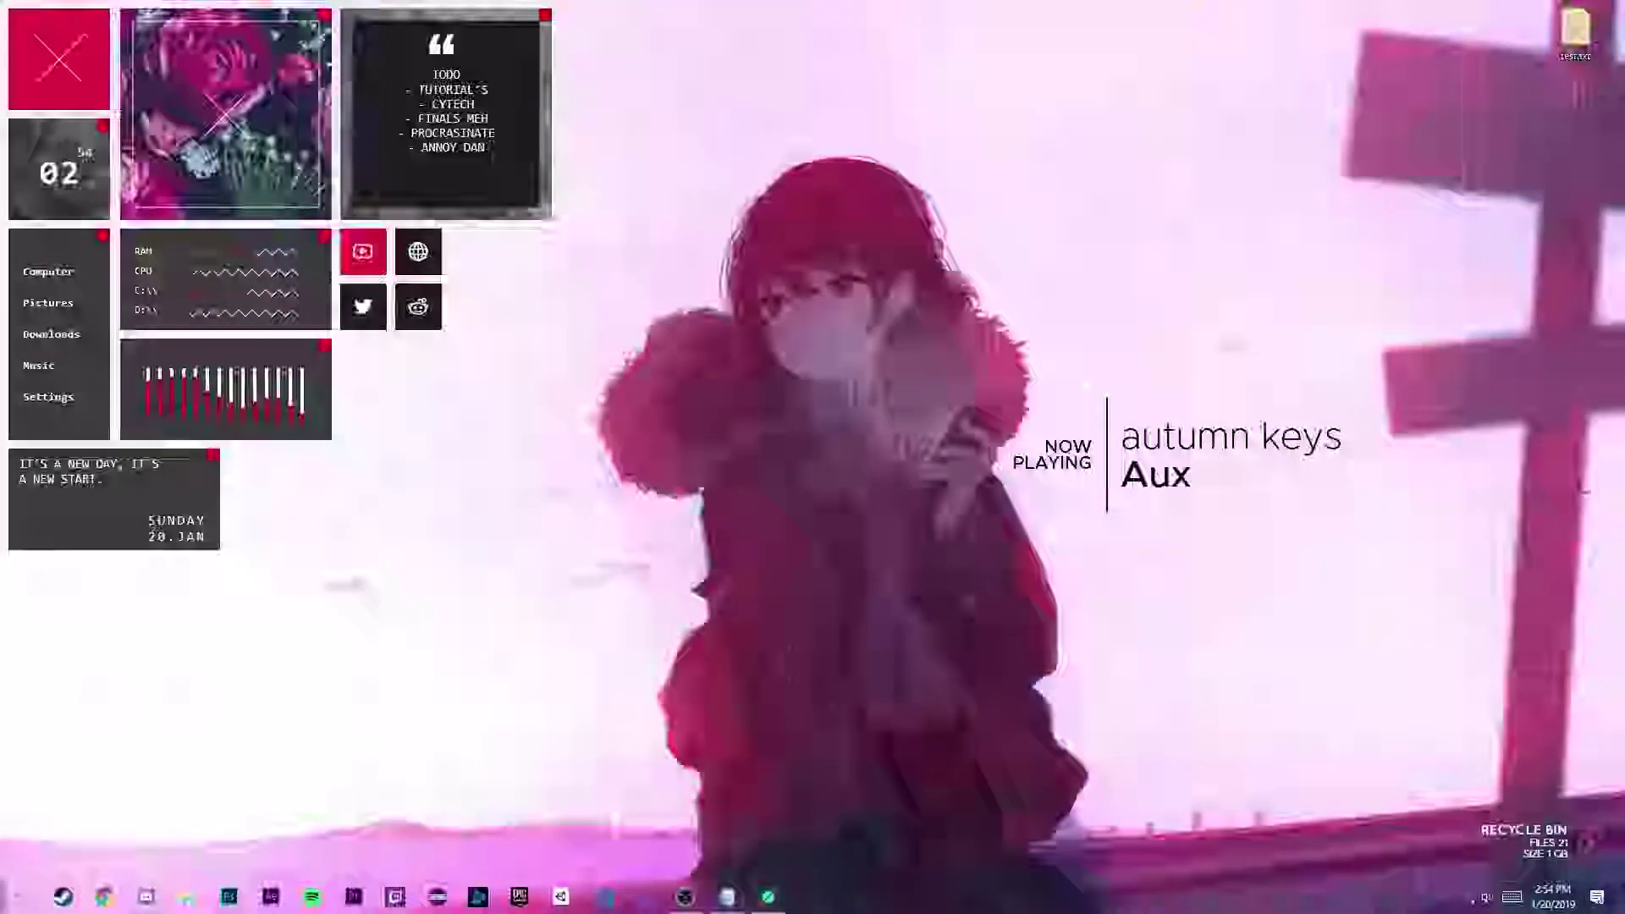
Switch to World Creator and examine the fully textured mountain terrain up close and from farther away.
{"action": "left_click", "coordinate": [767, 897]}
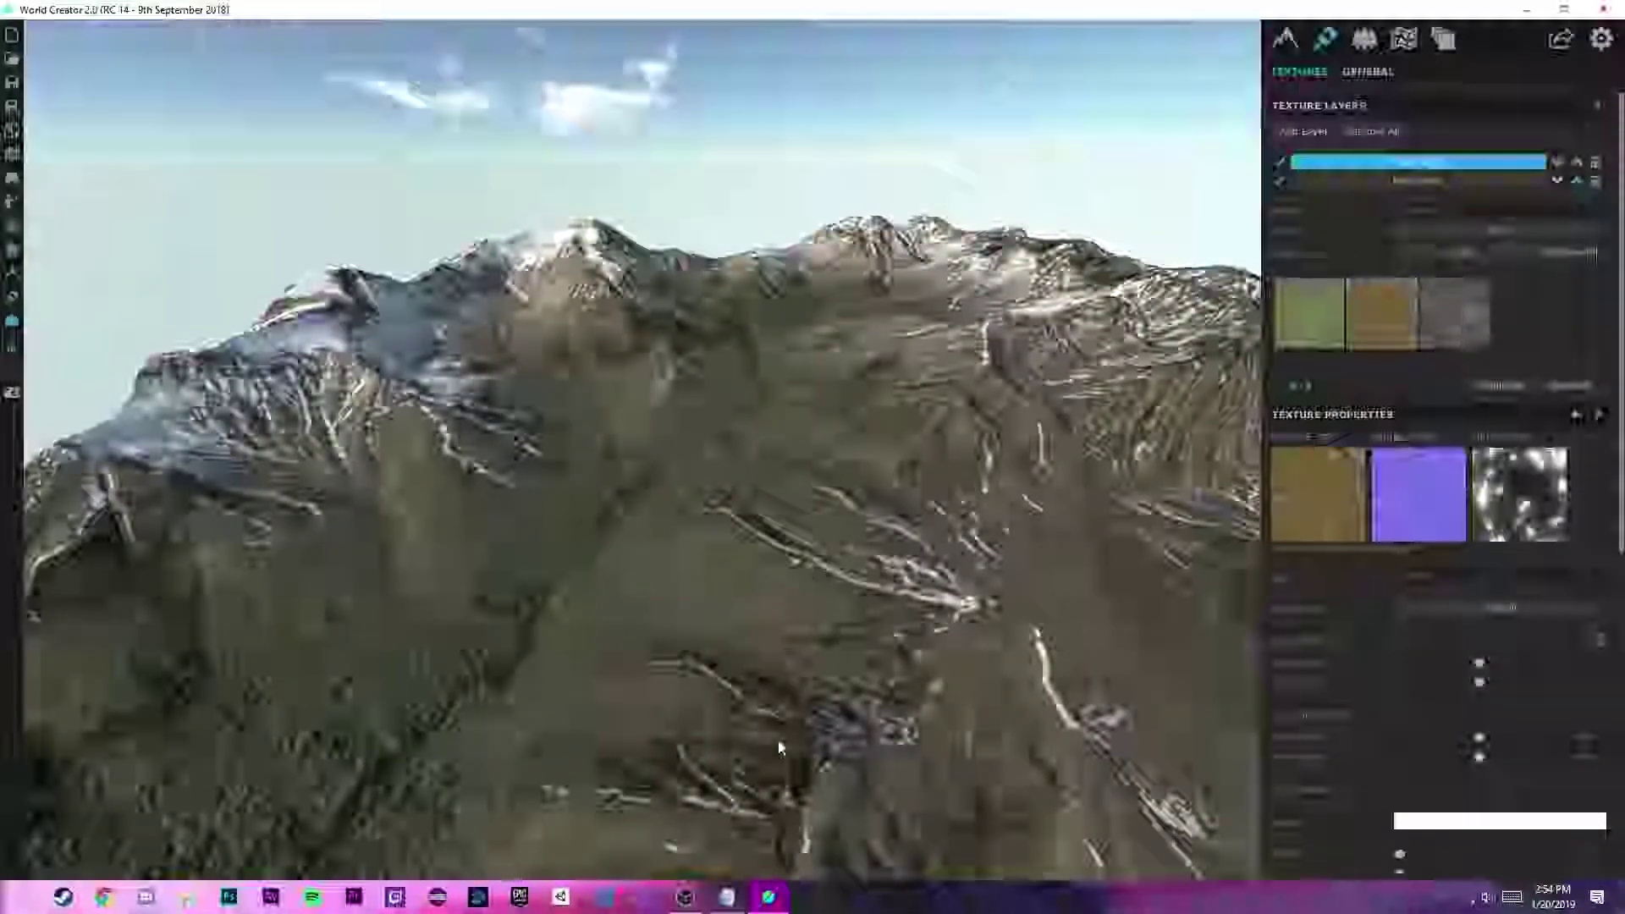
{"action": "scroll", "coordinate": [855, 424], "scroll_direction": "up", "scroll_amount": 5}
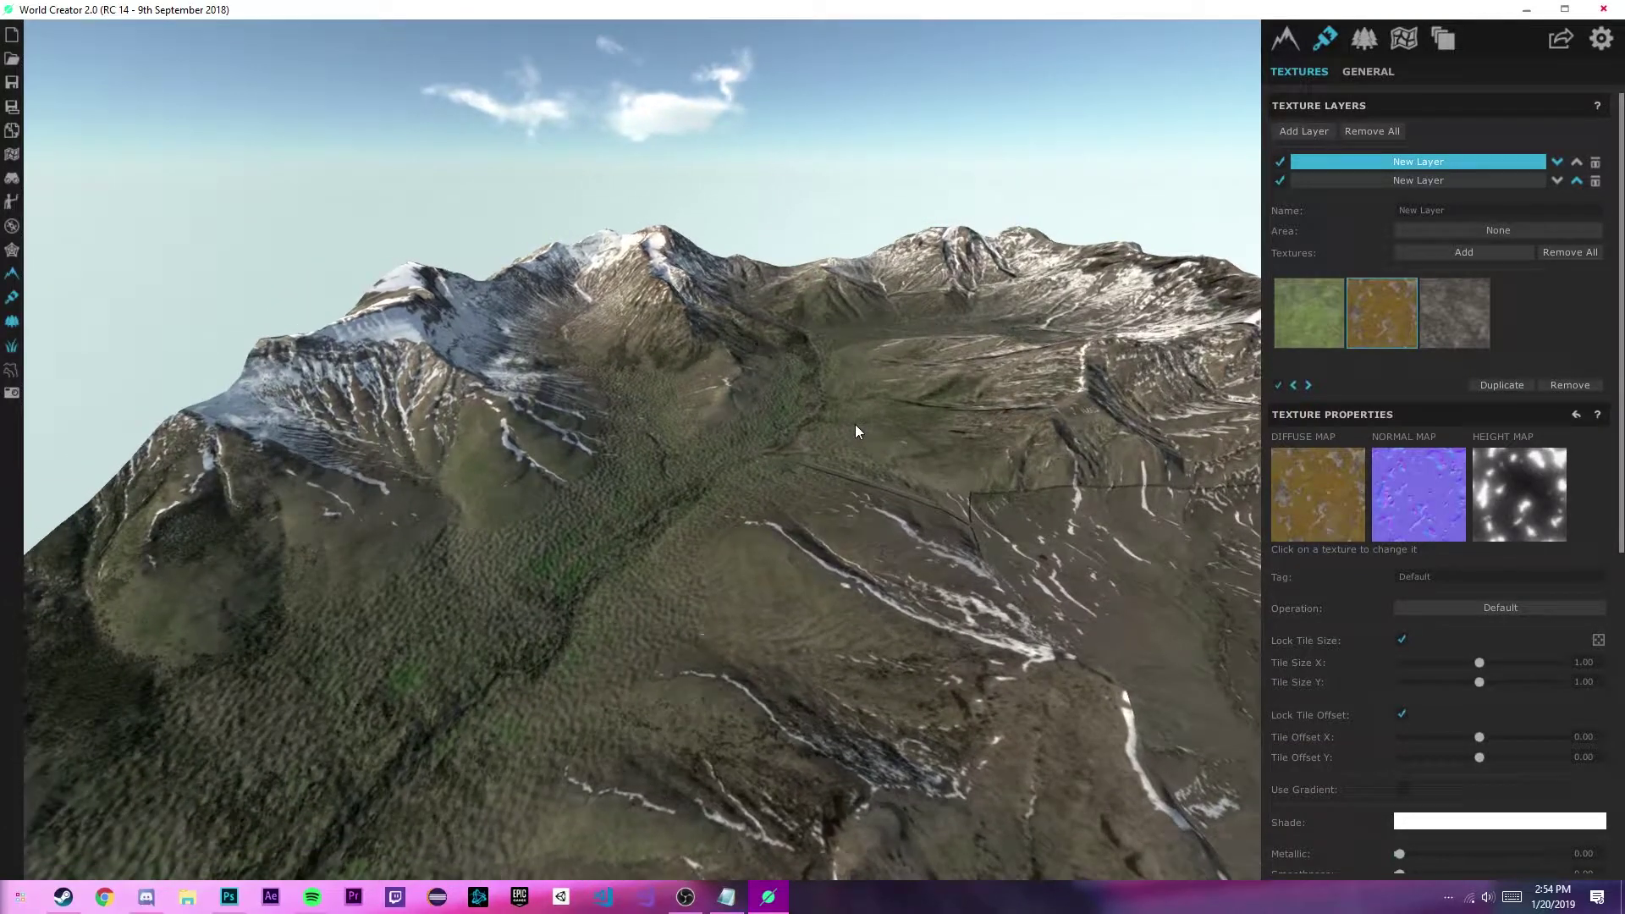
{"action": "scroll", "coordinate": [833, 531], "scroll_direction": "up", "scroll_amount": 5}
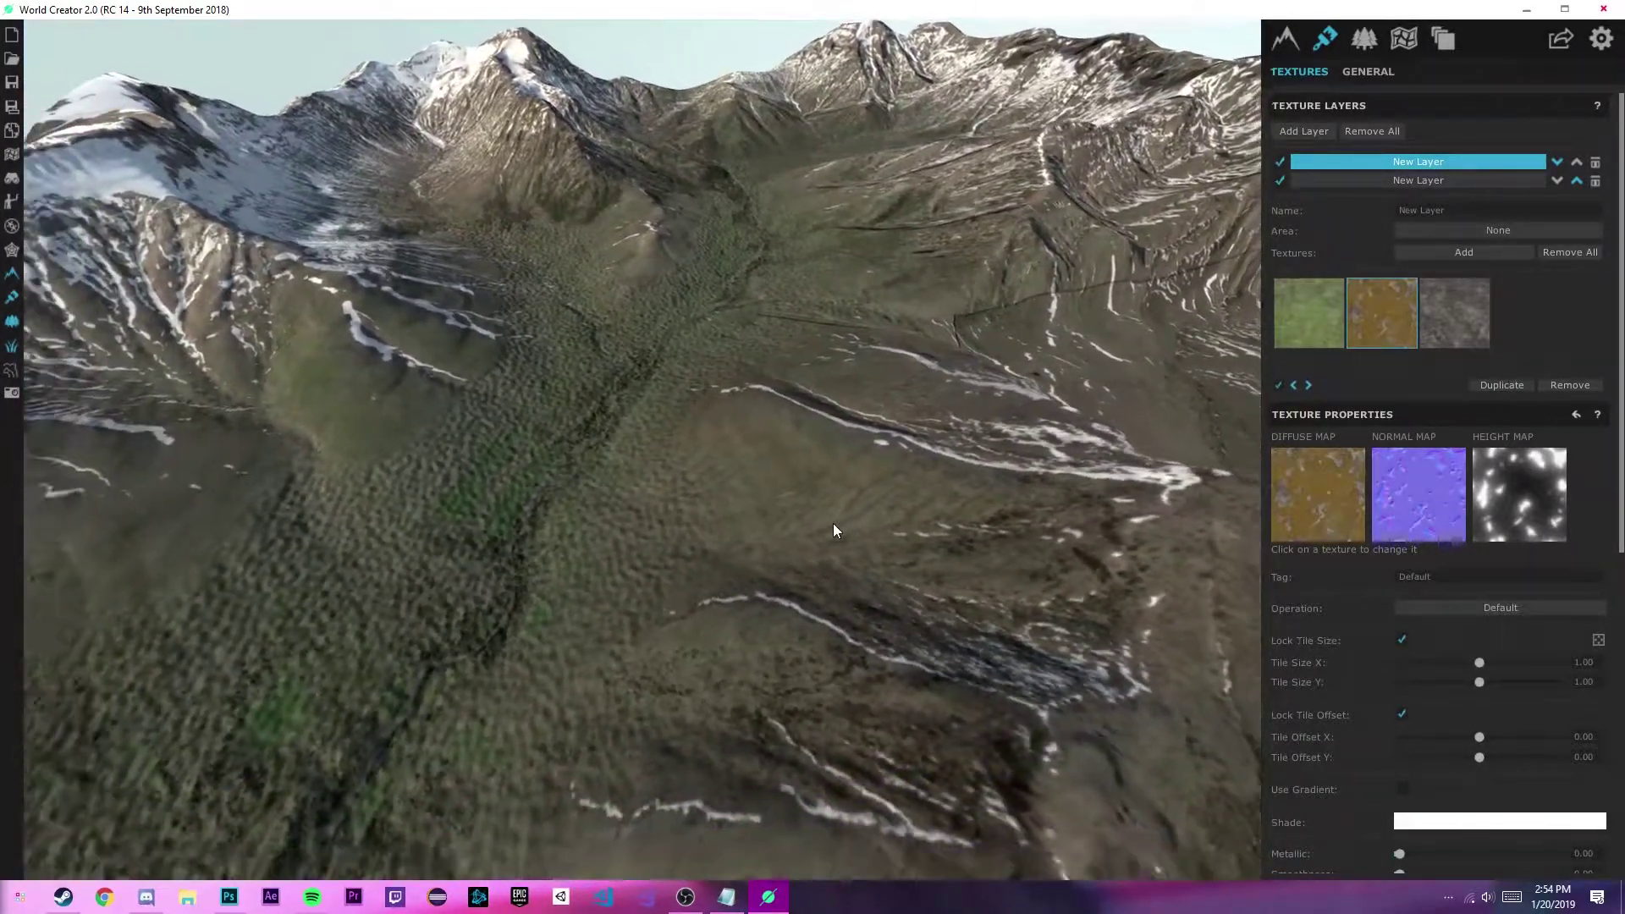
{"action": "scroll", "coordinate": [834, 531], "scroll_direction": "down", "scroll_amount": 5}
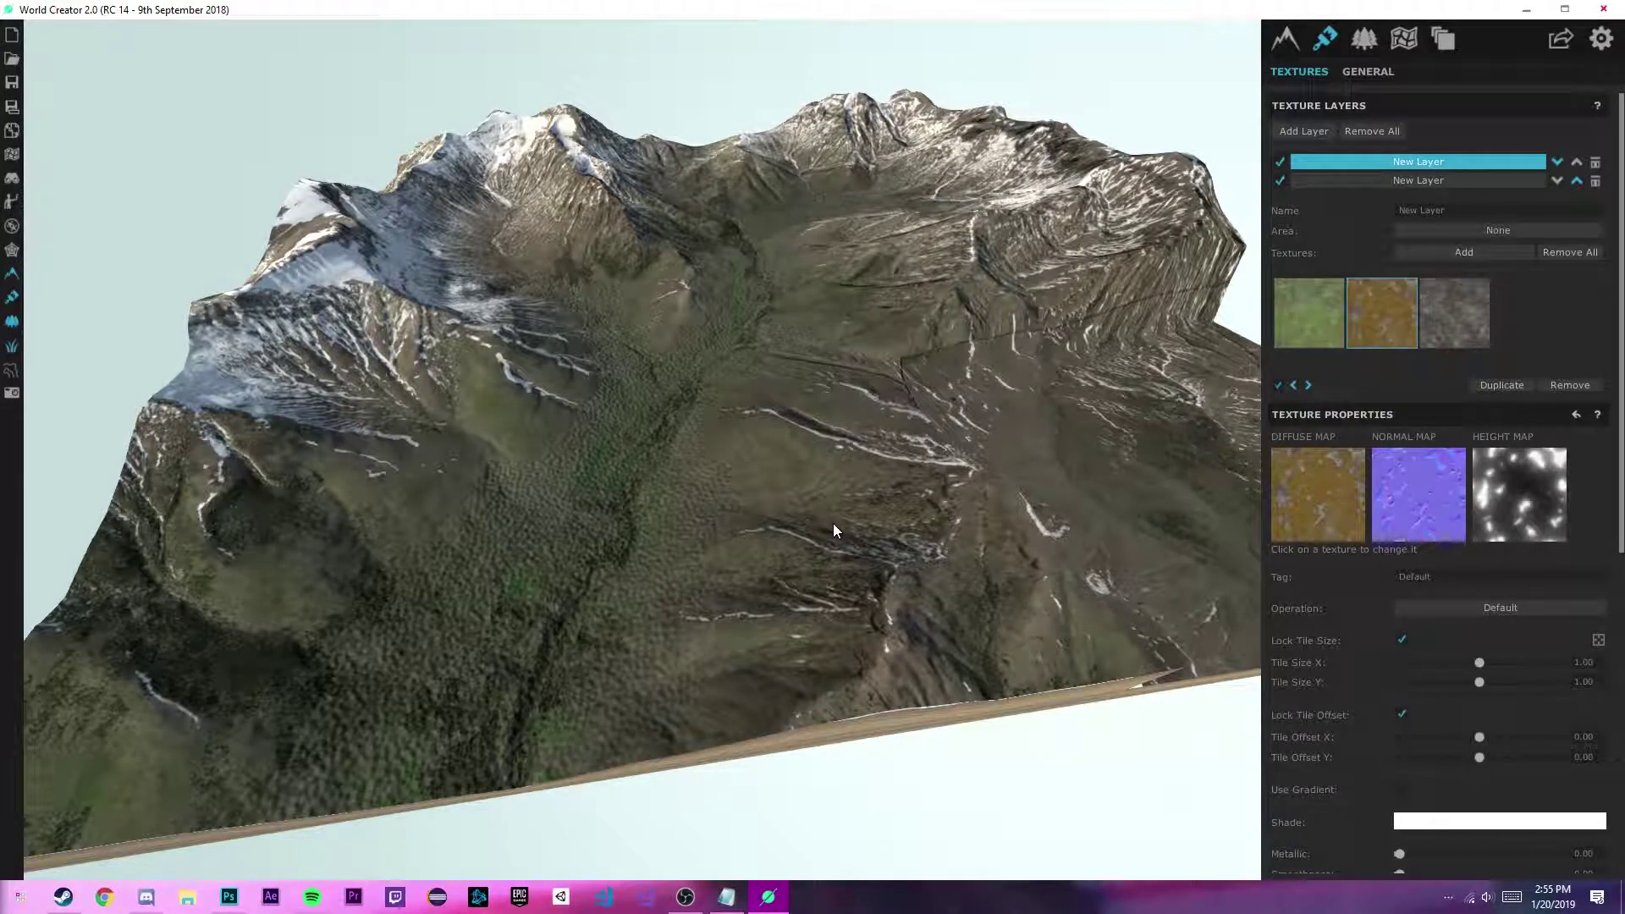
{"action": "scroll", "coordinate": [833, 531], "scroll_direction": "up", "scroll_amount": 5}
{"action": "scroll", "coordinate": [833, 531], "scroll_direction": "down", "scroll_amount": 10}
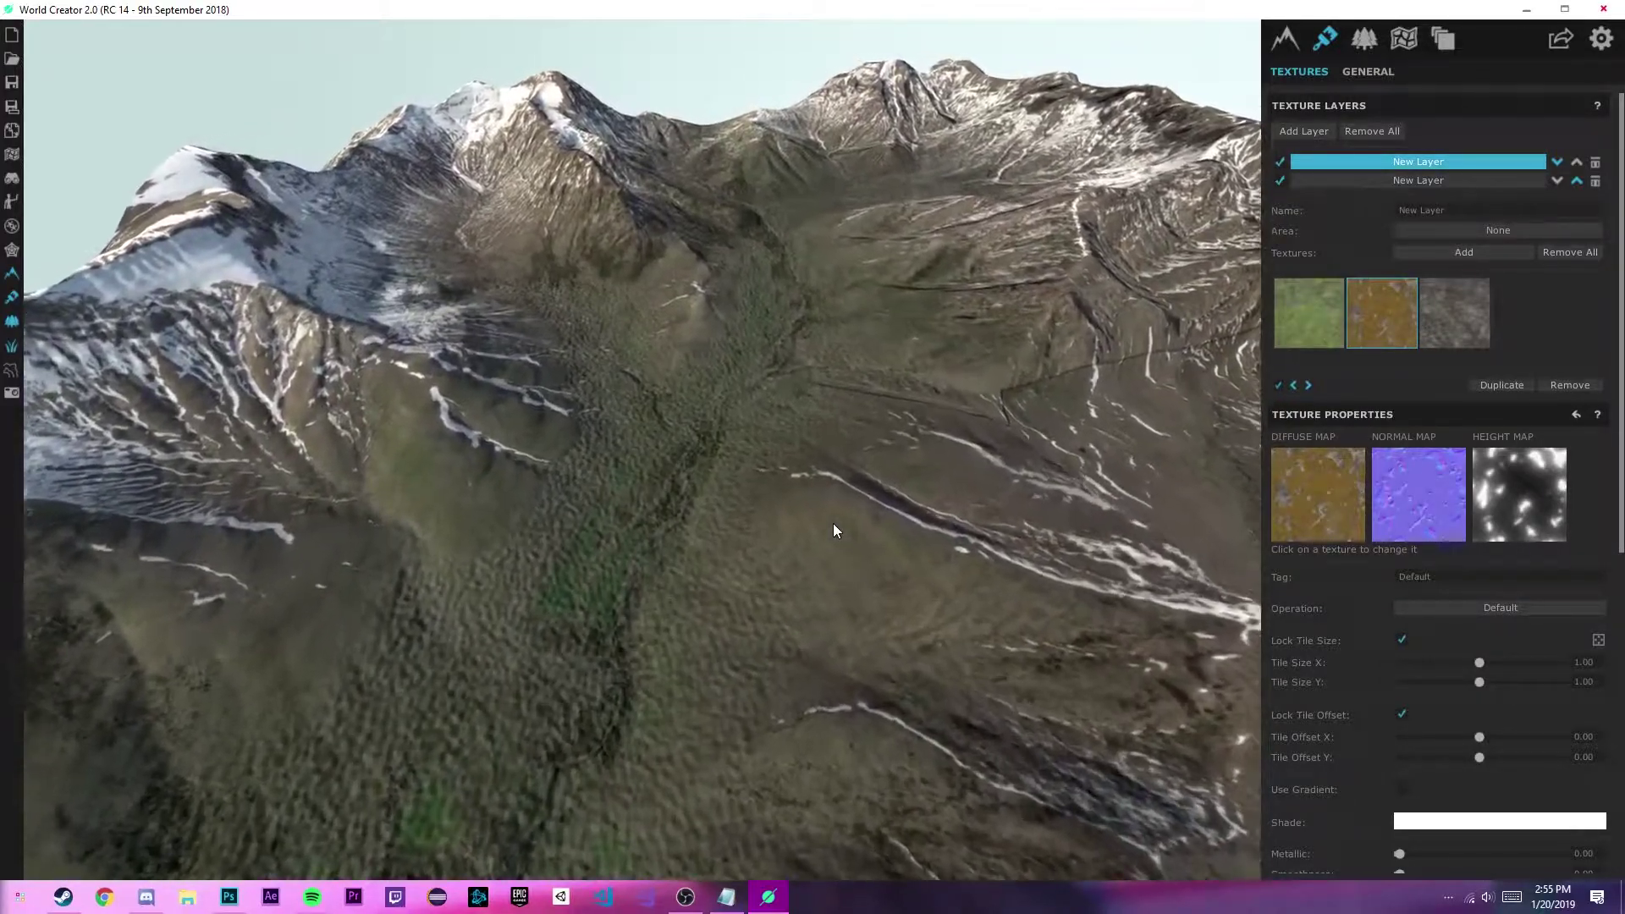
{"action": "scroll", "coordinate": [829, 521], "scroll_direction": "up", "scroll_amount": 10}
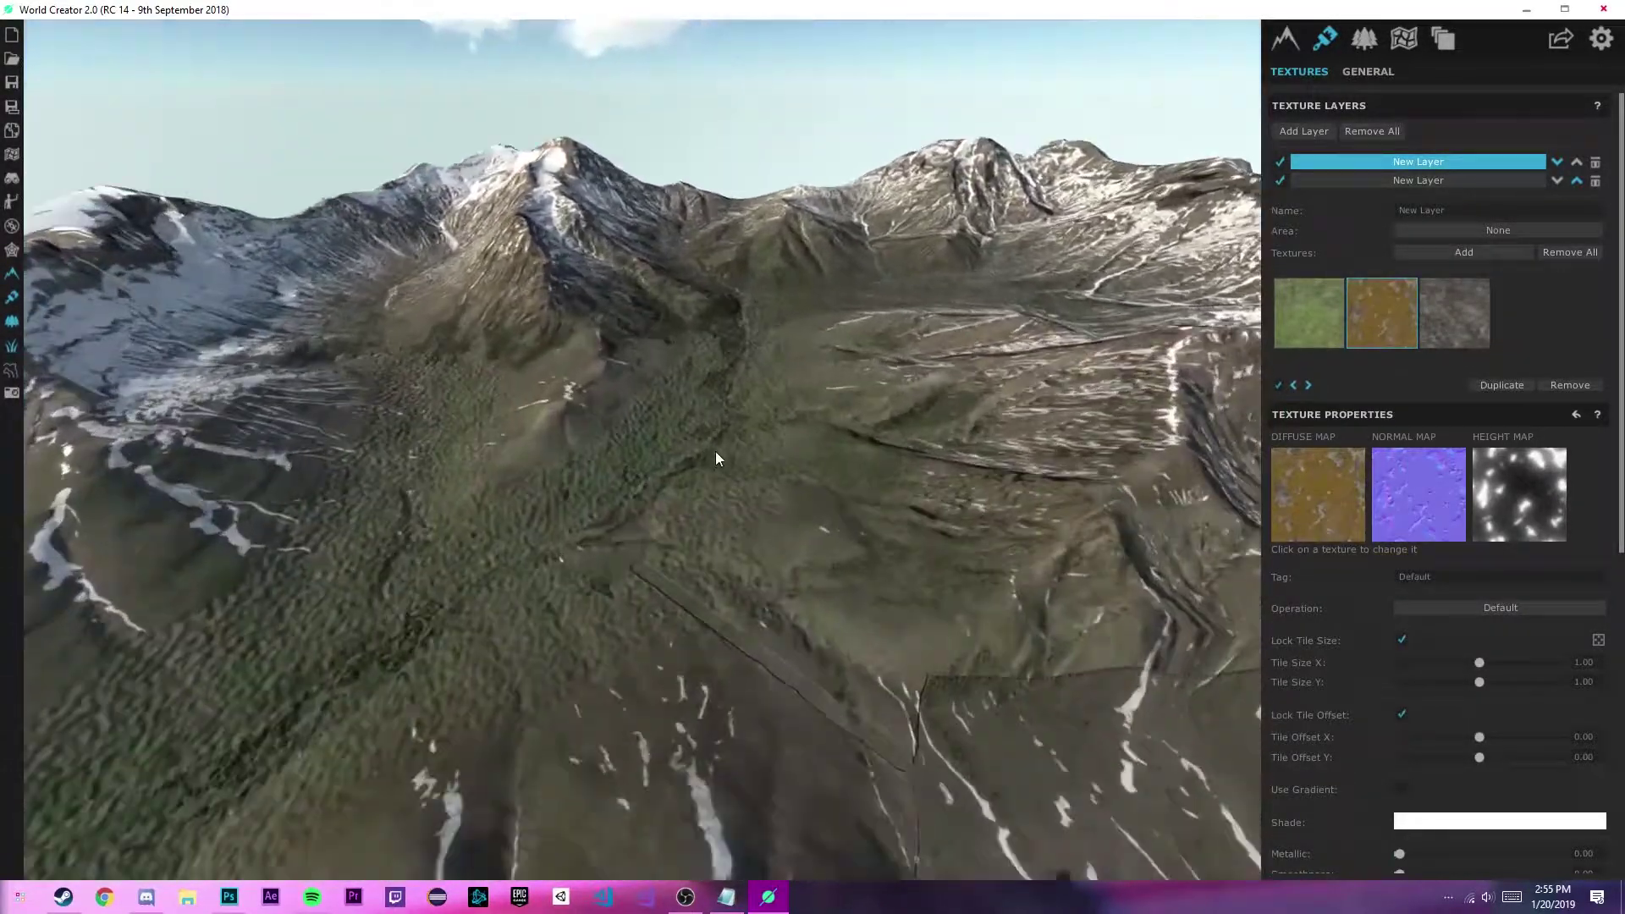
{"action": "left_click_drag", "start_coordinate": [716, 458], "coordinate": [719, 506]}
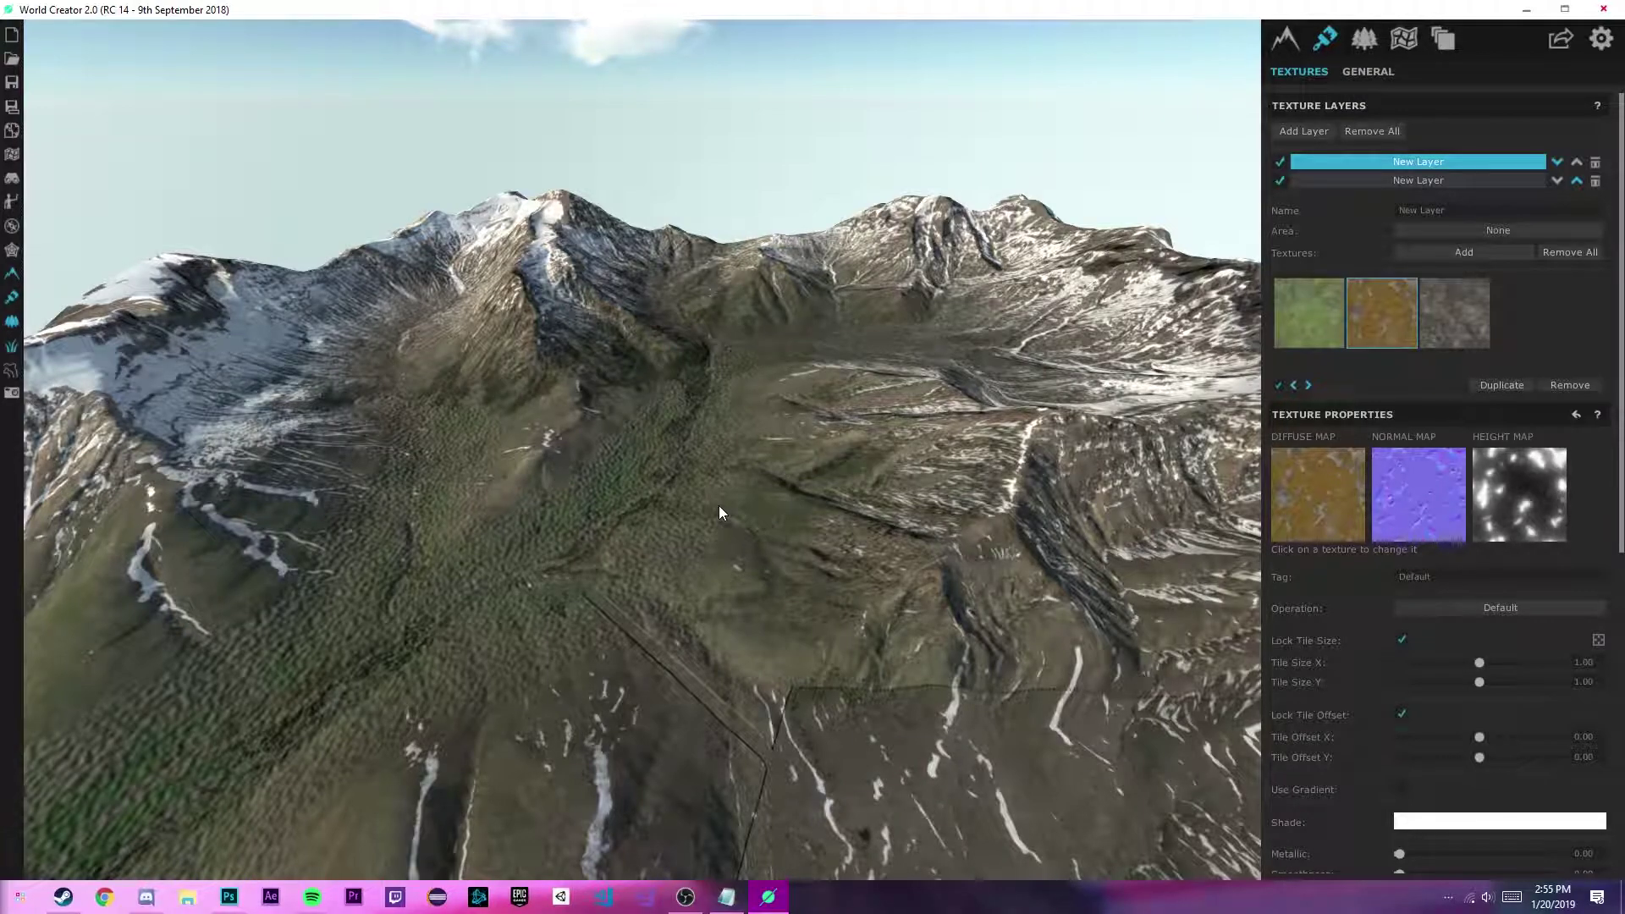
Hide the lower texture layer so only the upper layer's textures cover the terrain.
{"action": "left_click", "coordinate": [1279, 180]}
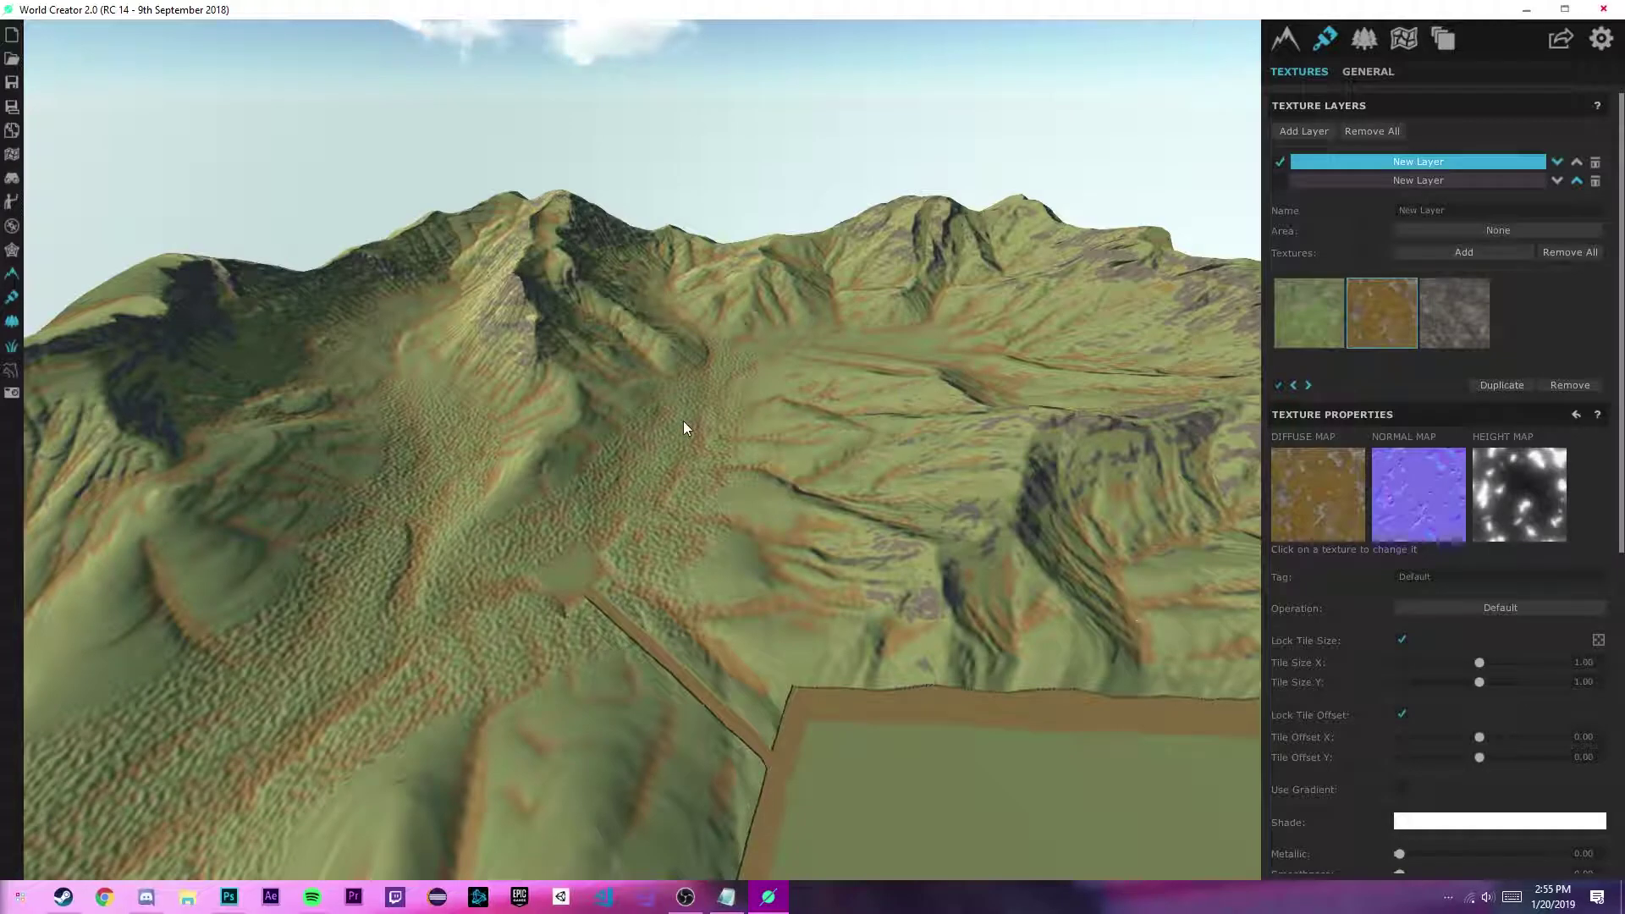
{"action": "scroll", "coordinate": [683, 420], "scroll_direction": "up", "scroll_amount": 3}
{"action": "scroll", "coordinate": [642, 542], "scroll_direction": "down", "scroll_amount": 4}
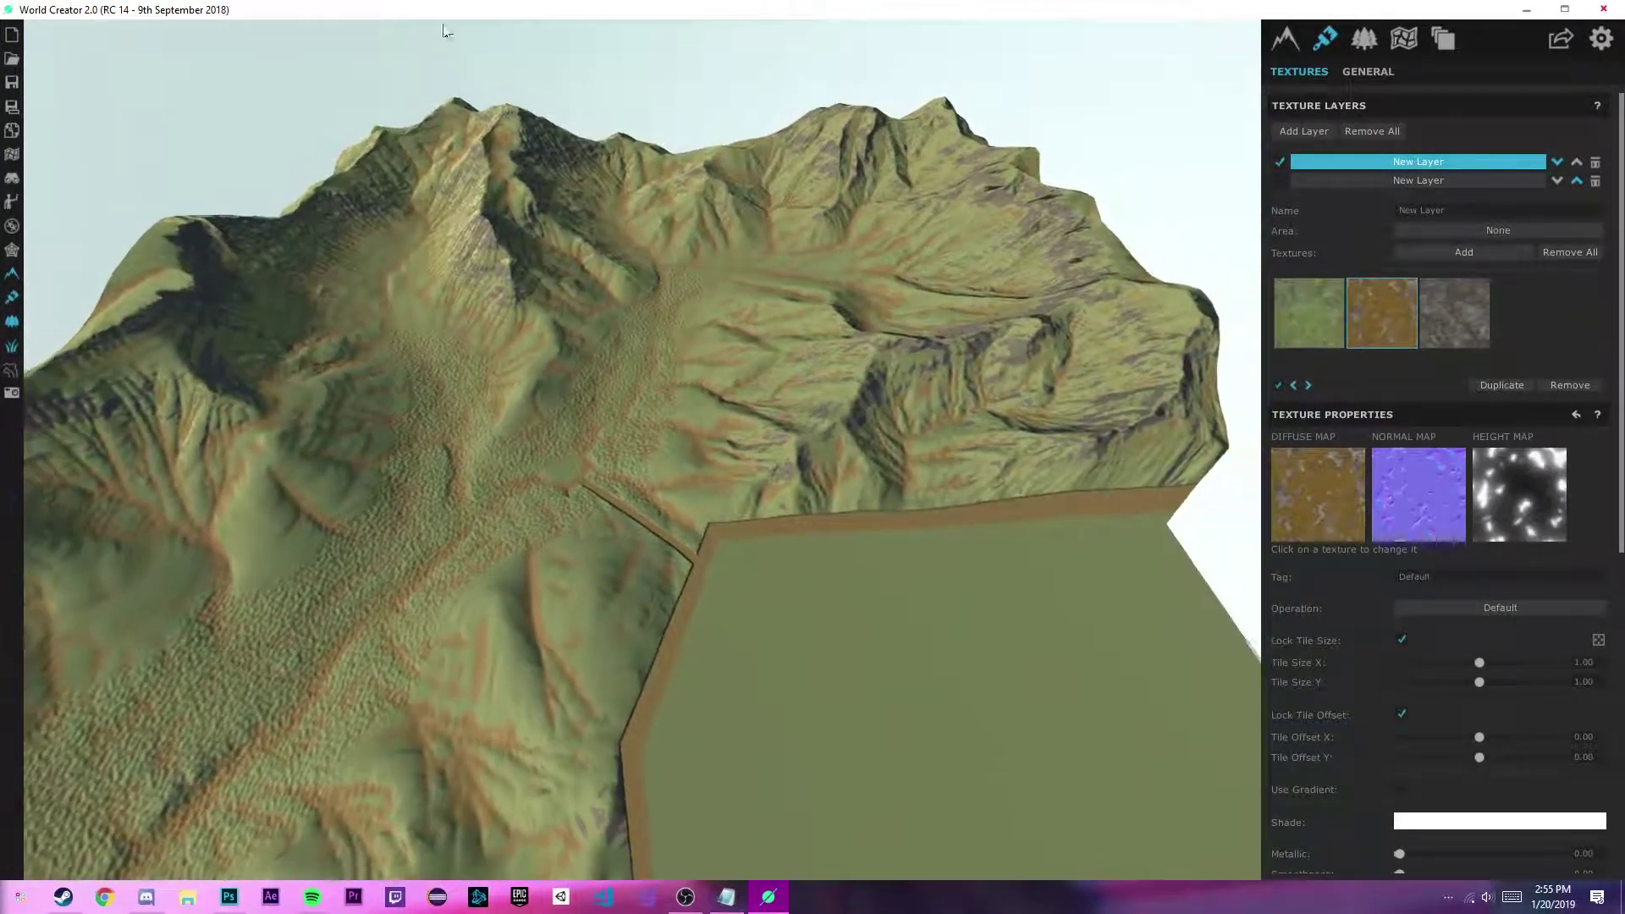
{"action": "left_click_drag", "start_coordinate": [658, 156], "coordinate": [907, 452]}
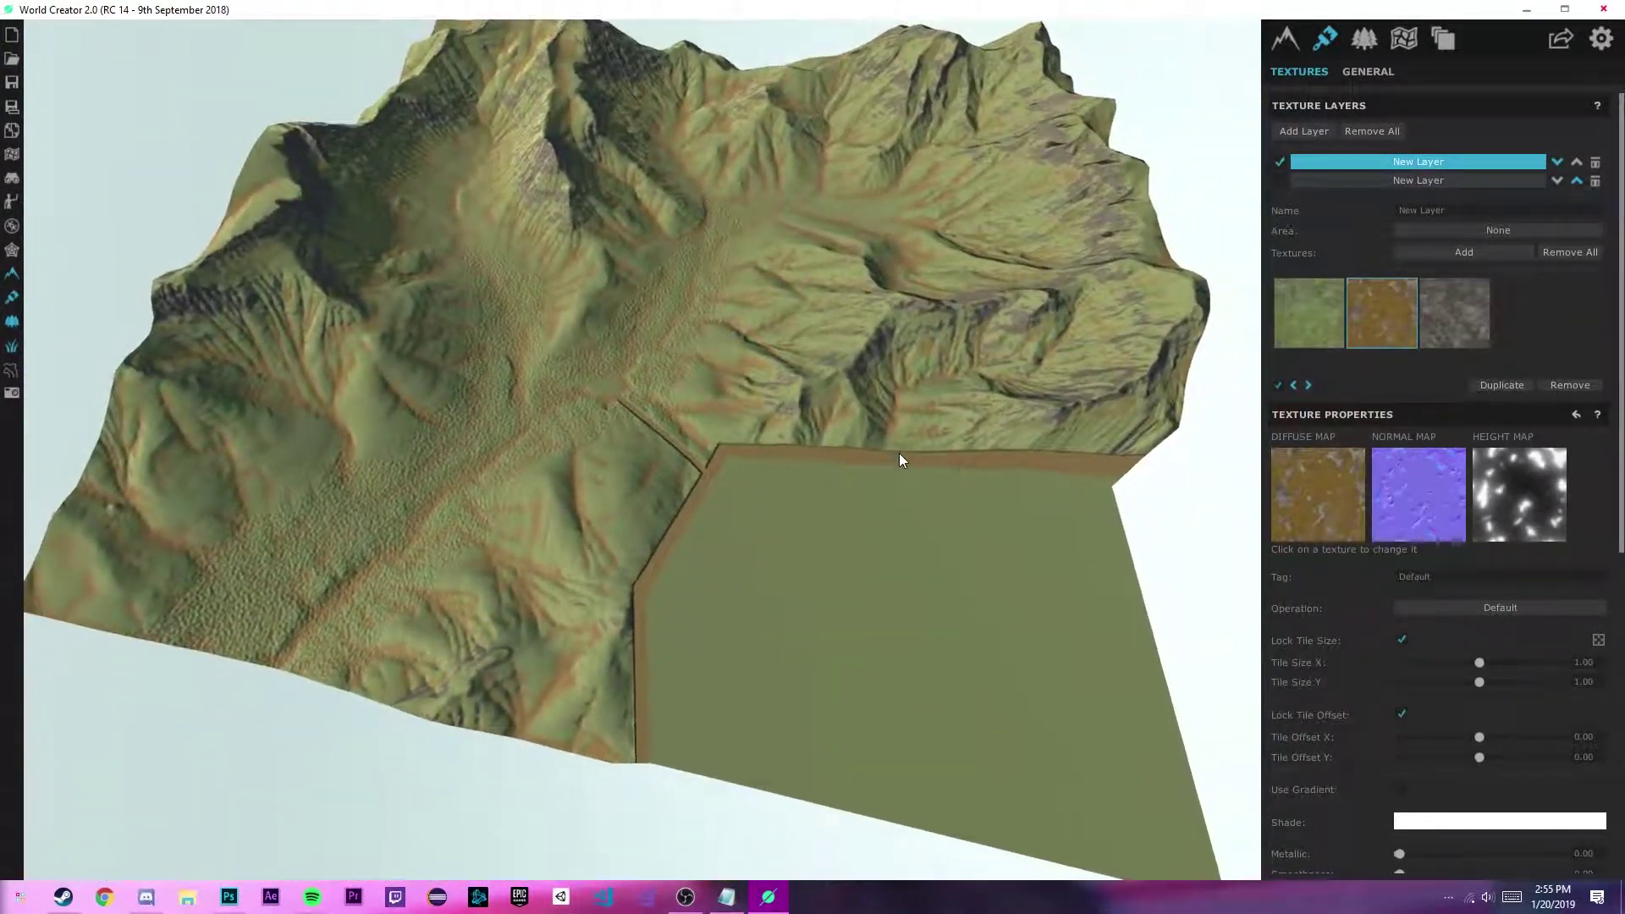
Disable all three textures in the upper layer to leave the terrain bare.
{"action": "left_click", "coordinate": [1291, 386]}
{"action": "left_click", "coordinate": [1281, 387]}
{"action": "left_click", "coordinate": [1350, 328]}
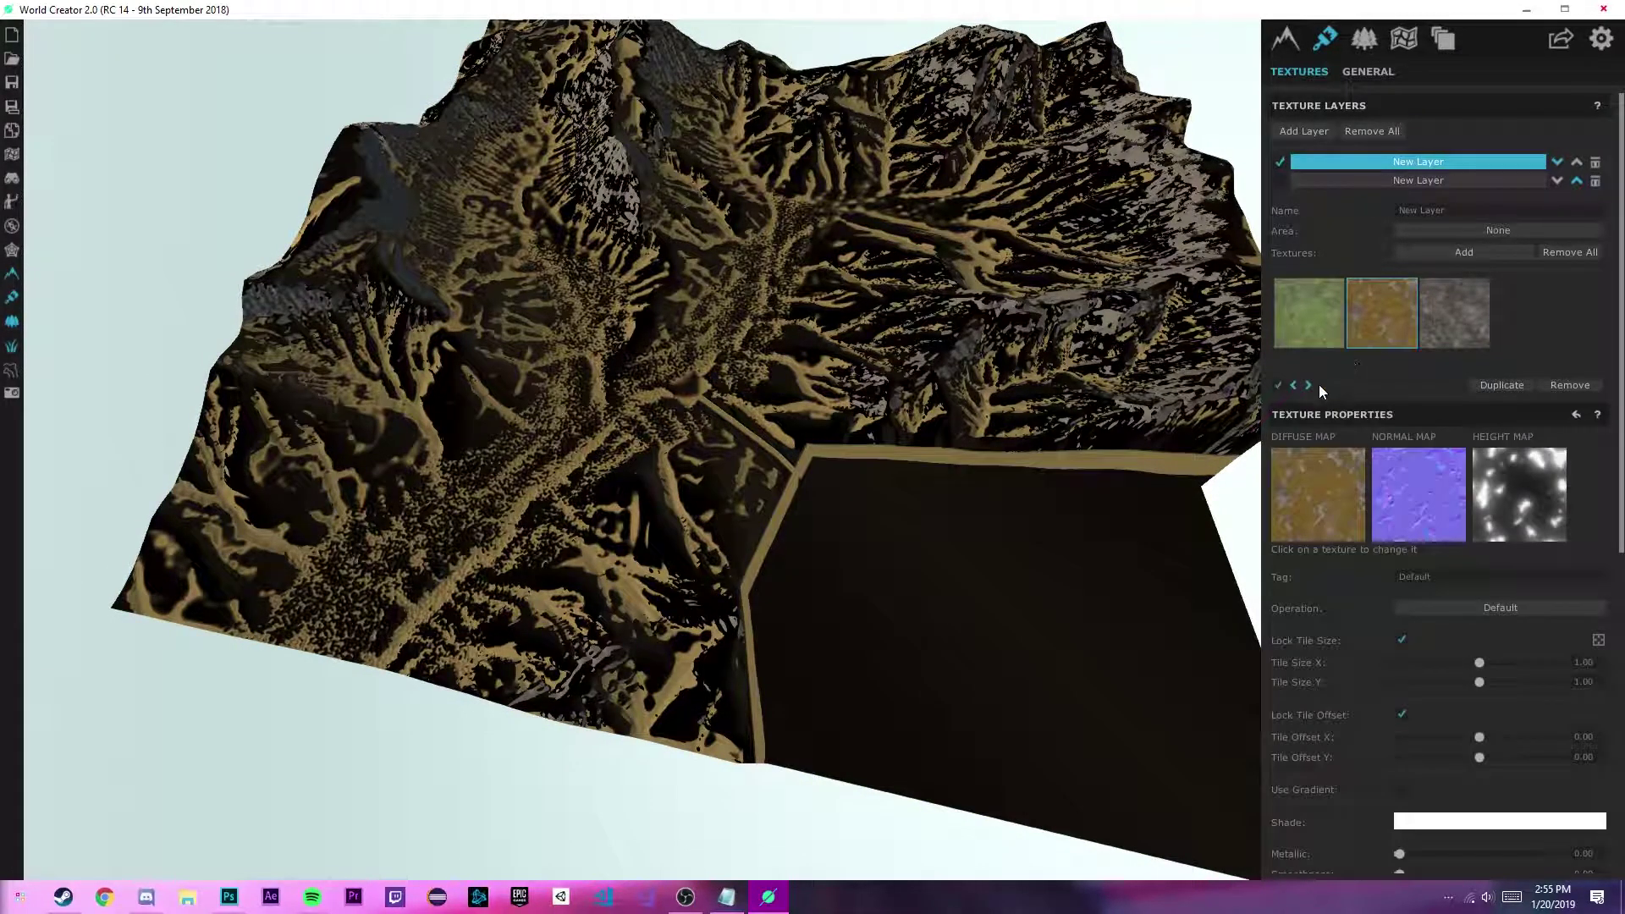
{"action": "left_click", "coordinate": [1282, 385]}
{"action": "left_click", "coordinate": [1281, 387]}
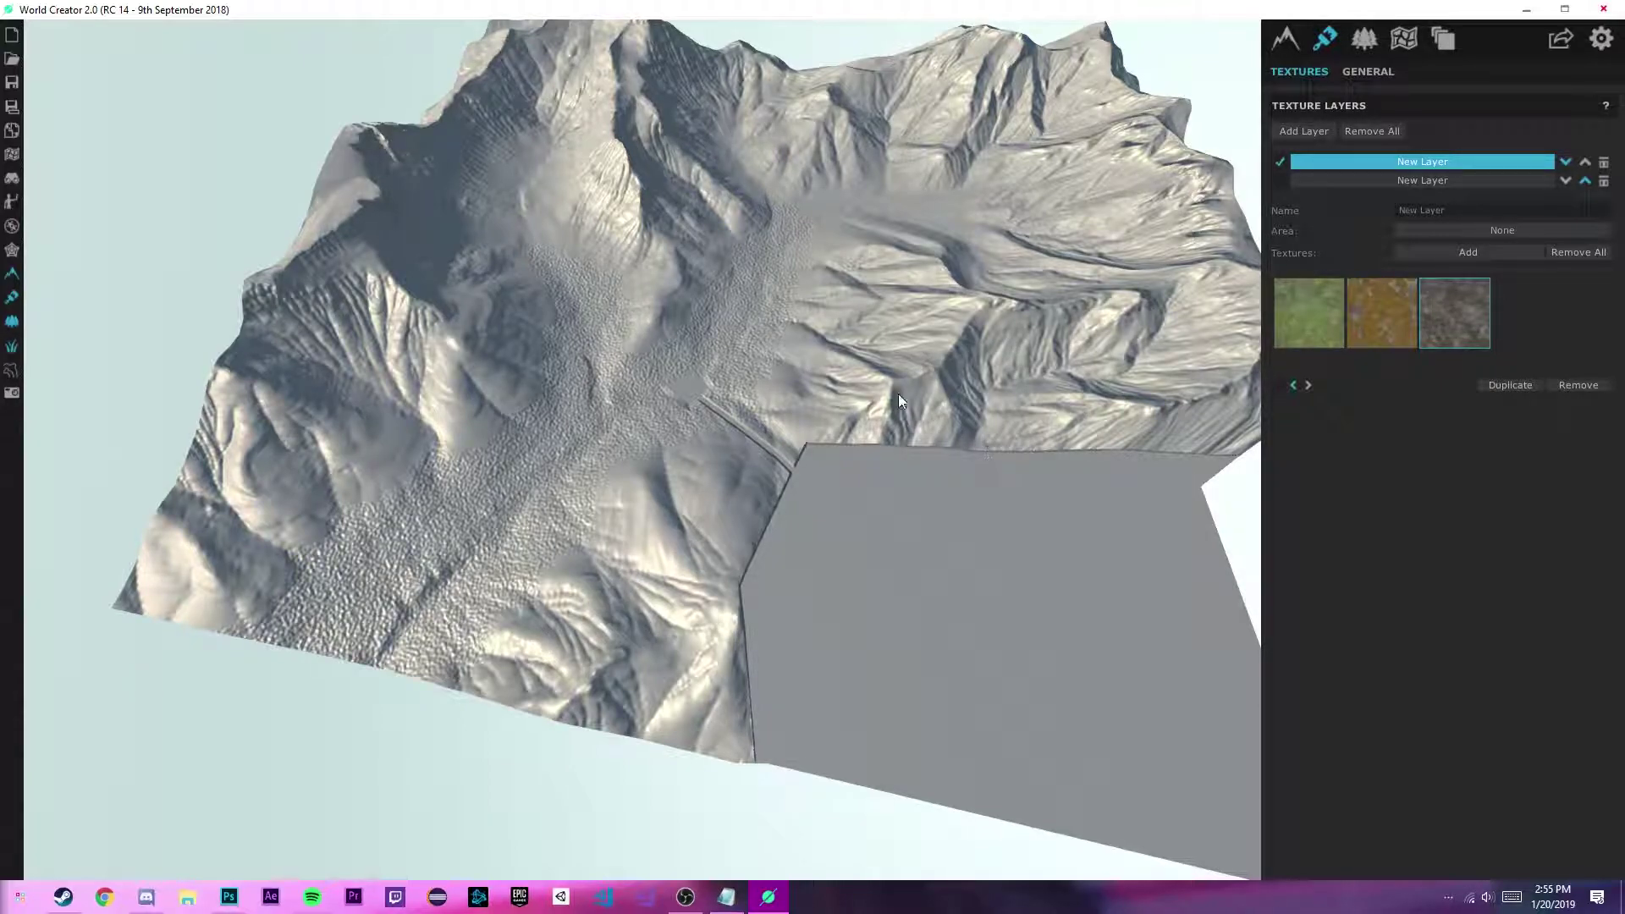
Browse the ground textures available for adding to the upper layer, and close the library without choosing one.
{"action": "left_click", "coordinate": [1319, 322]}
{"action": "left_click", "coordinate": [1492, 251]}
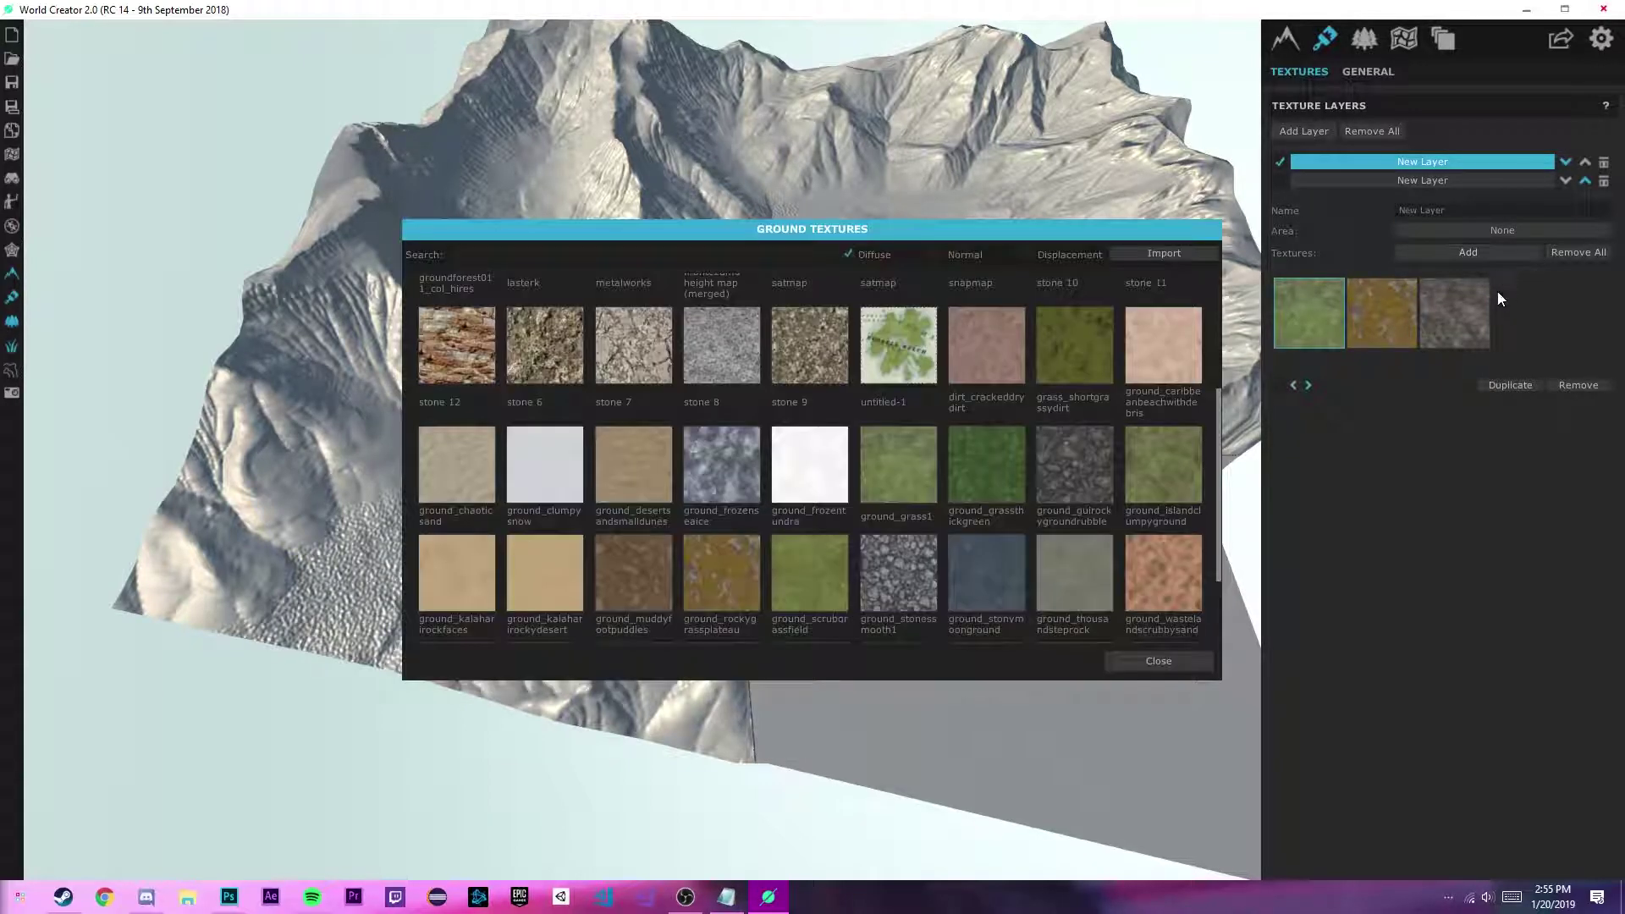
{"action": "scroll", "coordinate": [540, 496], "scroll_direction": "down", "scroll_amount": 2}
{"action": "scroll", "coordinate": [1099, 506], "scroll_direction": "up", "scroll_amount": 5}
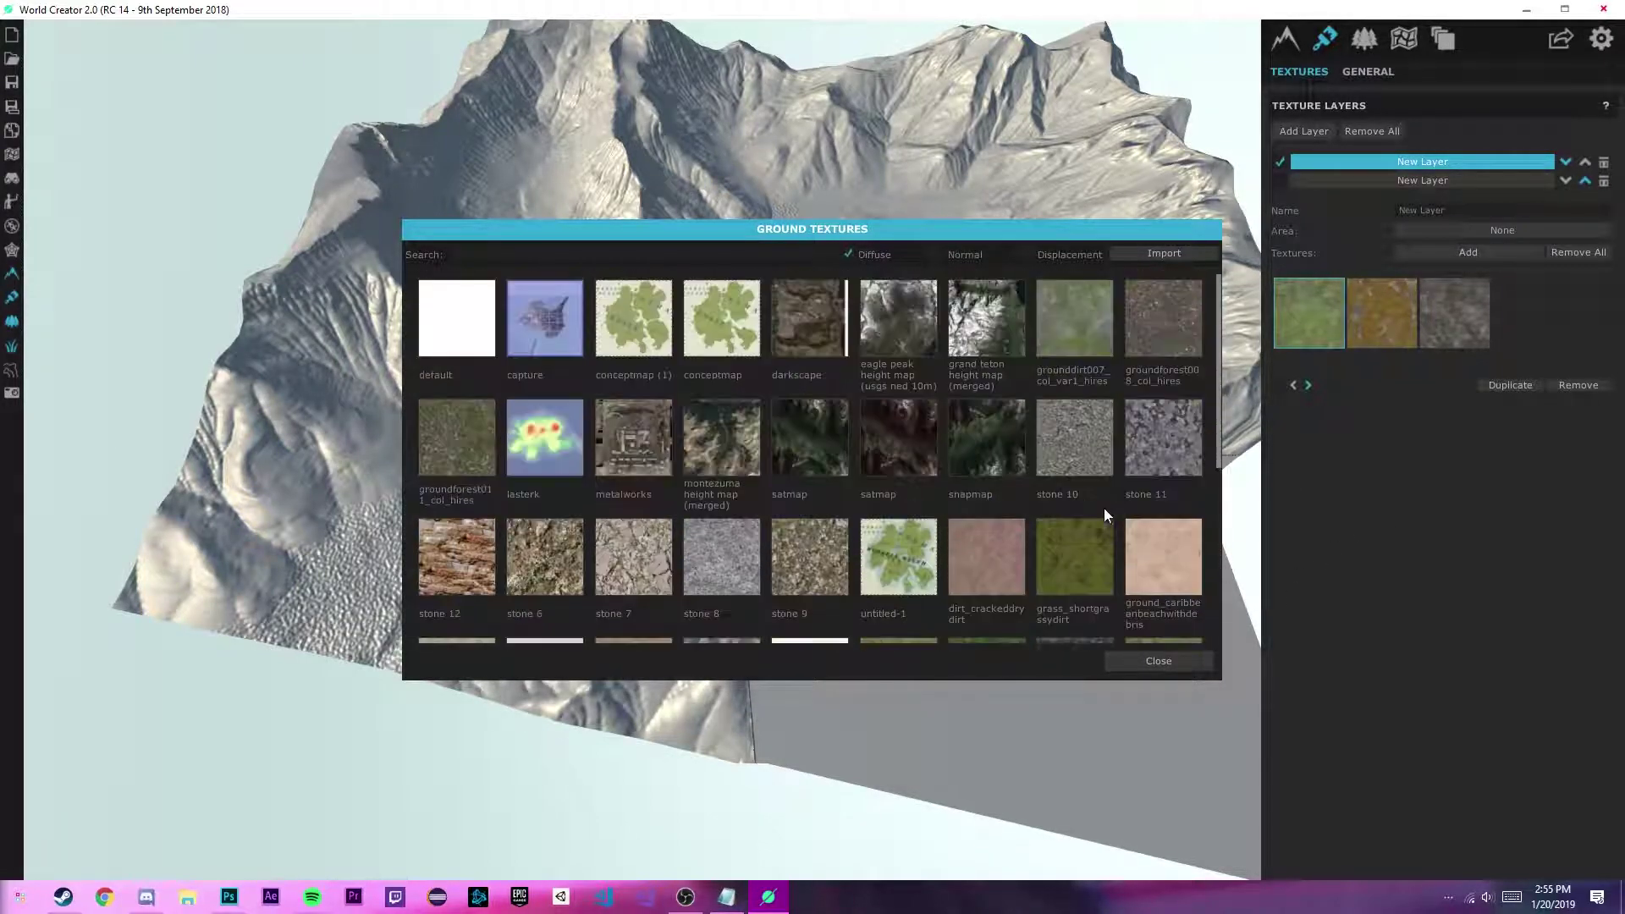
{"action": "left_click", "coordinate": [1162, 663]}
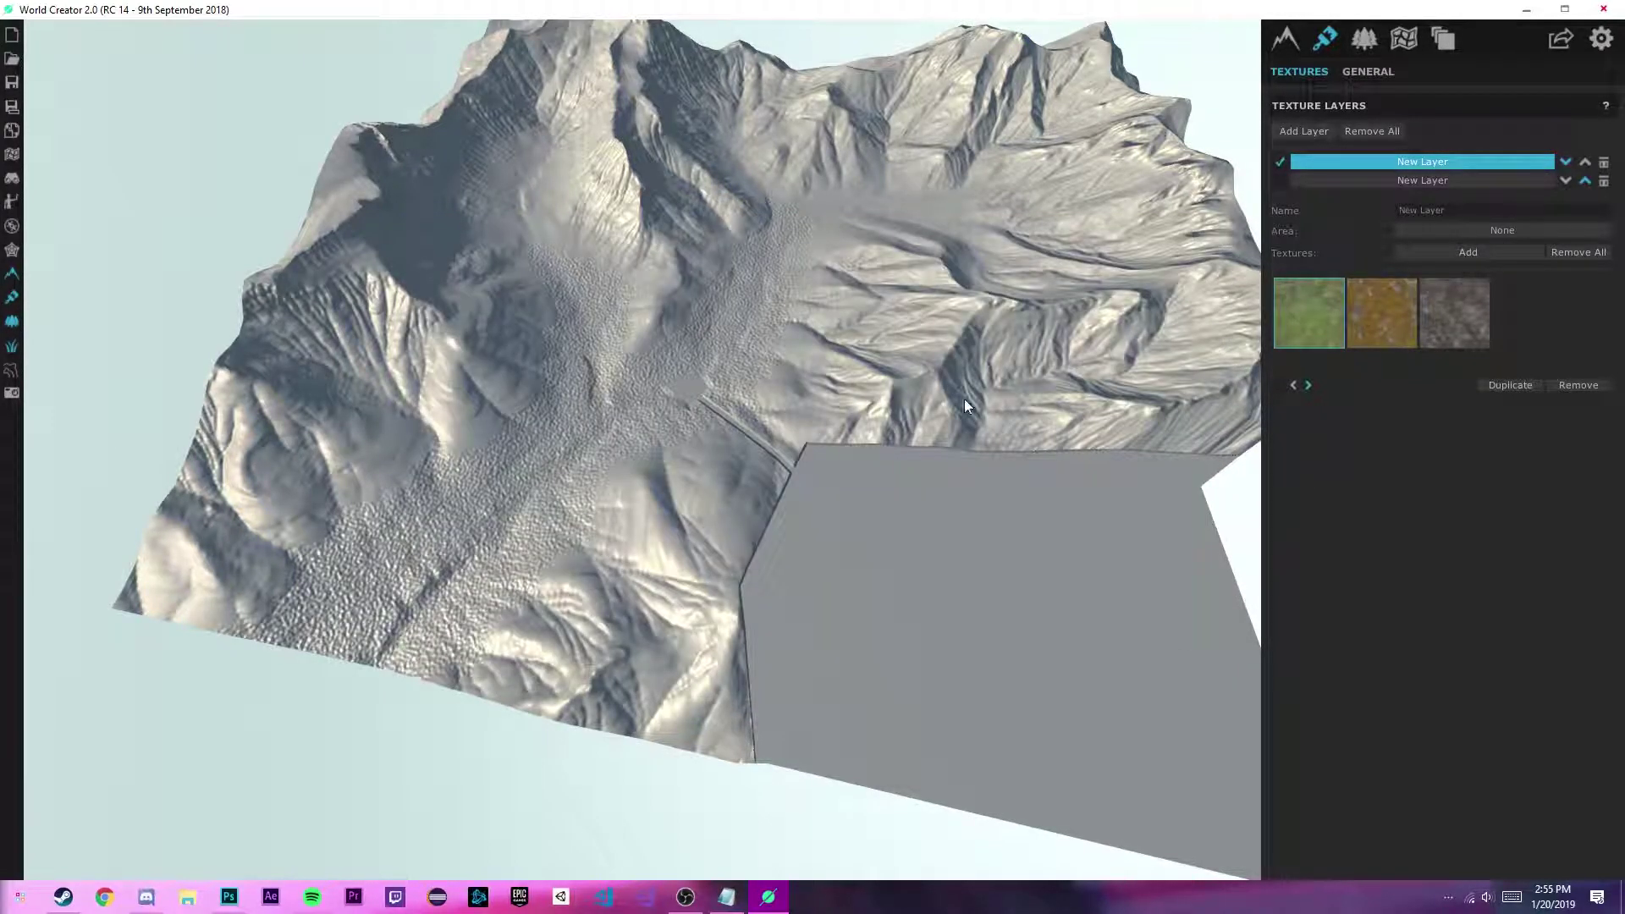
Enable the green grass texture in the upper layer and look through its texture properties.
{"action": "left_click", "coordinate": [1276, 388]}
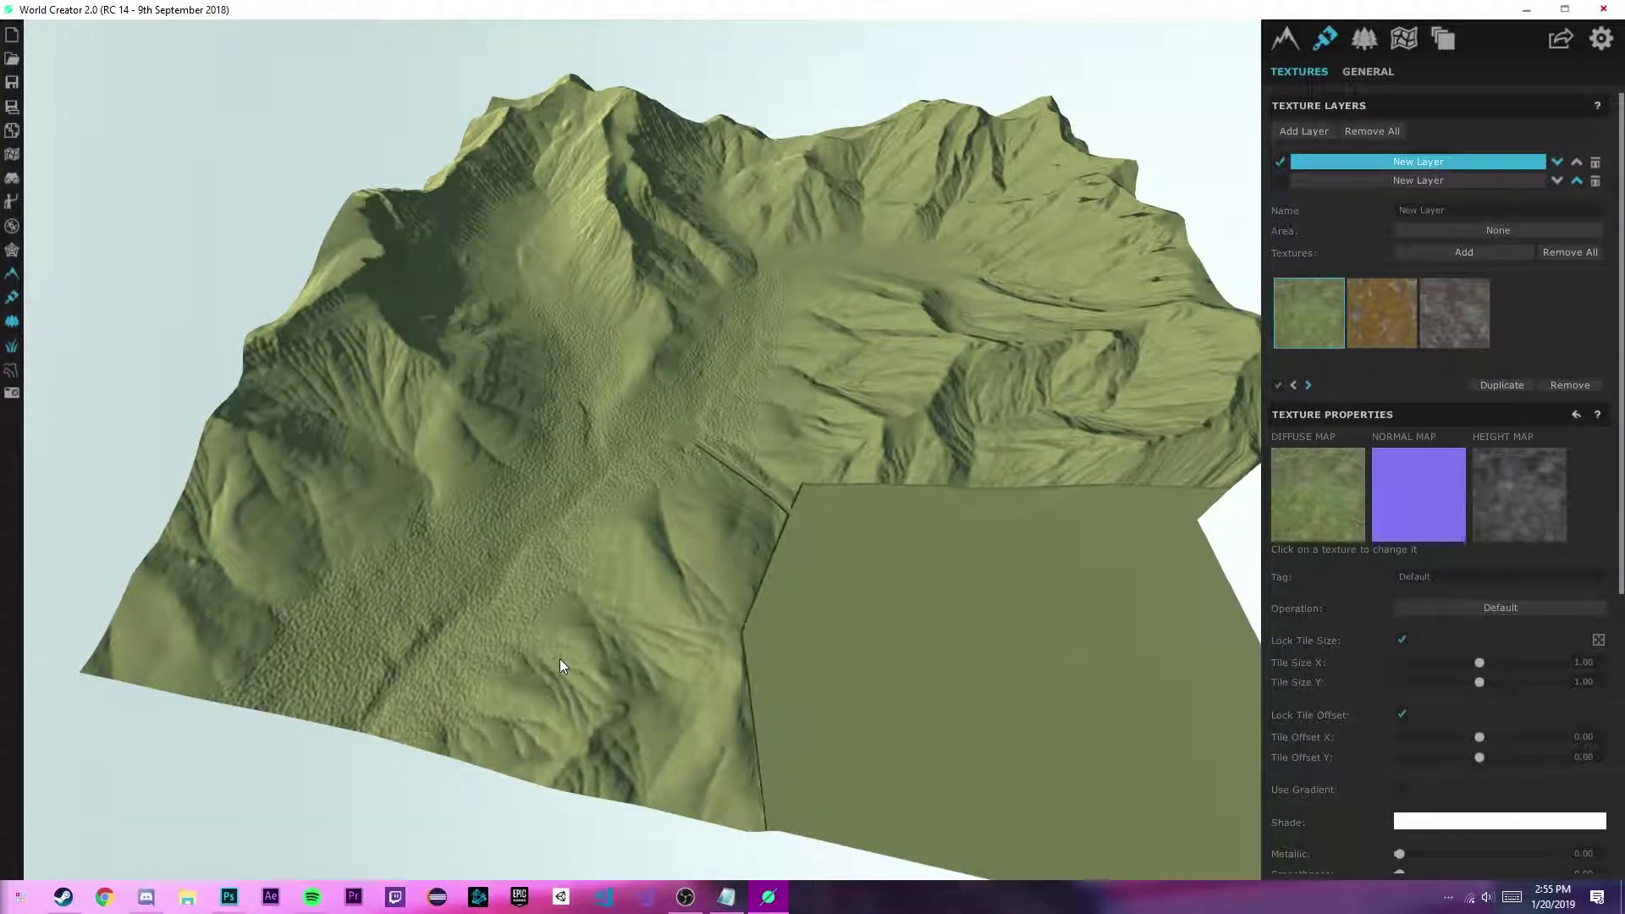
{"action": "scroll", "coordinate": [1288, 574], "scroll_direction": "down", "scroll_amount": 5}
{"action": "scroll", "coordinate": [1403, 757], "scroll_direction": "up", "scroll_amount": 5}
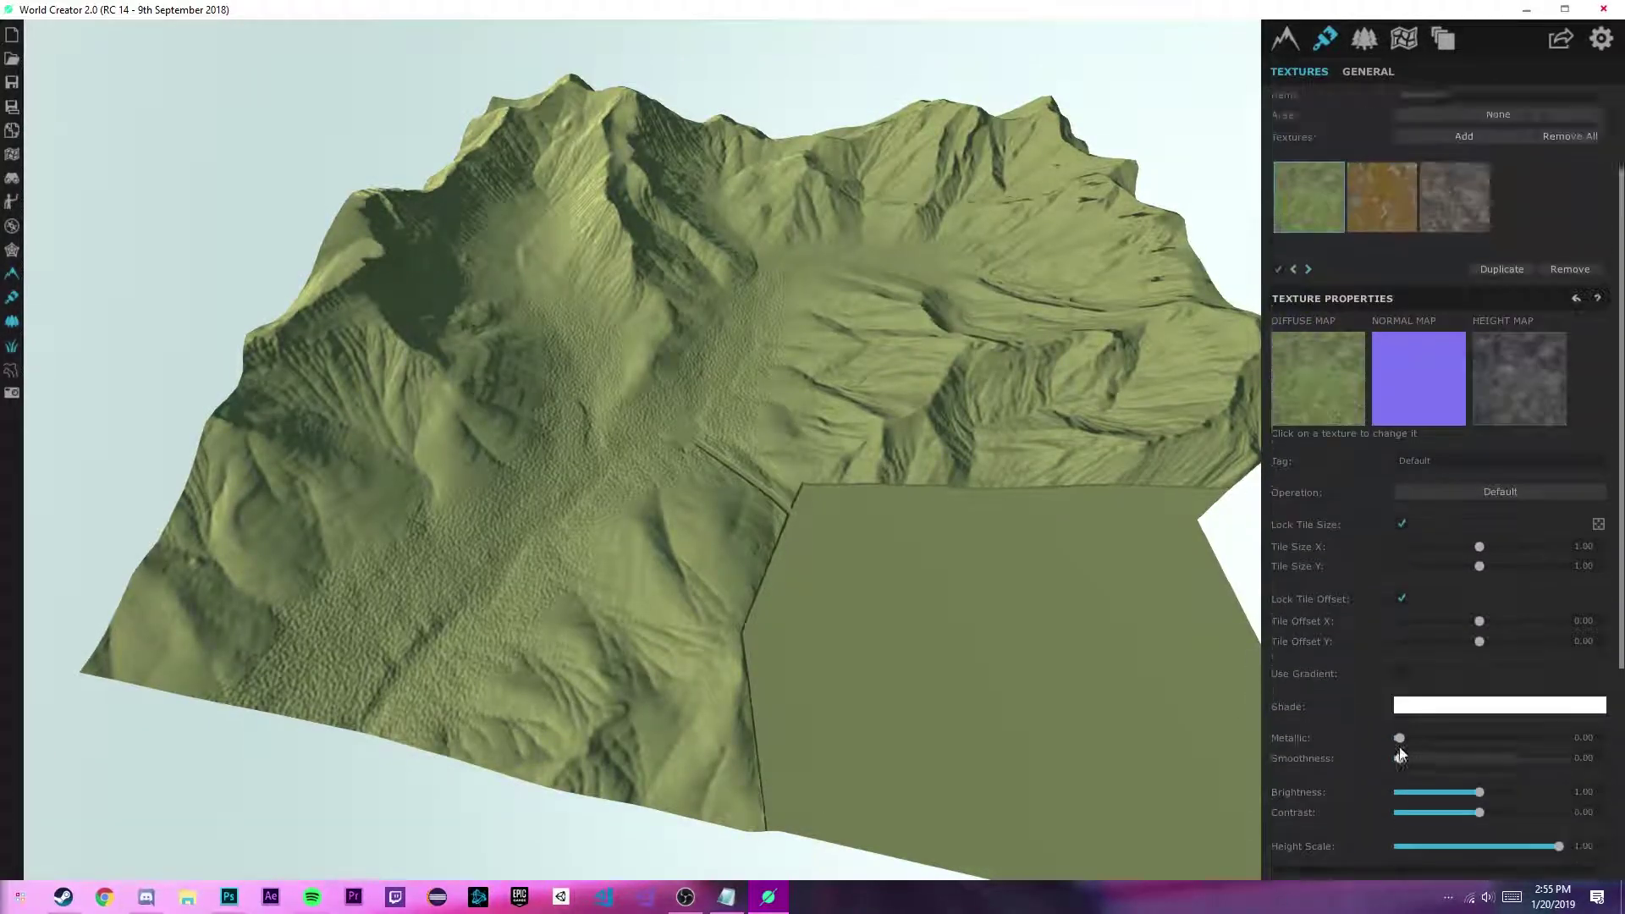
Select and enable the brown rocky texture in the upper layer so it blends over the grass.
{"action": "left_click", "coordinate": [1390, 322]}
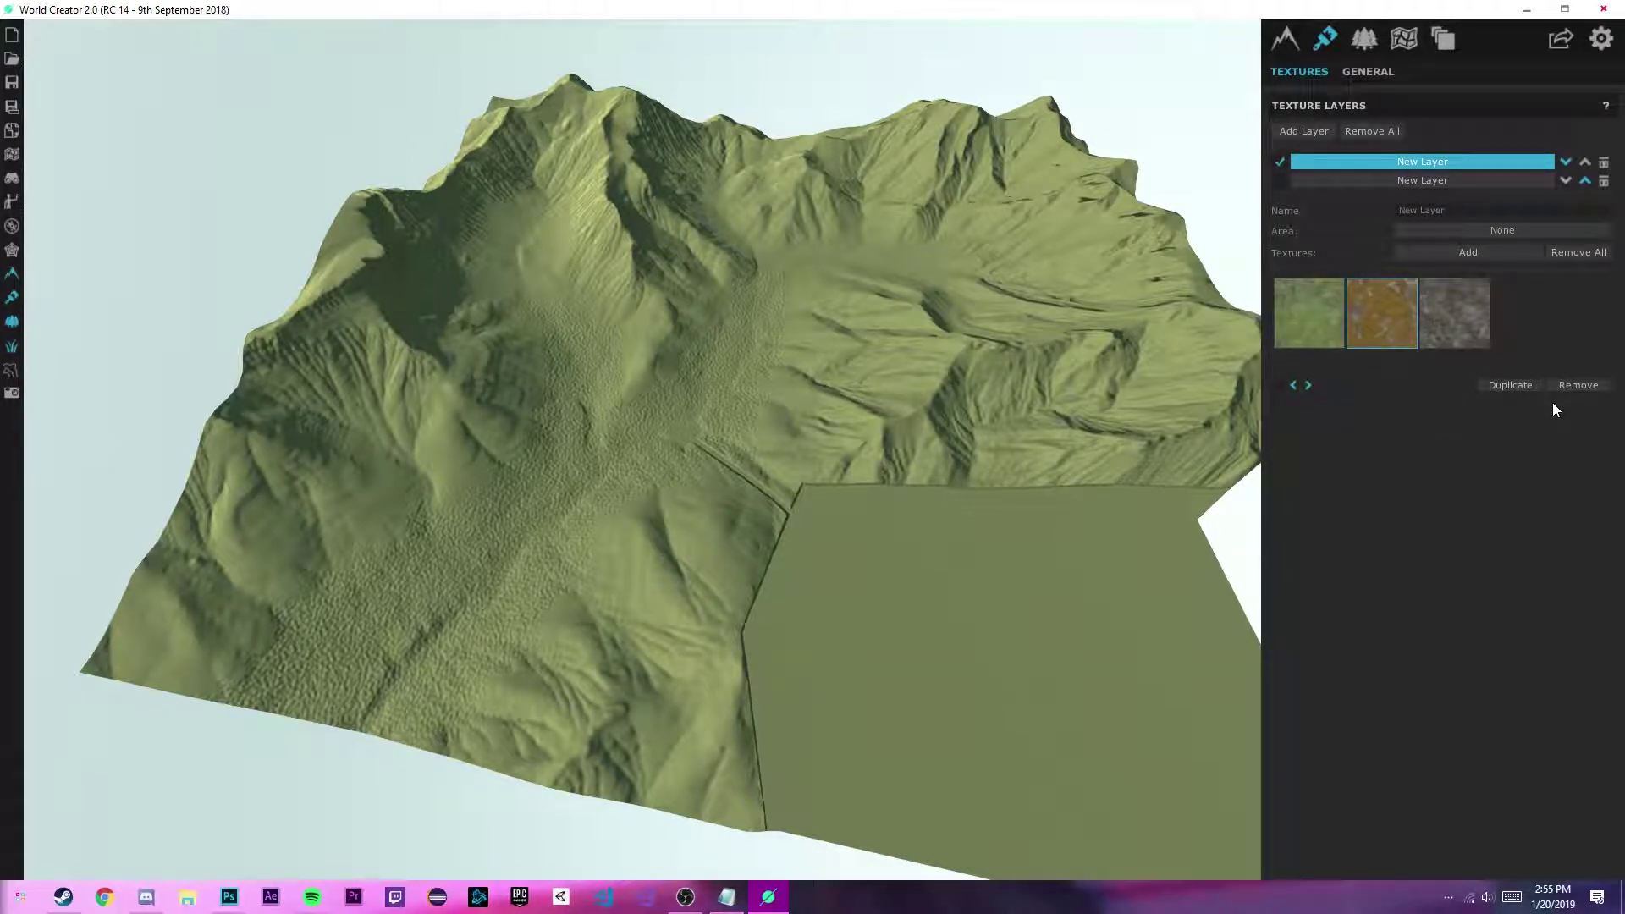
{"action": "scroll", "coordinate": [650, 512], "scroll_direction": "up", "scroll_amount": 5}
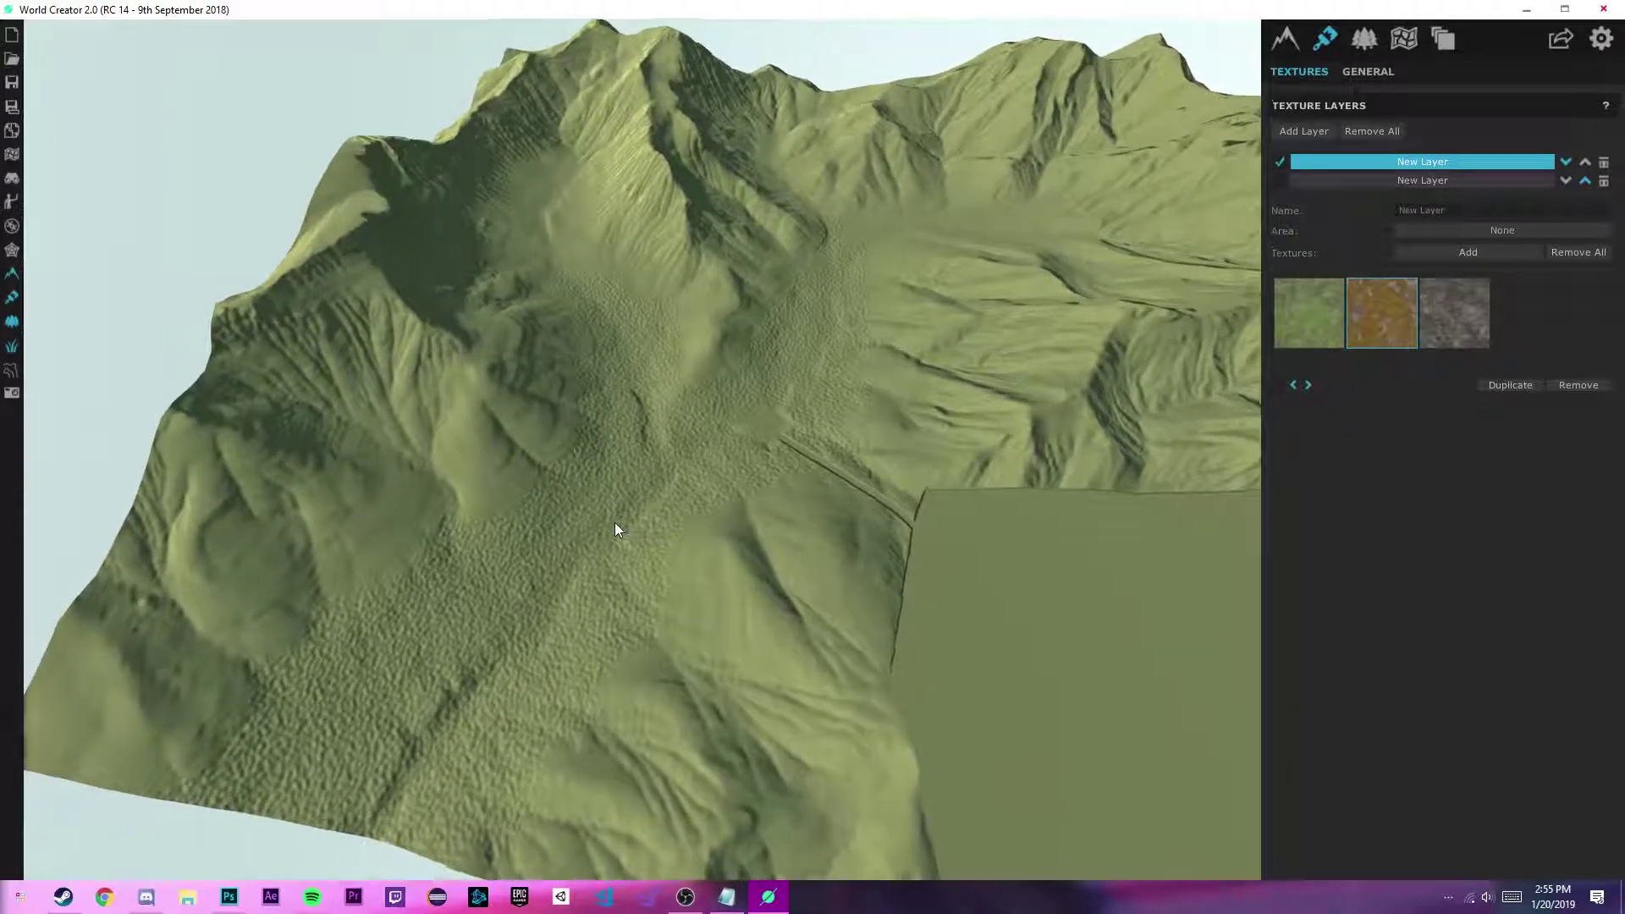
{"action": "scroll", "coordinate": [863, 457], "scroll_direction": "down", "scroll_amount": 5}
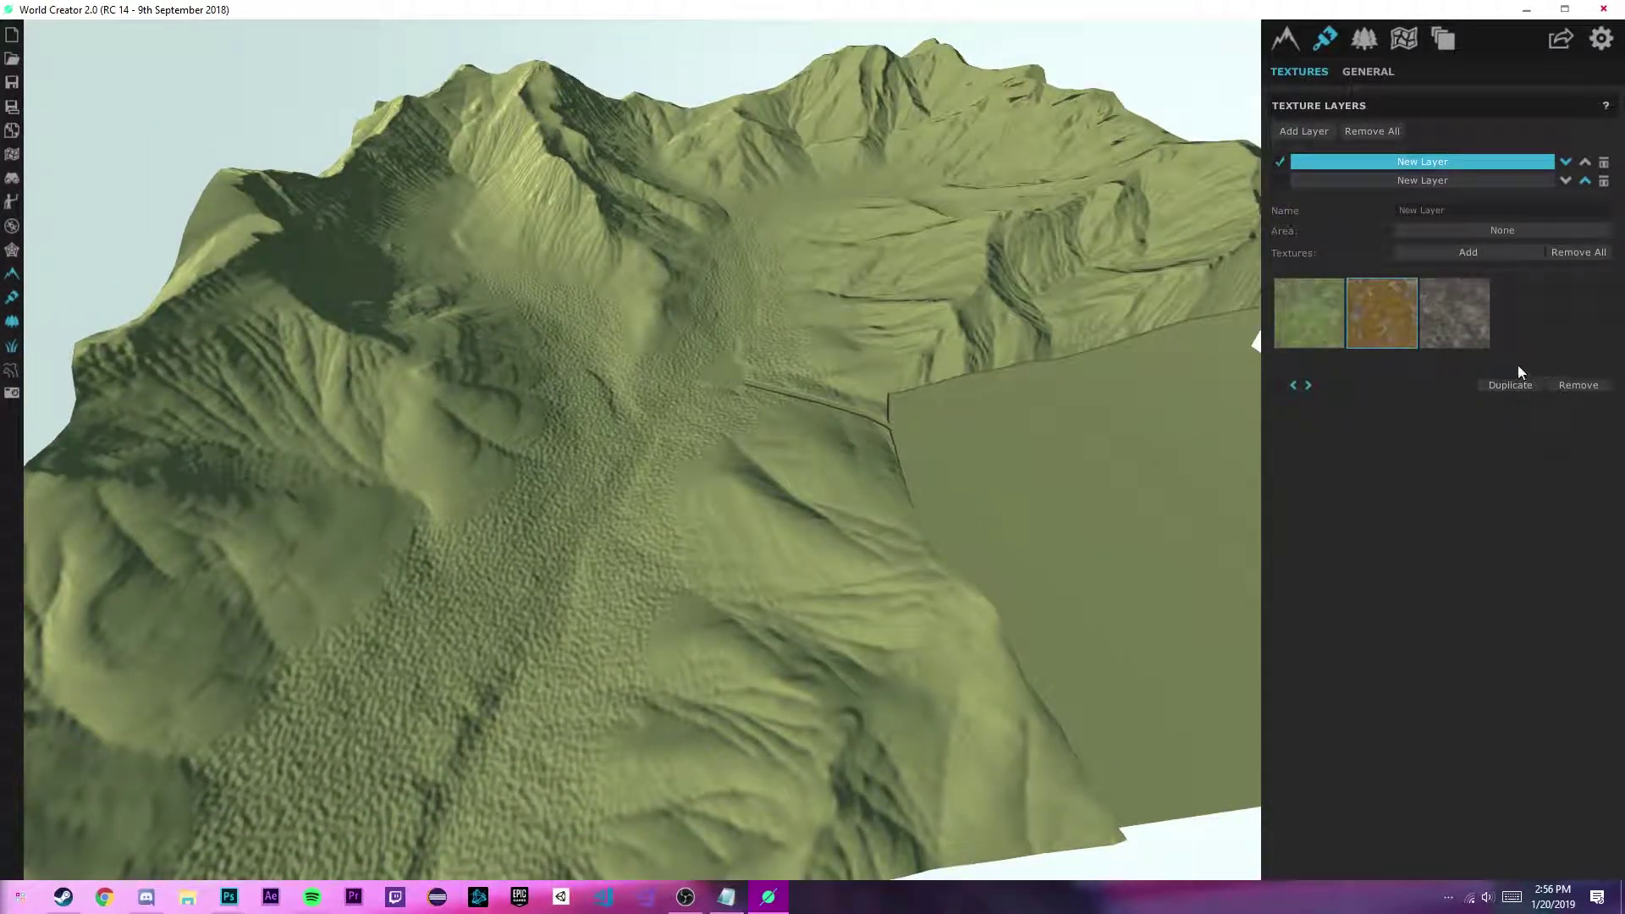
{"action": "left_click", "coordinate": [1327, 336]}
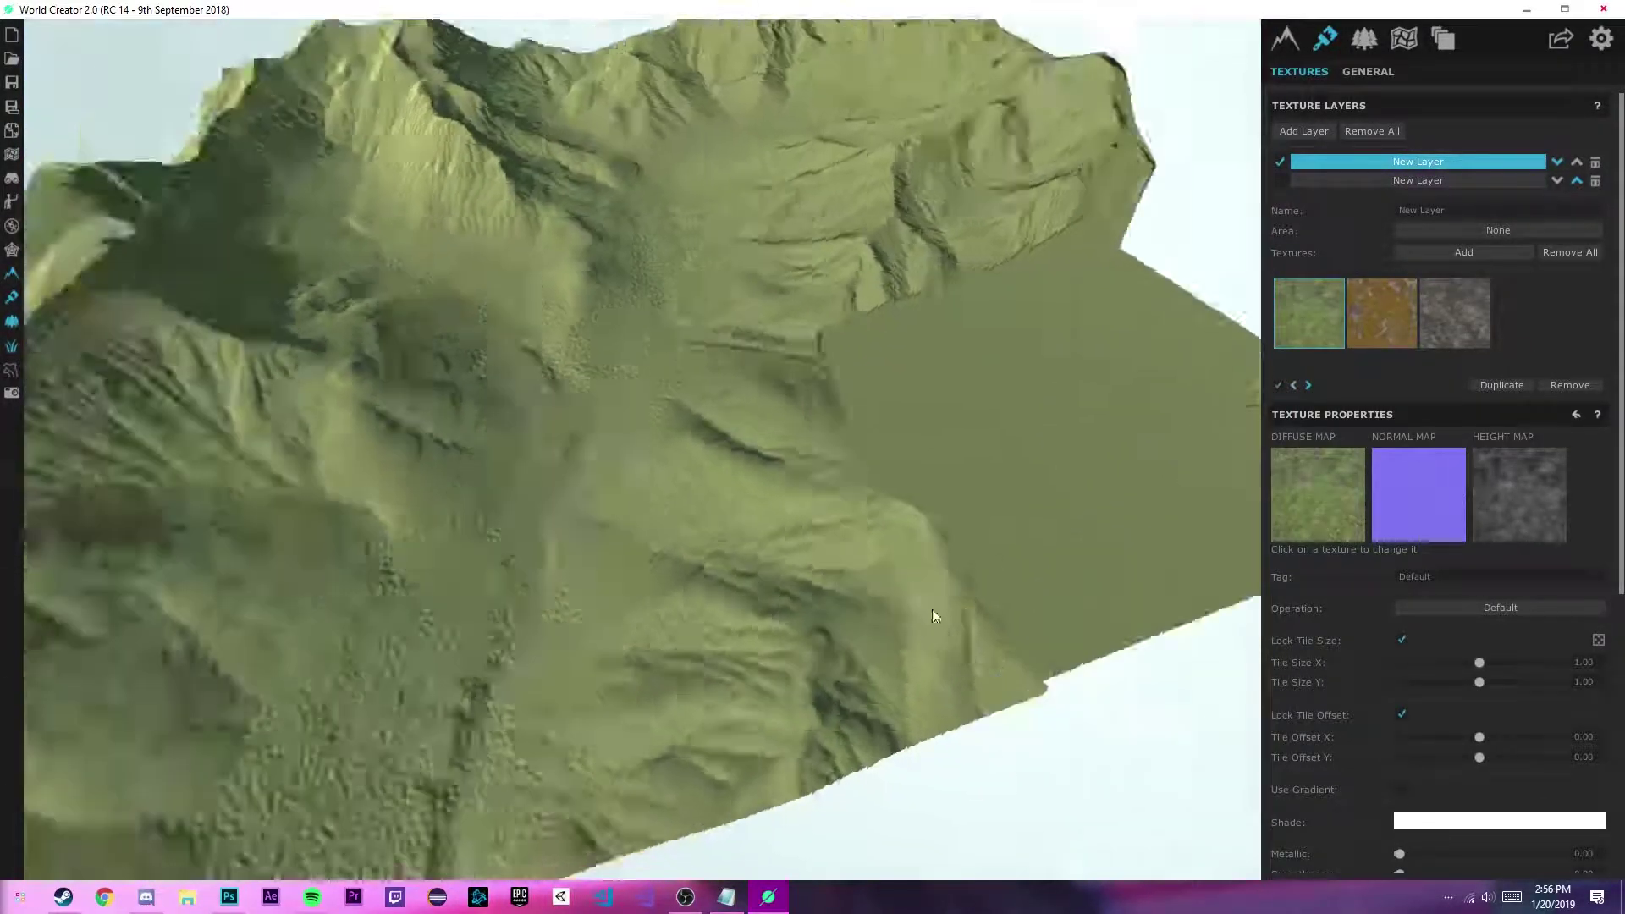
{"action": "left_click", "coordinate": [1385, 291]}
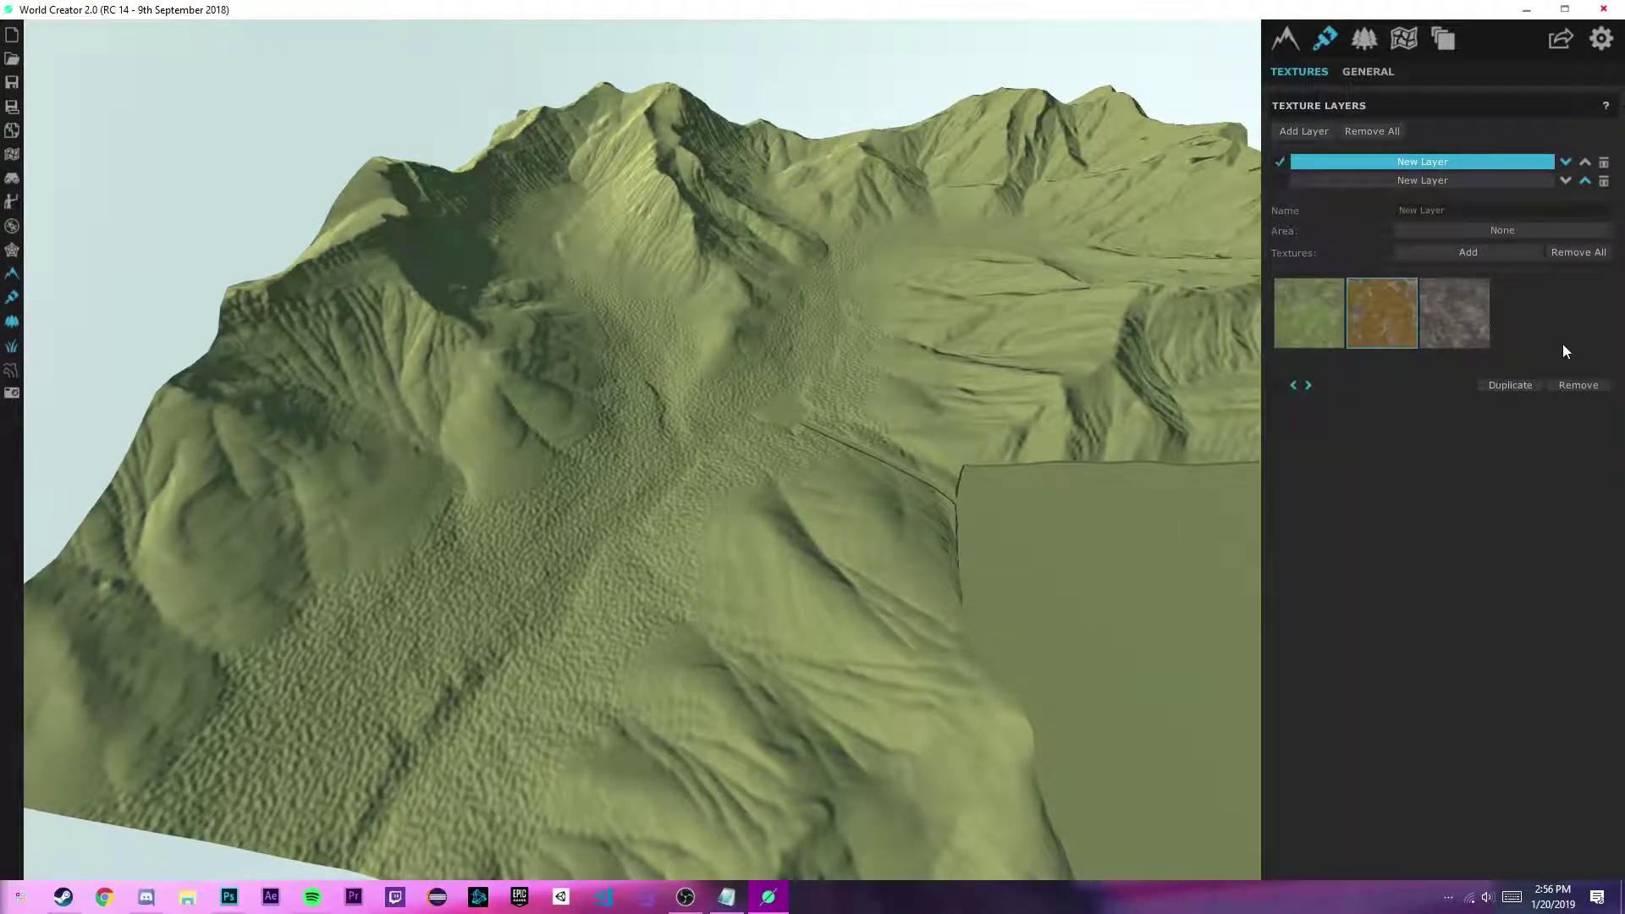
{"action": "left_click", "coordinate": [1279, 382]}
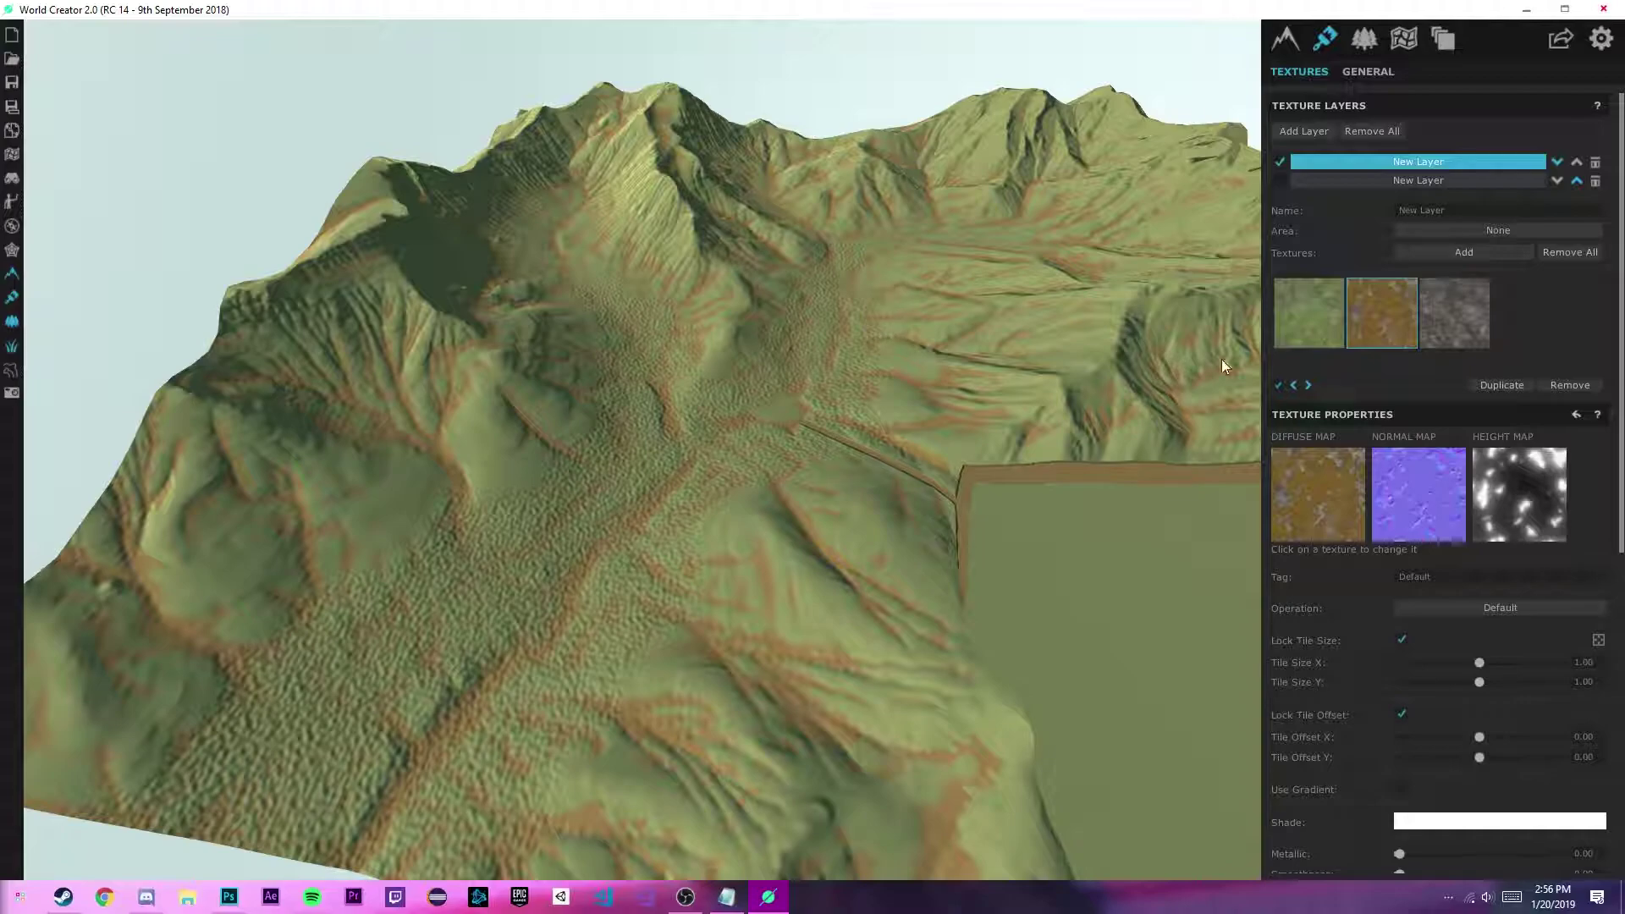
Review the brown texture's cavity and slope distribution settings, and toggle the texture to compare its effect on the terrain.
{"action": "scroll", "coordinate": [1355, 504], "scroll_direction": "down", "scroll_amount": 5}
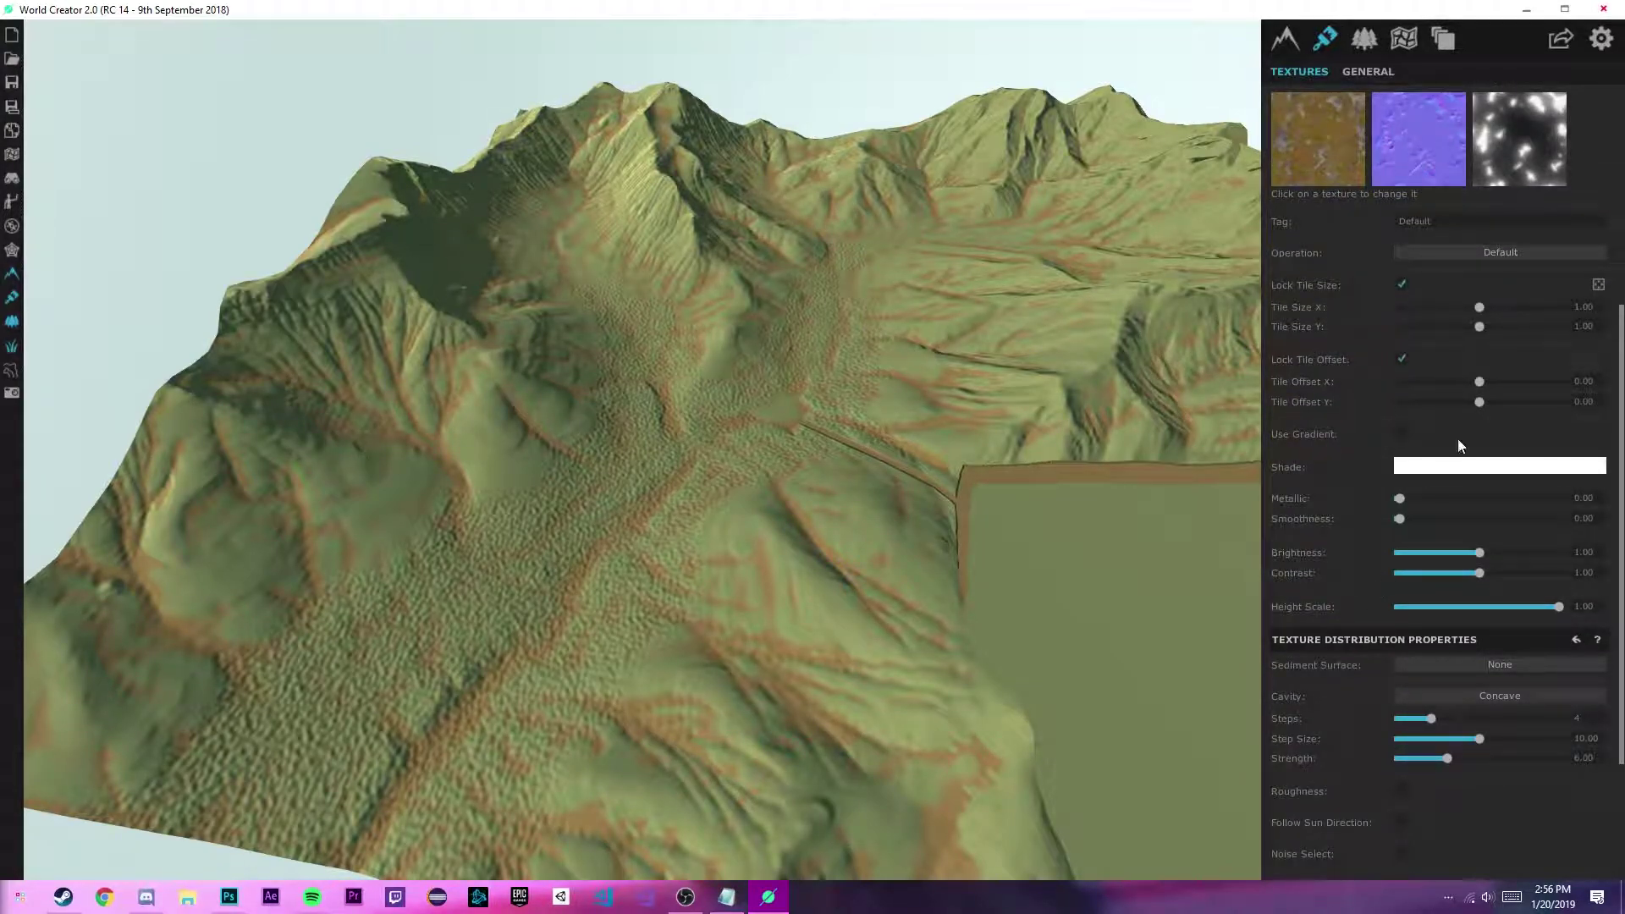
{"action": "scroll", "coordinate": [1350, 406], "scroll_direction": "down", "scroll_amount": 2}
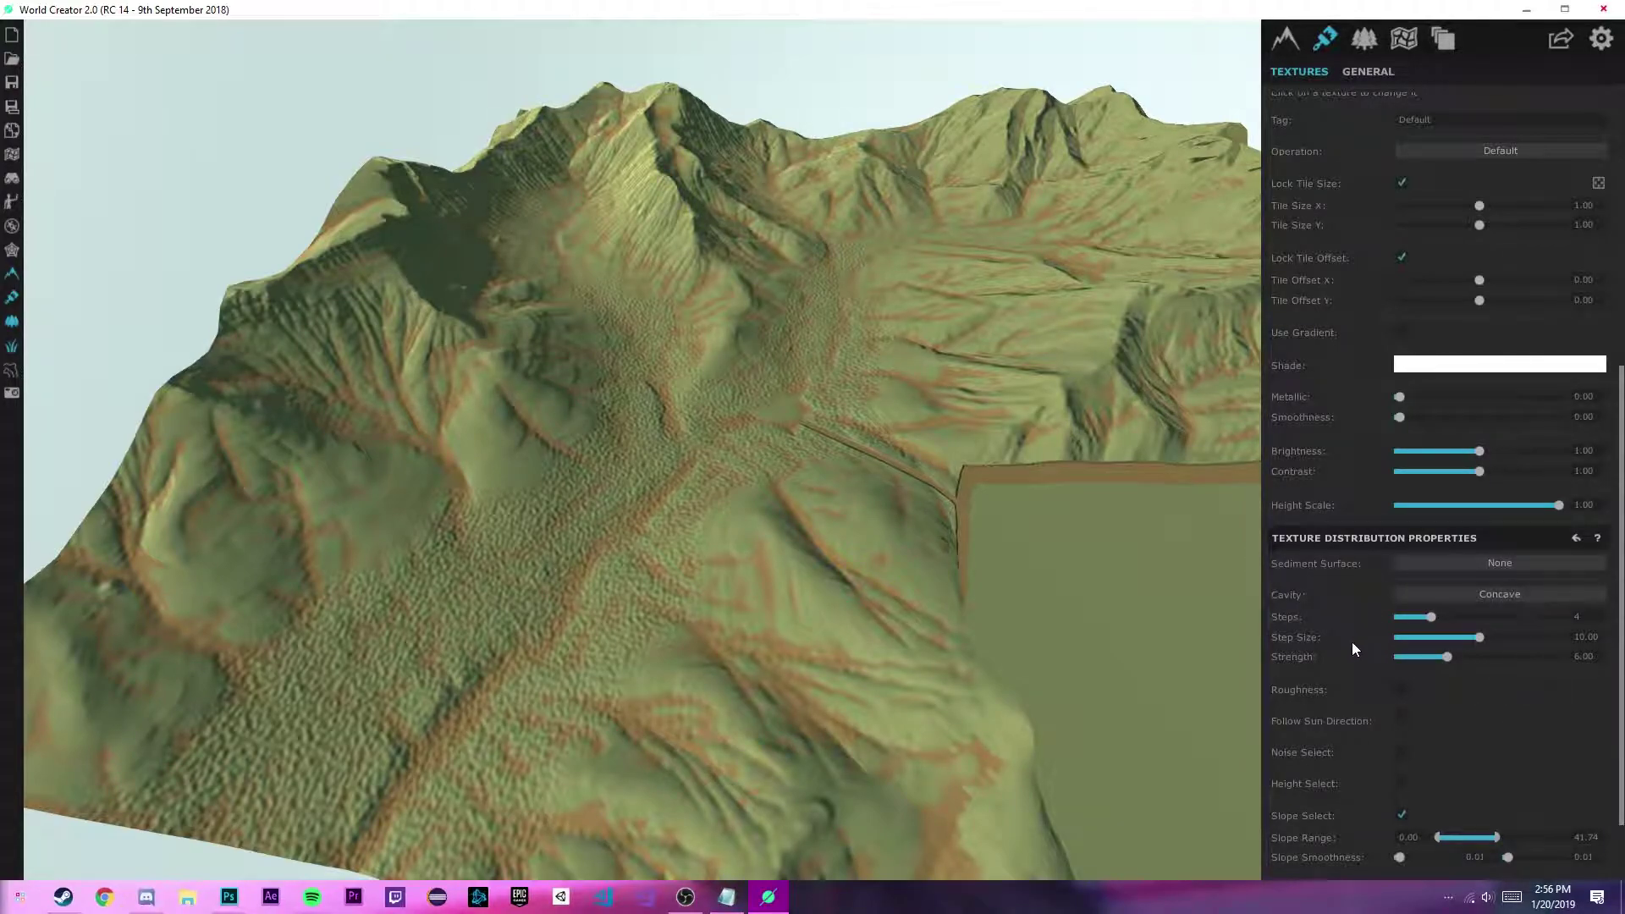
{"action": "scroll", "coordinate": [1355, 639], "scroll_direction": "down", "scroll_amount": 1}
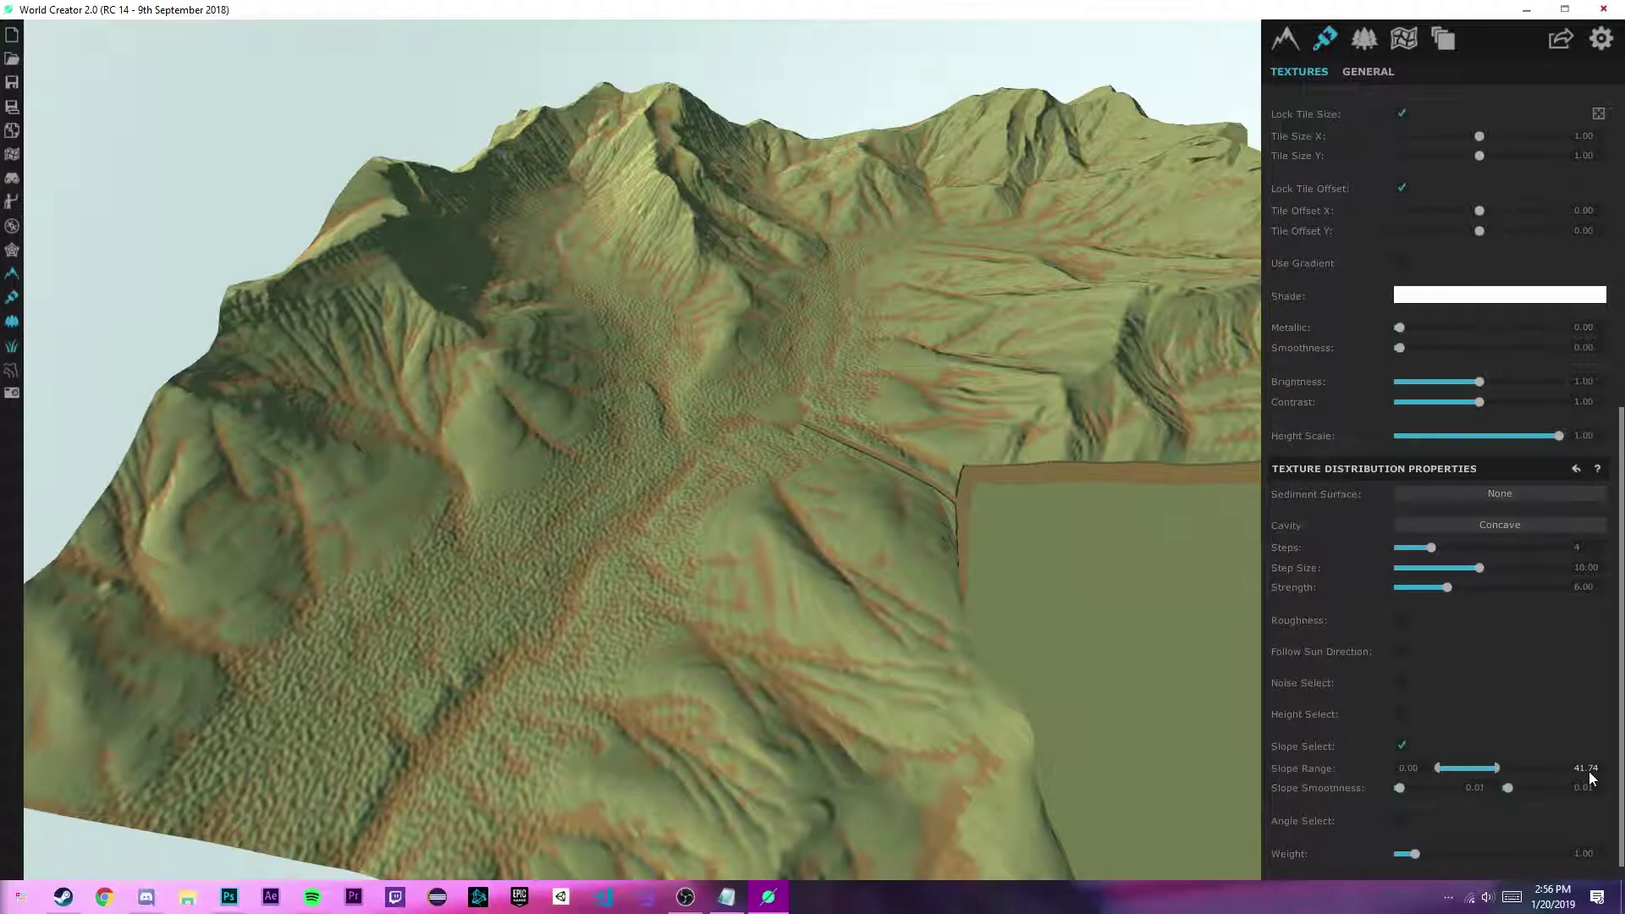
{"action": "left_click_drag", "start_coordinate": [1509, 788], "coordinate": [1317, 799]}
{"action": "scroll", "coordinate": [1363, 629], "scroll_direction": "up", "scroll_amount": 6}
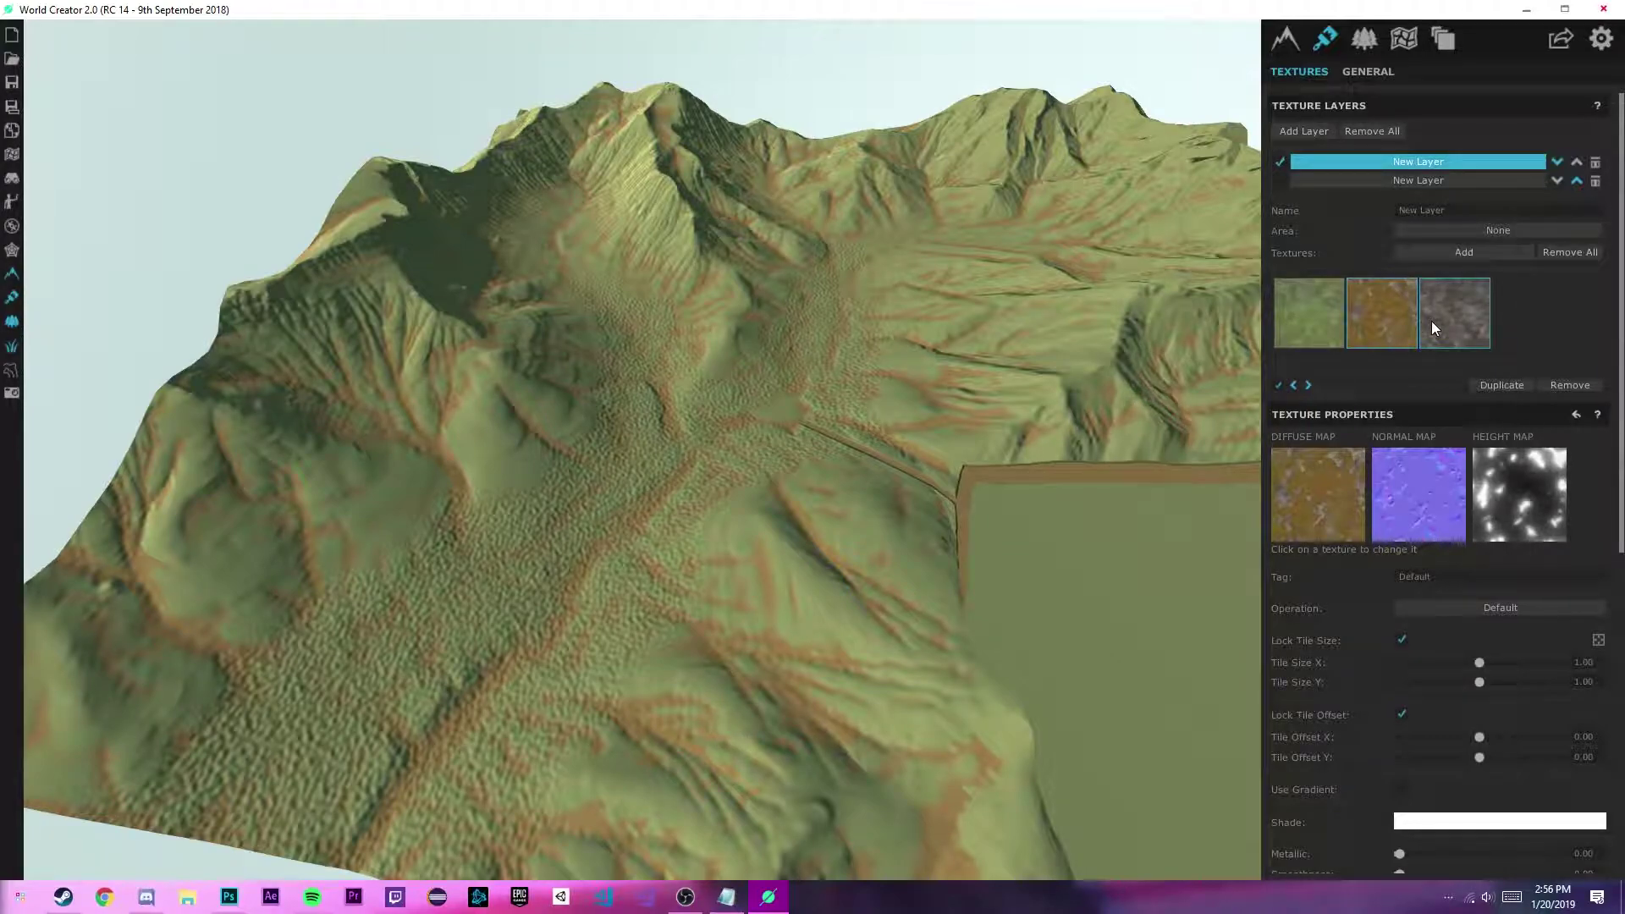
{"action": "left_click", "coordinate": [1279, 385]}
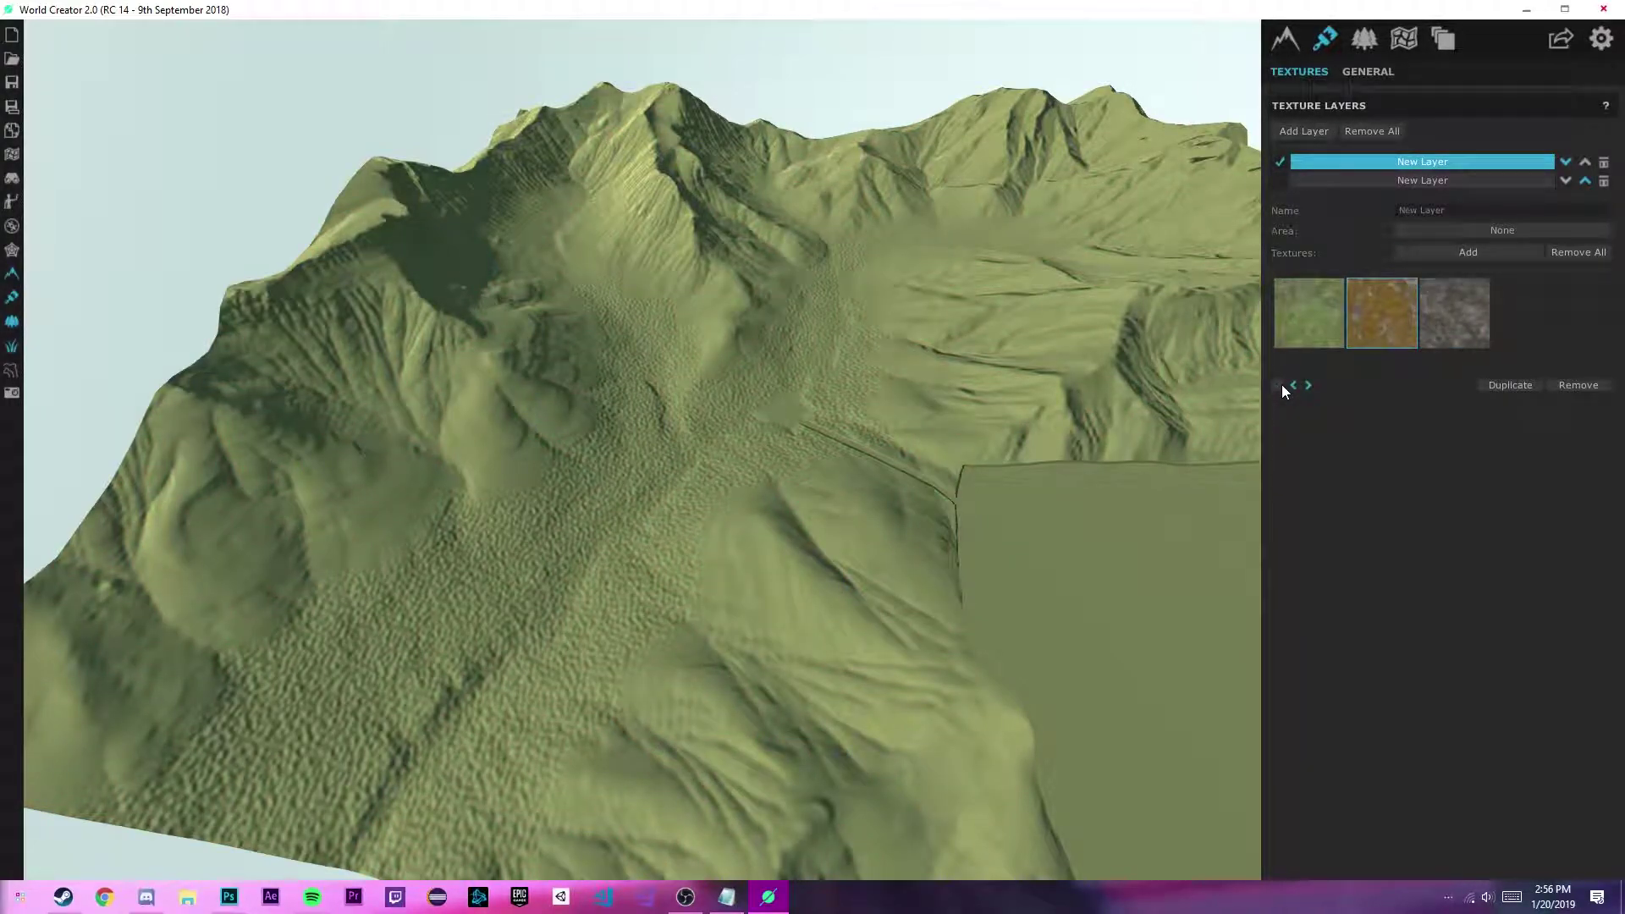
{"action": "left_click_drag", "start_coordinate": [947, 242], "coordinate": [745, 237]}
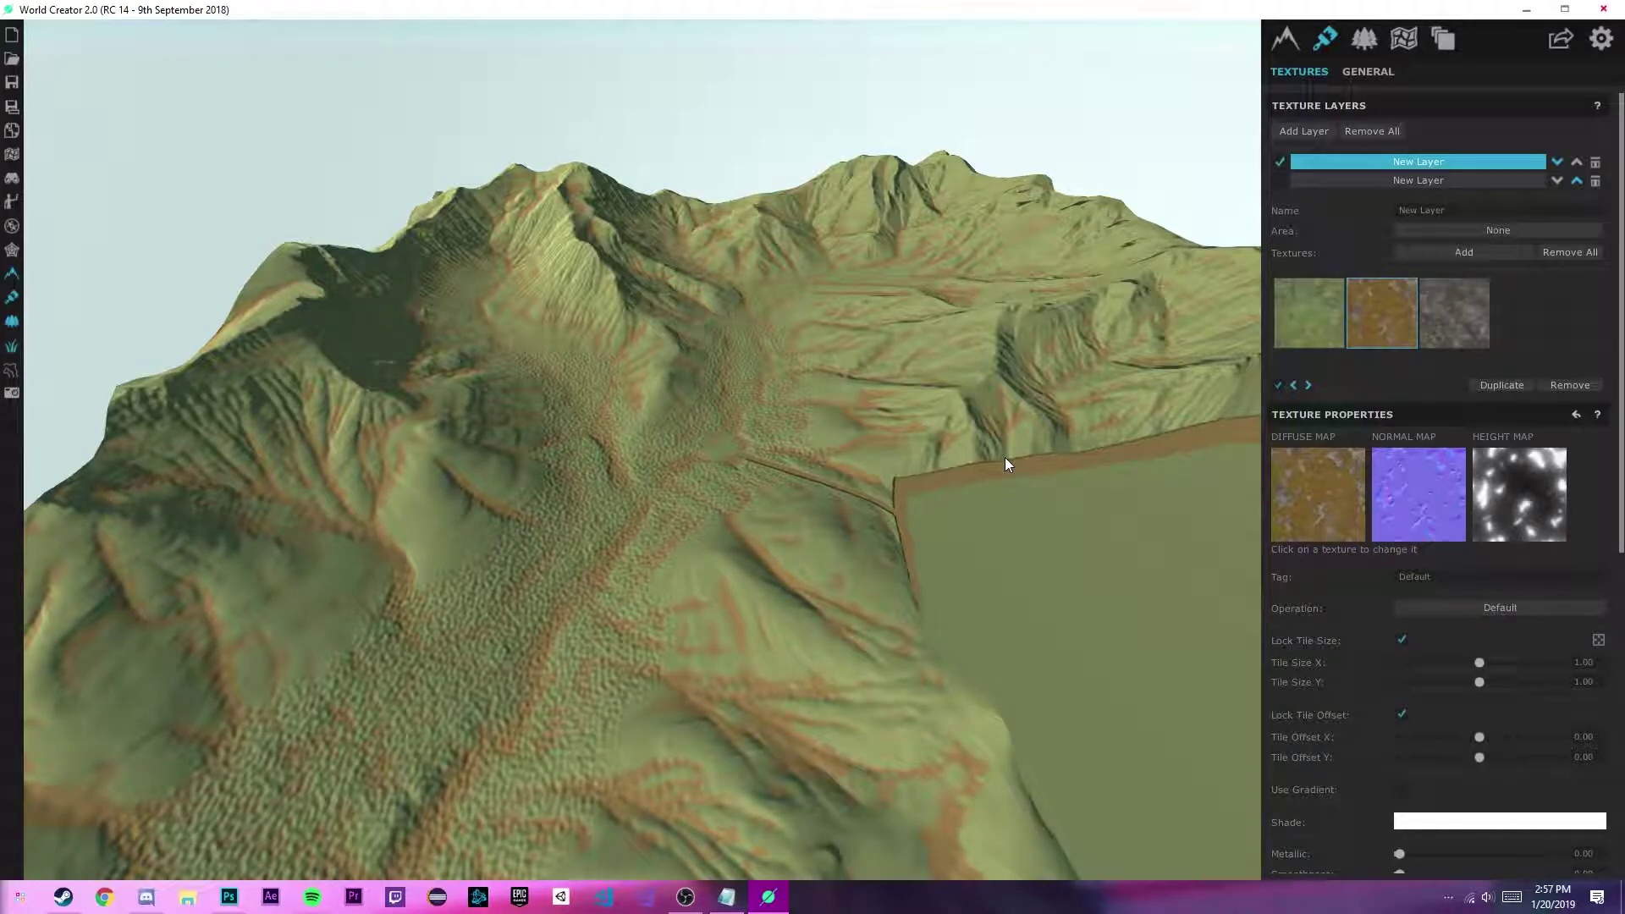
Enable the dark rock texture in the upper layer and inspect its slope distribution settings and coverage on the mountains.
{"action": "left_click", "coordinate": [1460, 336]}
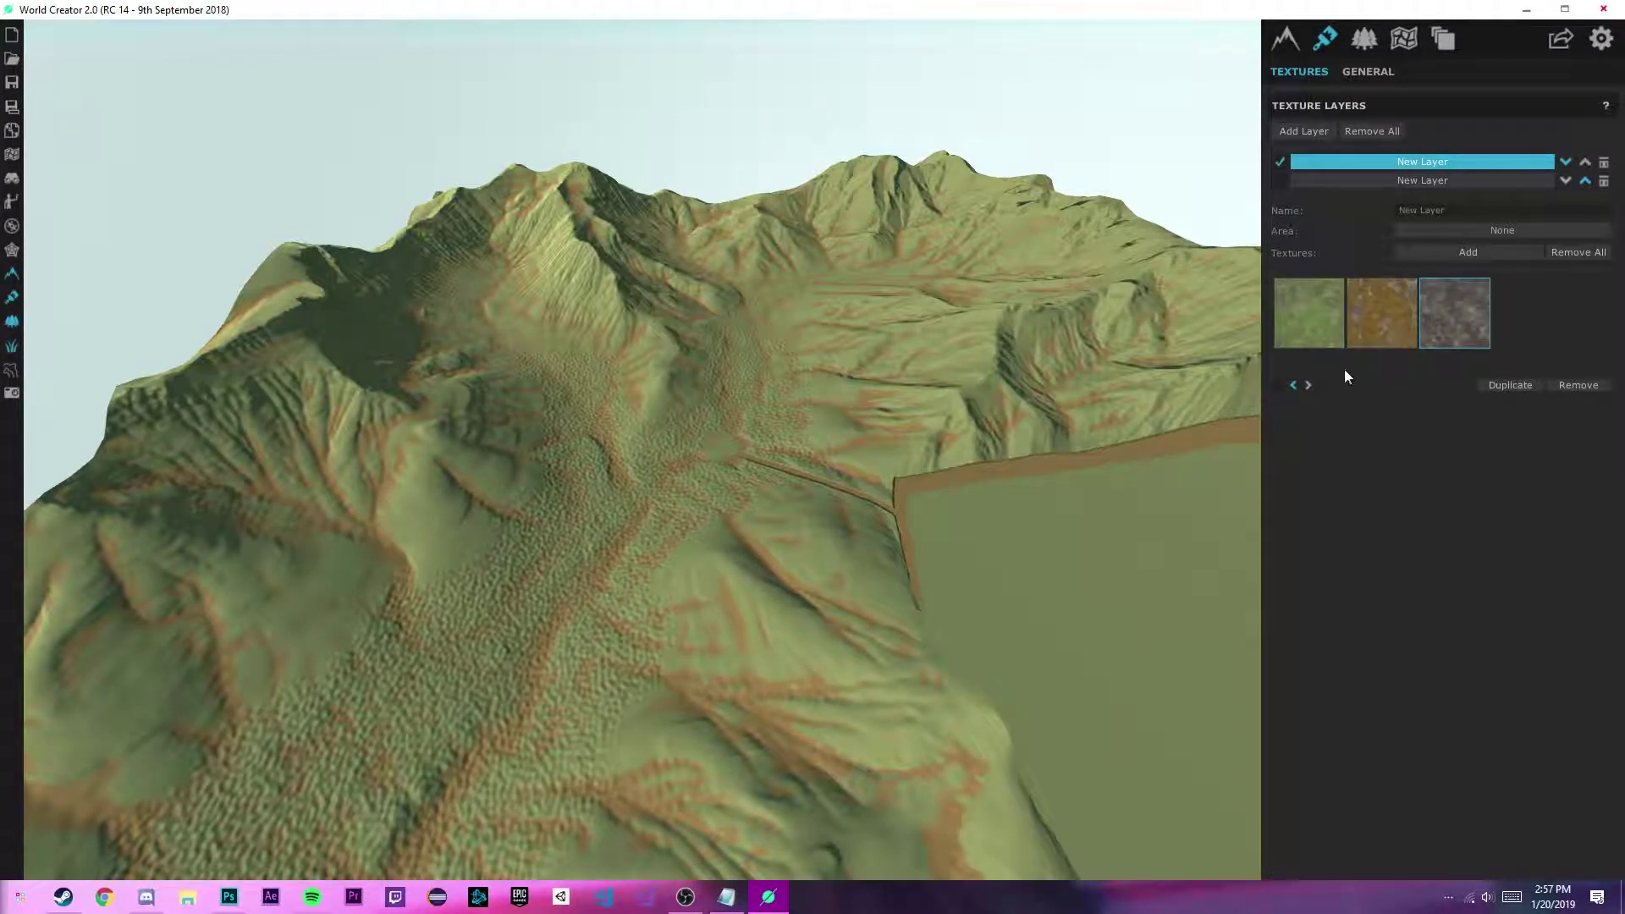
{"action": "left_click_drag", "start_coordinate": [505, 188], "coordinate": [1030, 614]}
{"action": "scroll", "coordinate": [1376, 593], "scroll_direction": "down", "scroll_amount": 5}
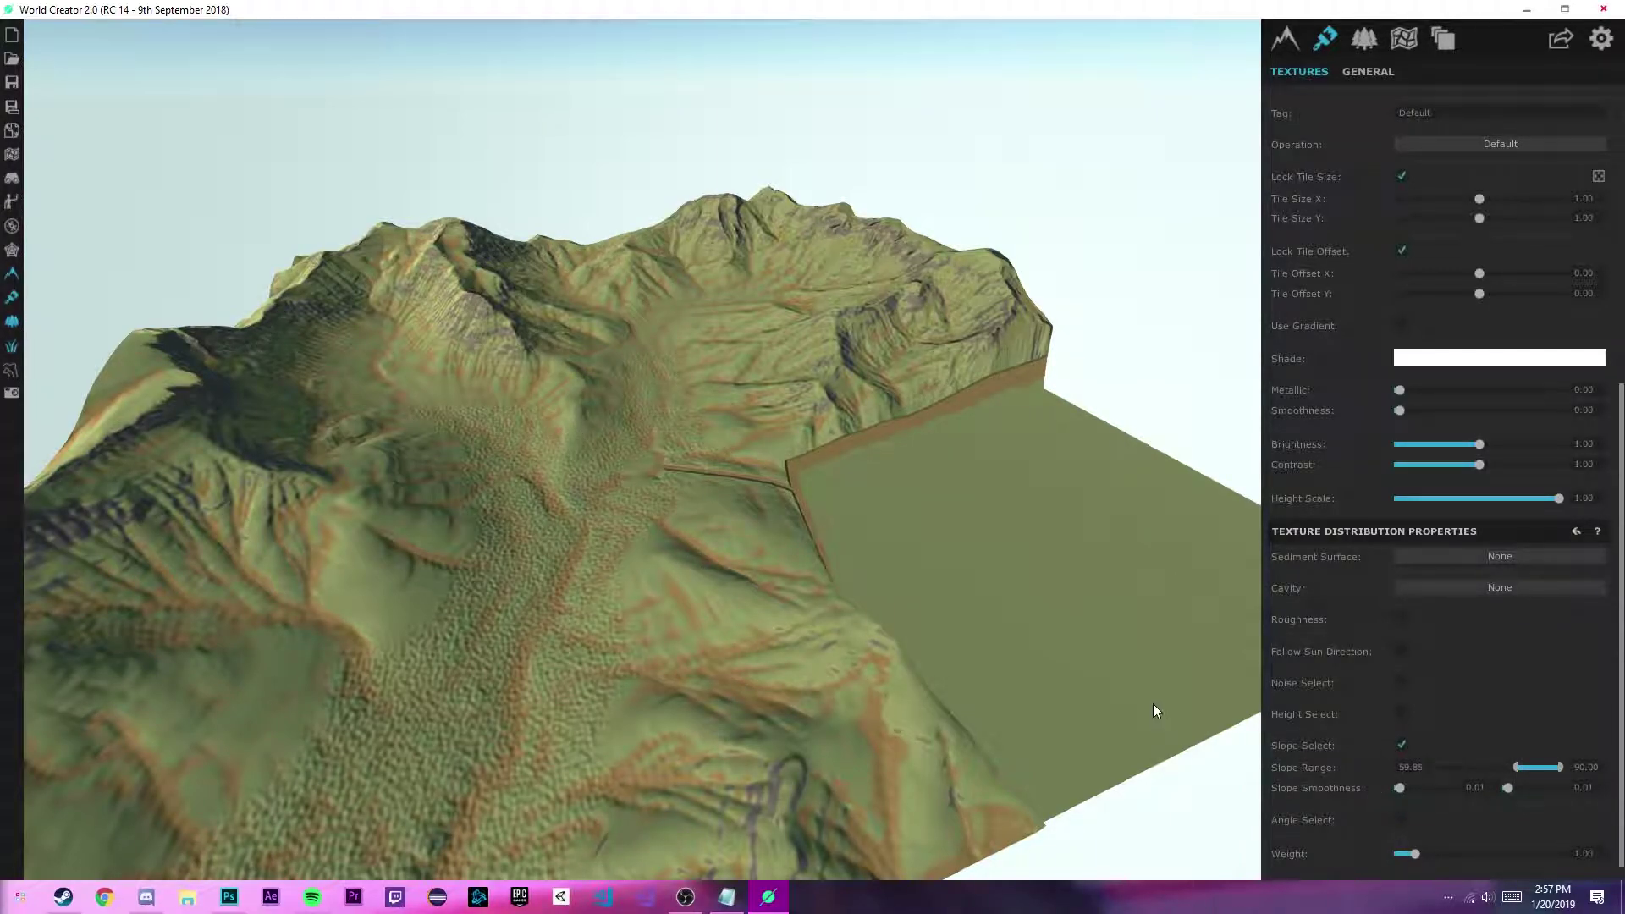
{"action": "left_click_drag", "start_coordinate": [1153, 704], "coordinate": [1092, 684]}
{"action": "left_click_drag", "start_coordinate": [948, 586], "coordinate": [664, 333]}
{"action": "scroll", "coordinate": [1352, 419], "scroll_direction": "up", "scroll_amount": 4}
{"action": "scroll", "coordinate": [1353, 419], "scroll_direction": "up", "scroll_amount": 2}
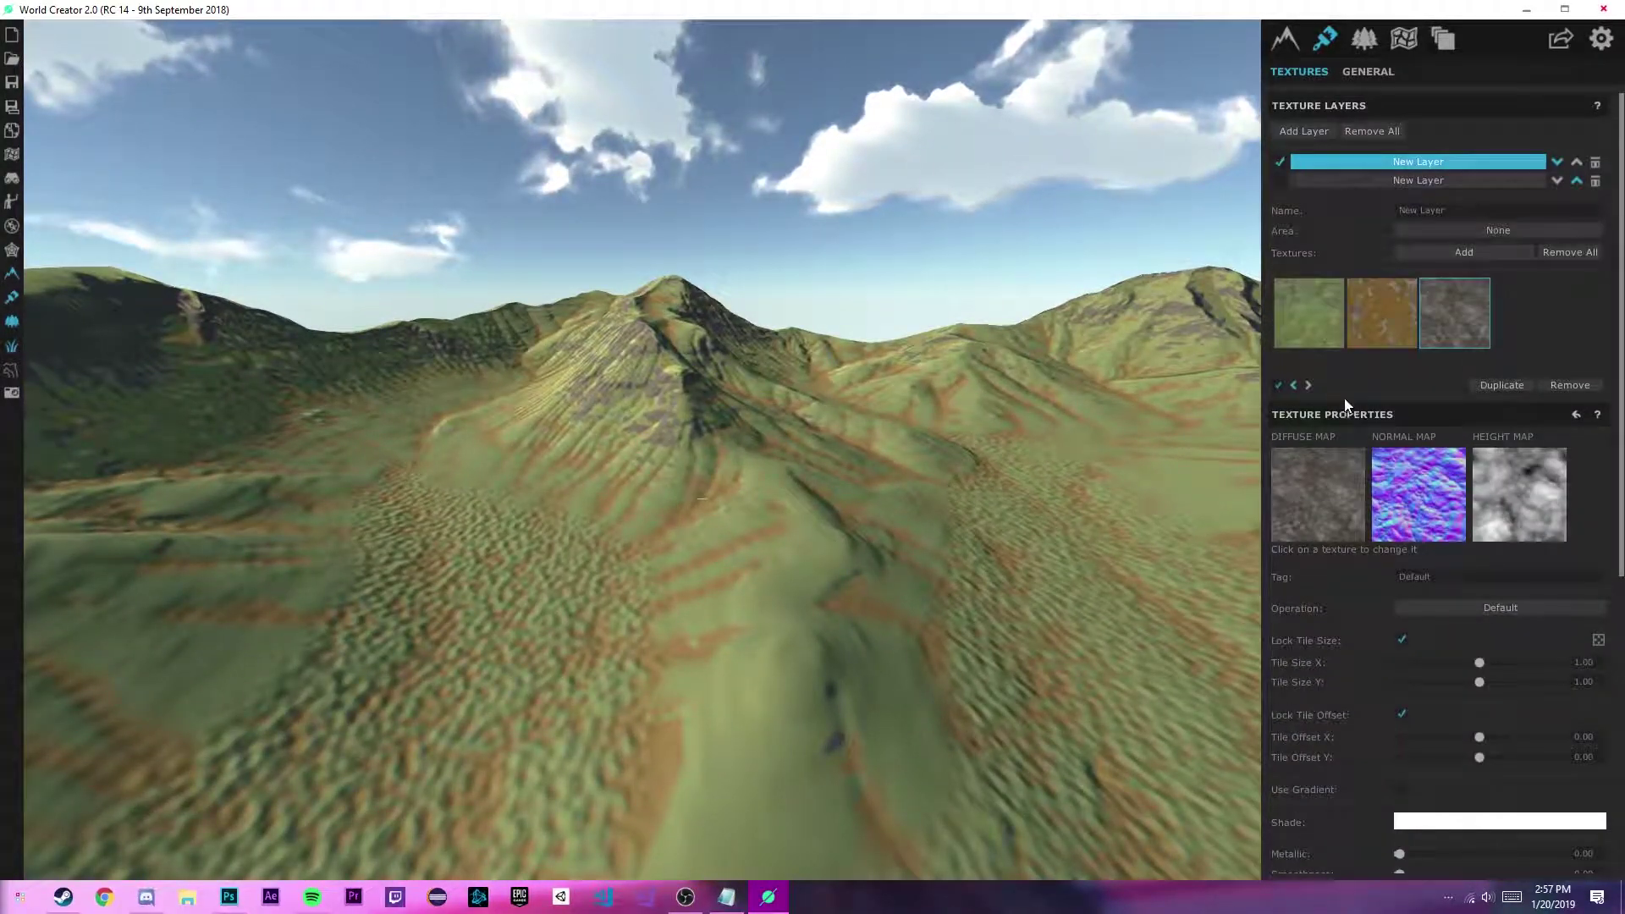
Show the lower texture layer again over the grass, brown and rock textures.
{"action": "left_click", "coordinate": [1279, 182]}
{"action": "left_click", "coordinate": [1279, 181]}
{"action": "left_click", "coordinate": [1279, 181]}
{"action": "left_click_drag", "start_coordinate": [1244, 203], "coordinate": [860, 334]}
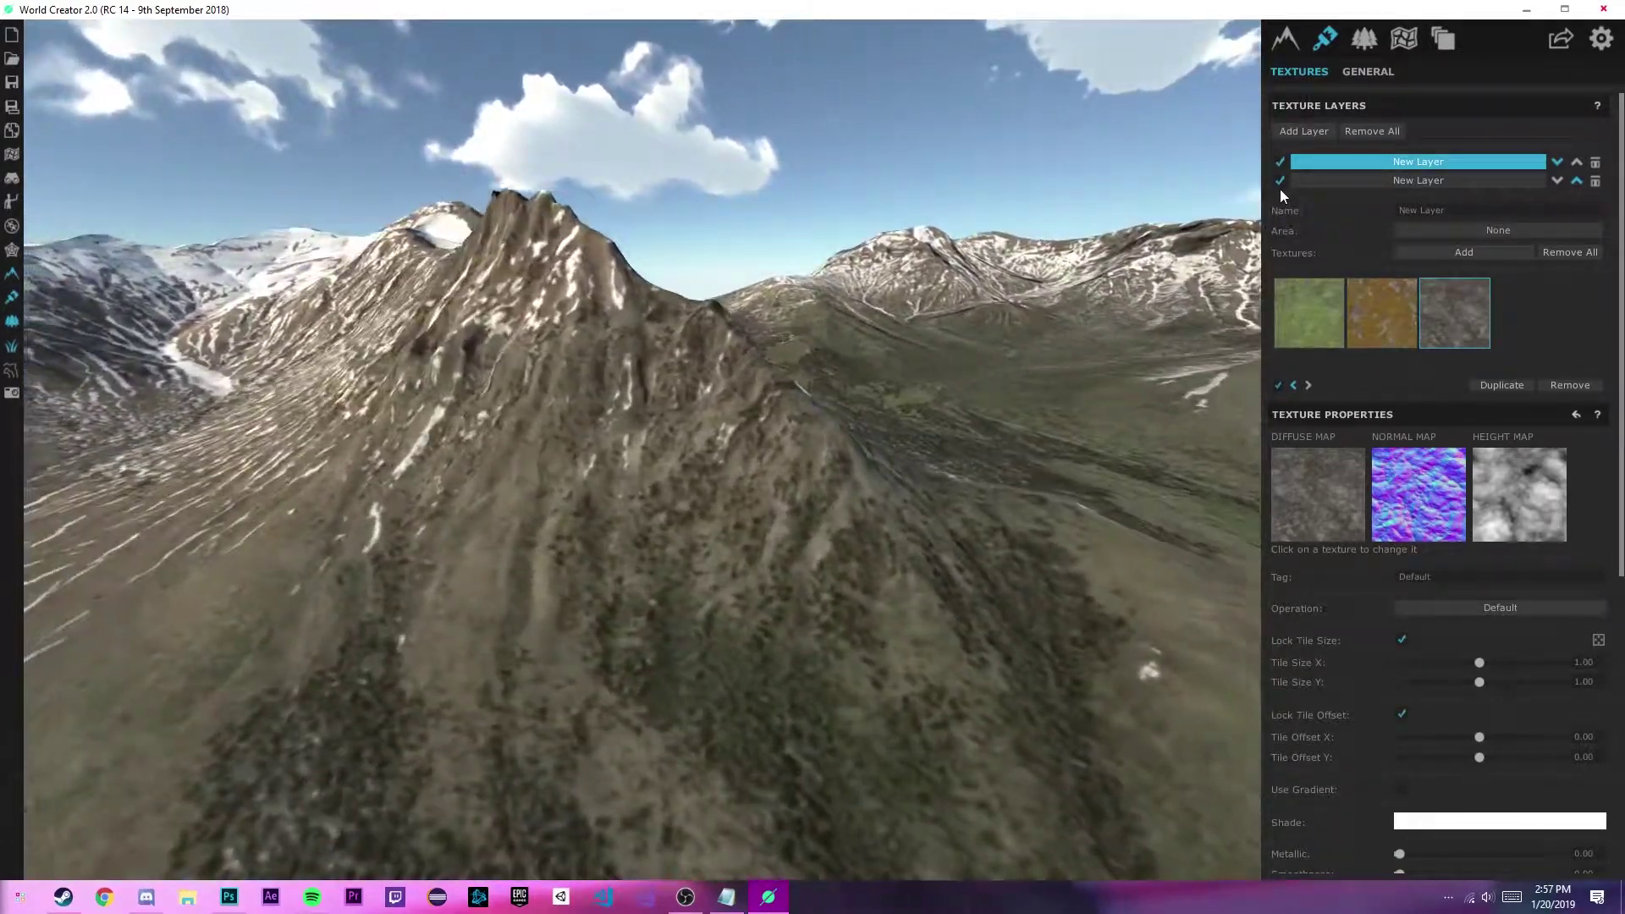
Toggle the lower texture layer's visibility repeatedly to compare the mountain slopes with and without it.
{"action": "left_click", "coordinate": [1280, 183]}
{"action": "left_click", "coordinate": [1280, 186]}
{"action": "left_click", "coordinate": [1280, 187]}
{"action": "left_click", "coordinate": [1280, 186]}
{"action": "left_click", "coordinate": [1280, 184]}
{"action": "left_click", "coordinate": [1280, 184]}
{"action": "left_click", "coordinate": [1280, 185]}
{"action": "left_click", "coordinate": [1280, 185]}
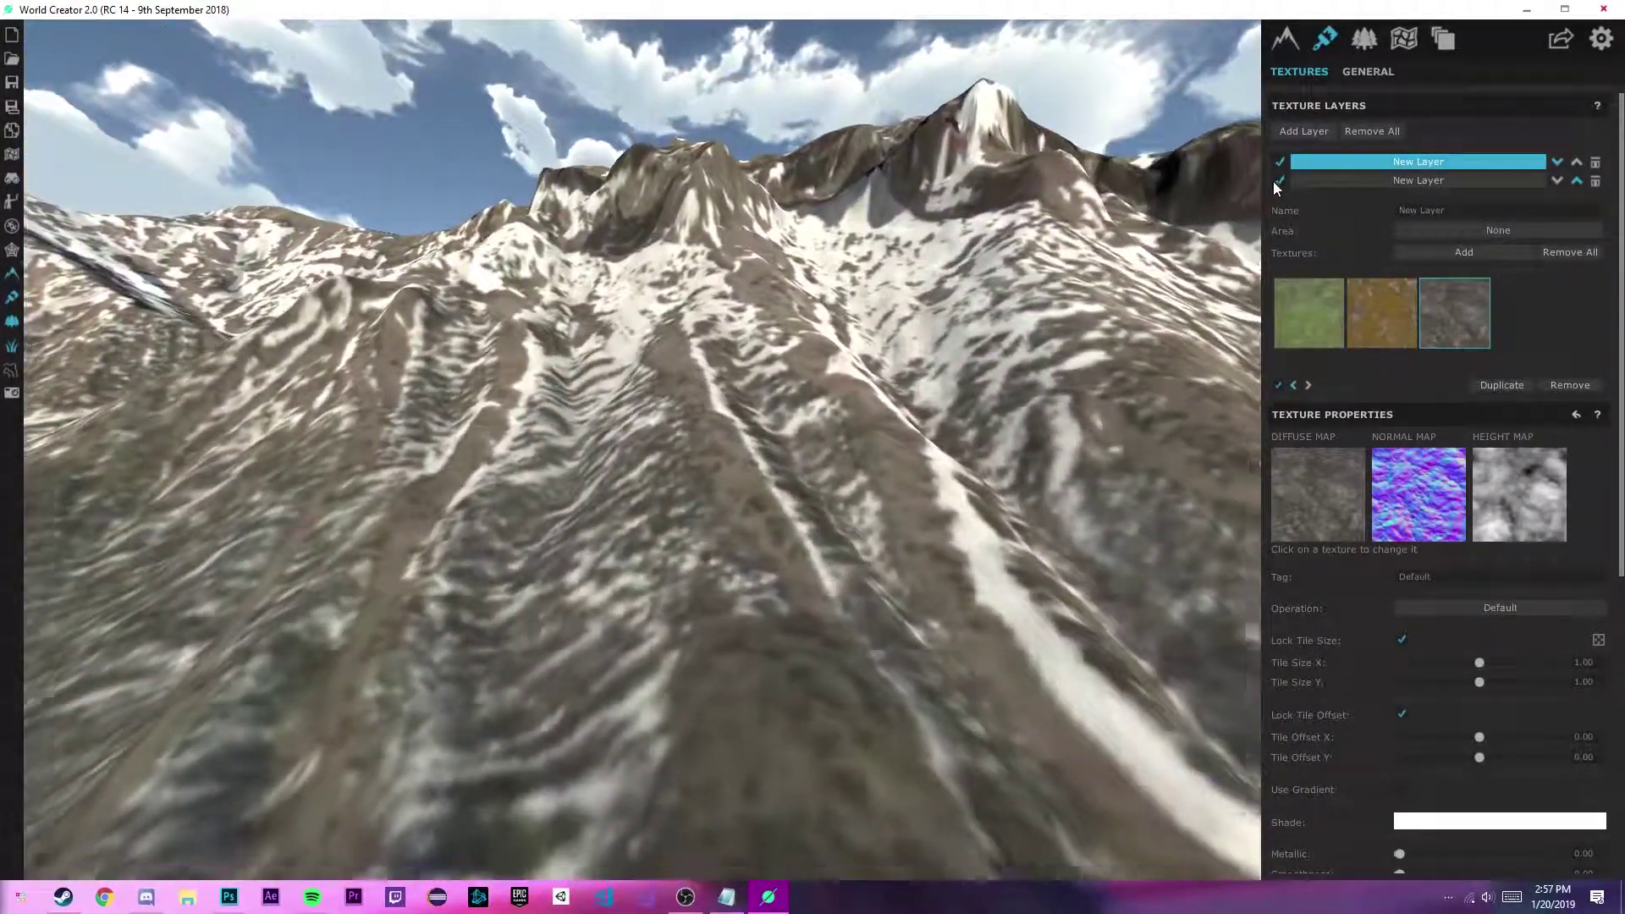
{"action": "left_click", "coordinate": [1280, 181]}
{"action": "left_click", "coordinate": [1279, 181]}
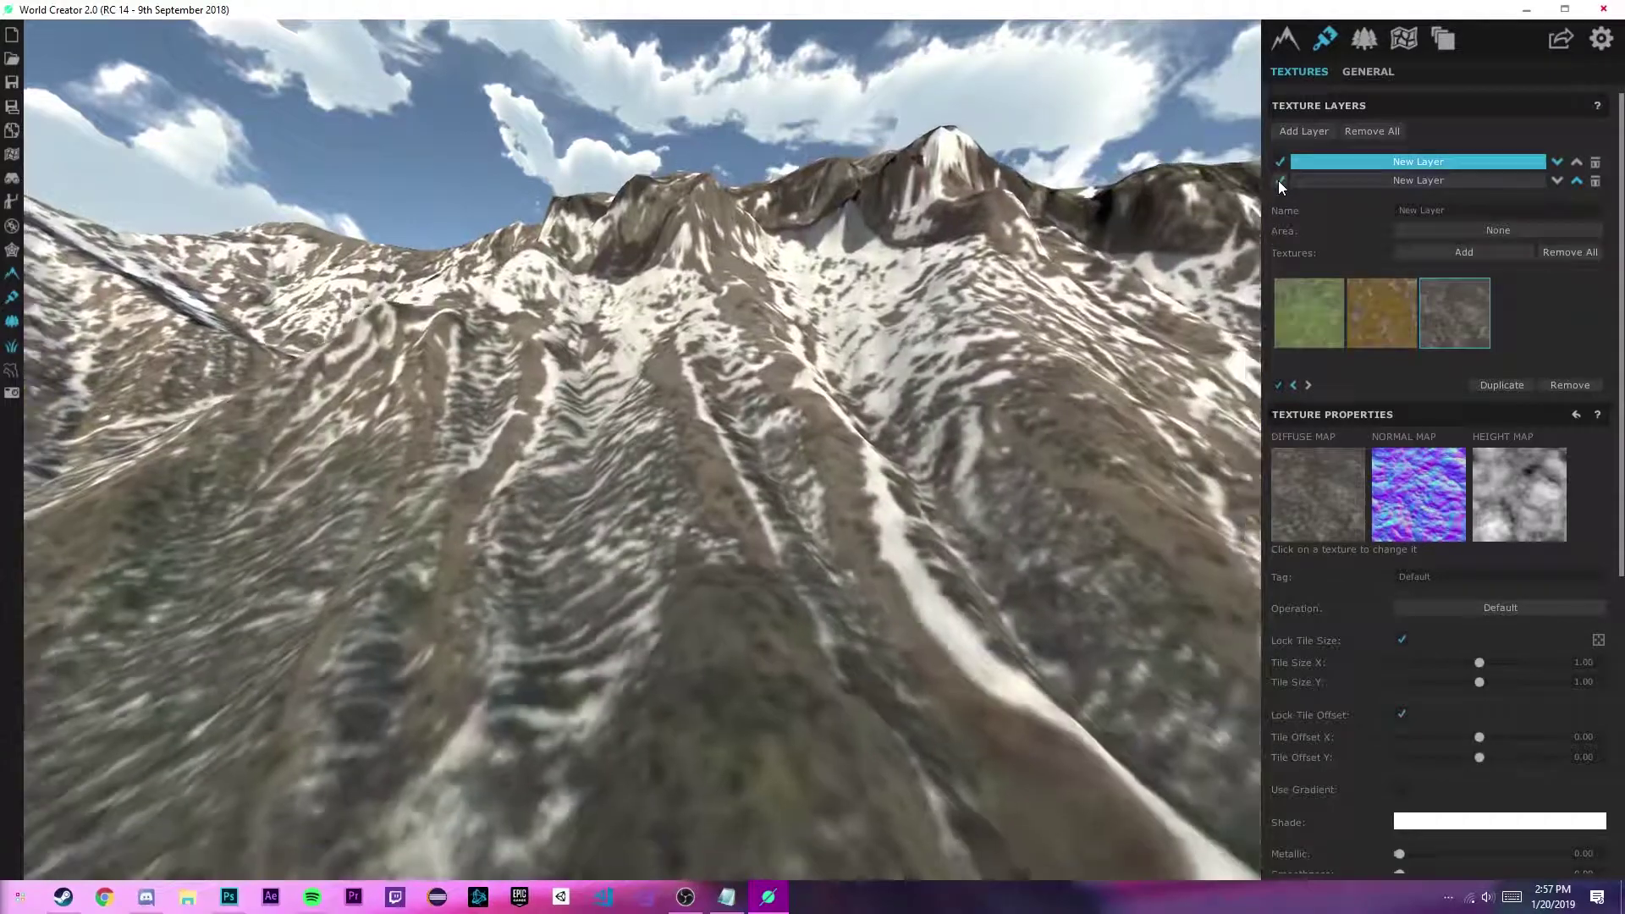
Compare the mountain slopes with and without the lower texture layer, leaving that layer hidden.
{"action": "left_click", "coordinate": [1279, 181]}
{"action": "left_click", "coordinate": [1281, 181]}
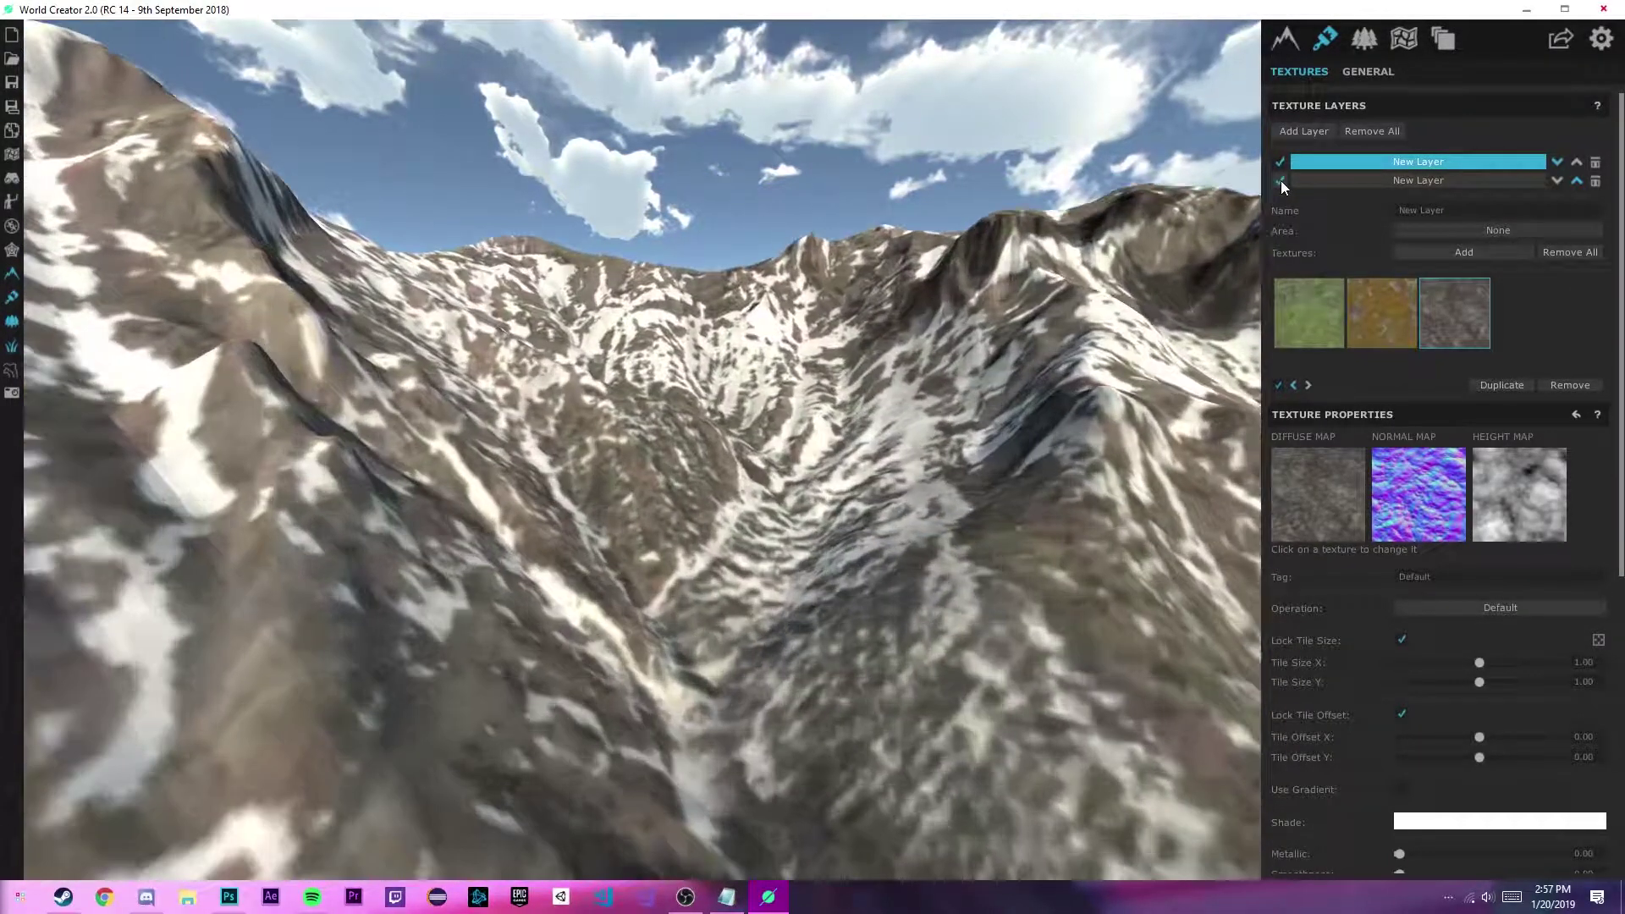
{"action": "scroll", "coordinate": [1353, 608], "scroll_direction": "down", "scroll_amount": 5}
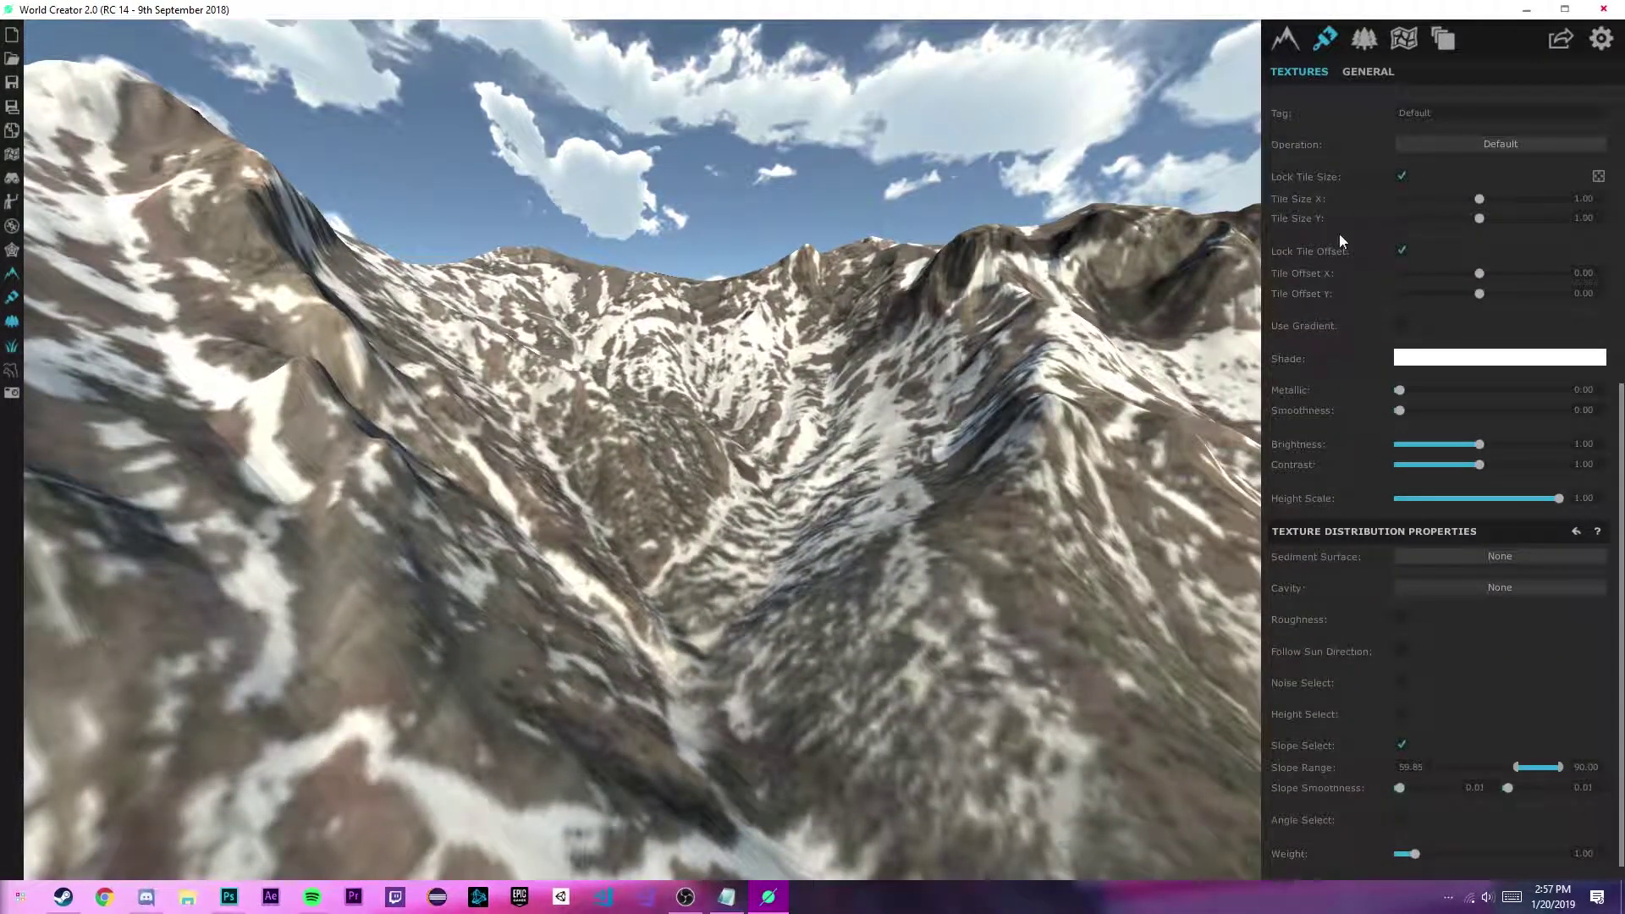
{"action": "scroll", "coordinate": [1341, 235], "scroll_direction": "up", "scroll_amount": 4}
{"action": "left_click", "coordinate": [1282, 126]}
Try a minimum slope of about 52.12 for the dark rock texture, and return it to about 59.85.
{"action": "scroll", "coordinate": [1359, 585], "scroll_direction": "down", "scroll_amount": 4}
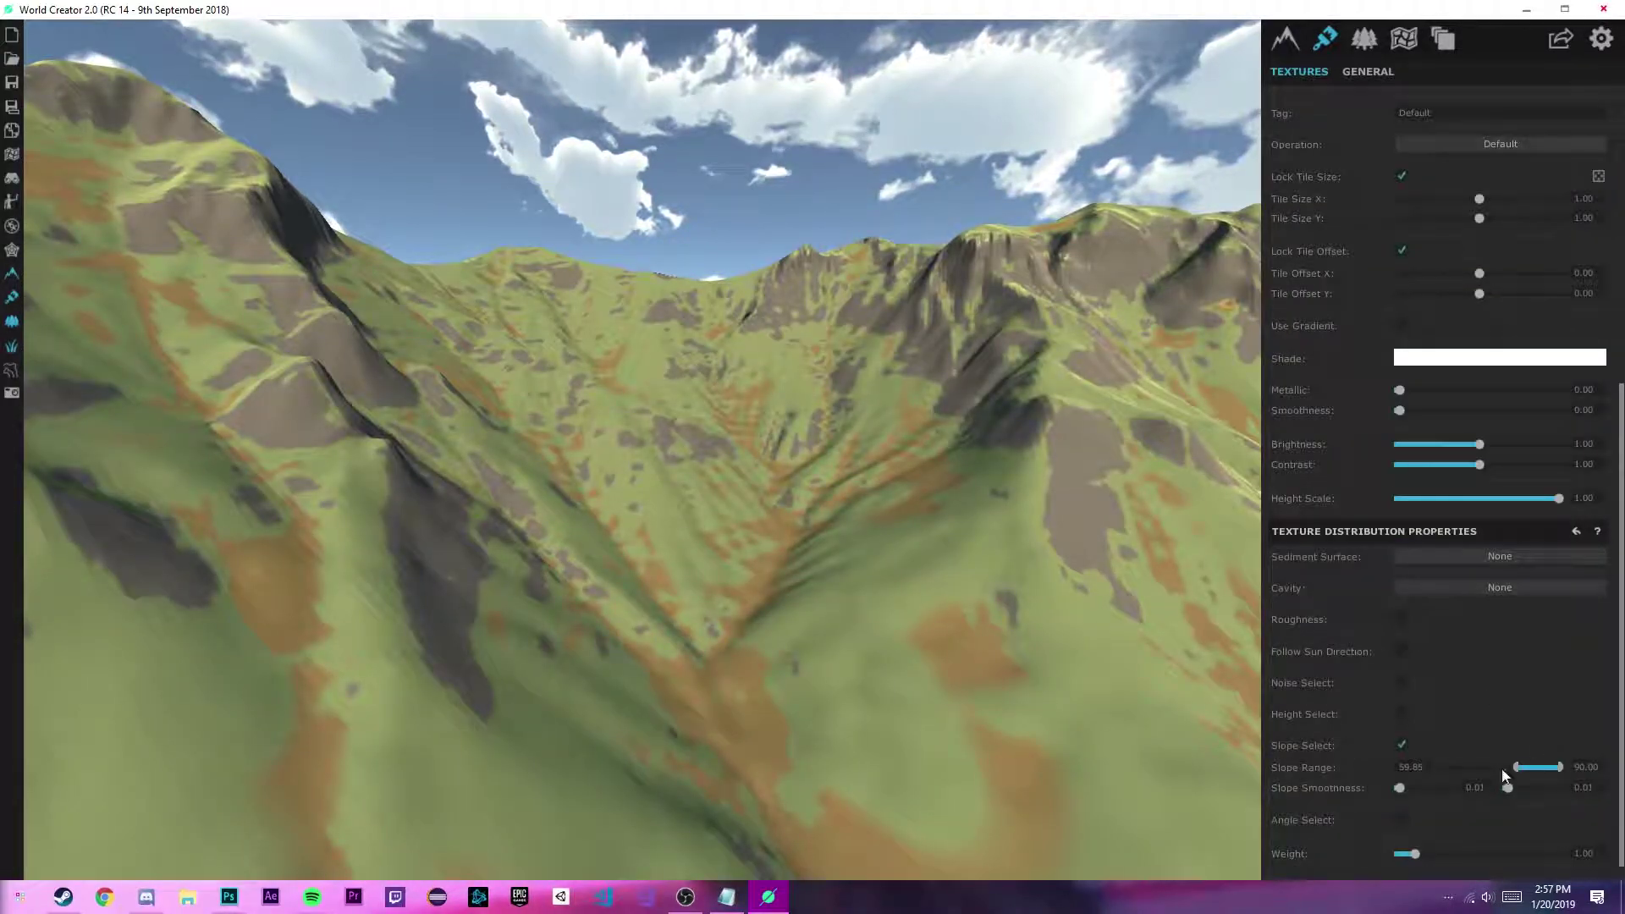
{"action": "left_click_drag", "start_coordinate": [1516, 769], "coordinate": [1506, 770]}
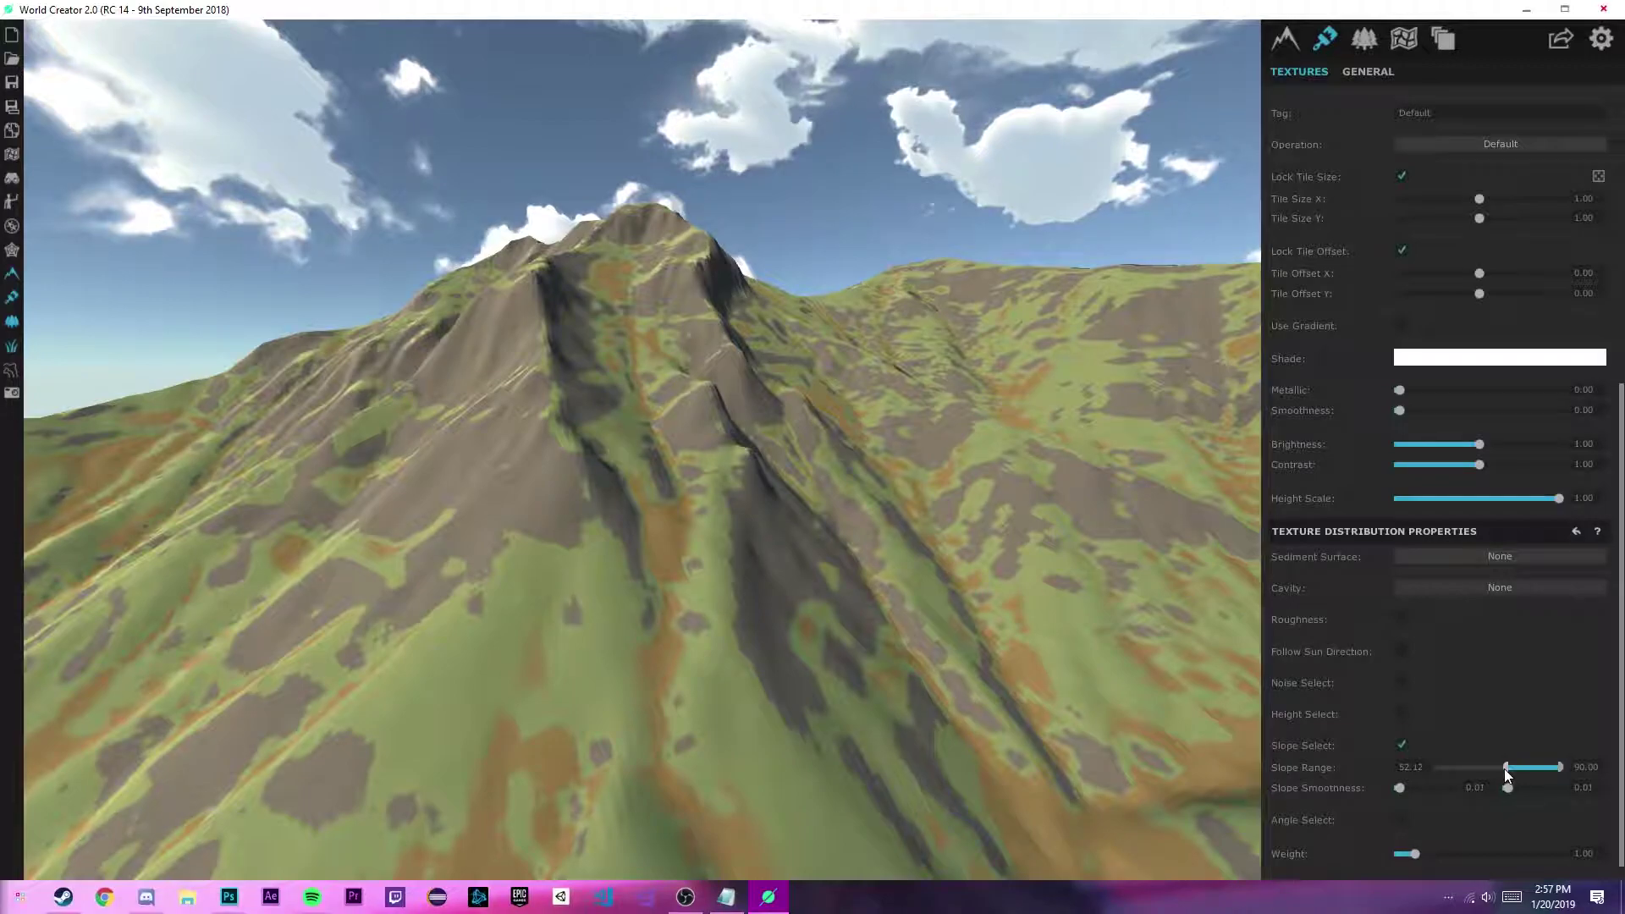
{"action": "left_click_drag", "start_coordinate": [1505, 770], "coordinate": [1516, 769]}
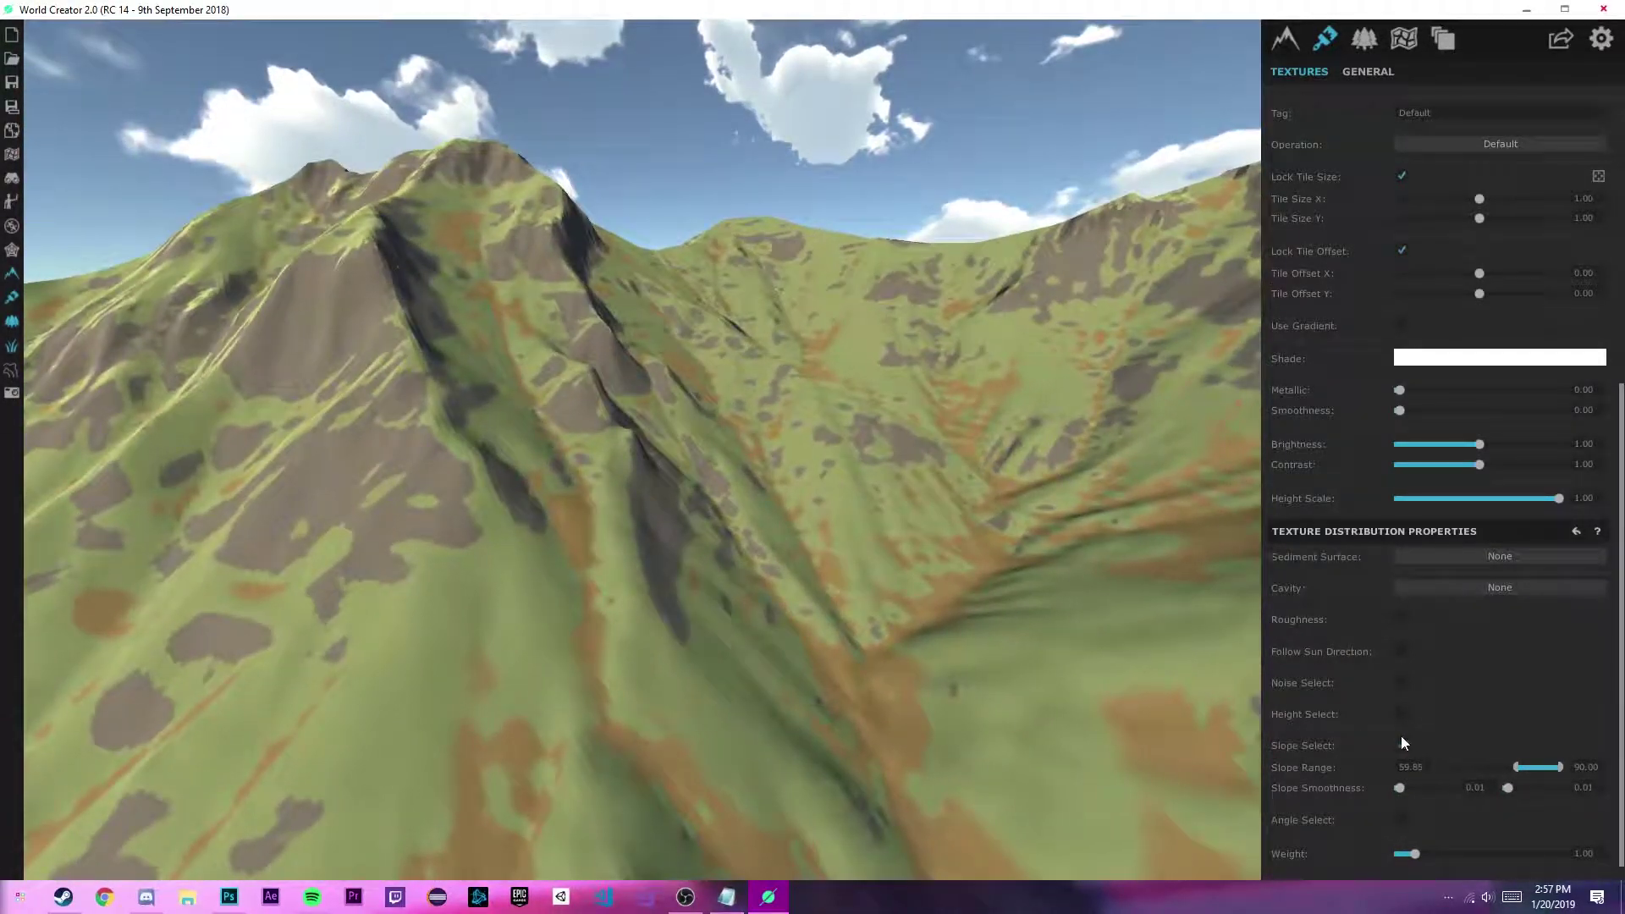
Enable height selection for the rock texture with a maximum of 2000 and a minimum of about 581.
{"action": "left_click", "coordinate": [1402, 714]}
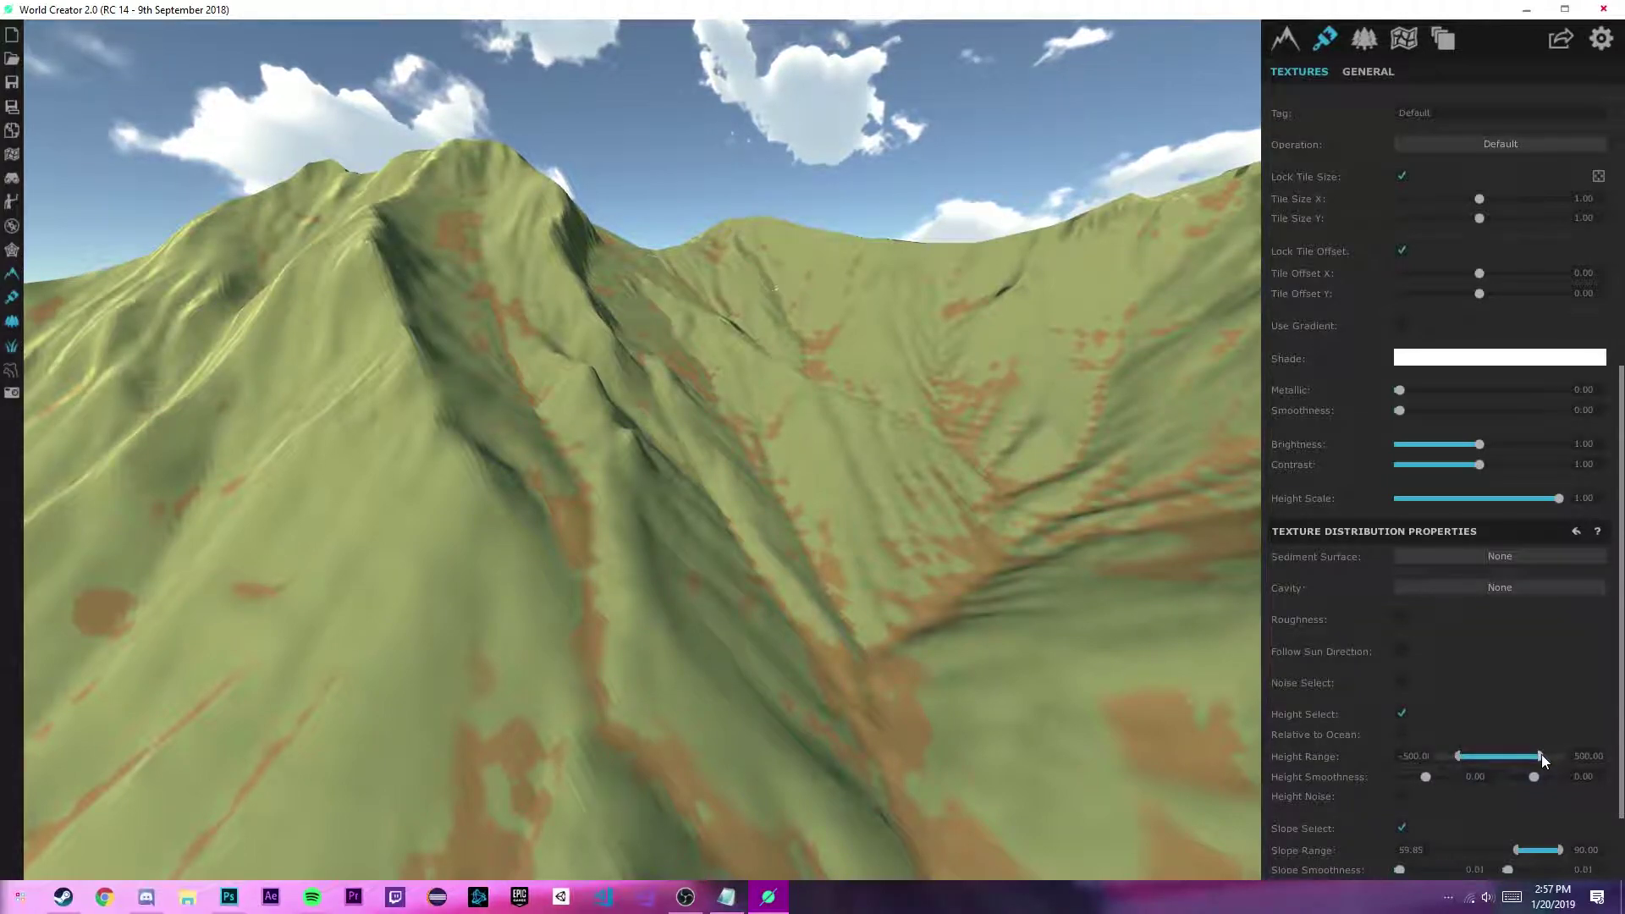
{"action": "type", "text": "2000"}
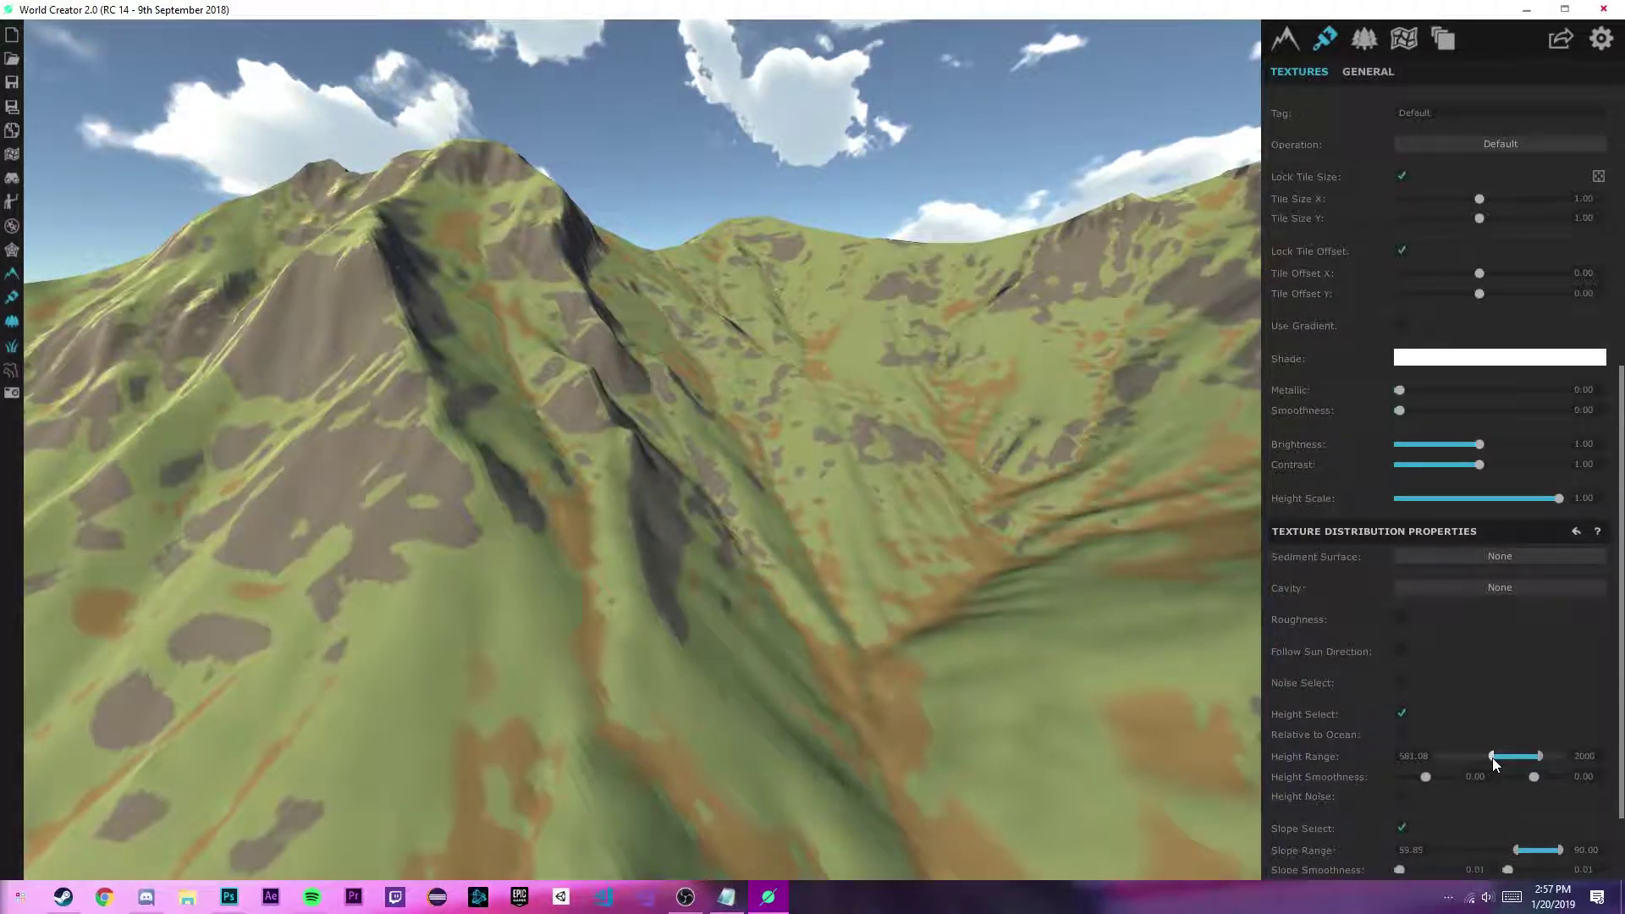
{"action": "scroll", "coordinate": [1368, 625], "scroll_direction": "up", "scroll_amount": 5}
{"action": "scroll", "coordinate": [1368, 624], "scroll_direction": "up", "scroll_amount": 2}
{"action": "scroll", "coordinate": [1353, 475], "scroll_direction": "down", "scroll_amount": 6}
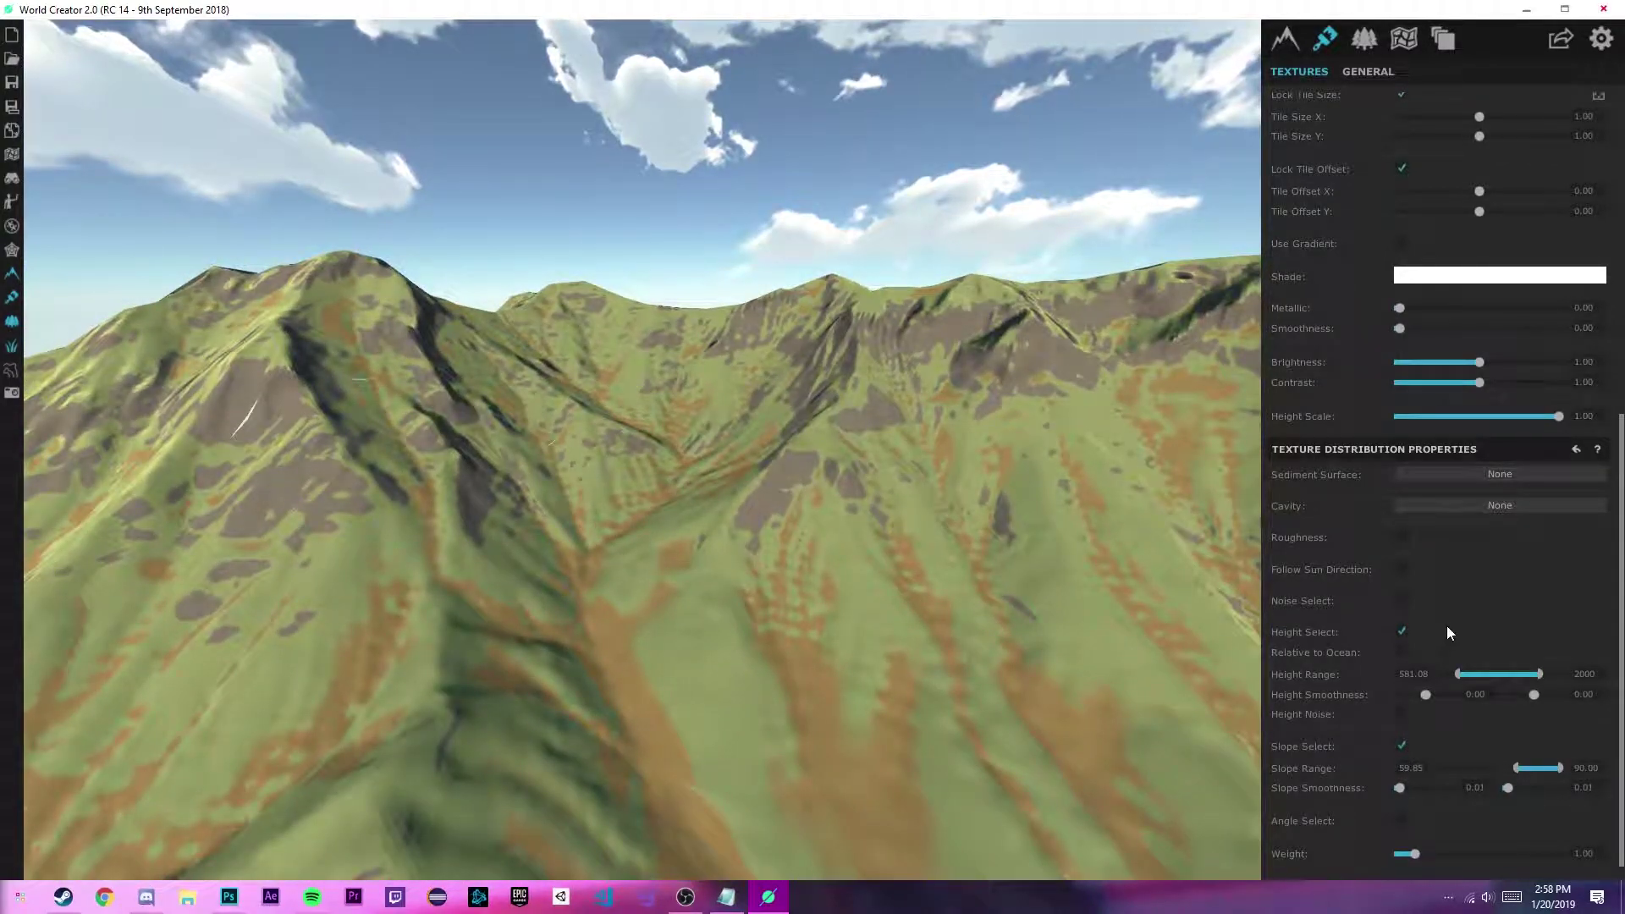
Turn off slope selection for the rock texture, raise its minimum height to about 750.84, and examine the peaks.
{"action": "left_click", "coordinate": [1403, 745]}
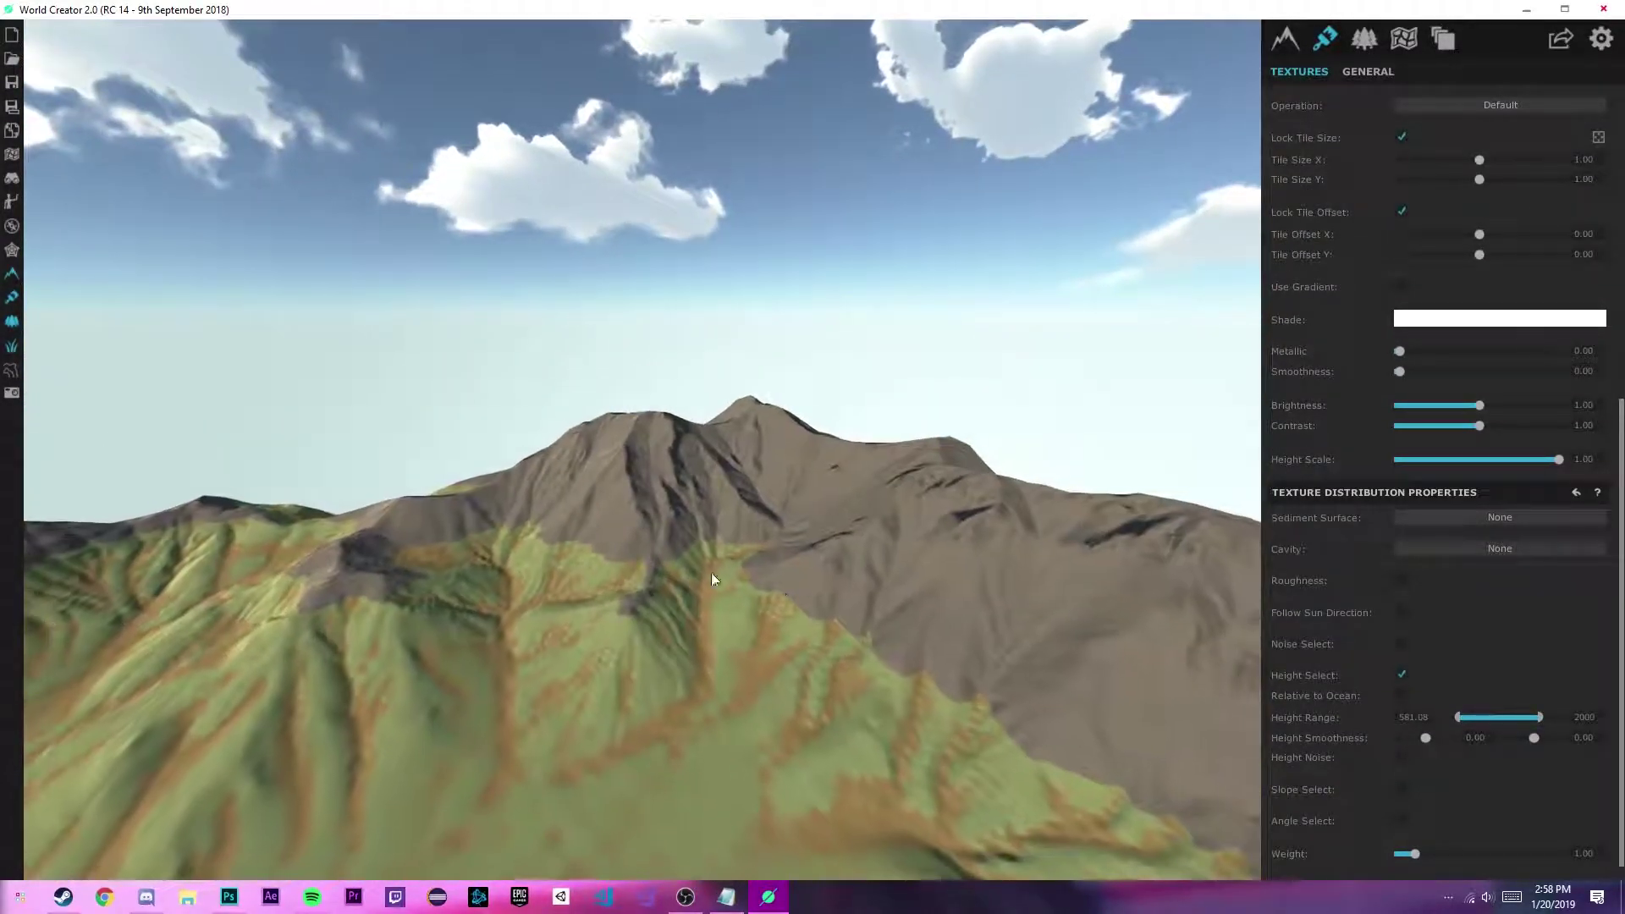
{"action": "left_click_drag", "start_coordinate": [1458, 718], "coordinate": [1458, 718]}
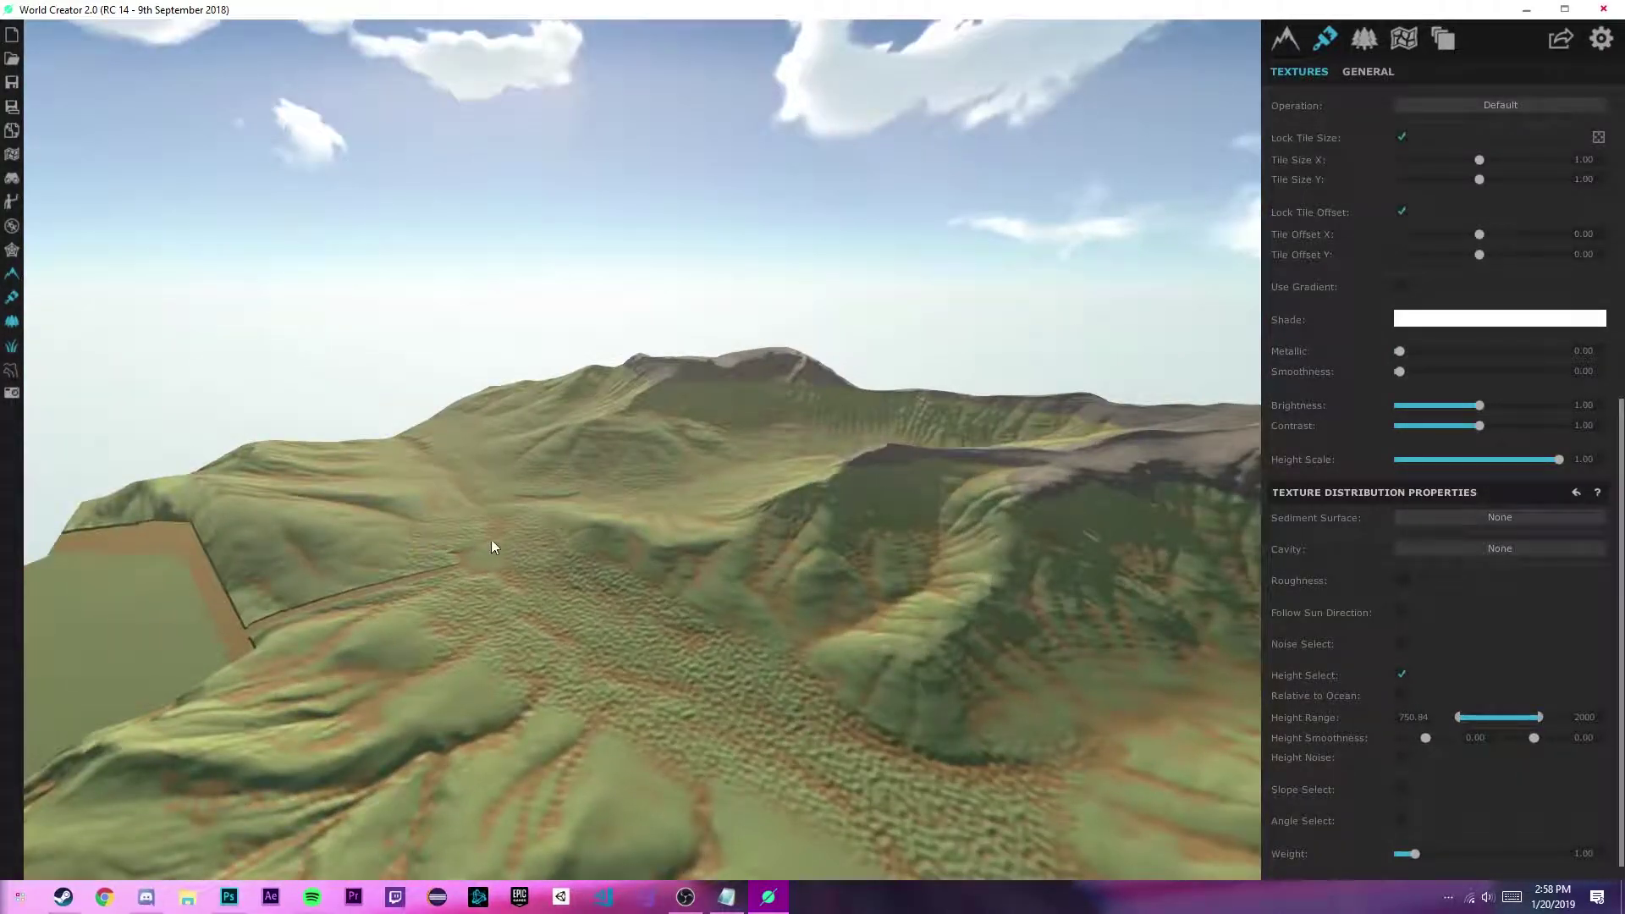
{"action": "scroll", "coordinate": [1384, 626], "scroll_direction": "up", "scroll_amount": 6}
{"action": "scroll", "coordinate": [1326, 677], "scroll_direction": "down", "scroll_amount": 6}
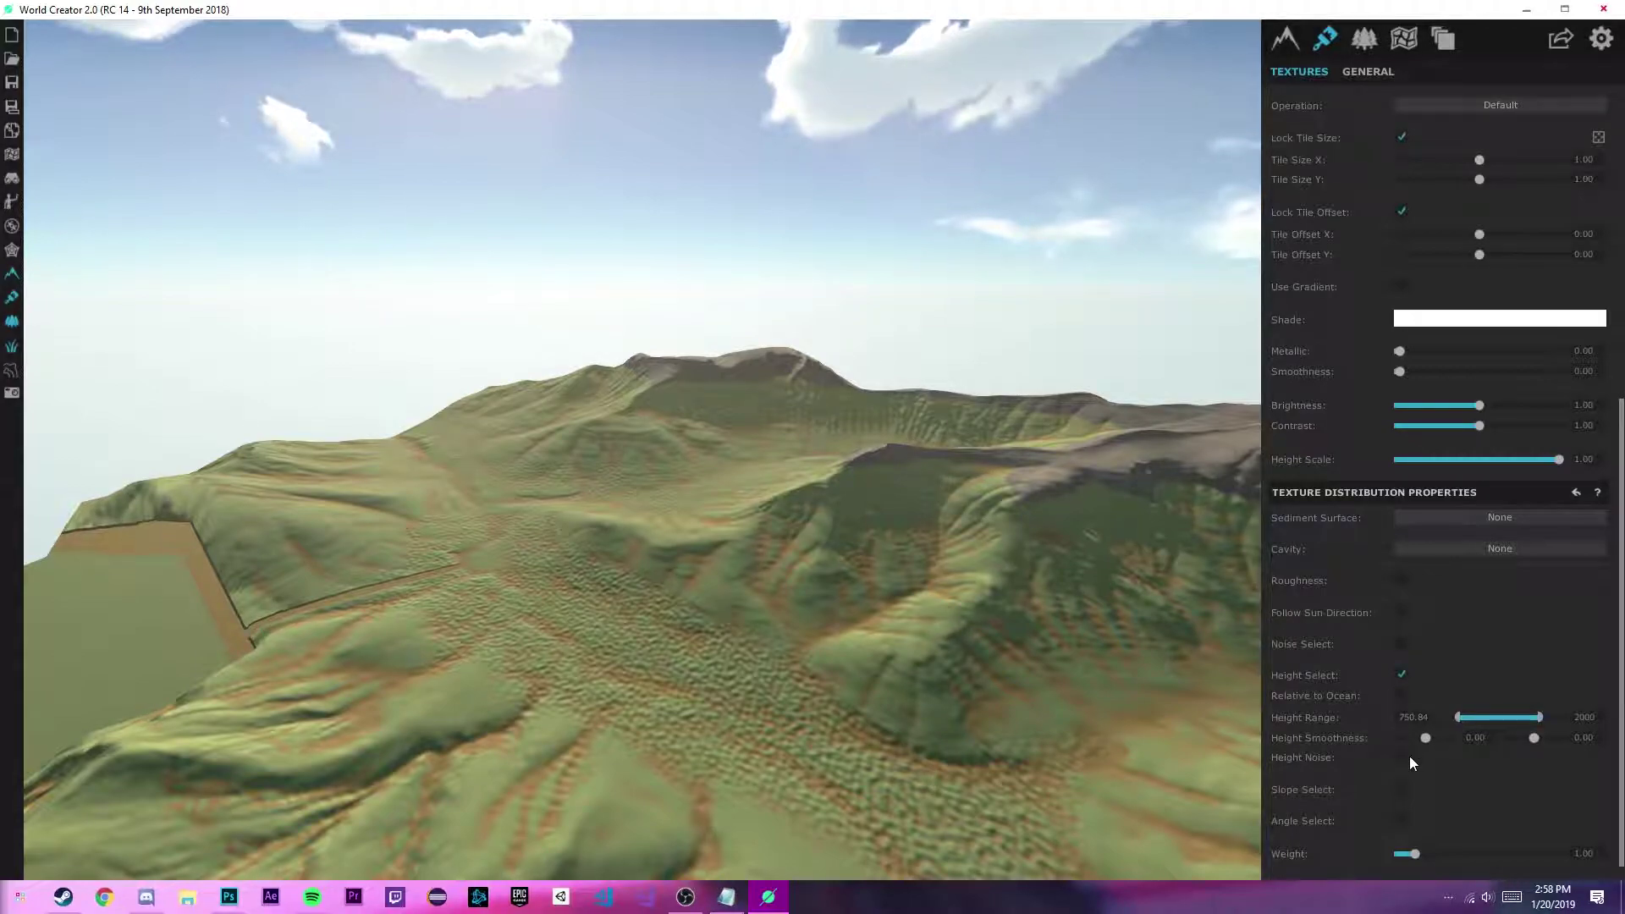
{"action": "left_click_drag", "start_coordinate": [1100, 593], "coordinate": [853, 468]}
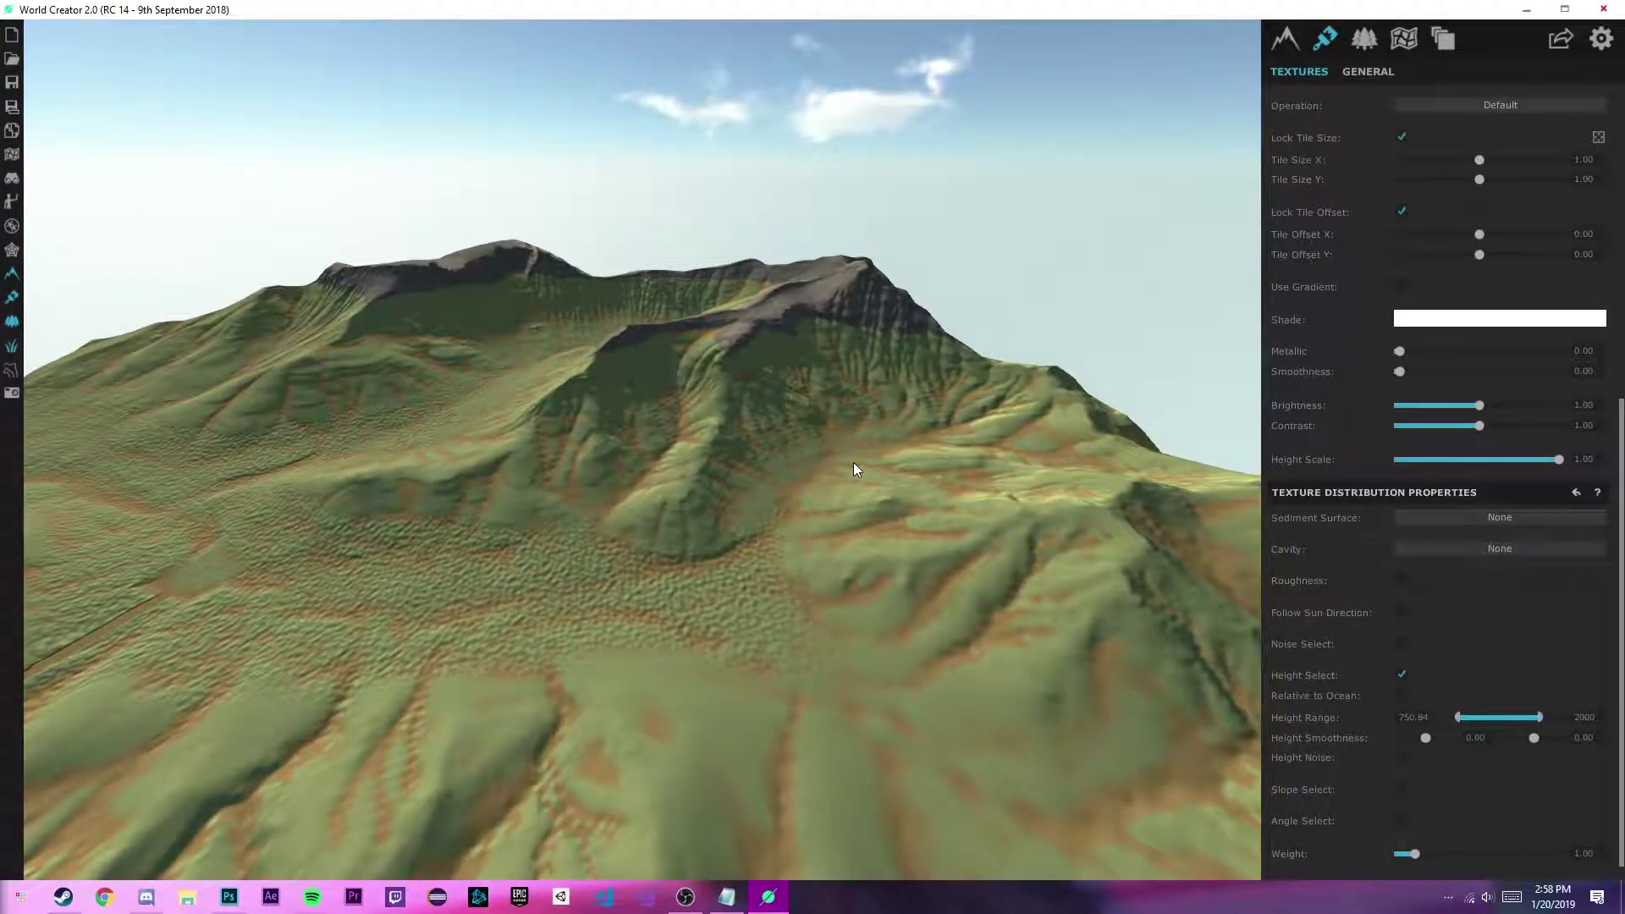
Disable height selection for the rock texture and enable its slope selection again.
{"action": "left_click", "coordinate": [1401, 676]}
{"action": "left_click", "coordinate": [1401, 788]}
{"action": "left_click_drag", "start_coordinate": [1260, 578], "coordinate": [653, 553]}
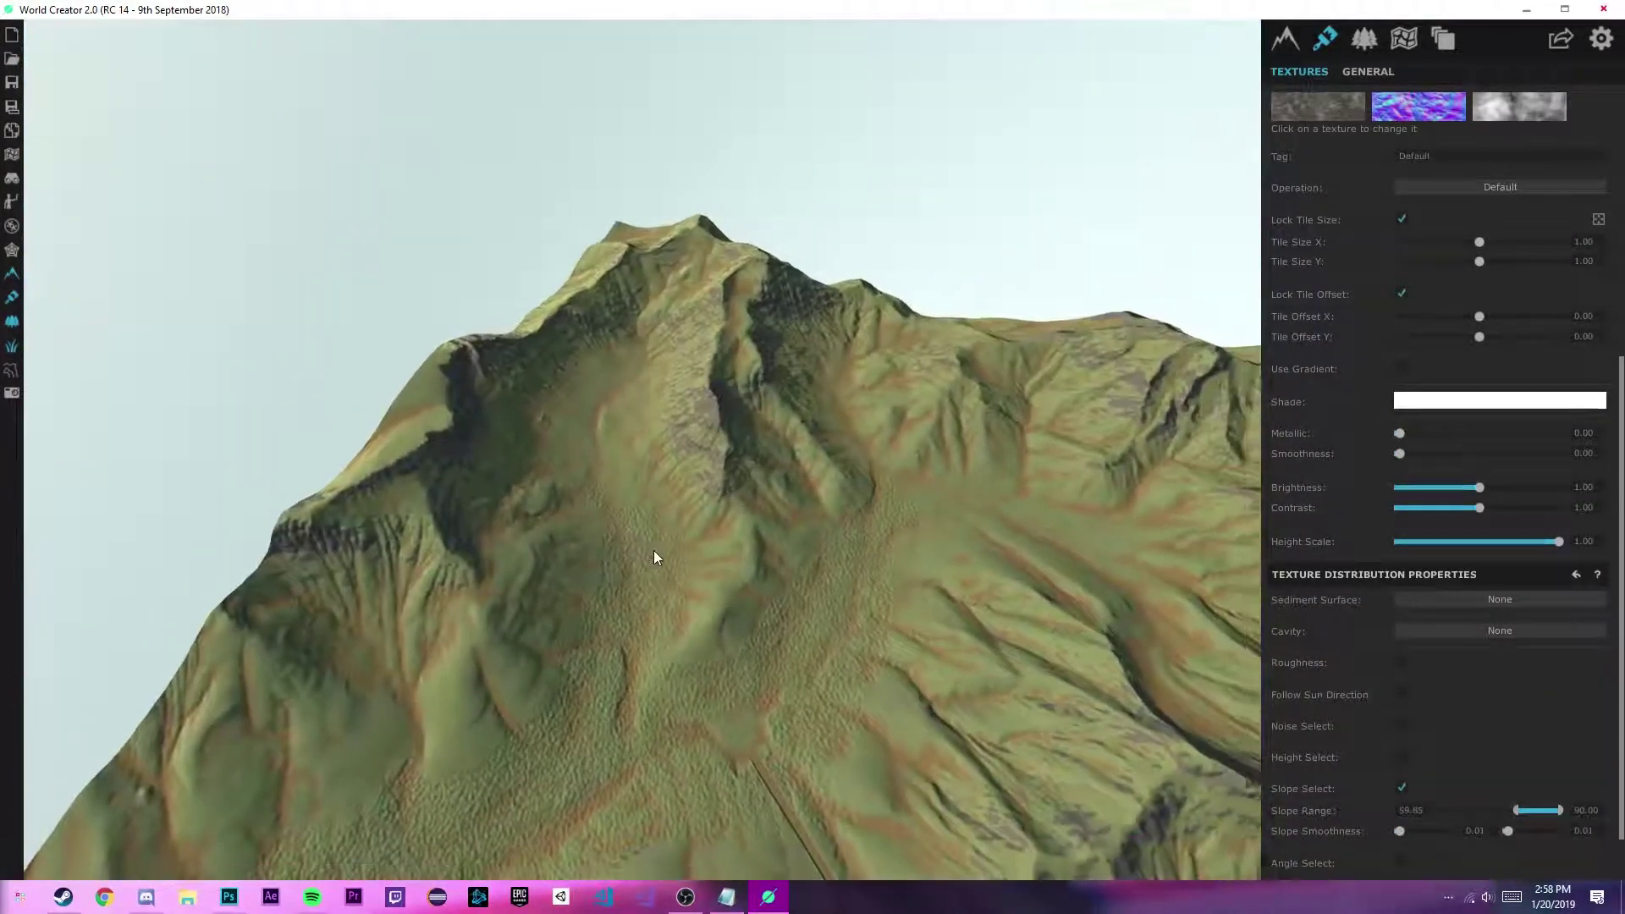
Show the lower texture layer again and examine the fully textured terrain from above and close to the slopes and peaks.
{"action": "scroll", "coordinate": [677, 593], "scroll_direction": "down", "scroll_amount": 5}
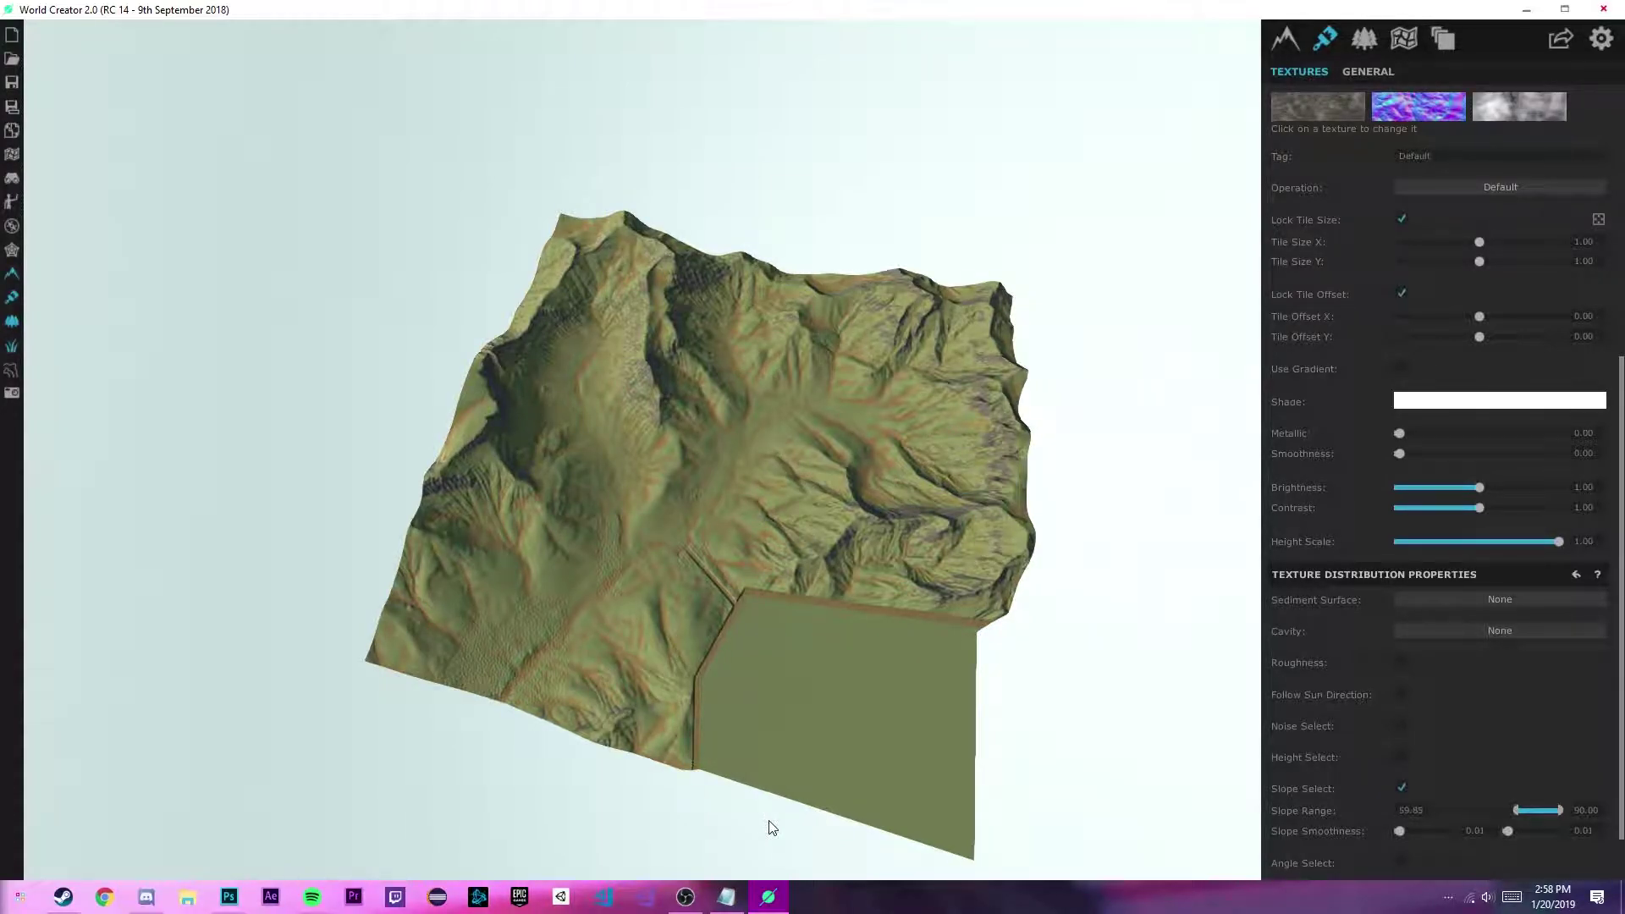
{"action": "scroll", "coordinate": [779, 777], "scroll_direction": "up", "scroll_amount": 3}
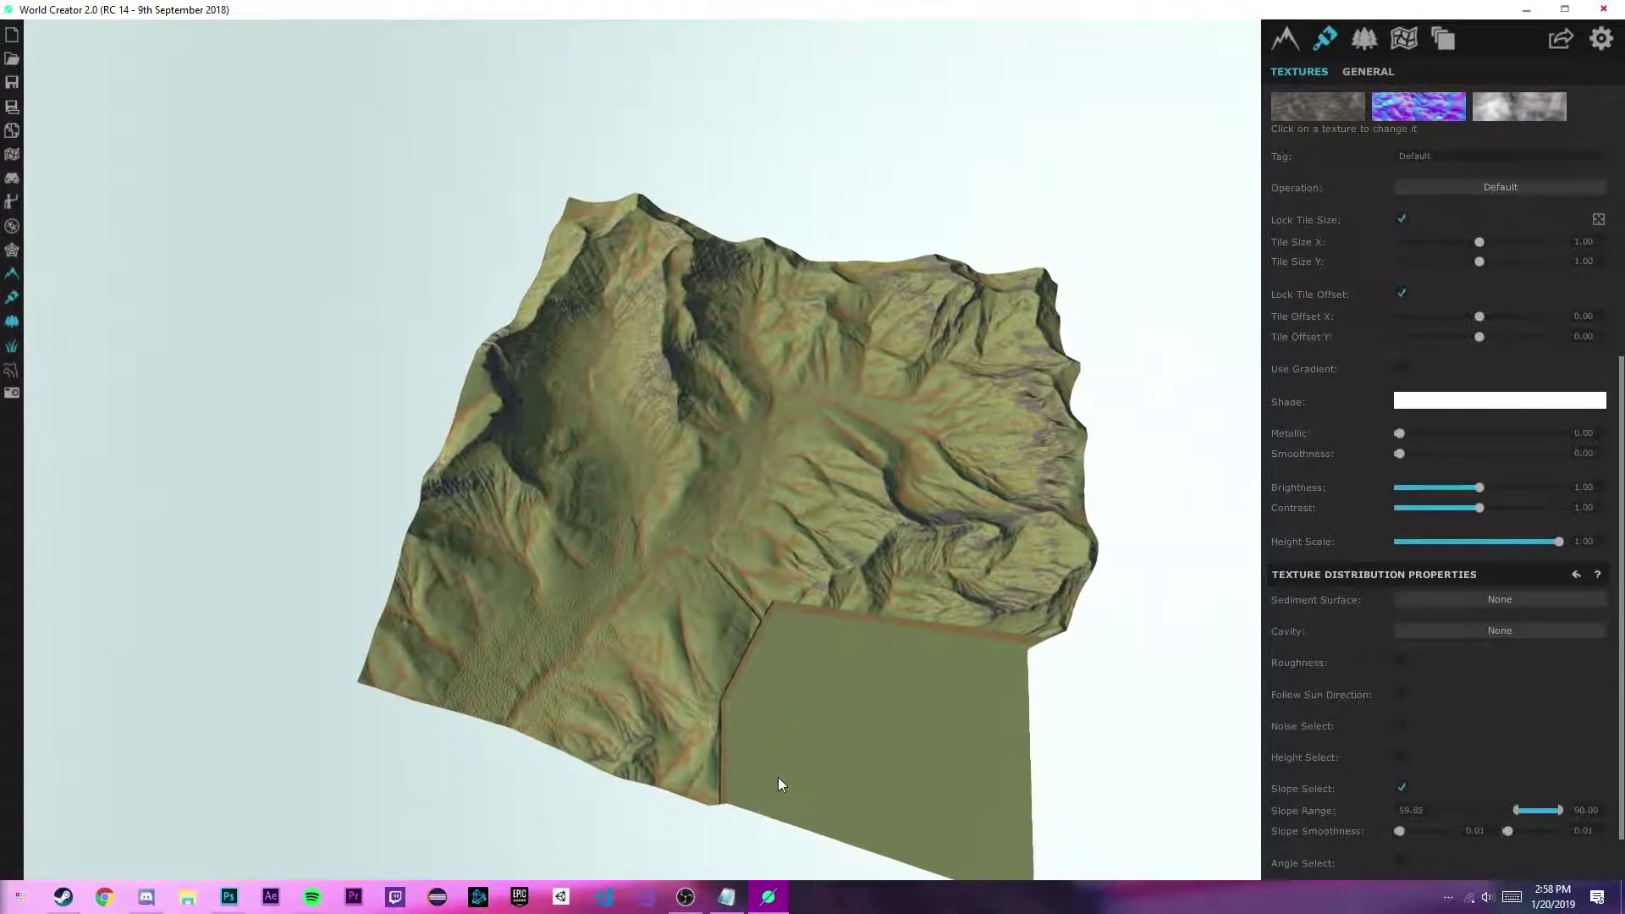
{"action": "scroll", "coordinate": [1316, 388], "scroll_direction": "up", "scroll_amount": 5}
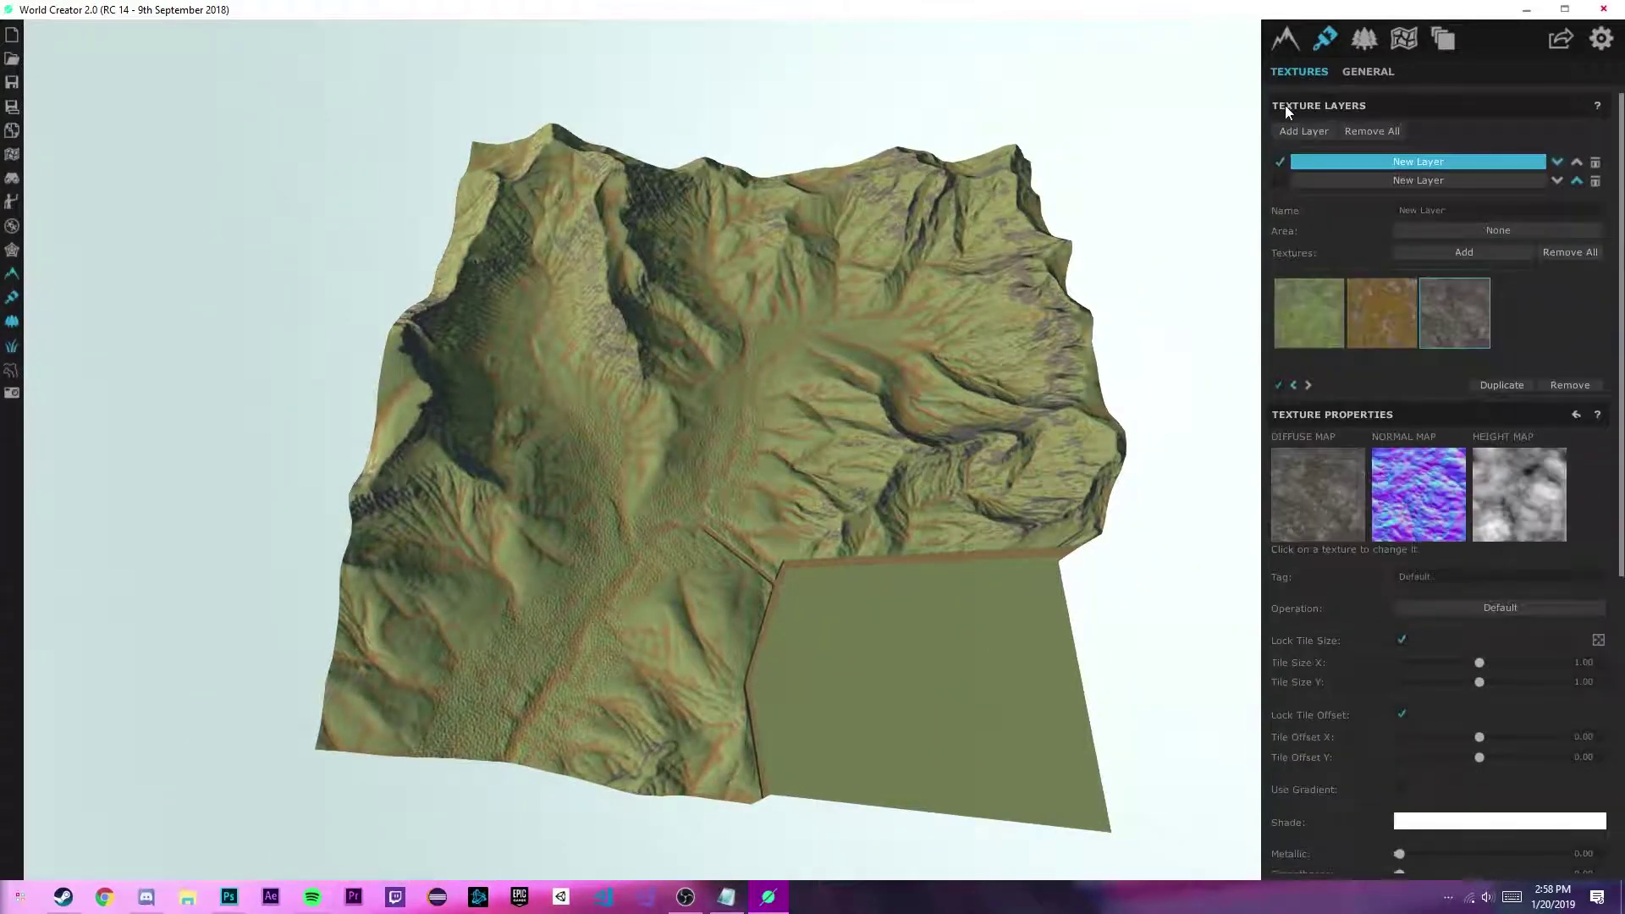
{"action": "left_click", "coordinate": [1283, 180]}
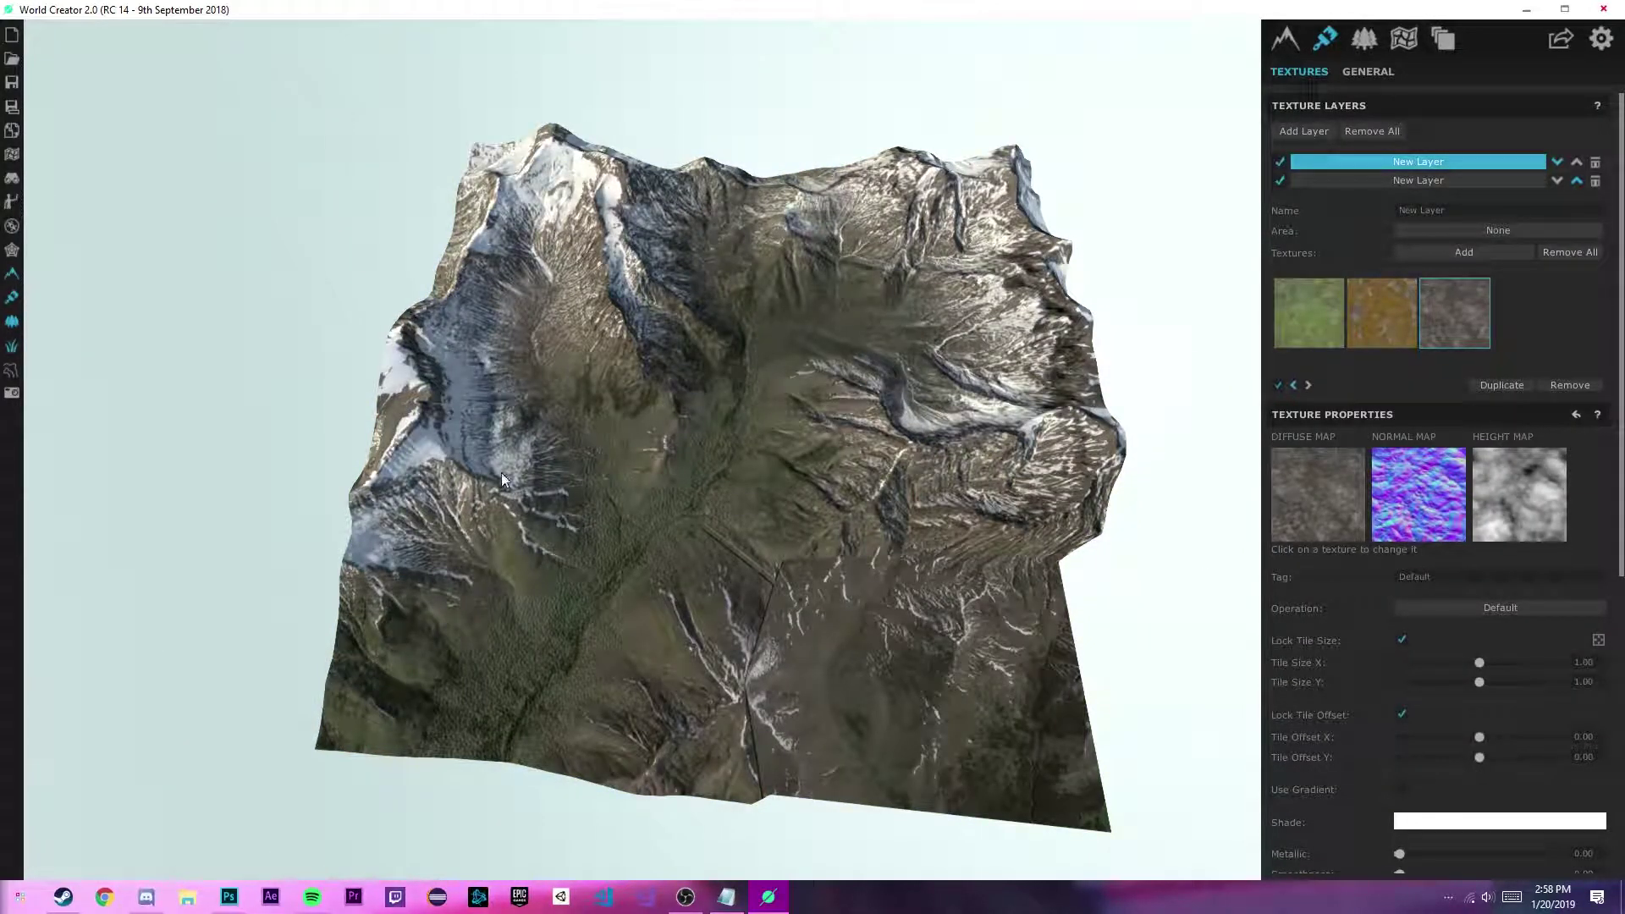
{"action": "scroll", "coordinate": [714, 393], "scroll_direction": "up", "scroll_amount": 10}
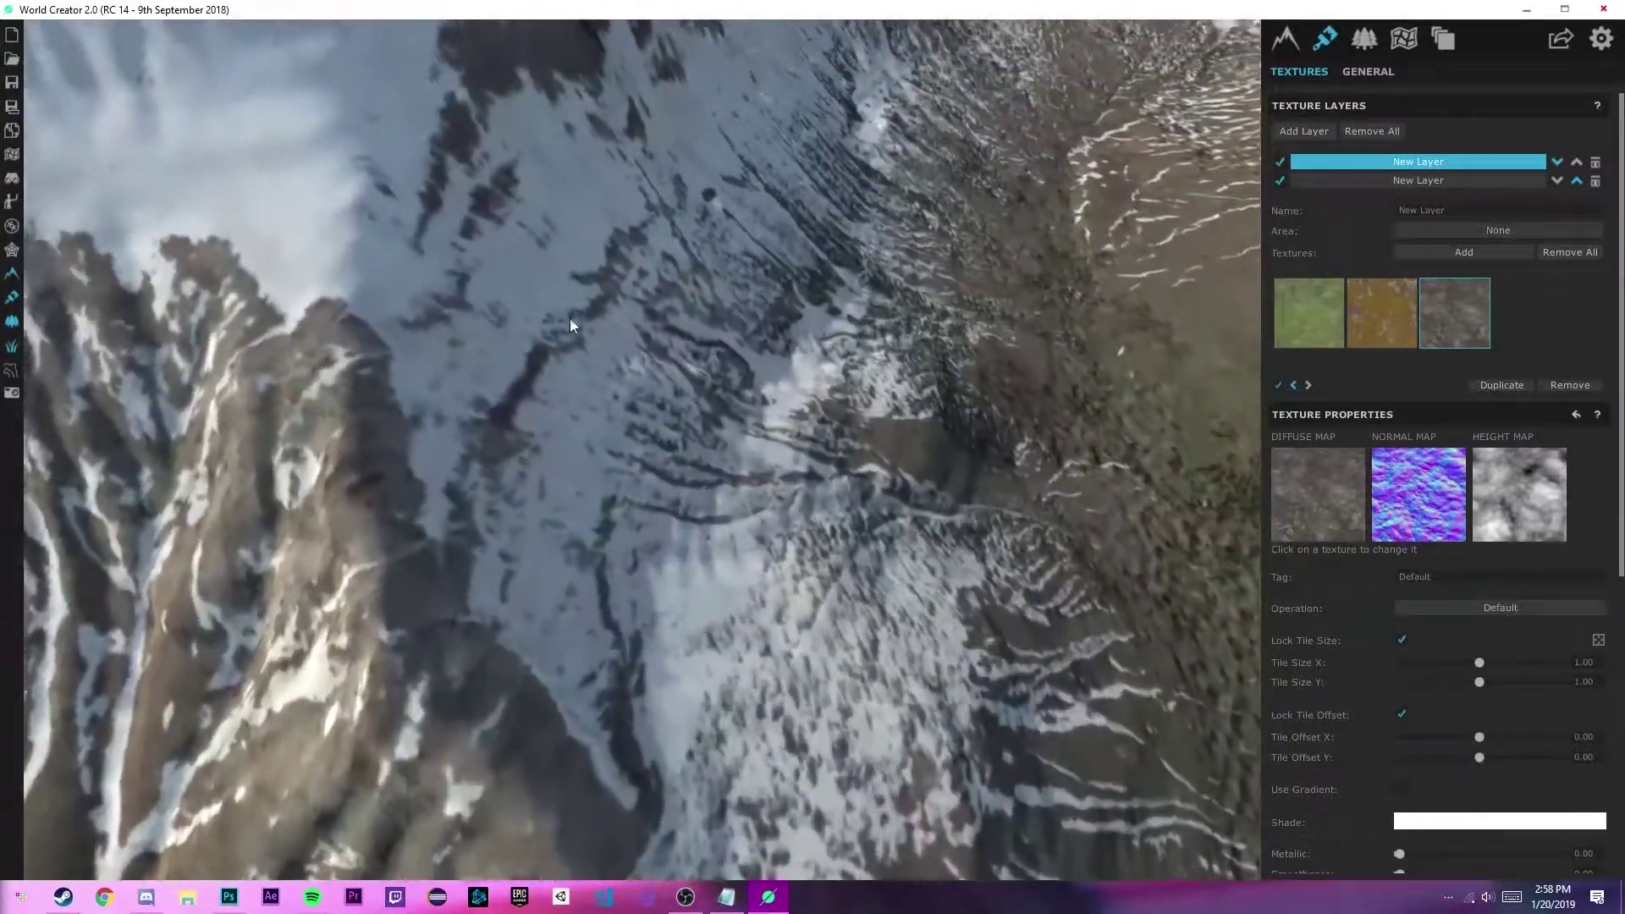
{"action": "left_click_drag", "start_coordinate": [570, 325], "coordinate": [647, 357]}
{"action": "left_click_drag", "start_coordinate": [667, 575], "coordinate": [693, 474]}
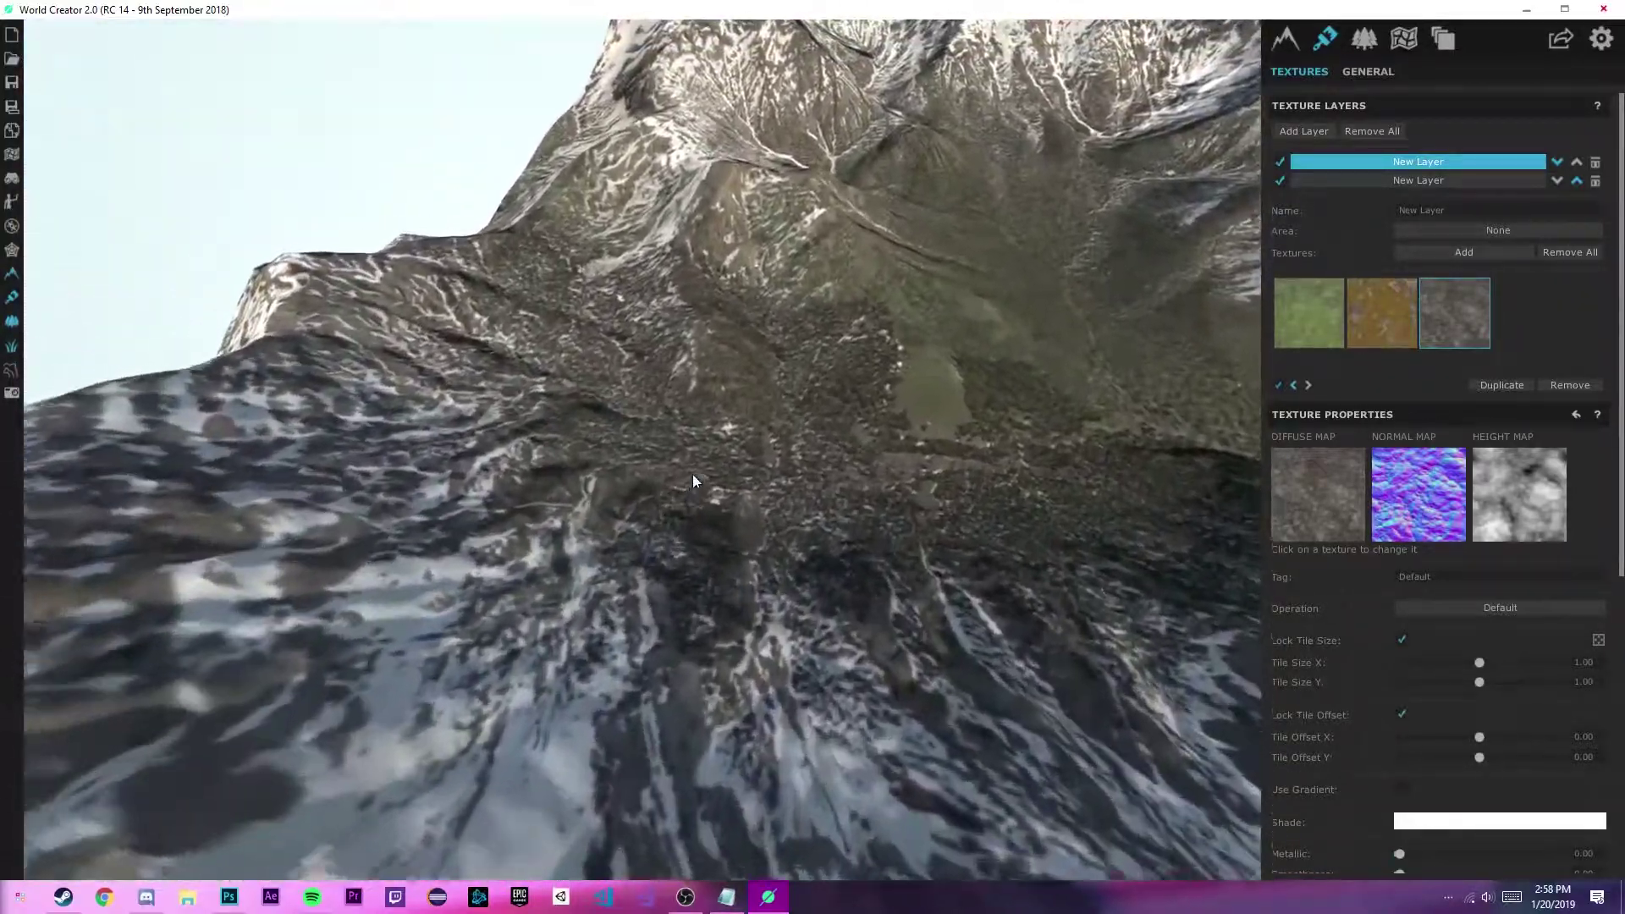
{"action": "scroll", "coordinate": [692, 474], "scroll_direction": "down", "scroll_amount": 5}
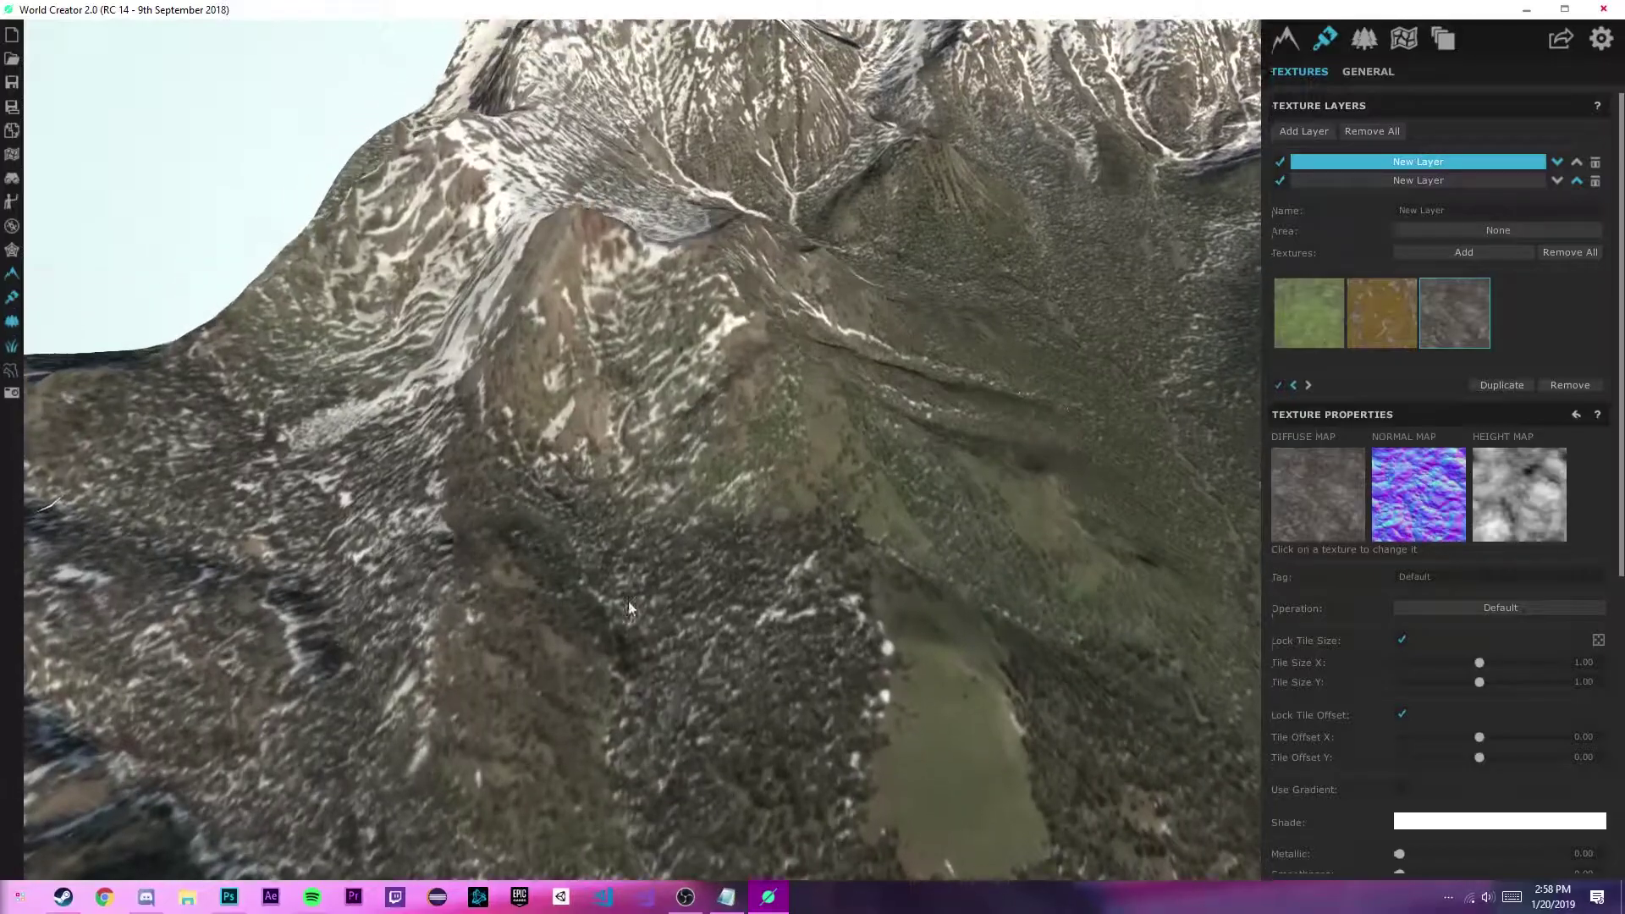
{"action": "mouse_move", "coordinate": [628, 601]}
{"action": "left_mouse_down"}
{"action": "mouse_move", "coordinate": [882, 137]}
{"action": "mouse_move", "coordinate": [894, 493]}
{"action": "mouse_move", "coordinate": [993, 400]}
{"action": "mouse_move", "coordinate": [724, 430]}
{"action": "mouse_move", "coordinate": [533, 483]}
{"action": "mouse_move", "coordinate": [484, 444]}
{"action": "mouse_move", "coordinate": [645, 508]}
{"action": "mouse_move", "coordinate": [609, 359]}
{"action": "mouse_move", "coordinate": [519, 519]}
{"action": "mouse_move", "coordinate": [752, 603]}
{"action": "mouse_move", "coordinate": [453, 588]}
{"action": "mouse_move", "coordinate": [271, 508]}
{"action": "mouse_move", "coordinate": [414, 493]}
{"action": "mouse_move", "coordinate": [831, 573]}
{"action": "mouse_move", "coordinate": [526, 348]}
{"action": "mouse_move", "coordinate": [384, 424]}
{"action": "mouse_move", "coordinate": [820, 623]}
{"action": "mouse_move", "coordinate": [563, 193]}
{"action": "mouse_move", "coordinate": [982, 292]}
{"action": "mouse_move", "coordinate": [794, 398]}
{"action": "mouse_move", "coordinate": [850, 453]}
{"action": "mouse_move", "coordinate": [339, 519]}
{"action": "mouse_move", "coordinate": [620, 607]}
{"action": "left_mouse_up"}
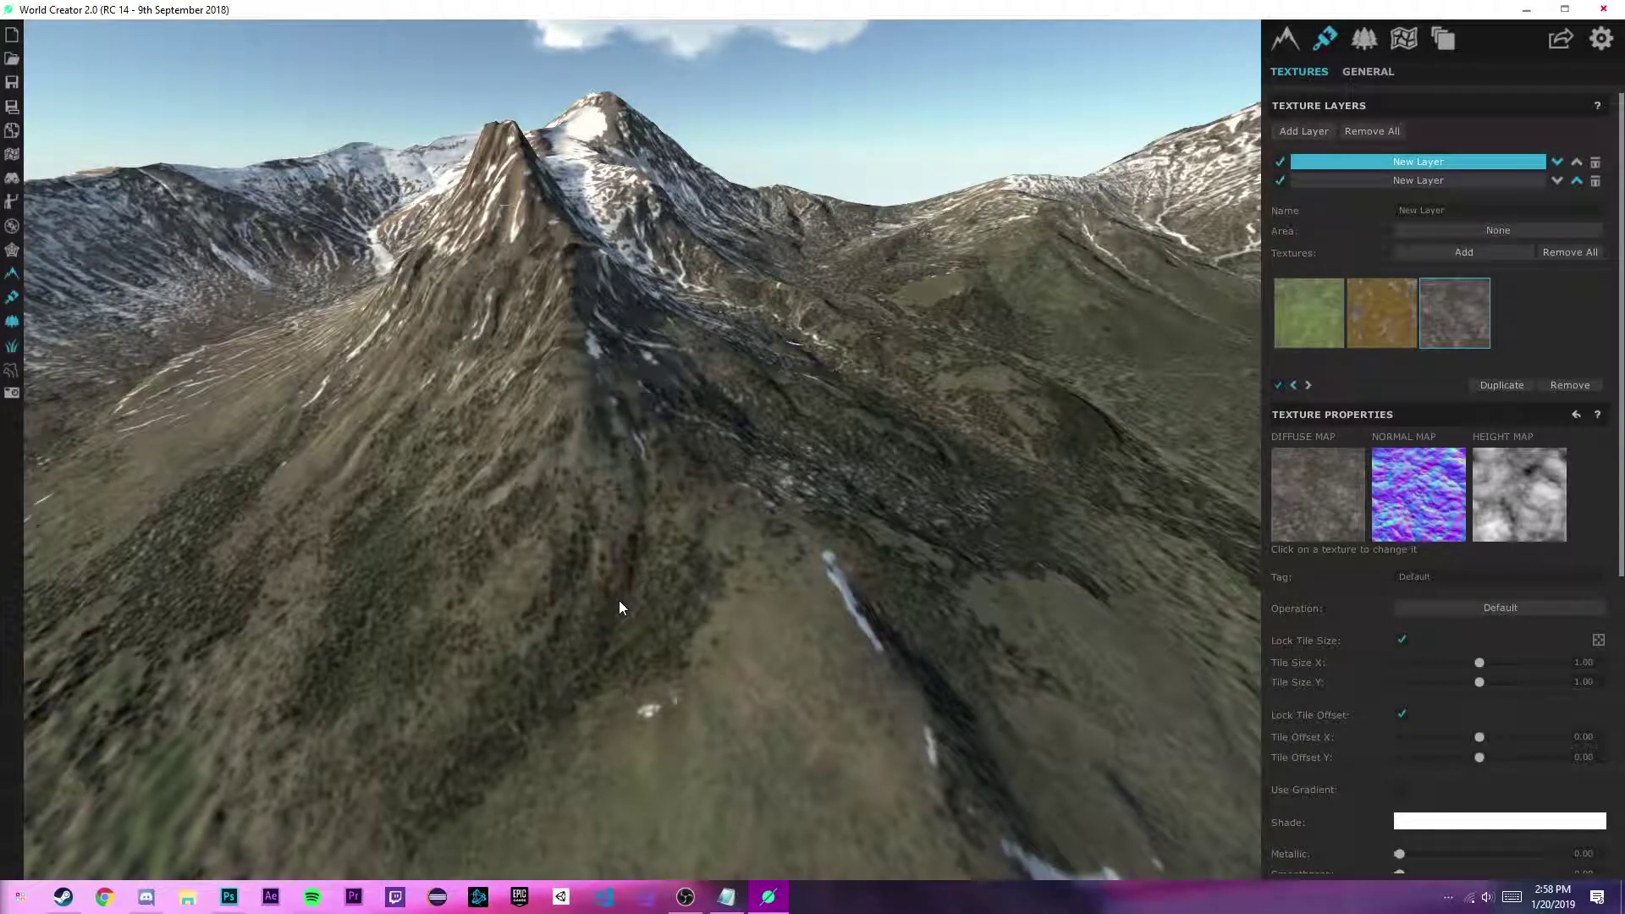
{"action": "left_click_drag", "start_coordinate": [620, 606], "coordinate": [715, 493]}
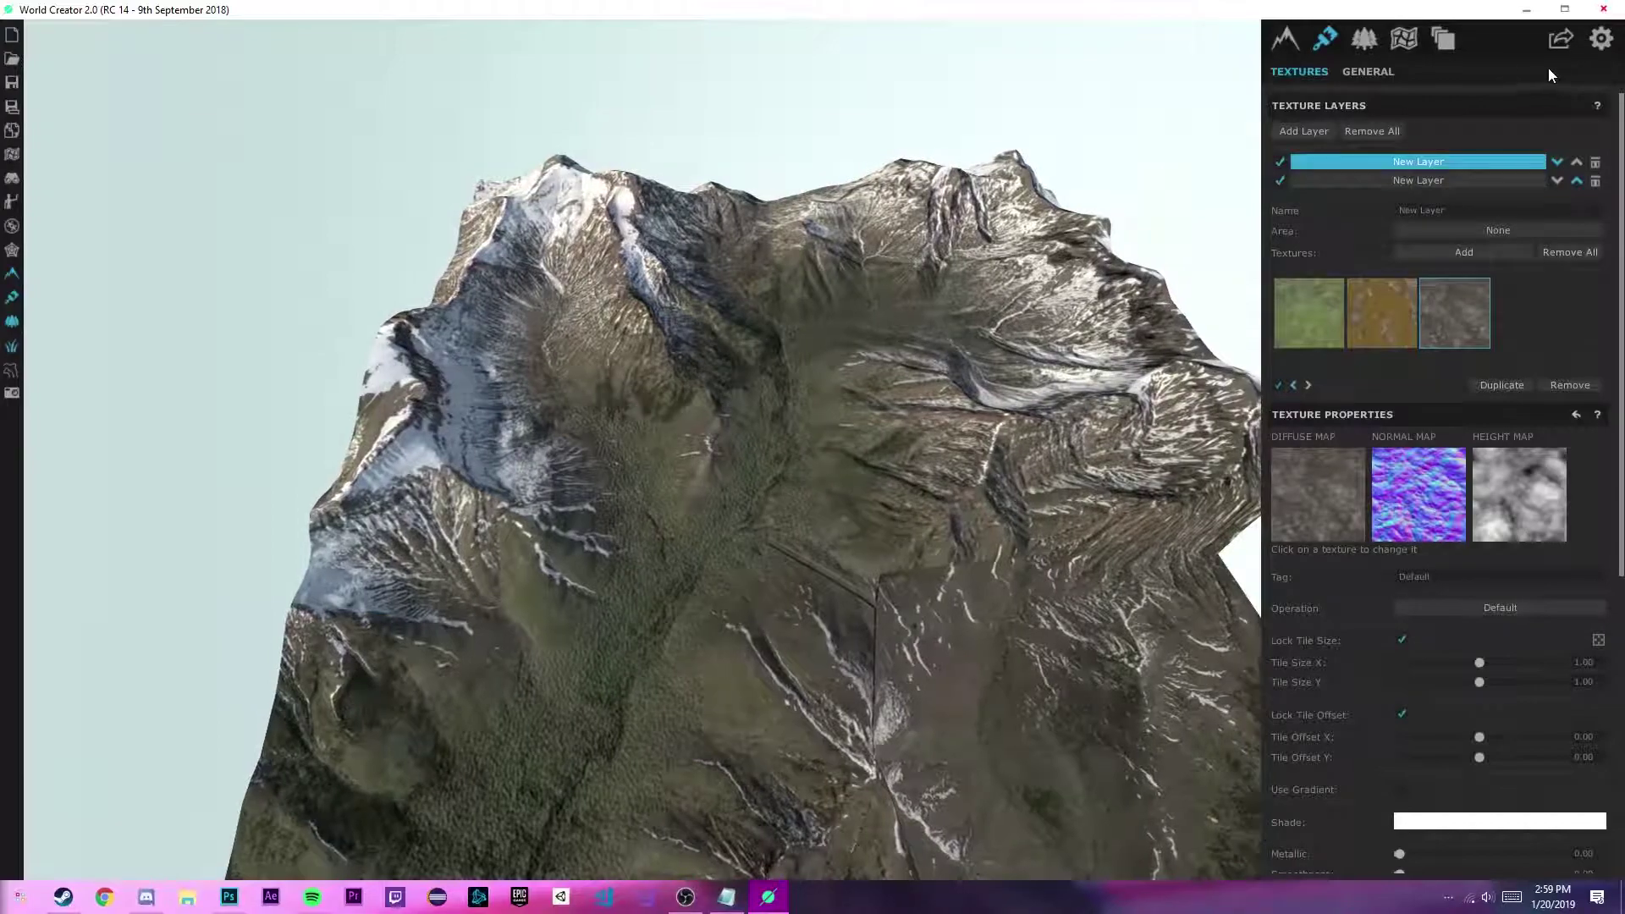
Toggle the upper texture layer off and on, and hide the lower texture layer.
{"action": "left_click", "coordinate": [1282, 162]}
{"action": "left_click", "coordinate": [1282, 163]}
{"action": "left_click", "coordinate": [1280, 180]}
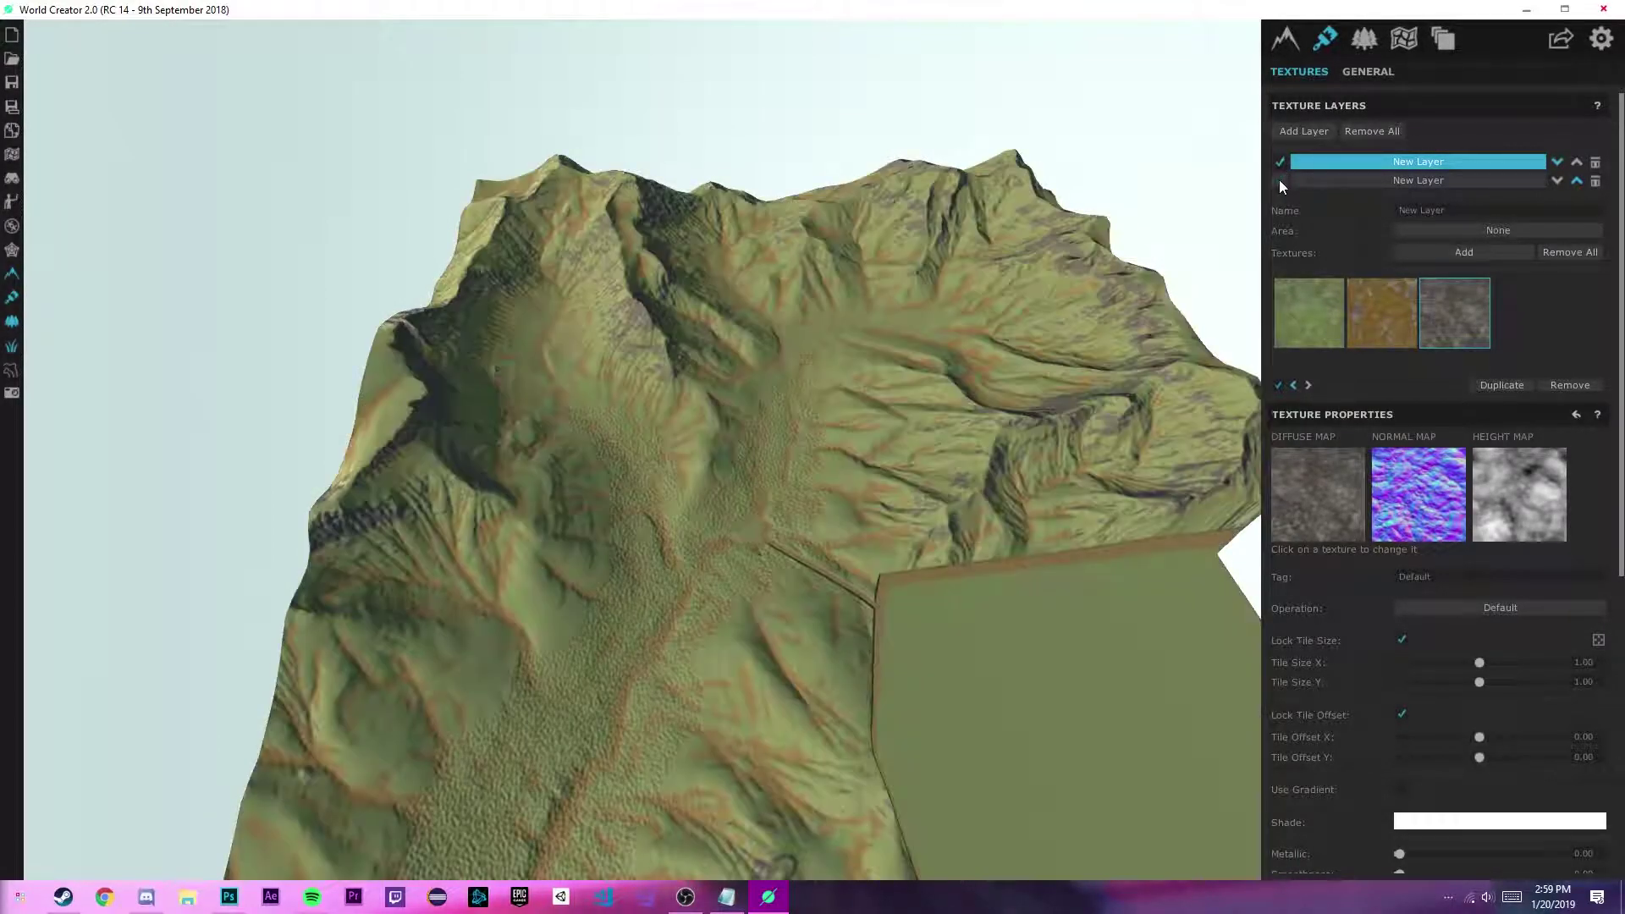
Open the texture export settings and choose Color Map as the type and BMP as the format.
{"action": "left_click", "coordinate": [1560, 49]}
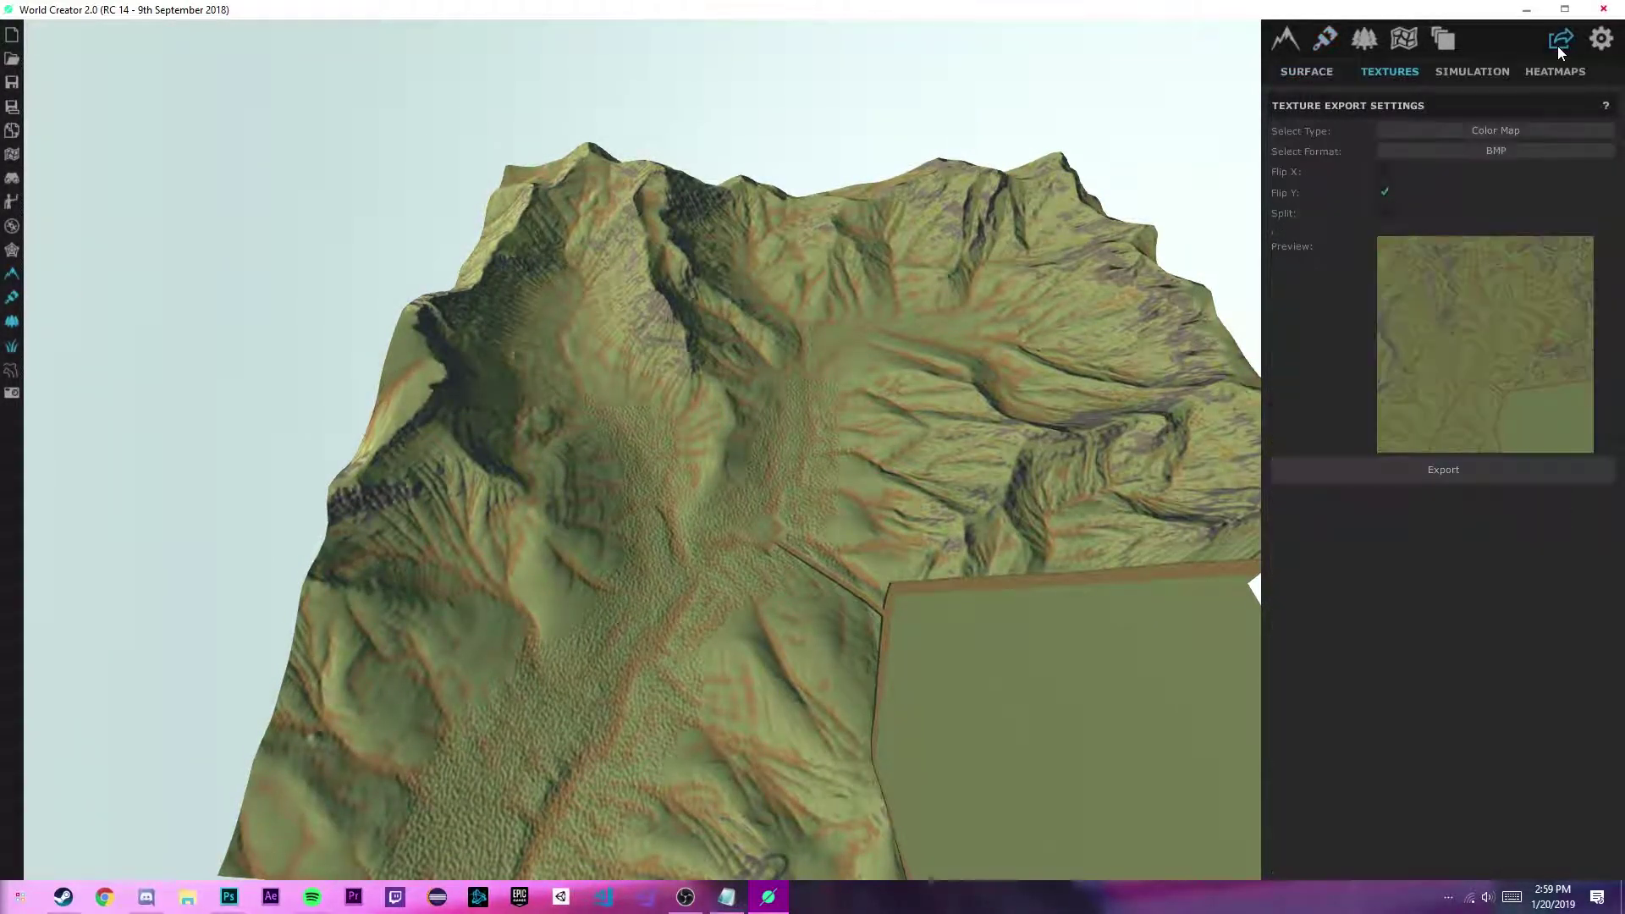
{"action": "left_click", "coordinate": [1517, 132]}
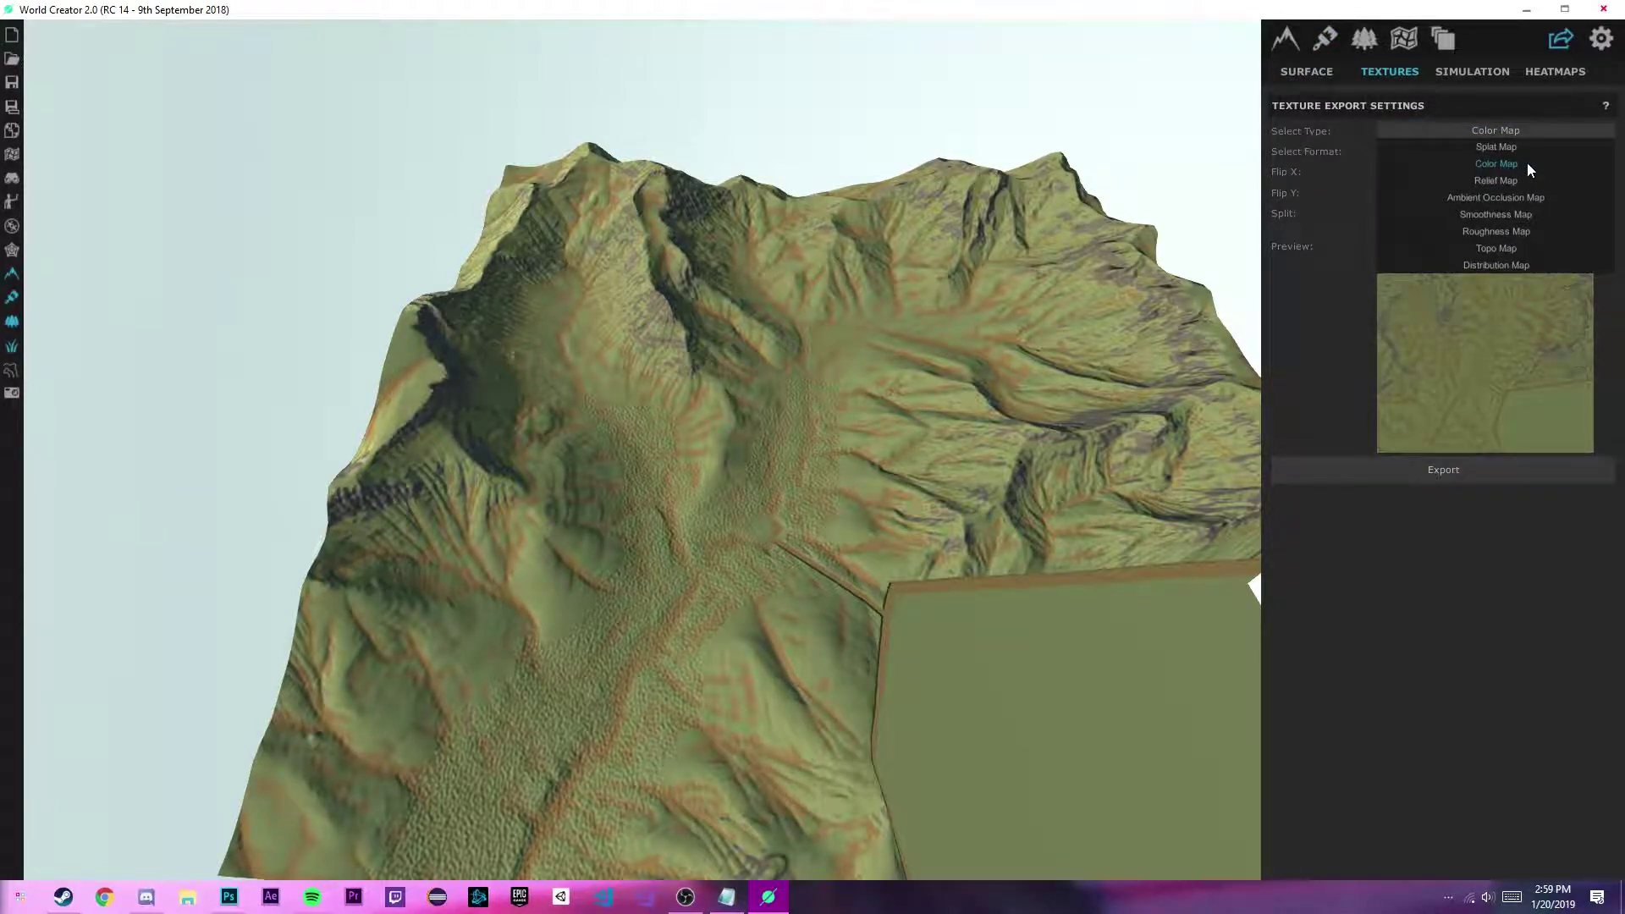
{"action": "left_click", "coordinate": [1495, 162]}
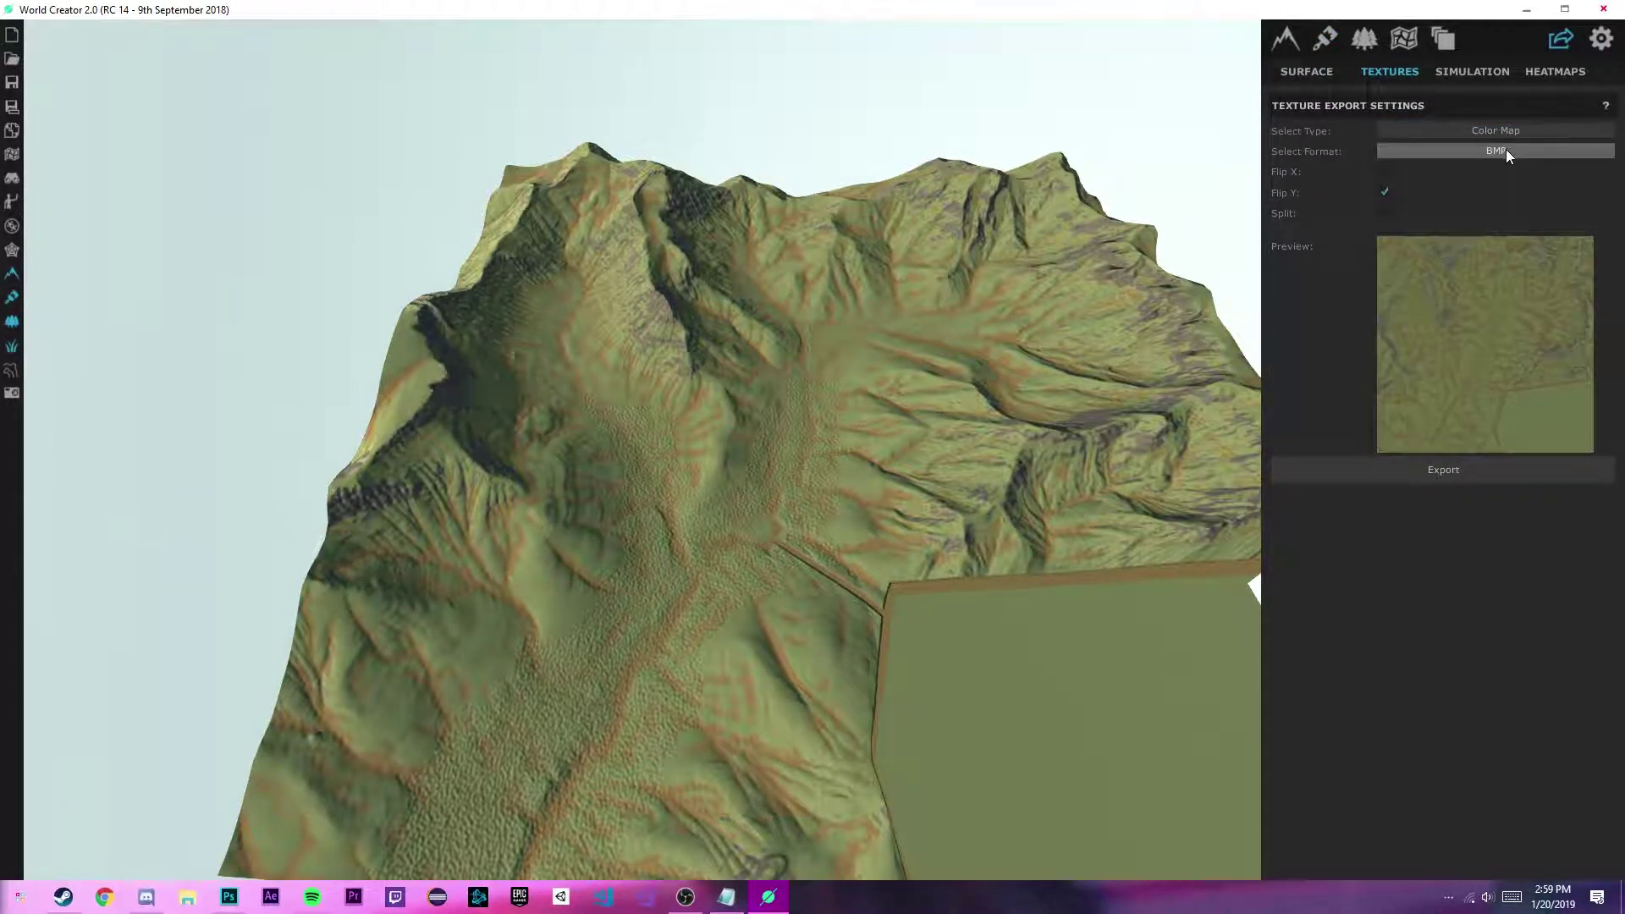
{"action": "left_click", "coordinate": [1509, 150]}
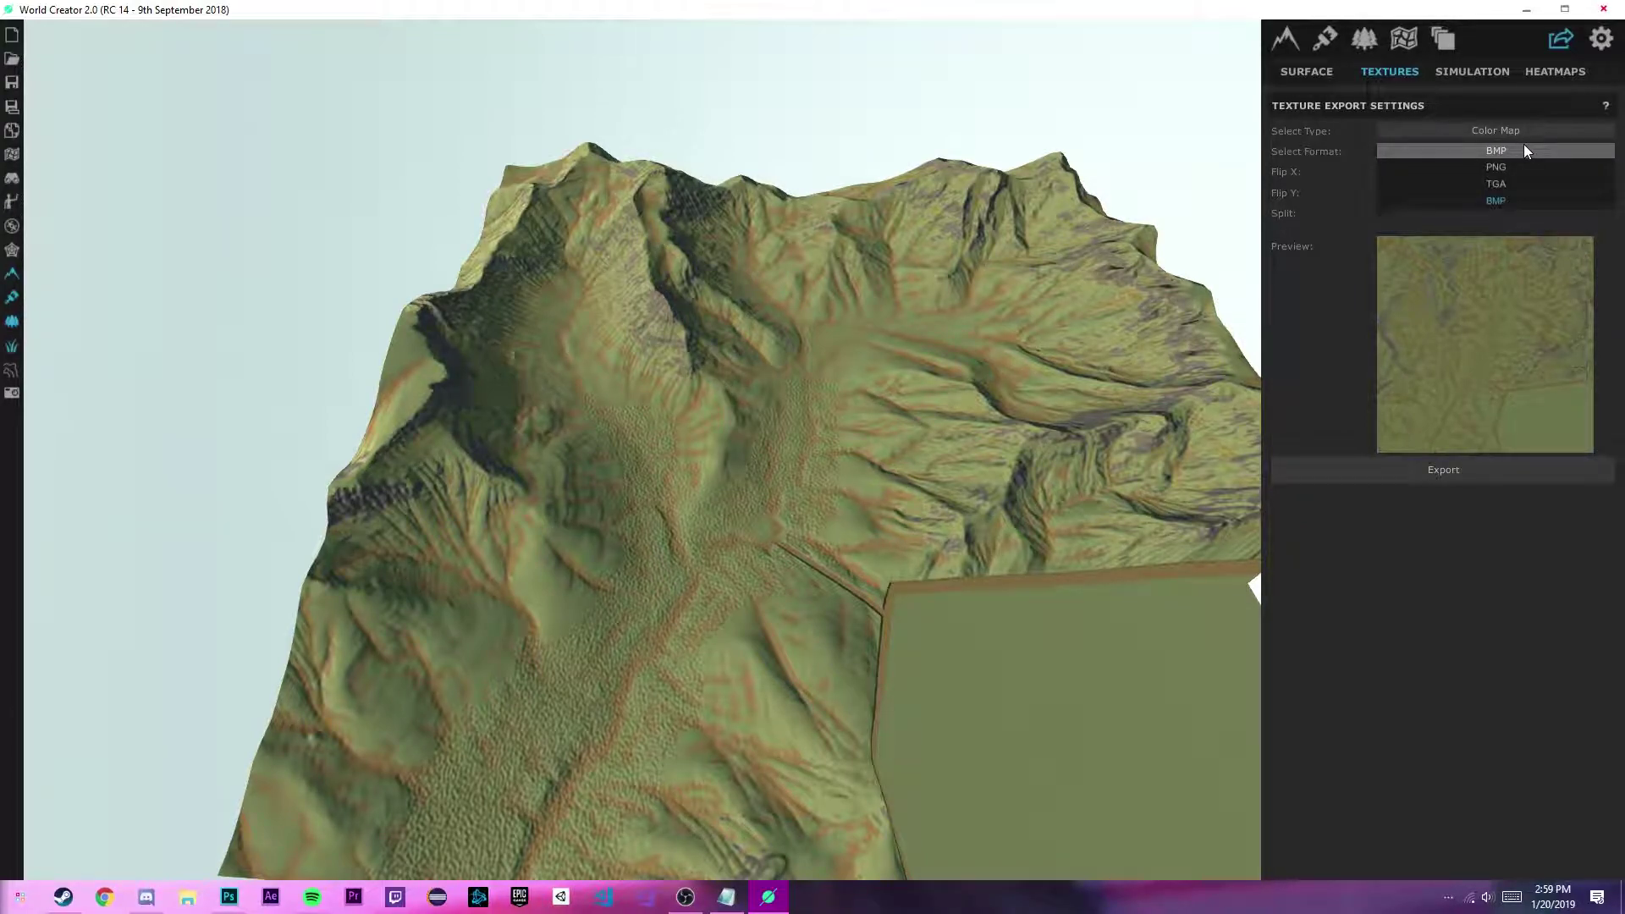
{"action": "left_click", "coordinate": [1511, 200]}
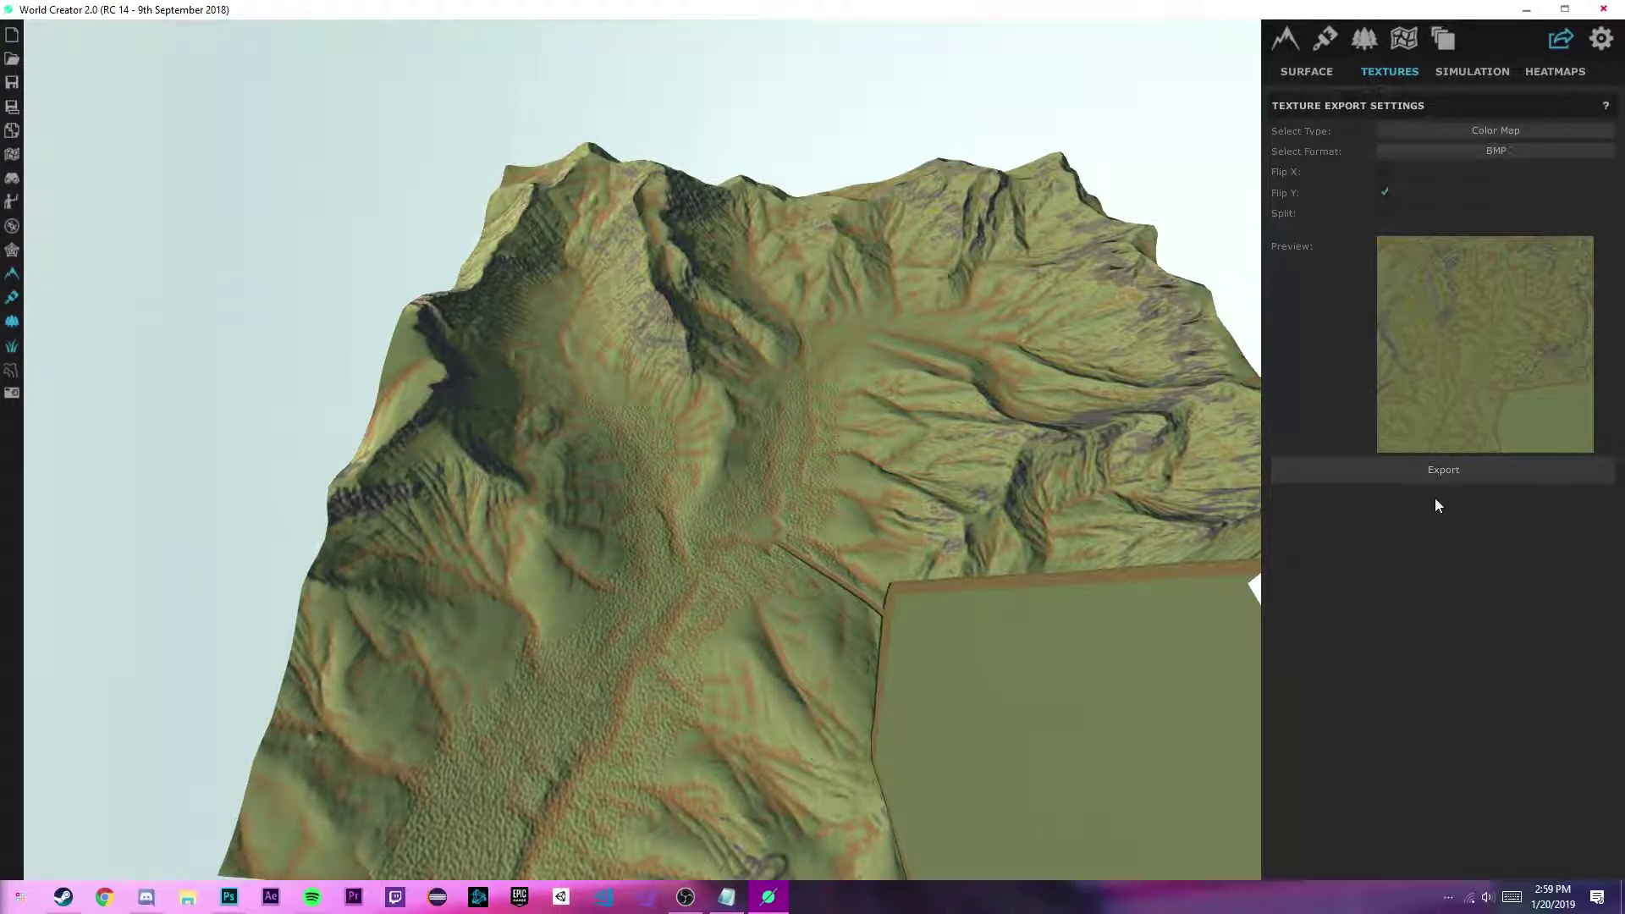
Export the color map to the Desktop as colormap.bmp.
{"action": "left_click", "coordinate": [1447, 474]}
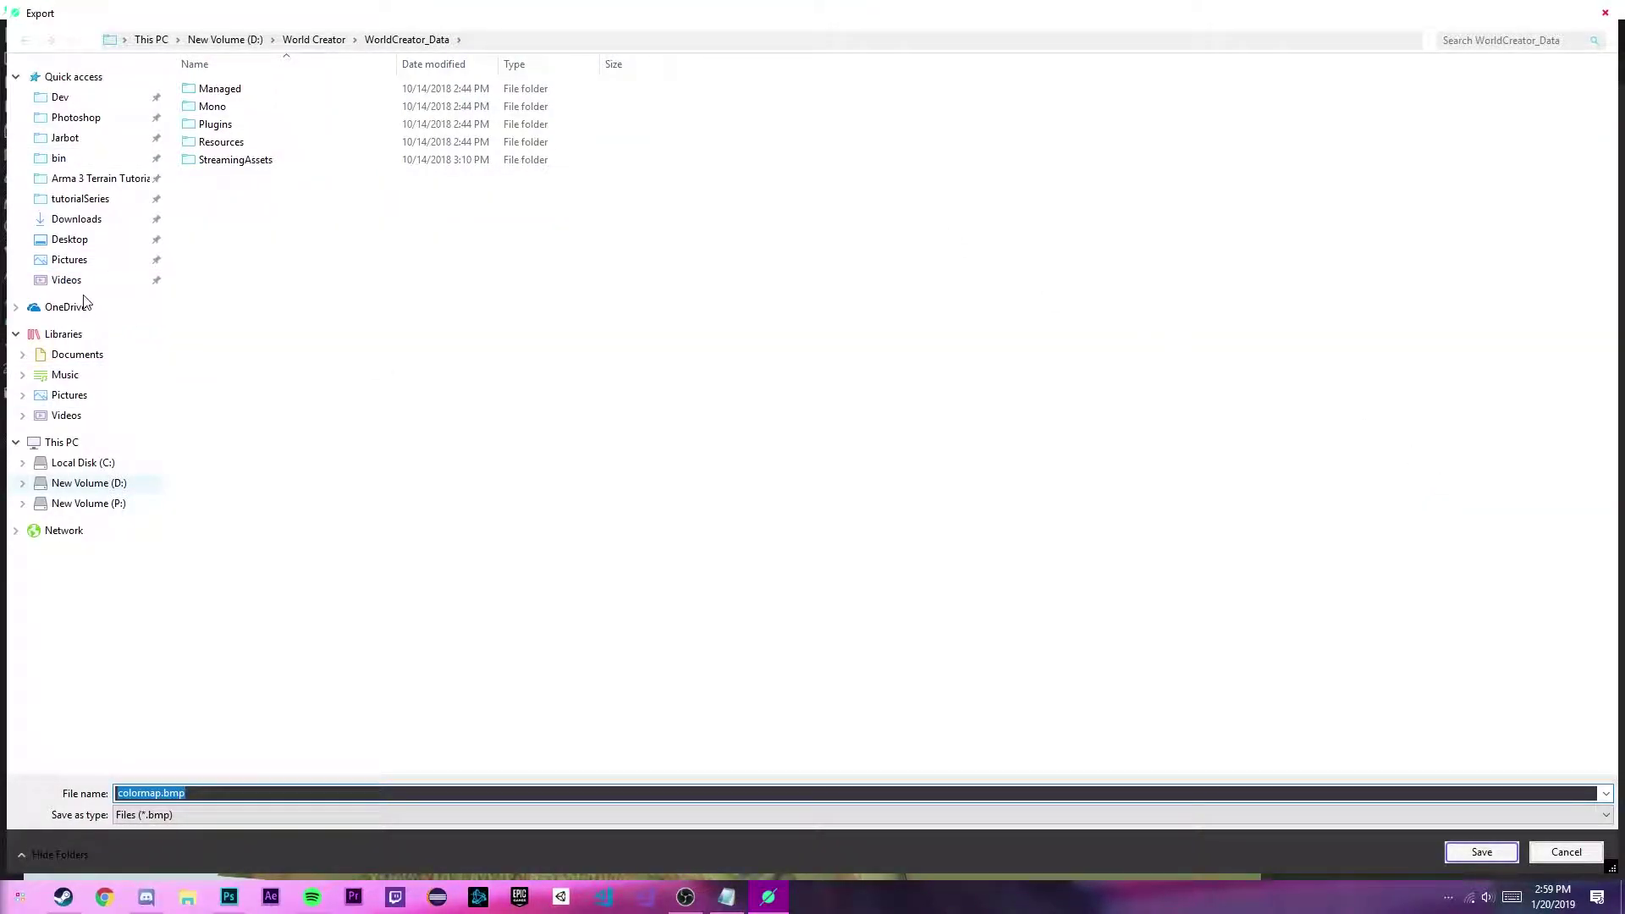
{"action": "left_click", "coordinate": [82, 244]}
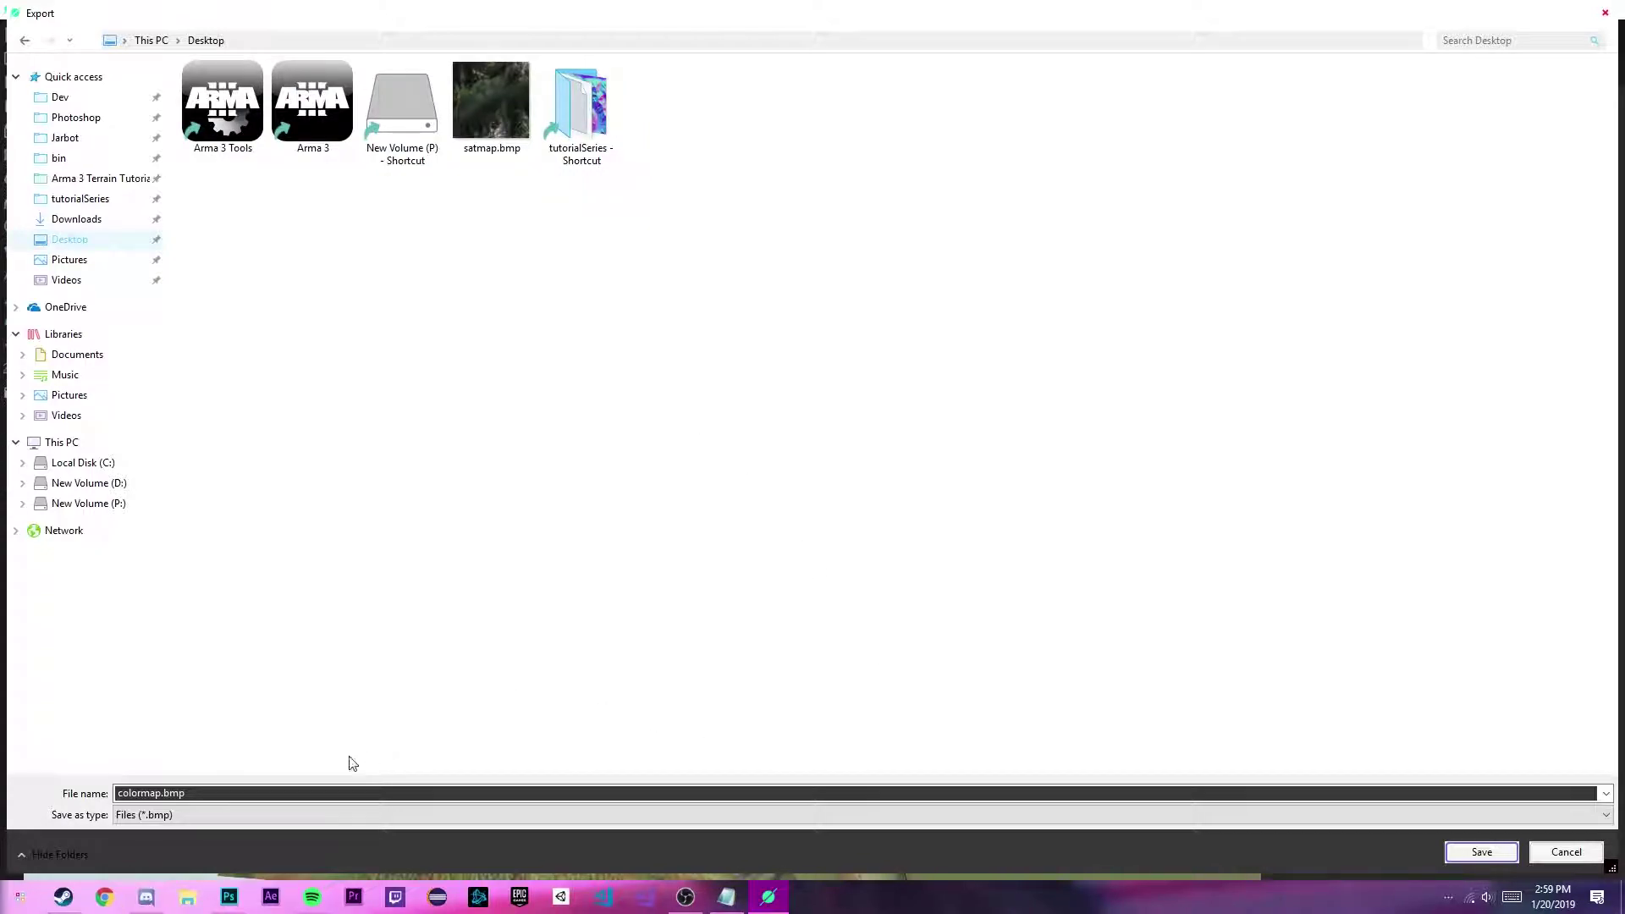
{"action": "left_click", "coordinate": [1477, 853]}
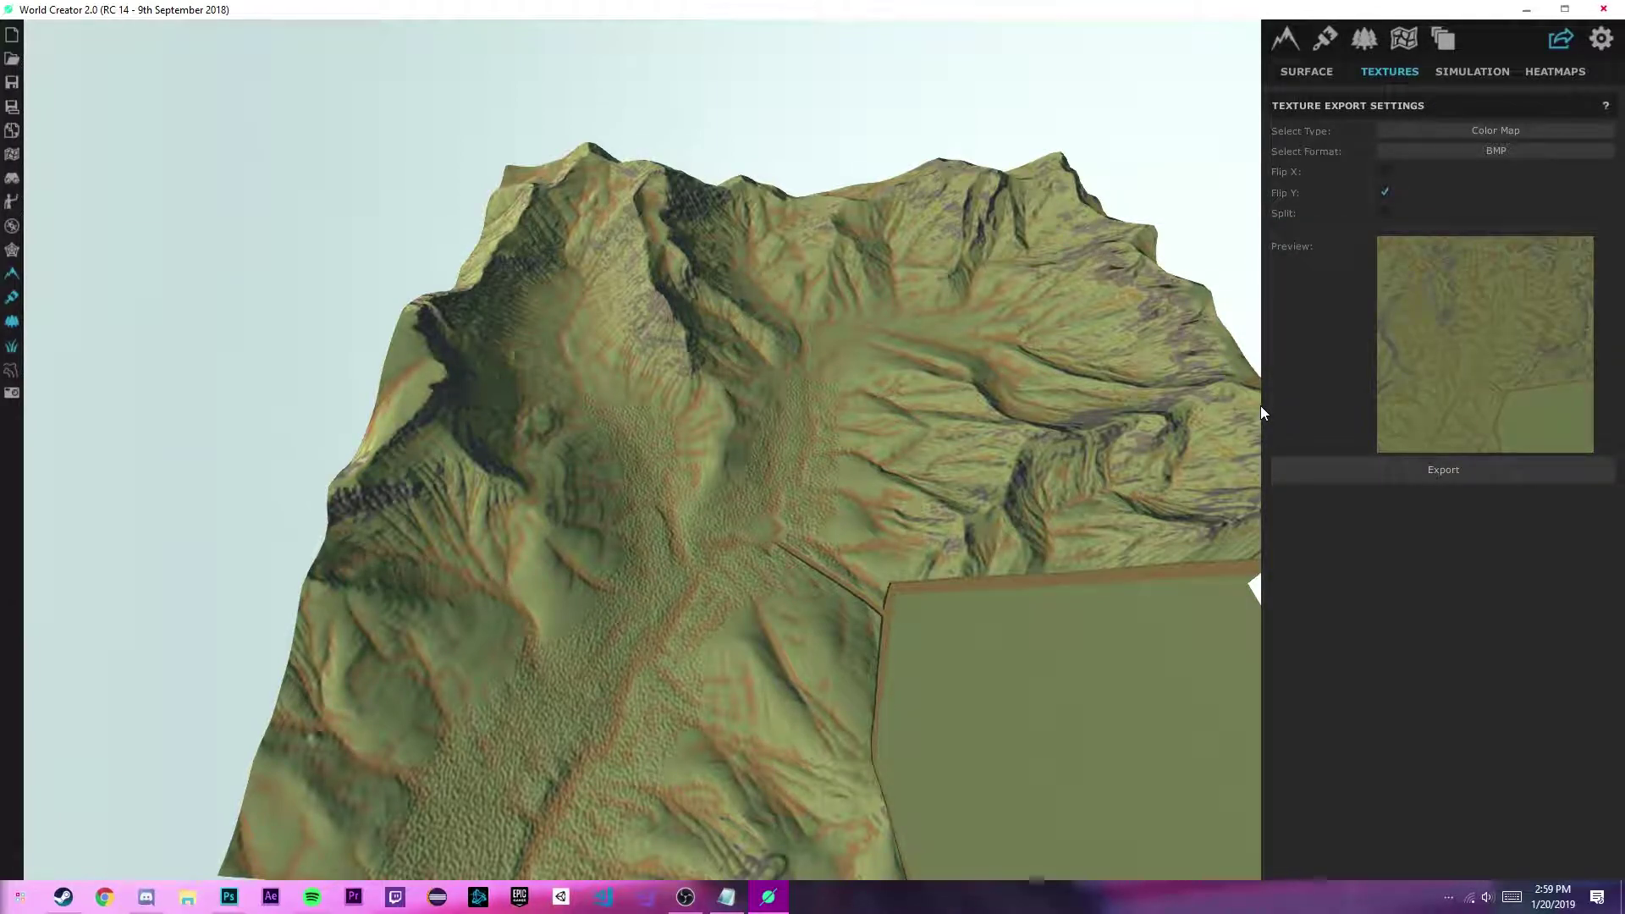
Switch to Photoshop, open colormap.bmp from the Desktop, and zoom in on its green and brown areas.
{"action": "left_click", "coordinate": [233, 900]}
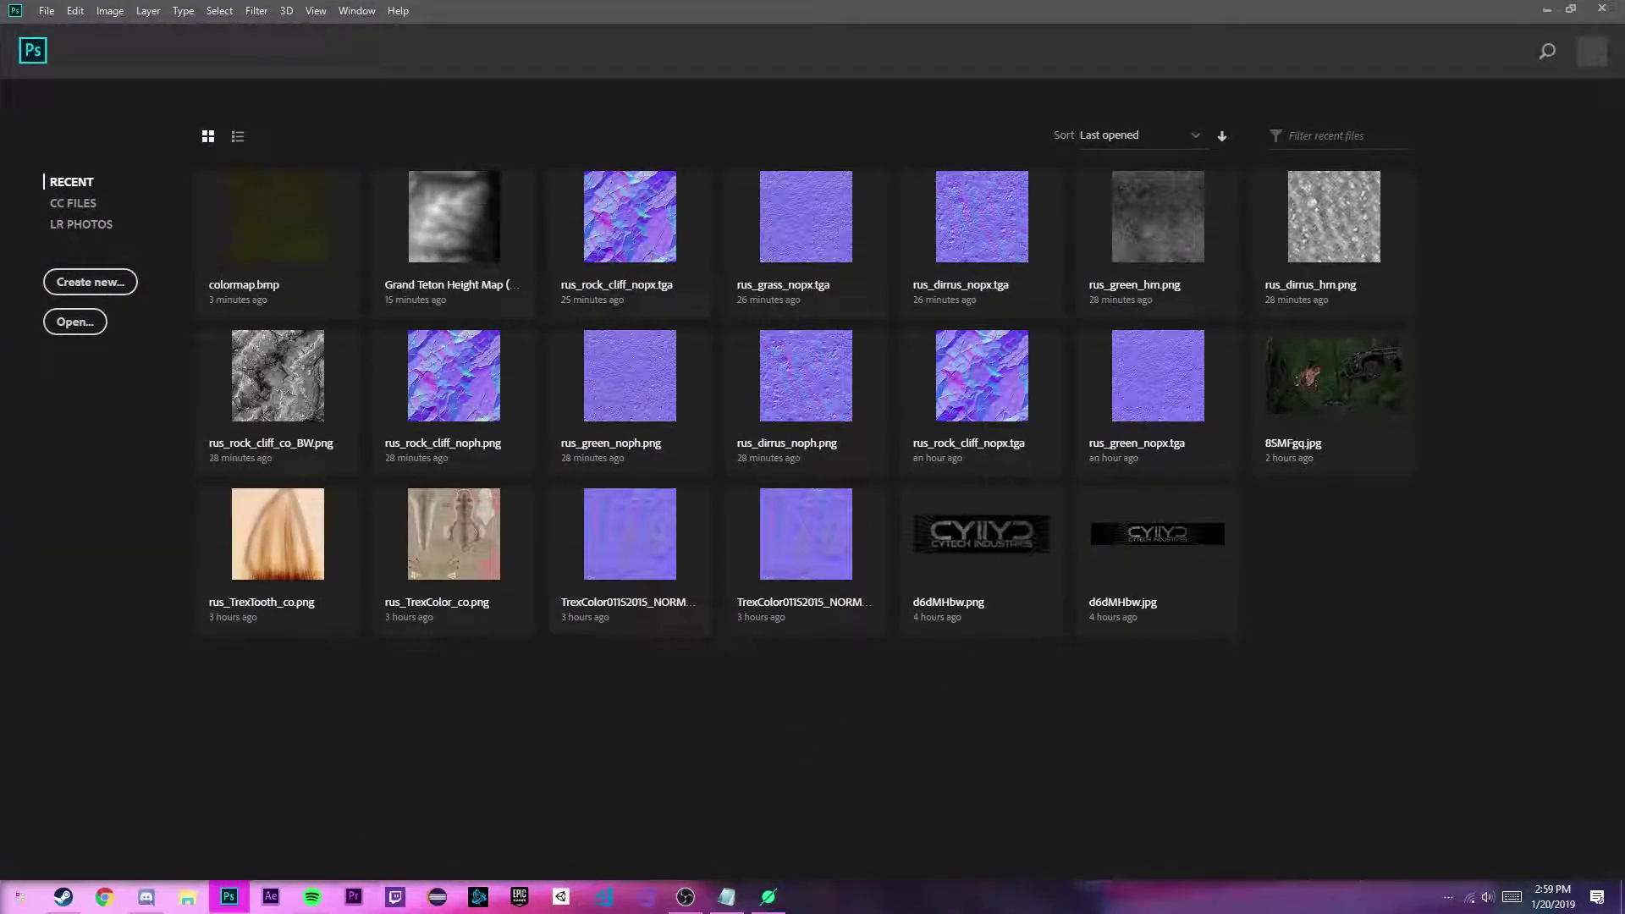
{"action": "left_click", "coordinate": [190, 899]}
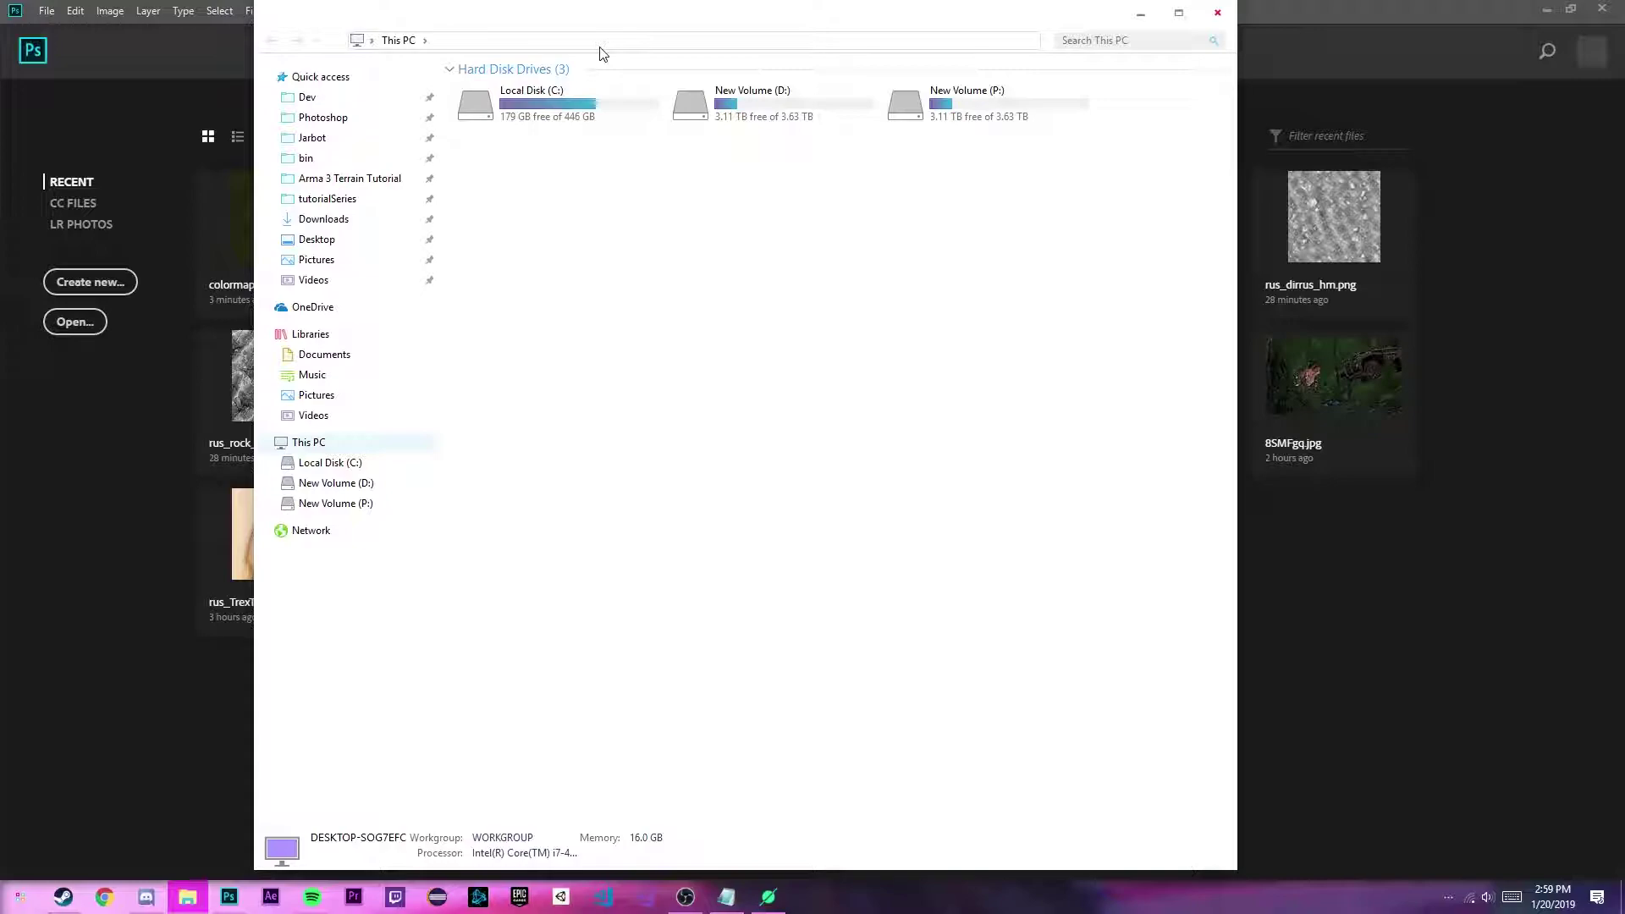
{"action": "left_click", "coordinate": [374, 241]}
{"action": "left_click_drag", "start_coordinate": [684, 25], "coordinate": [1412, 674]}
{"action": "left_click_drag", "start_coordinate": [1256, 779], "coordinate": [726, 641]}
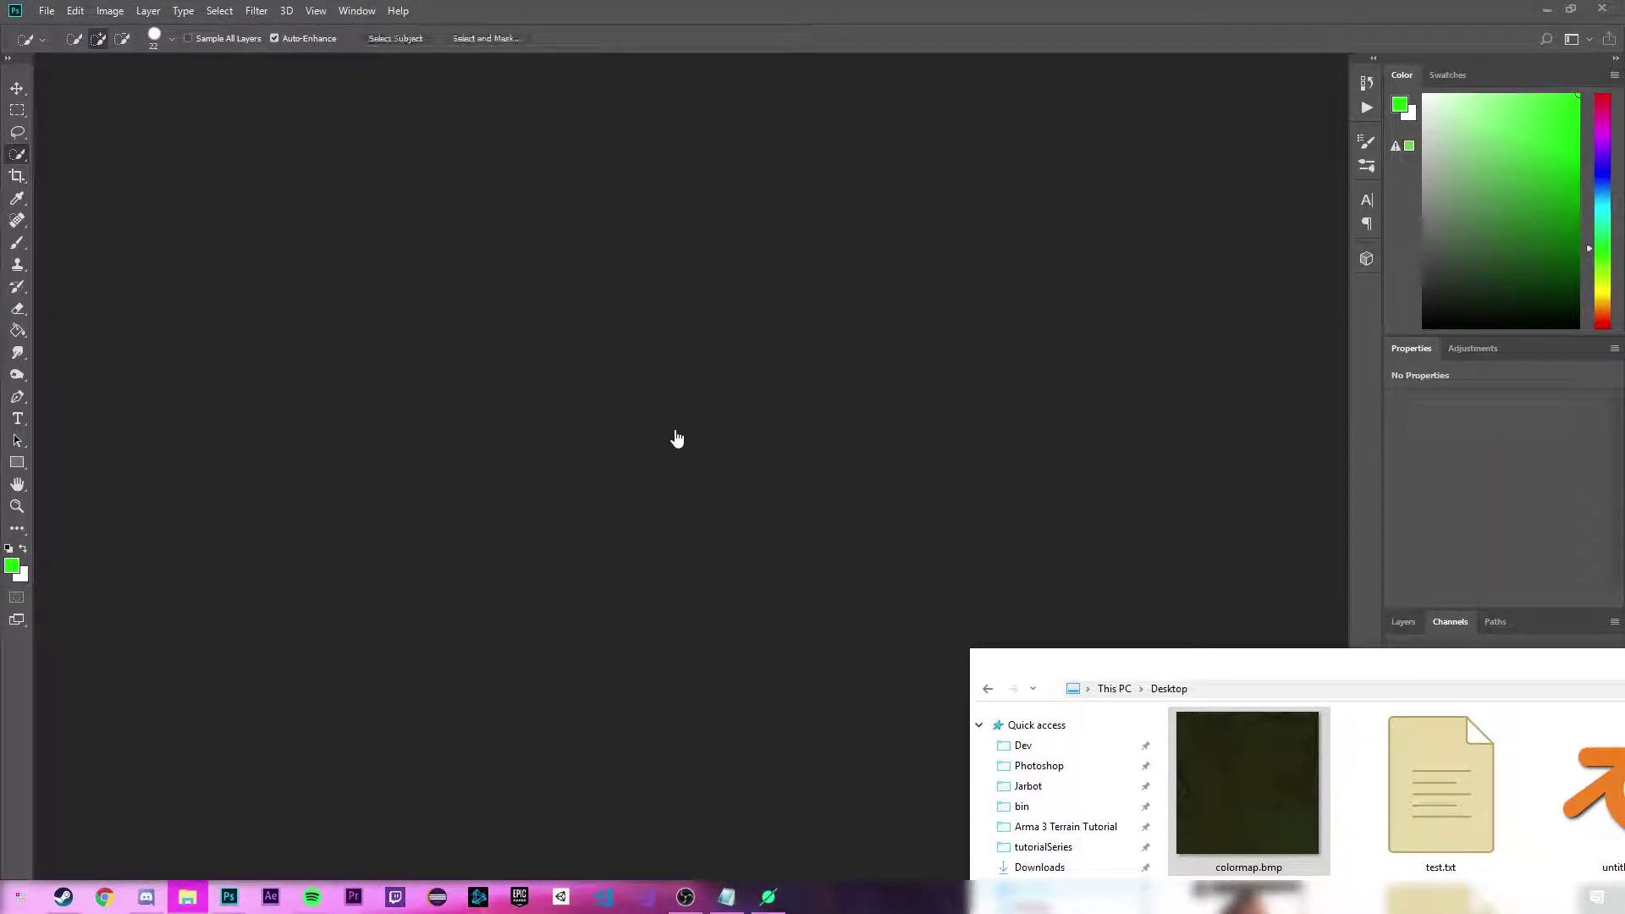
{"action": "left_click", "coordinate": [1191, 343]}
{"action": "scroll", "coordinate": [922, 378], "scroll_direction": "up", "scroll_amount": 5}
{"action": "scroll", "coordinate": [606, 348], "scroll_direction": "up", "scroll_amount": 7}
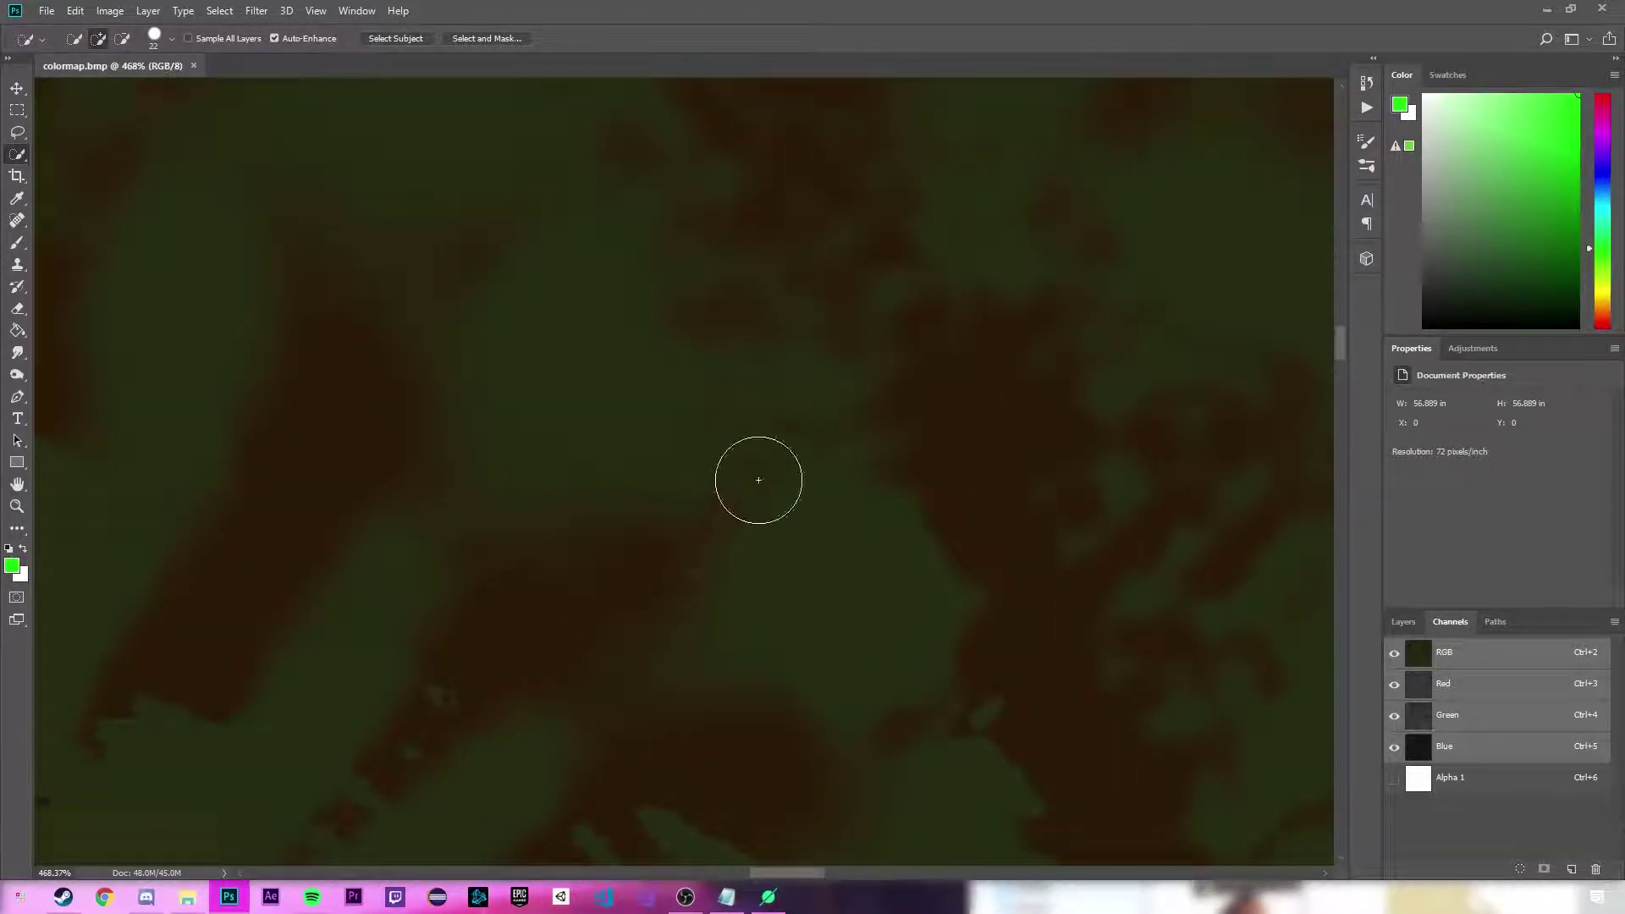
Examine the transitions between the green, brown and gray areas at several places on the color map.
{"action": "scroll", "coordinate": [900, 719], "scroll_direction": "down", "scroll_amount": 4}
{"action": "scroll", "coordinate": [497, 225], "scroll_direction": "up", "scroll_amount": 2}
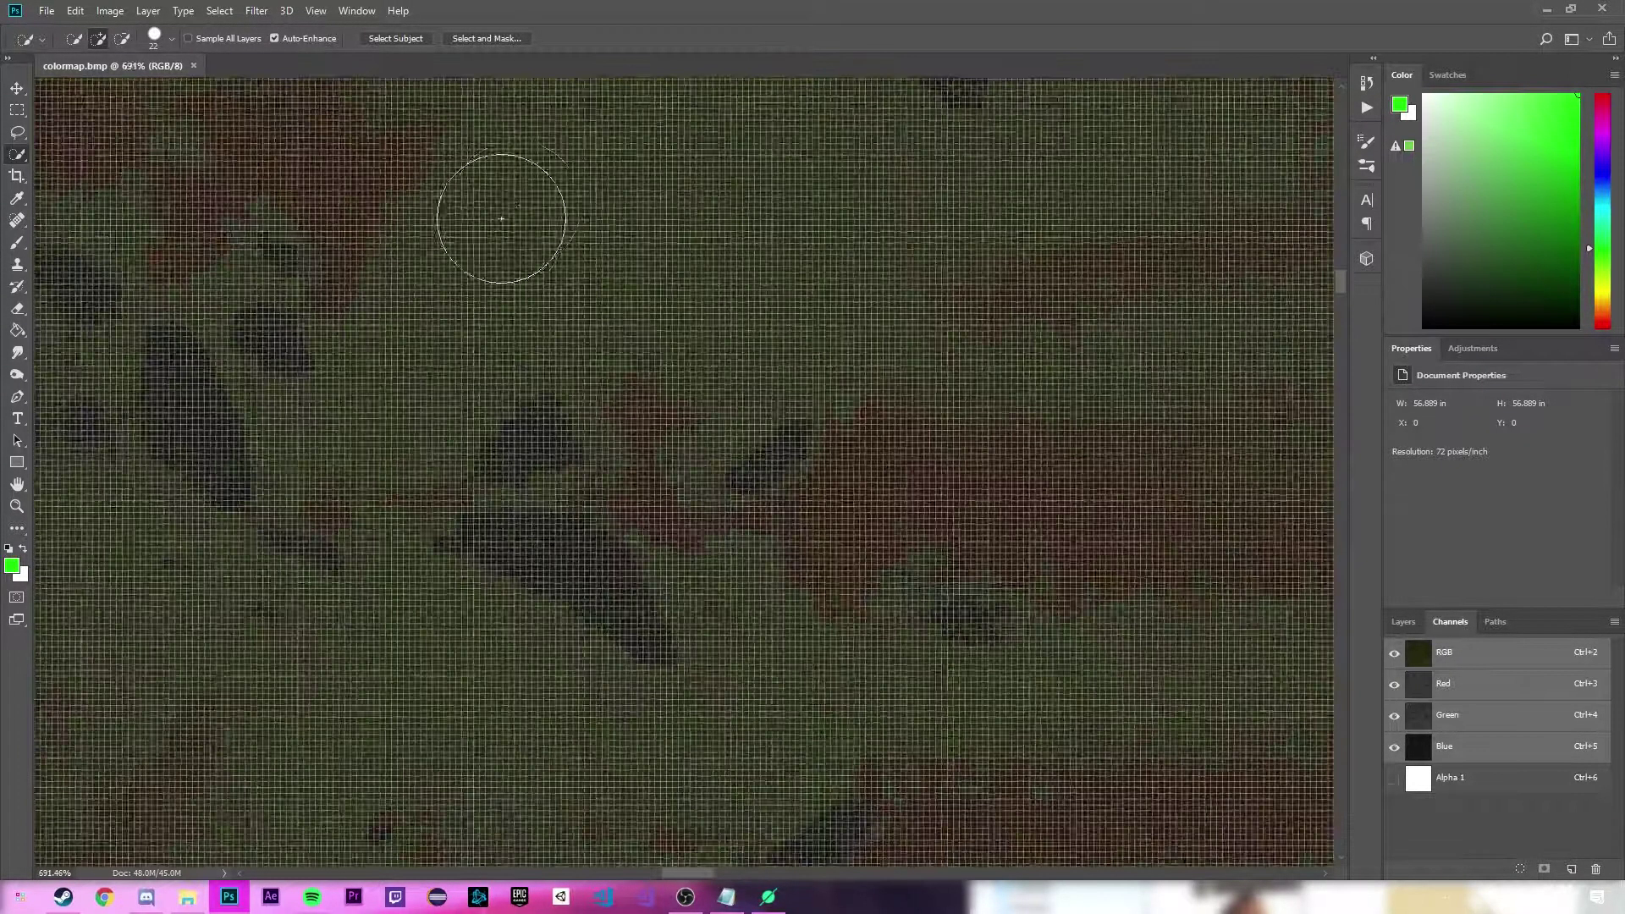
{"action": "scroll", "coordinate": [653, 418], "scroll_direction": "down", "scroll_amount": 5}
{"action": "scroll", "coordinate": [573, 591], "scroll_direction": "down", "scroll_amount": 2}
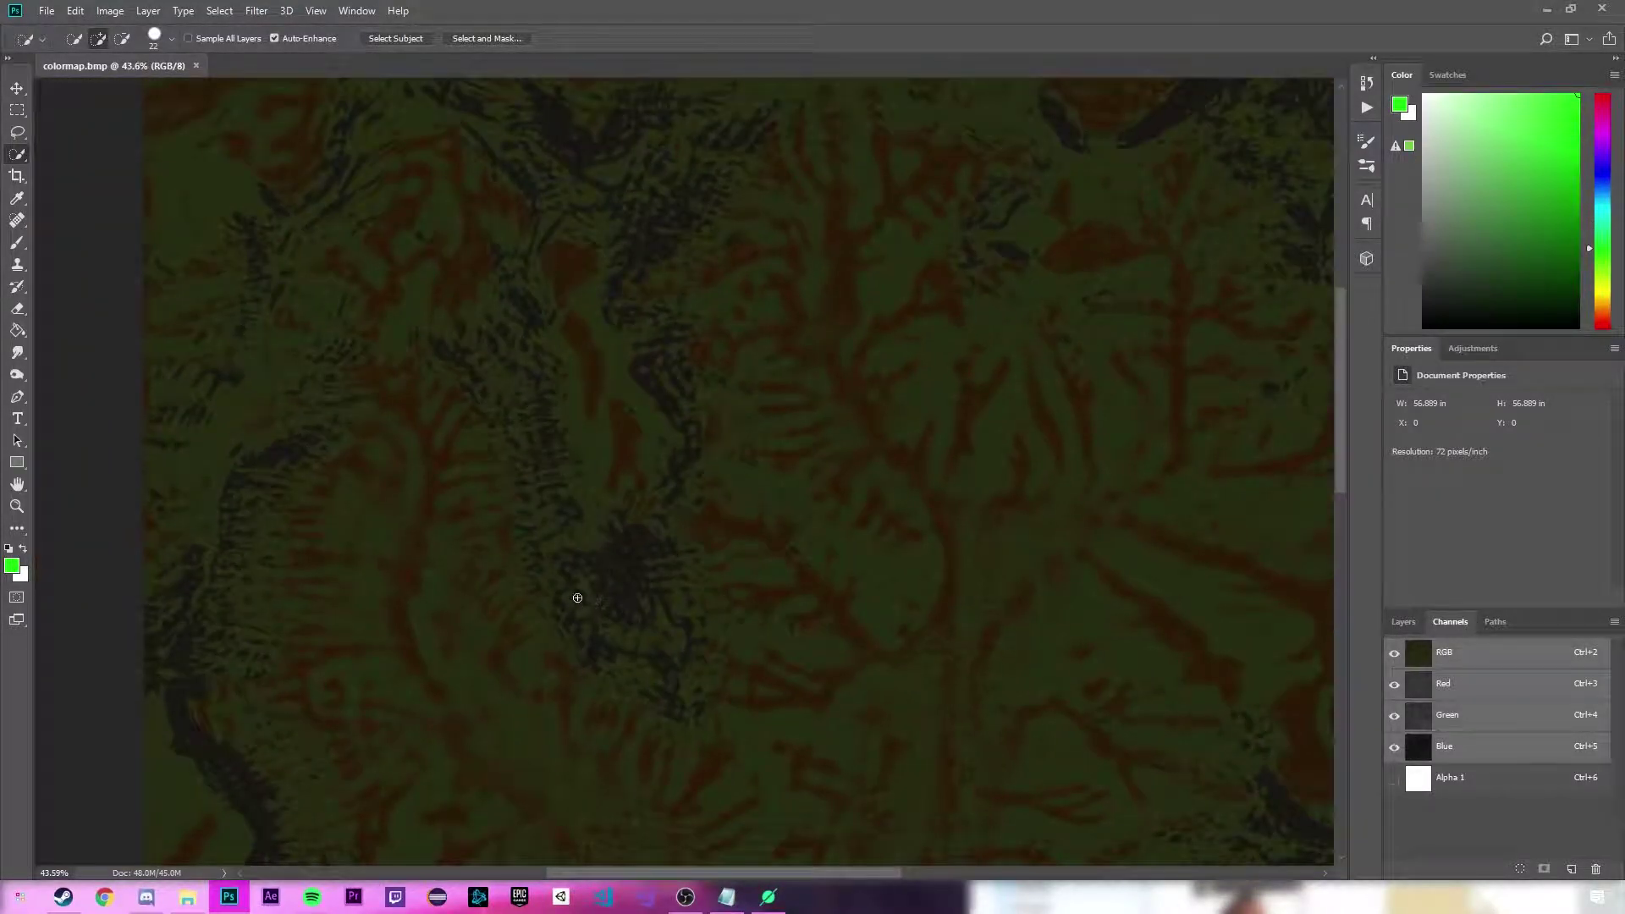
{"action": "scroll", "coordinate": [875, 345], "scroll_direction": "up", "scroll_amount": 6}
{"action": "scroll", "coordinate": [754, 696], "scroll_direction": "down", "scroll_amount": 2}
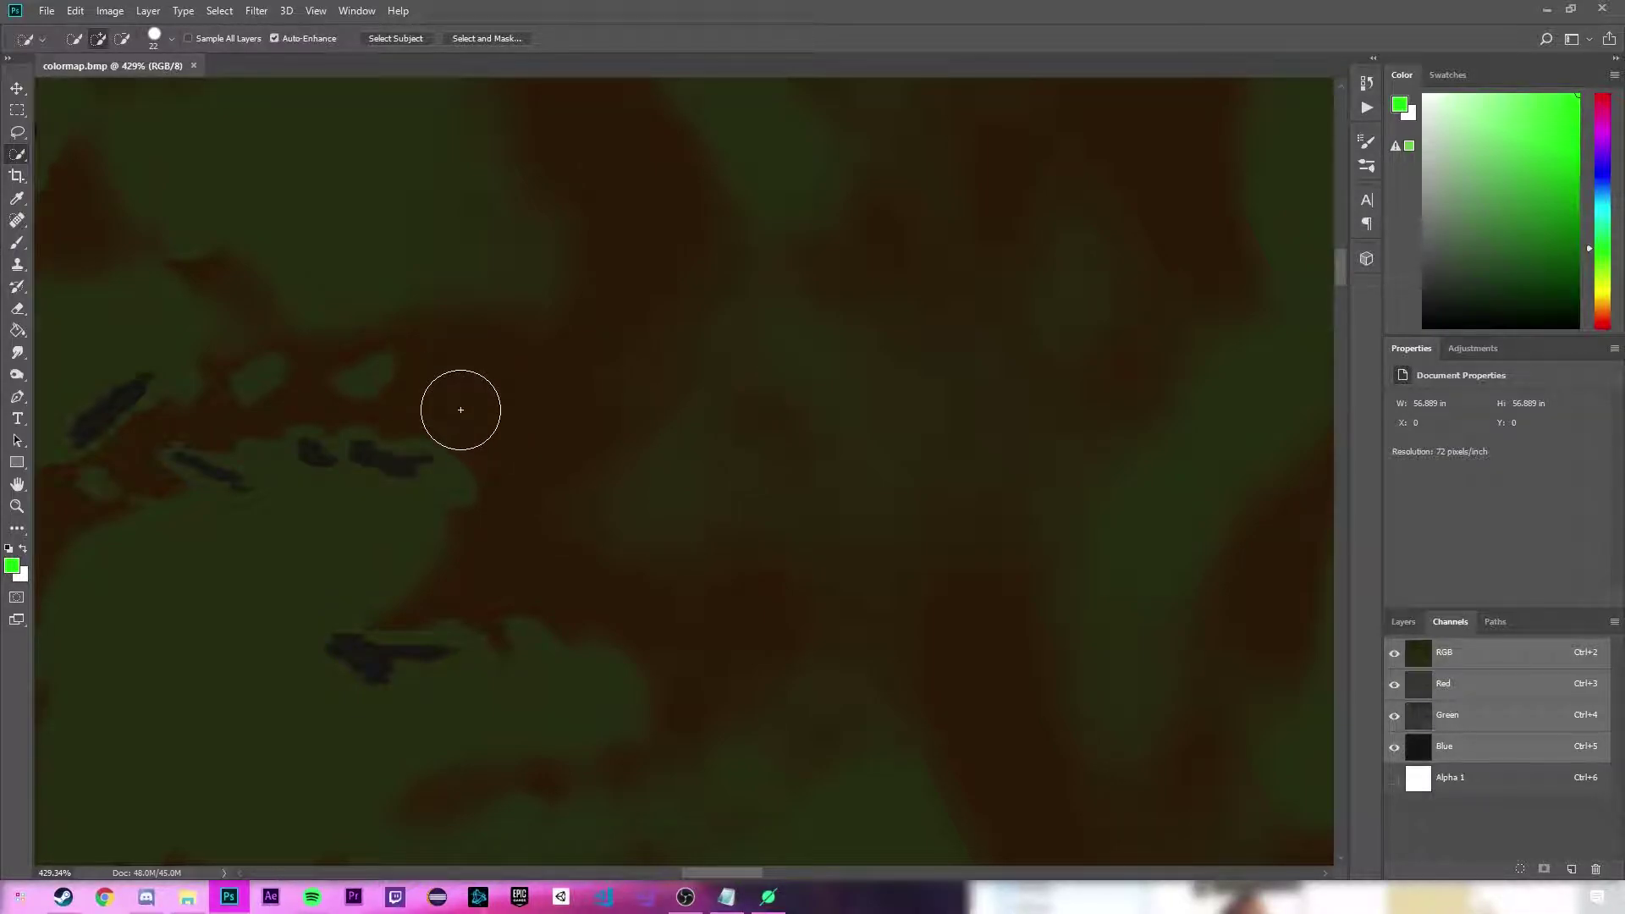
Switch to the Brush tool and reduce its brush size to 16 over the green-brown boundary.
{"action": "left_click", "coordinate": [17, 243]}
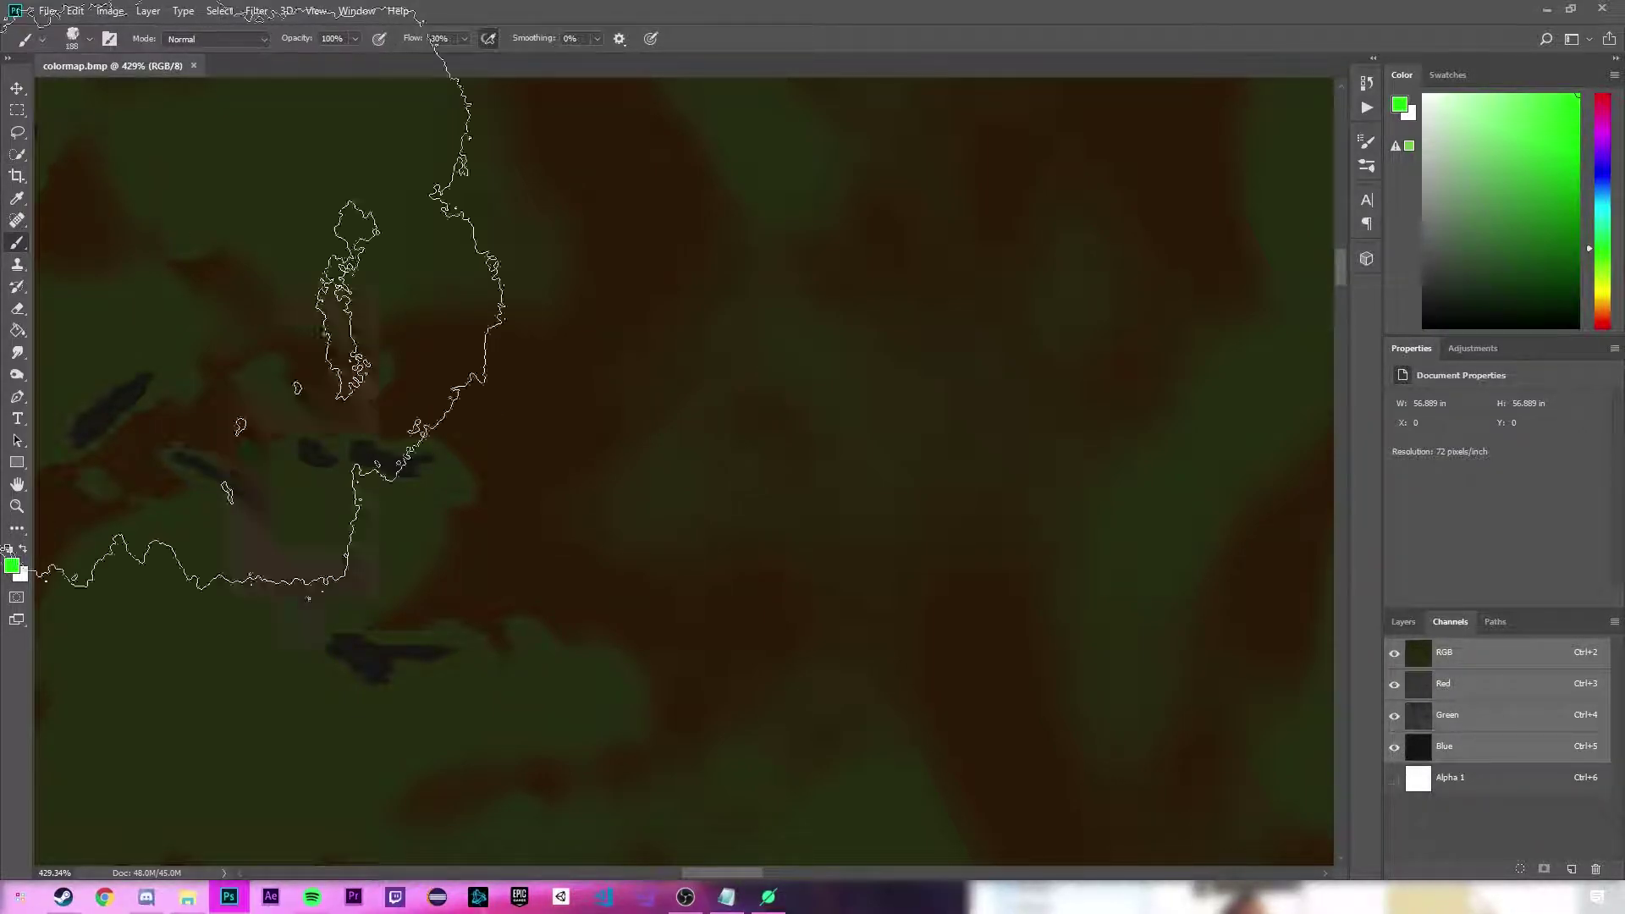
{"action": "left_click_drag", "start_coordinate": [516, 328], "coordinate": [180, 457]}
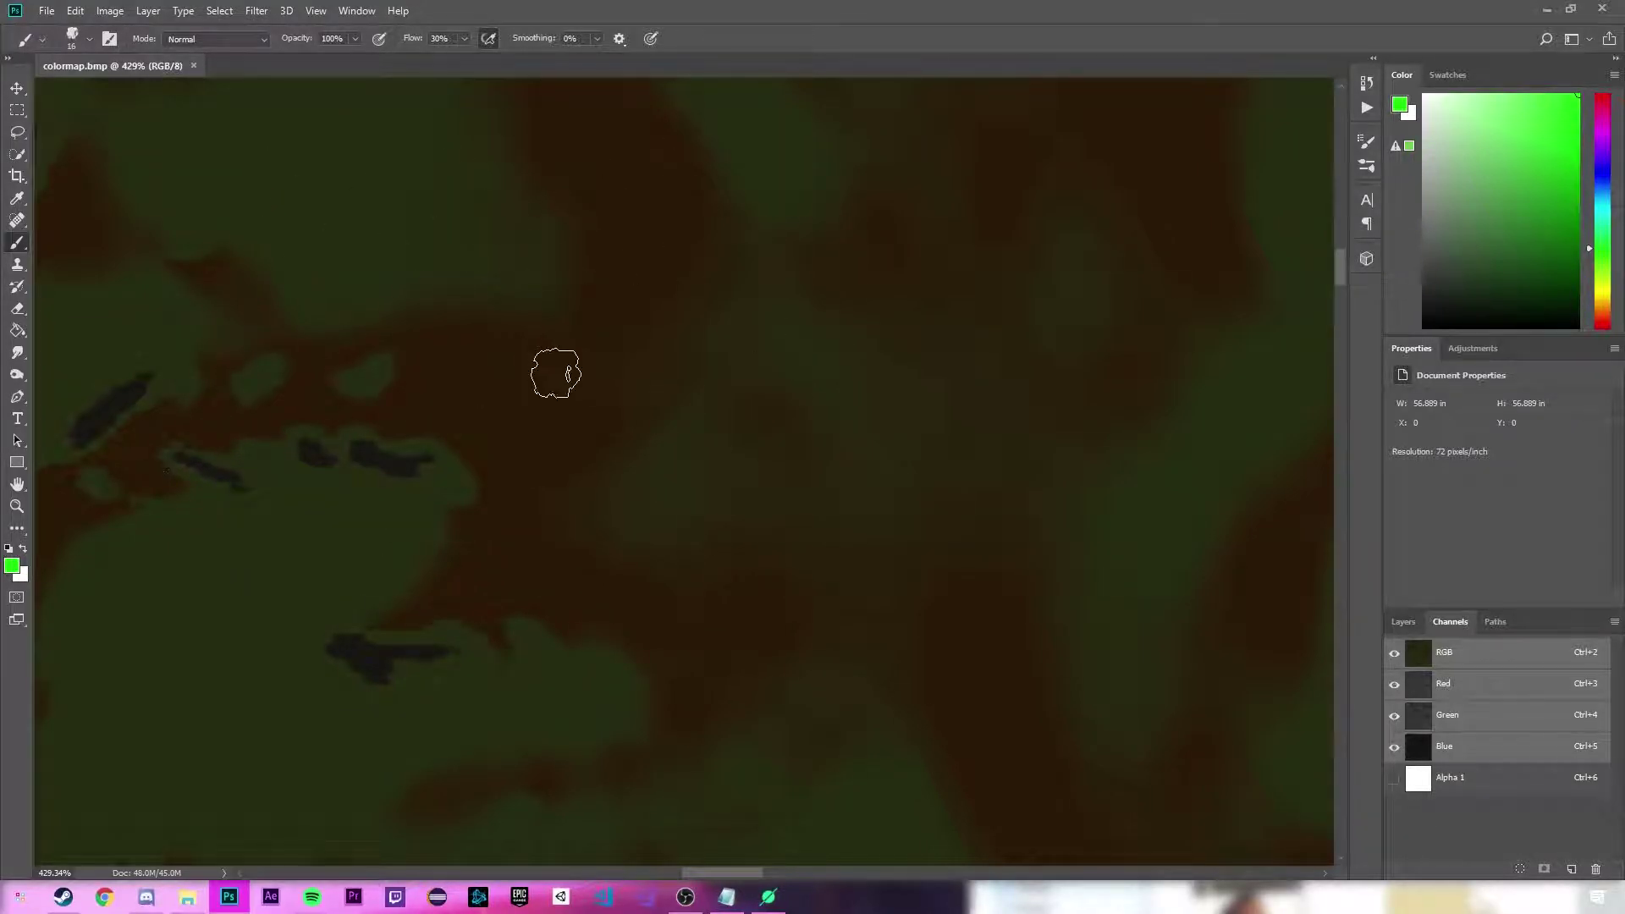
{"action": "scroll", "coordinate": [439, 330], "scroll_direction": "up", "scroll_amount": 2}
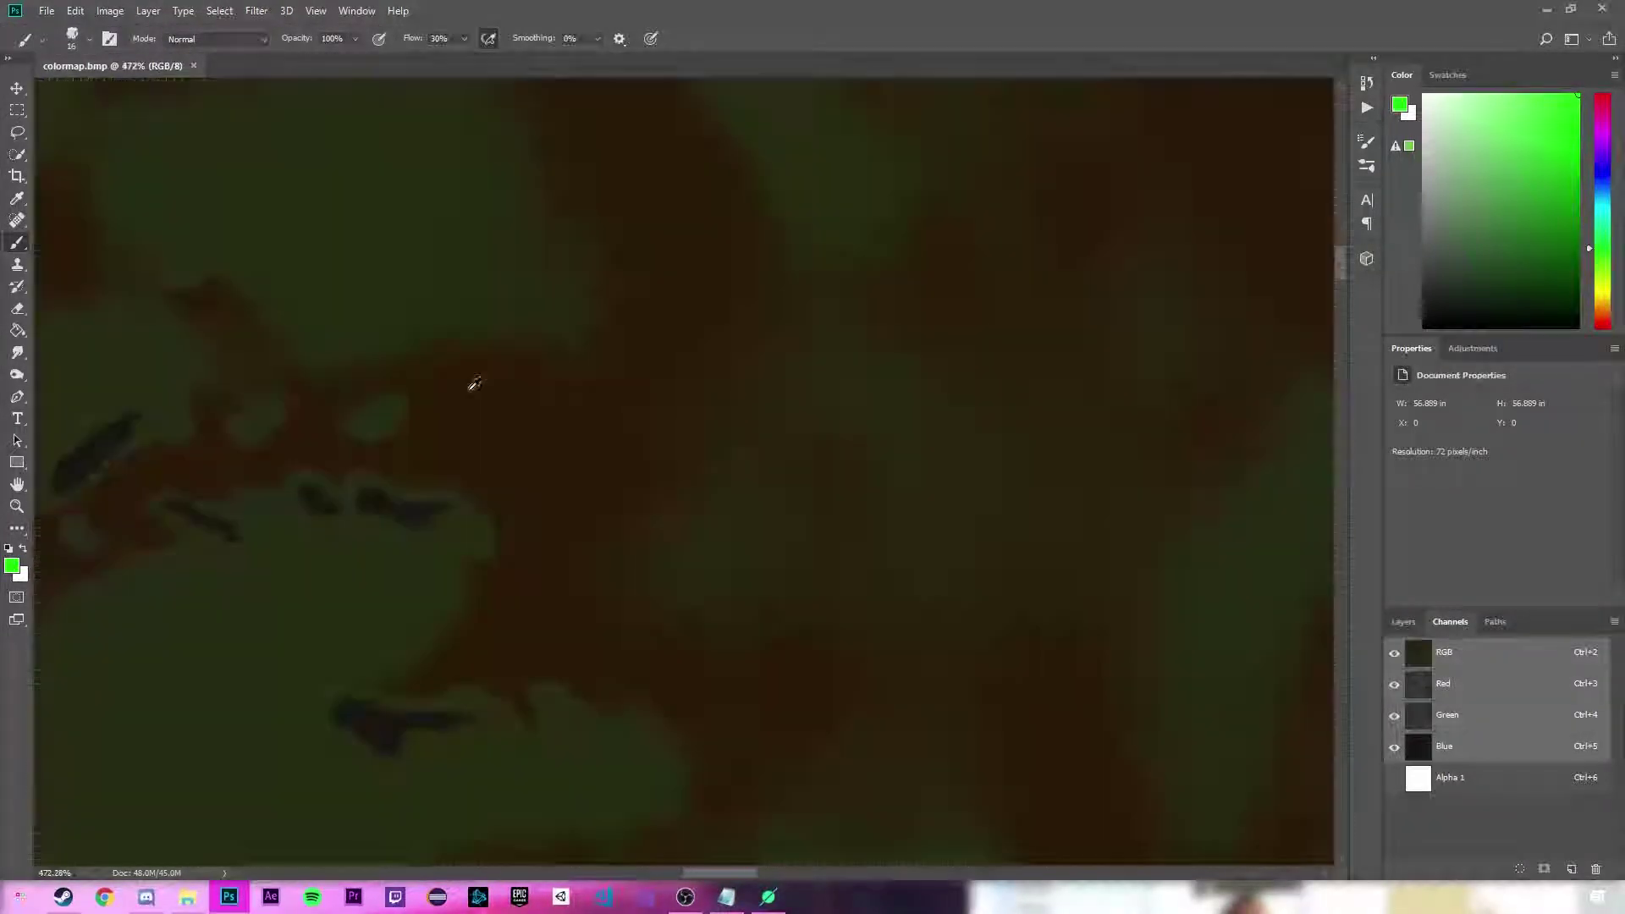
Sample the blended colors between the green and brown areas in the foreground color picker, and discard the picked color.
{"action": "left_click", "coordinate": [1401, 105]}
{"action": "left_click_drag", "start_coordinate": [531, 483], "coordinate": [1358, 341]}
{"action": "left_click", "coordinate": [509, 399]}
{"action": "left_click_drag", "start_coordinate": [511, 364], "coordinate": [498, 297]}
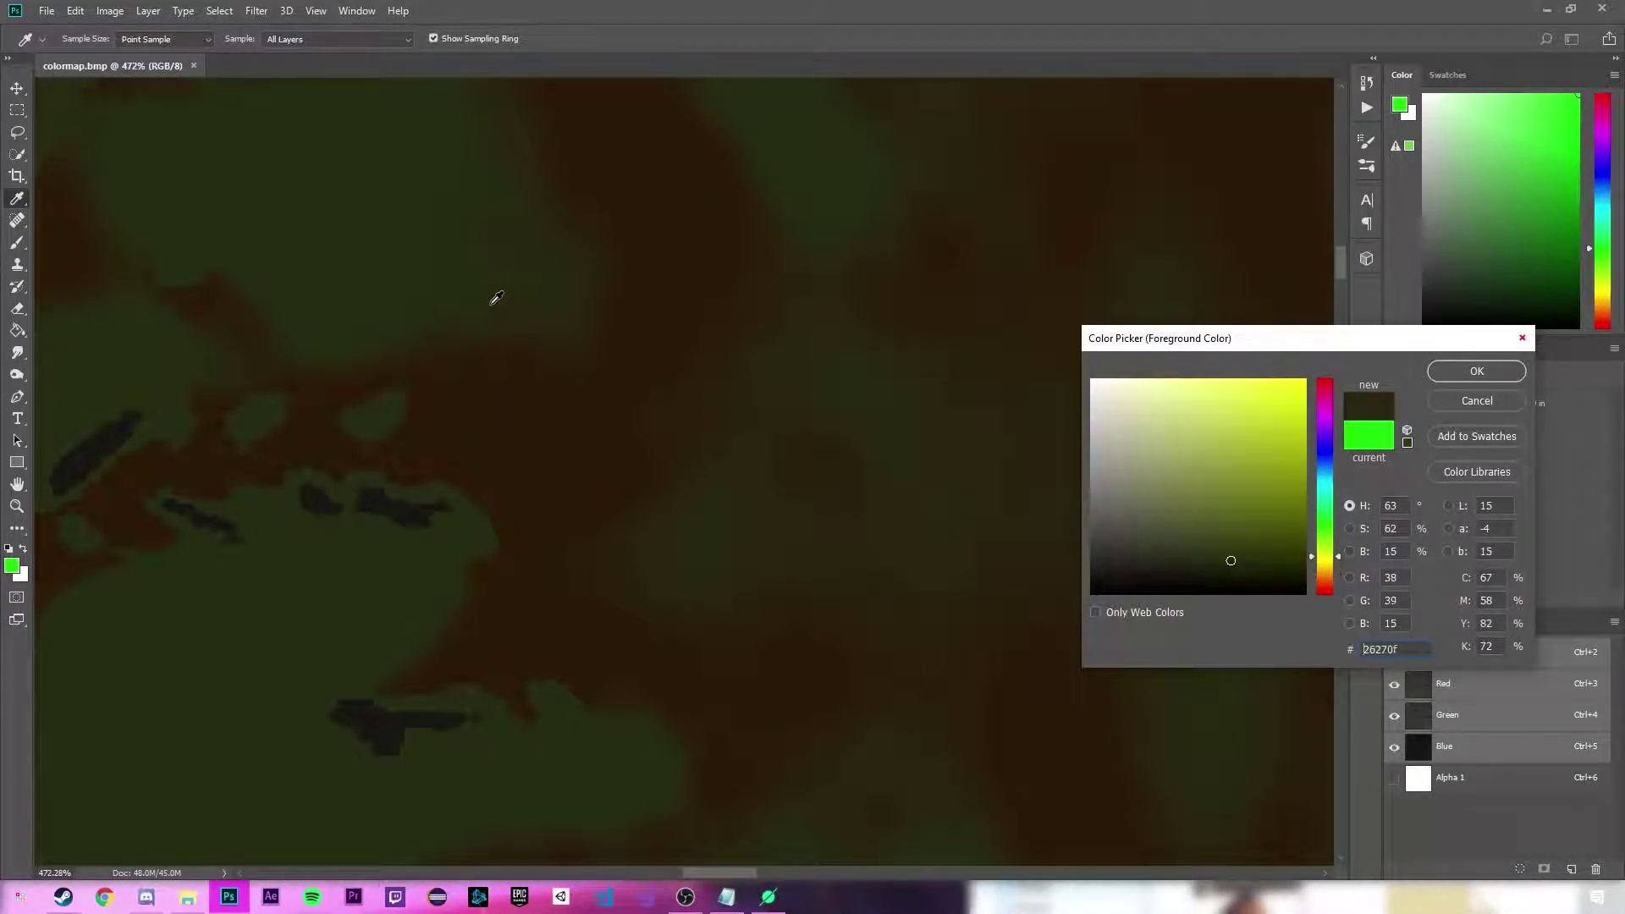
{"action": "left_click", "coordinate": [1477, 402]}
{"action": "key", "text": "b"}
Apply a Brightness/Contrast adjustment to the whole color map with Use Legacy enabled and contrast set to 100.
{"action": "scroll", "coordinate": [628, 334], "scroll_direction": "down", "scroll_amount": 15}
{"action": "left_click", "coordinate": [110, 10]}
{"action": "mouse_move", "coordinate": [136, 57]}
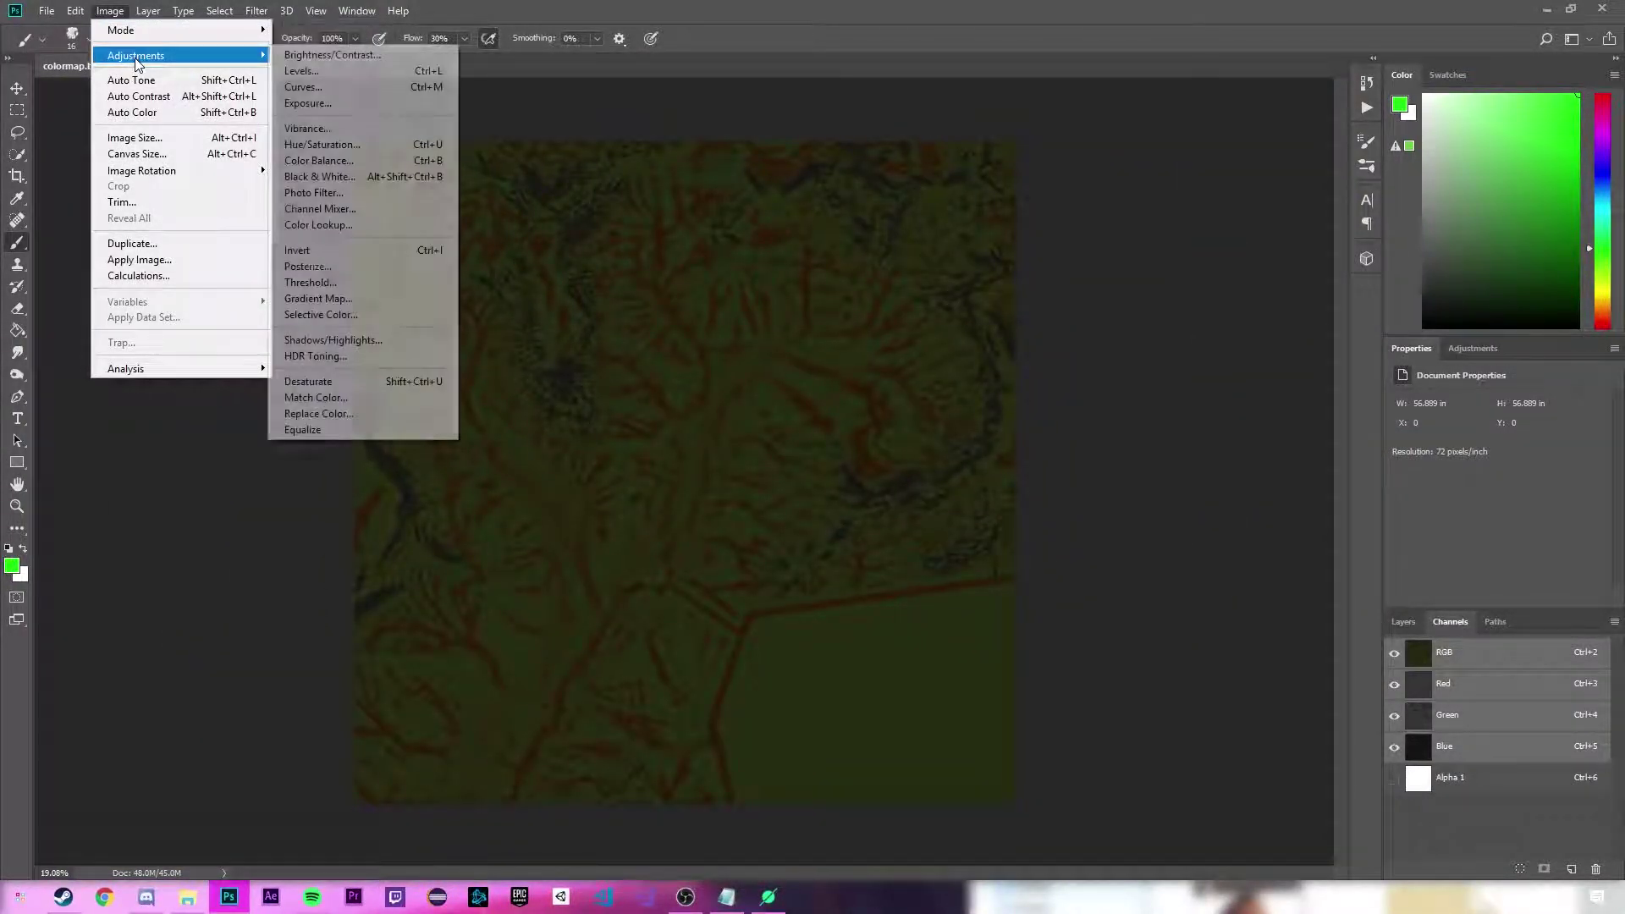
{"action": "left_click", "coordinate": [343, 55]}
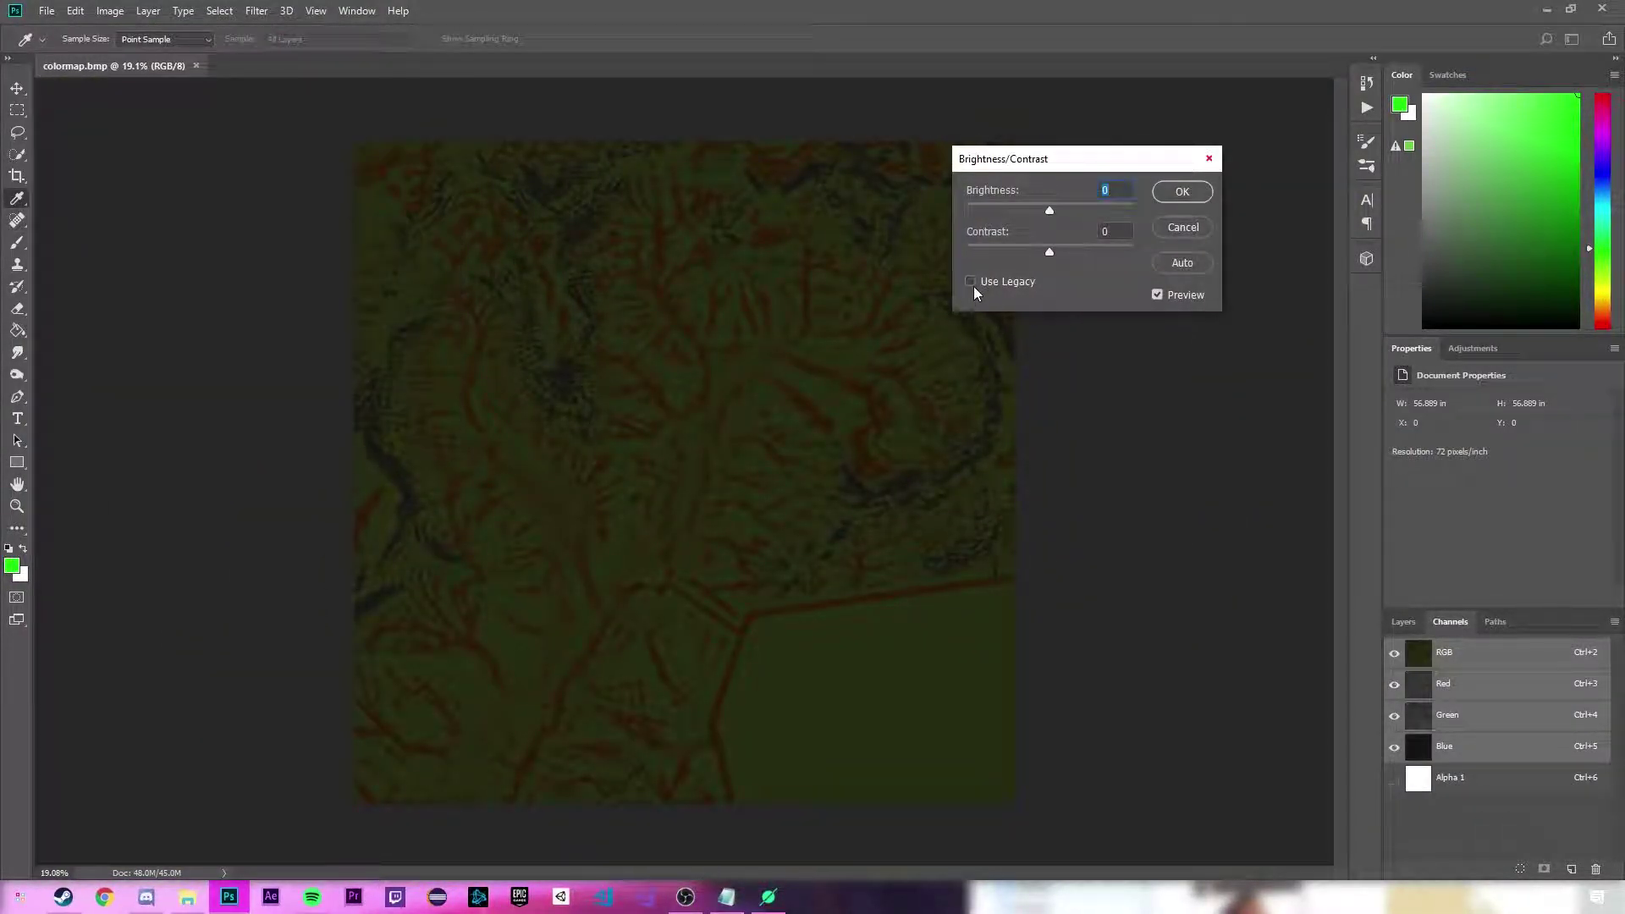
{"action": "left_click", "coordinate": [971, 281]}
{"action": "left_click_drag", "start_coordinate": [1051, 253], "coordinate": [1190, 233]}
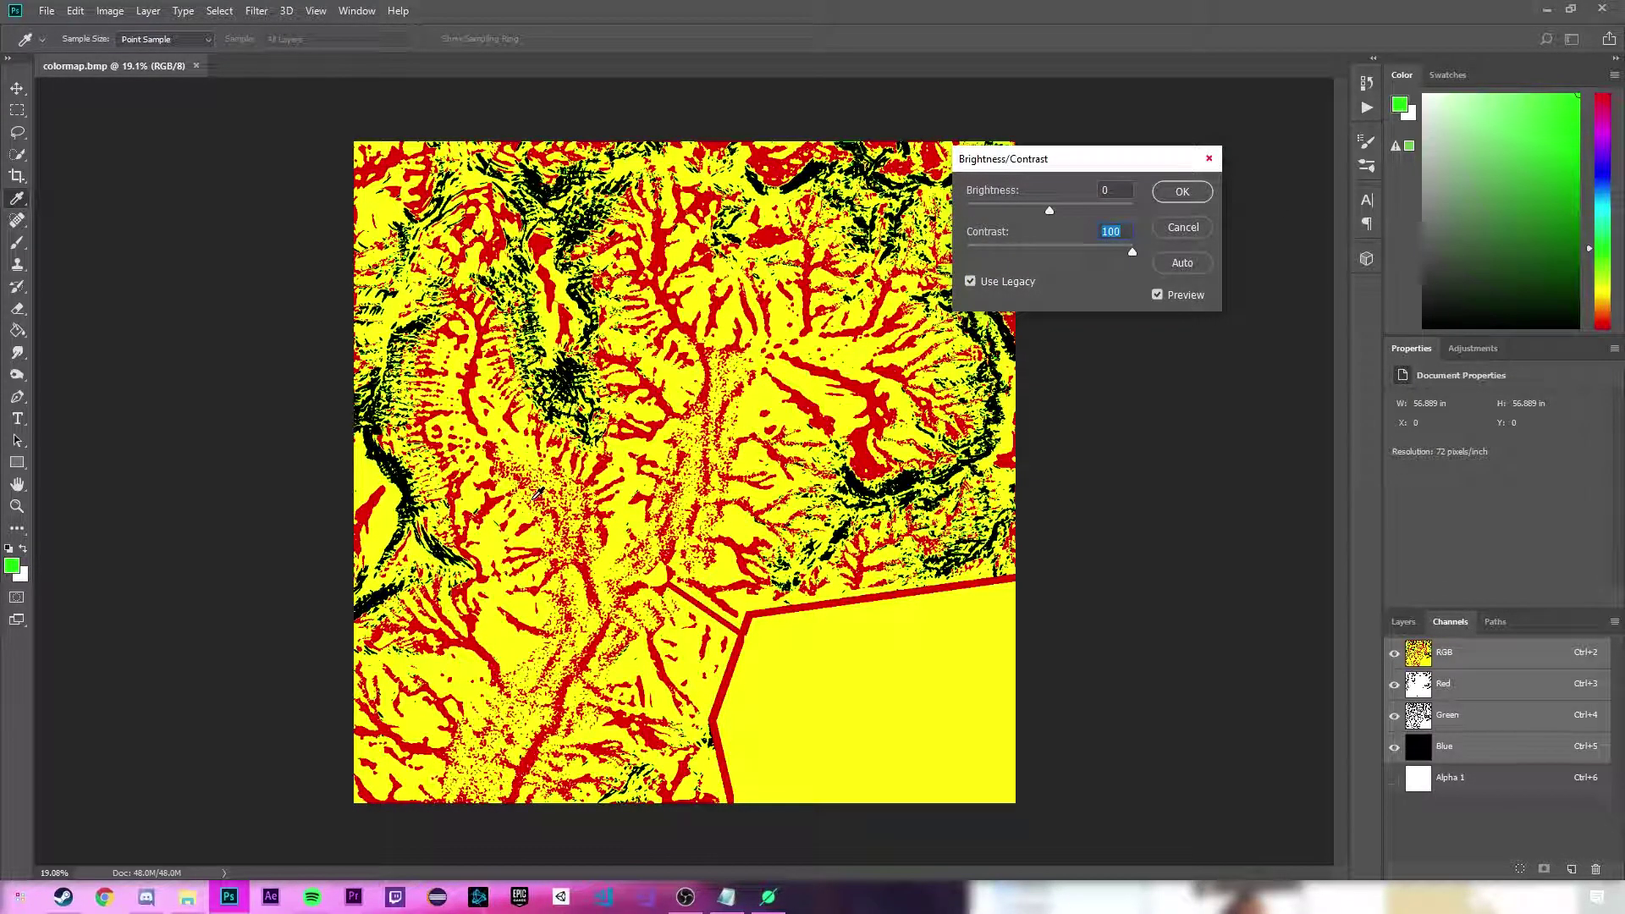
{"action": "left_click", "coordinate": [1182, 192]}
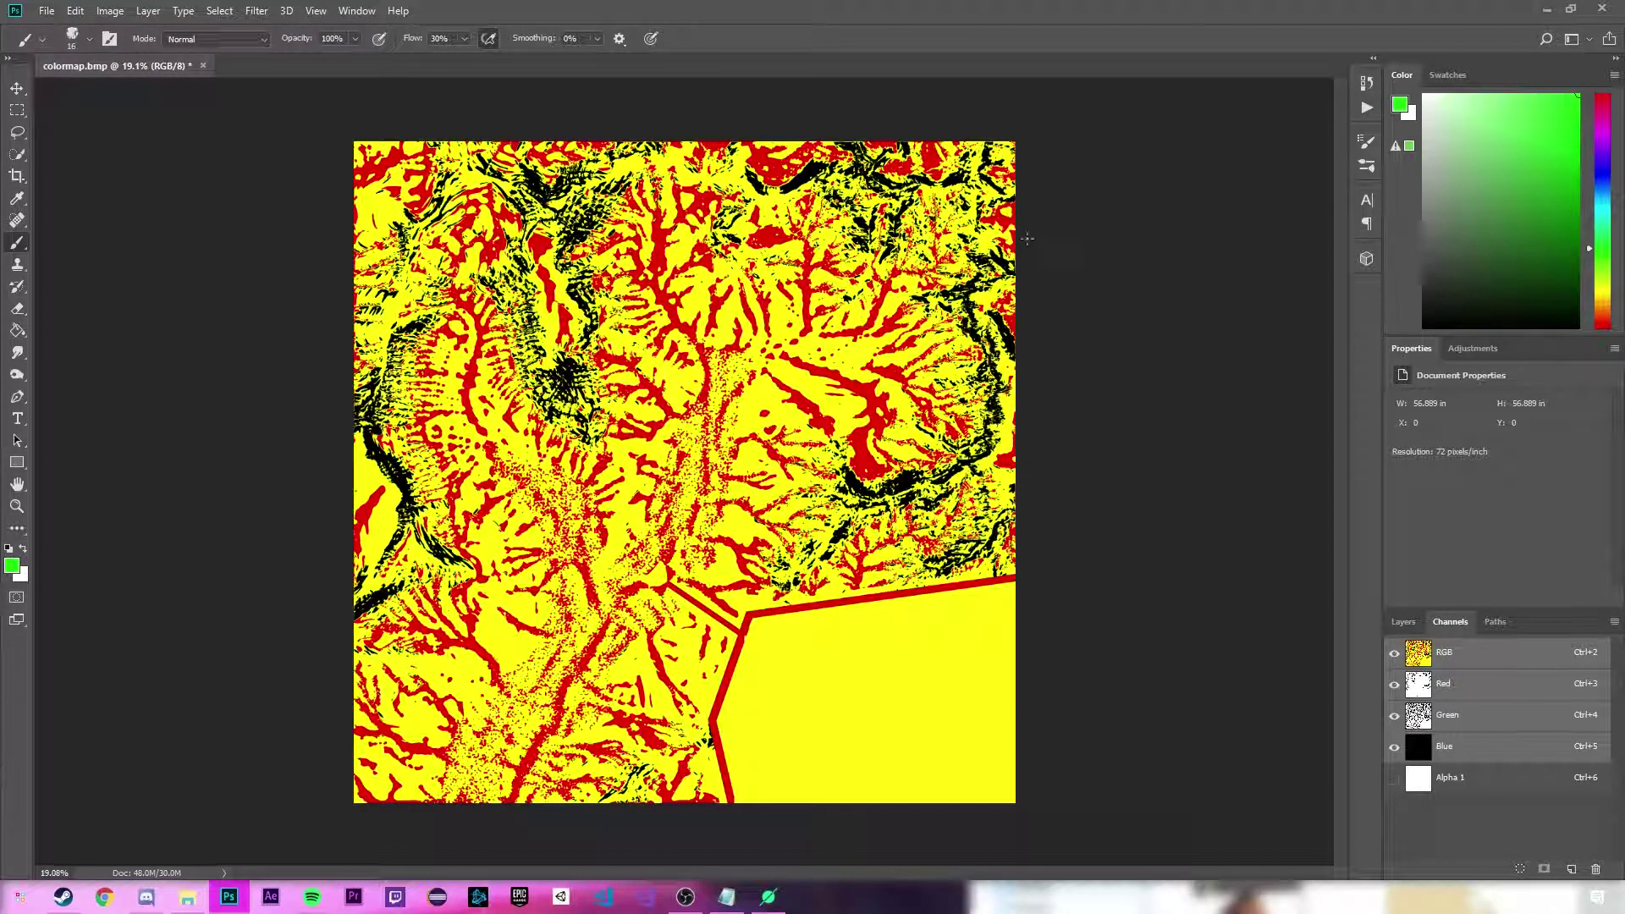
Examine the edges between the yellow, red and black areas at pixel level for stray colors, and review the whole map.
{"action": "scroll", "coordinate": [644, 314], "scroll_direction": "up", "scroll_amount": 15}
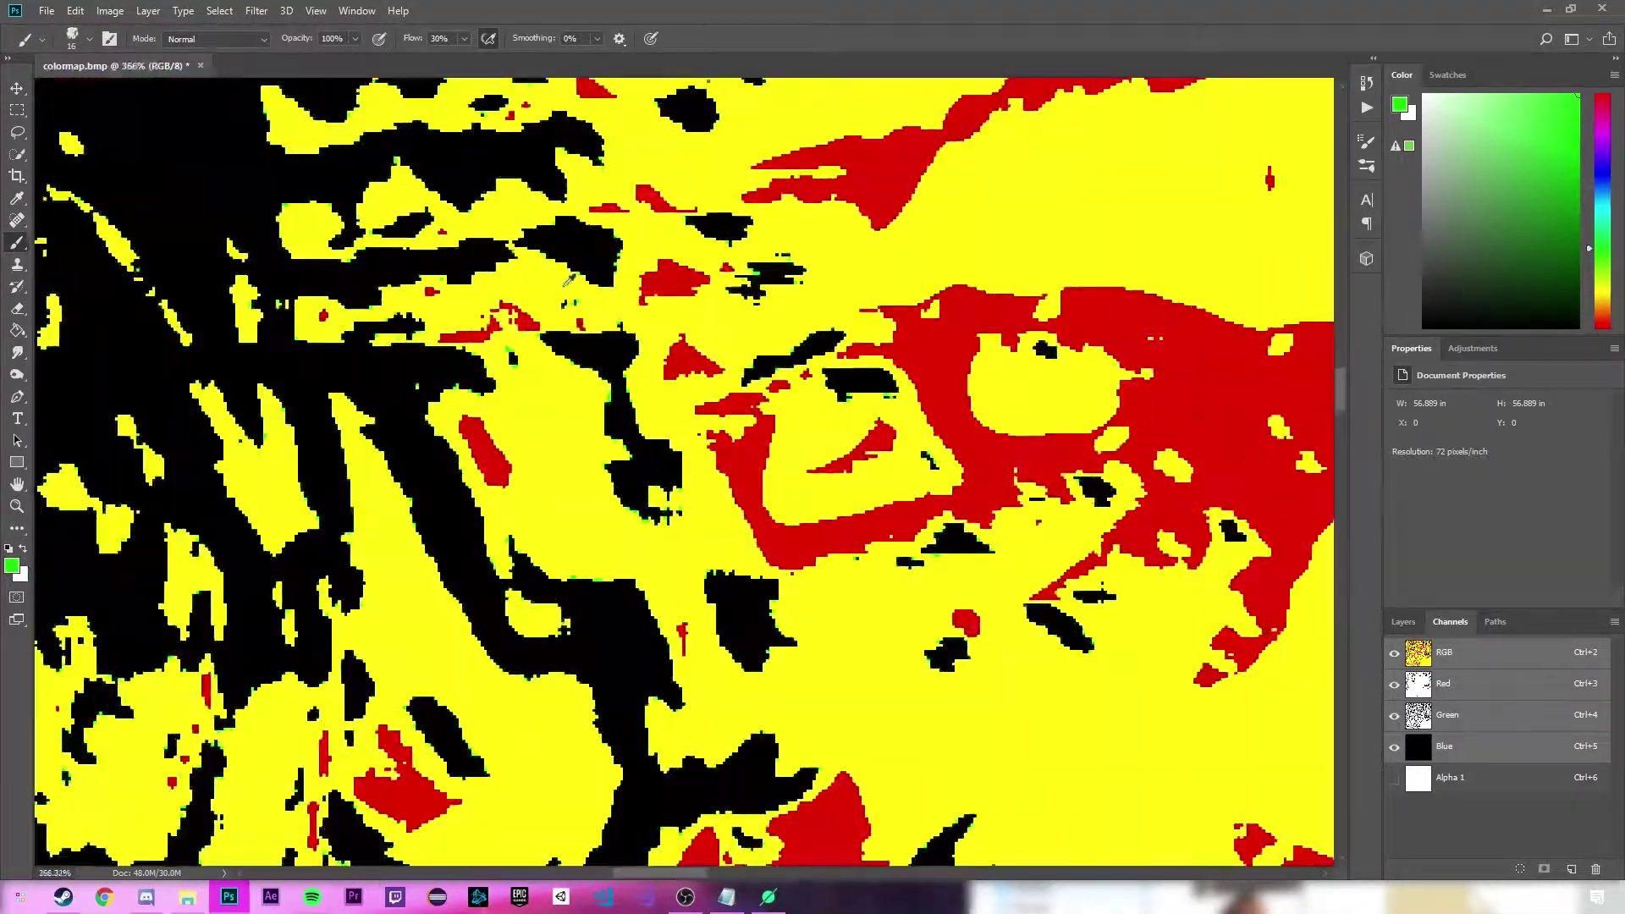
{"action": "scroll", "coordinate": [643, 314], "scroll_direction": "down", "scroll_amount": 10}
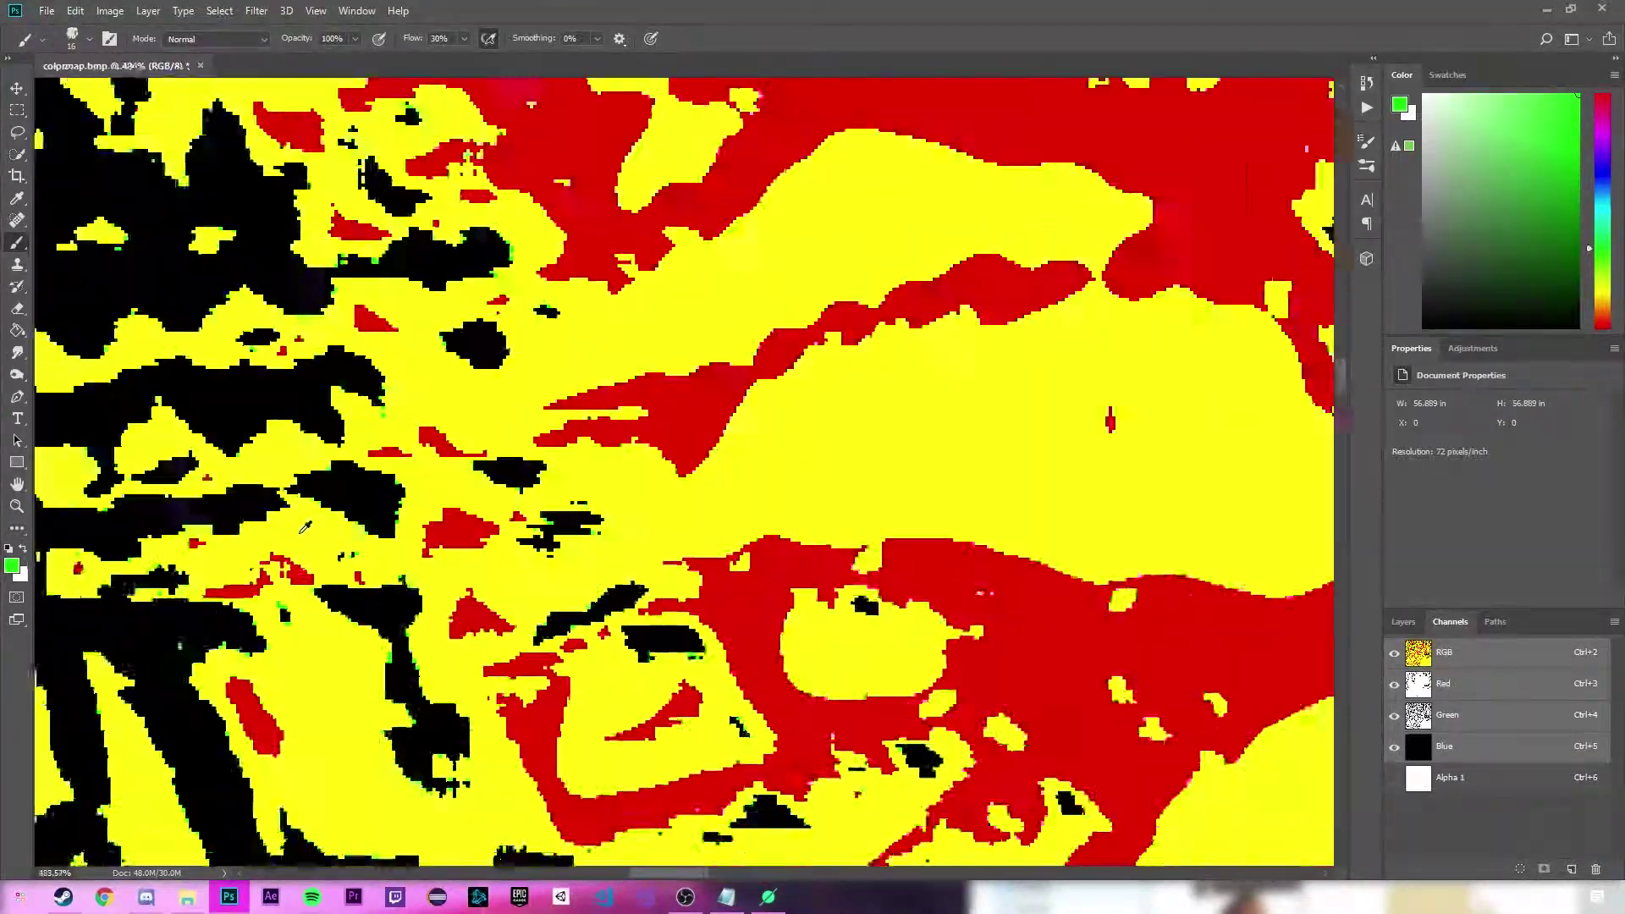
{"action": "scroll", "coordinate": [506, 279], "scroll_direction": "up", "scroll_amount": 8}
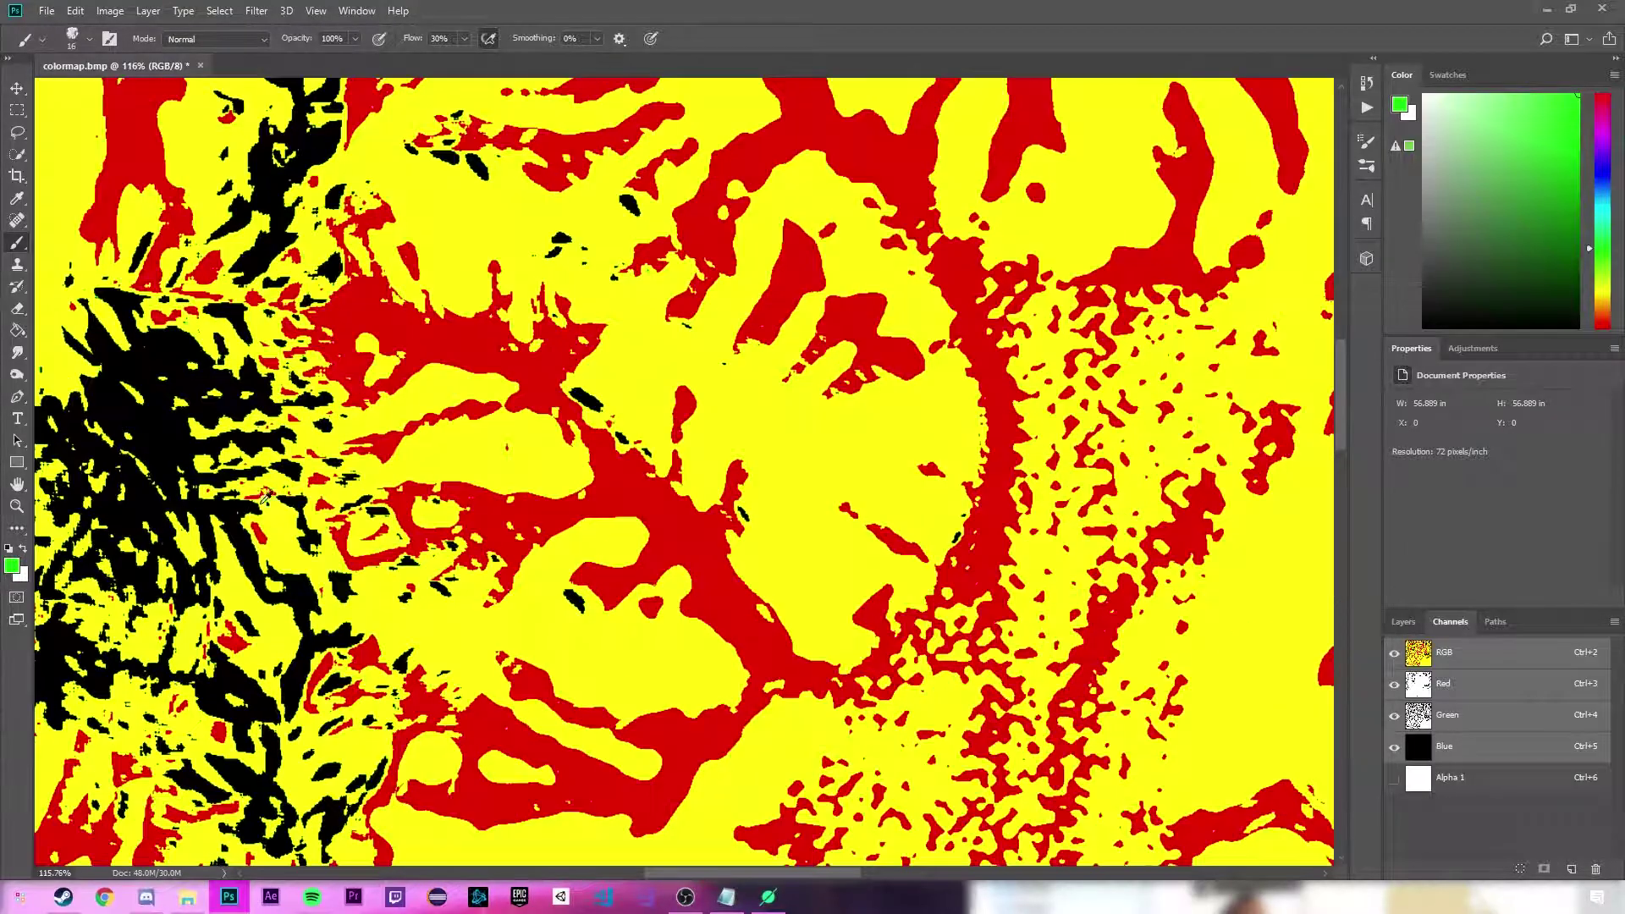
{"action": "scroll", "coordinate": [508, 339], "scroll_direction": "up", "scroll_amount": 2}
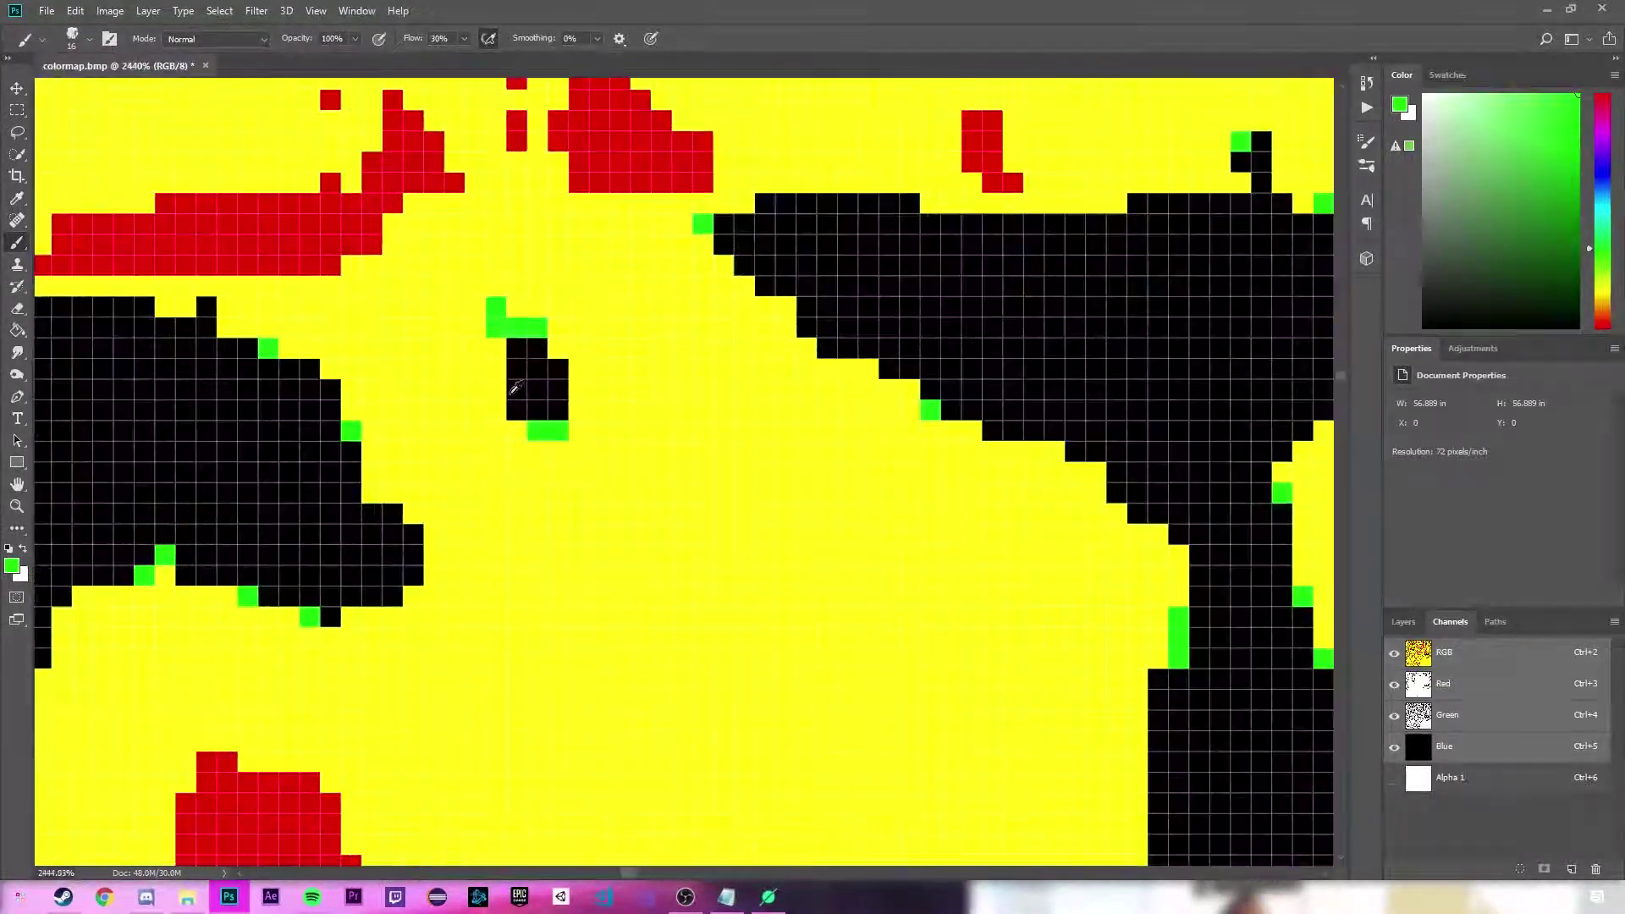
{"action": "scroll", "coordinate": [508, 340], "scroll_direction": "down", "scroll_amount": 10}
{"action": "scroll", "coordinate": [214, 308], "scroll_direction": "down", "scroll_amount": 5}
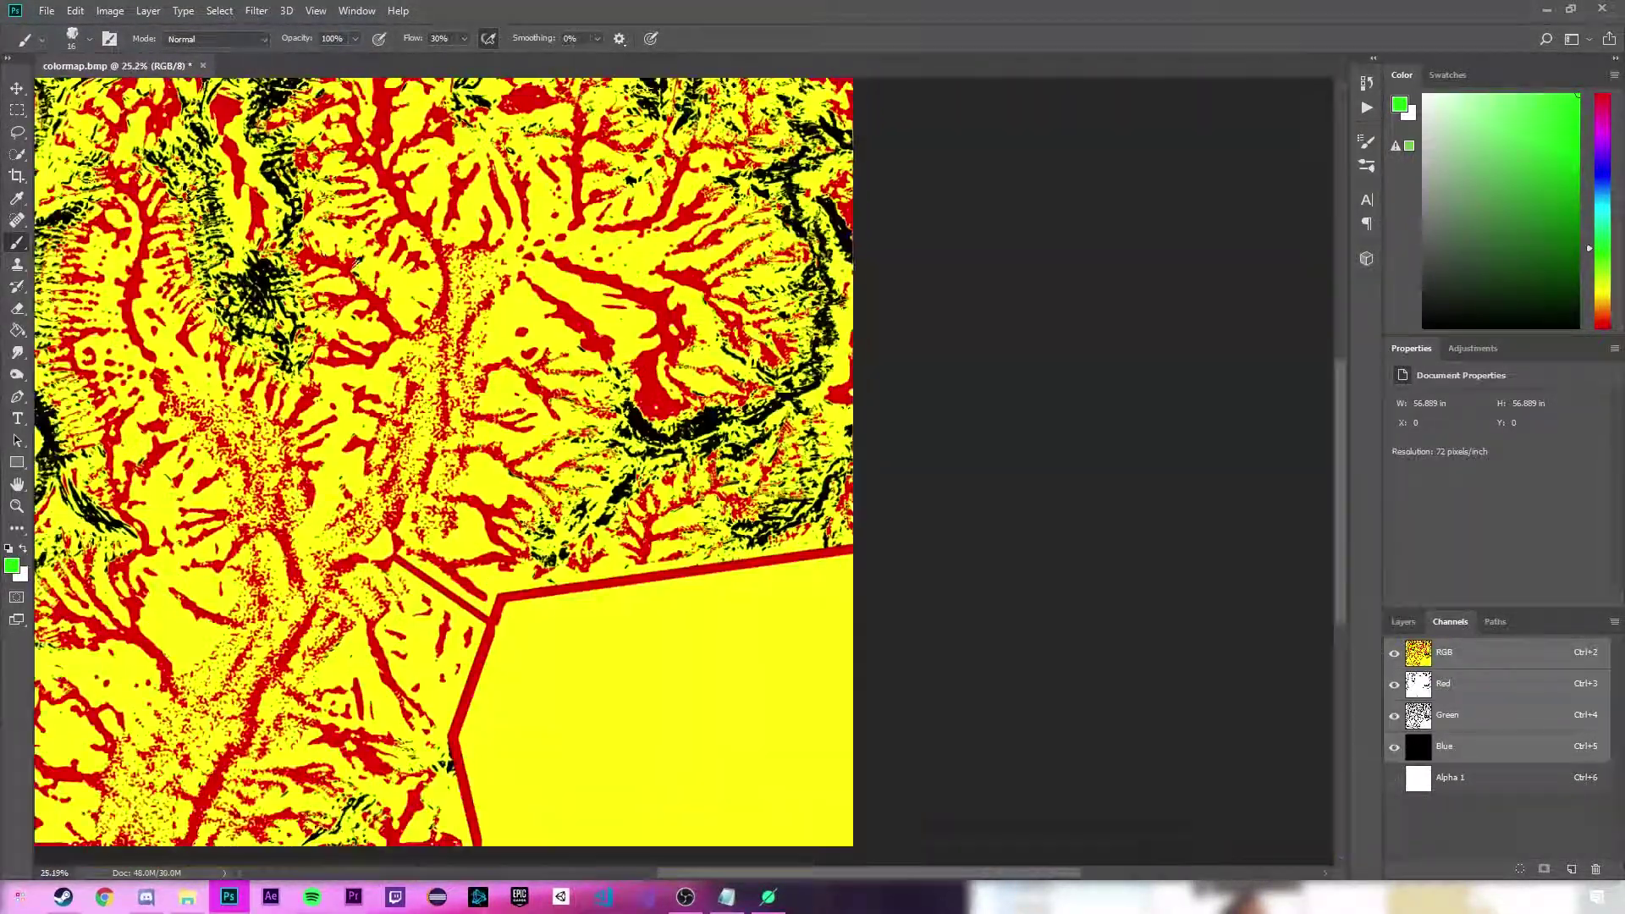
{"action": "scroll", "coordinate": [1162, 426], "scroll_direction": "up", "scroll_amount": 3}
{"action": "scroll", "coordinate": [1162, 425], "scroll_direction": "down", "scroll_amount": 3}
{"action": "scroll", "coordinate": [1162, 426], "scroll_direction": "down", "scroll_amount": 1}
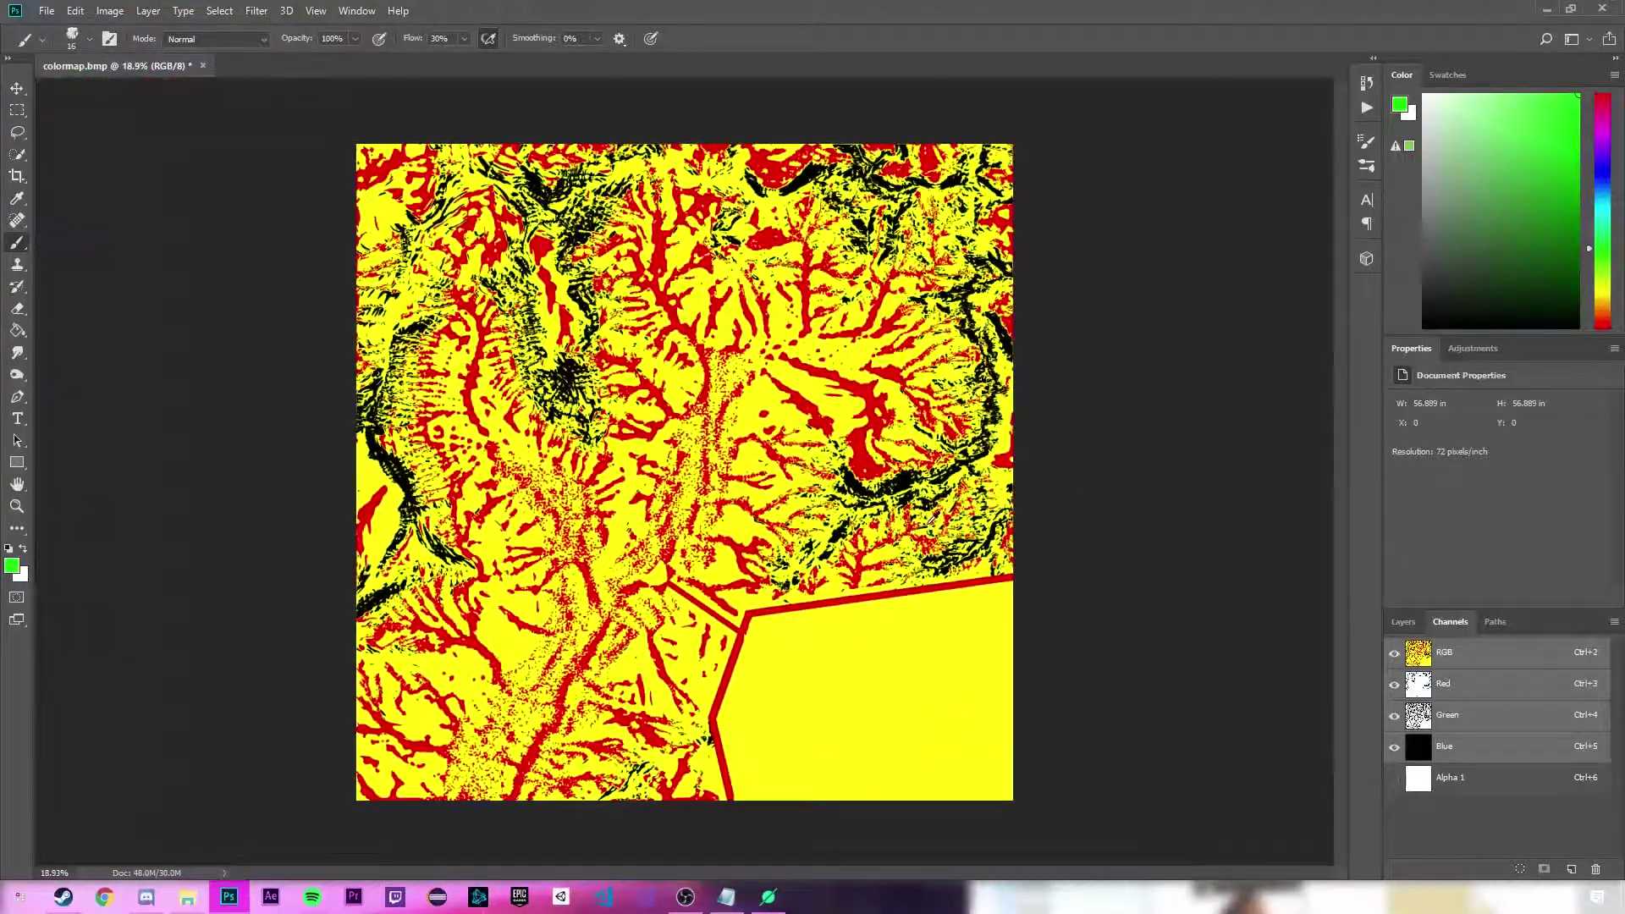
Convert the image to Indexed Color with the Exact palette and Black and White as the forced colors.
{"action": "left_click", "coordinate": [110, 10]}
{"action": "mouse_move", "coordinate": [155, 34]}
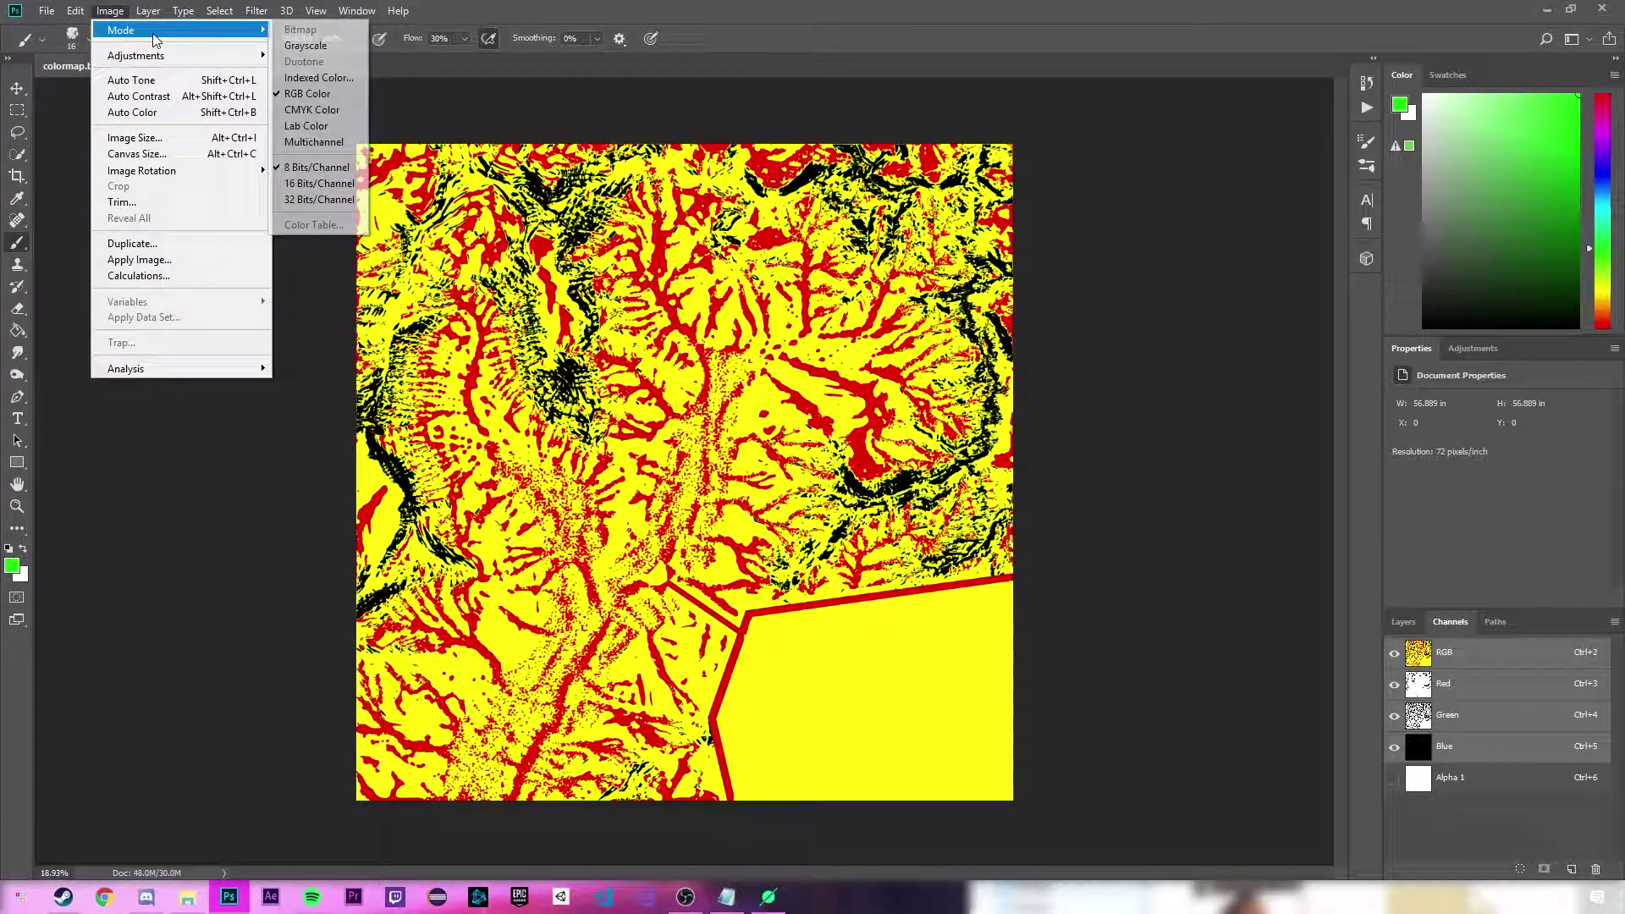
{"action": "left_click", "coordinate": [319, 77]}
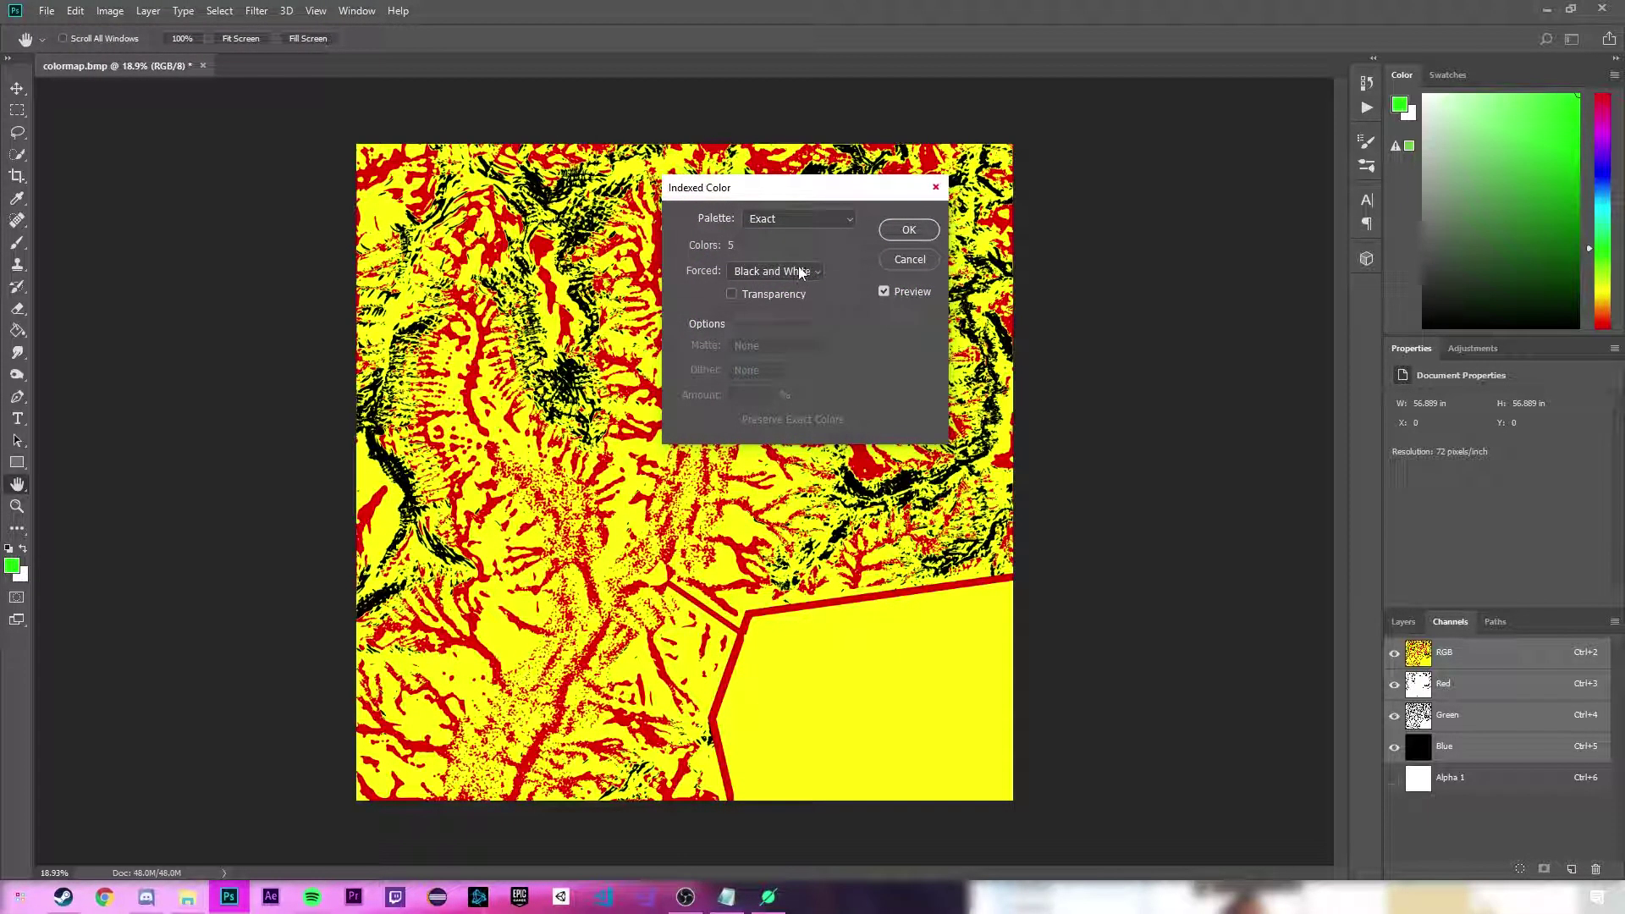
{"action": "left_click", "coordinate": [833, 216]}
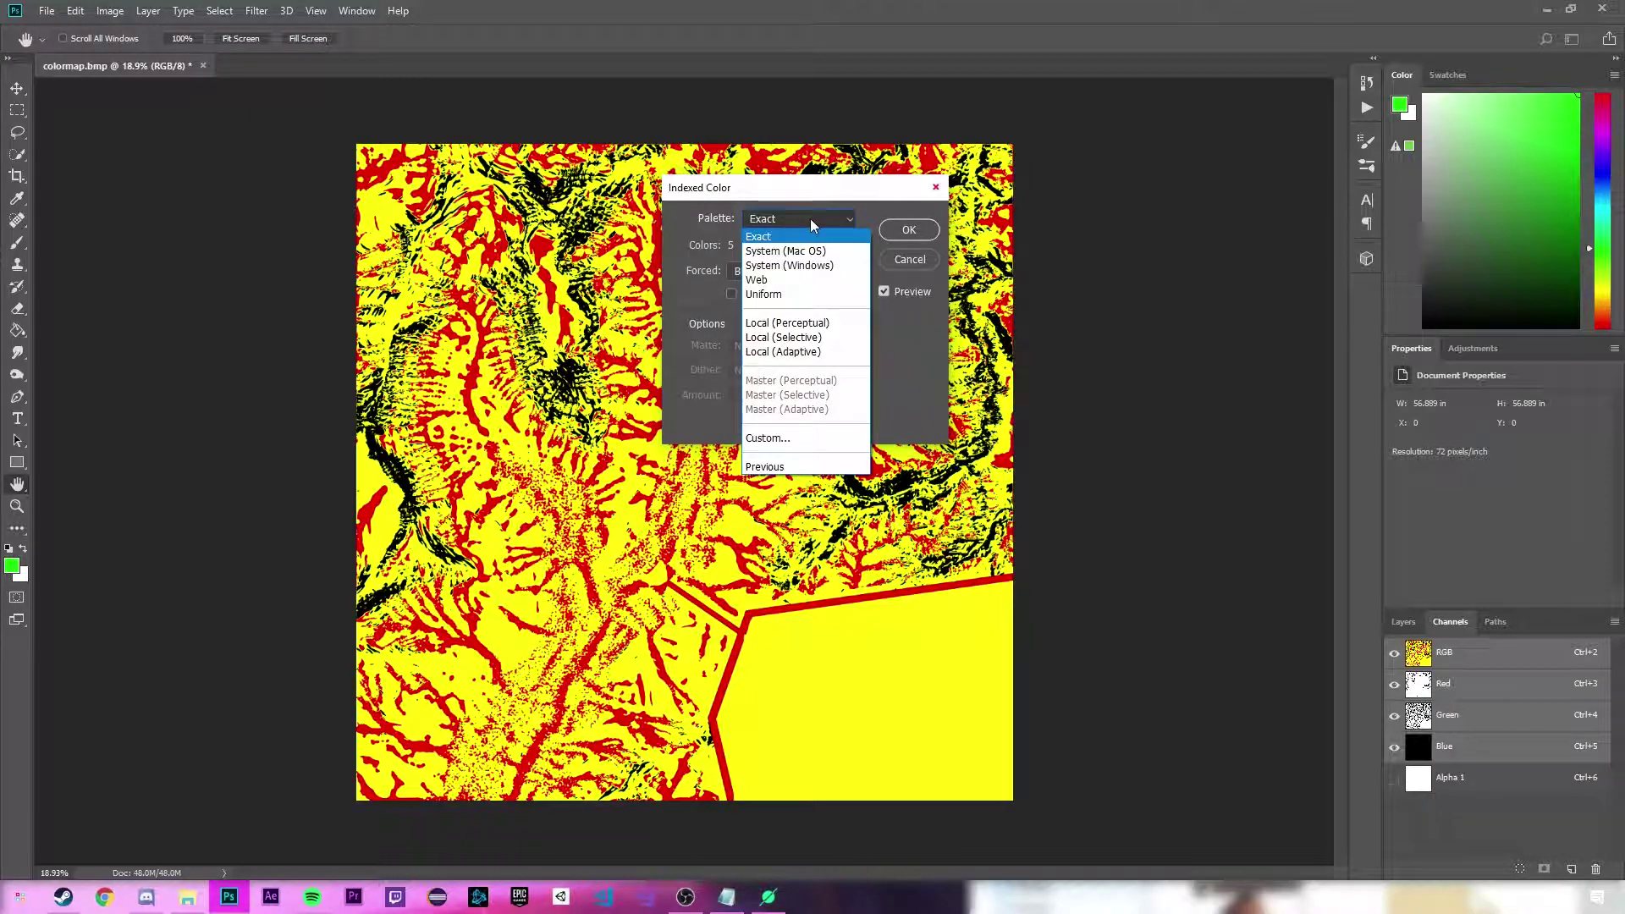
{"action": "left_click", "coordinate": [821, 225]}
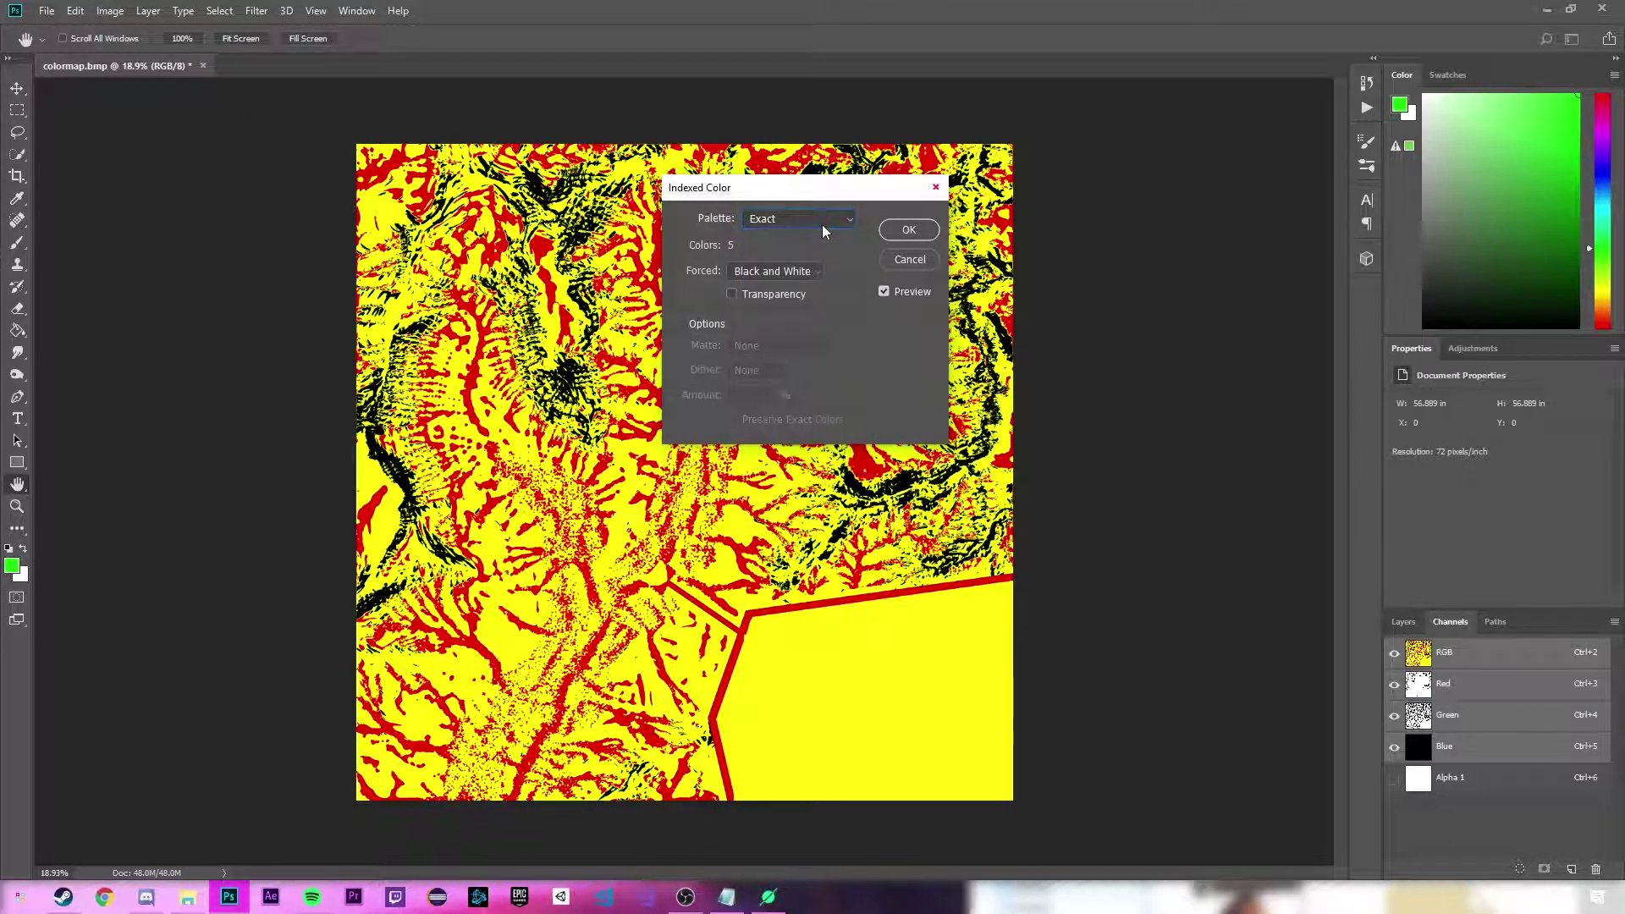
{"action": "left_click", "coordinate": [897, 232]}
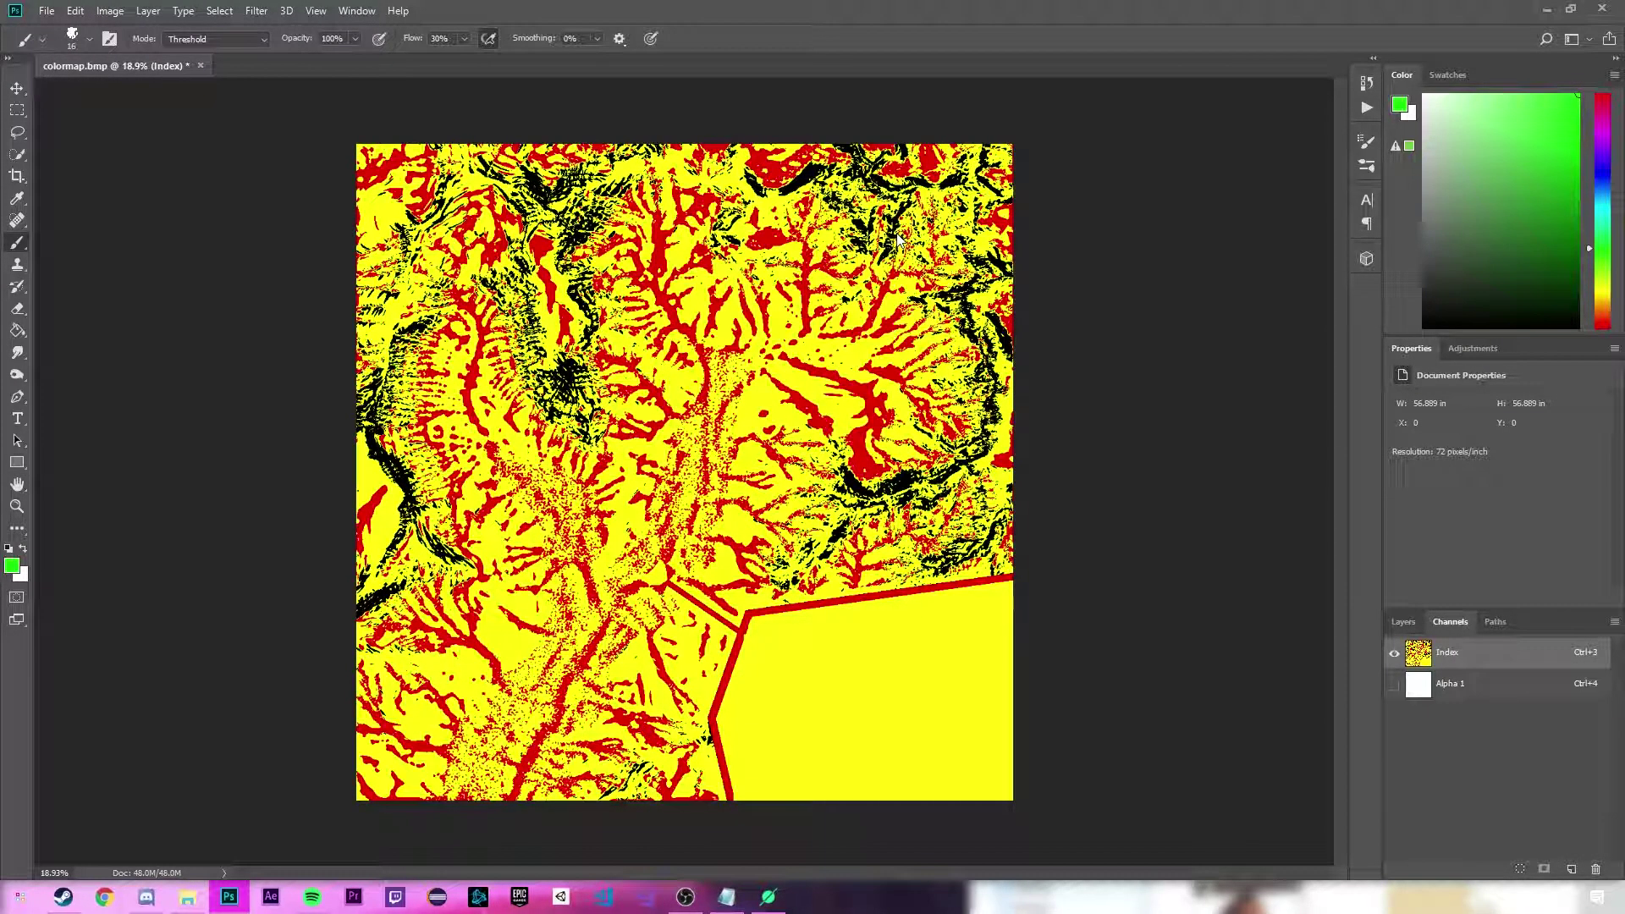
Open the indexed image's color table and move its window clear of the map.
{"action": "left_click", "coordinate": [110, 11]}
{"action": "mouse_move", "coordinate": [127, 30]}
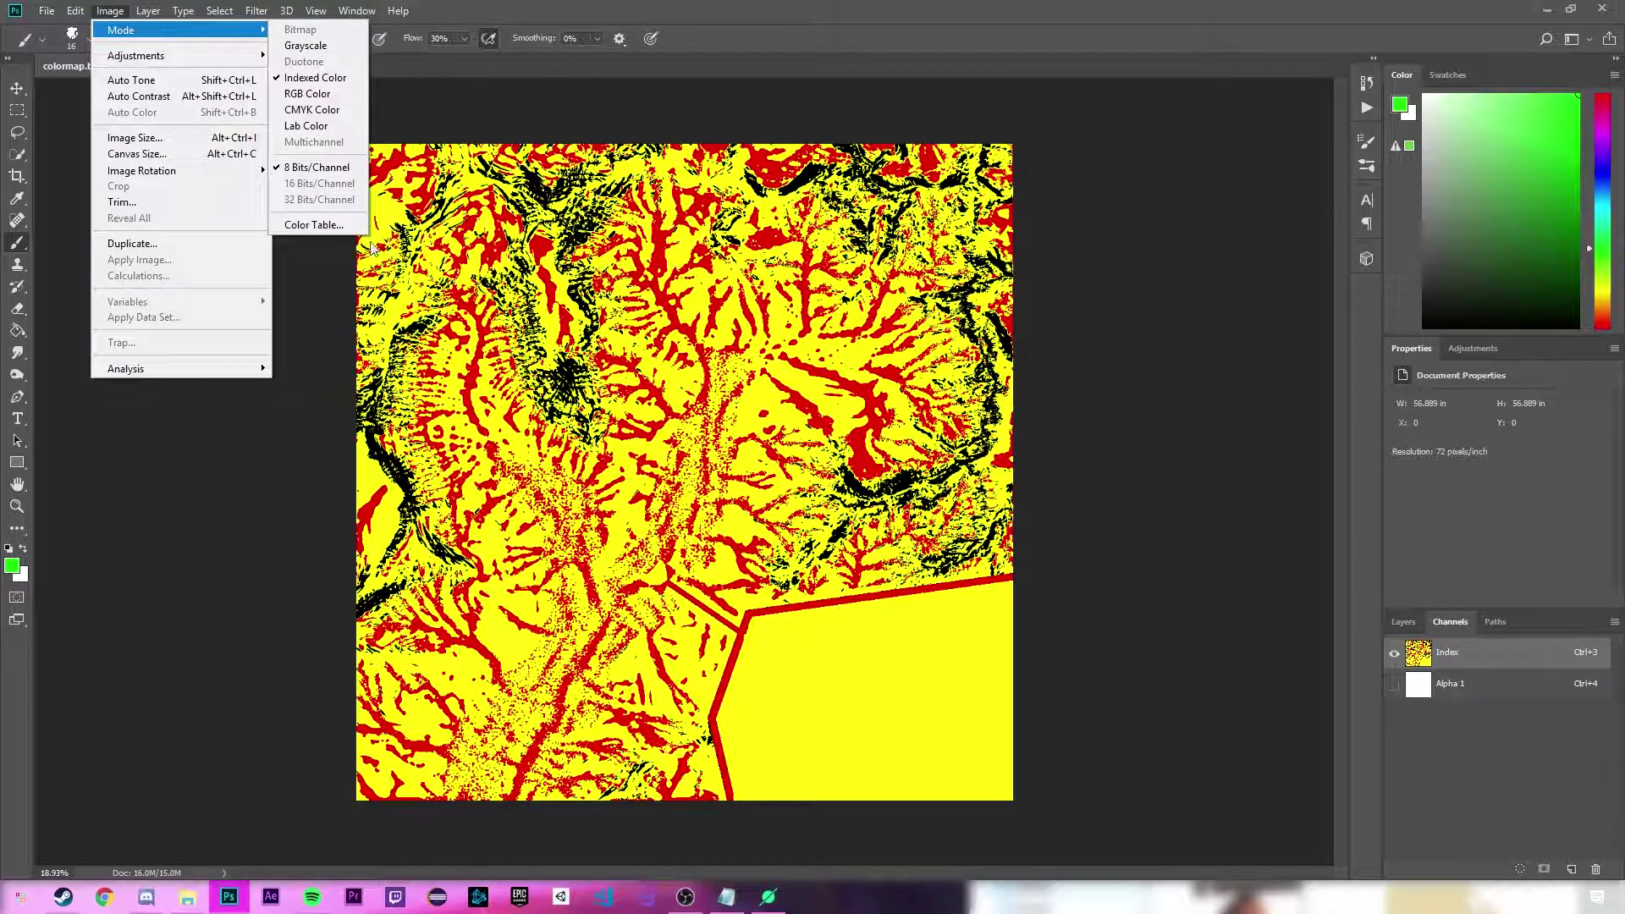
{"action": "left_click", "coordinate": [315, 225]}
{"action": "left_click_drag", "start_coordinate": [793, 183], "coordinate": [1198, 255]}
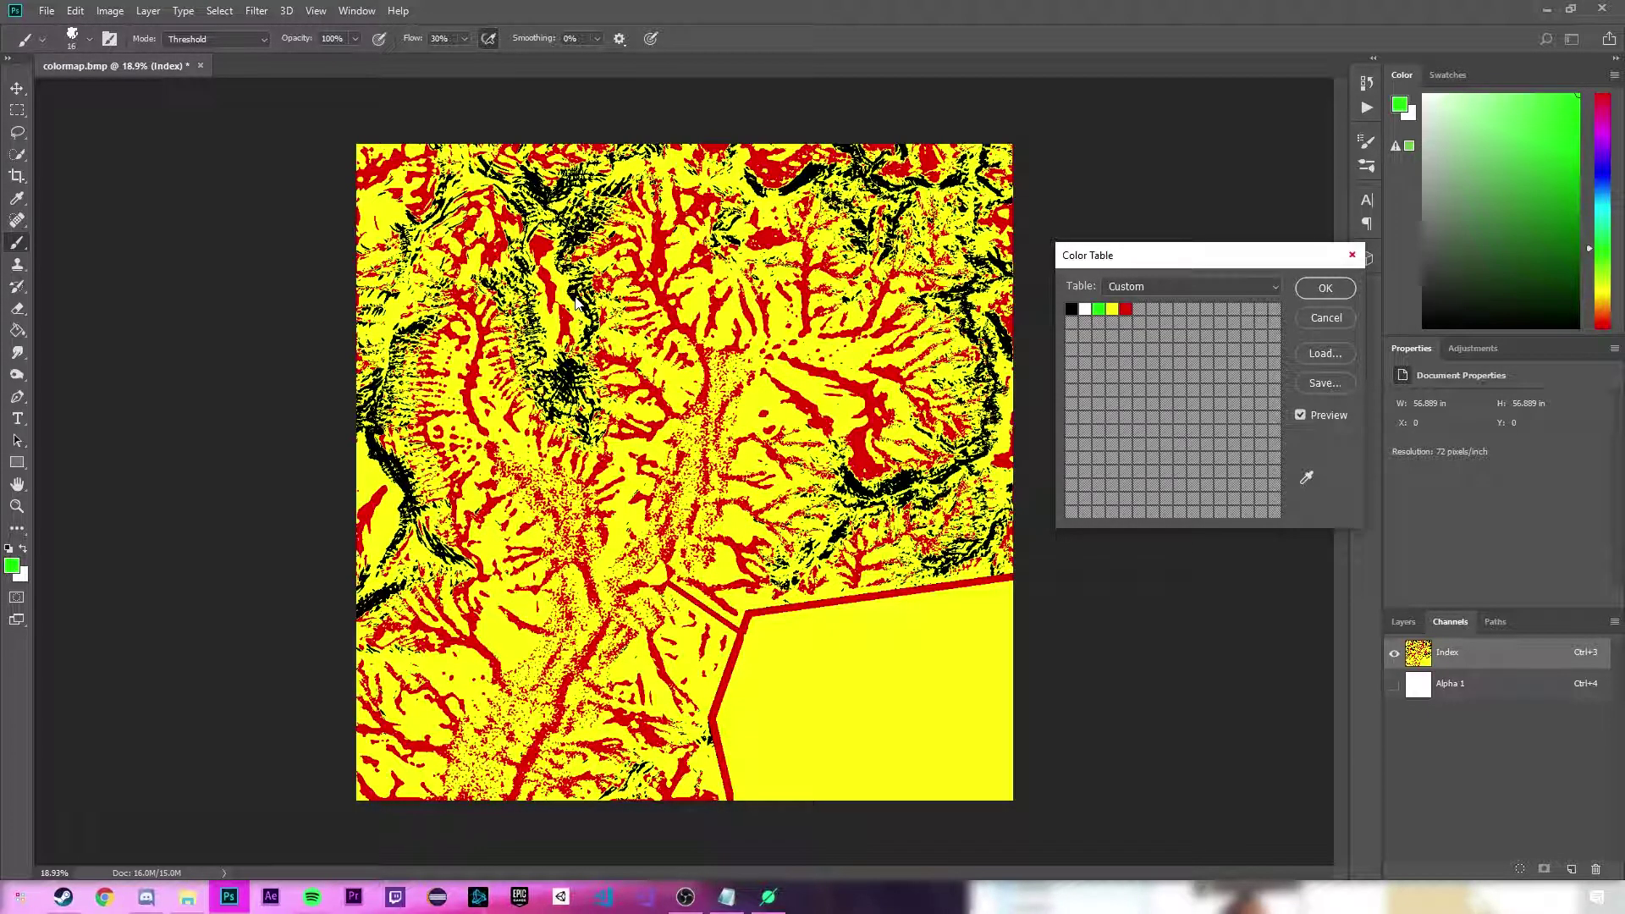
Inspect the green color table entry without changing it, and examine the pixels around the black areas up close.
{"action": "left_click", "coordinate": [1097, 311]}
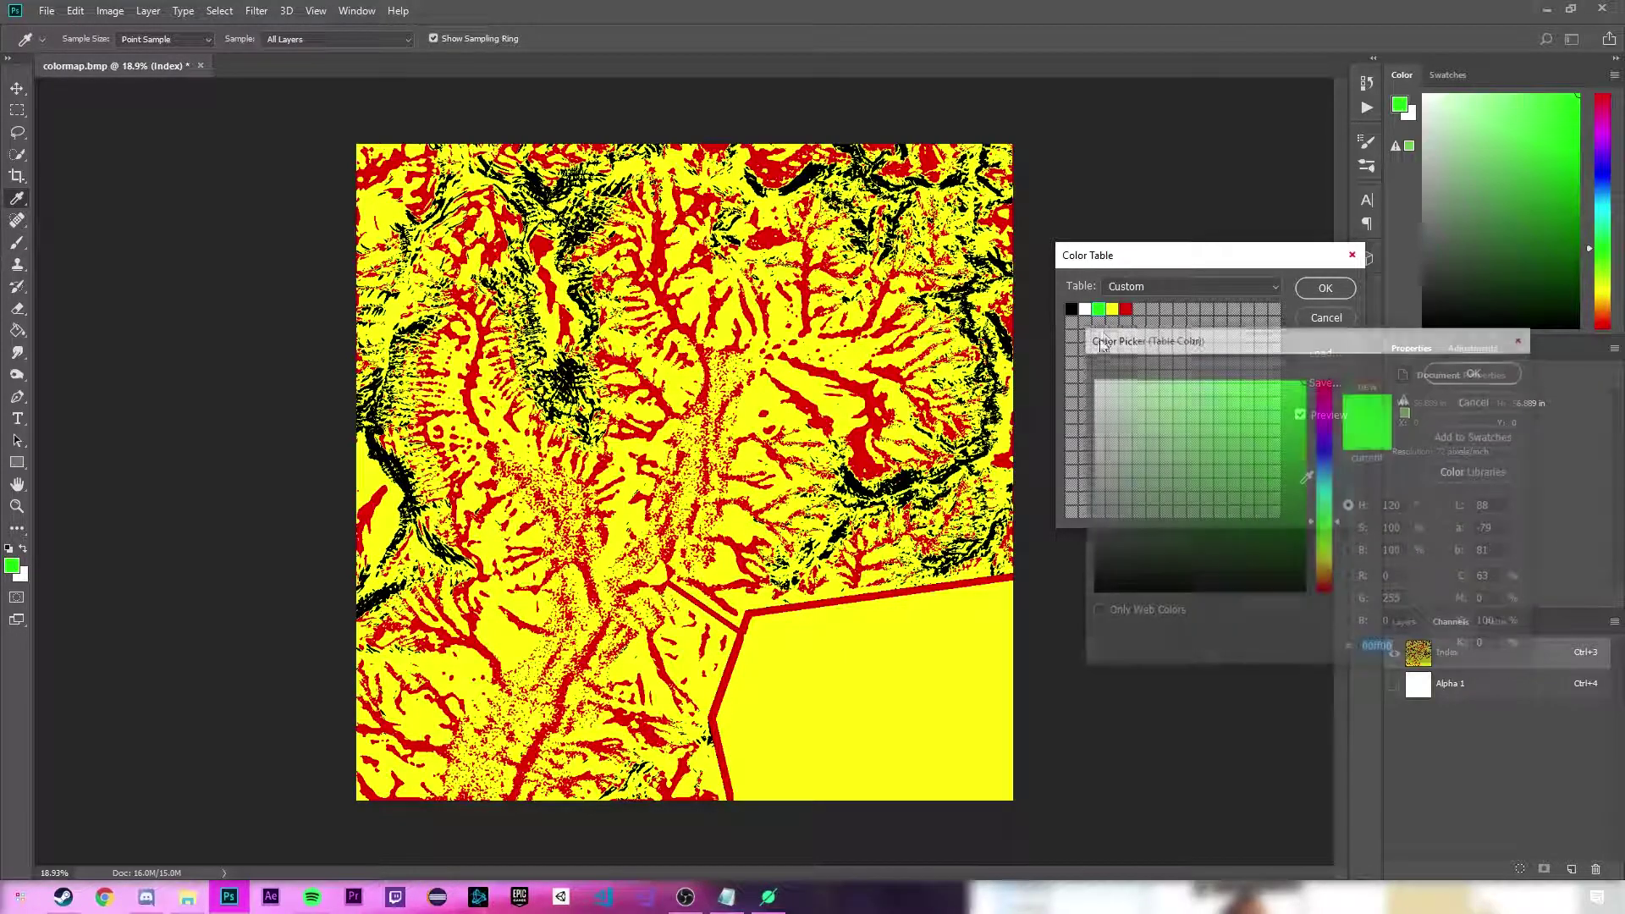
{"action": "mouse_move", "coordinate": [1234, 344]}
{"action": "left_mouse_down"}
{"action": "mouse_move", "coordinate": [1112, 341]}
{"action": "mouse_move", "coordinate": [992, 380]}
{"action": "left_mouse_up"}
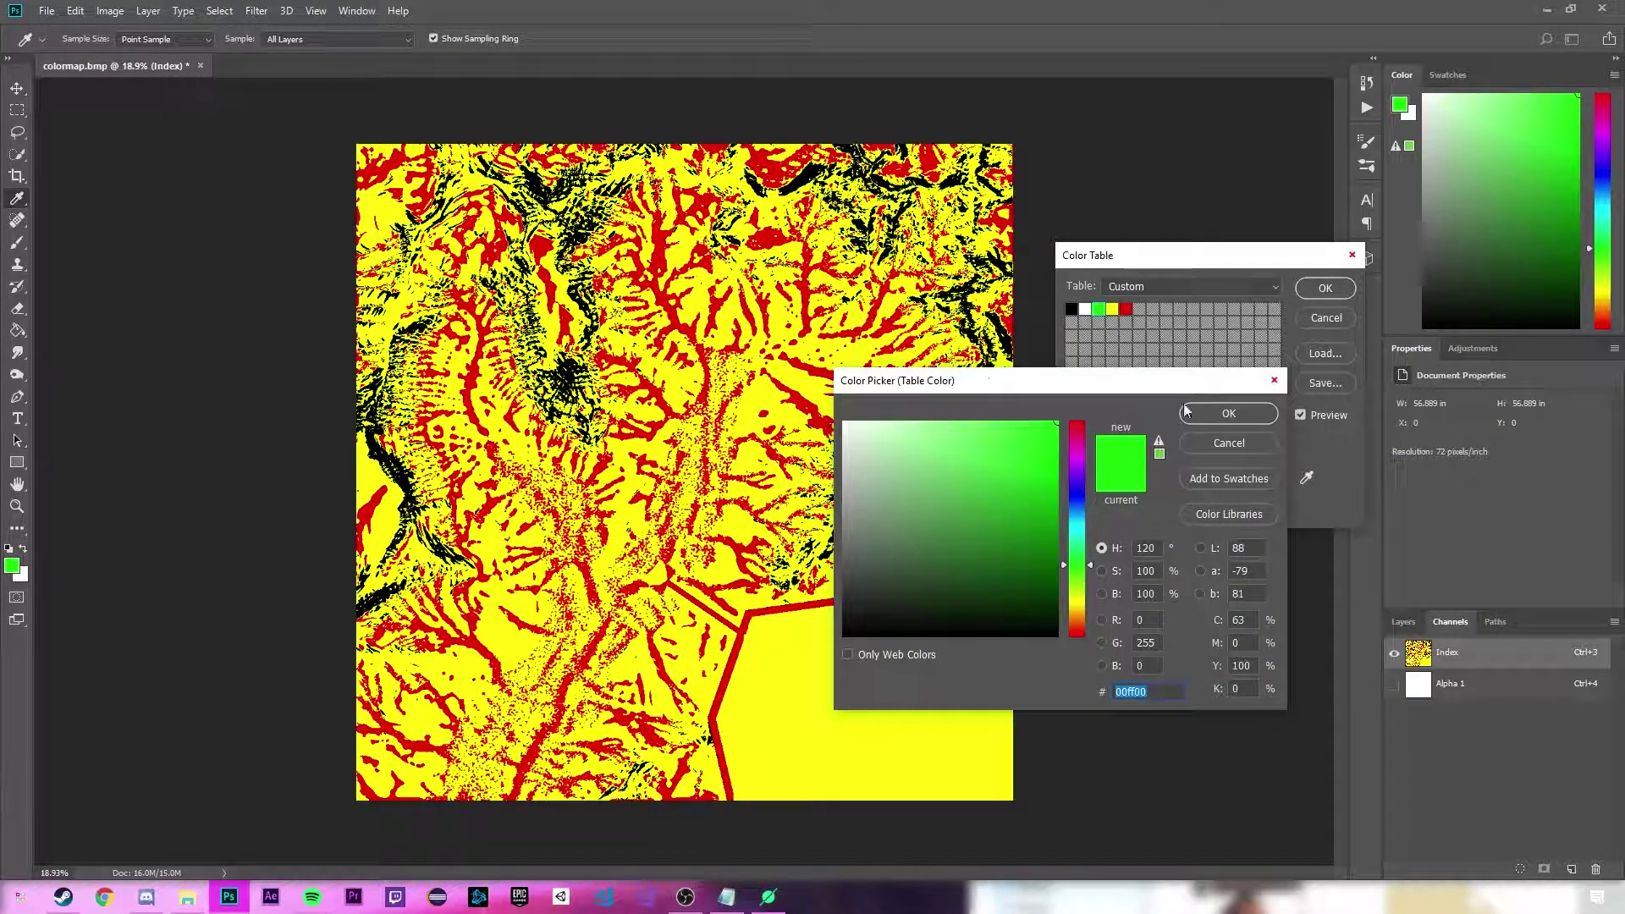
{"action": "left_click", "coordinate": [1232, 446]}
{"action": "scroll", "coordinate": [532, 455], "scroll_direction": "up", "scroll_amount": 15}
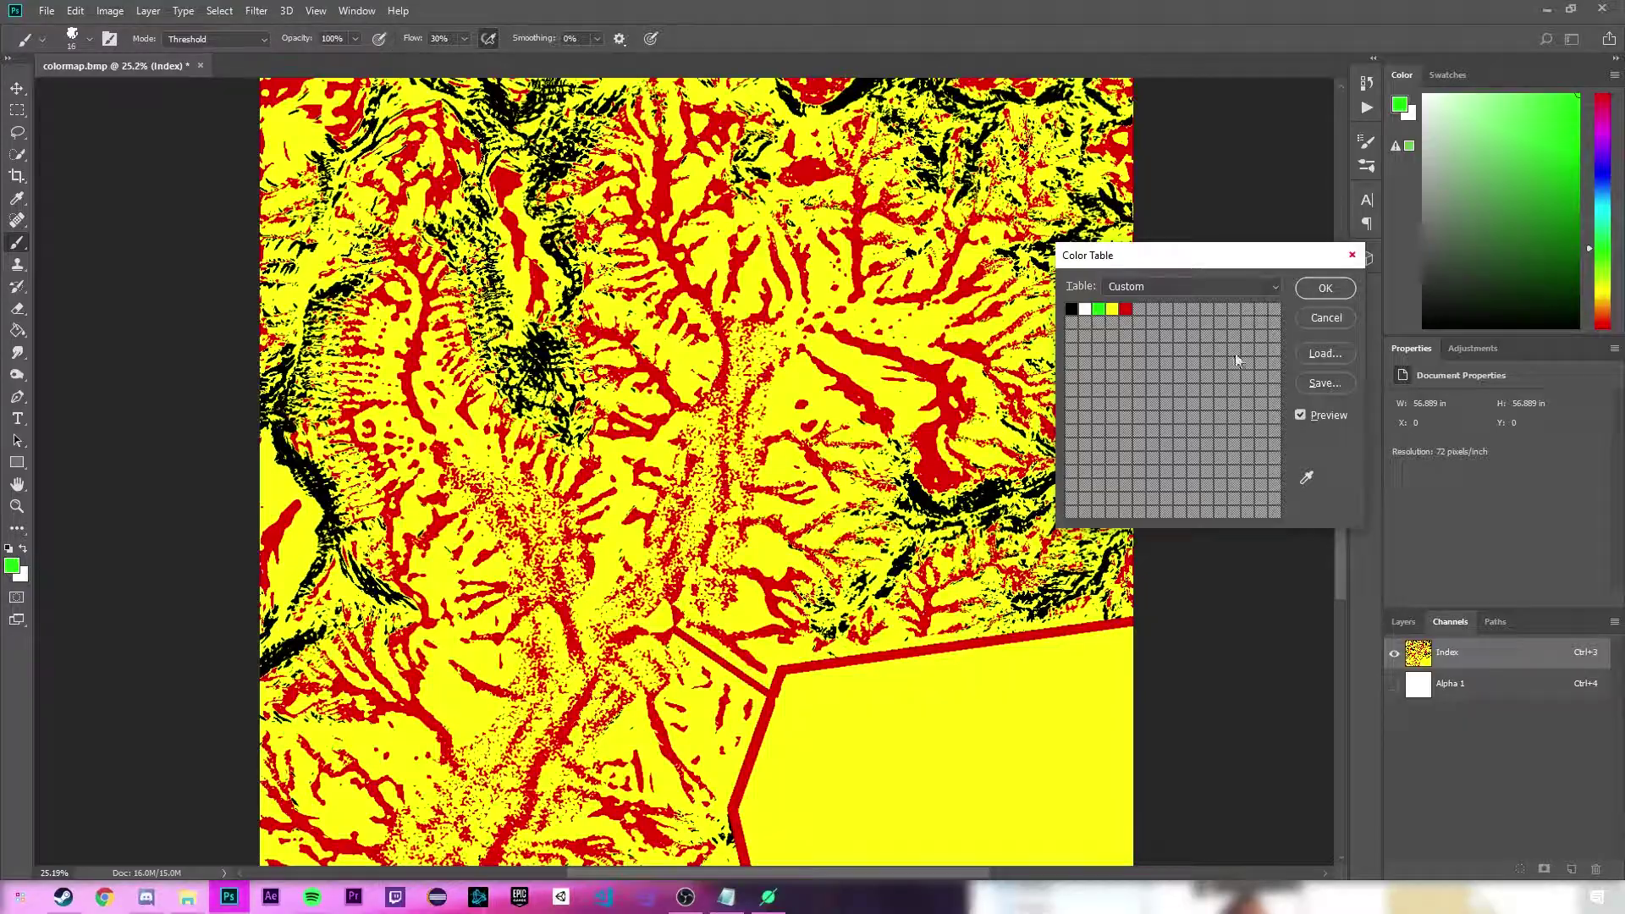
{"action": "scroll", "coordinate": [531, 455], "scroll_direction": "up", "scroll_amount": 7}
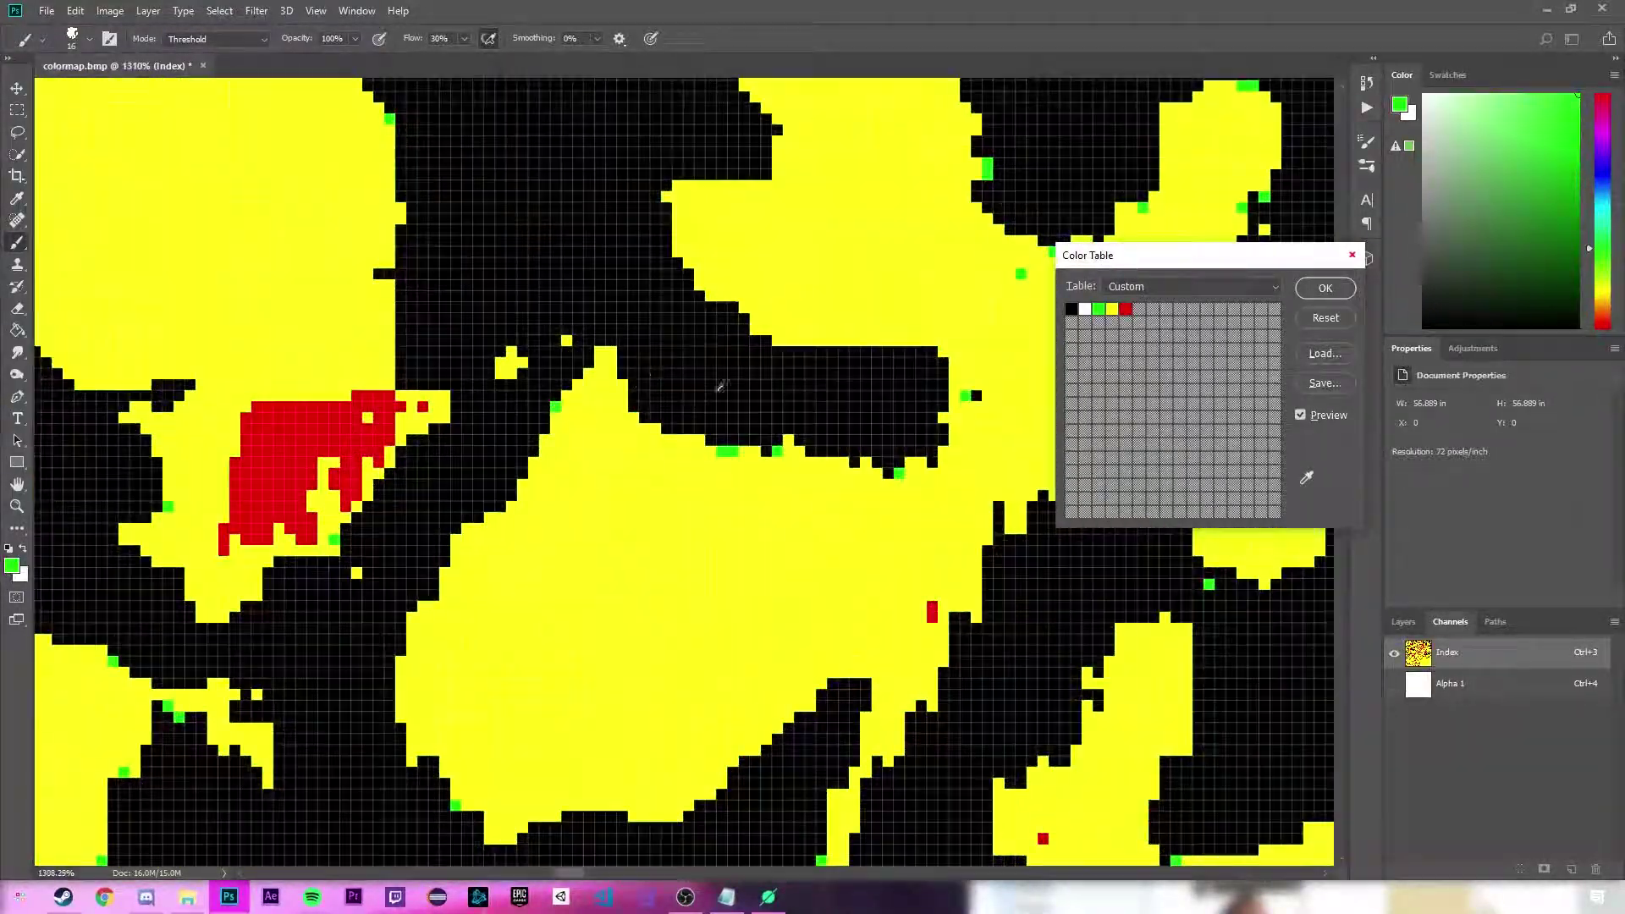
{"action": "scroll", "coordinate": [1088, 660], "scroll_direction": "down", "scroll_amount": 7}
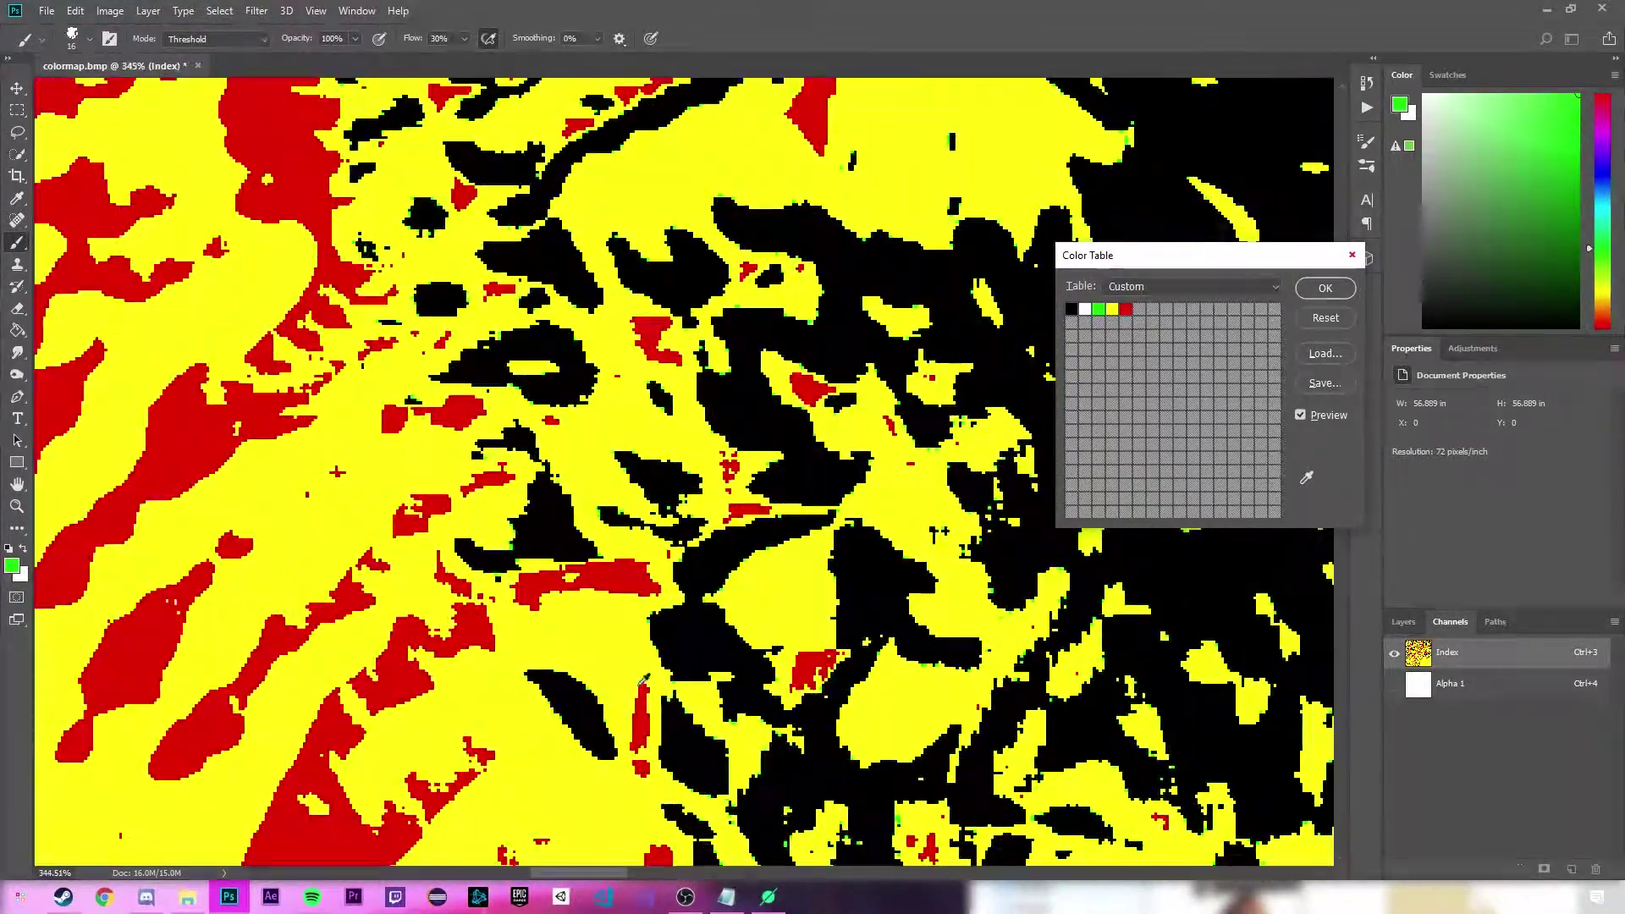
{"action": "scroll", "coordinate": [503, 531], "scroll_direction": "up", "scroll_amount": 6}
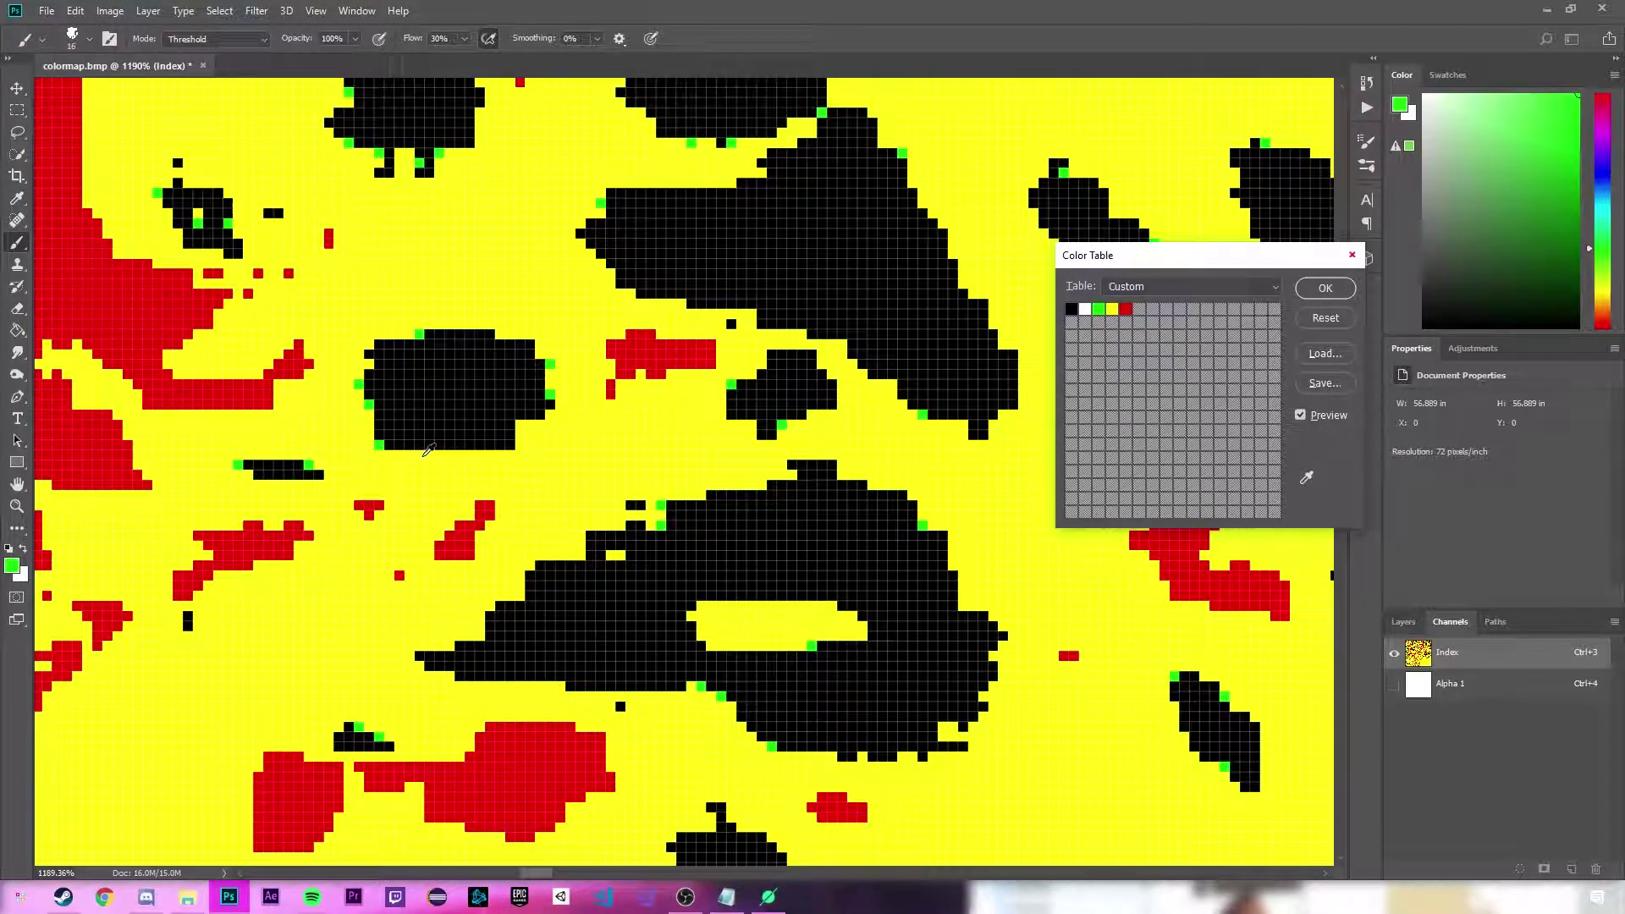
{"action": "scroll", "coordinate": [503, 531], "scroll_direction": "down", "scroll_amount": 7}
Compare the color values of the green and black color table entries without changing either.
{"action": "left_click", "coordinate": [1102, 310]}
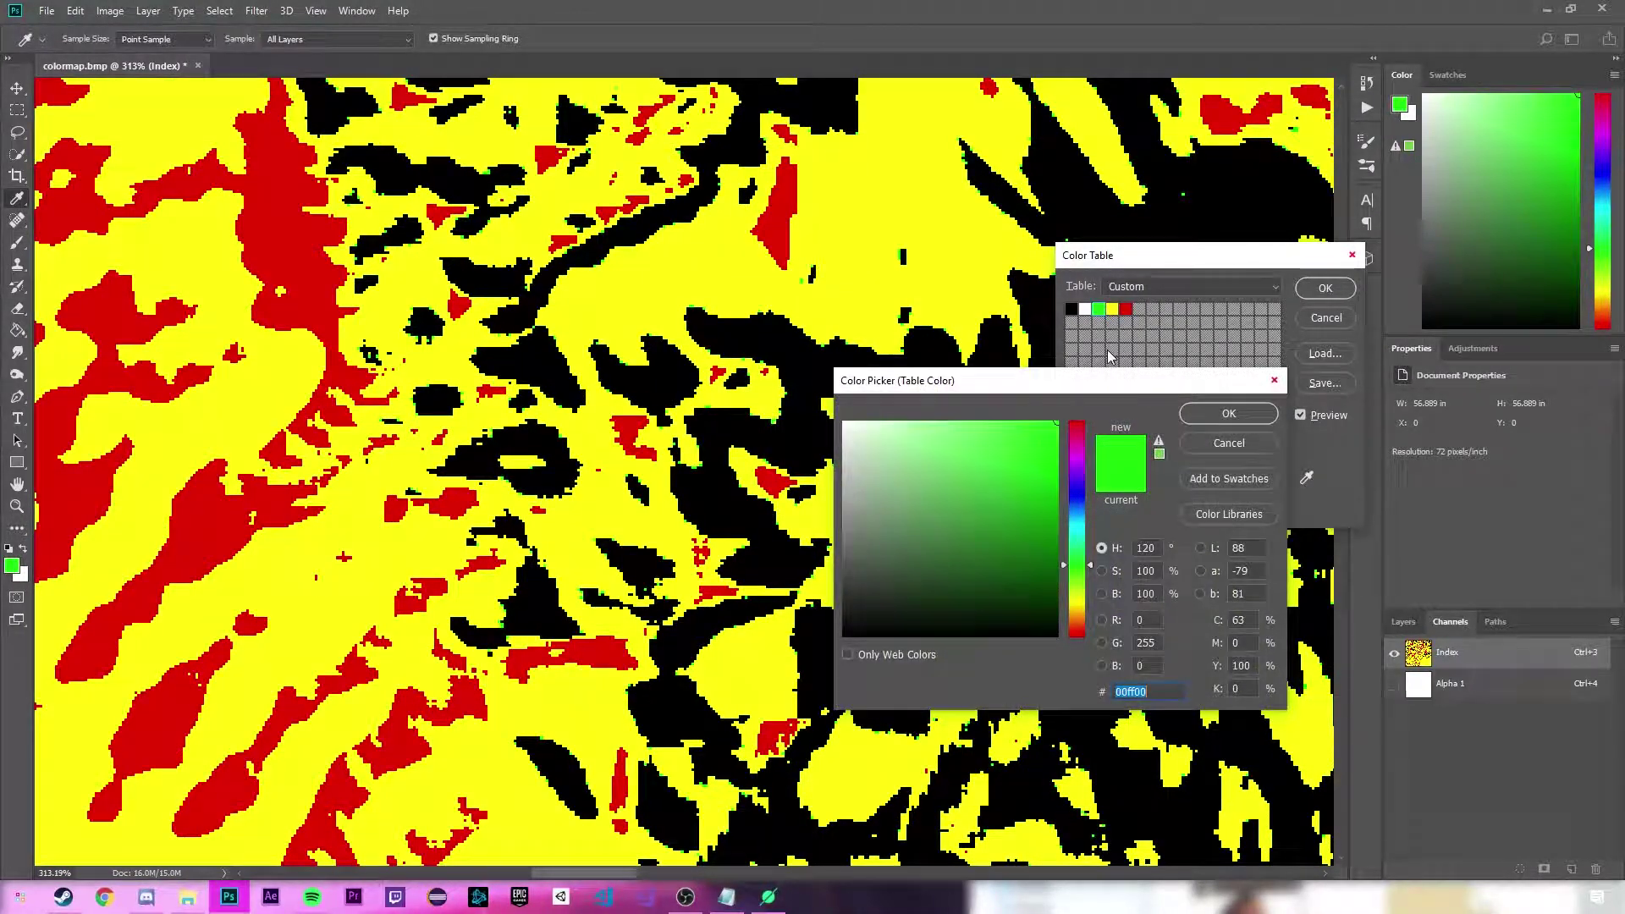
{"action": "left_click", "coordinate": [1254, 444]}
{"action": "left_click", "coordinate": [1072, 310]}
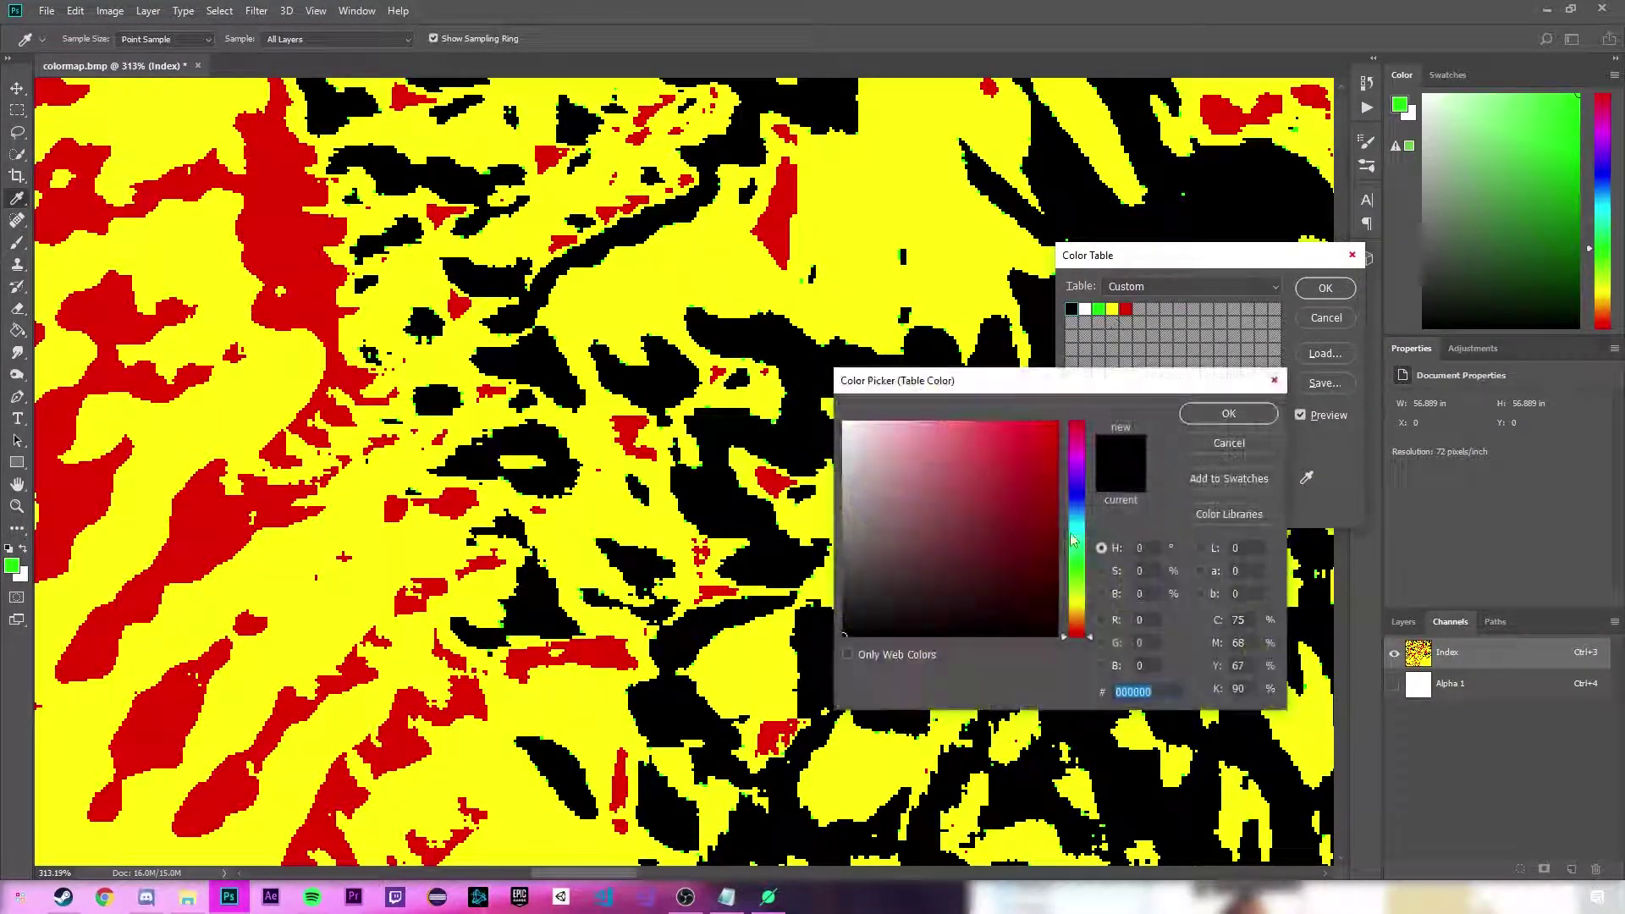
{"action": "left_click", "coordinate": [1254, 443]}
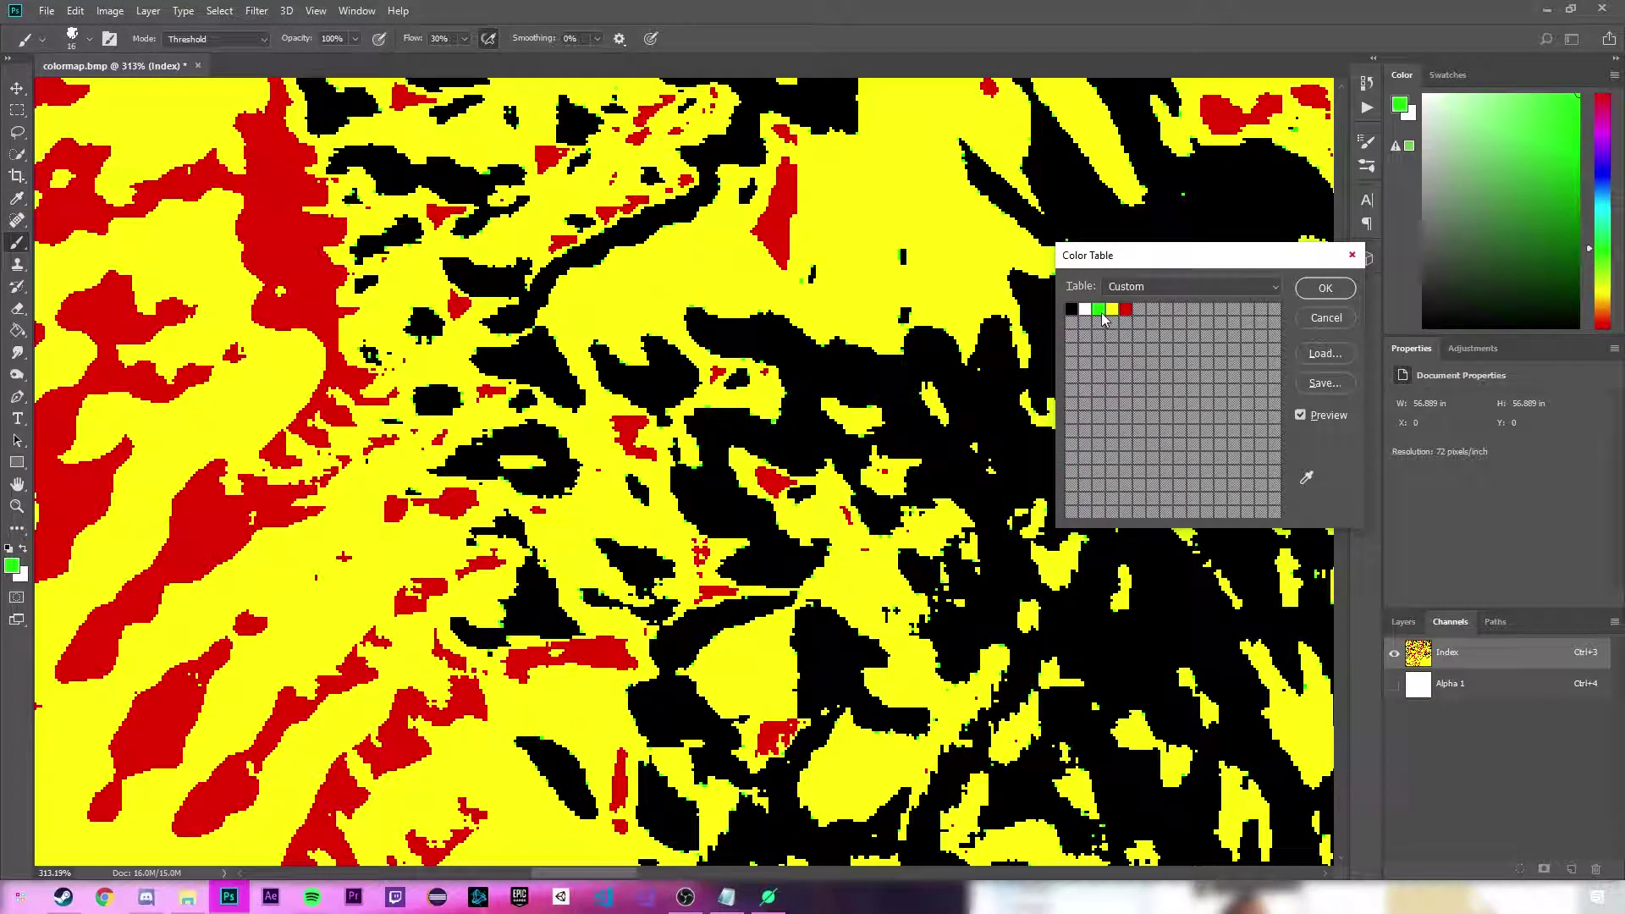
Turn the green color table entry black by setting its G value to 0, and check the black areas' edges.
{"action": "left_click", "coordinate": [1102, 310]}
{"action": "type", "text": "0"}
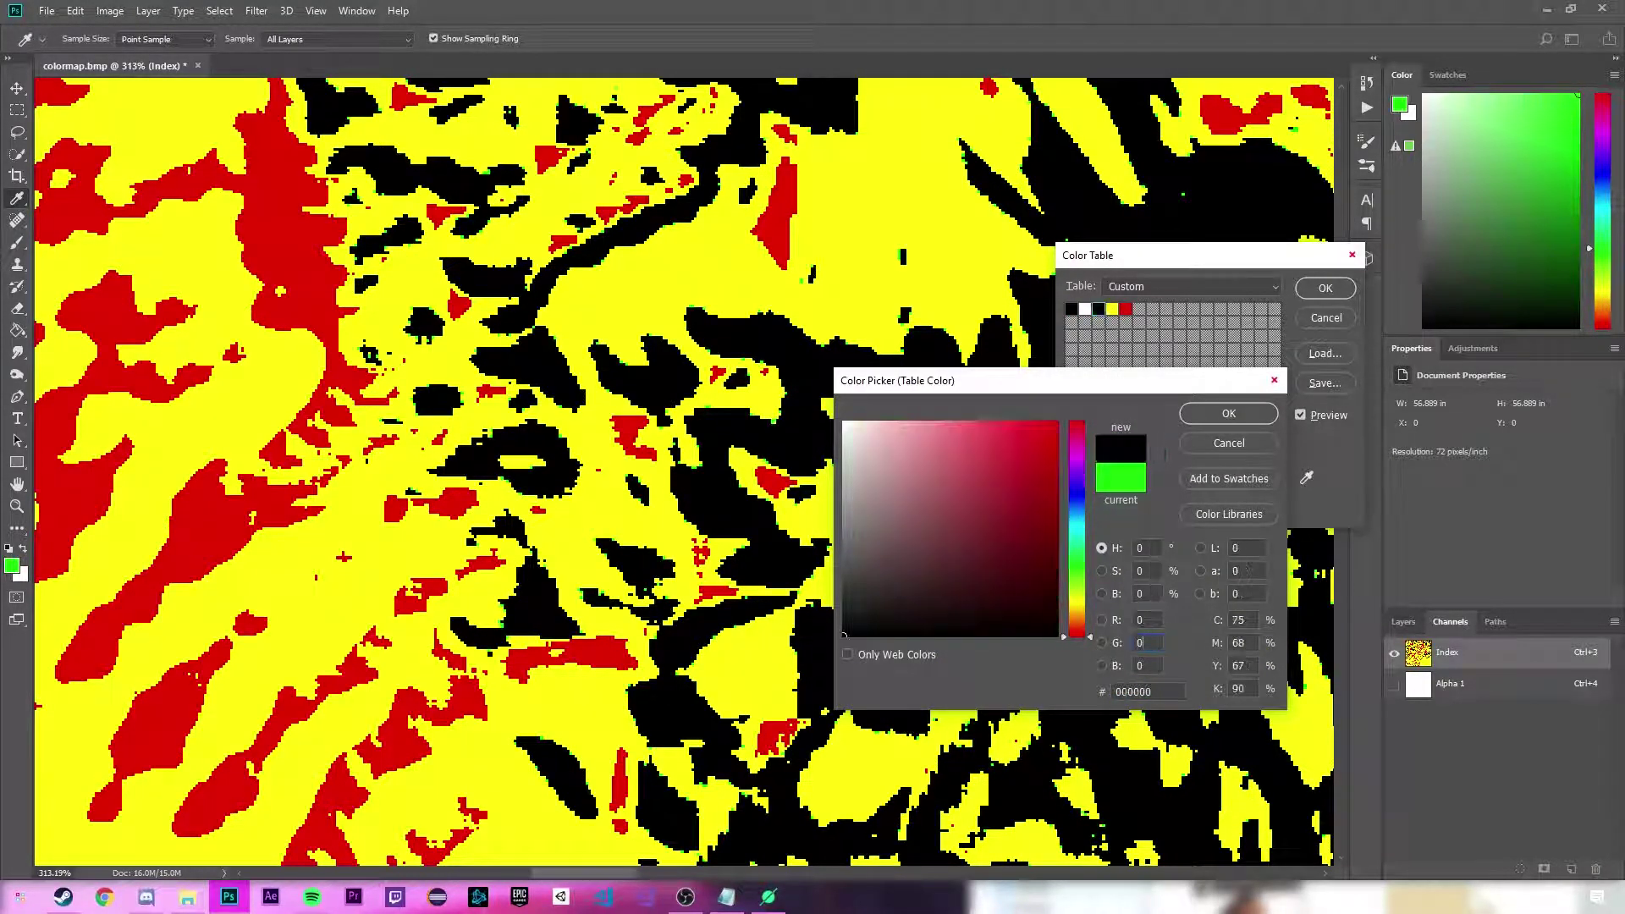
{"action": "left_click", "coordinate": [1229, 414]}
{"action": "scroll", "coordinate": [537, 464], "scroll_direction": "up", "scroll_amount": 5}
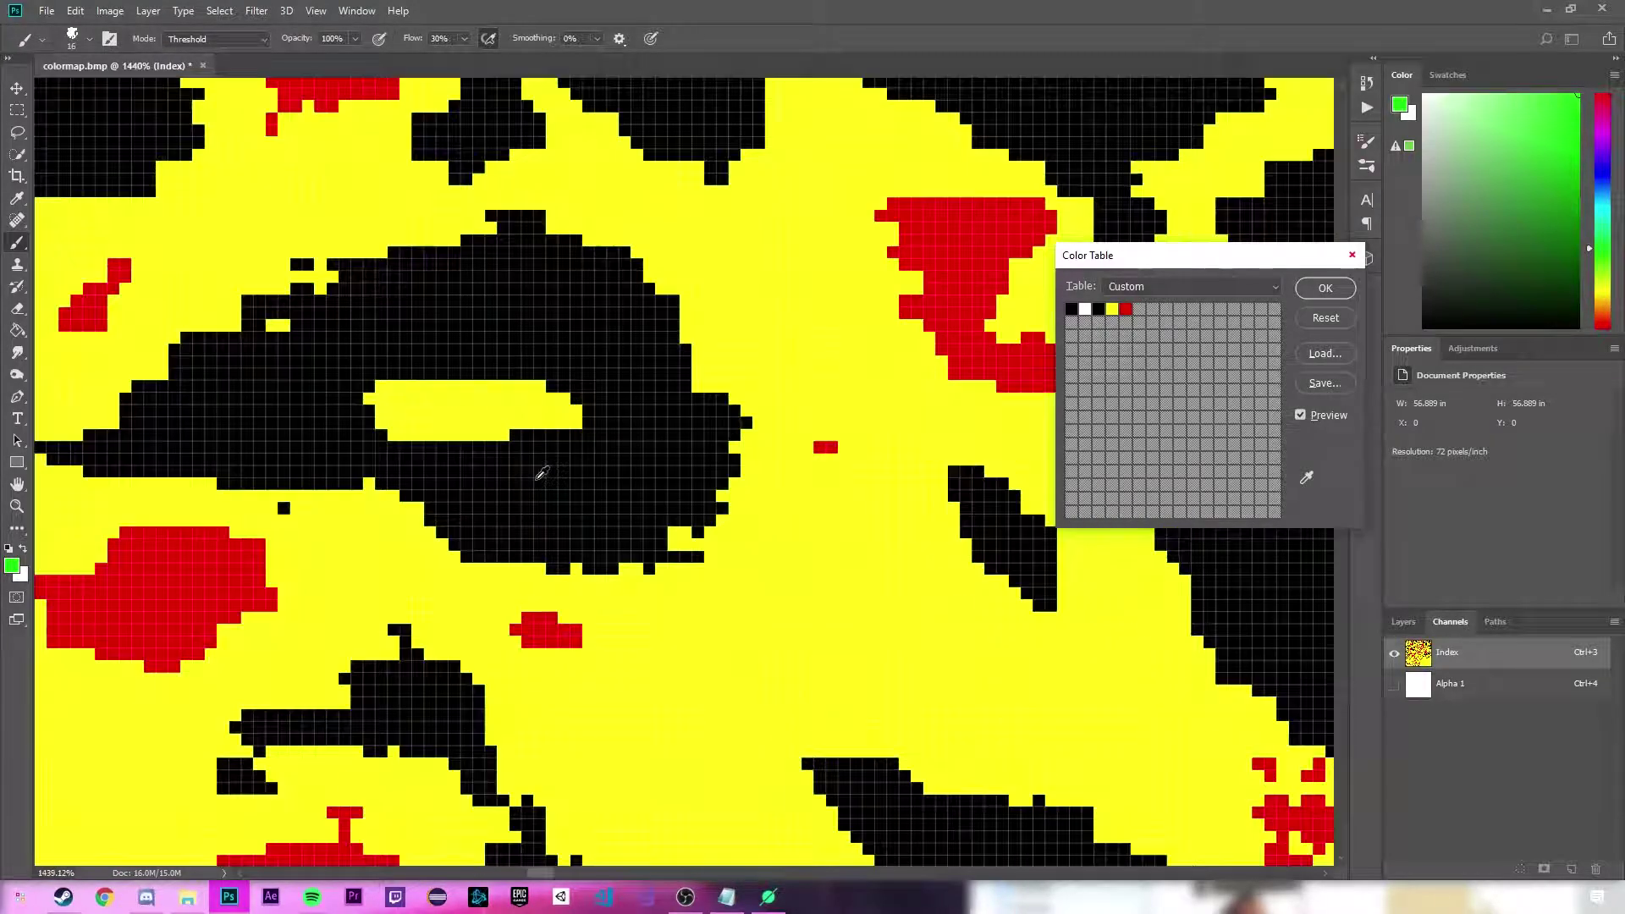
Examine the recolored map's pixels at several zoom levels, and inspect the white color table entry without changing it.
{"action": "scroll", "coordinate": [416, 669], "scroll_direction": "down", "scroll_amount": 3}
{"action": "scroll", "coordinate": [455, 296], "scroll_direction": "up", "scroll_amount": 3}
{"action": "scroll", "coordinate": [217, 427], "scroll_direction": "down", "scroll_amount": 6}
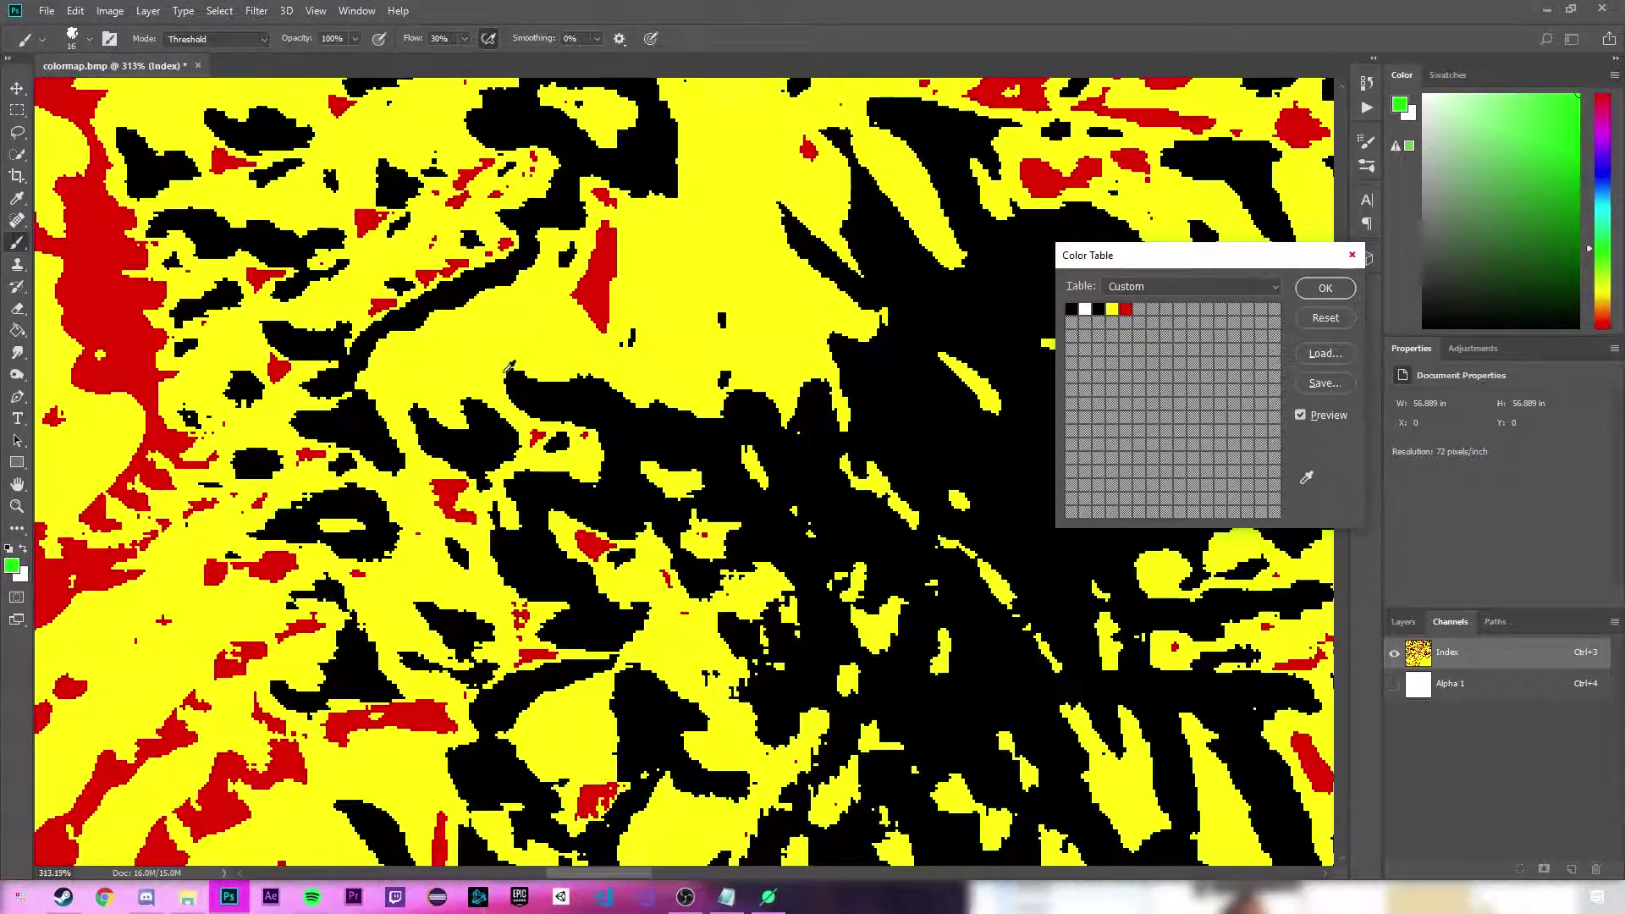
{"action": "left_click", "coordinate": [1084, 310]}
{"action": "left_click", "coordinate": [1199, 443]}
{"action": "scroll", "coordinate": [684, 472], "scroll_direction": "down", "scroll_amount": 4}
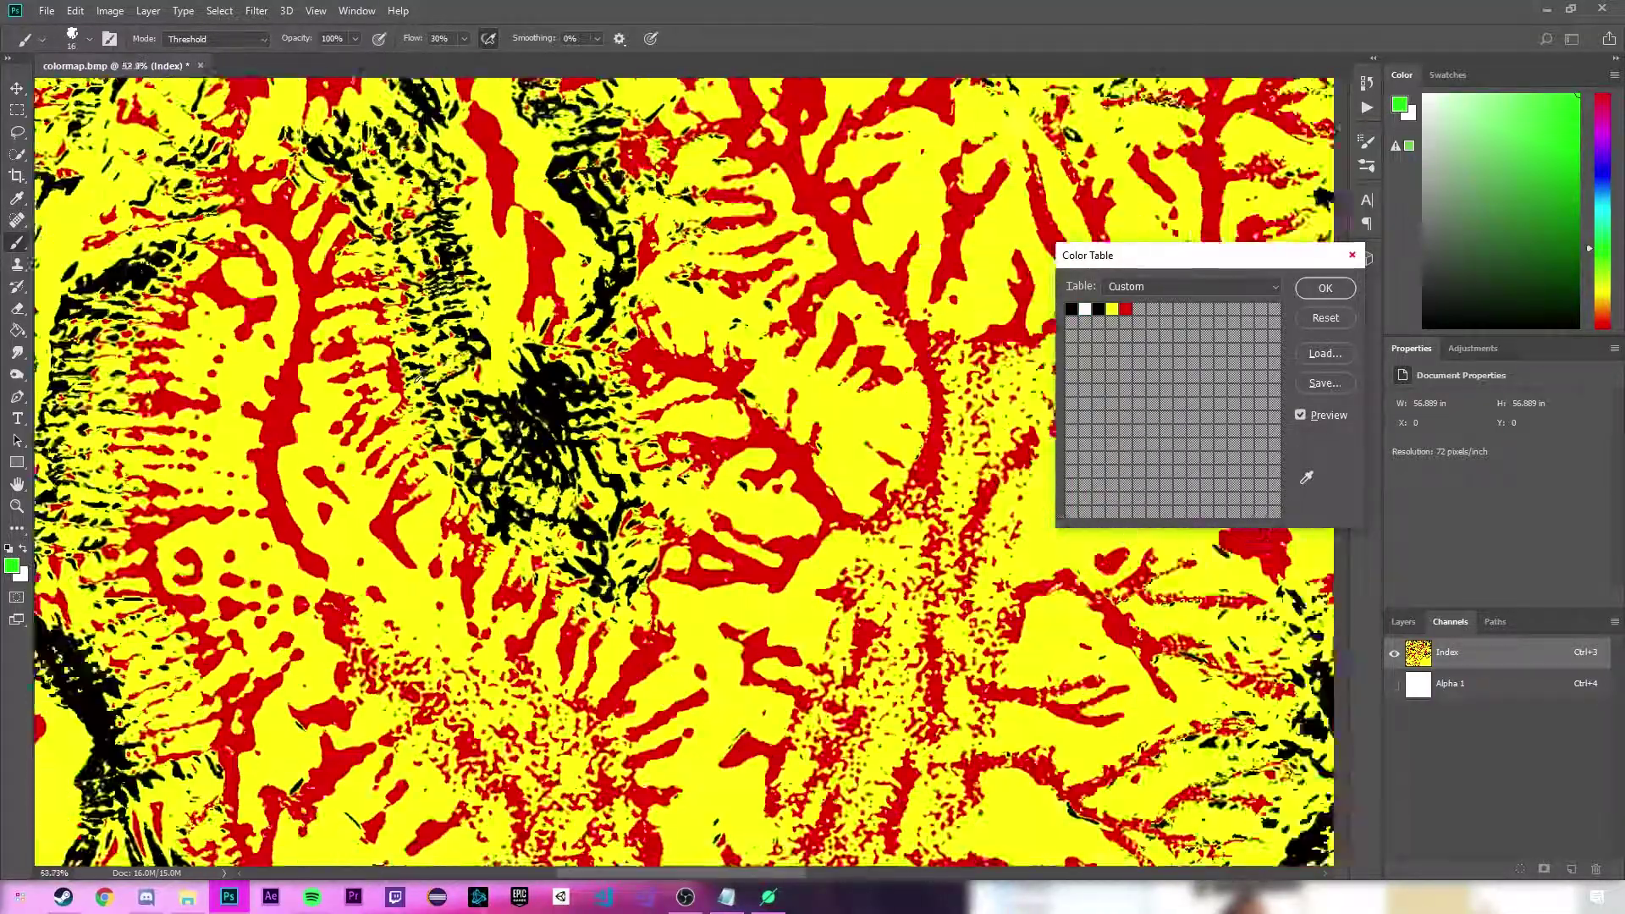
{"action": "scroll", "coordinate": [417, 378], "scroll_direction": "down", "scroll_amount": 4}
{"action": "scroll", "coordinate": [941, 309], "scroll_direction": "up", "scroll_amount": 8}
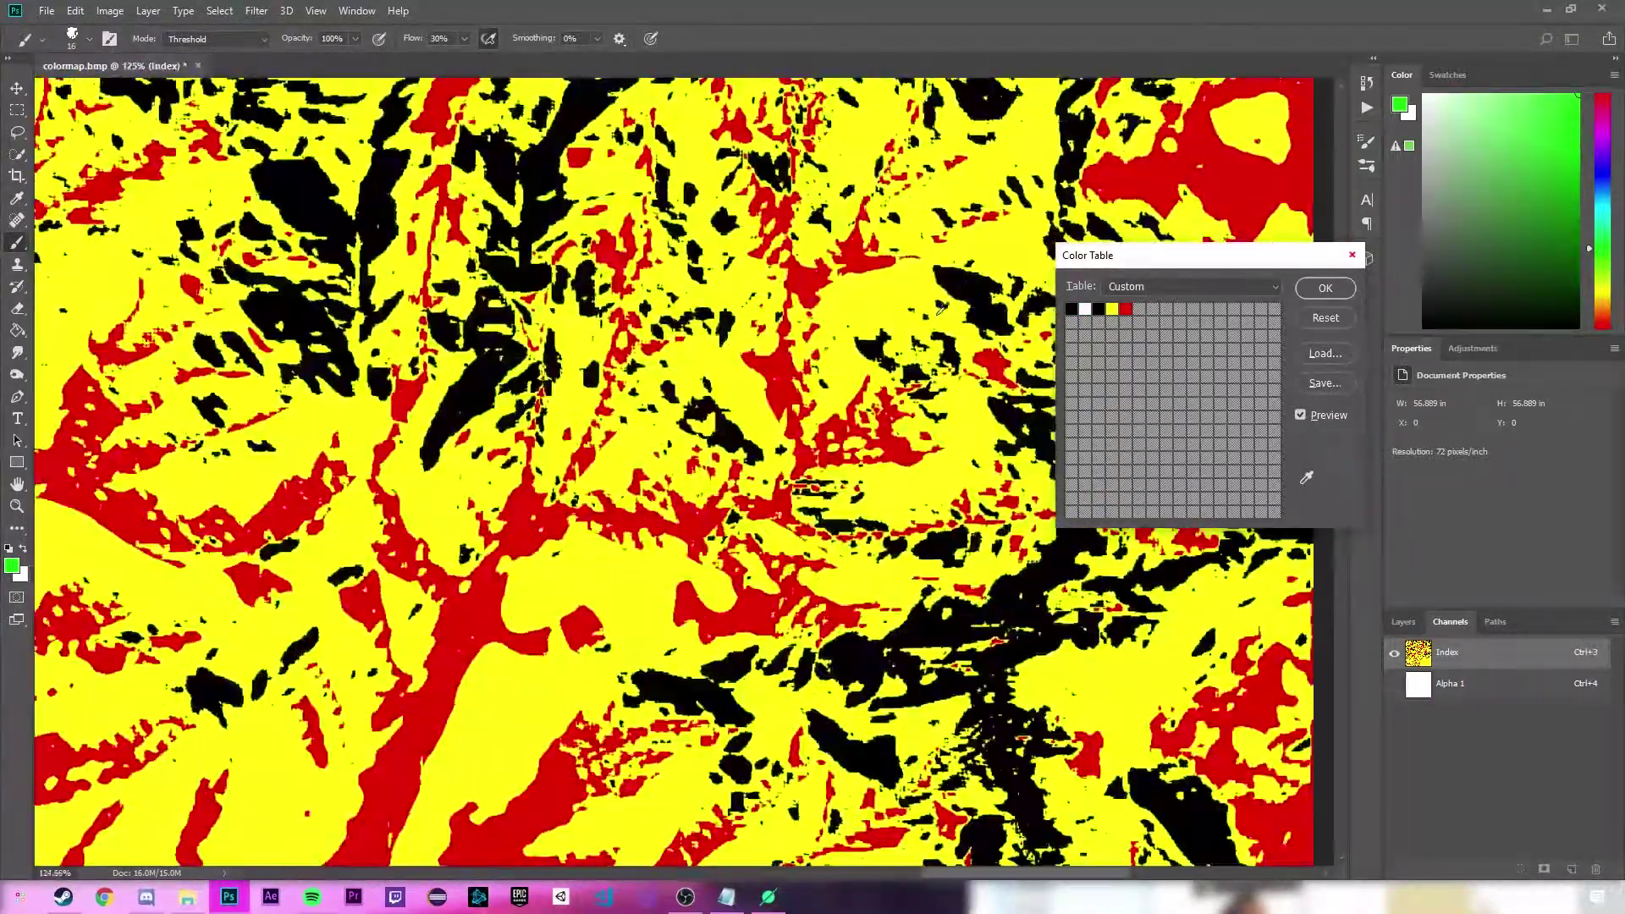
{"action": "scroll", "coordinate": [578, 486], "scroll_direction": "up", "scroll_amount": 8}
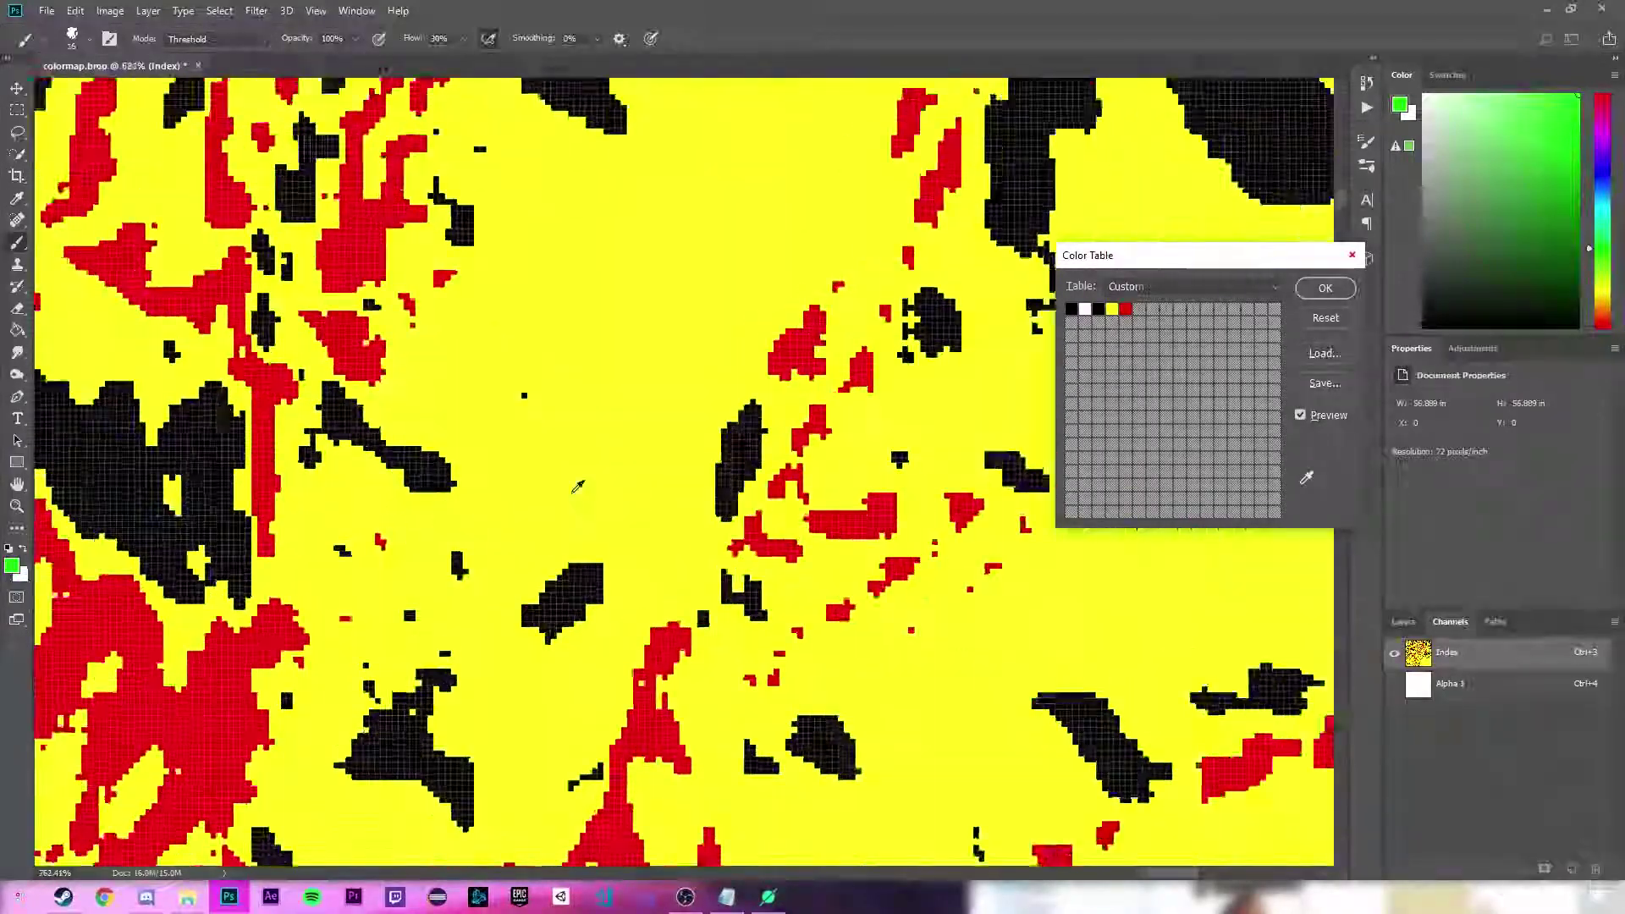
{"action": "scroll", "coordinate": [578, 487], "scroll_direction": "down", "scroll_amount": 12}
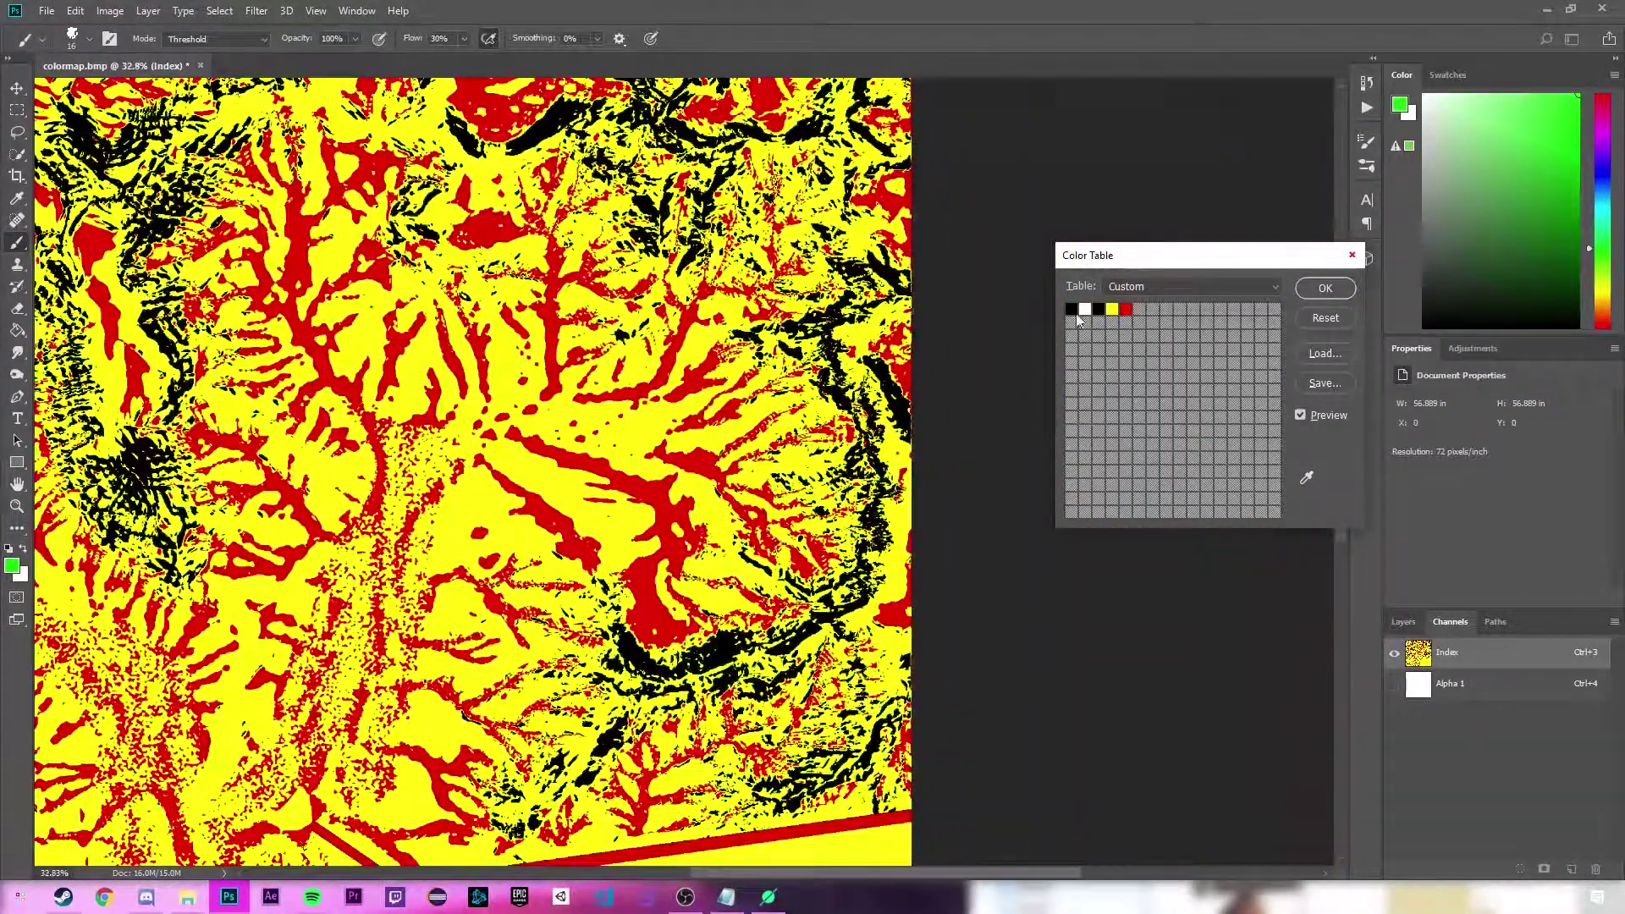
Inspect the third, black color table entry without changing it, and set the white entry to black.
{"action": "left_click", "coordinate": [1100, 311]}
{"action": "left_click", "coordinate": [1219, 460]}
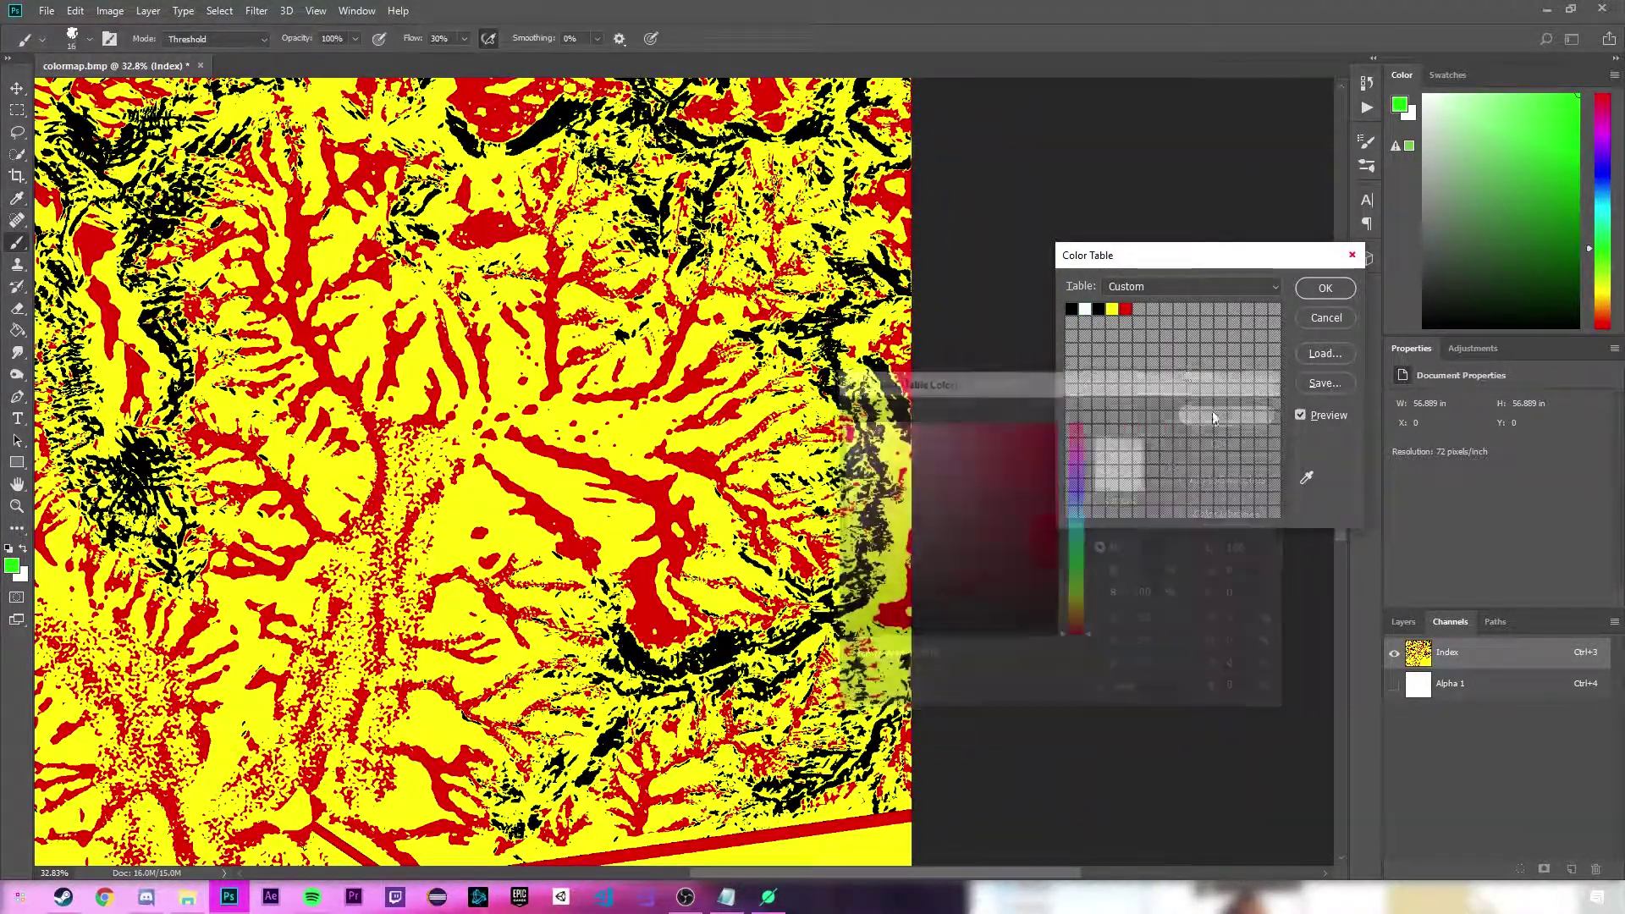
{"action": "left_click", "coordinate": [1085, 310]}
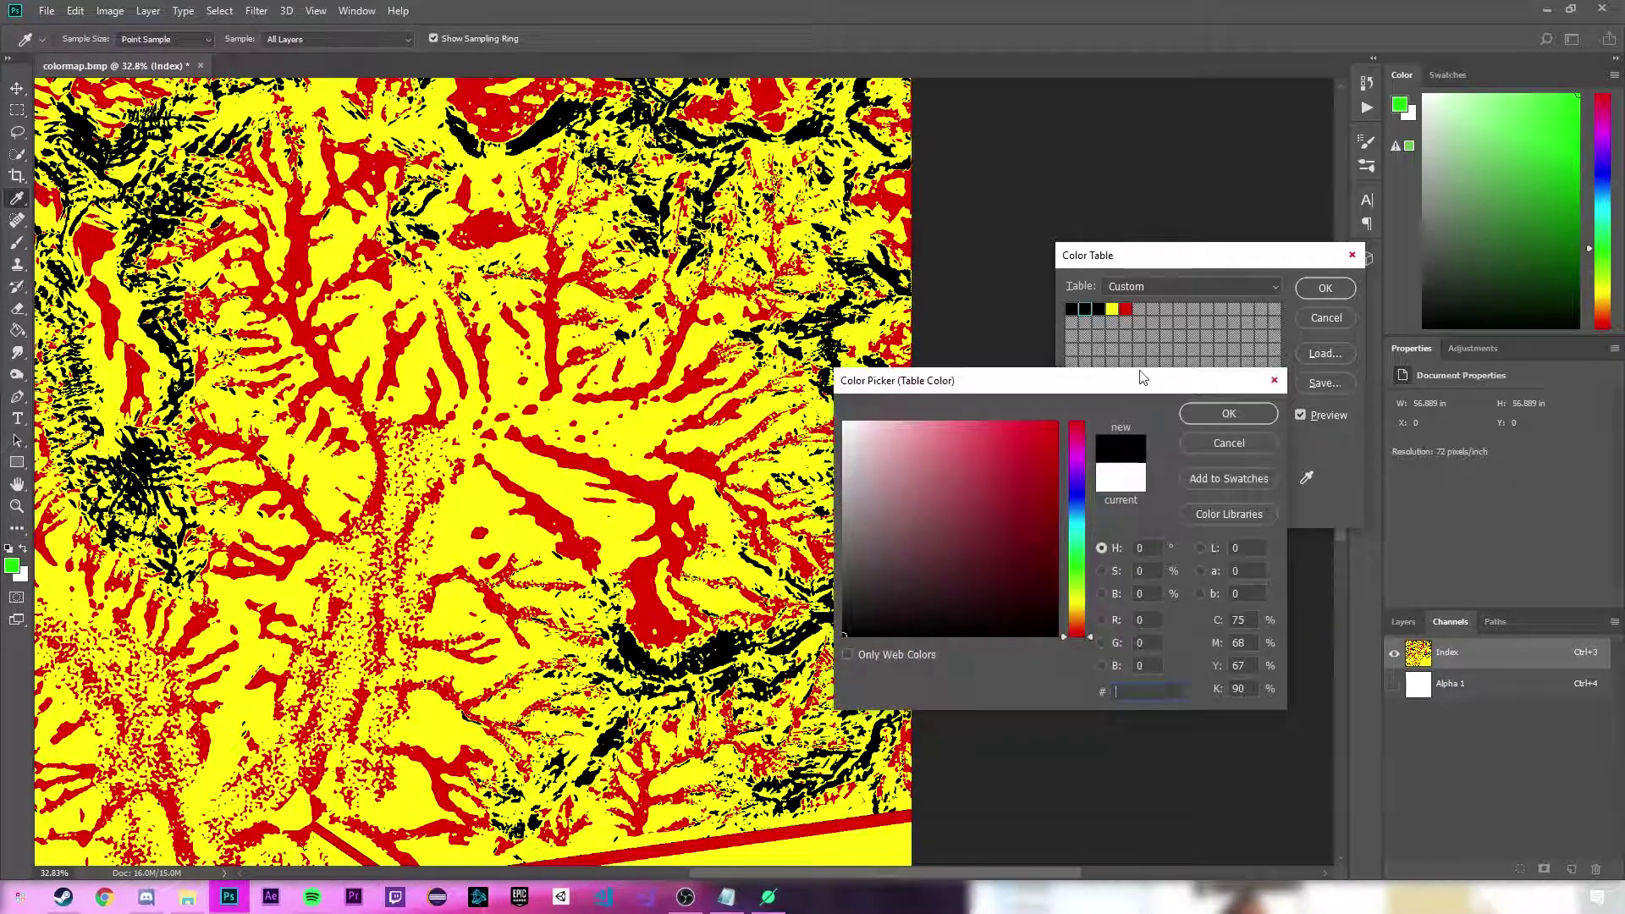
{"action": "left_click", "coordinate": [1228, 413]}
Check the map's black, yellow and red areas up close and as a whole, and apply the edited color table.
{"action": "scroll", "coordinate": [733, 616], "scroll_direction": "down", "scroll_amount": 3}
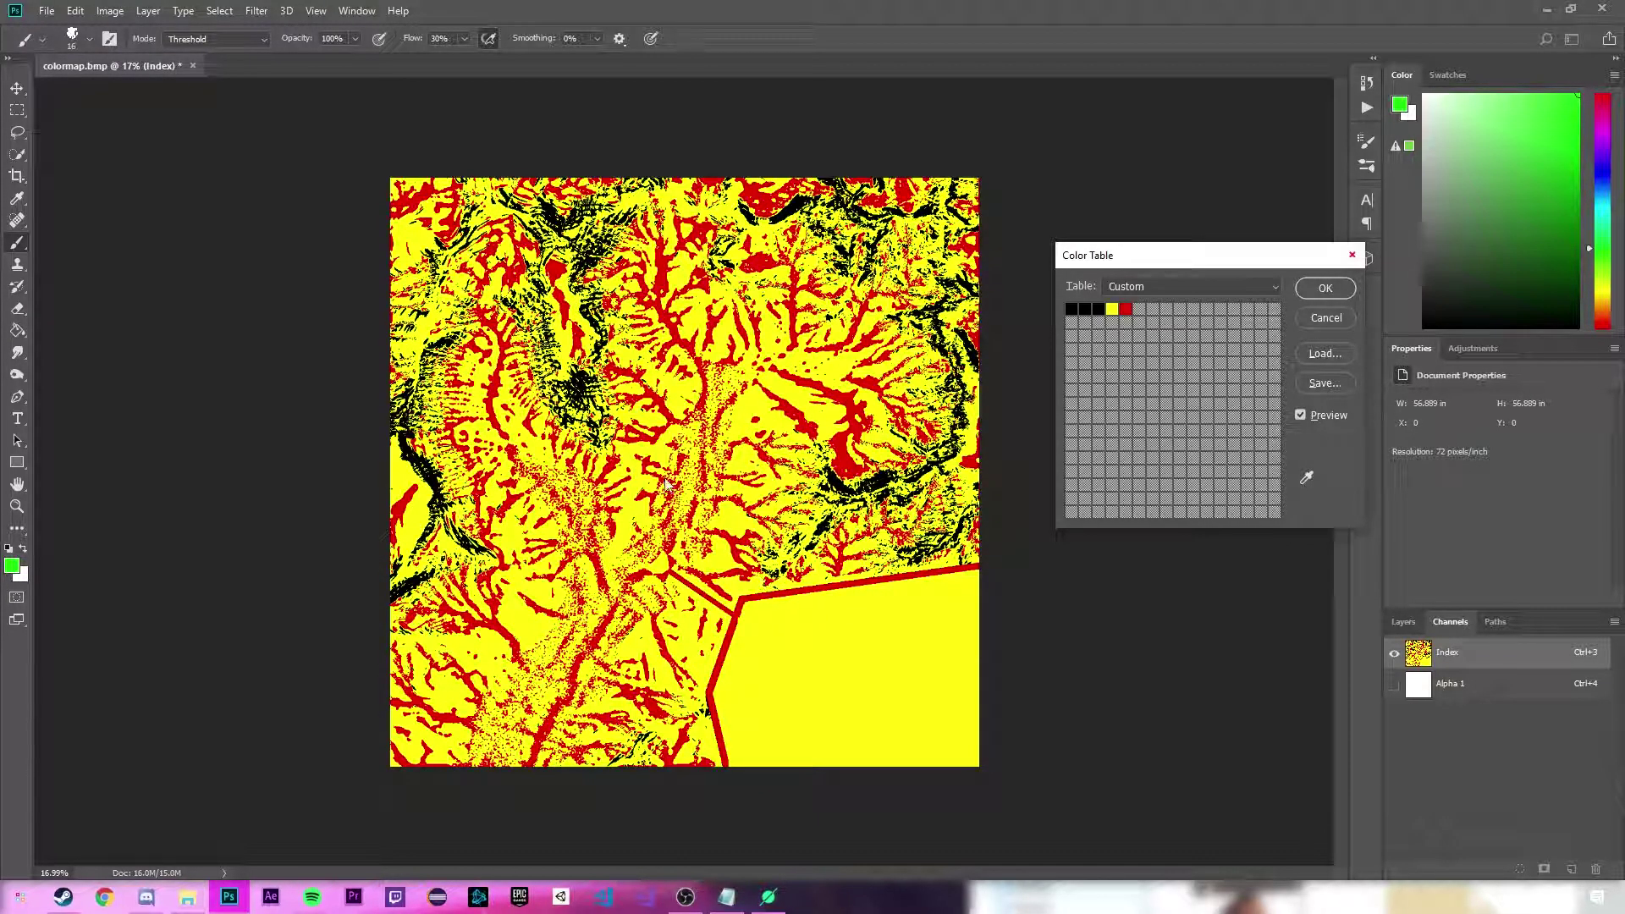
{"action": "scroll", "coordinate": [643, 635], "scroll_direction": "up", "scroll_amount": 10}
{"action": "scroll", "coordinate": [644, 635], "scroll_direction": "up", "scroll_amount": 1}
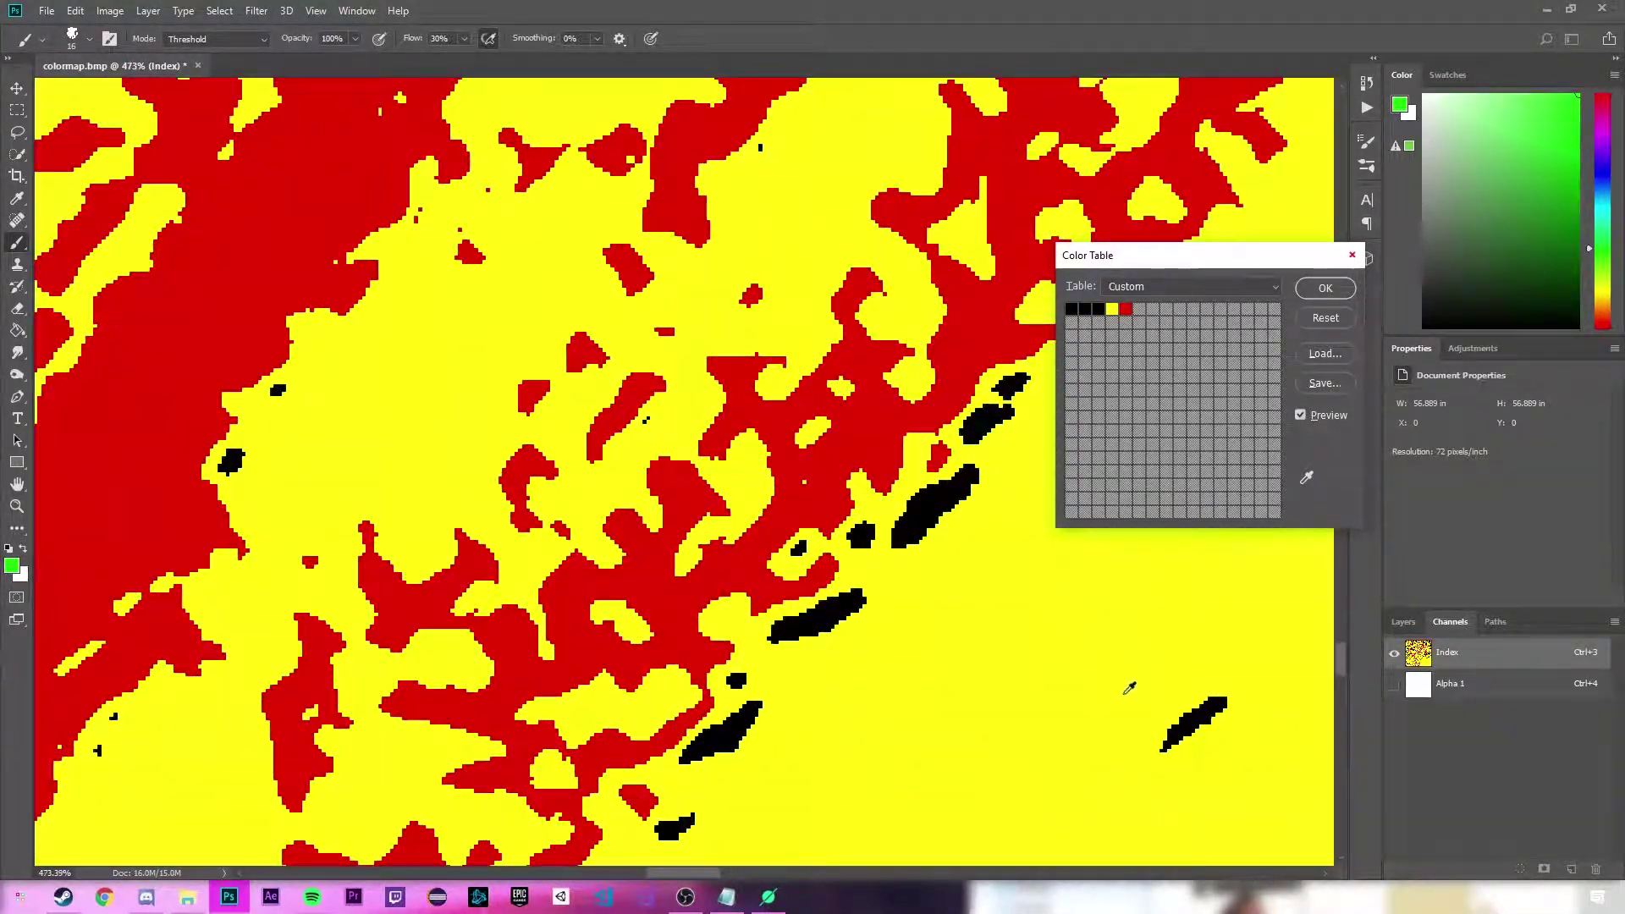
{"action": "scroll", "coordinate": [442, 628], "scroll_direction": "down", "scroll_amount": 12}
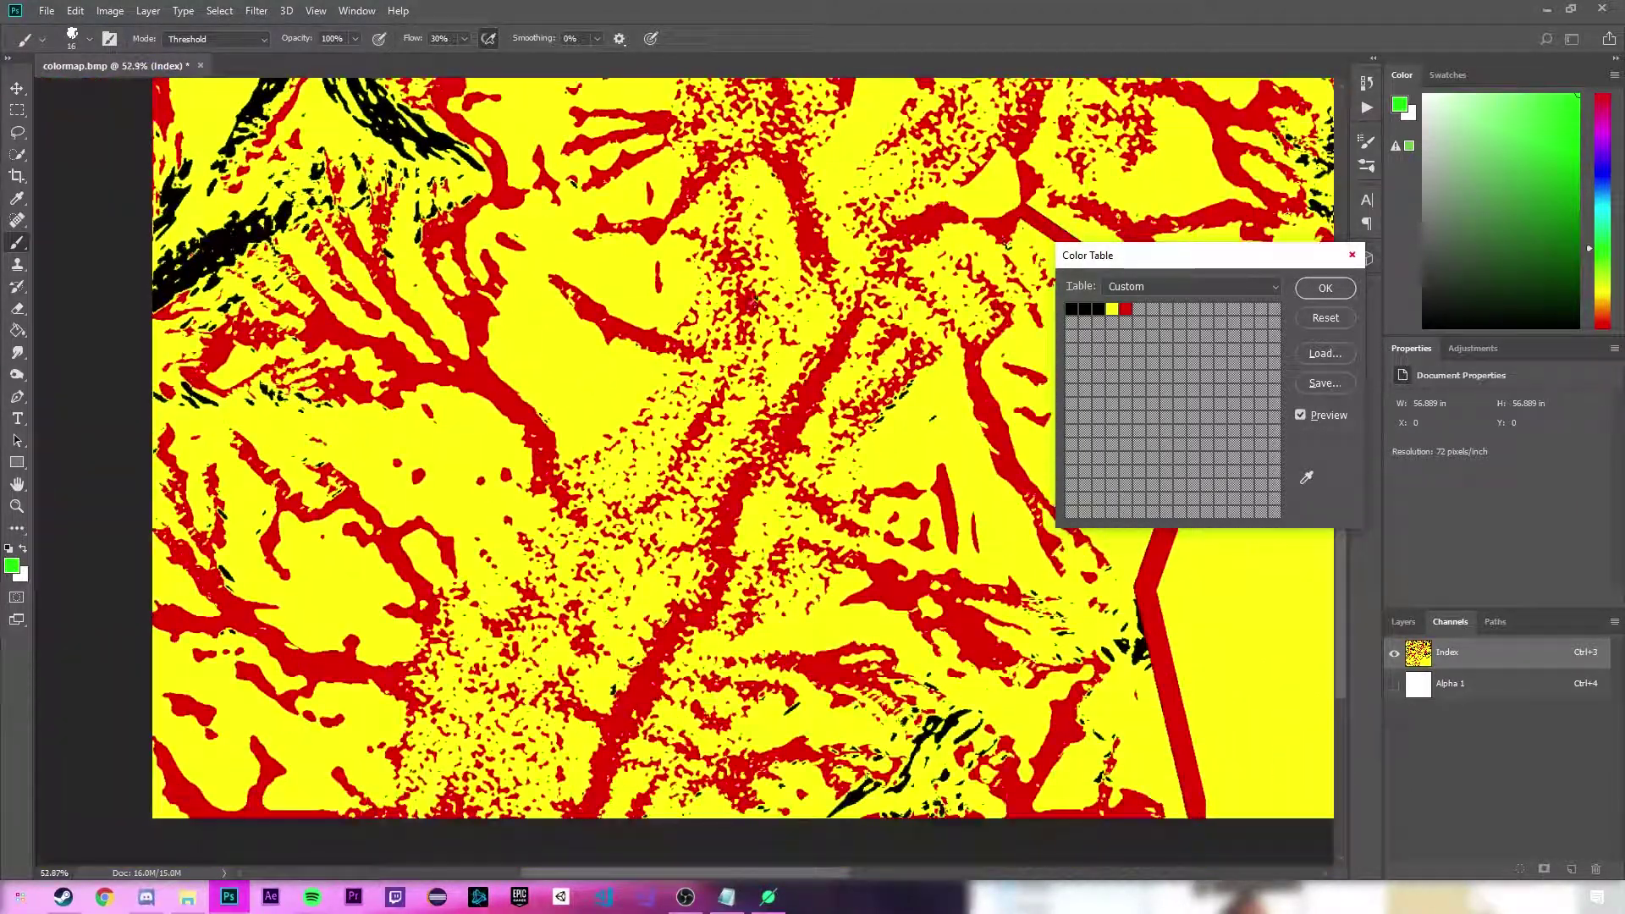
{"action": "scroll", "coordinate": [442, 628], "scroll_direction": "down", "scroll_amount": 2}
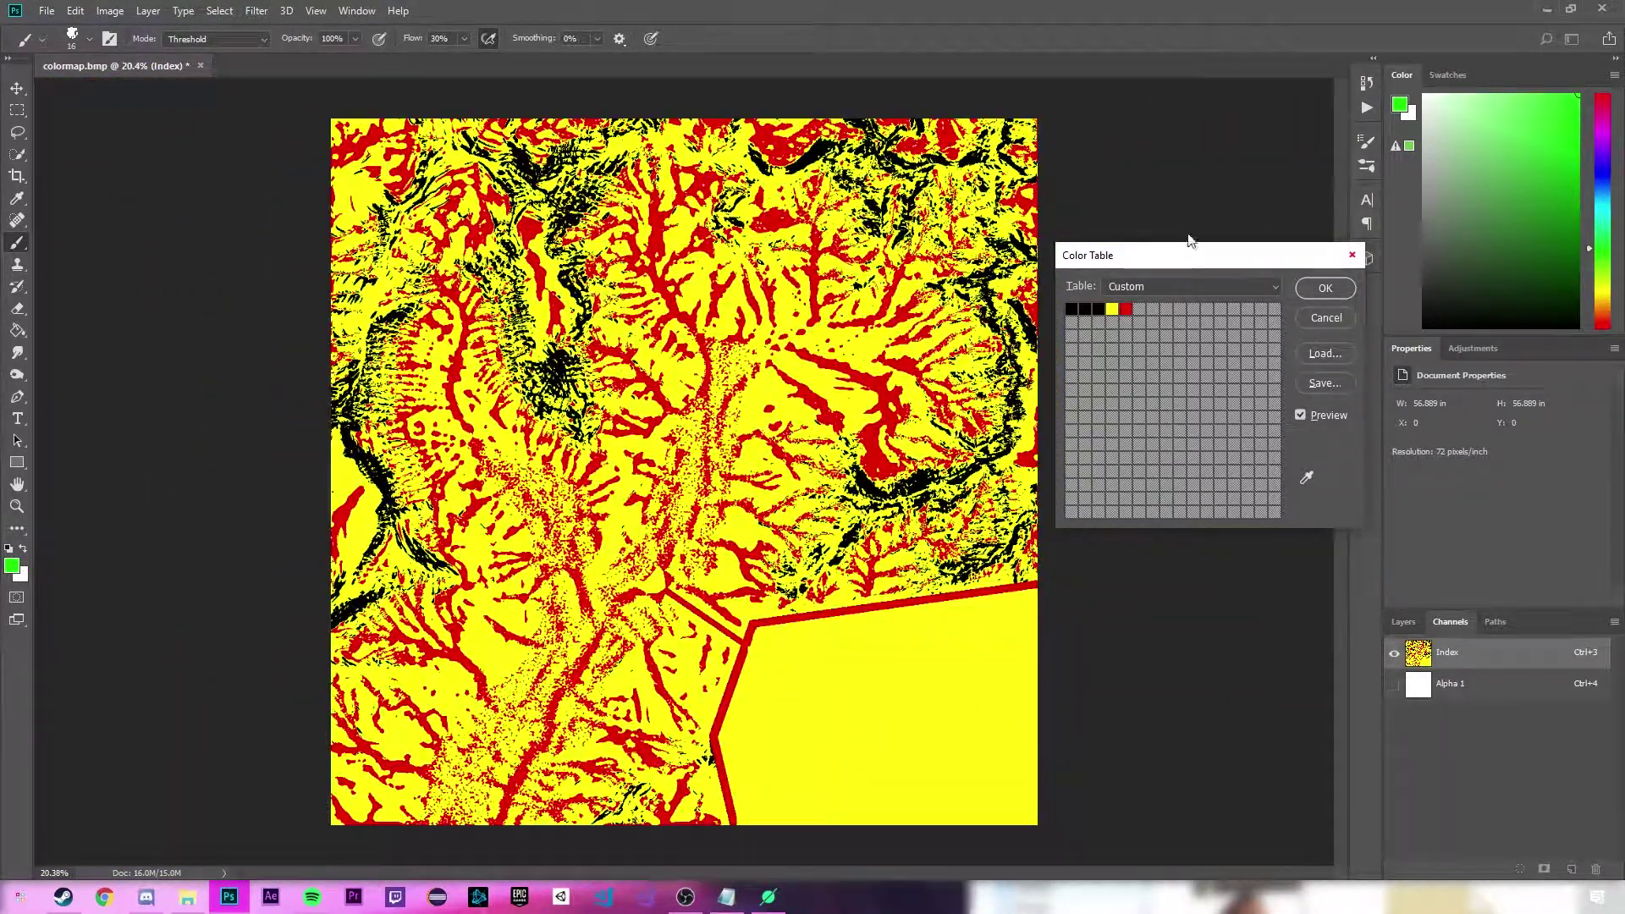
{"action": "left_click", "coordinate": [1325, 289]}
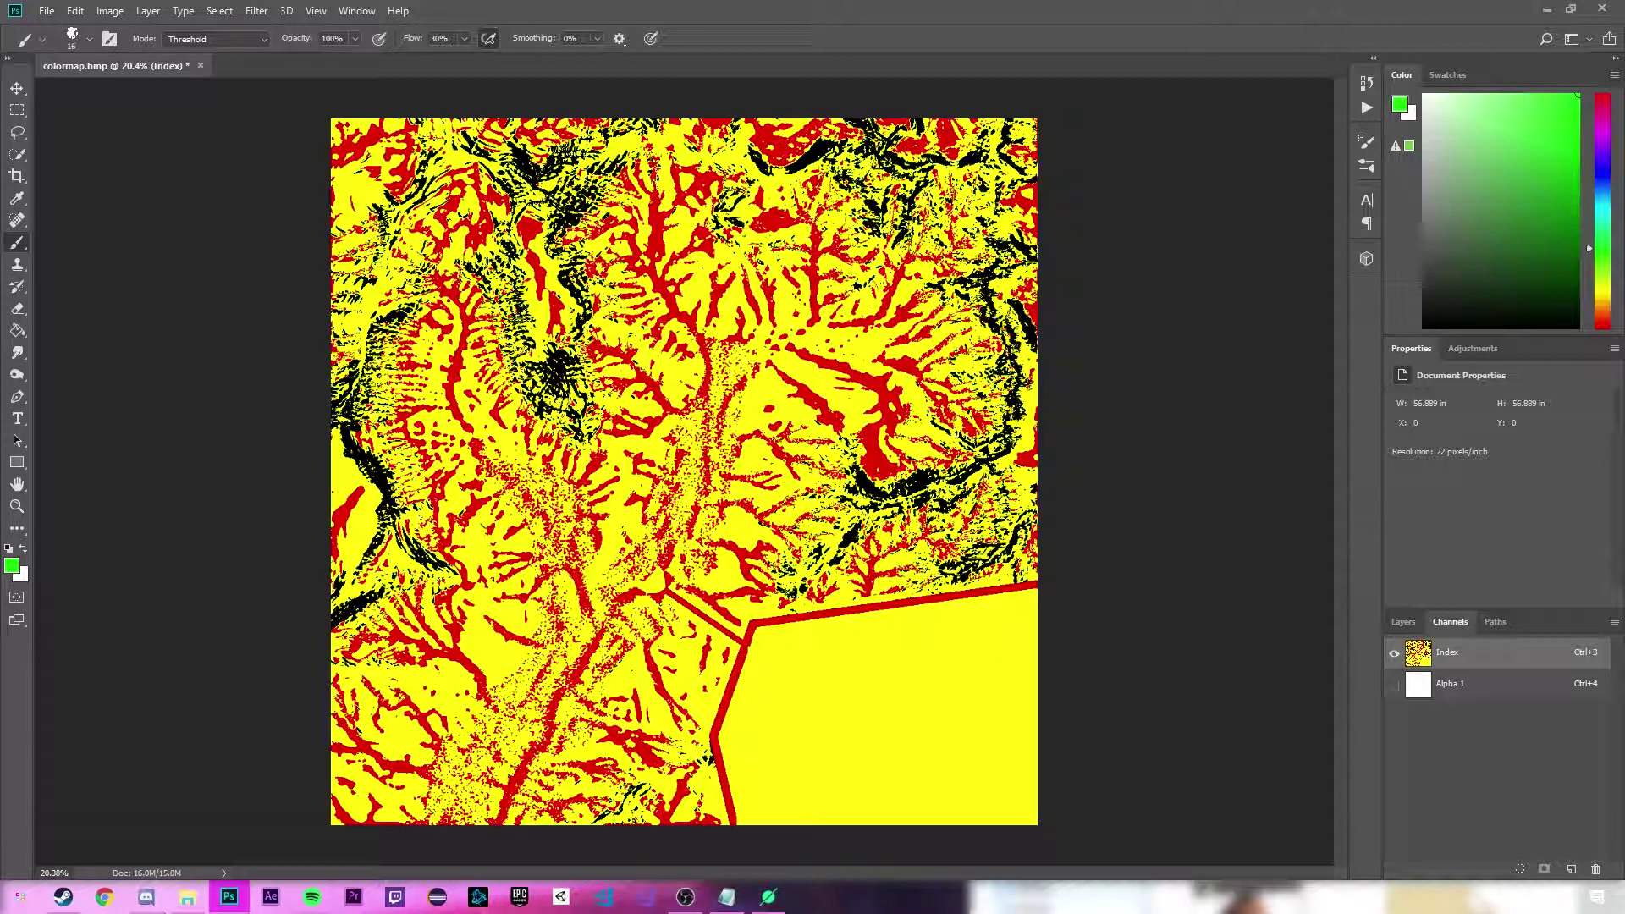
Switch to File Explorer and look through the rus folder on the P: drive.
{"action": "left_click", "coordinate": [188, 896]}
{"action": "left_click_drag", "start_coordinate": [1213, 653], "coordinate": [660, 4]}
{"action": "left_click", "coordinate": [108, 496]}
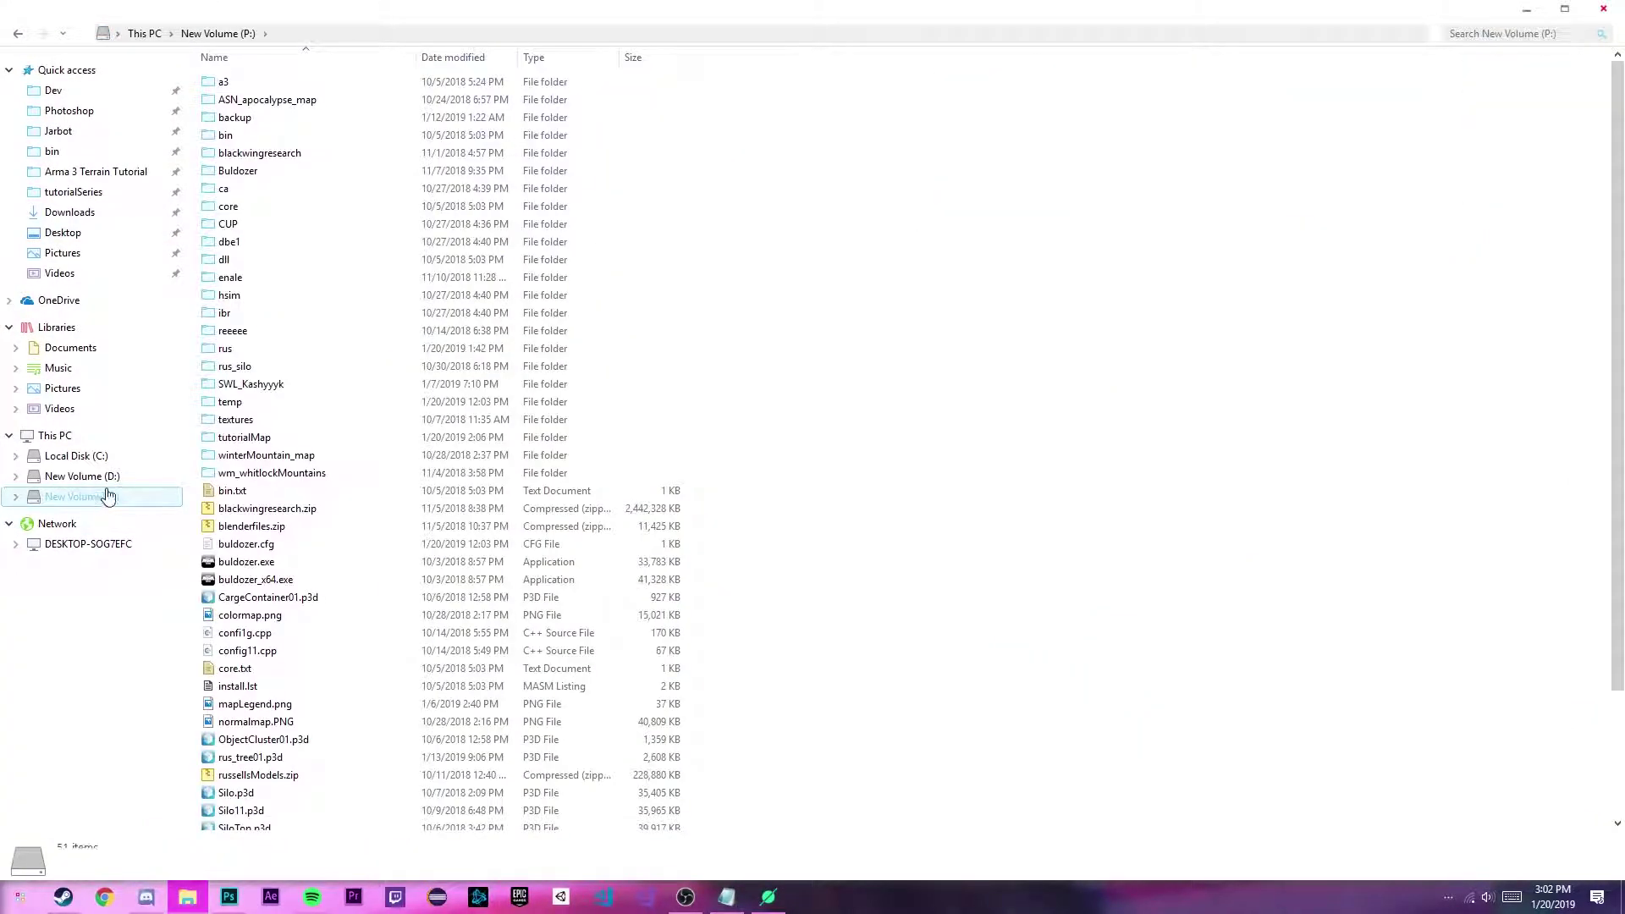
{"action": "double_click", "coordinate": [246, 348]}
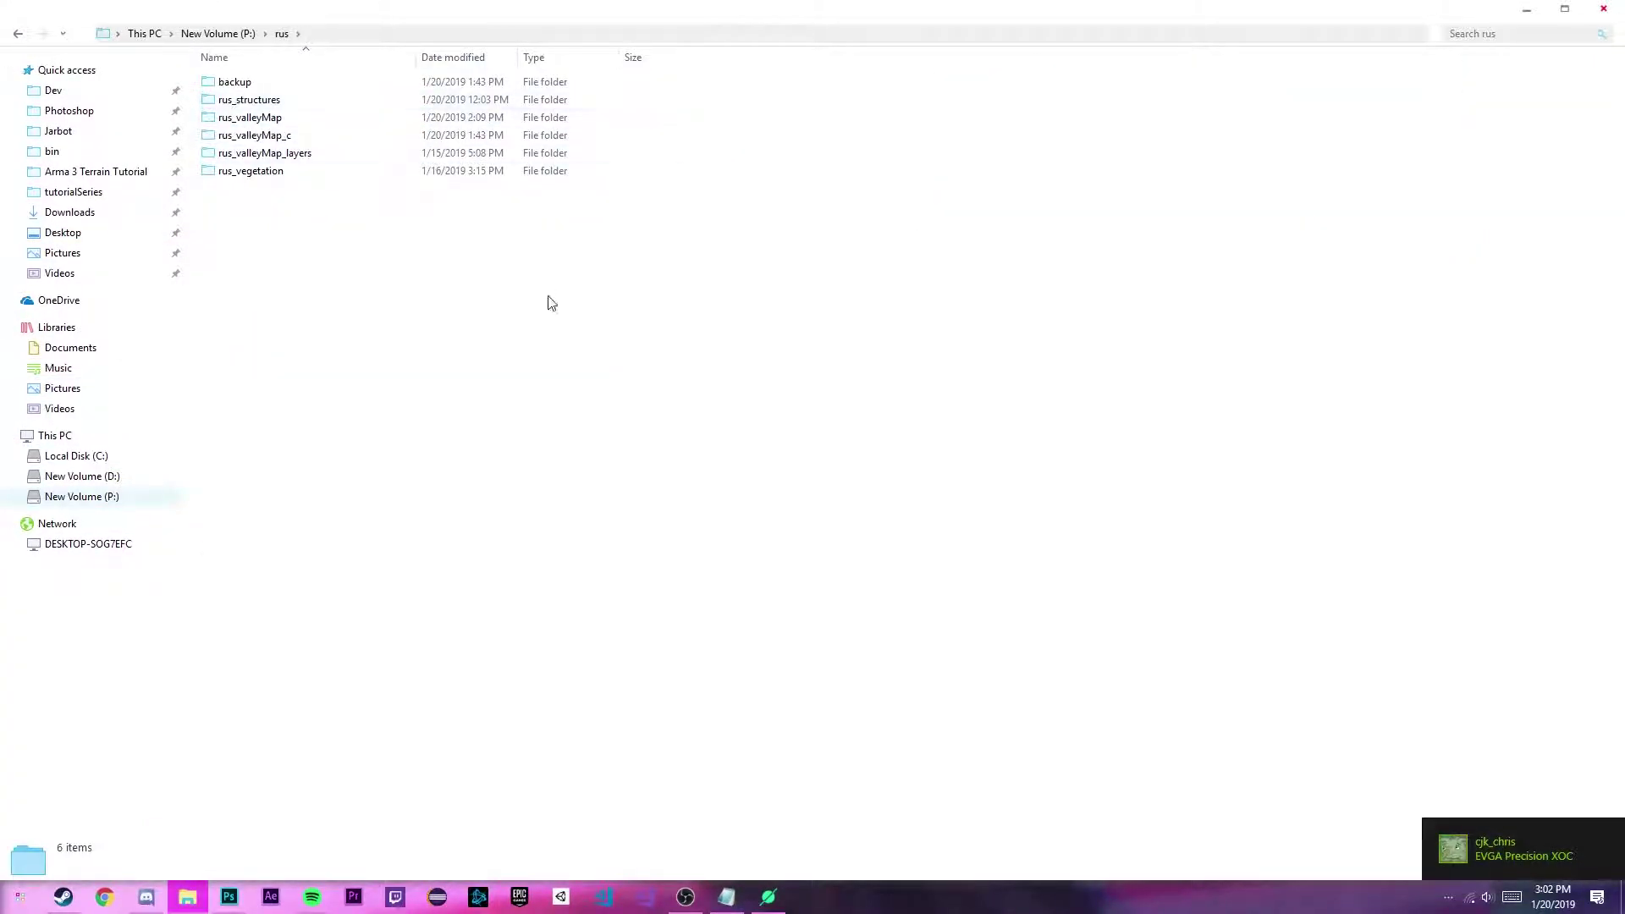
{"action": "key", "text": "alt+Left"}
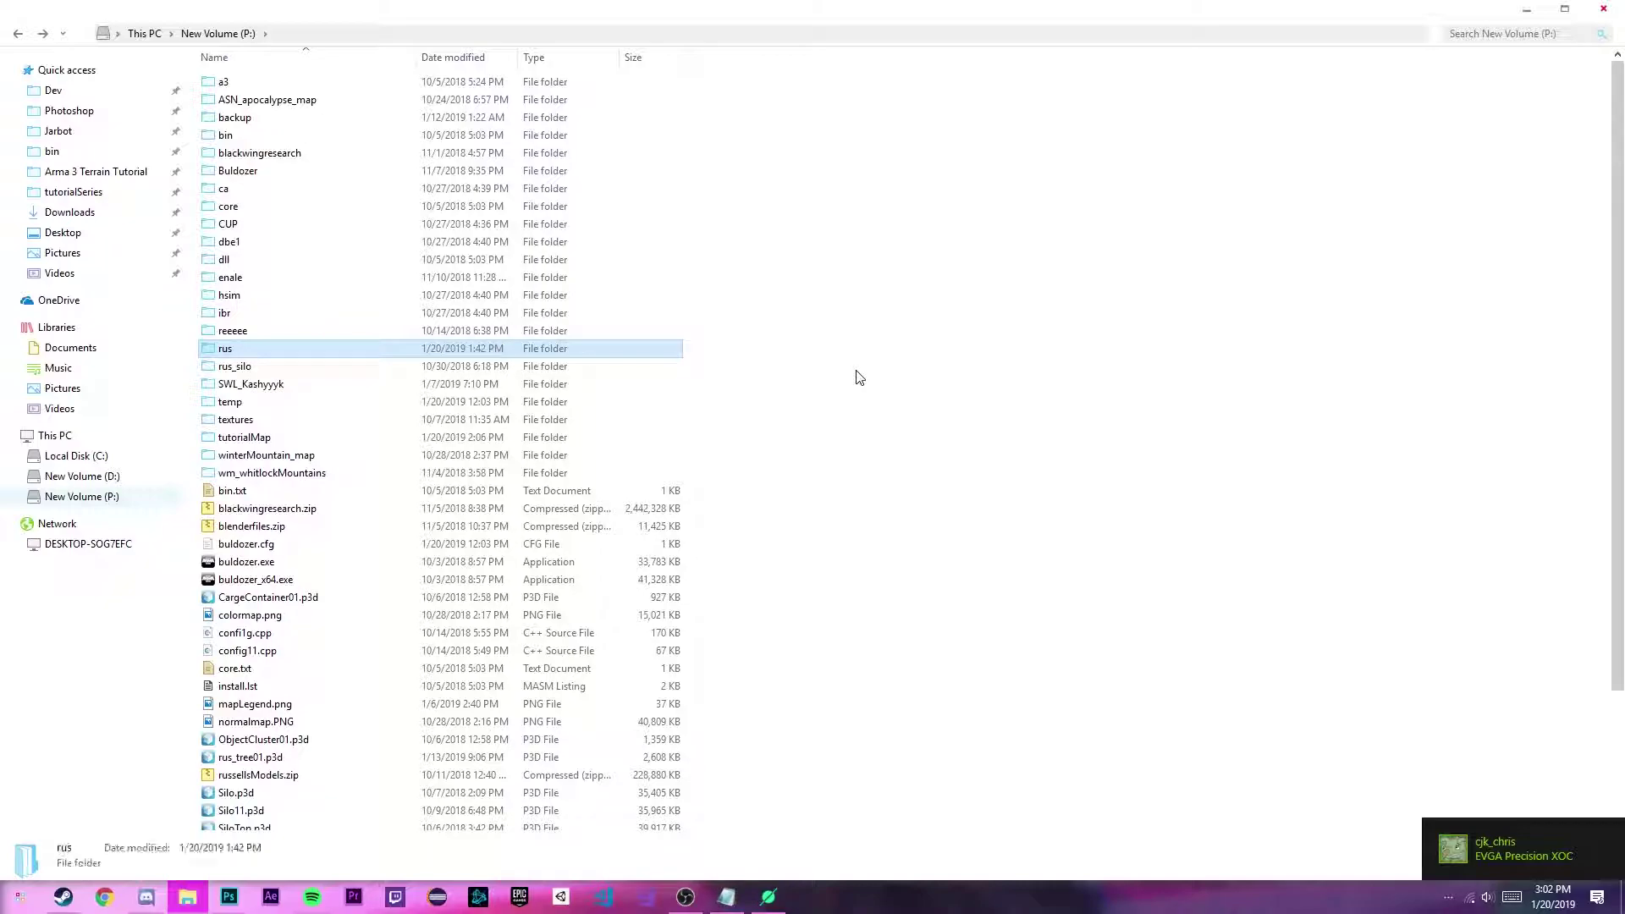
{"action": "key", "text": "Return"}
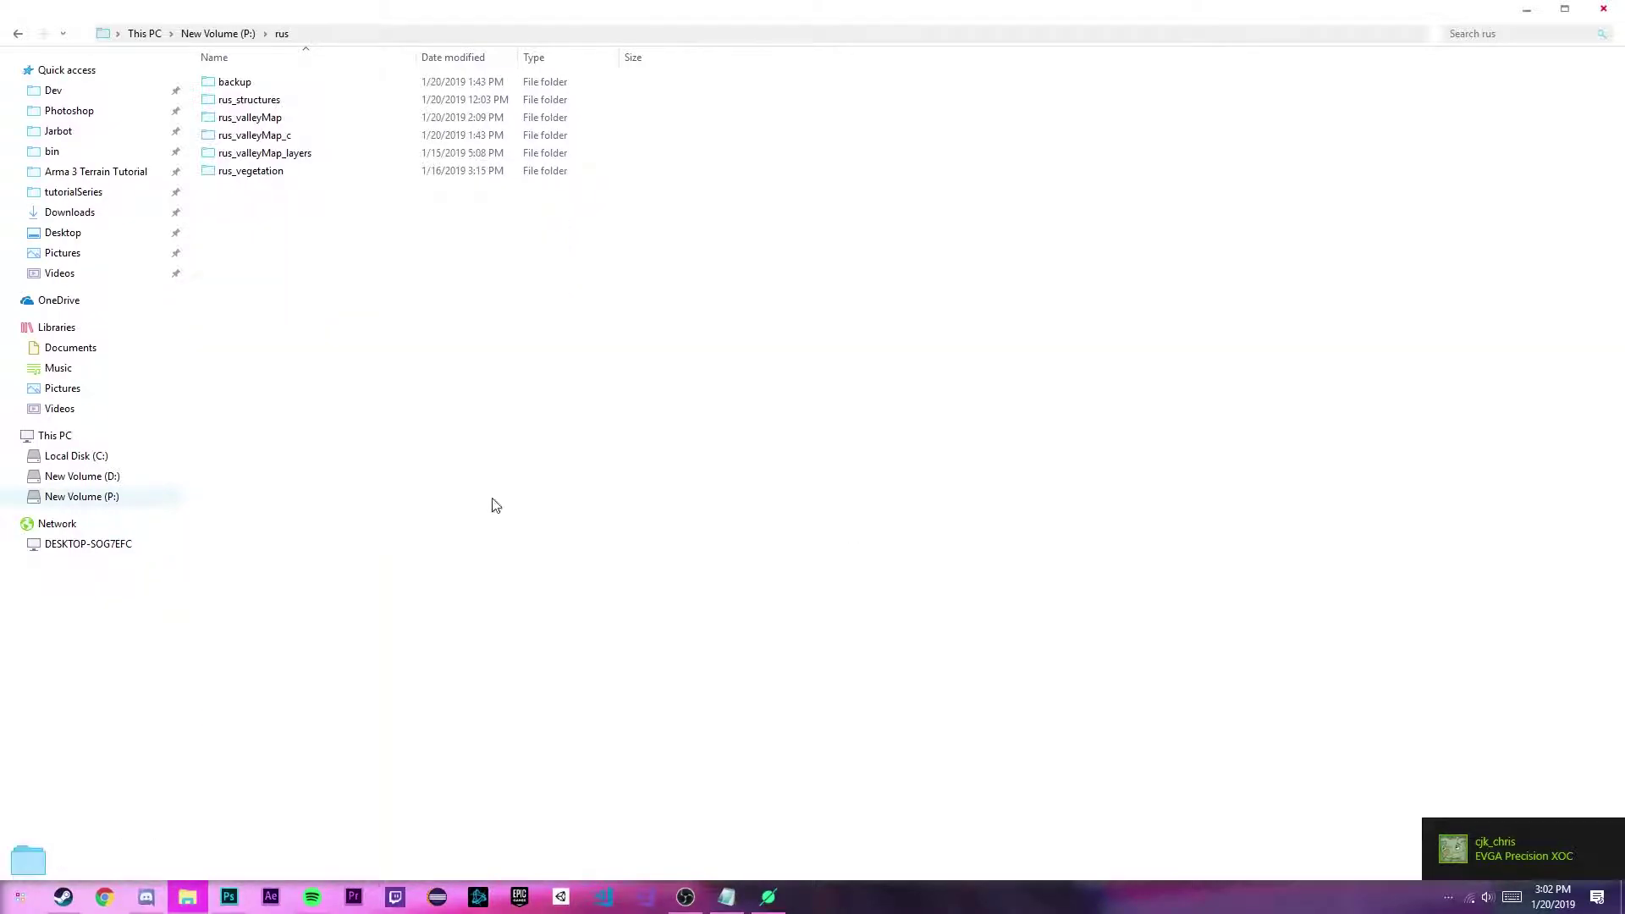
{"action": "key", "text": "alt+Left"}
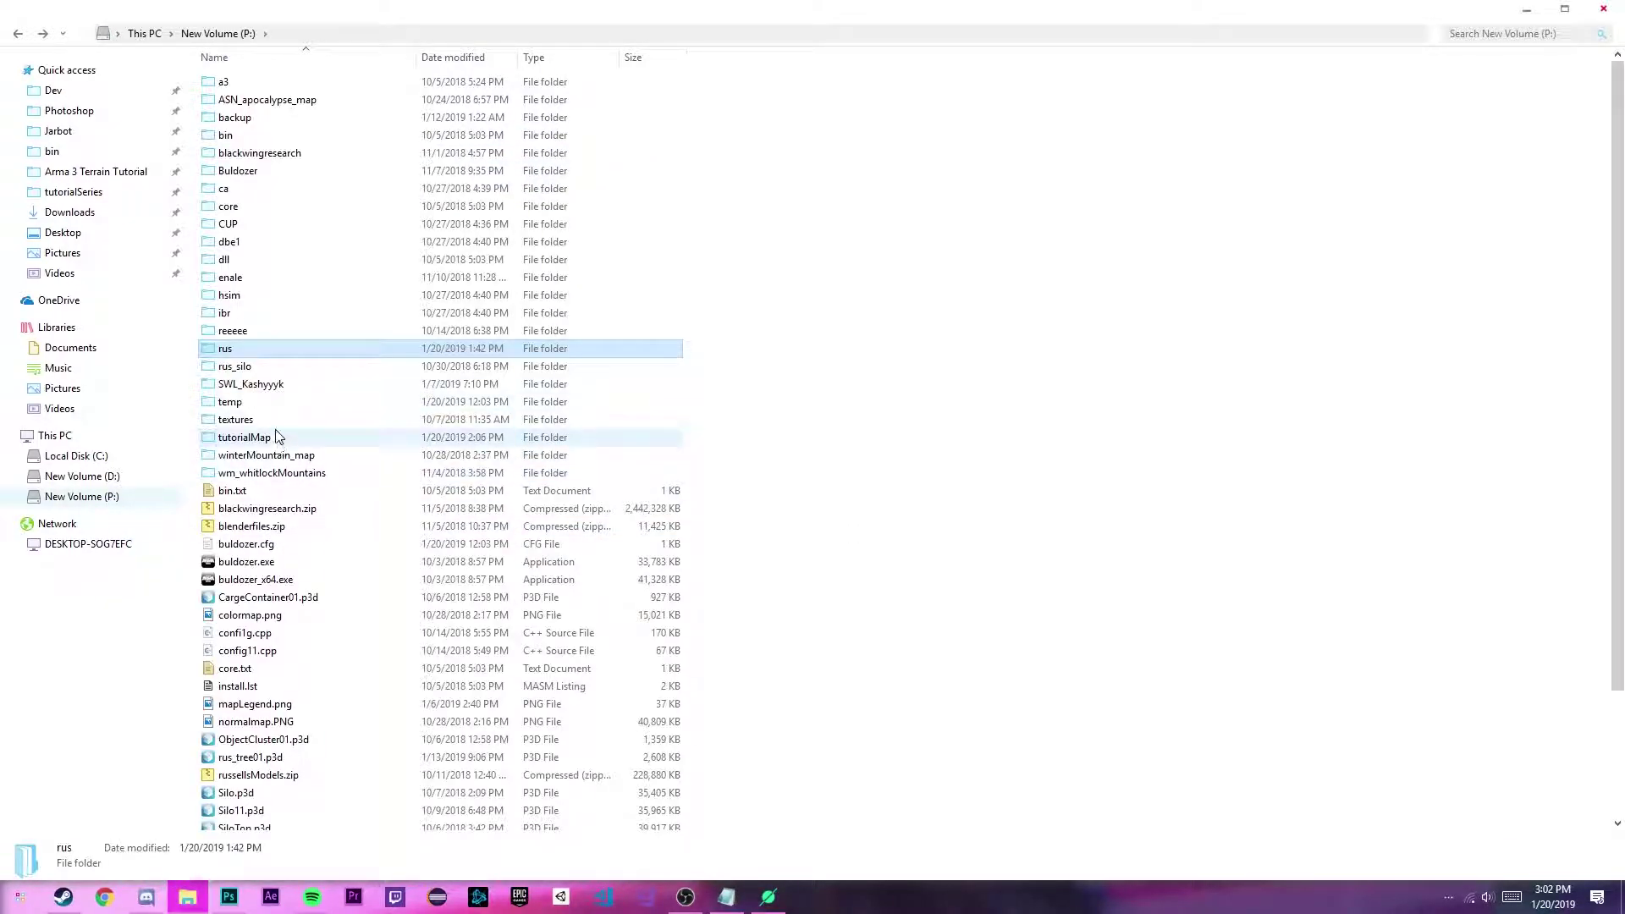
Look at the map images in tutorialMap's source folder, and return to the P: drive's top level.
{"action": "left_click", "coordinate": [288, 438]}
{"action": "left_click", "coordinate": [323, 420]}
{"action": "double_click", "coordinate": [325, 438]}
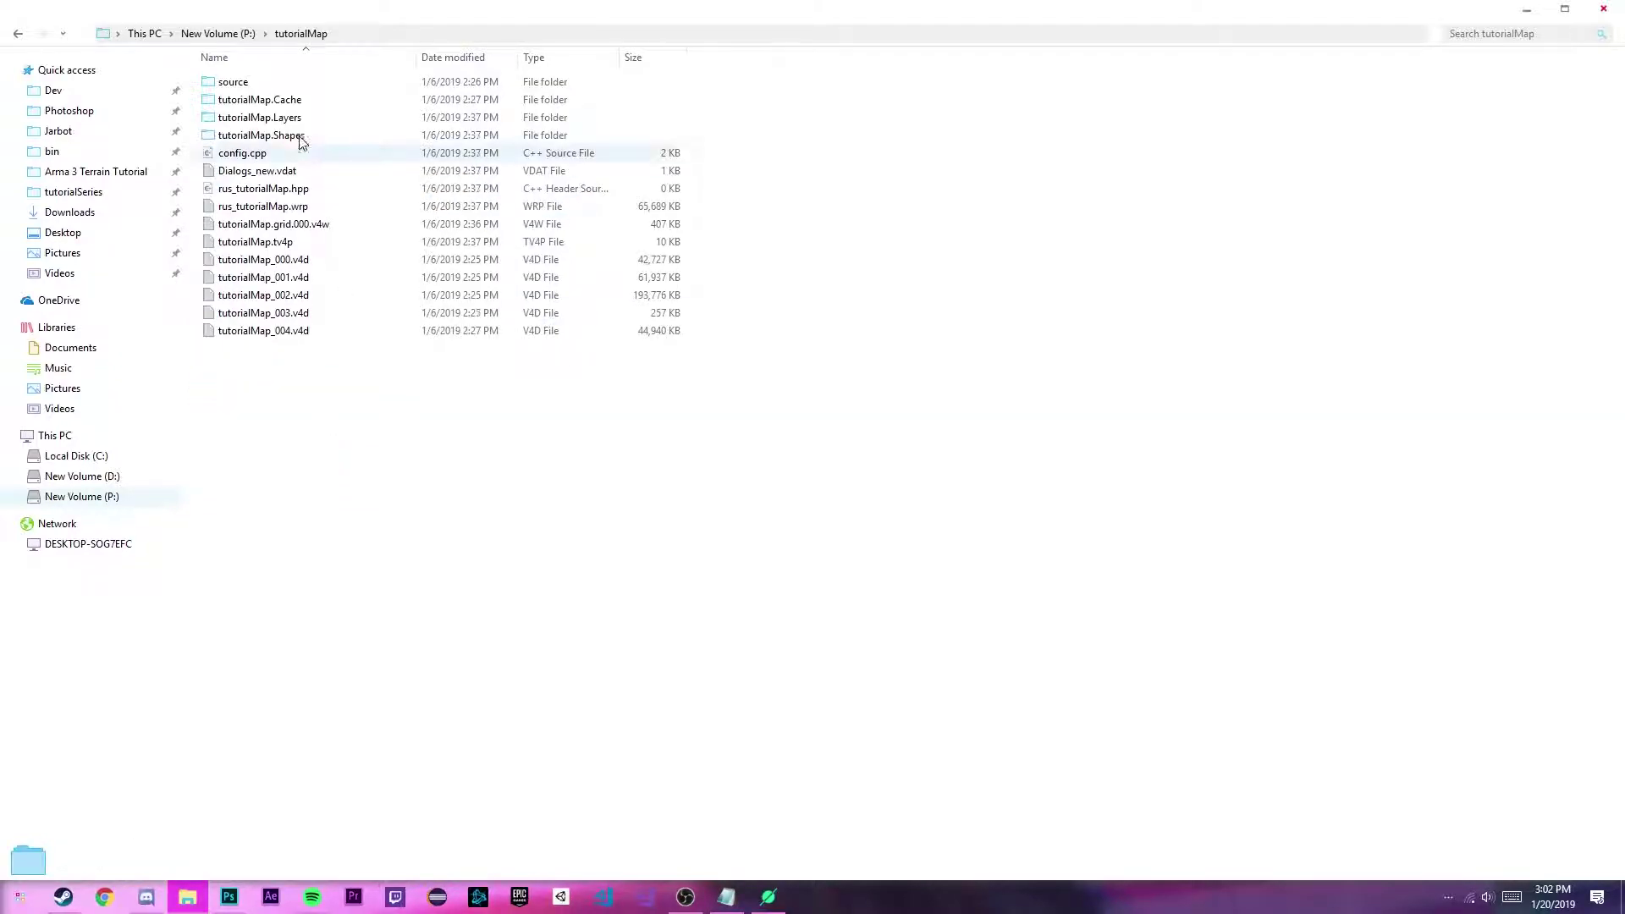
{"action": "double_click", "coordinate": [285, 82]}
{"action": "key", "text": "alt+Left"}
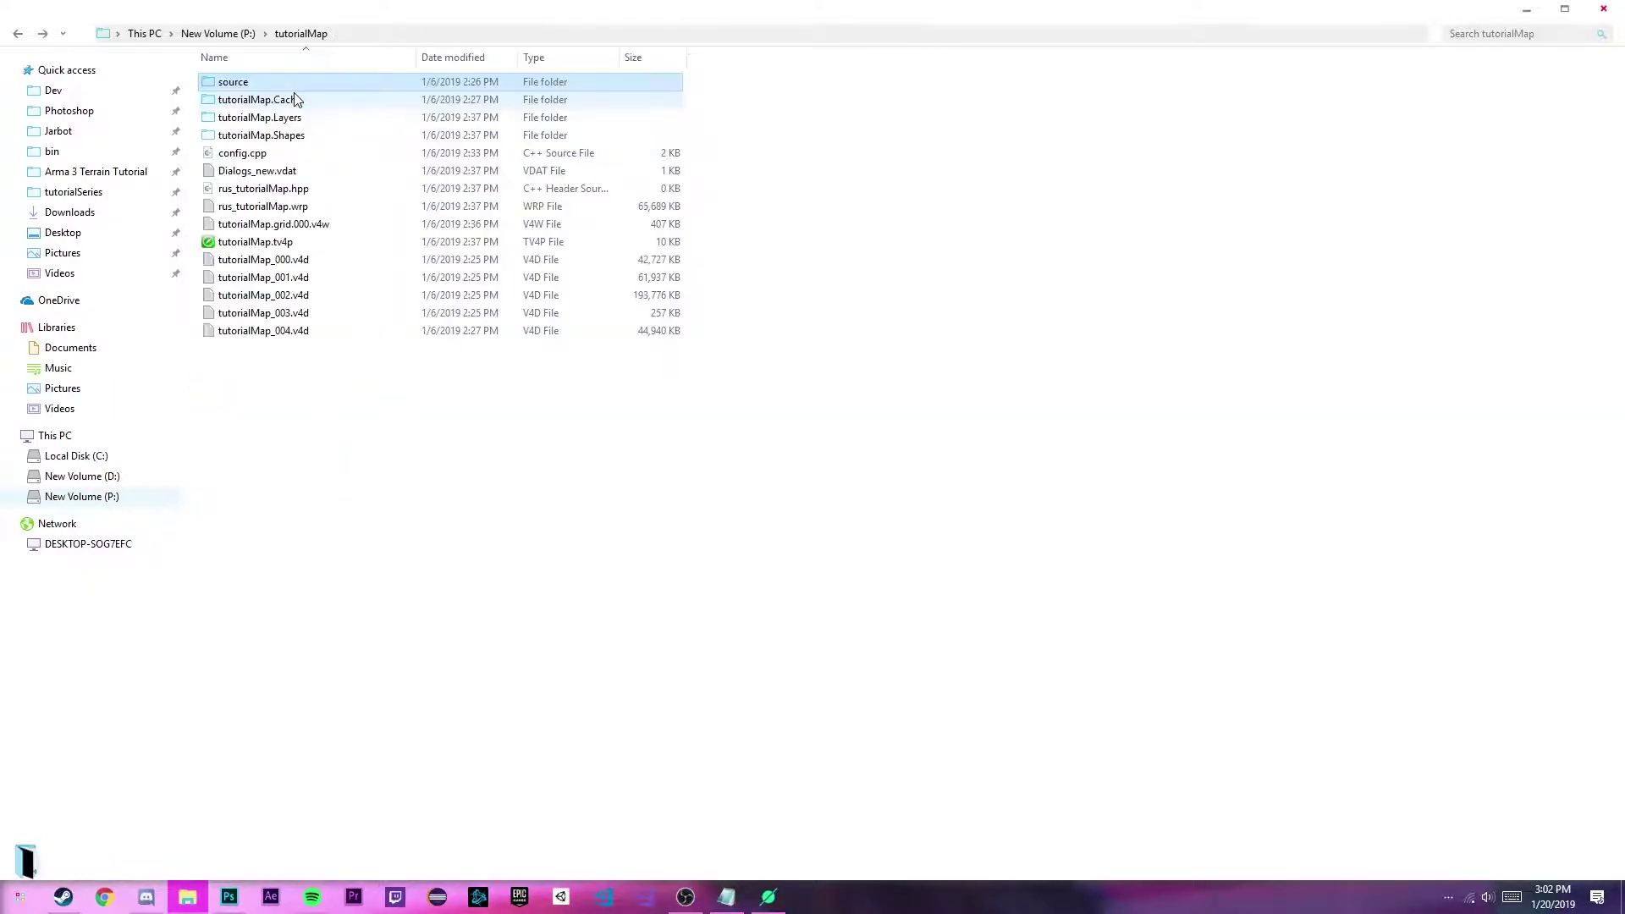
{"action": "double_click", "coordinate": [287, 80]}
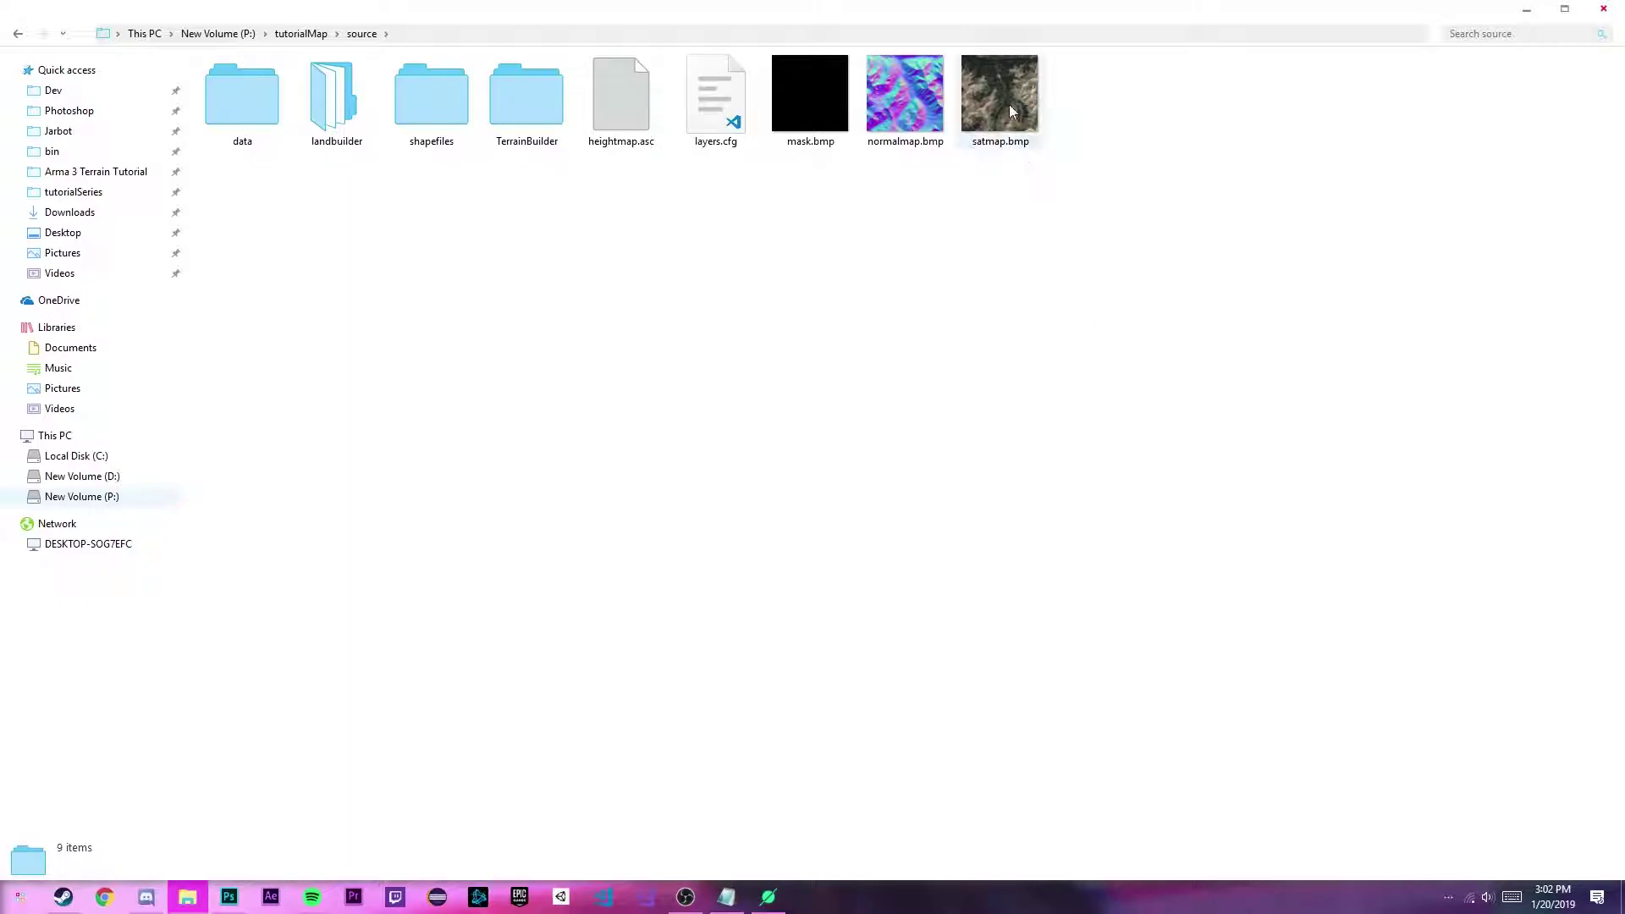
{"action": "left_click_drag", "start_coordinate": [999, 93], "coordinate": [1106, 197]}
{"action": "key", "text": "alt+Left"}
{"action": "key", "text": "alt+Left"}
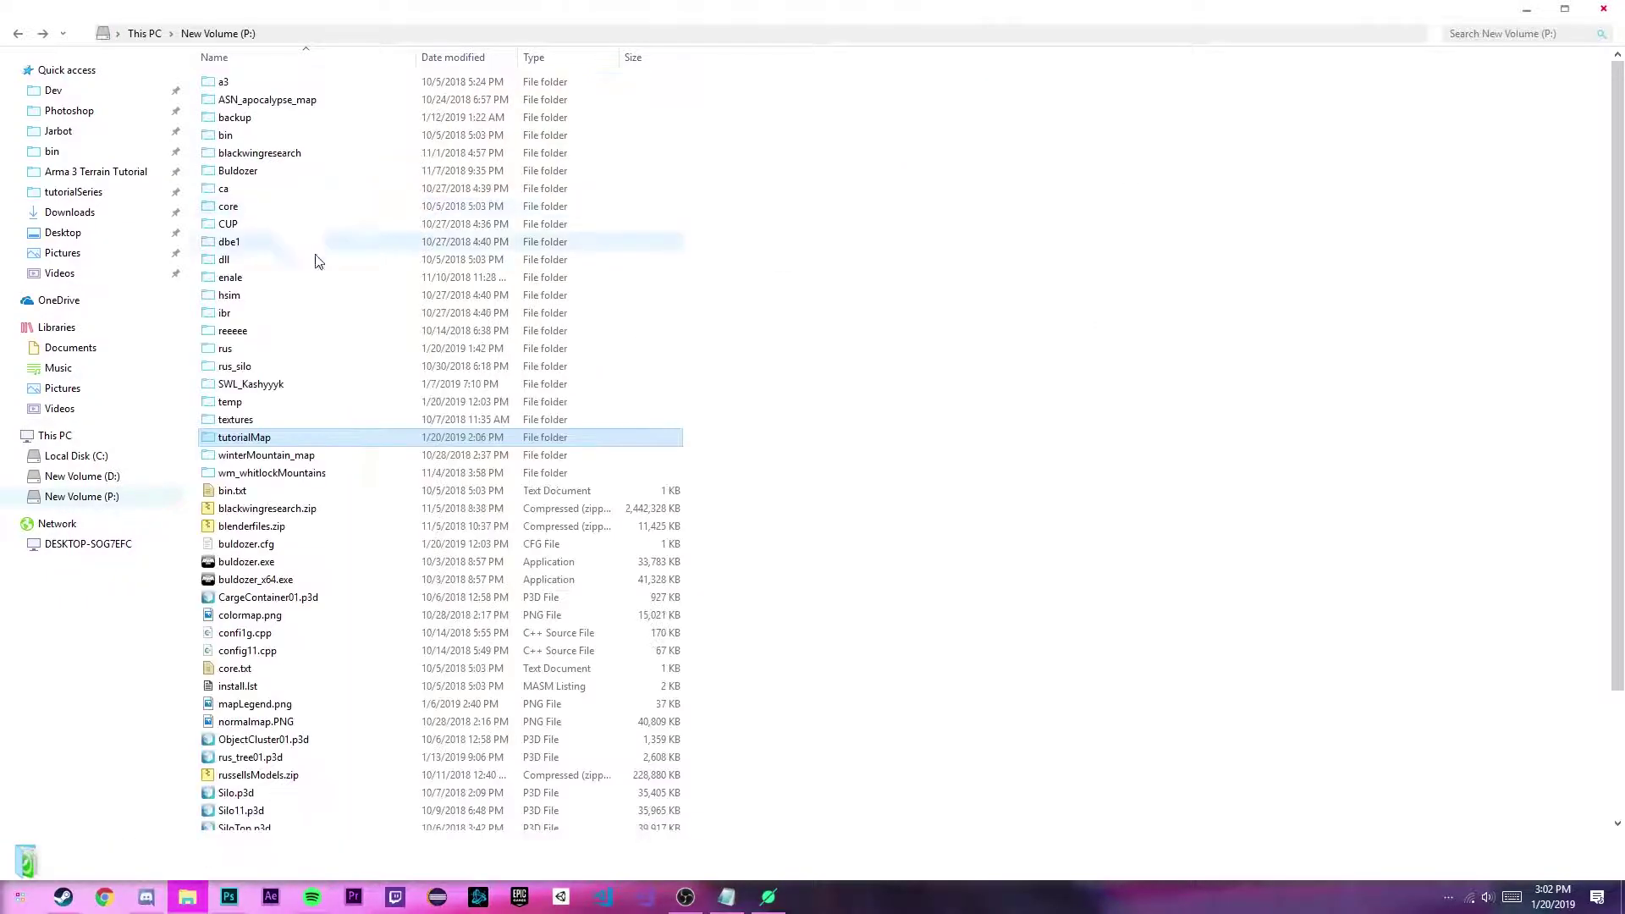
Open the source folder of rus_valleyMap inside the rus folder.
{"action": "double_click", "coordinate": [225, 358]}
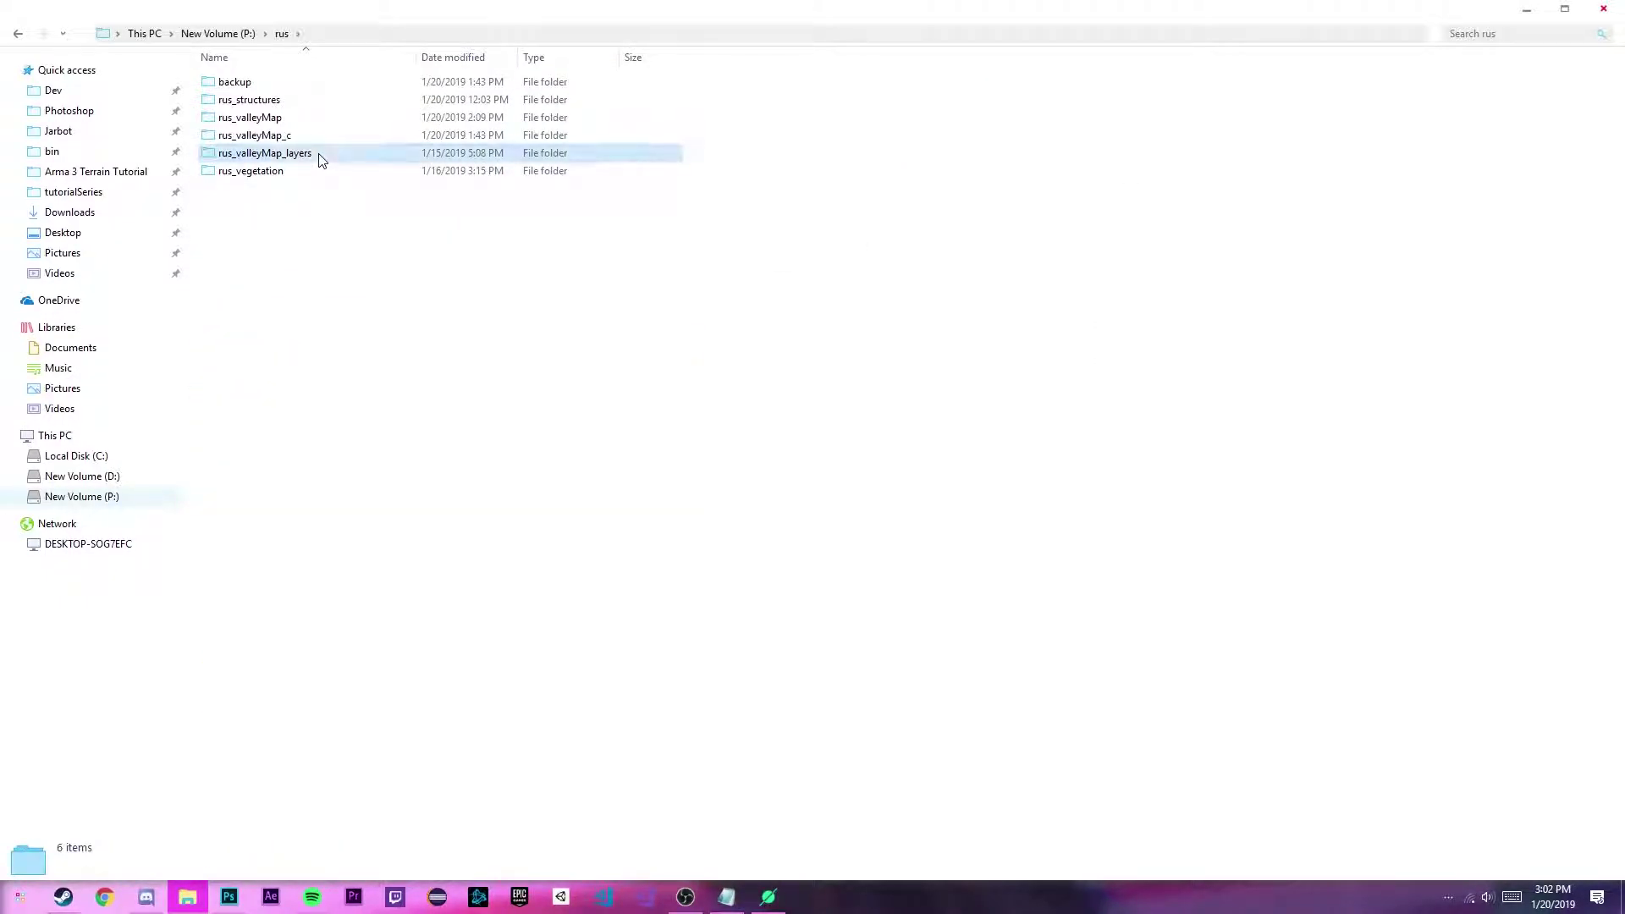
{"action": "double_click", "coordinate": [317, 154]}
{"action": "double_click", "coordinate": [282, 106]}
{"action": "key", "text": "alt+Left"}
{"action": "key", "text": "alt+Left"}
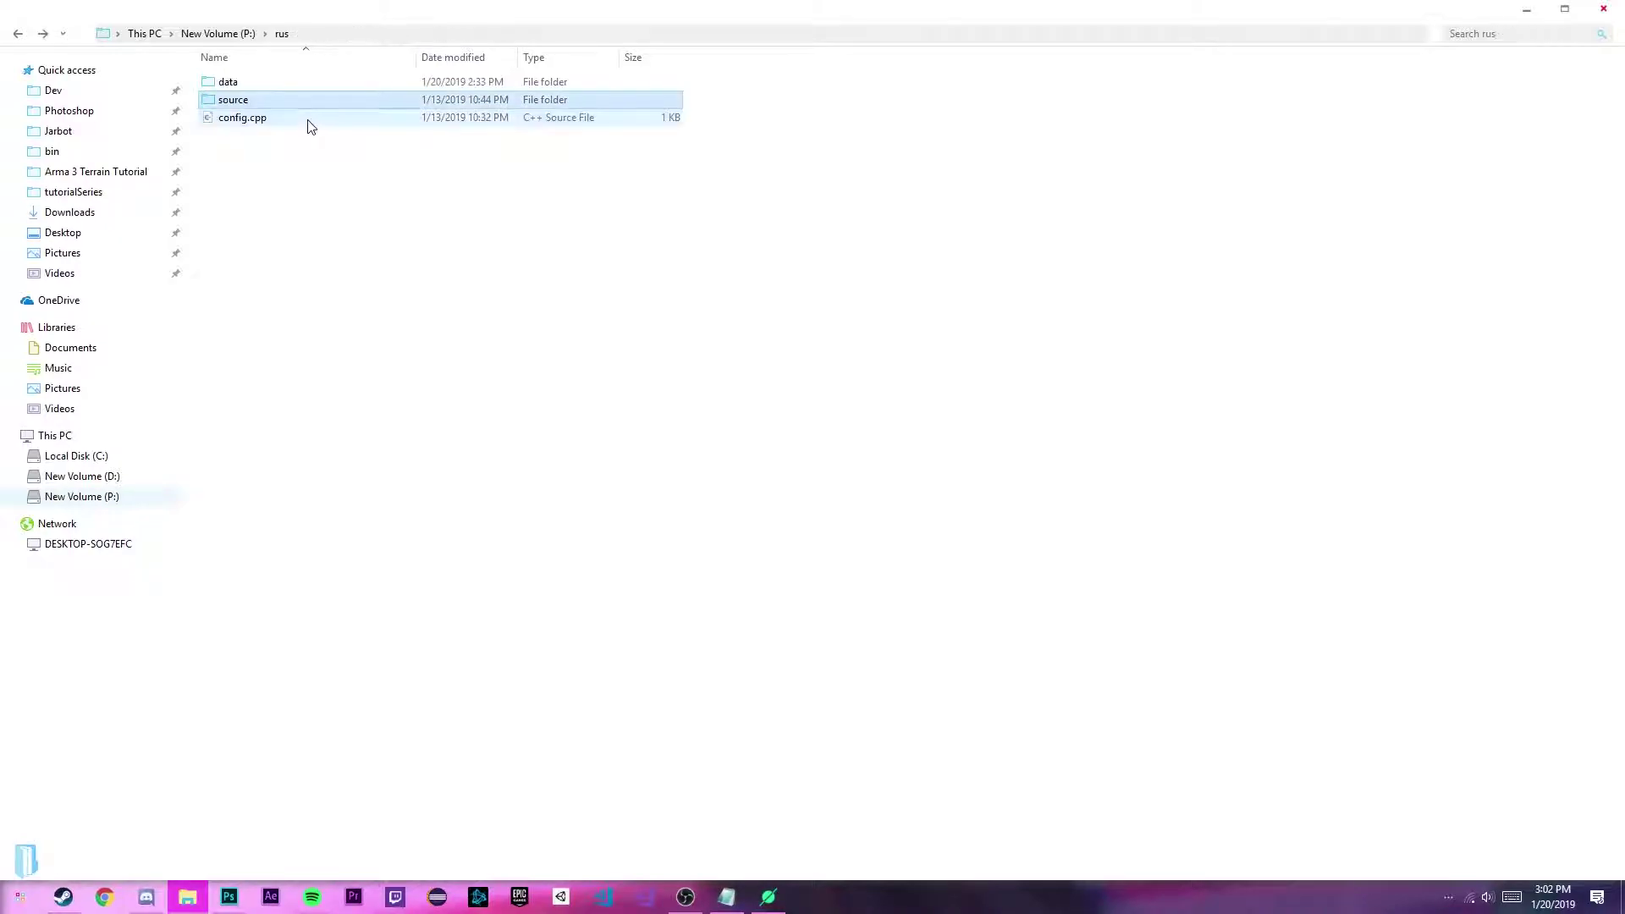
{"action": "double_click", "coordinate": [274, 118]}
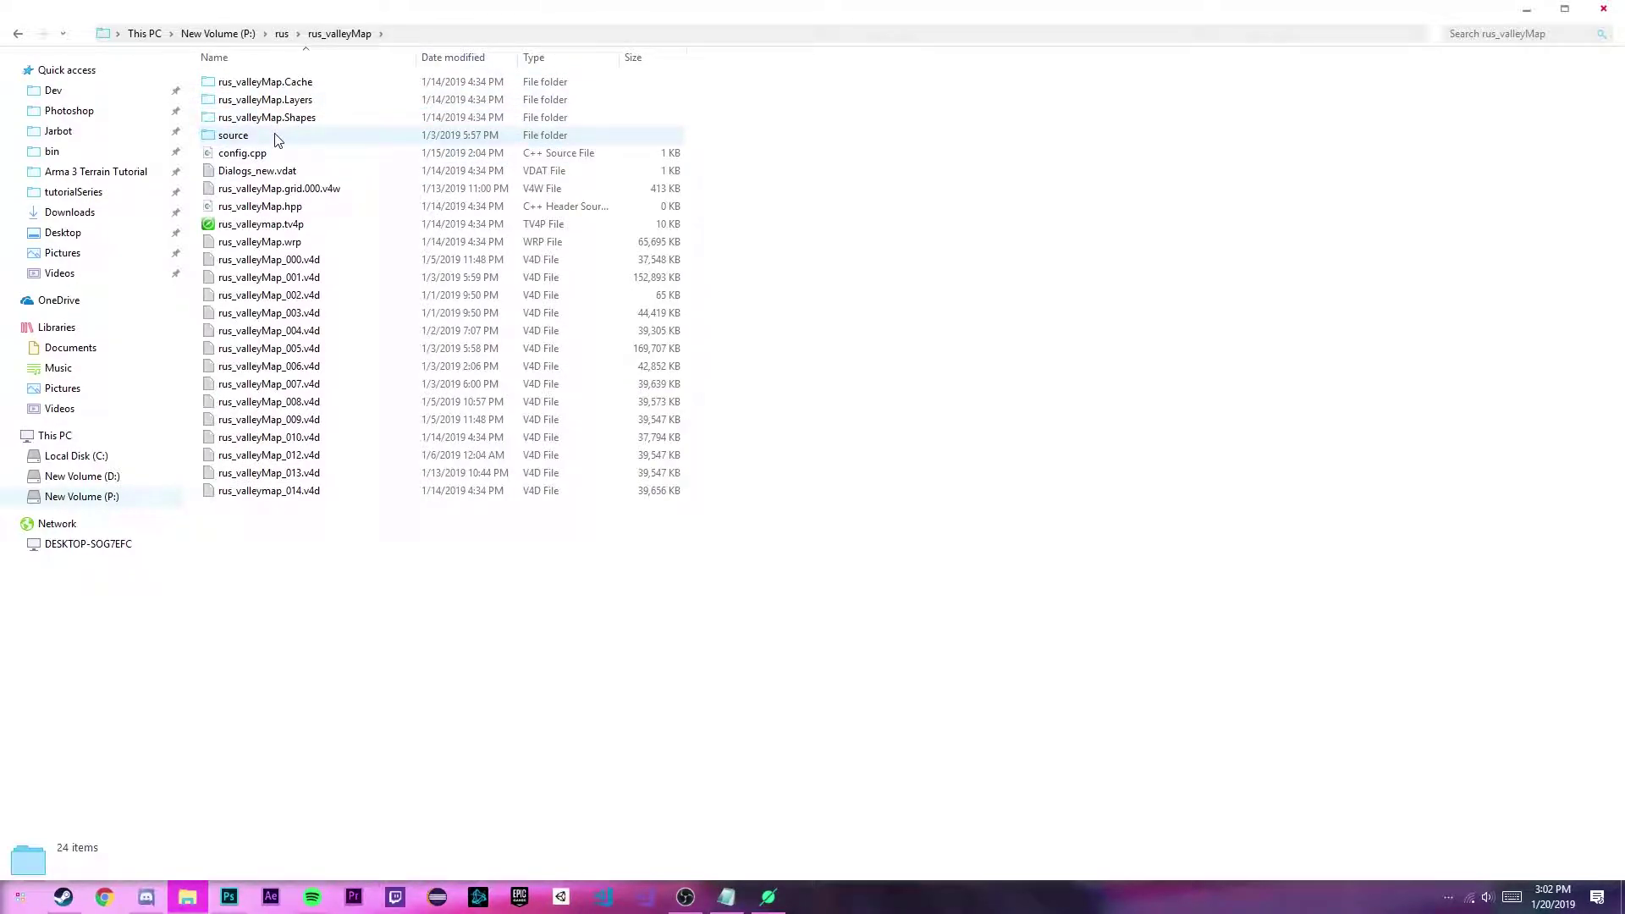
{"action": "double_click", "coordinate": [272, 135]}
Uncover Photoshop behind the folder window, and try to place the satmap image in the indexed colormap.bmp document.
{"action": "key", "text": "super+Down"}
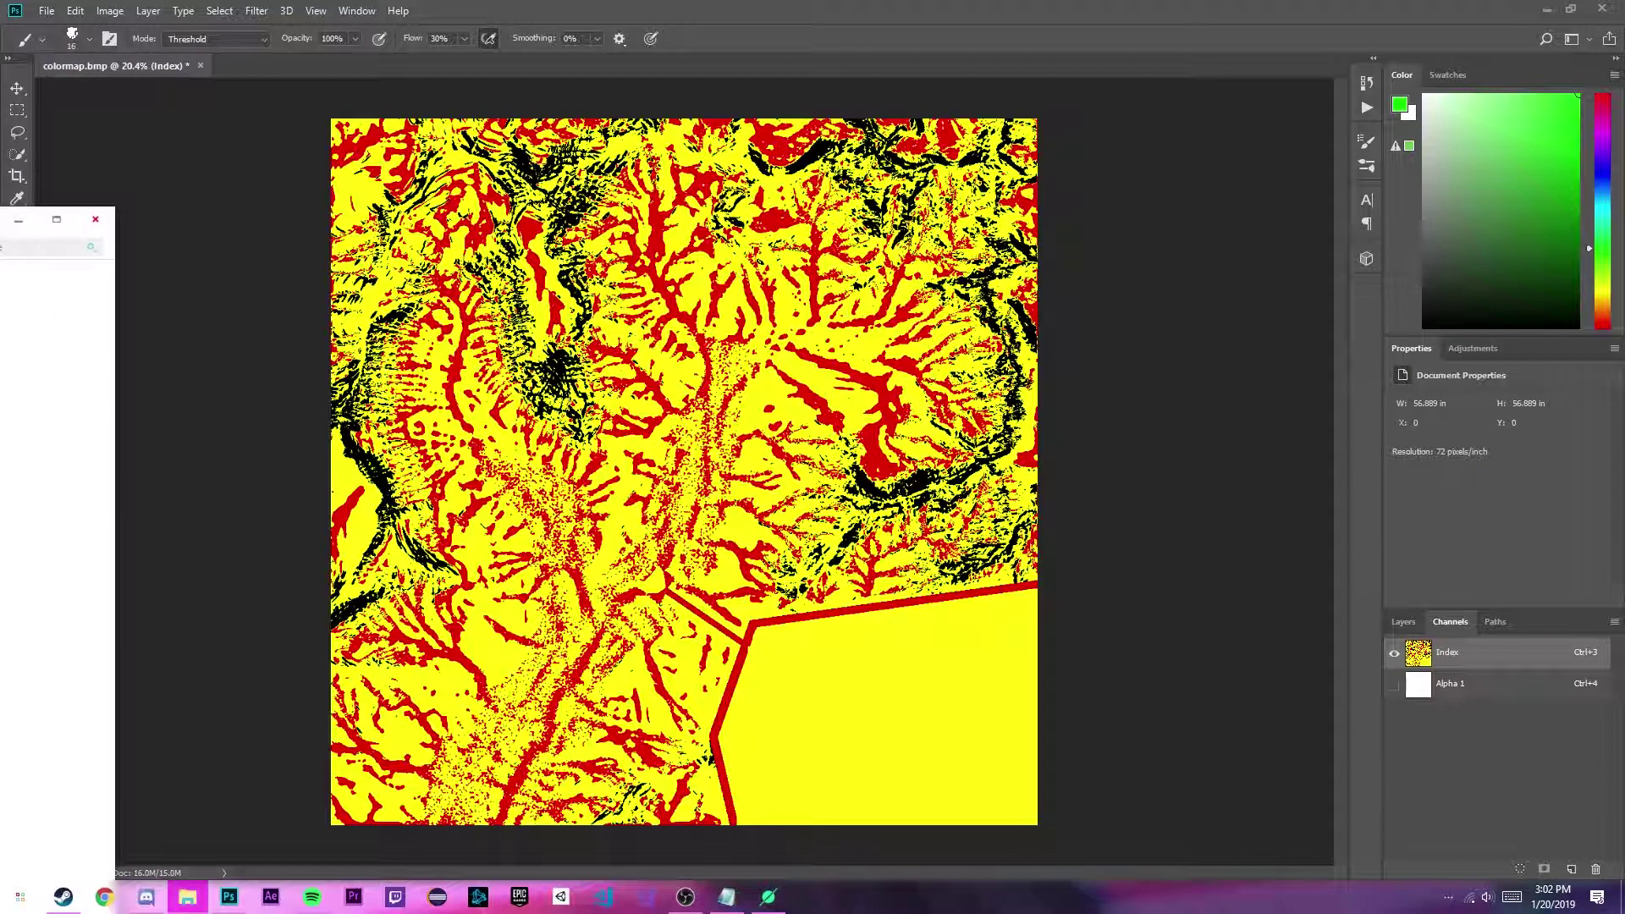
{"action": "left_click_drag", "start_coordinate": [785, 418], "coordinate": [836, 391]}
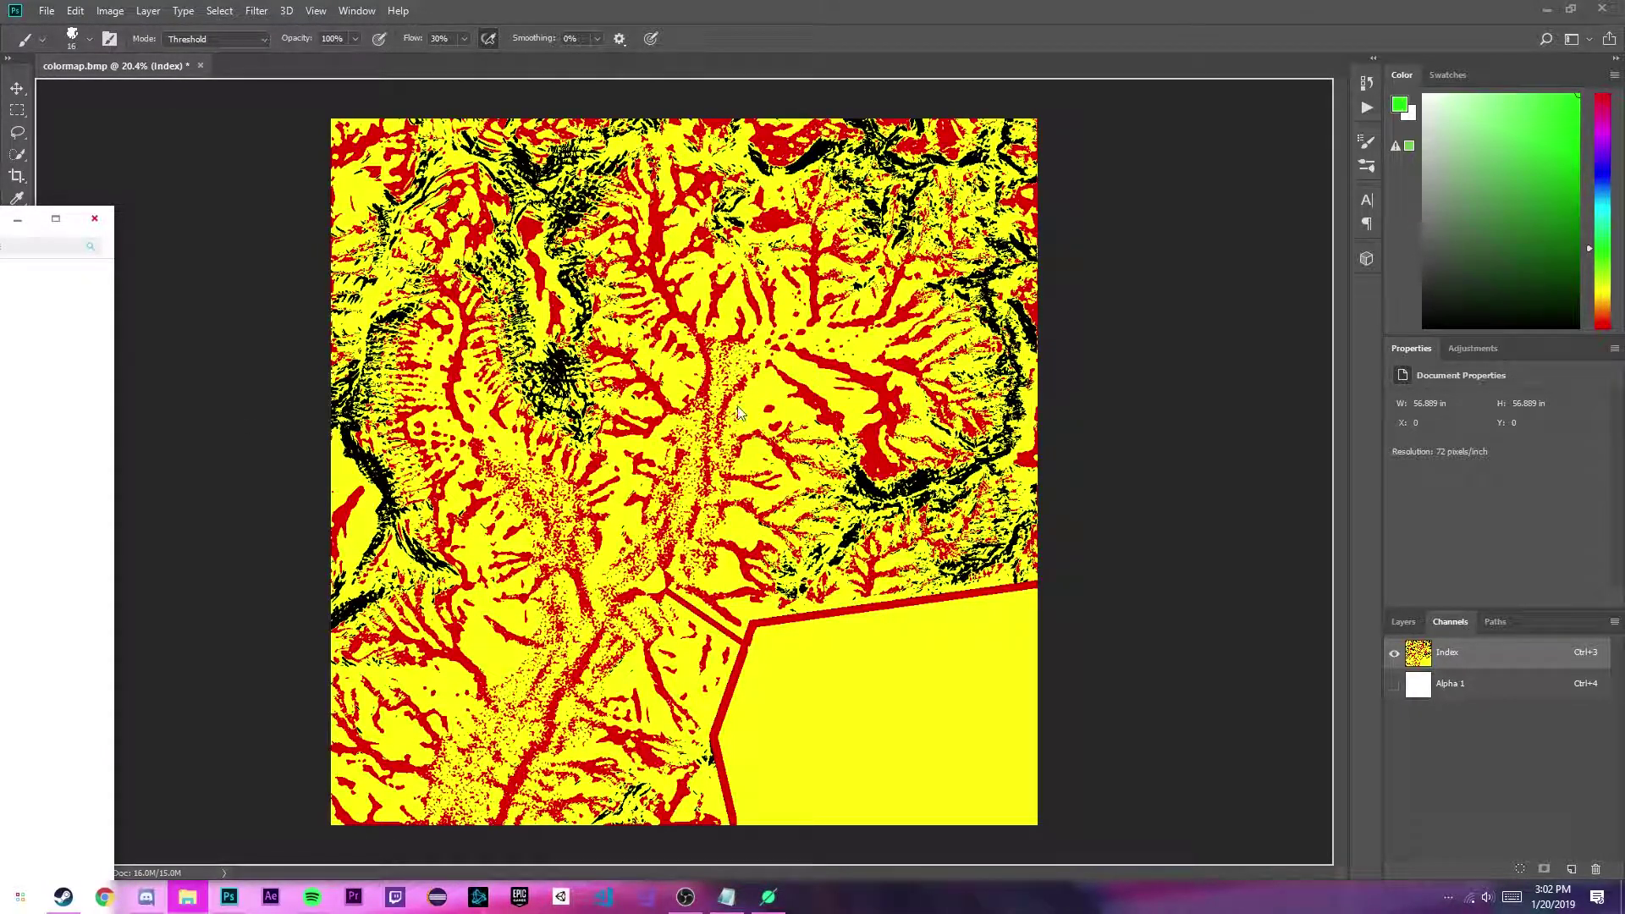
{"action": "left_click_drag", "start_coordinate": [745, 419], "coordinate": [745, 419]}
Convert the colormap image from Indexed Color to RGB Color, and check its colors up close.
{"action": "left_click", "coordinate": [110, 10]}
{"action": "mouse_move", "coordinate": [121, 30]}
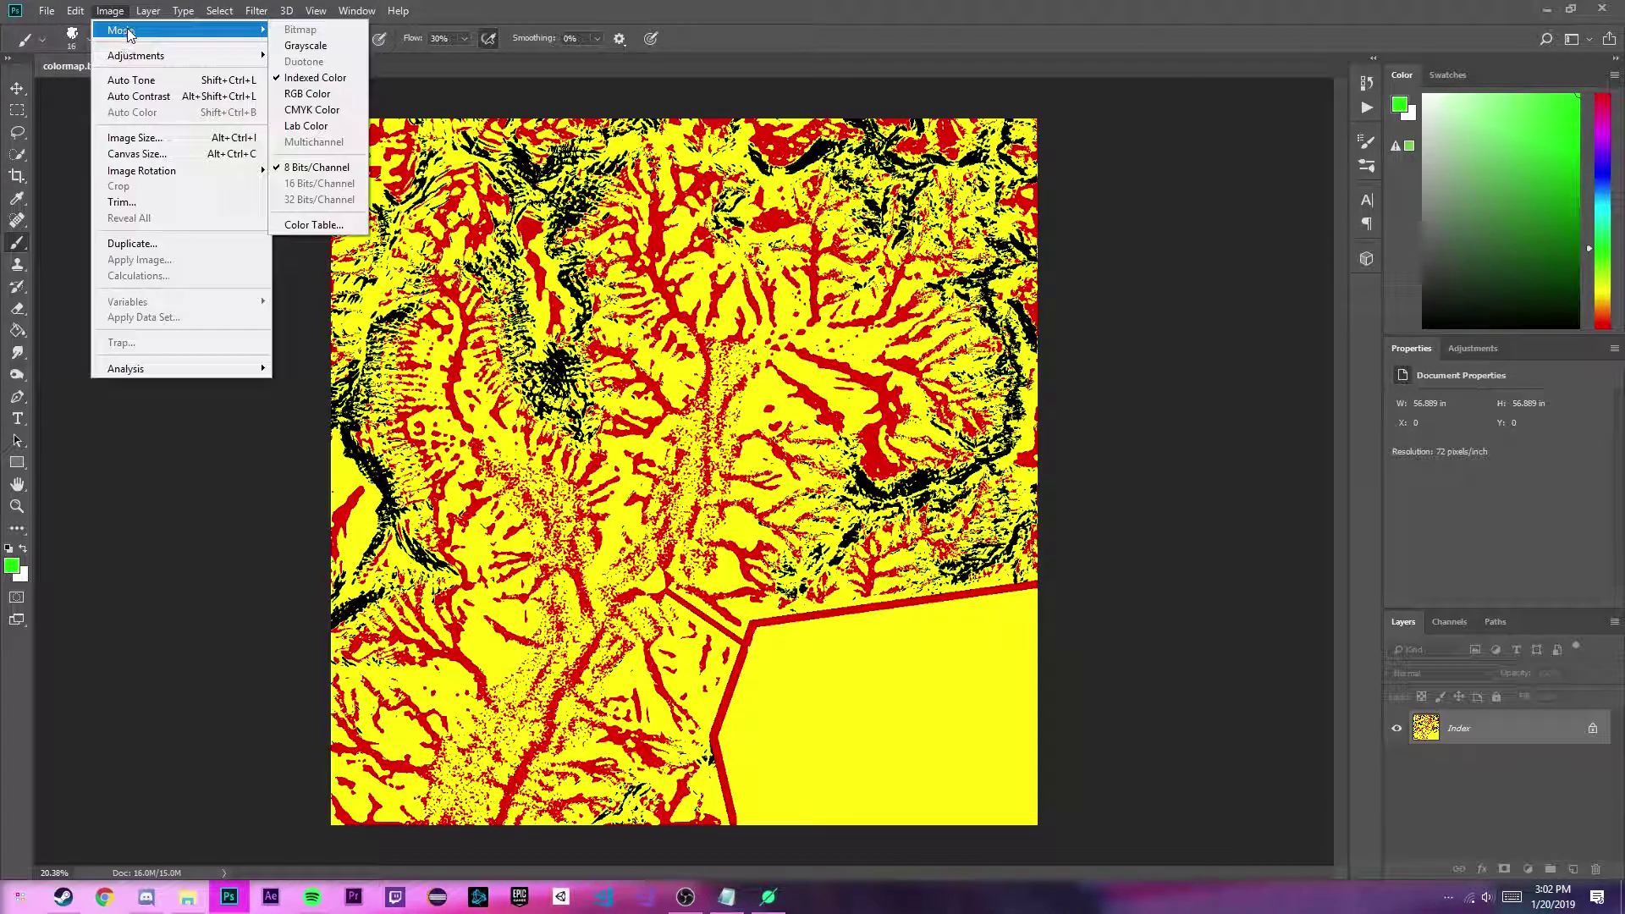
{"action": "left_click", "coordinate": [311, 94]}
{"action": "scroll", "coordinate": [614, 416], "scroll_direction": "up", "scroll_amount": 15}
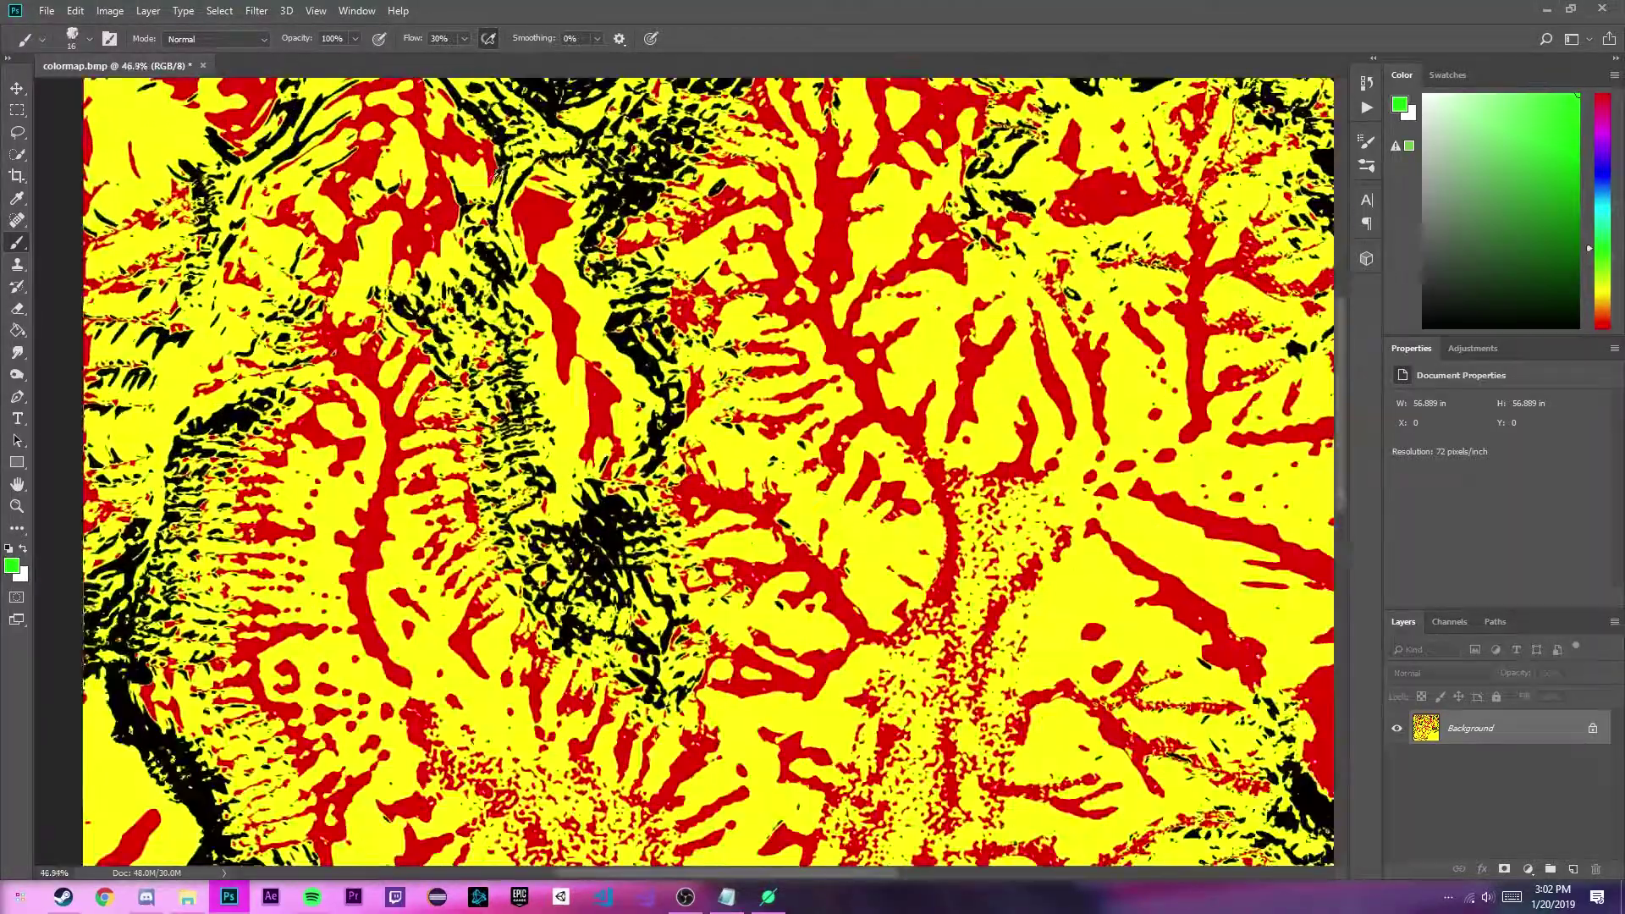
{"action": "scroll", "coordinate": [614, 416], "scroll_direction": "down", "scroll_amount": 15}
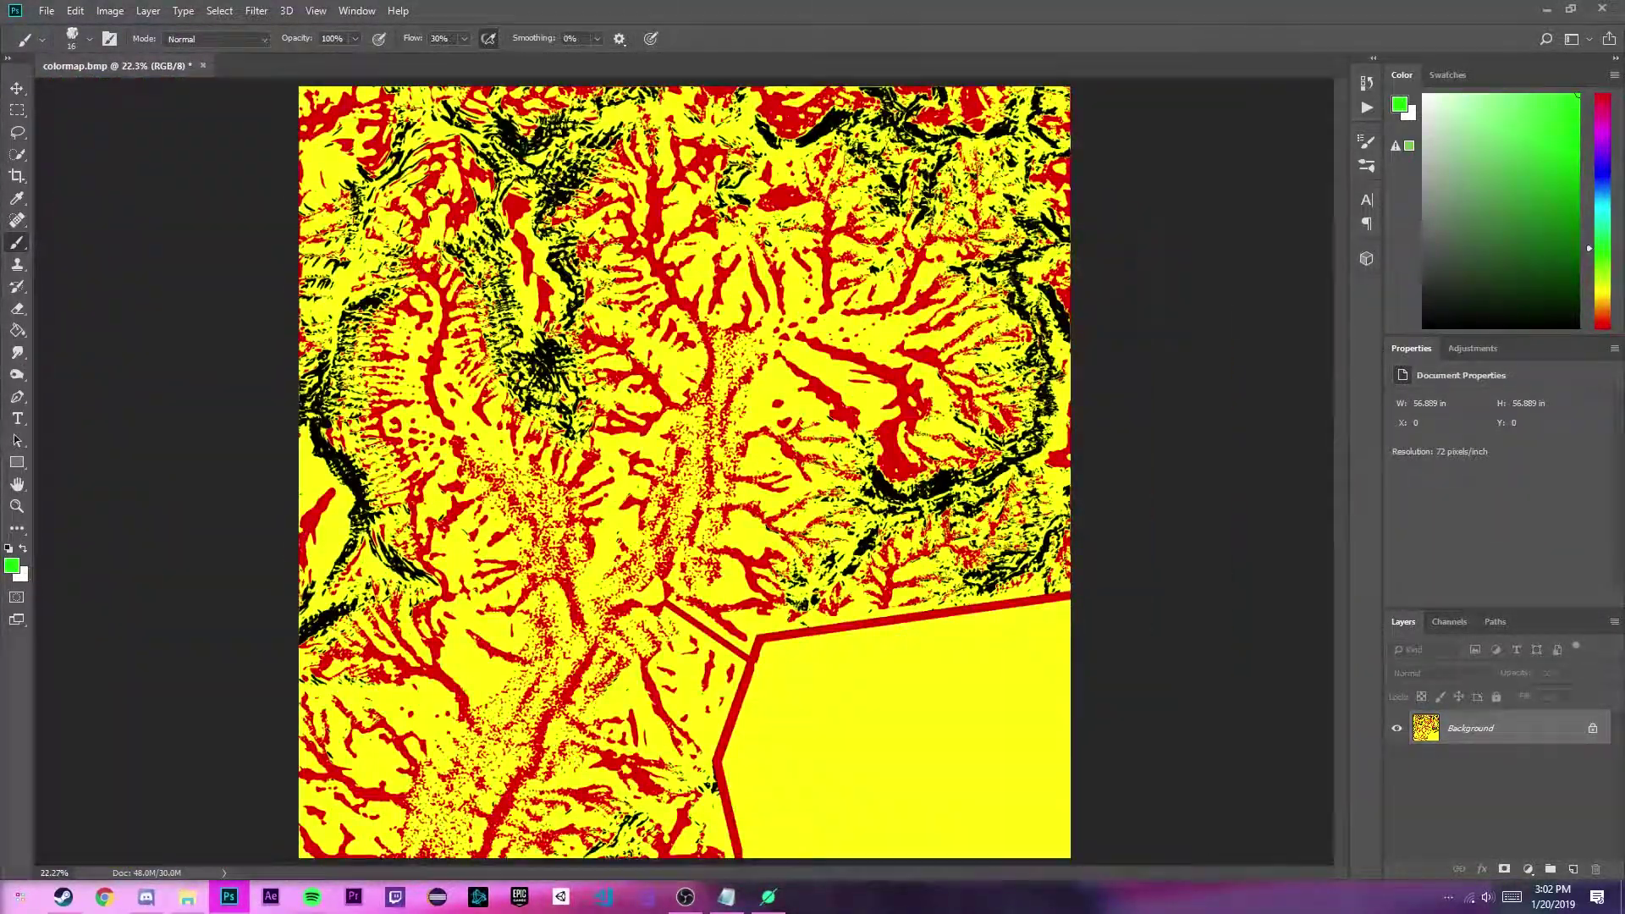
Place satmap.bmp over the color map as a new layer at its default size and position.
{"action": "left_click_drag", "start_coordinate": [507, 385], "coordinate": [610, 374]}
{"action": "scroll", "coordinate": [707, 397], "scroll_direction": "down", "scroll_amount": 1}
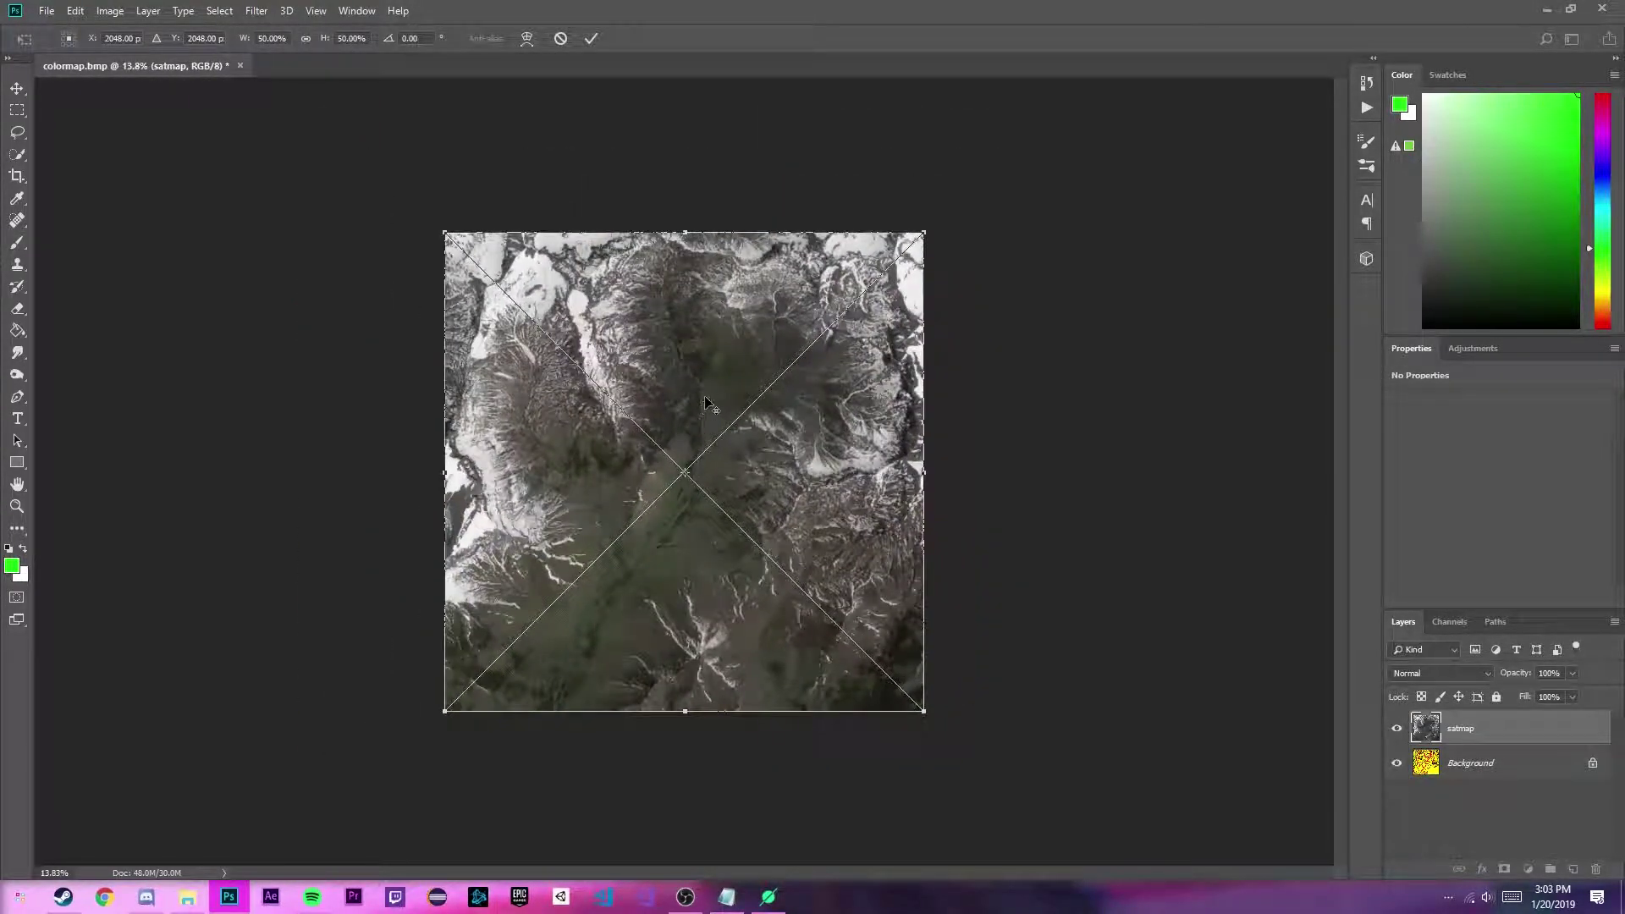
{"action": "left_click", "coordinate": [591, 39]}
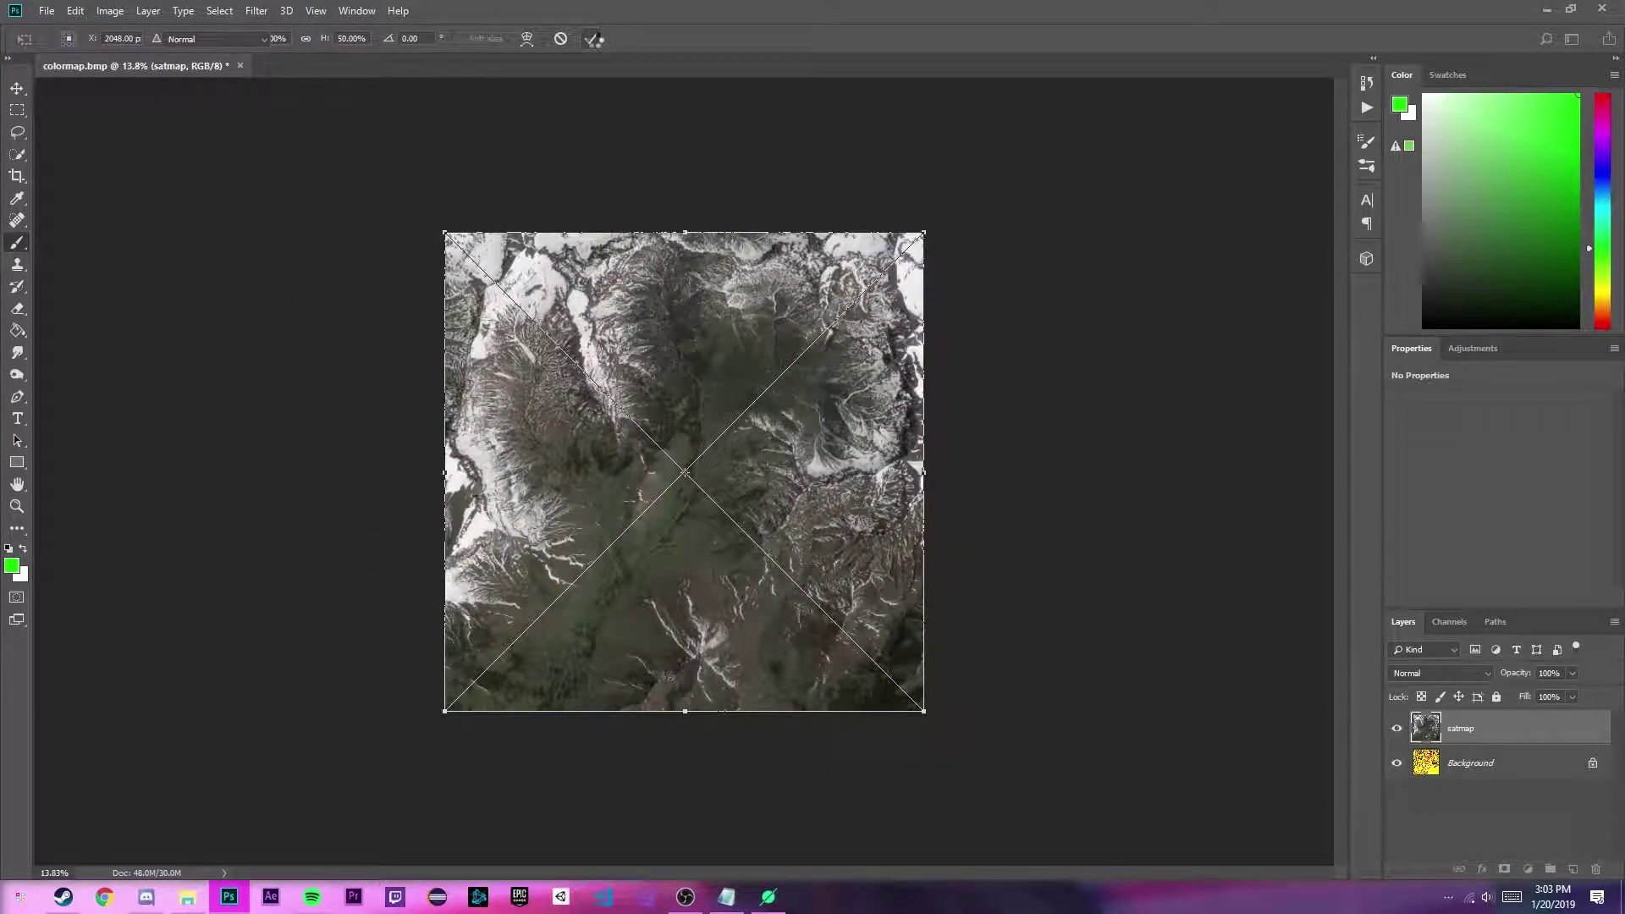
Set the image dimensions of colormap.bmp to 8192 by 8192 pixels with the satmap layer in place.
{"action": "left_click", "coordinate": [110, 11]}
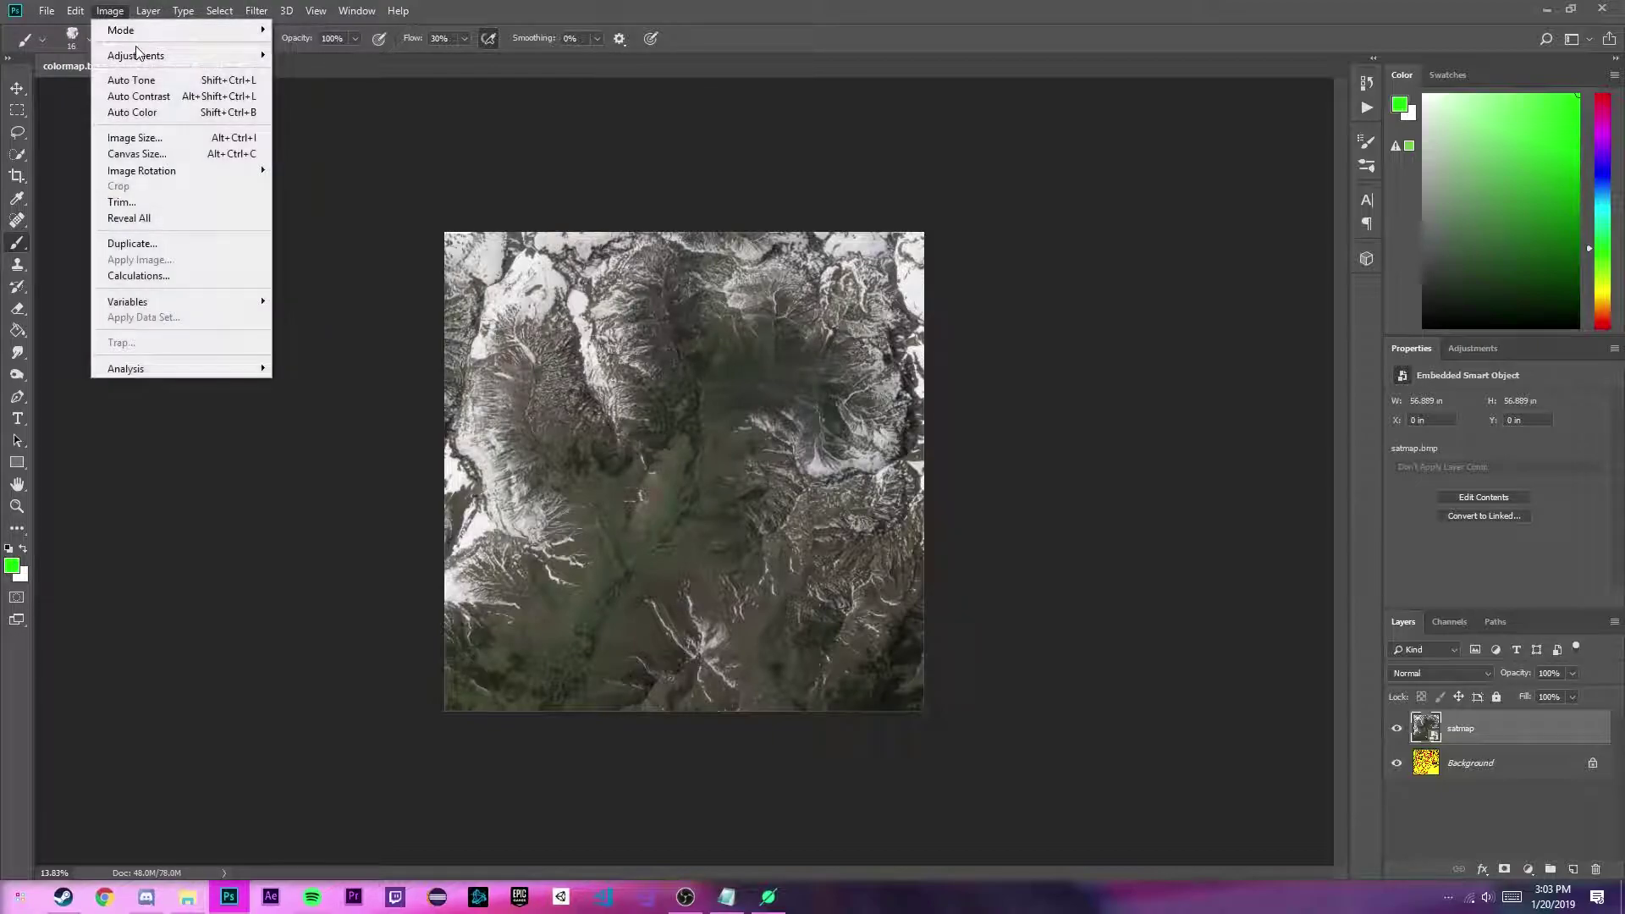
{"action": "left_click", "coordinate": [138, 136]}
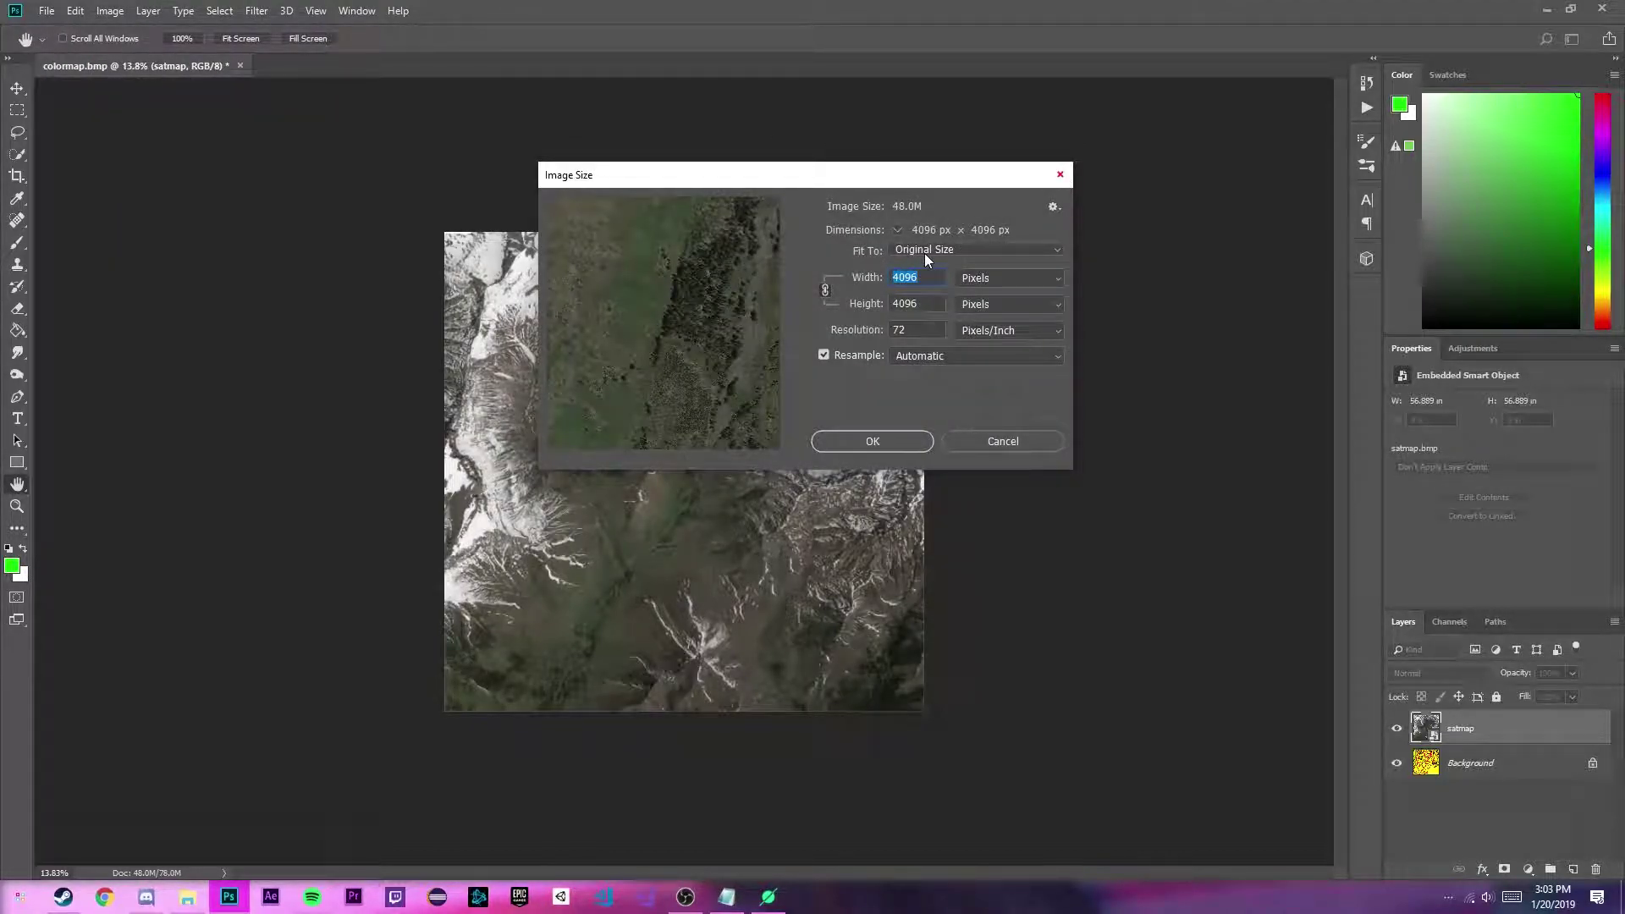
{"action": "type", "text": "16"}
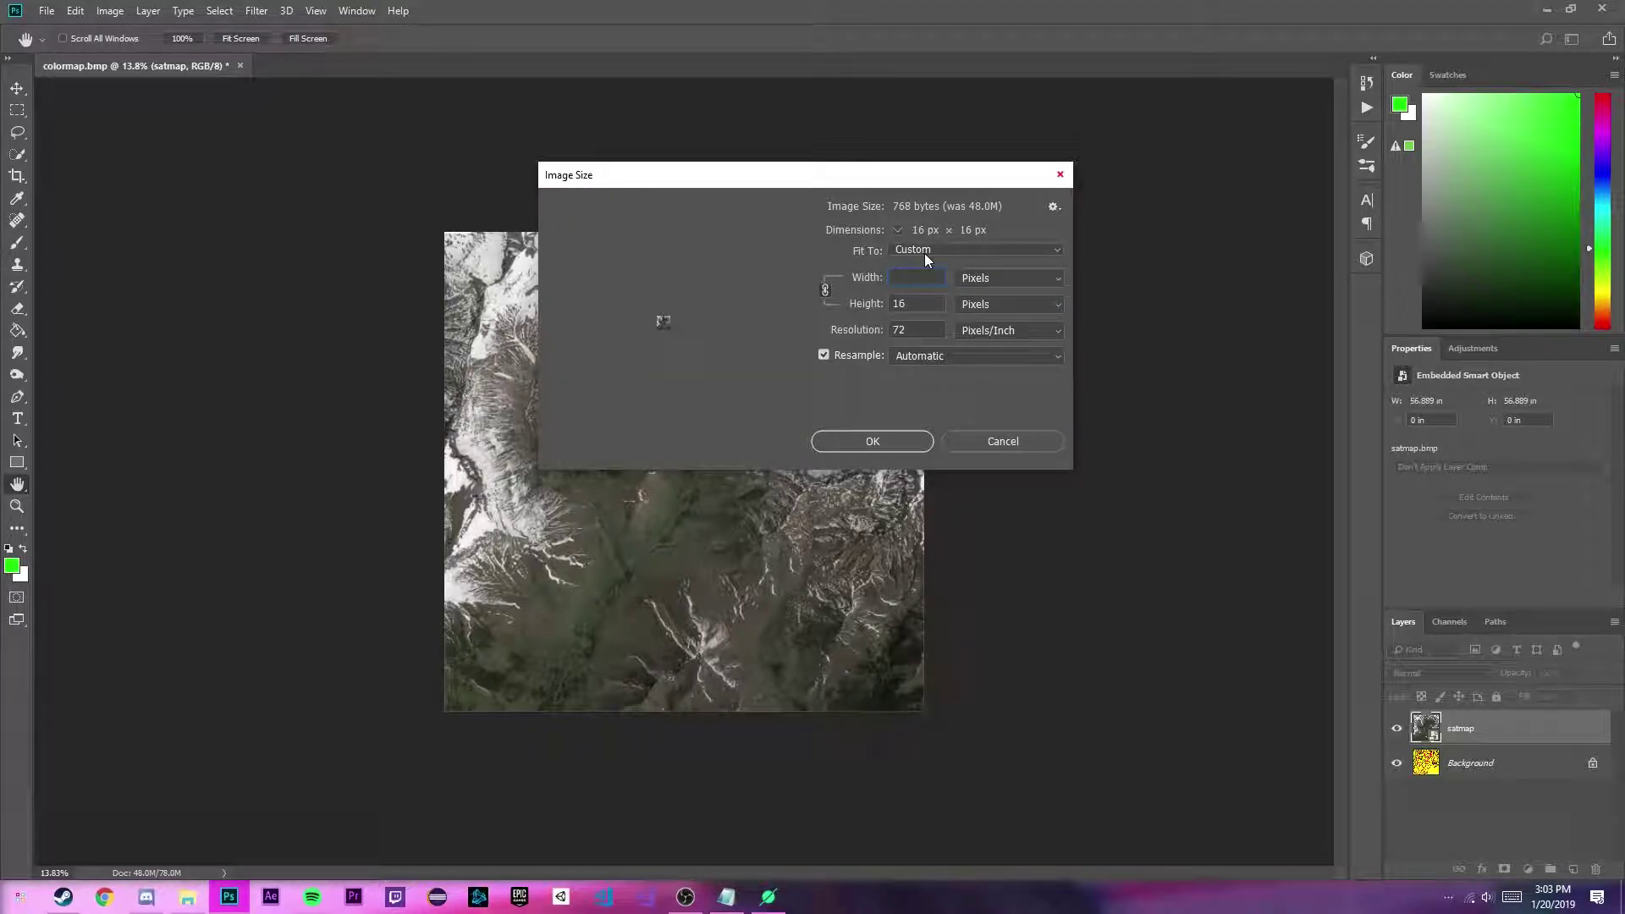
{"action": "type", "text": "8"}
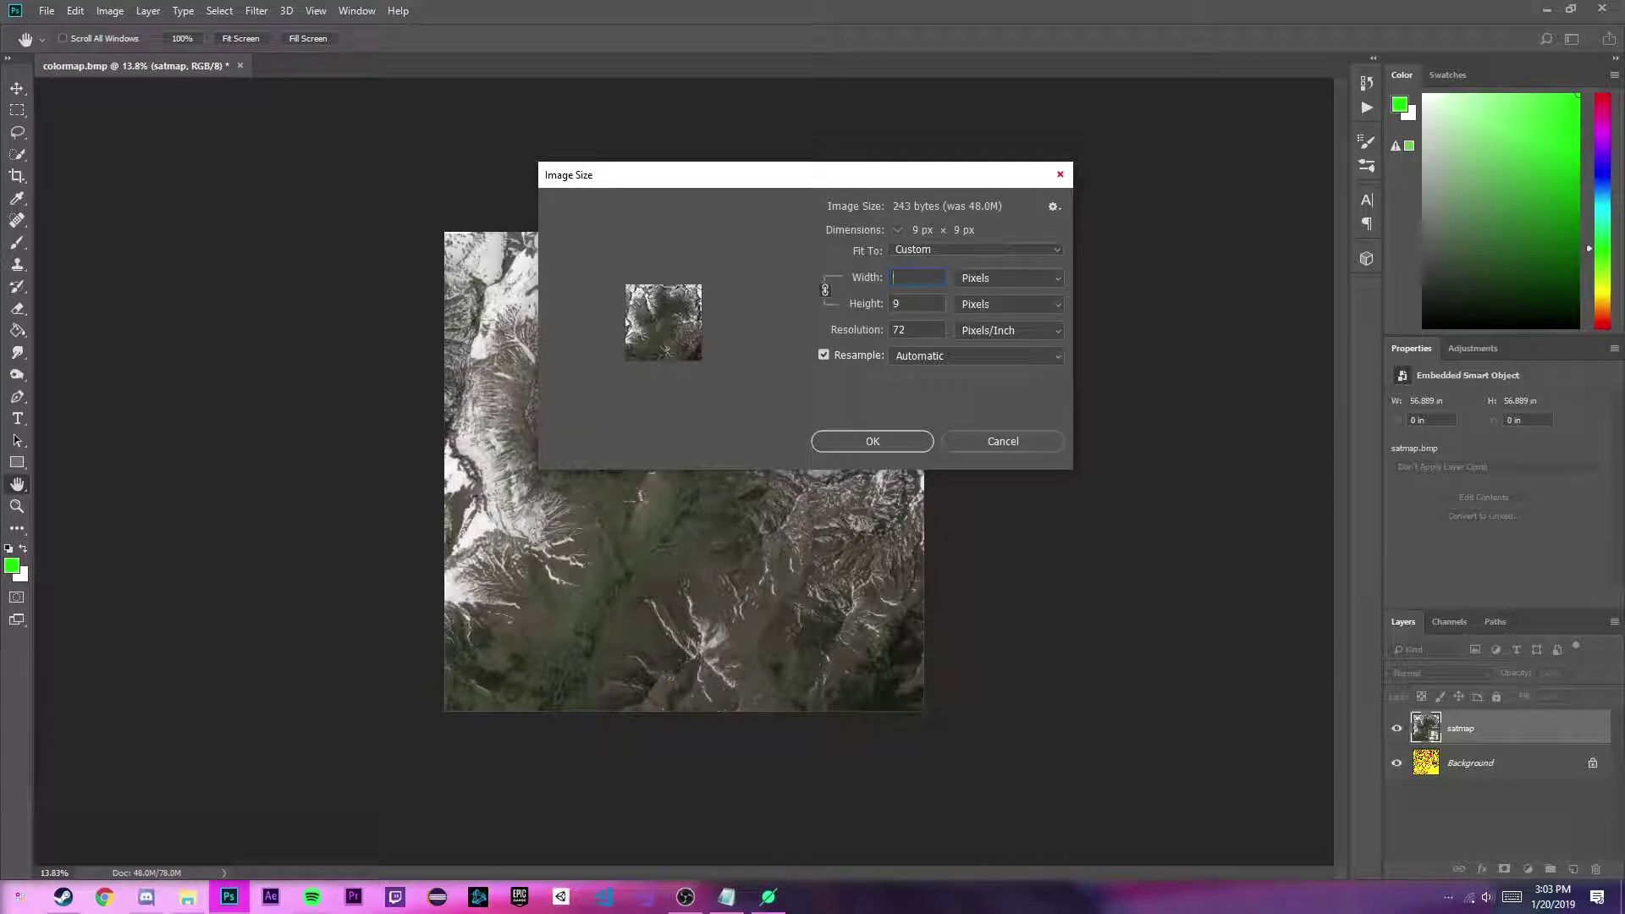
{"action": "type", "text": "096"}
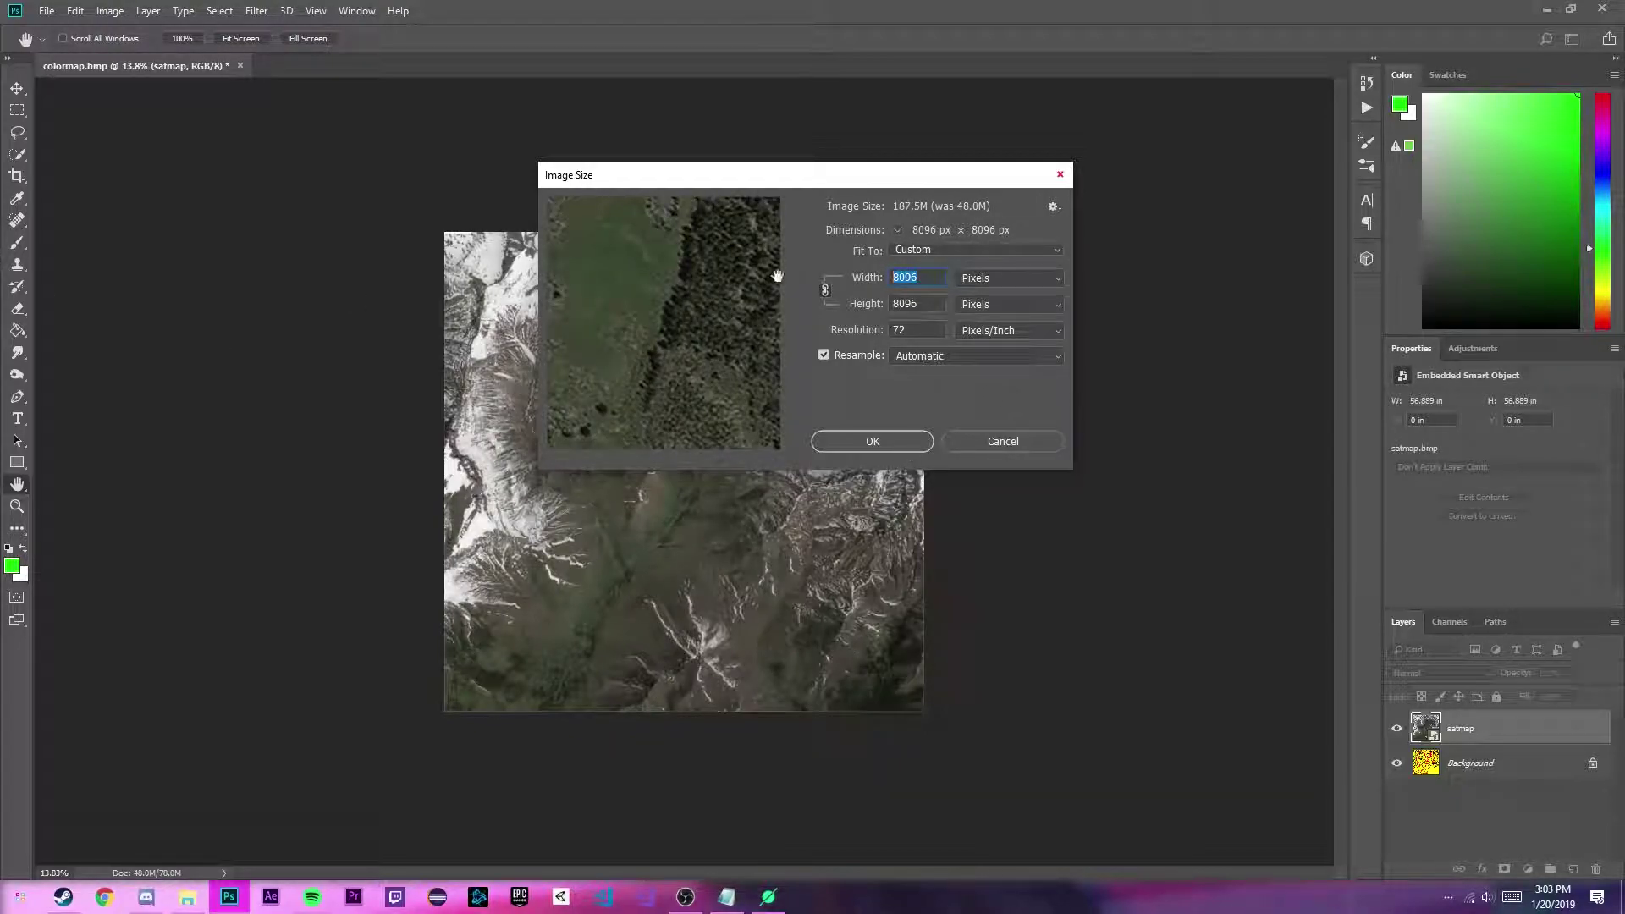
{"action": "type", "text": "1"}
{"action": "key", "text": "BackSpace"}
{"action": "type", "text": "8192"}
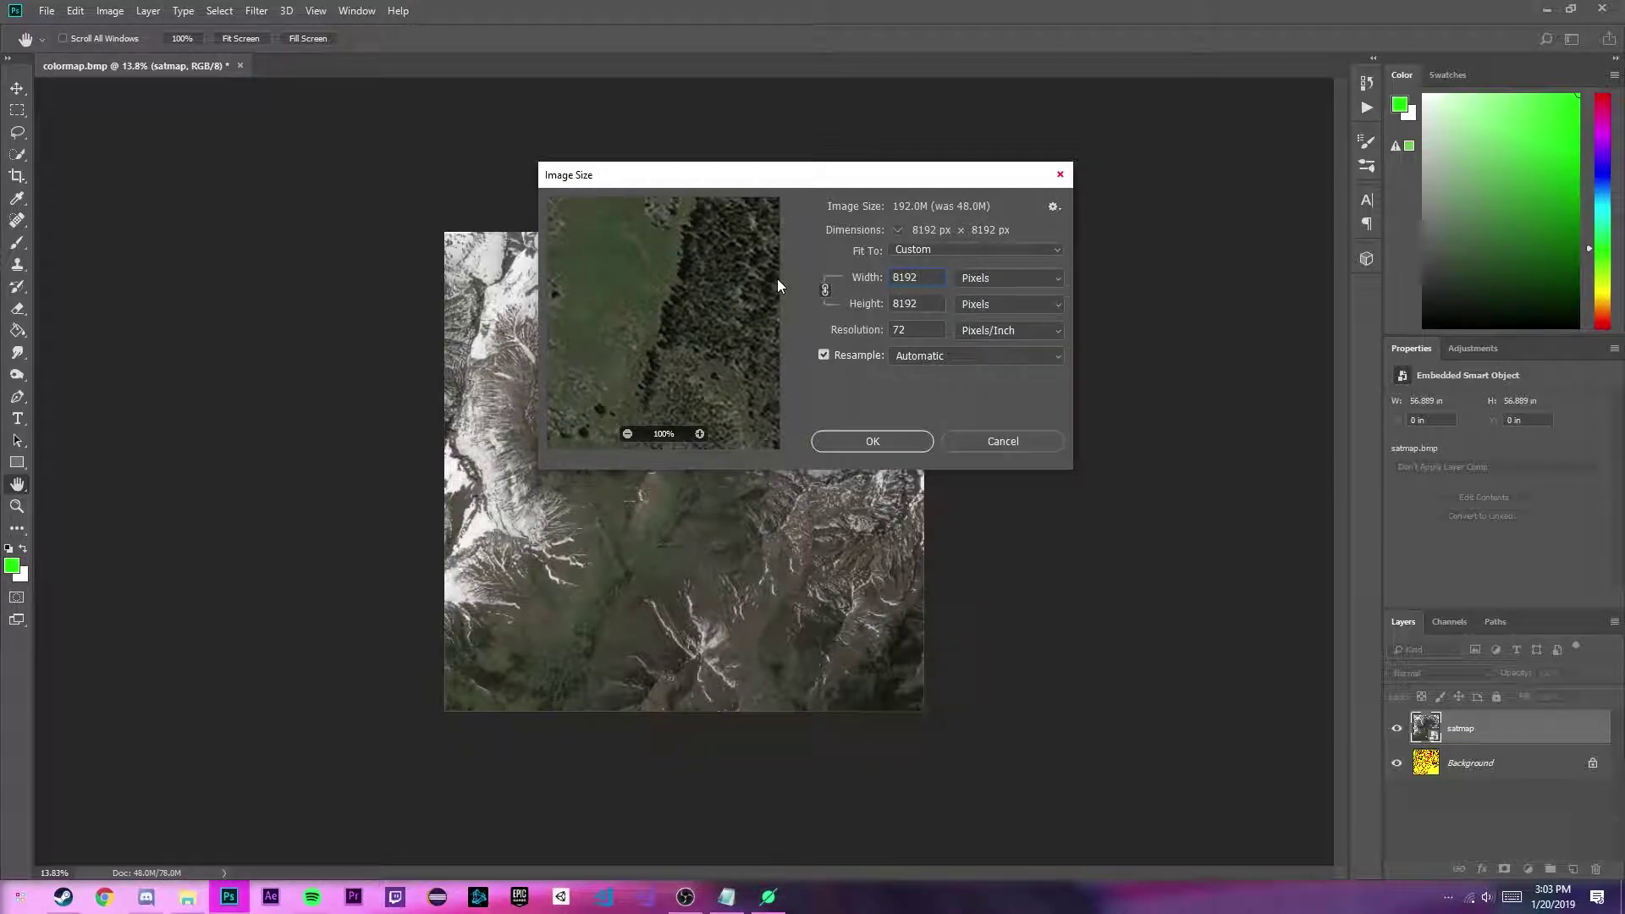
Choose Nearest Neighbor (hard edges) as the resampling method and apply the image resize.
{"action": "left_click", "coordinate": [923, 357]}
{"action": "left_click", "coordinate": [937, 353]}
{"action": "left_click", "coordinate": [940, 352]}
{"action": "left_click", "coordinate": [948, 362]}
{"action": "left_click", "coordinate": [942, 349]}
{"action": "left_click", "coordinate": [913, 351]}
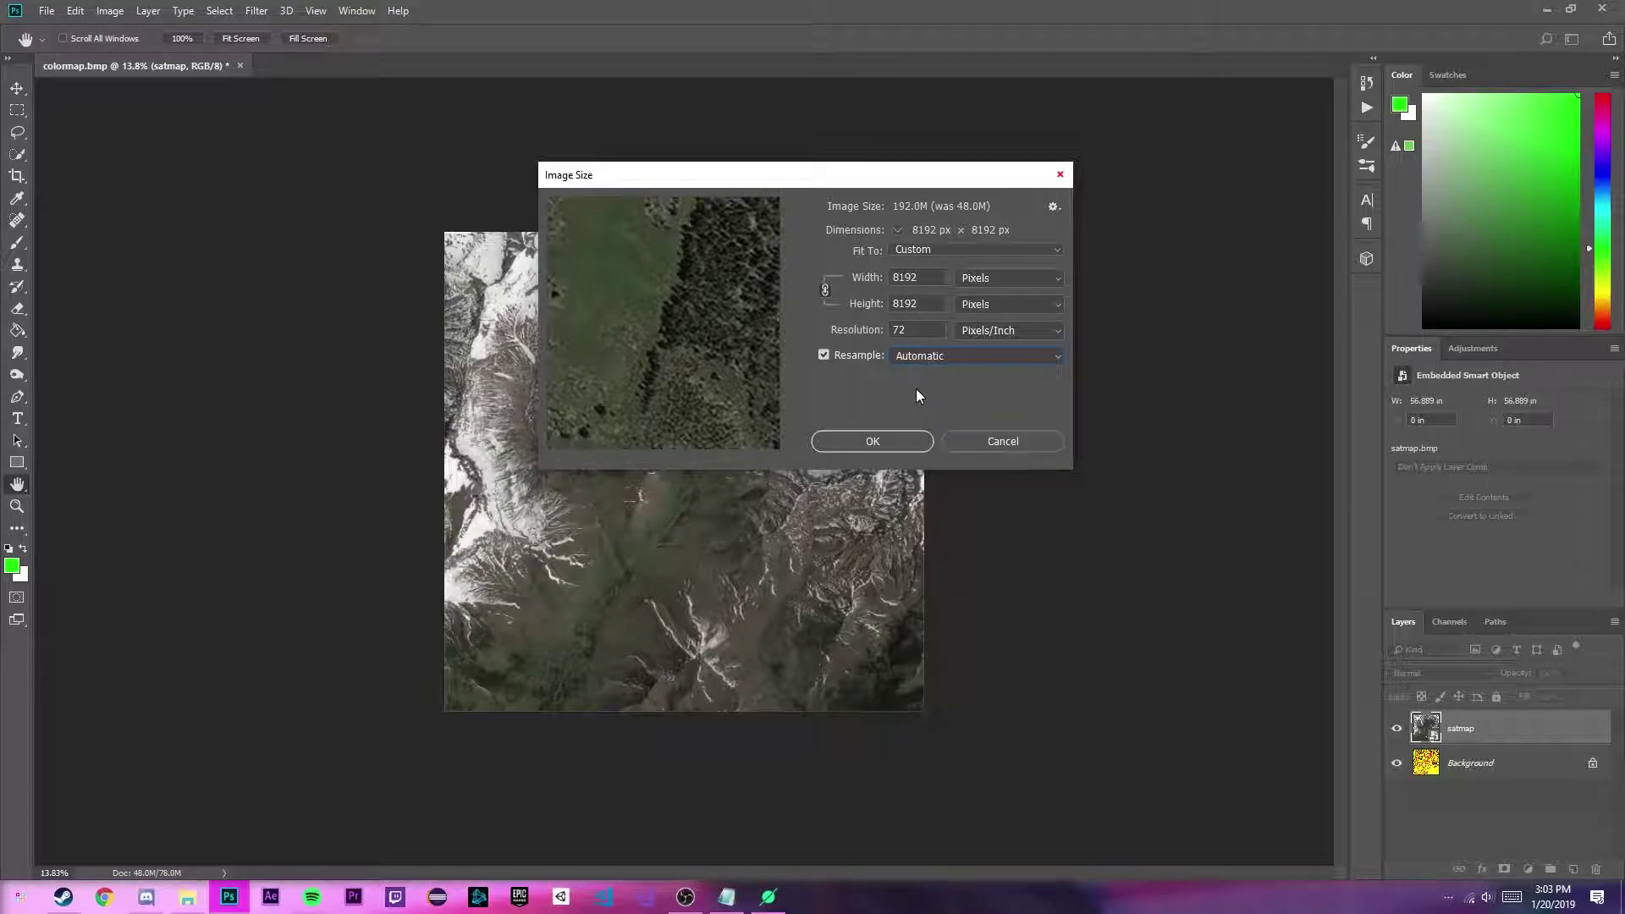
{"action": "left_click", "coordinate": [916, 359]}
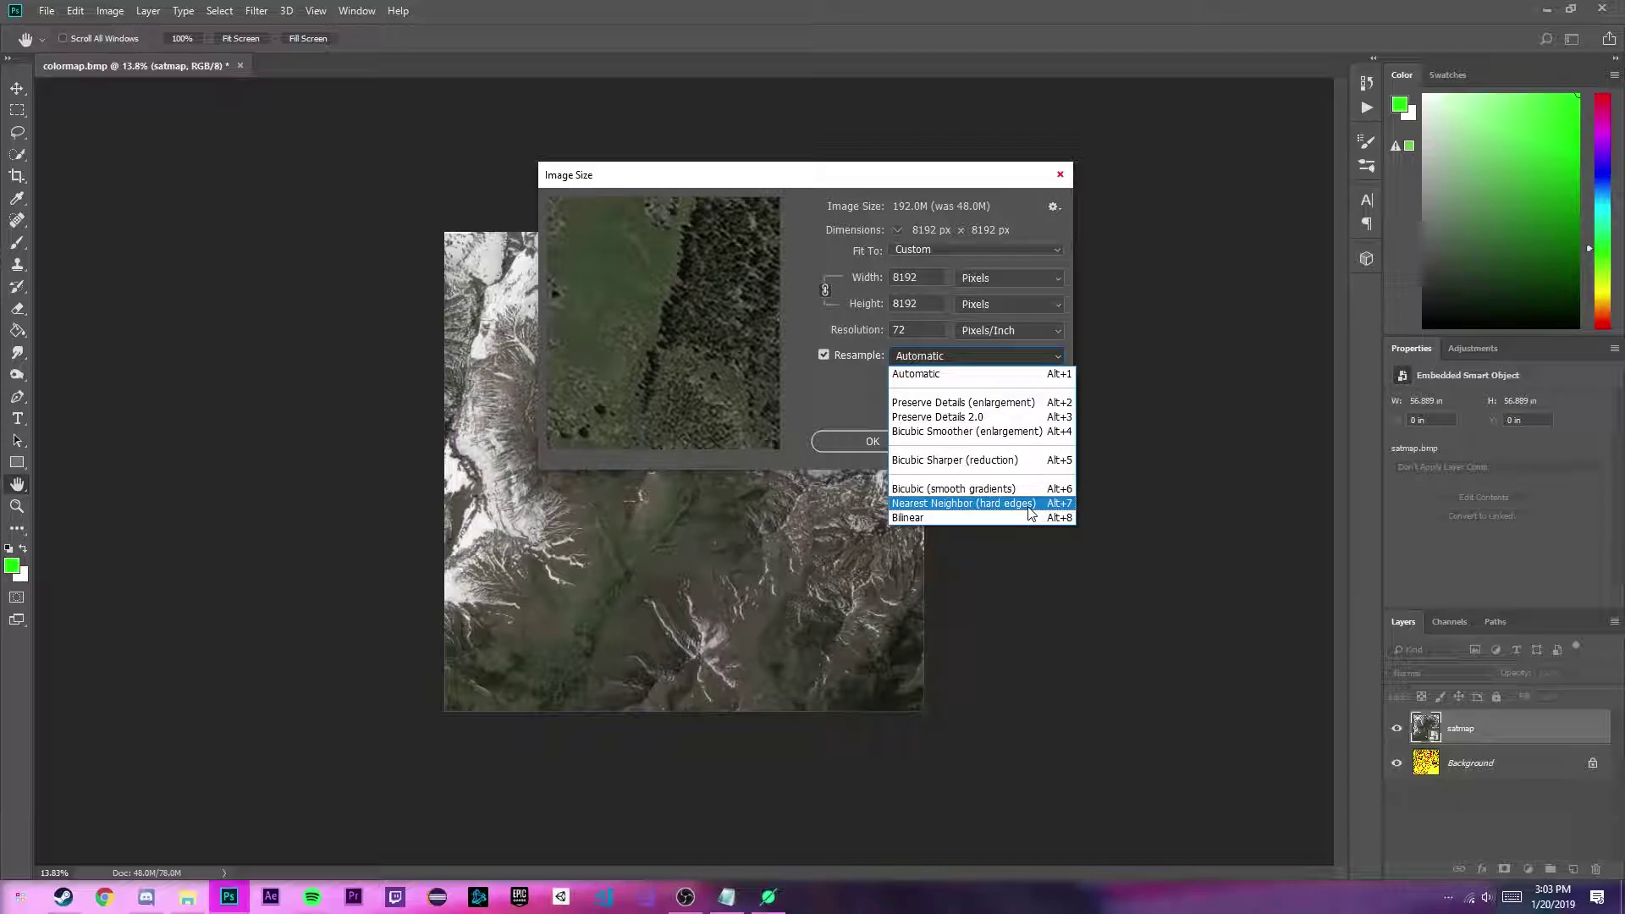
{"action": "left_click", "coordinate": [1031, 505]}
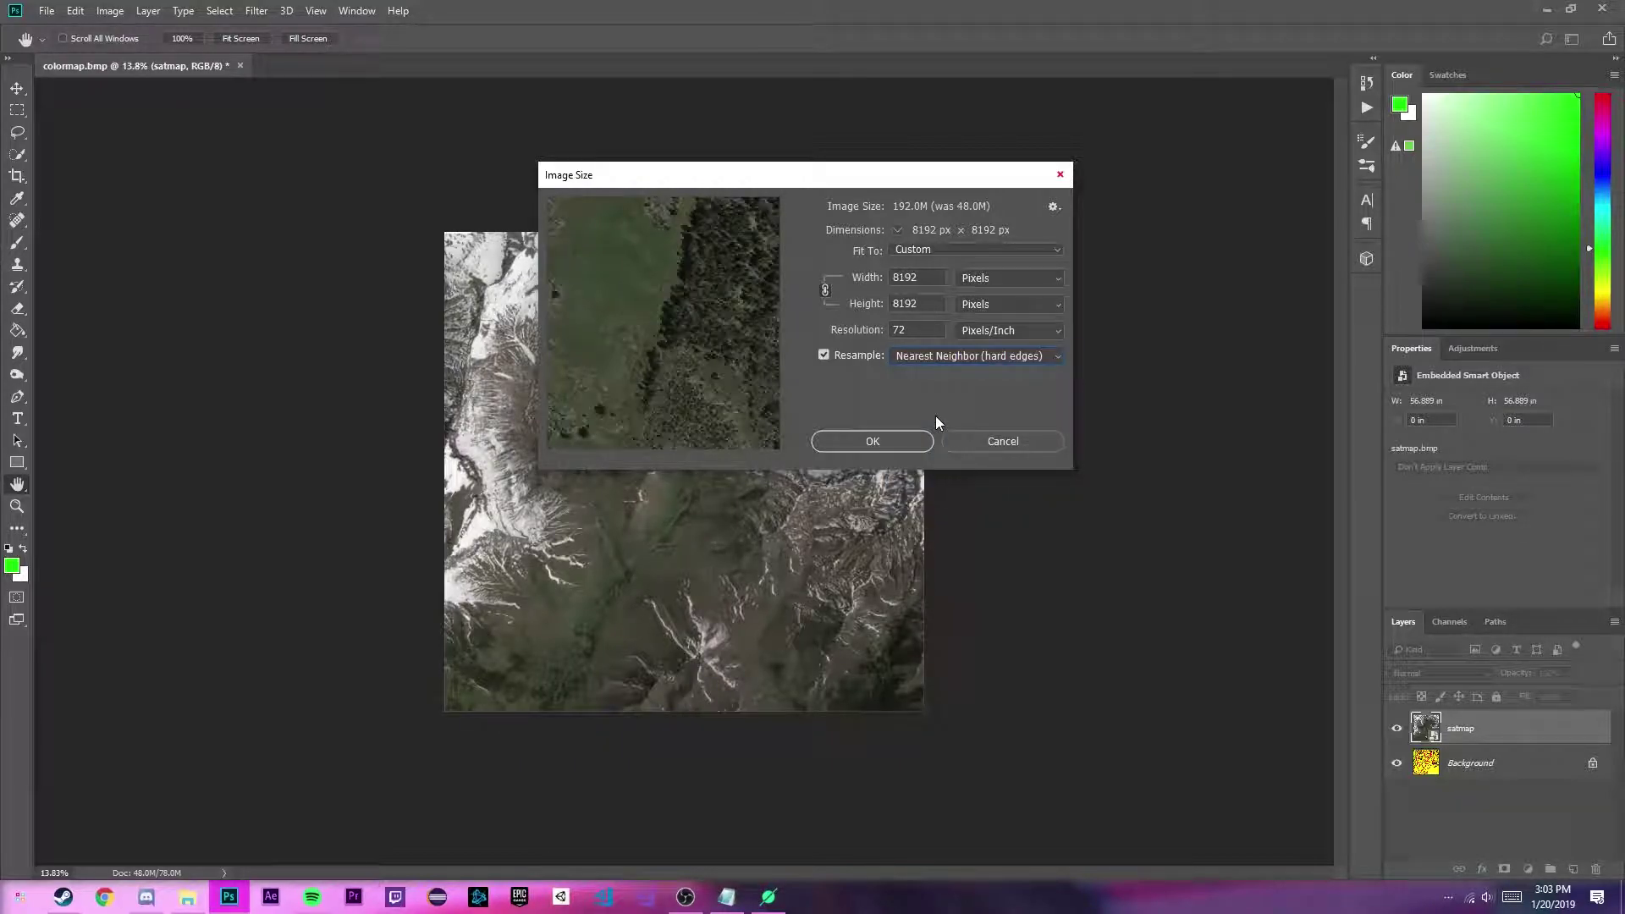
{"action": "left_click", "coordinate": [873, 441]}
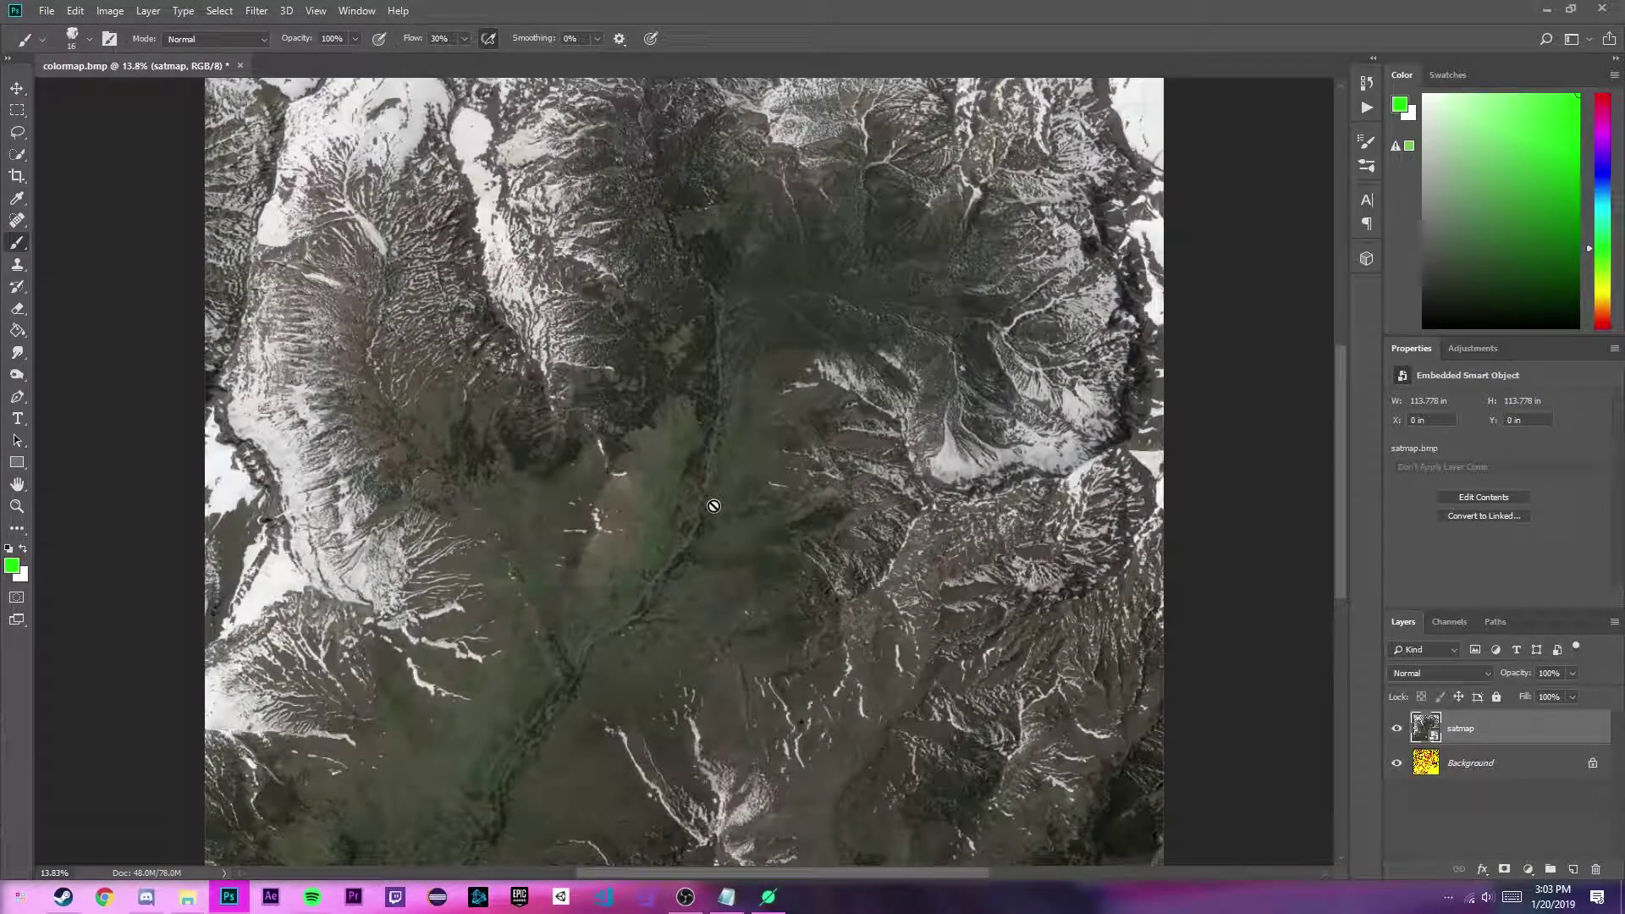
Inspect the resized color map's edges up close with the satmap layer hidden, and undo the resize.
{"action": "left_click", "coordinate": [1397, 728]}
{"action": "scroll", "coordinate": [844, 455], "scroll_direction": "up", "scroll_amount": 10}
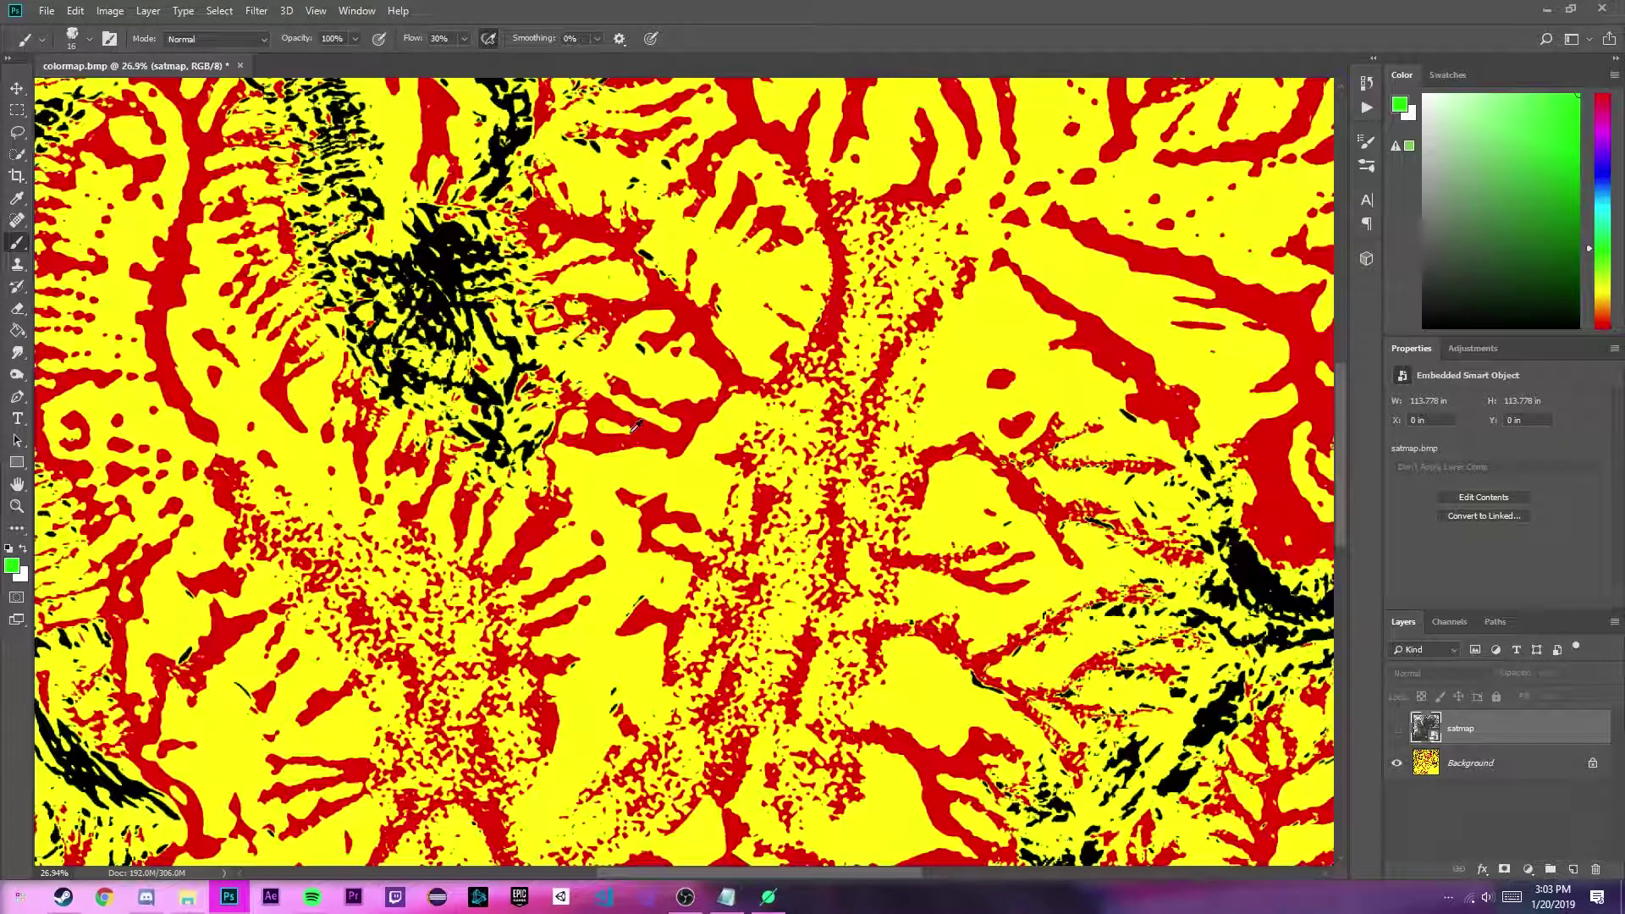
{"action": "scroll", "coordinate": [843, 454], "scroll_direction": "up", "scroll_amount": 10}
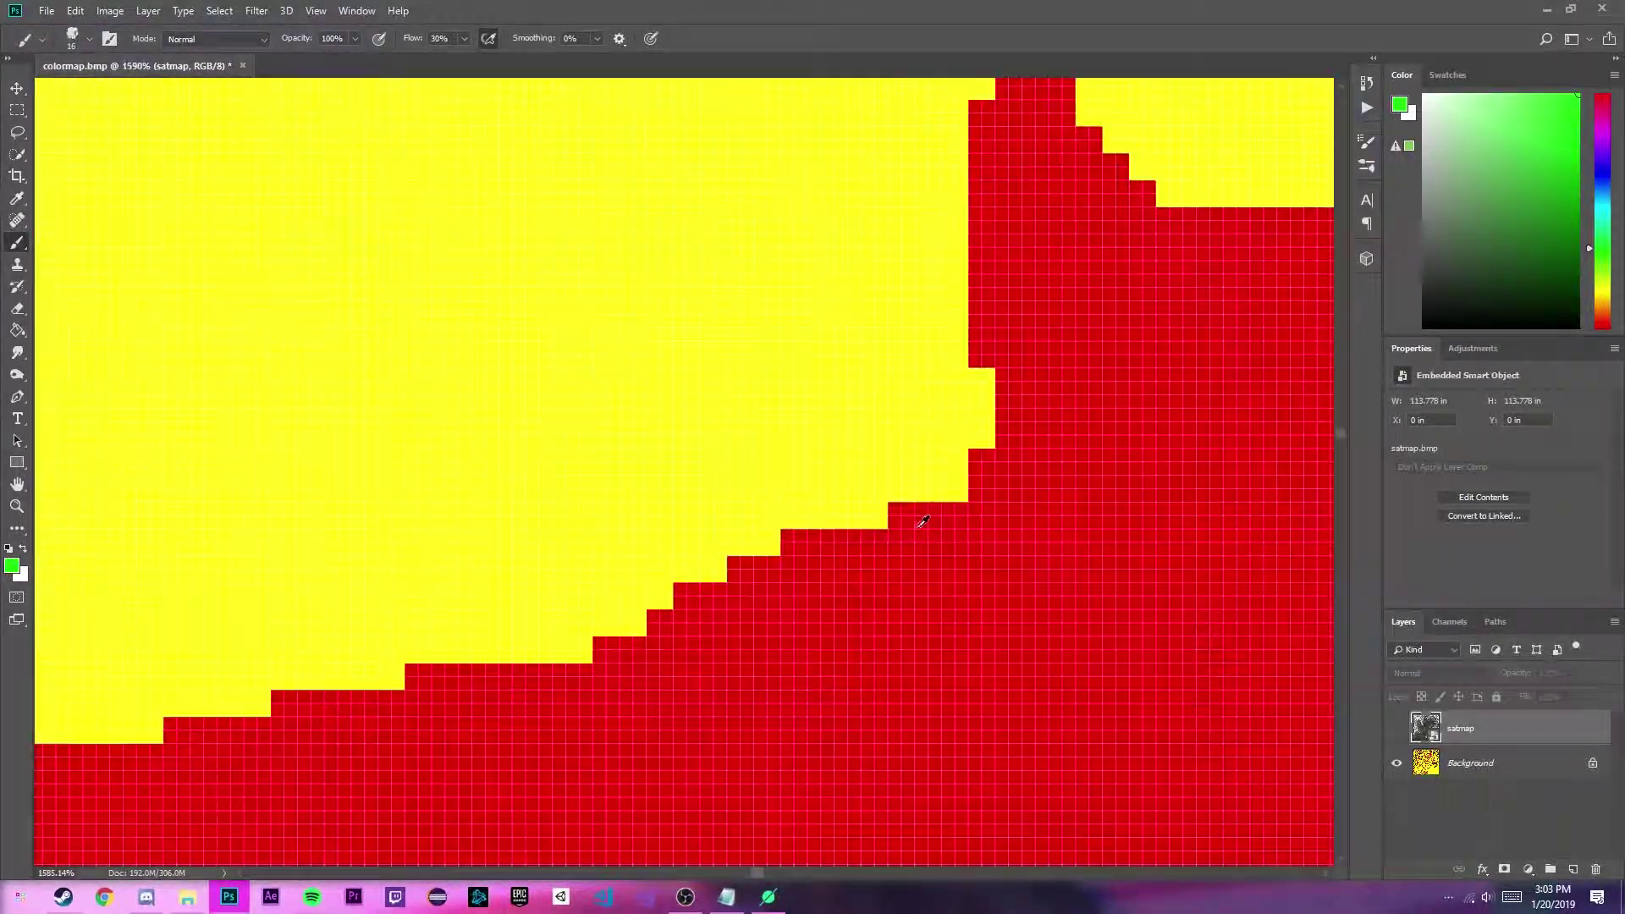
{"action": "key", "text": "ctrl+comma"}
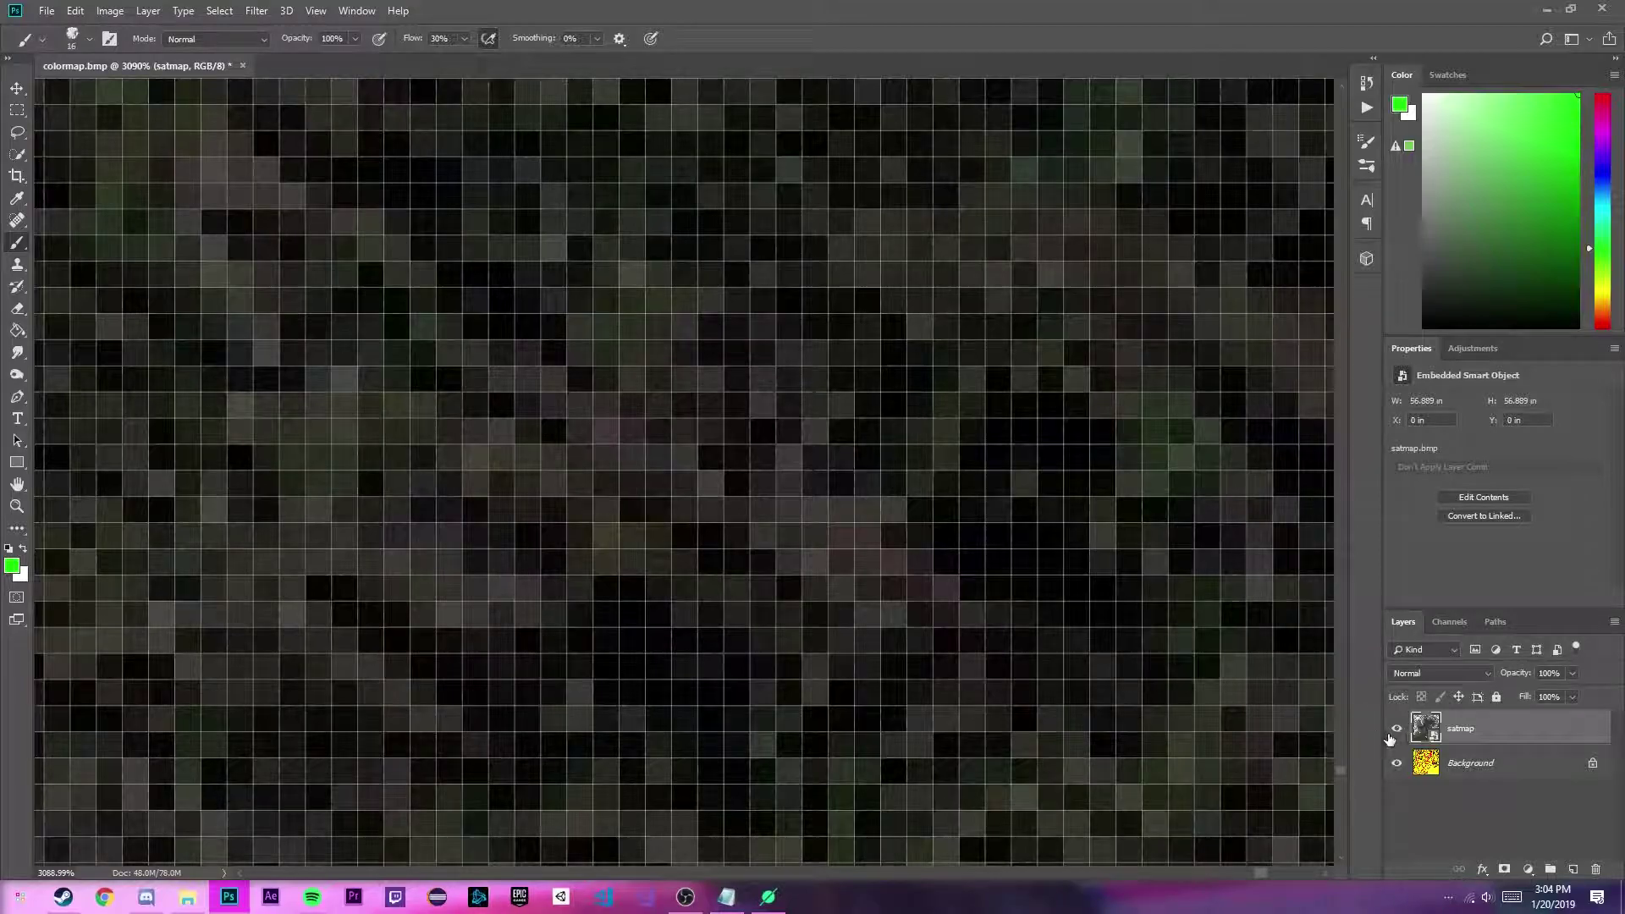
Hide the satmap layer and select the Background layer, with the color map's red and yellow edges in close view.
{"action": "left_click", "coordinate": [1397, 727]}
{"action": "key", "text": "alt+bracketleft"}
{"action": "scroll", "coordinate": [724, 407], "scroll_direction": "down", "scroll_amount": 15}
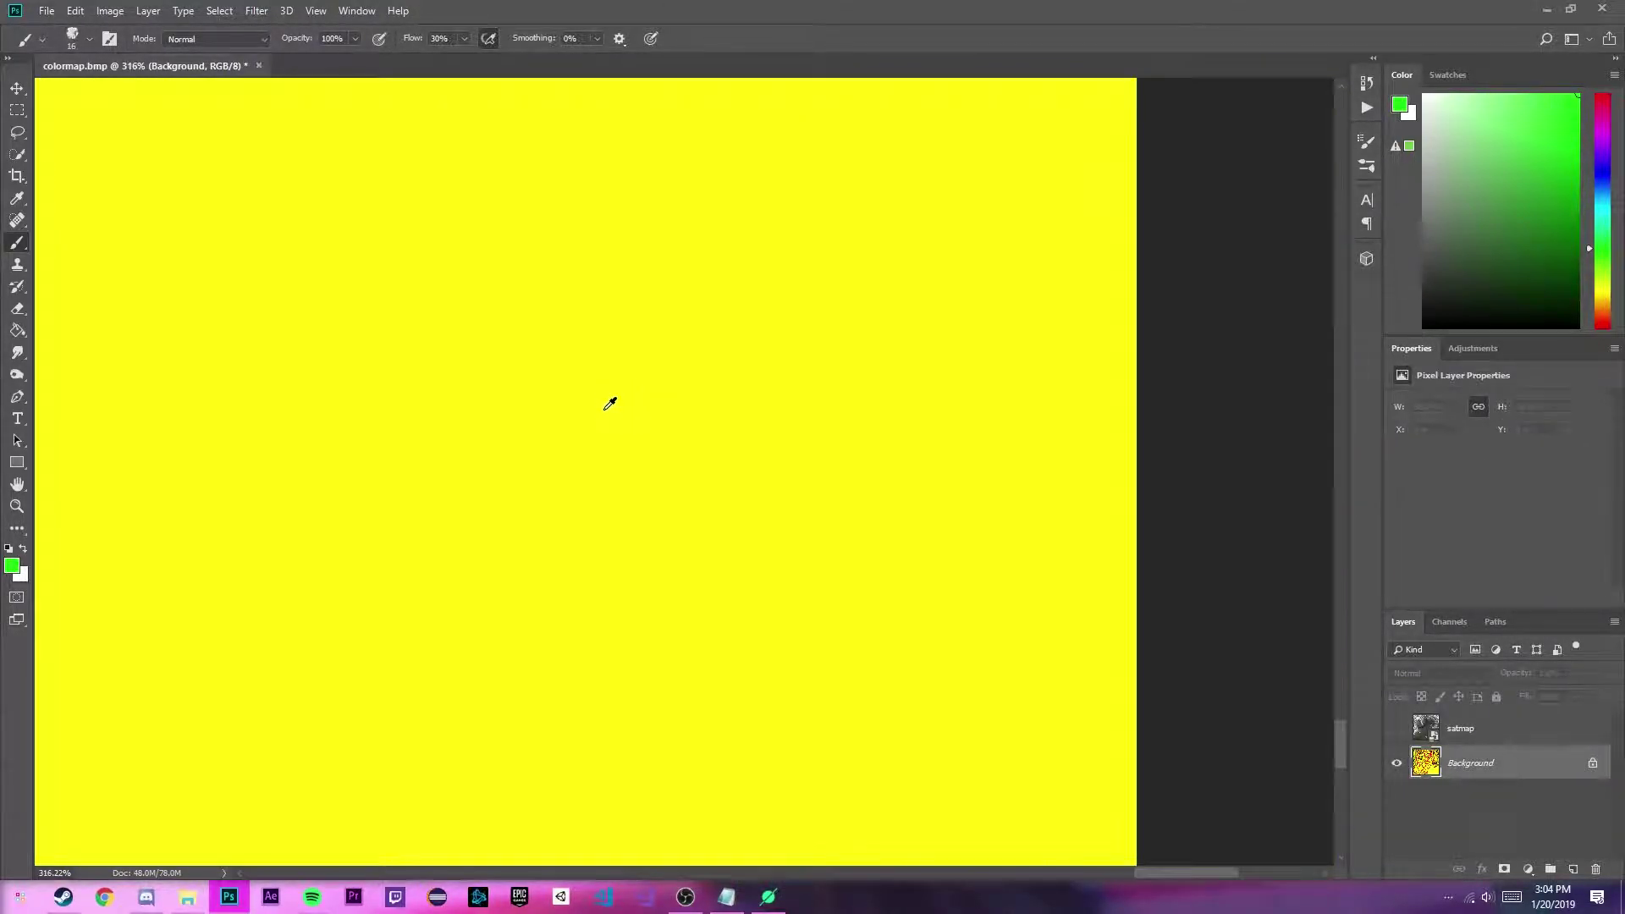
{"action": "scroll", "coordinate": [624, 493], "scroll_direction": "up", "scroll_amount": 12}
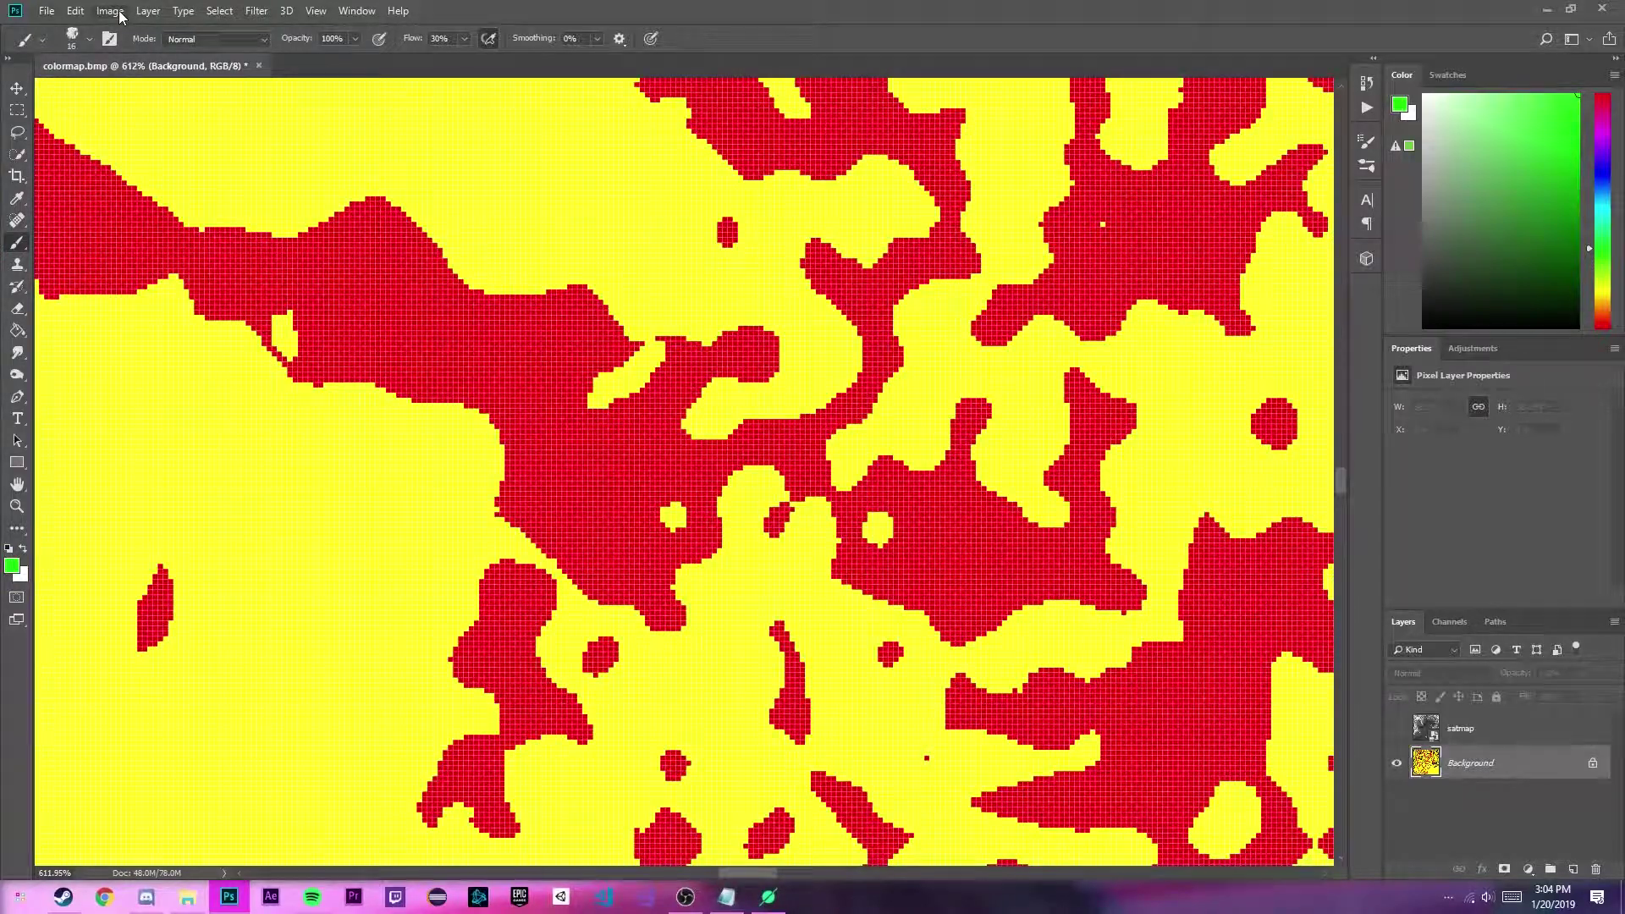
Resize the image to 8192 by 8192 pixels using Automatic resampling to test its effect on the mask colors.
{"action": "left_click", "coordinate": [120, 16]}
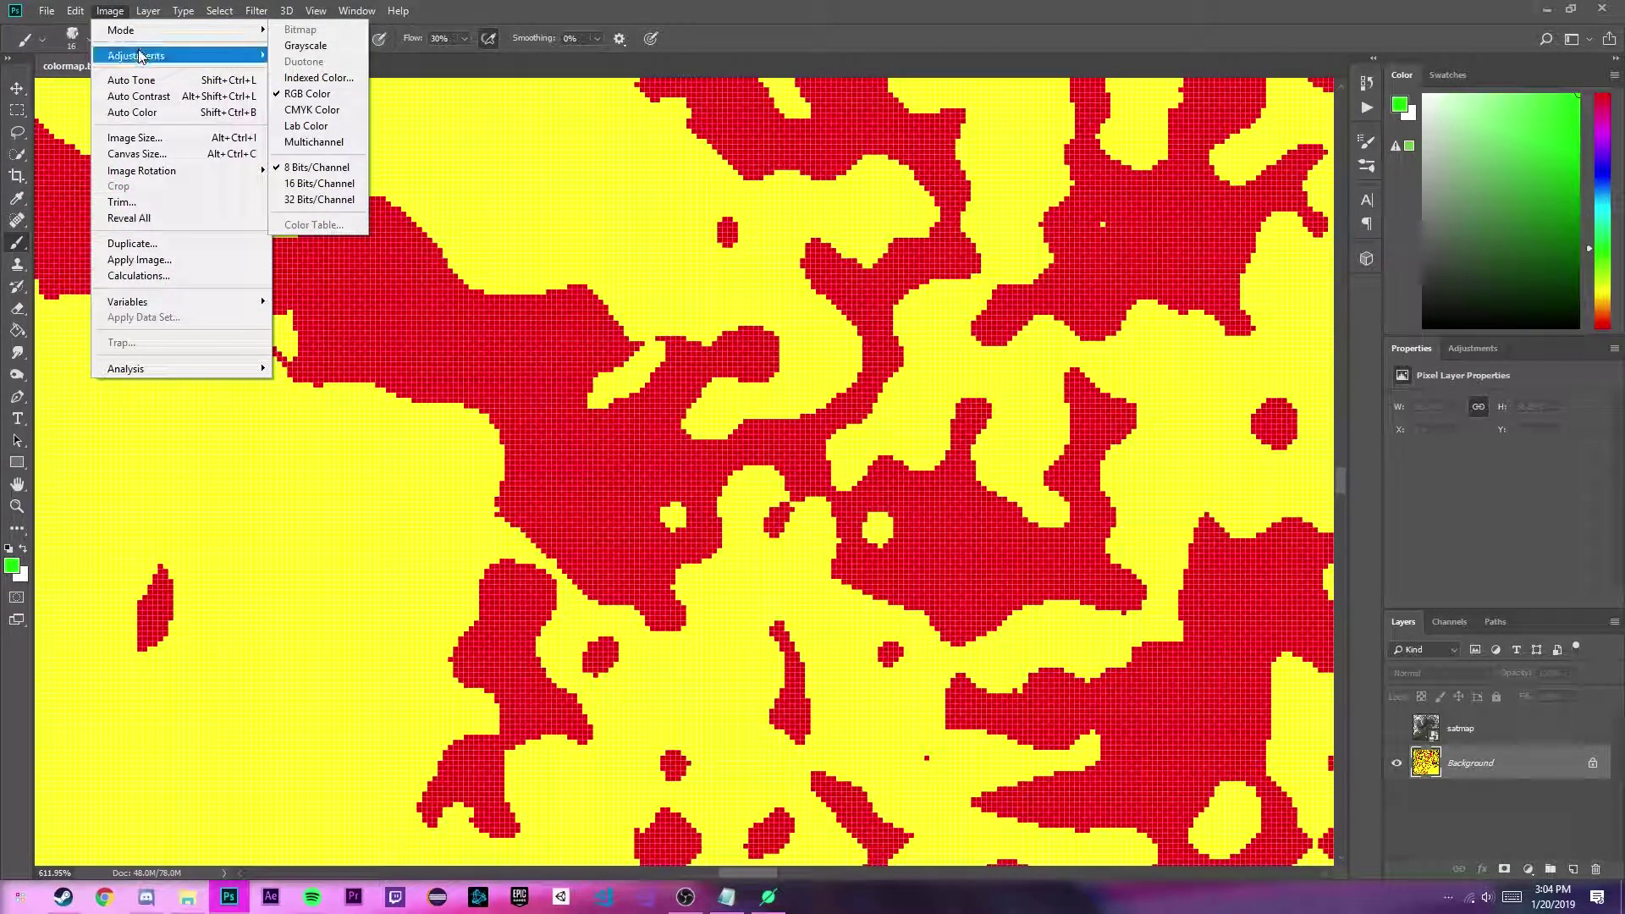
{"action": "mouse_move", "coordinate": [141, 56]}
{"action": "left_click", "coordinate": [110, 10]}
{"action": "left_click", "coordinate": [110, 10]}
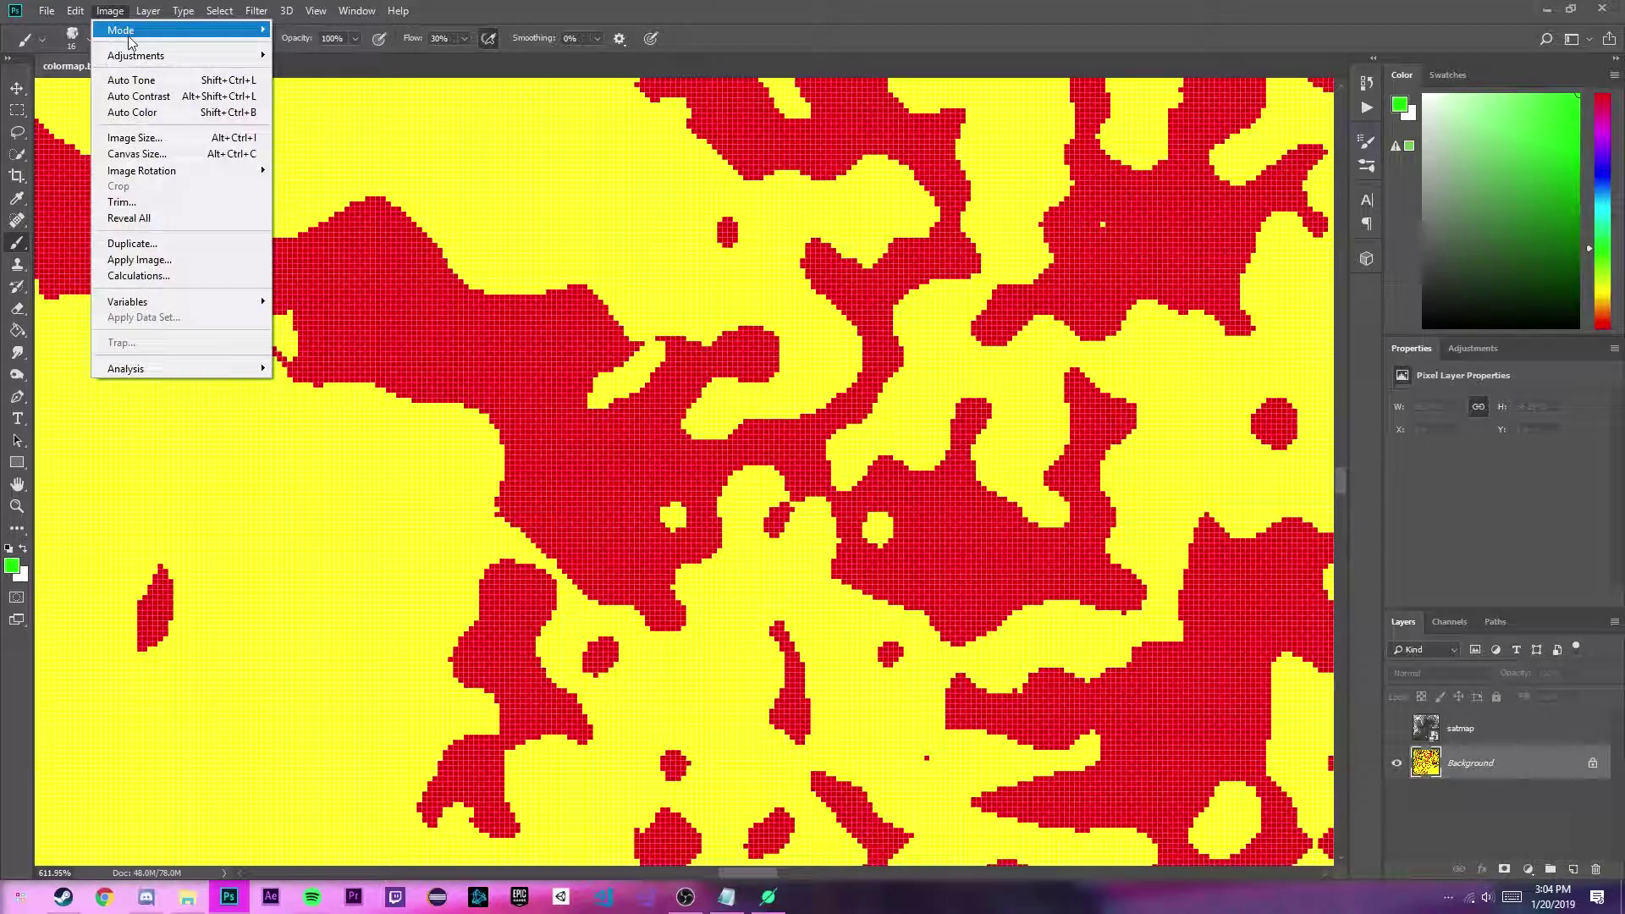
{"action": "left_click", "coordinate": [135, 137]}
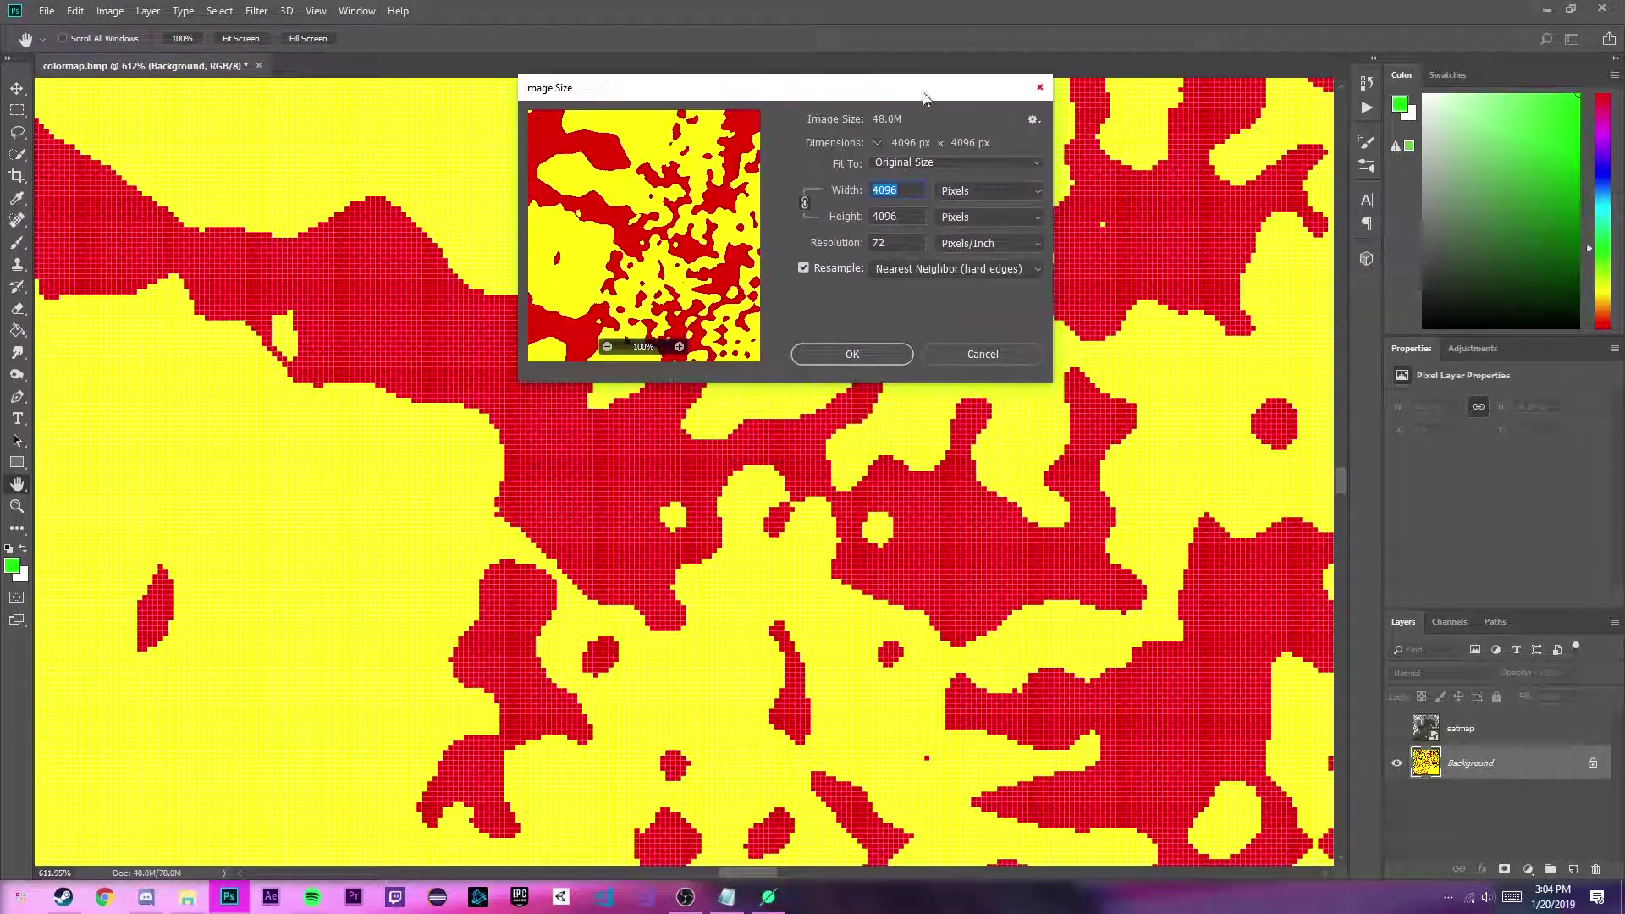
{"action": "type", "text": "8192"}
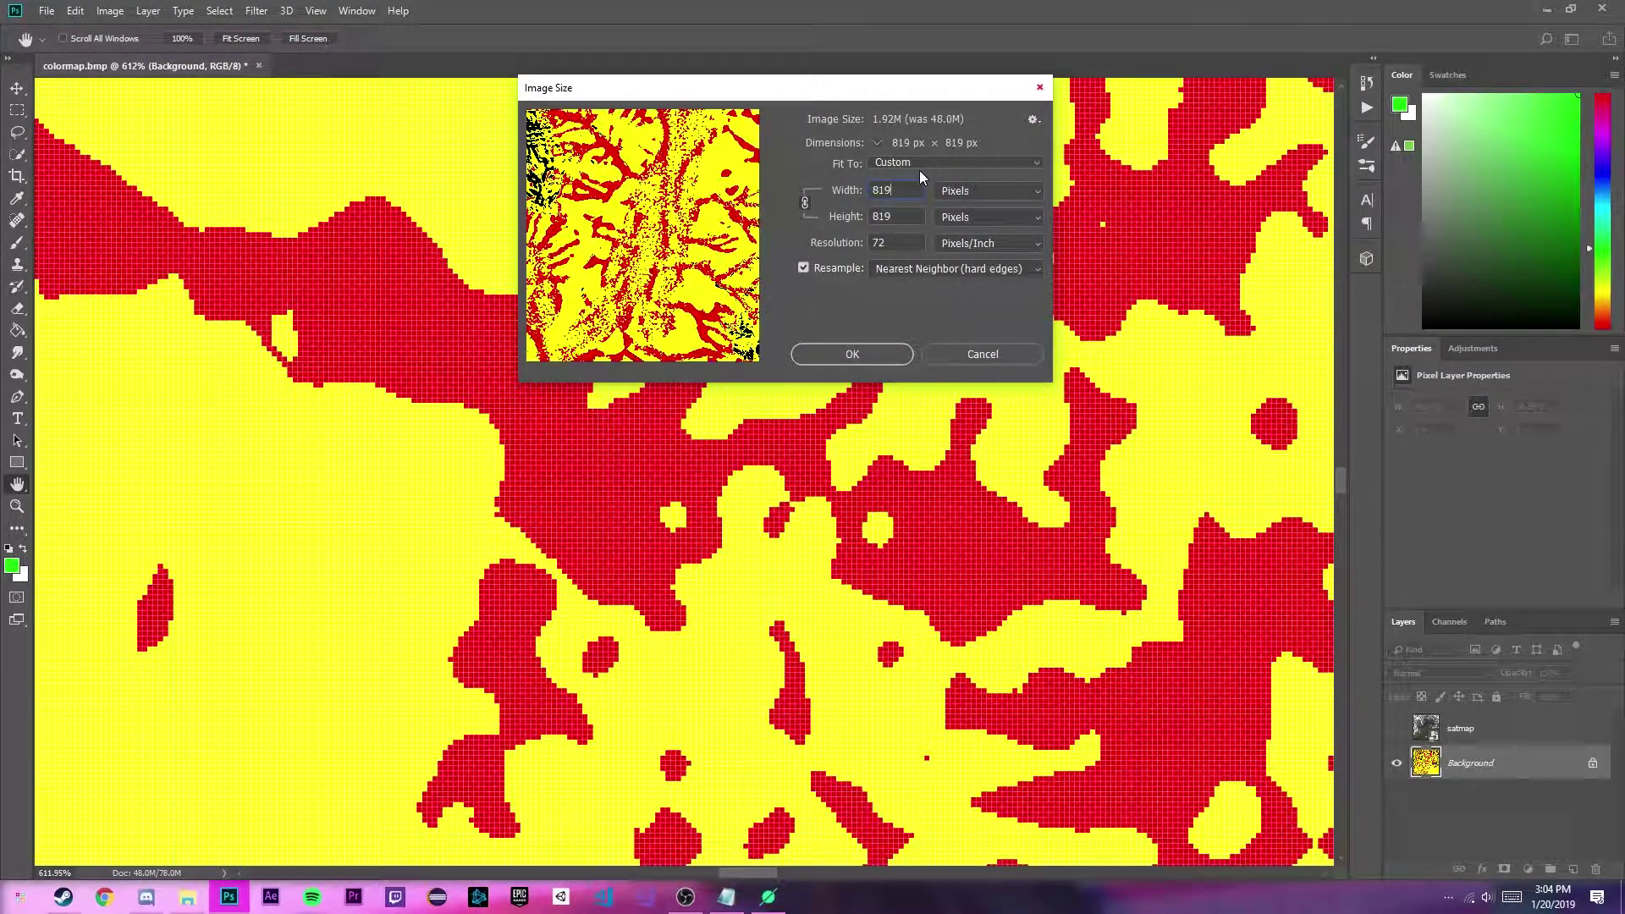
{"action": "left_click", "coordinate": [959, 271]}
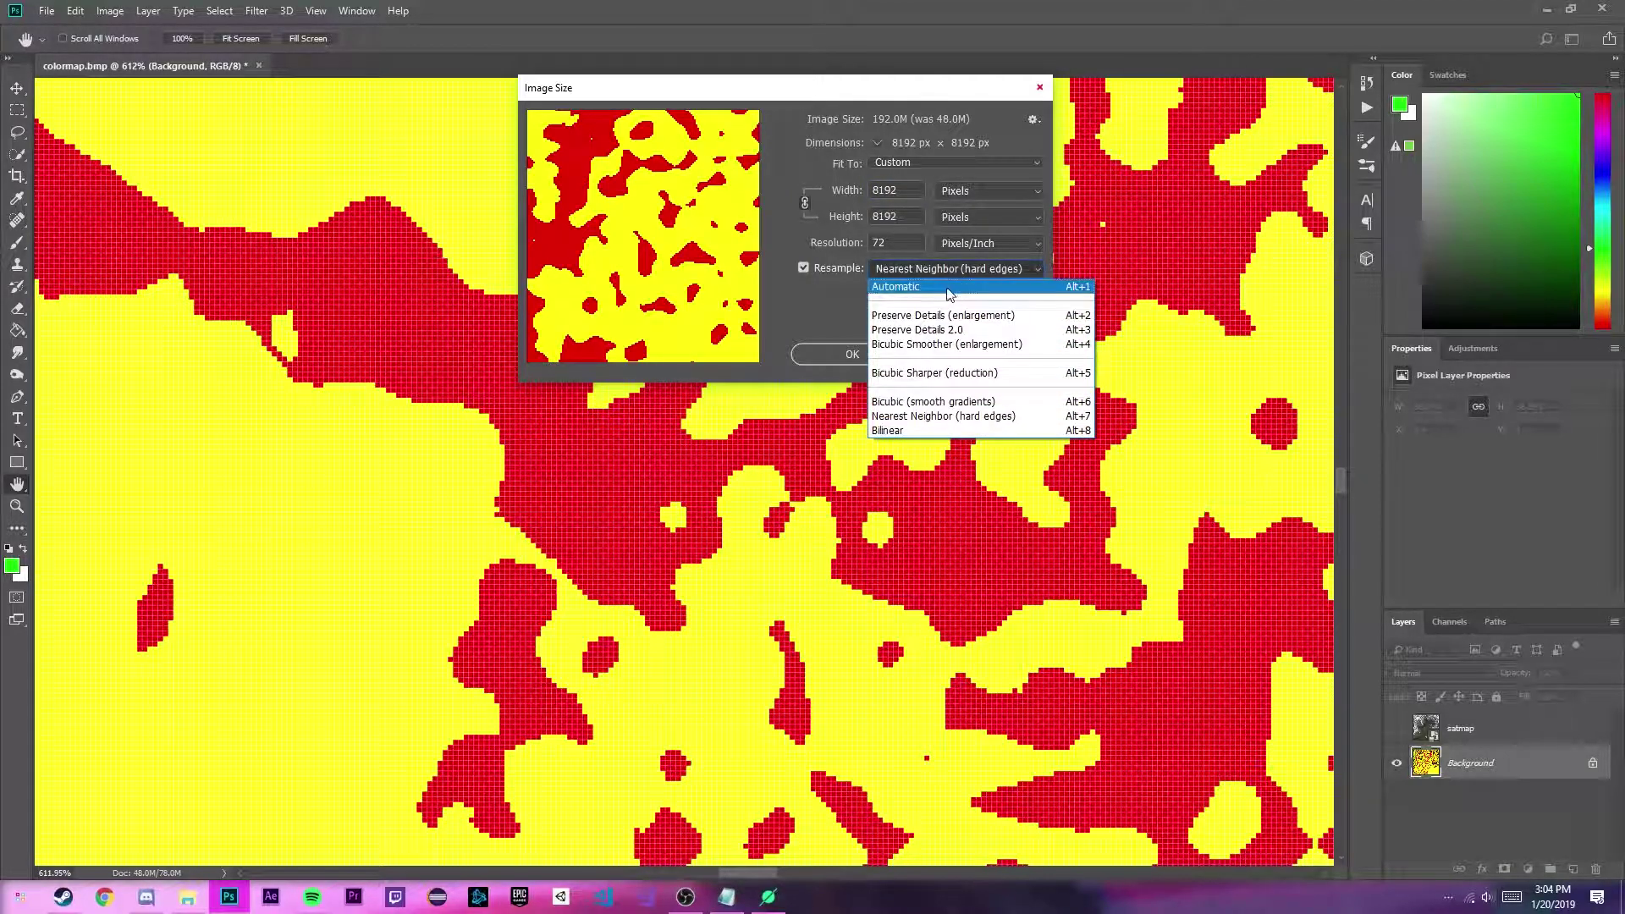
{"action": "left_click", "coordinate": [947, 288]}
{"action": "left_click", "coordinate": [876, 355]}
{"action": "key", "text": "b"}
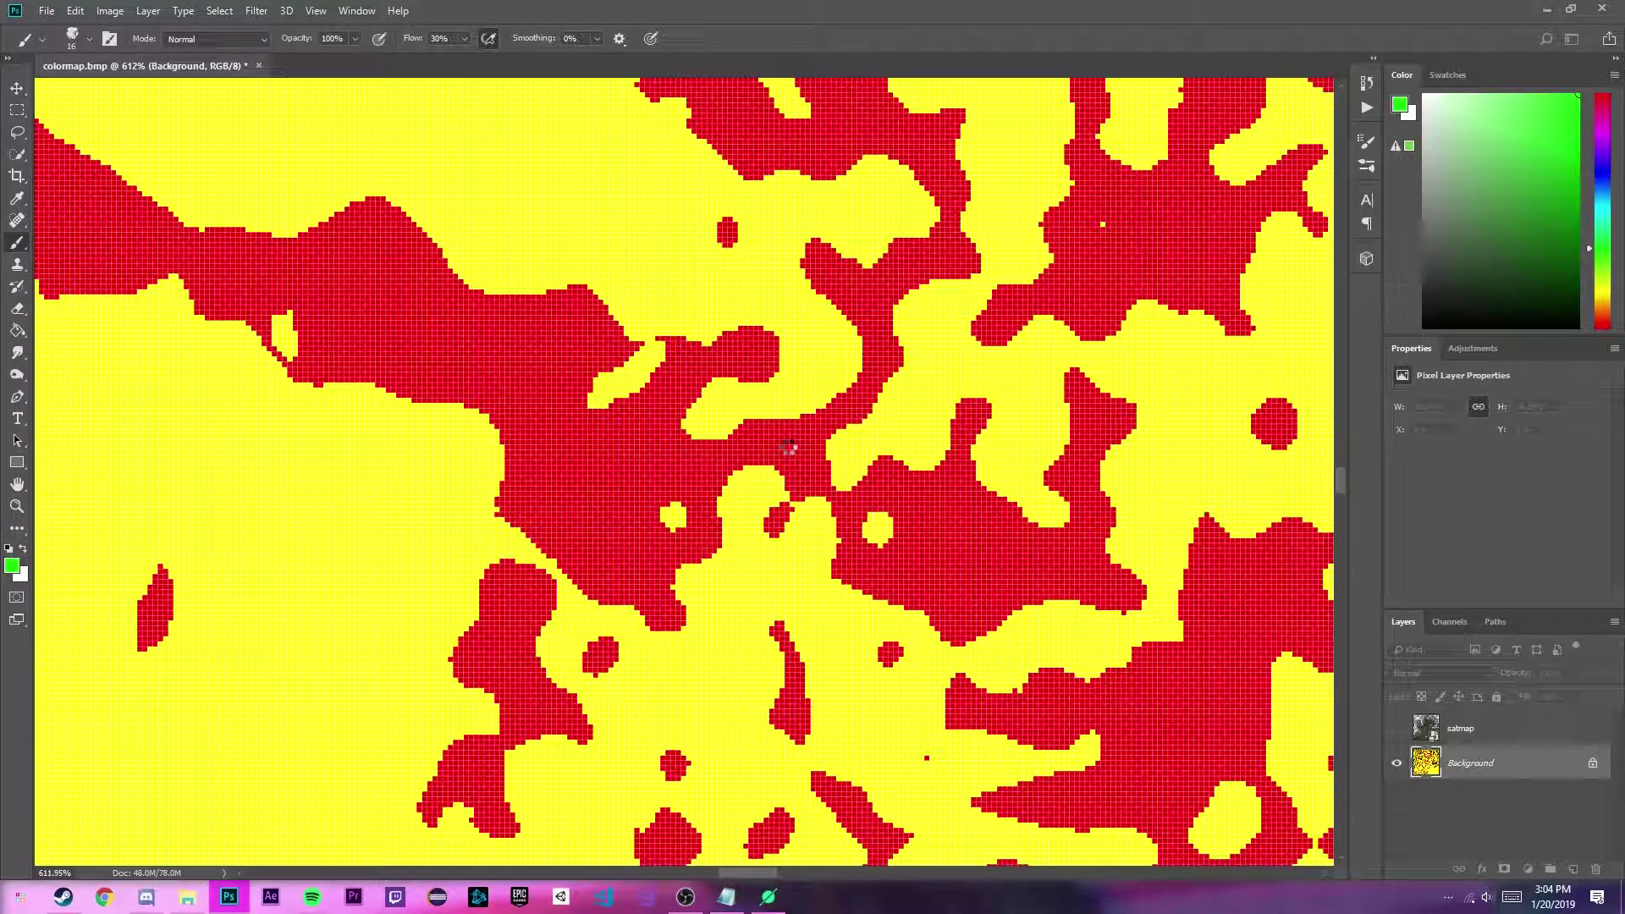
Examine the color borders up close after the Automatic resampling, and undo that resize.
{"action": "scroll", "coordinate": [788, 447], "scroll_direction": "up", "scroll_amount": 5}
{"action": "scroll", "coordinate": [549, 457], "scroll_direction": "up", "scroll_amount": 5}
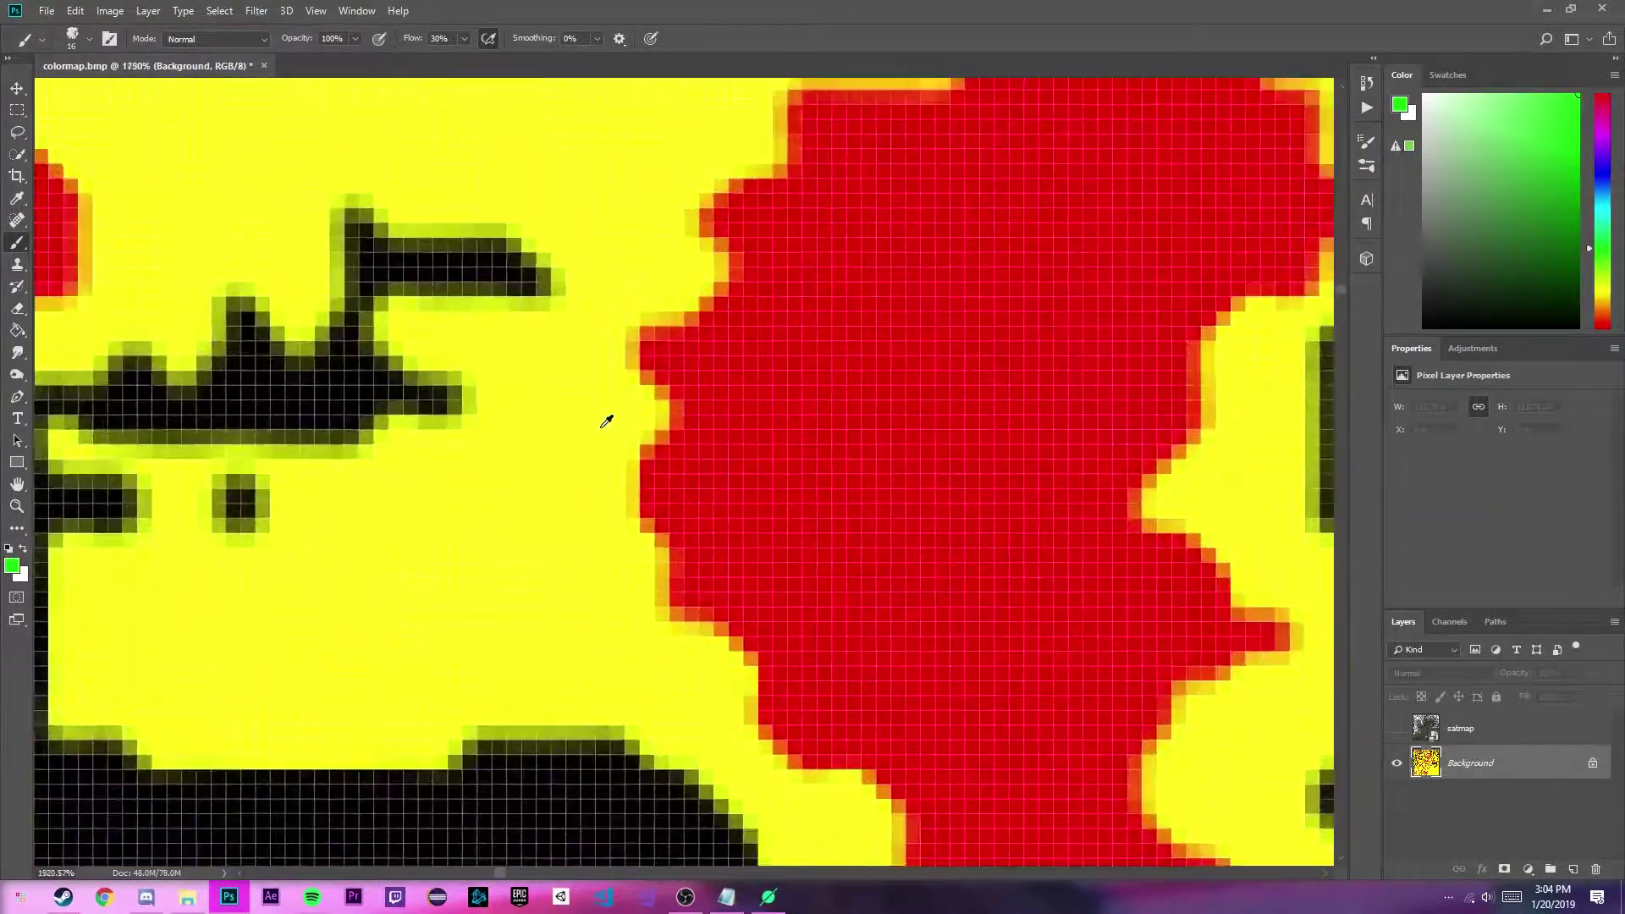
{"action": "scroll", "coordinate": [639, 587], "scroll_direction": "down", "scroll_amount": 3}
{"action": "scroll", "coordinate": [948, 568], "scroll_direction": "down", "scroll_amount": 5}
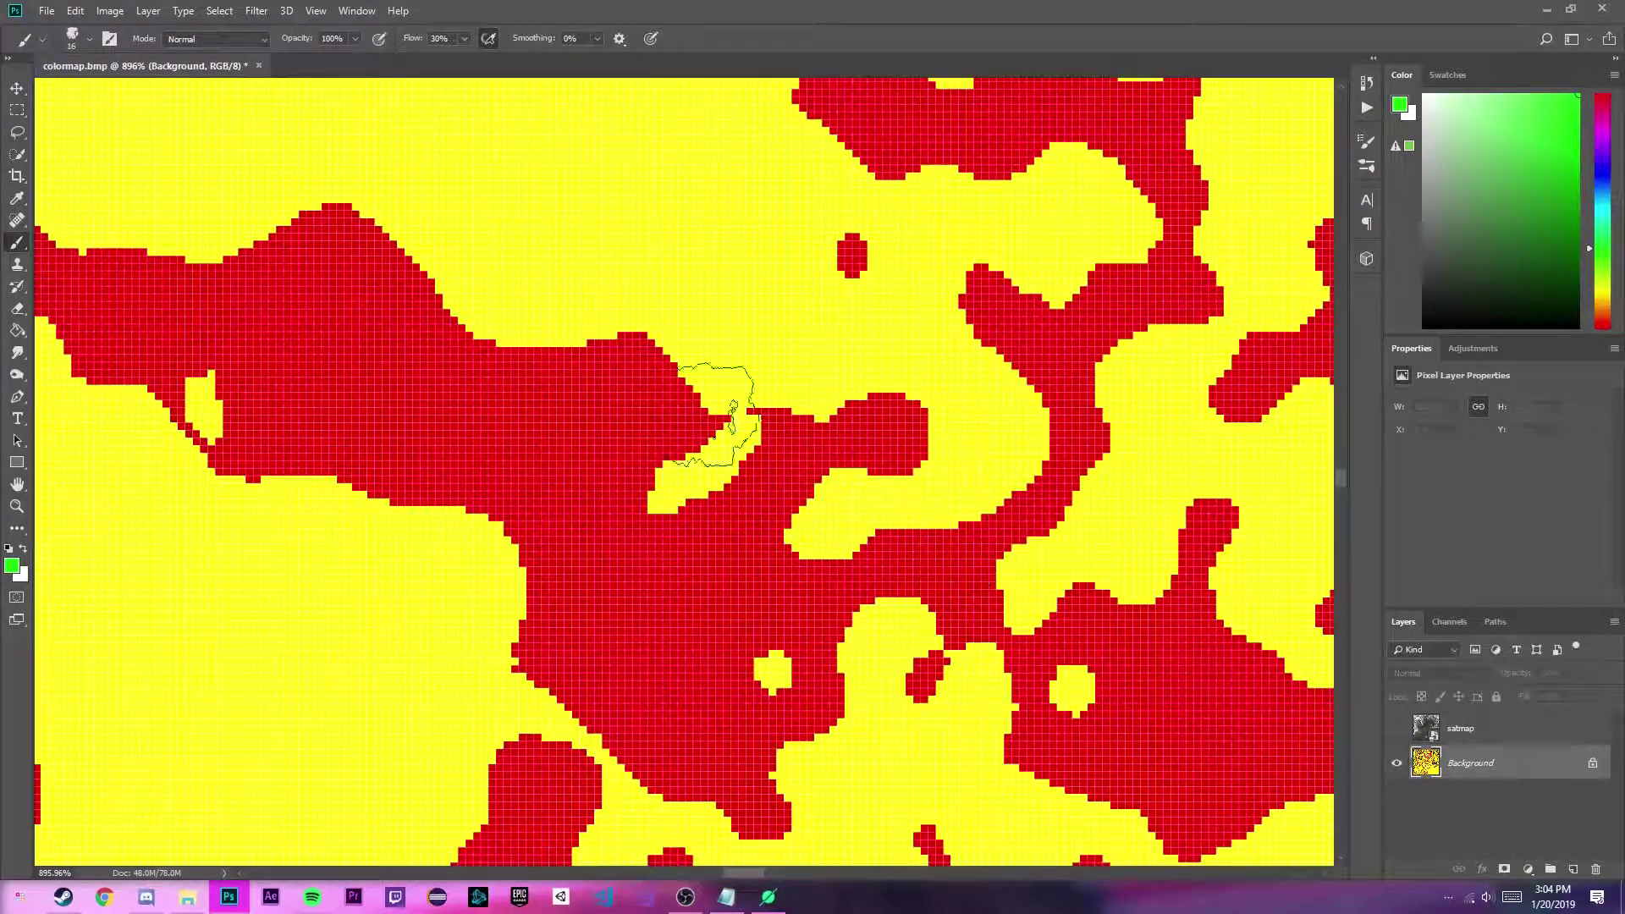
Resize the image to 8192 by 8192 pixels using Nearest Neighbor (hard edges) resampling.
{"action": "left_click", "coordinate": [110, 11]}
{"action": "left_click", "coordinate": [144, 138]}
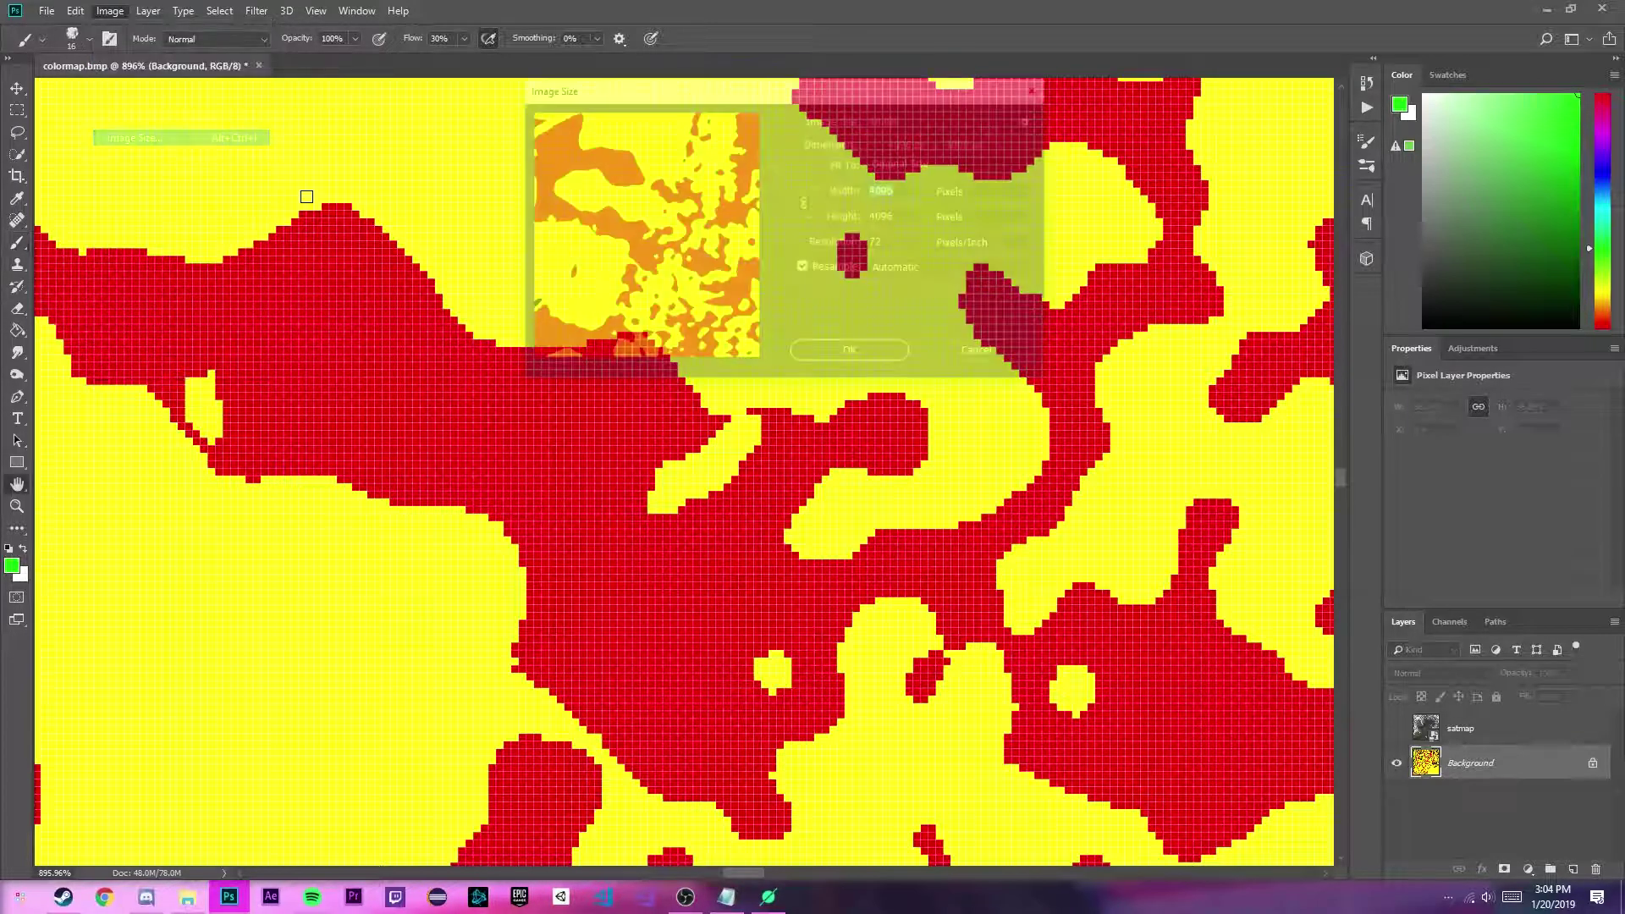
{"action": "type", "text": "8192"}
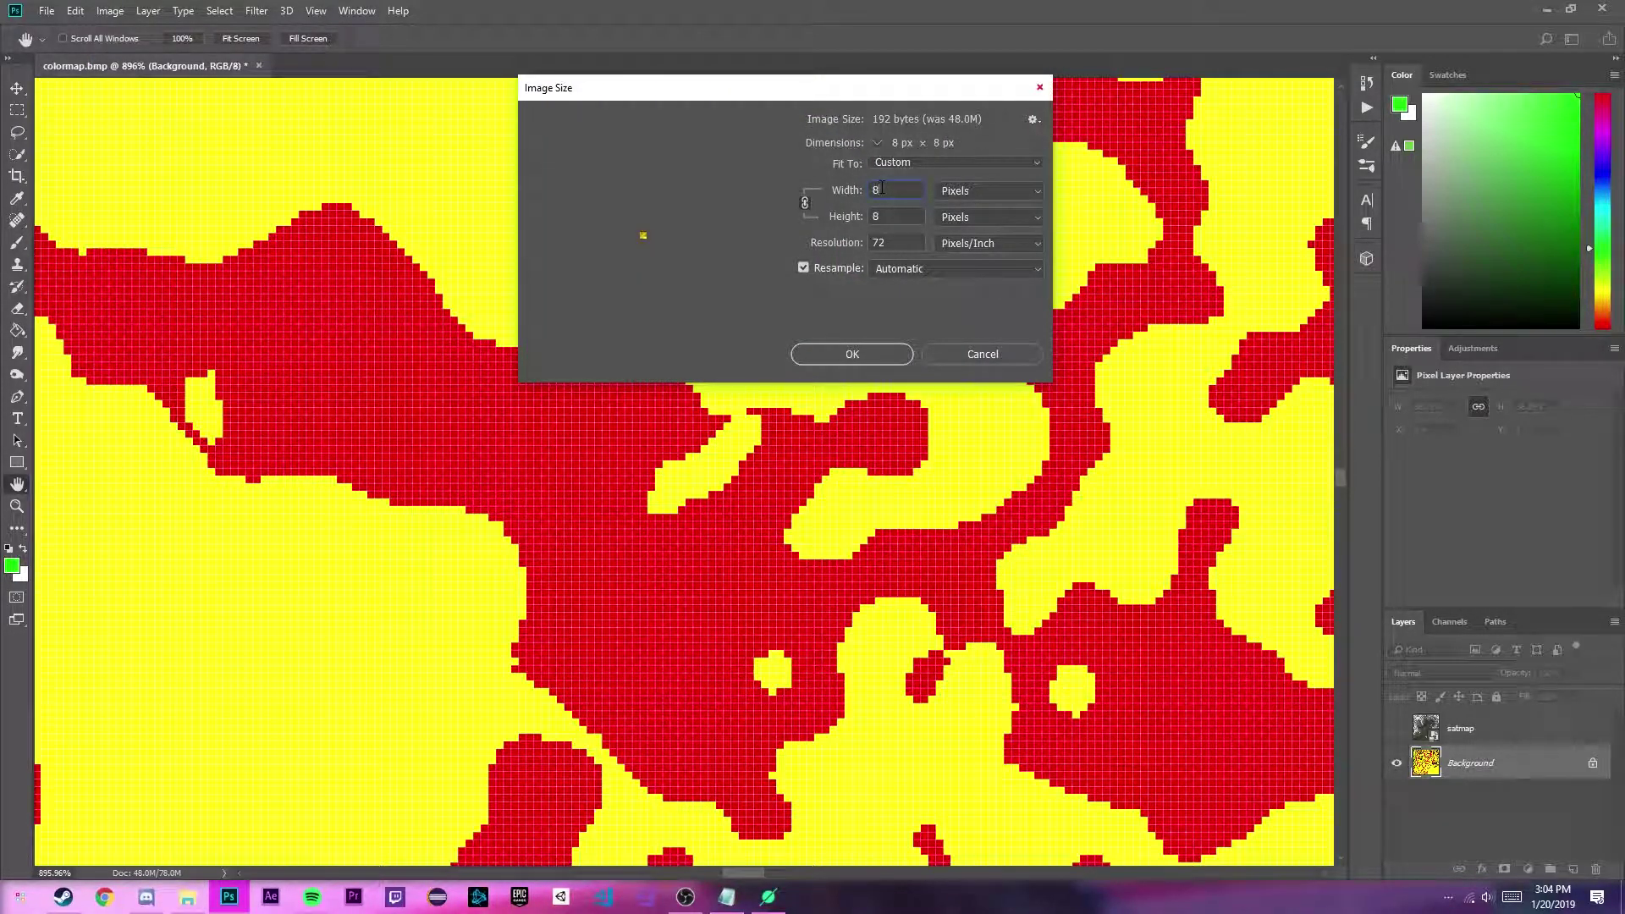
{"action": "left_click", "coordinate": [960, 273]}
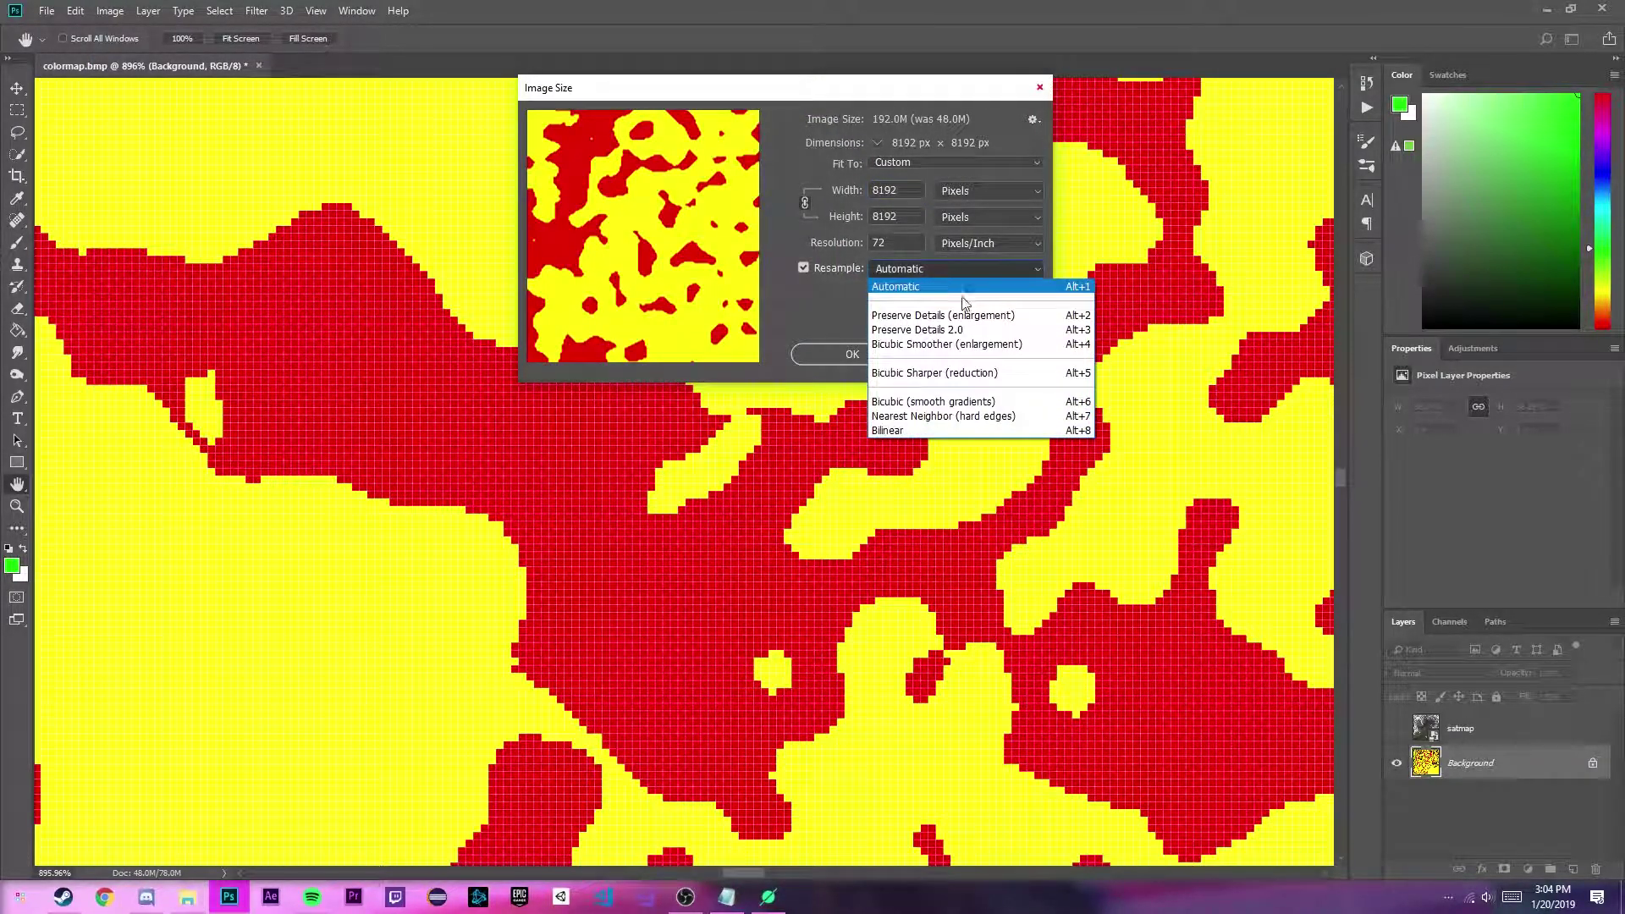
{"action": "left_click", "coordinate": [936, 422]}
{"action": "left_click", "coordinate": [852, 354]}
{"action": "key", "text": "b"}
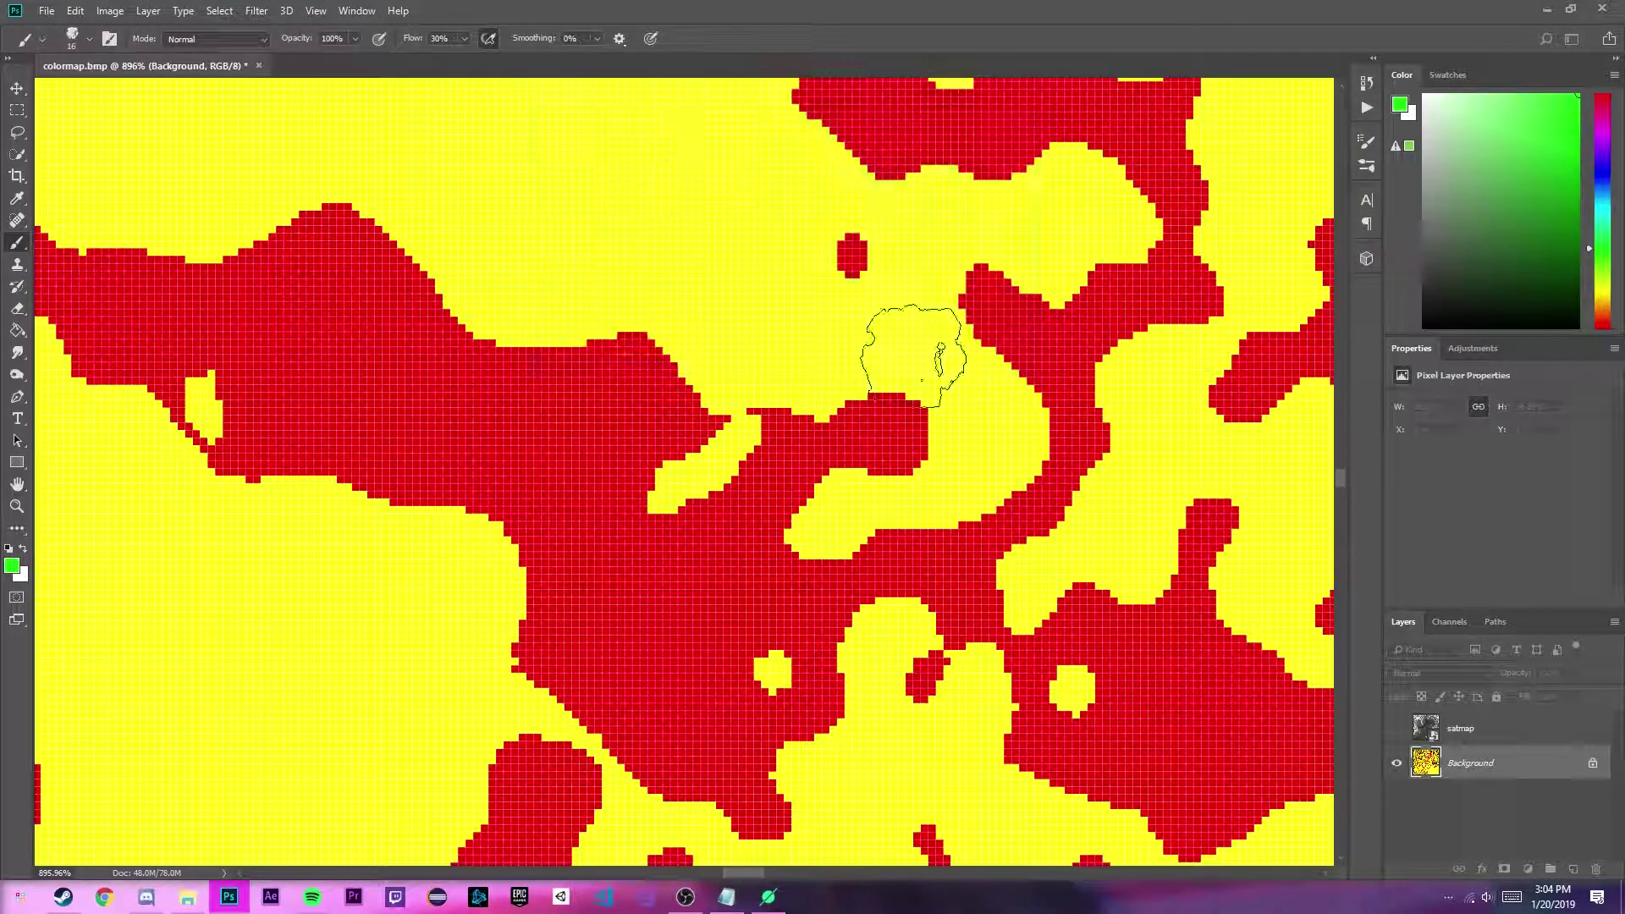
Show the satmap layer over the resized color map and make it the active layer.
{"action": "scroll", "coordinate": [900, 364], "scroll_direction": "down", "scroll_amount": 15}
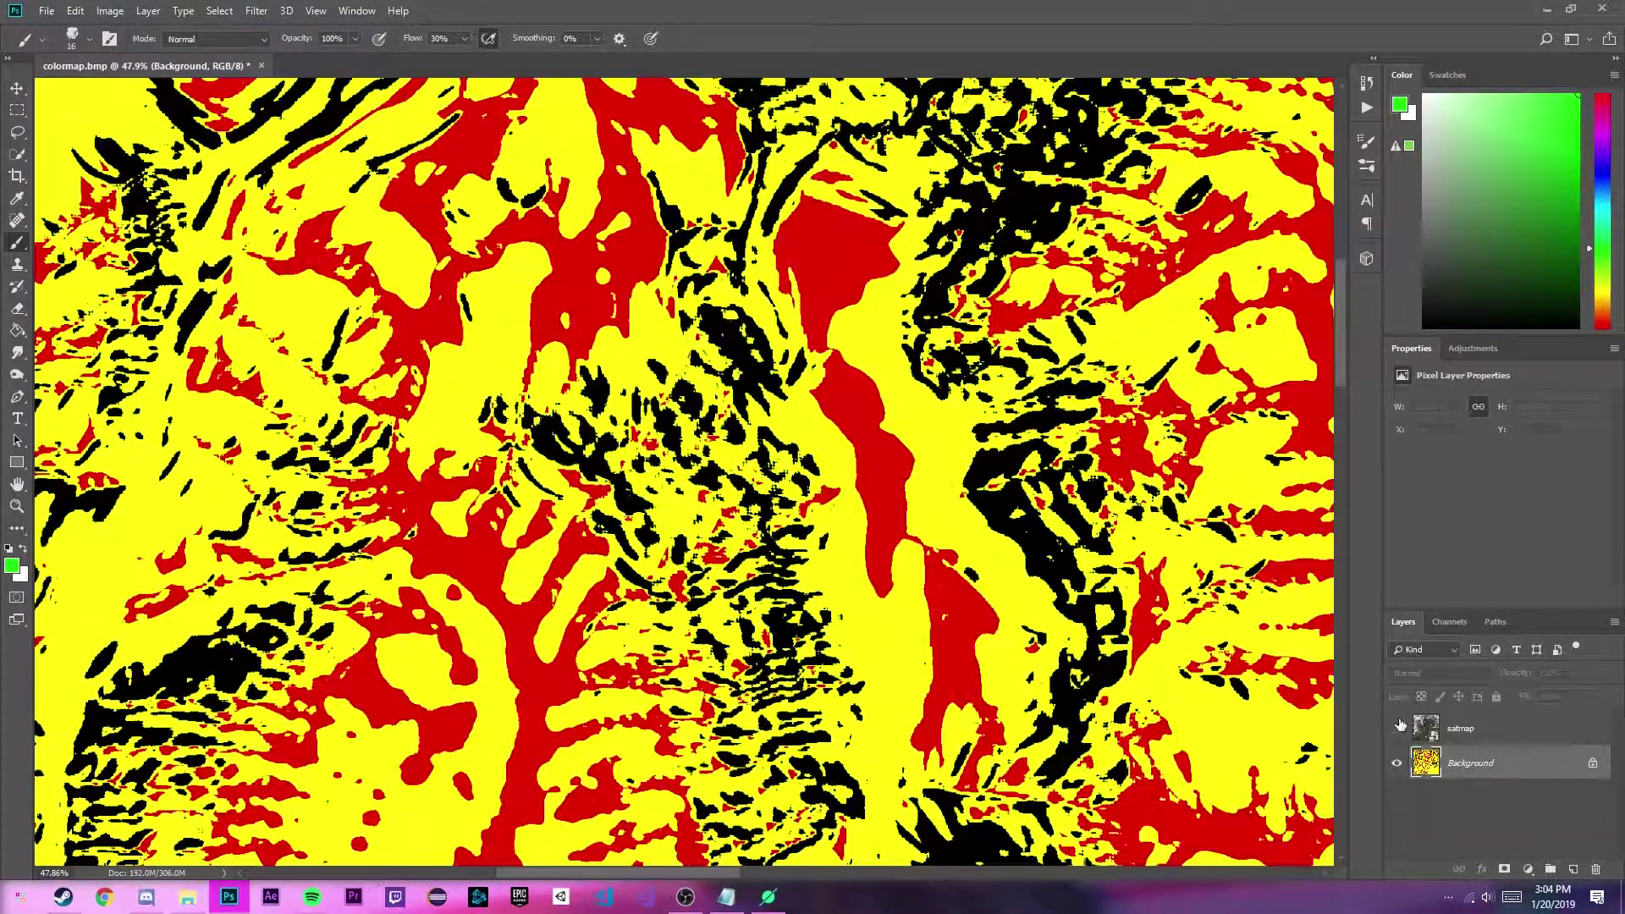
{"action": "left_click", "coordinate": [1398, 728]}
{"action": "scroll", "coordinate": [581, 200], "scroll_direction": "down", "scroll_amount": 8}
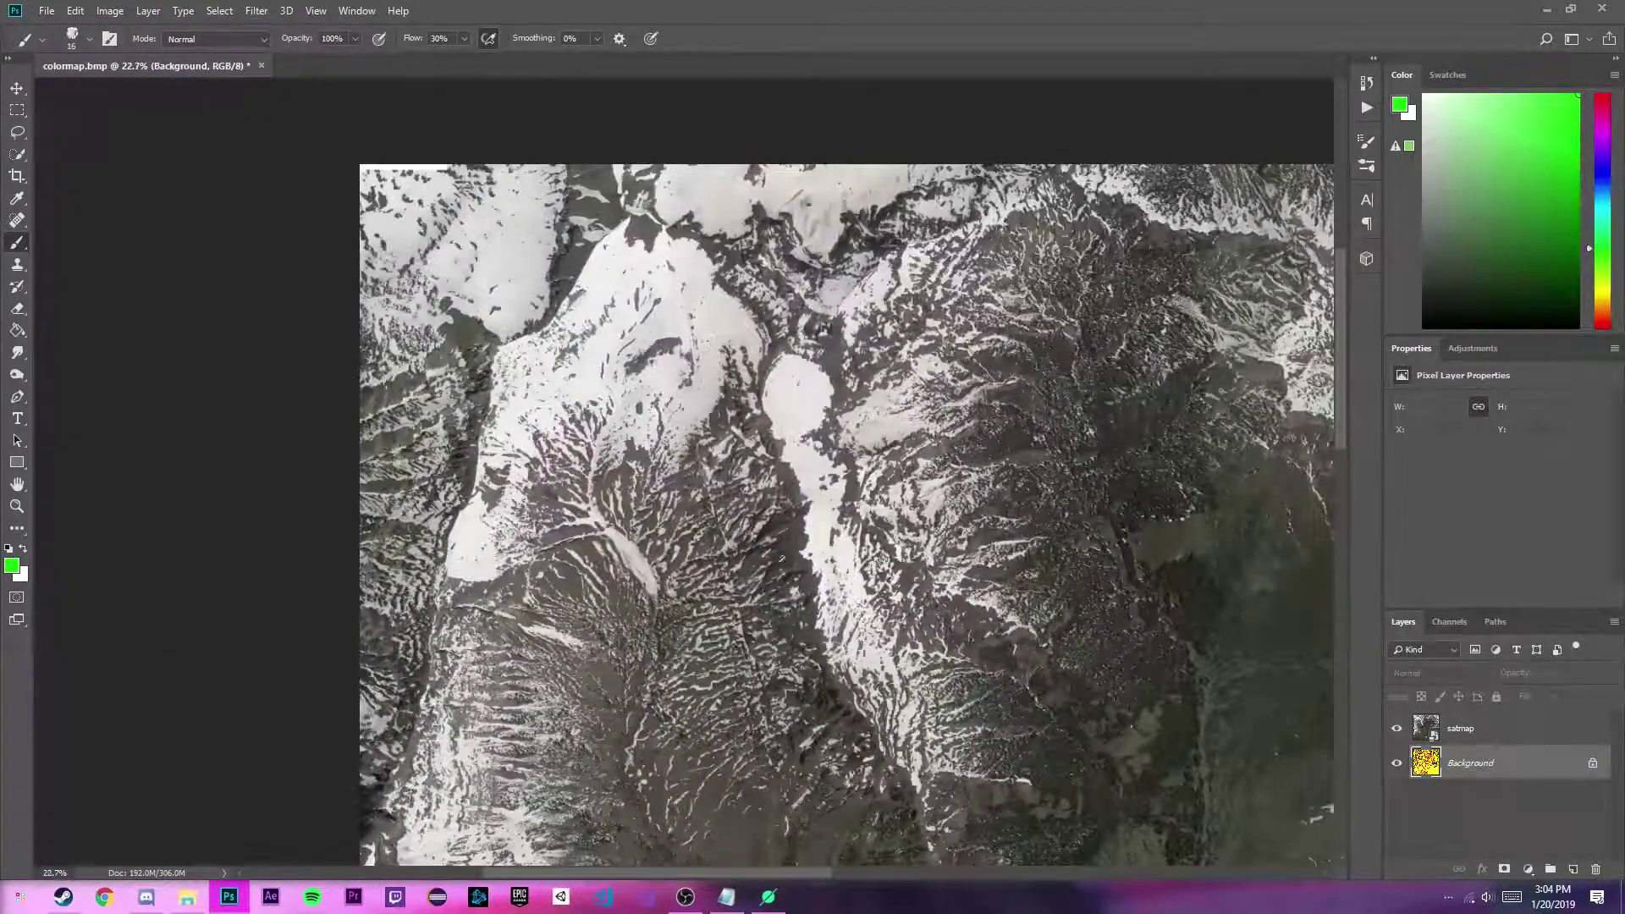
{"action": "scroll", "coordinate": [727, 369], "scroll_direction": "up", "scroll_amount": 1}
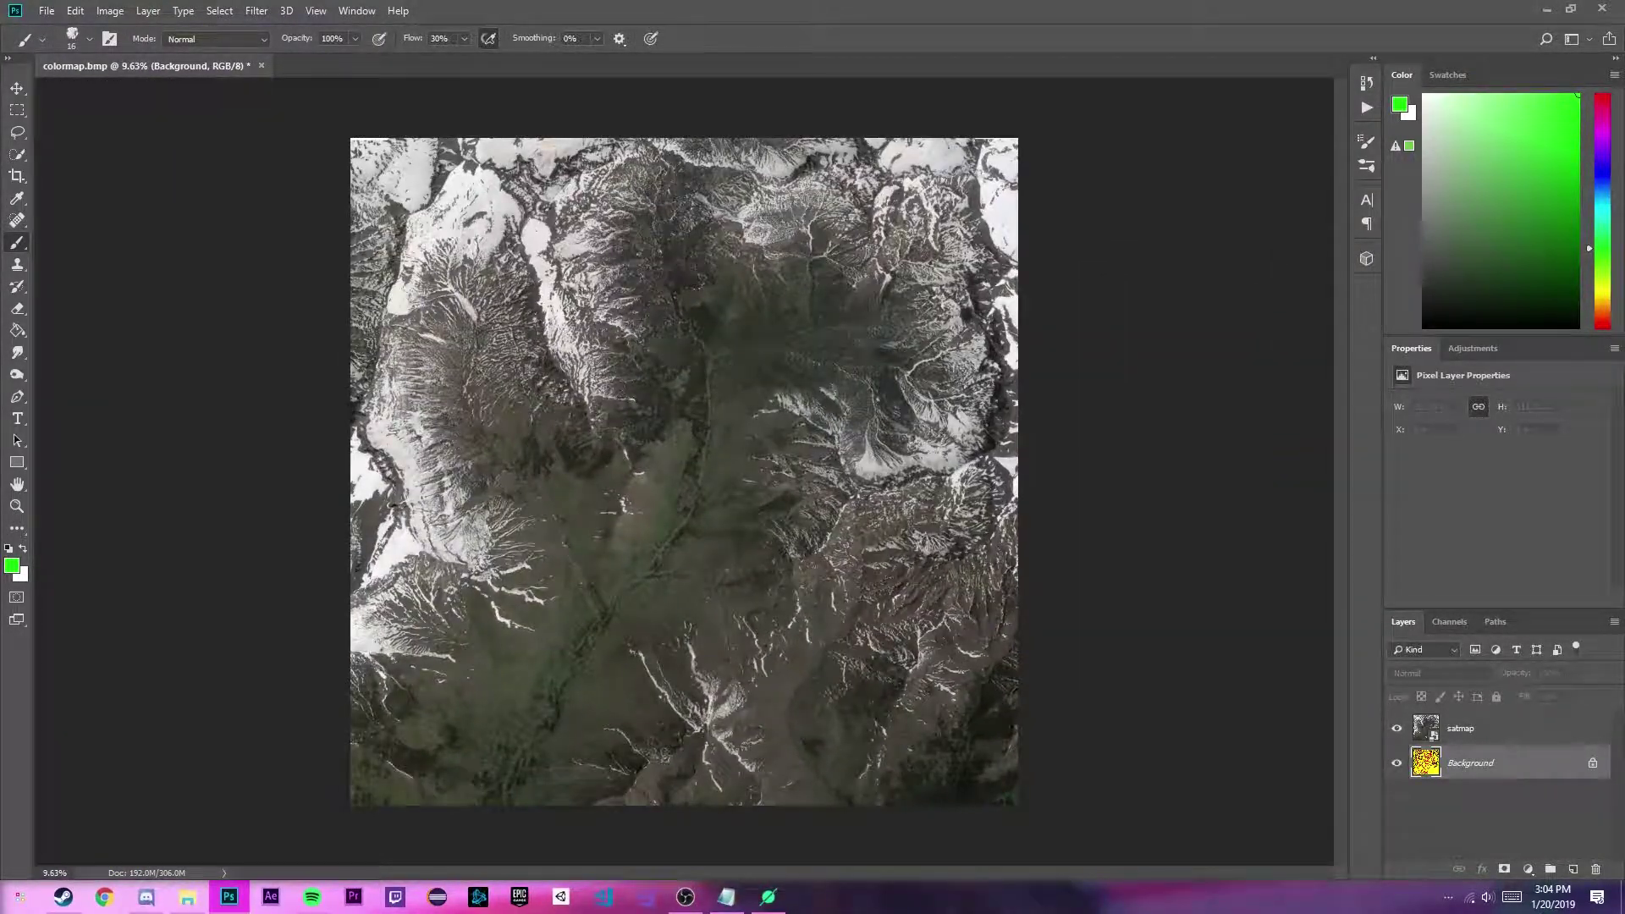
{"action": "left_click", "coordinate": [1490, 728]}
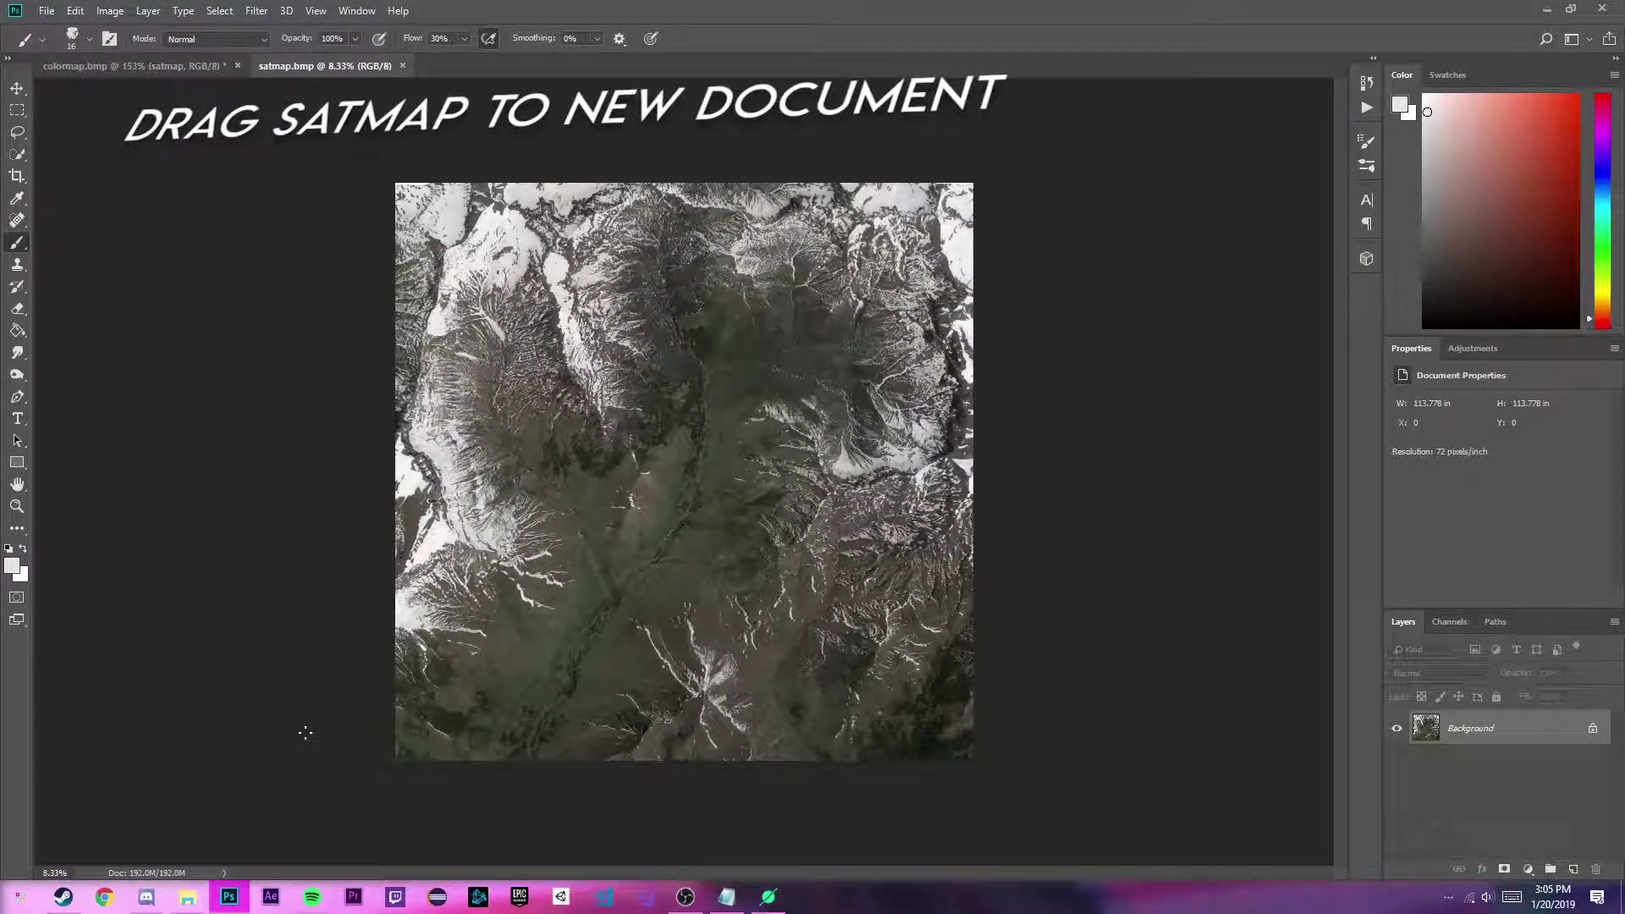
Desaturate the satellite map in the separate satmap.bmp document.
{"action": "left_click", "coordinate": [108, 11]}
{"action": "mouse_move", "coordinate": [153, 56]}
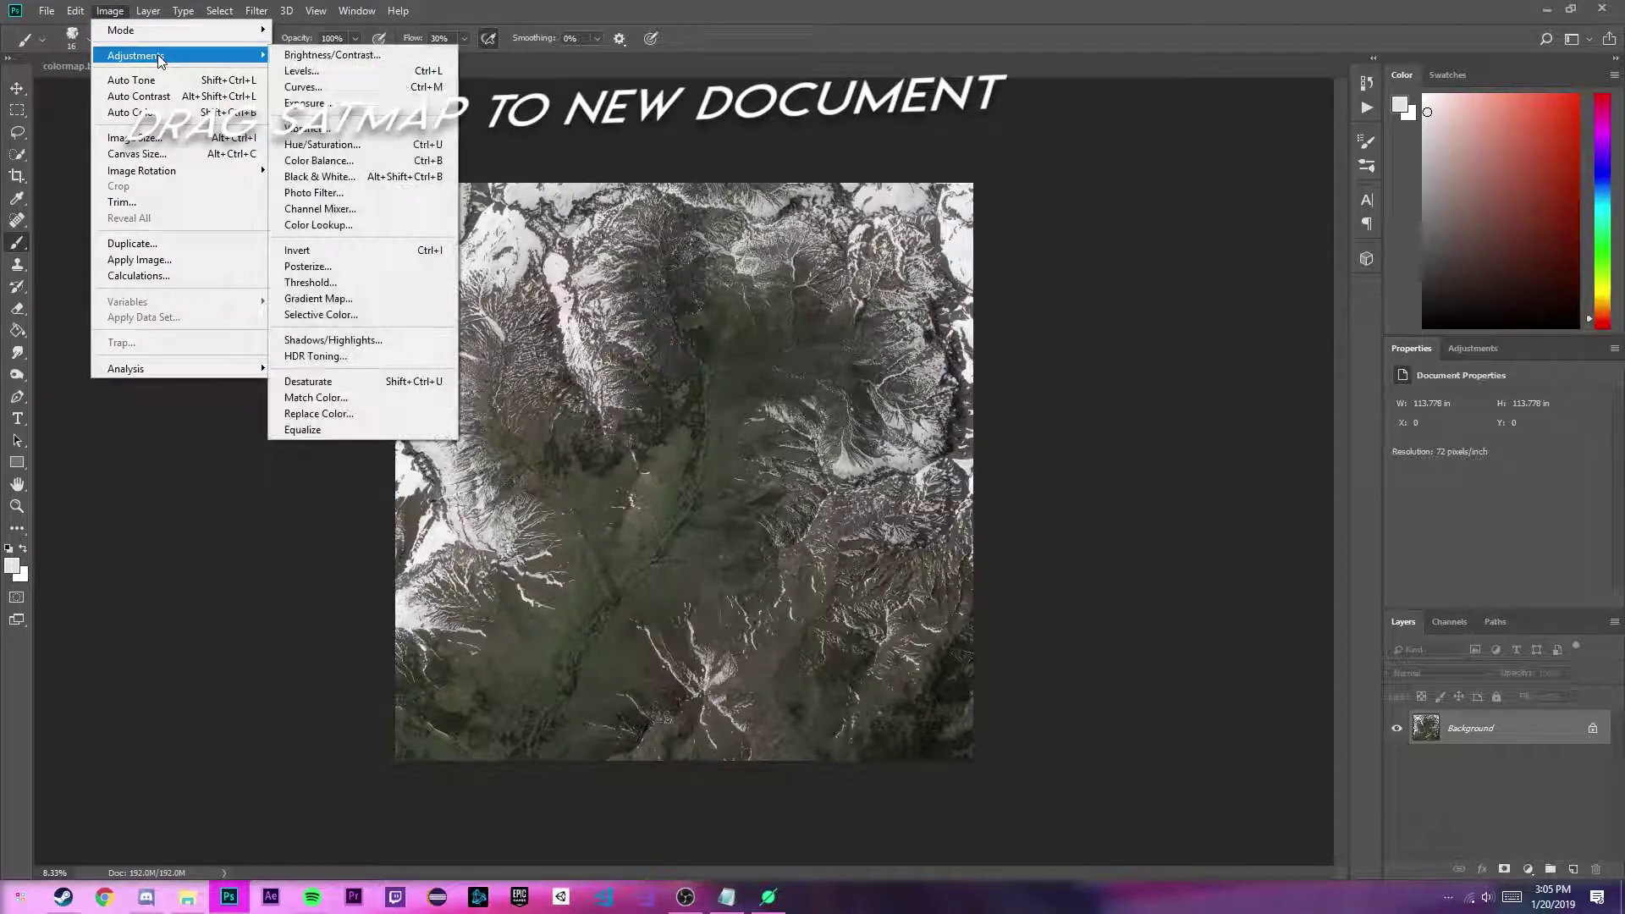
{"action": "left_click", "coordinate": [393, 383]}
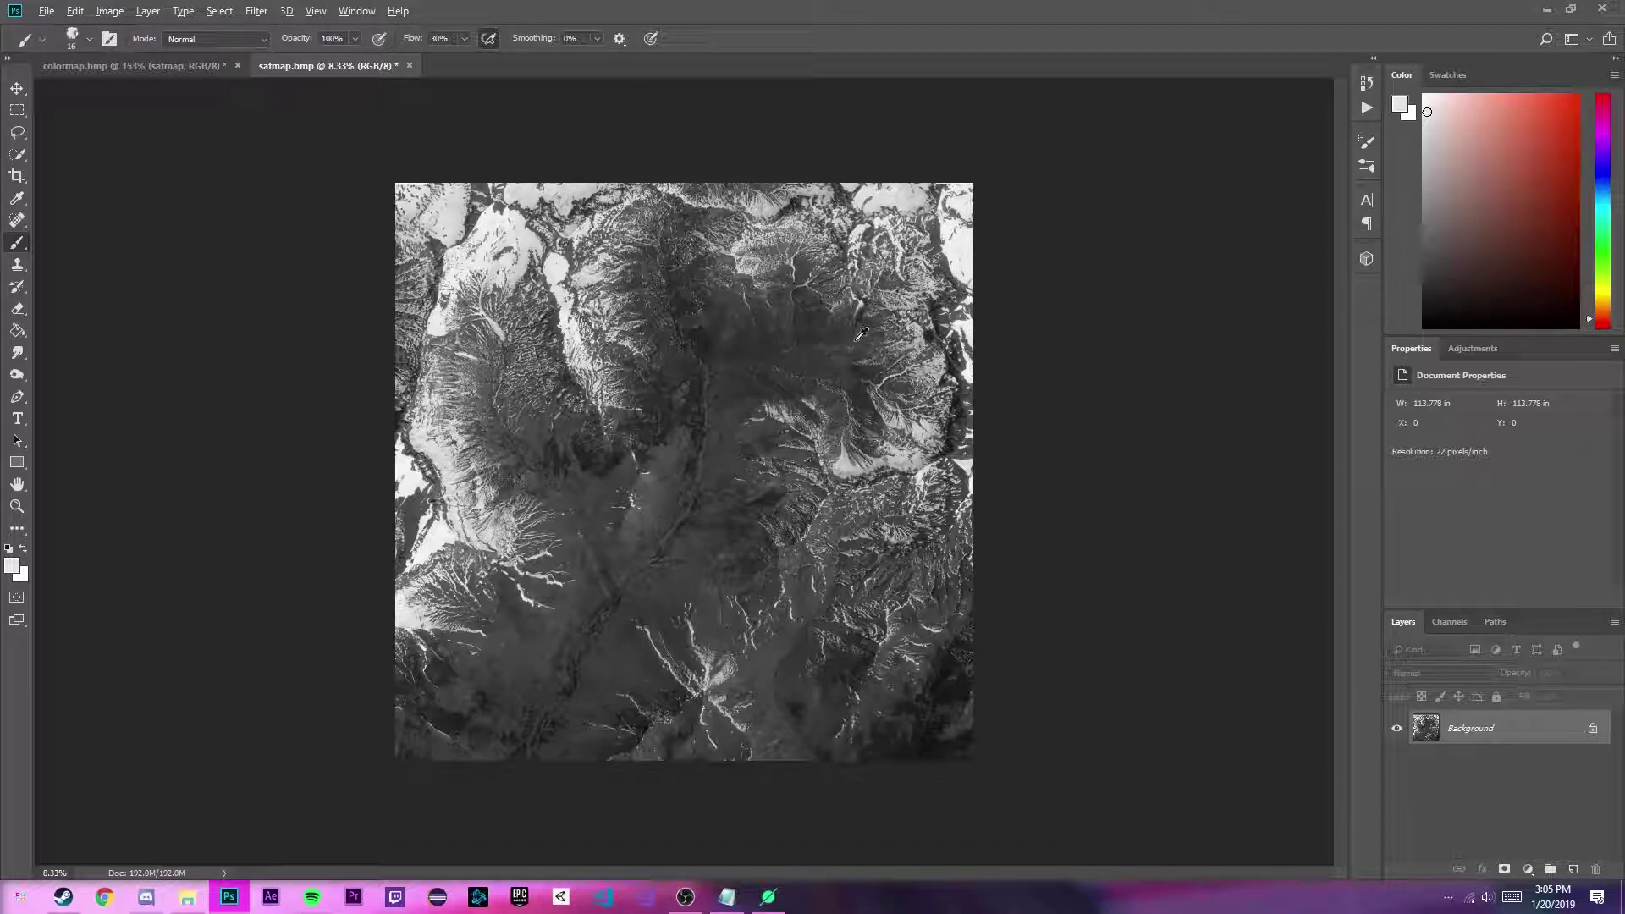
Apply Levels to the satellite map with the shadow input at 120 and the midtones at 9.99.
{"action": "left_click", "coordinate": [110, 11]}
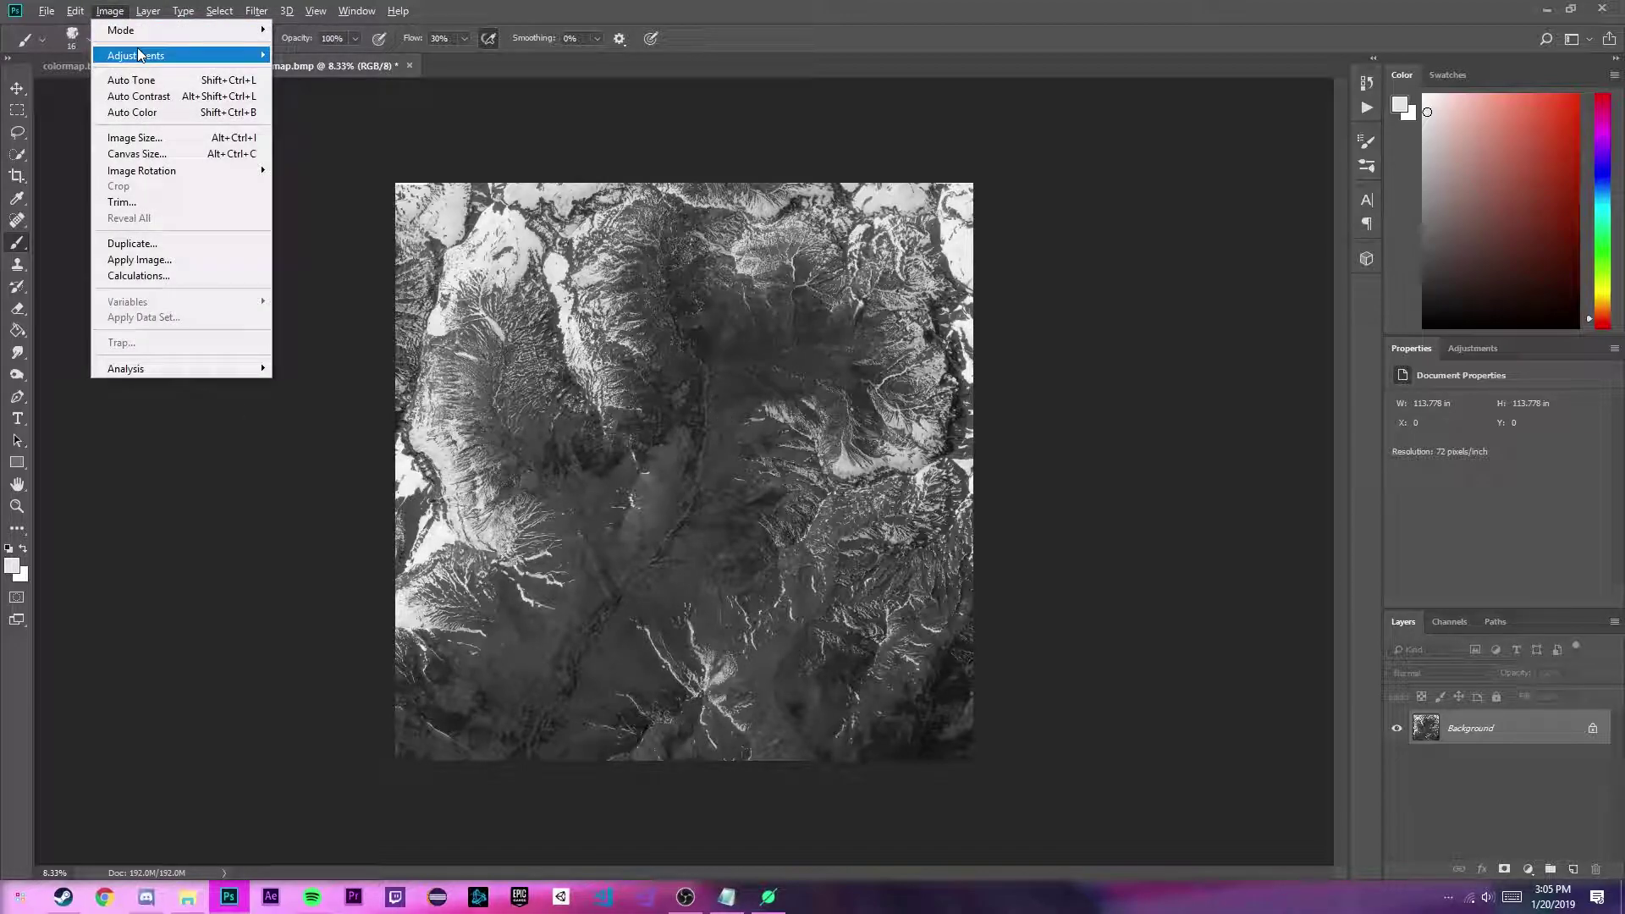
{"action": "mouse_move", "coordinate": [152, 55]}
{"action": "left_click", "coordinate": [296, 78]}
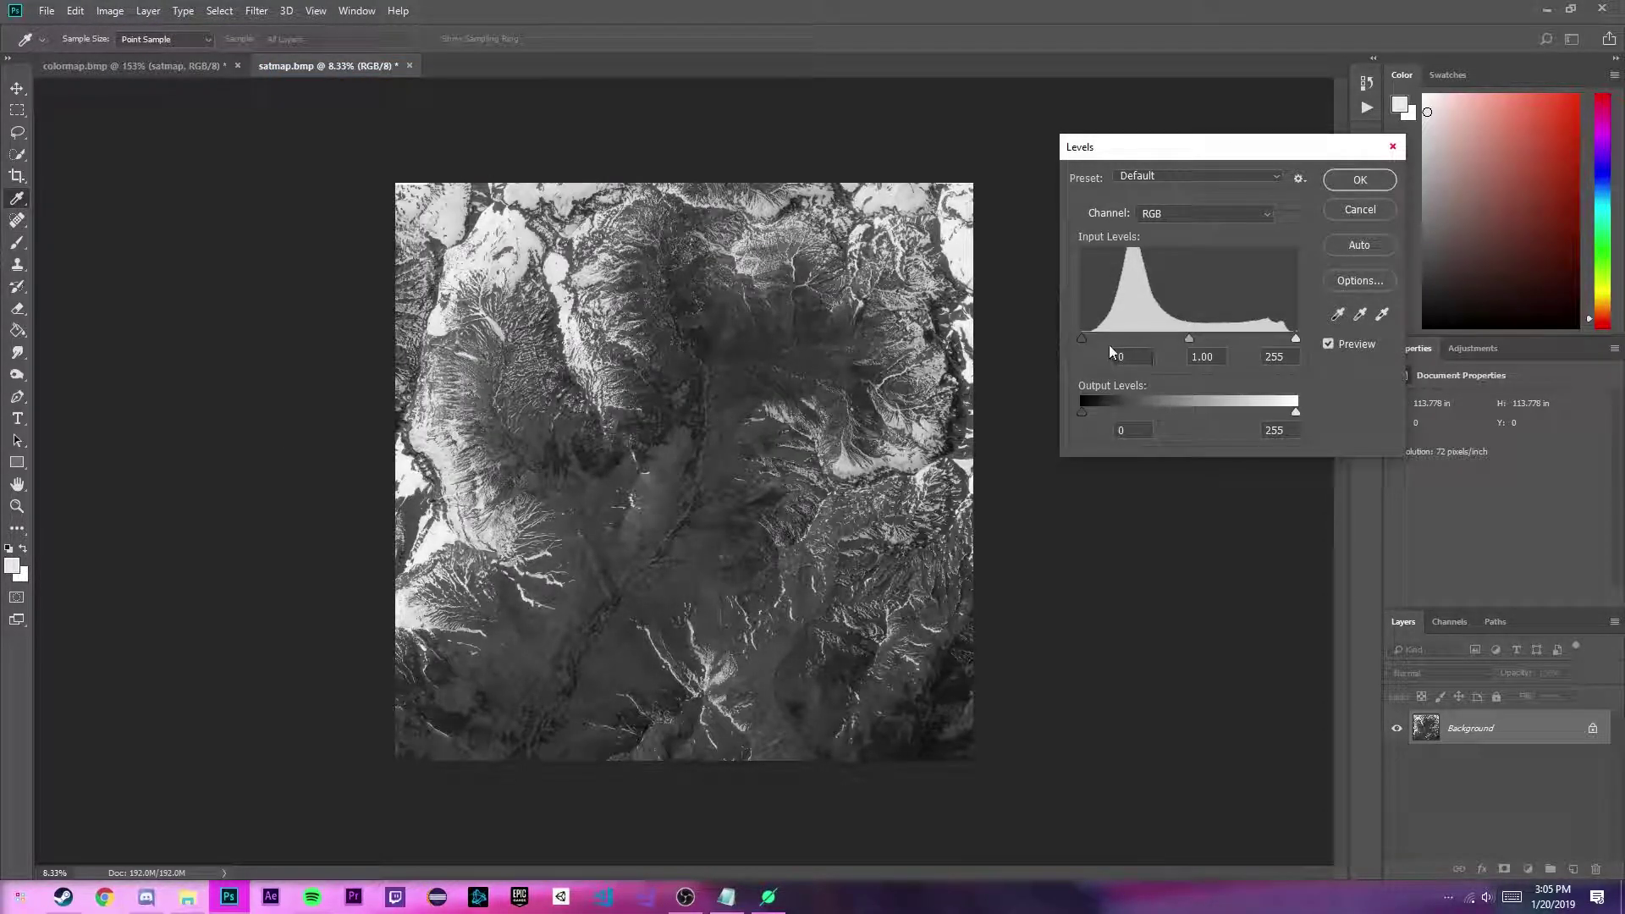
{"action": "left_click_drag", "start_coordinate": [1085, 342], "coordinate": [1159, 347]}
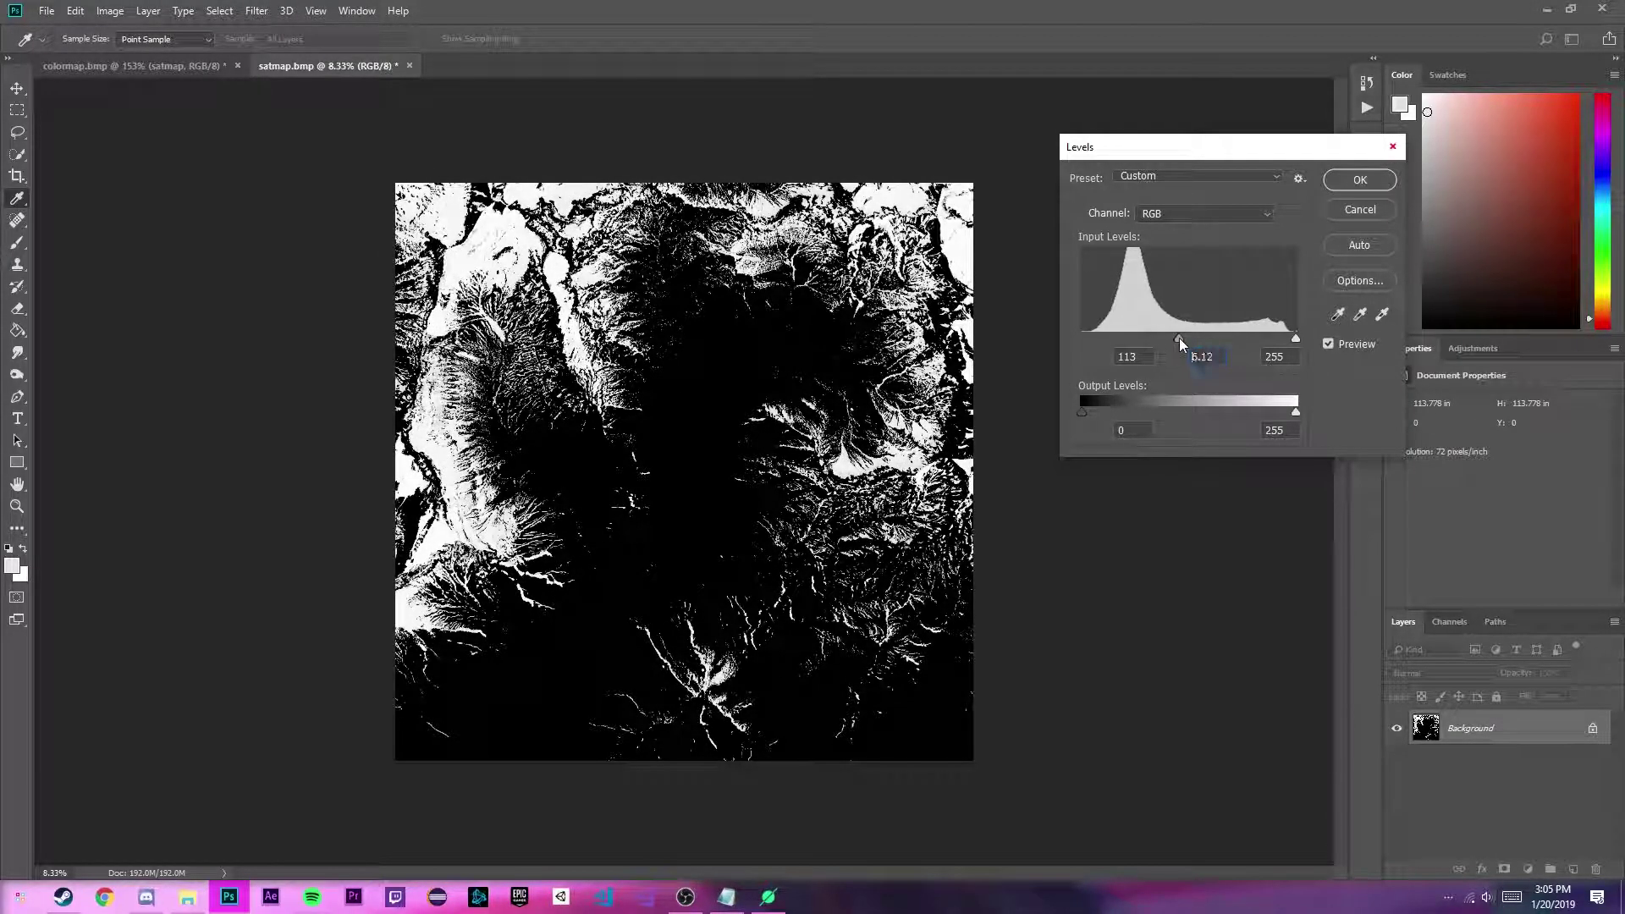
{"action": "left_click_drag", "start_coordinate": [1181, 340], "coordinate": [1183, 338]}
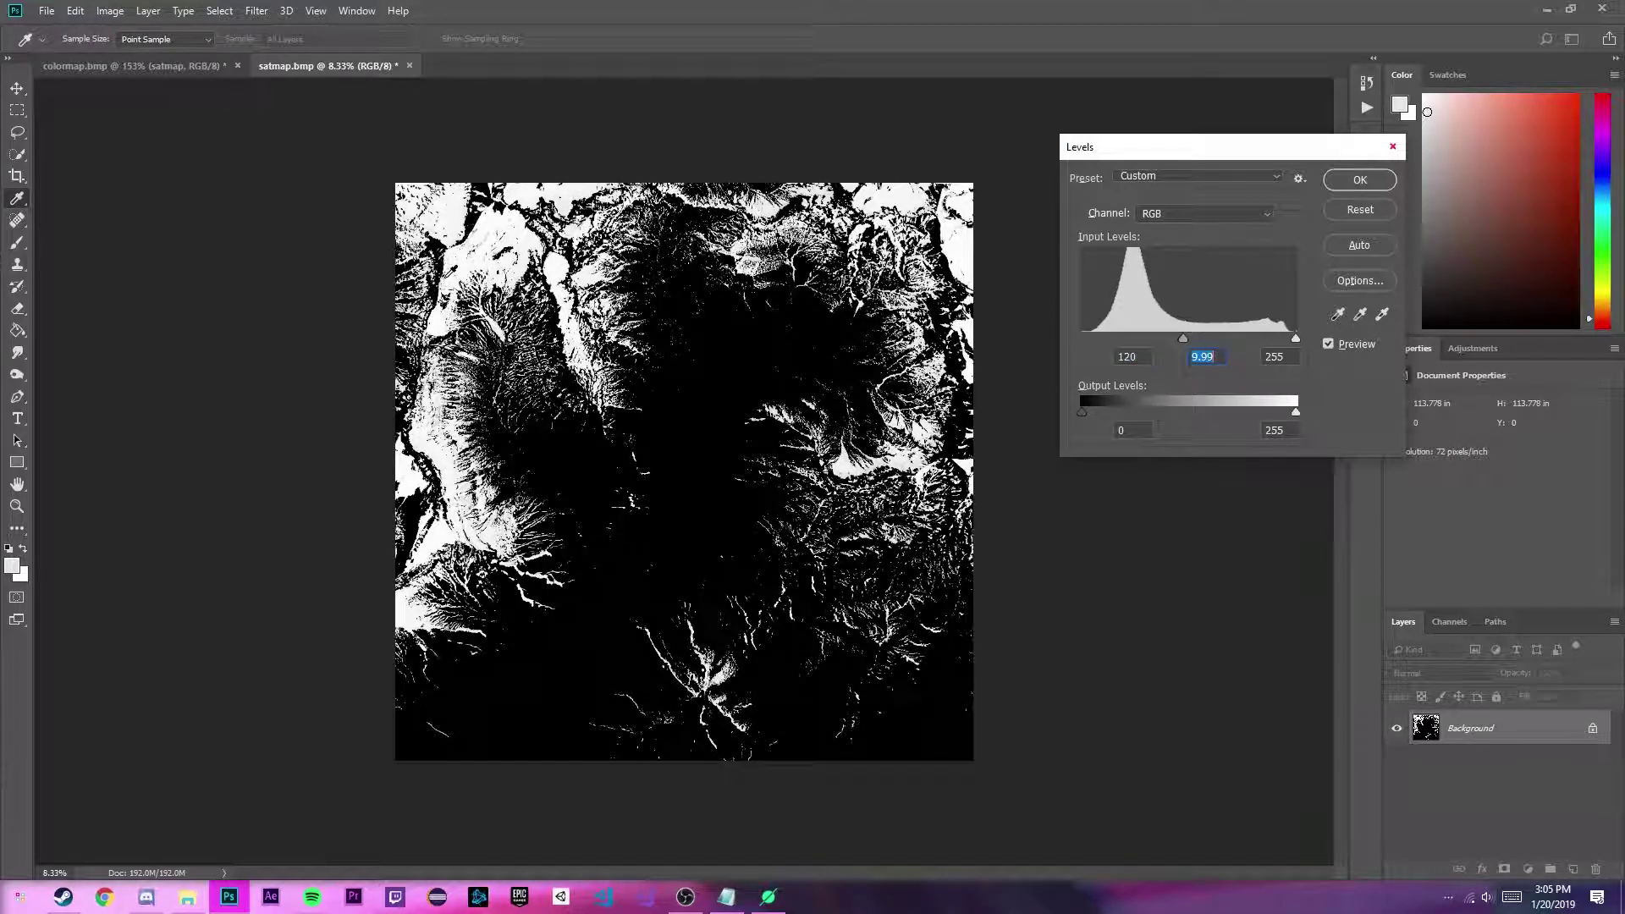
{"action": "left_click", "coordinate": [1360, 179]}
{"action": "key", "text": "b"}
Apply Brightness/Contrast to the satellite map with Use Legacy enabled and the contrast at 98.
{"action": "scroll", "coordinate": [735, 856], "scroll_direction": "up", "scroll_amount": 10}
{"action": "scroll", "coordinate": [794, 380], "scroll_direction": "up", "scroll_amount": 6}
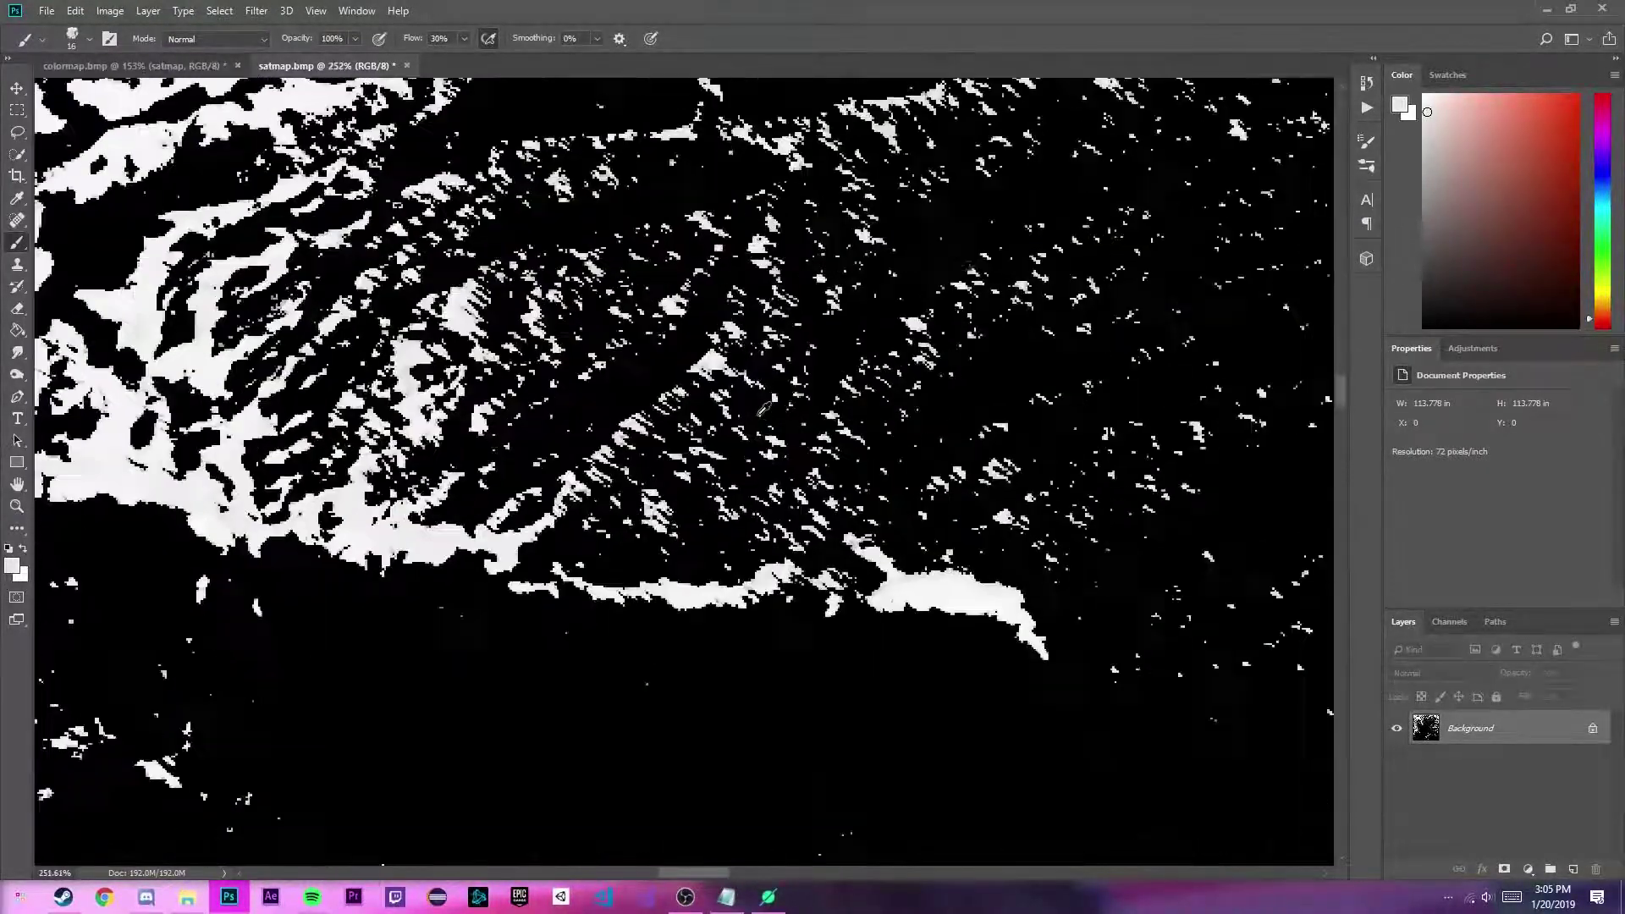
{"action": "scroll", "coordinate": [191, 611], "scroll_direction": "down", "scroll_amount": 6}
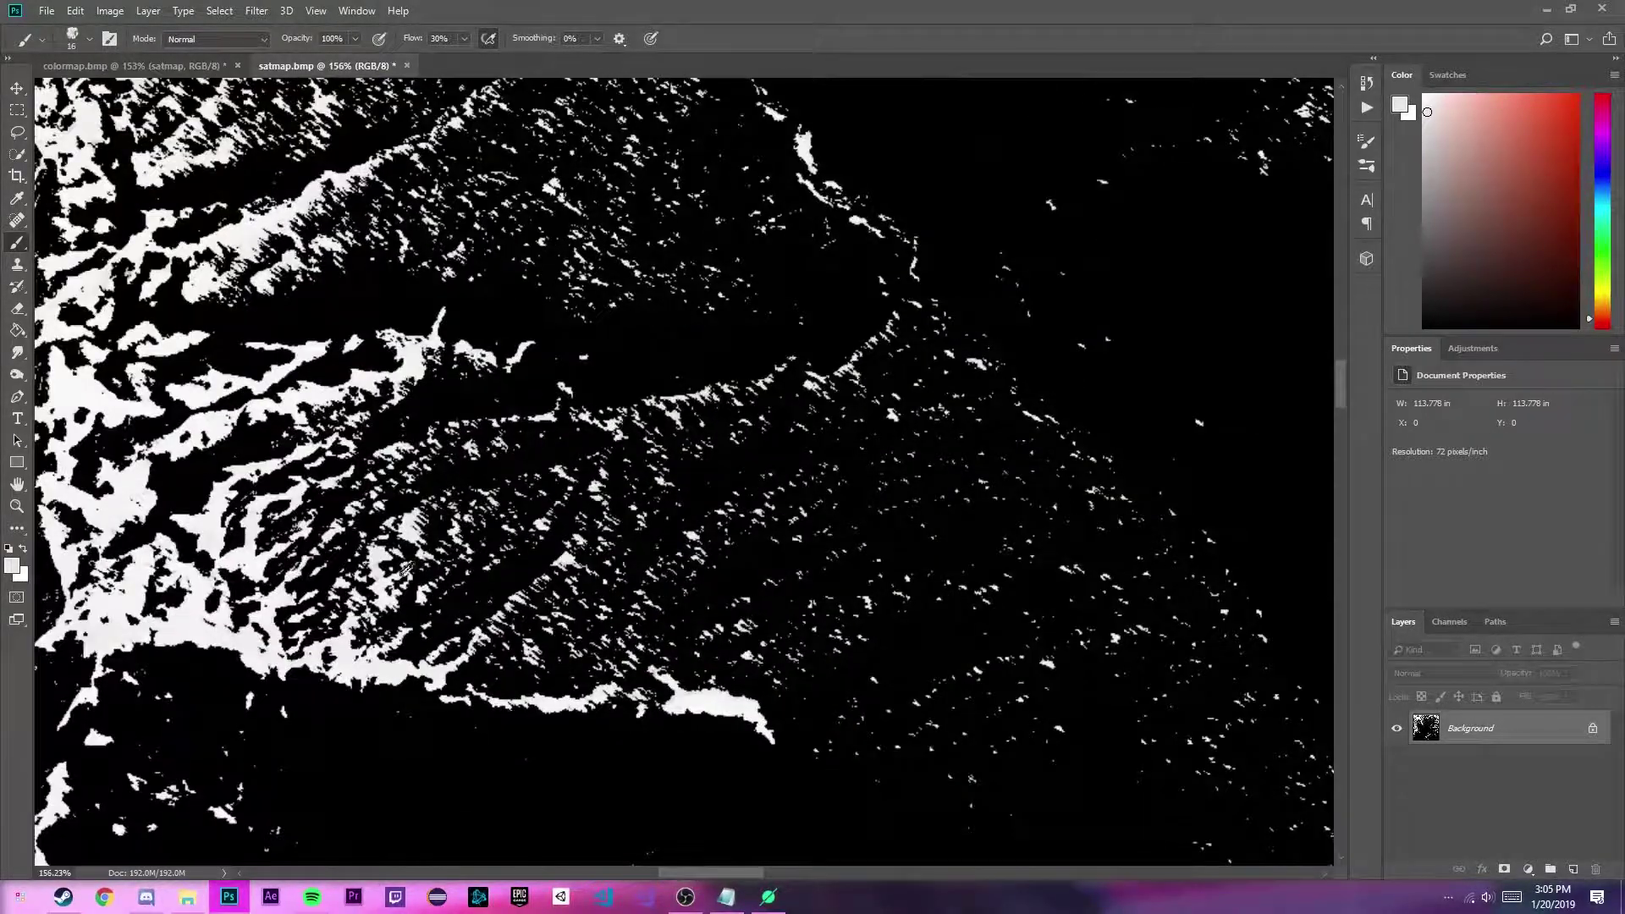
{"action": "left_click", "coordinate": [110, 10]}
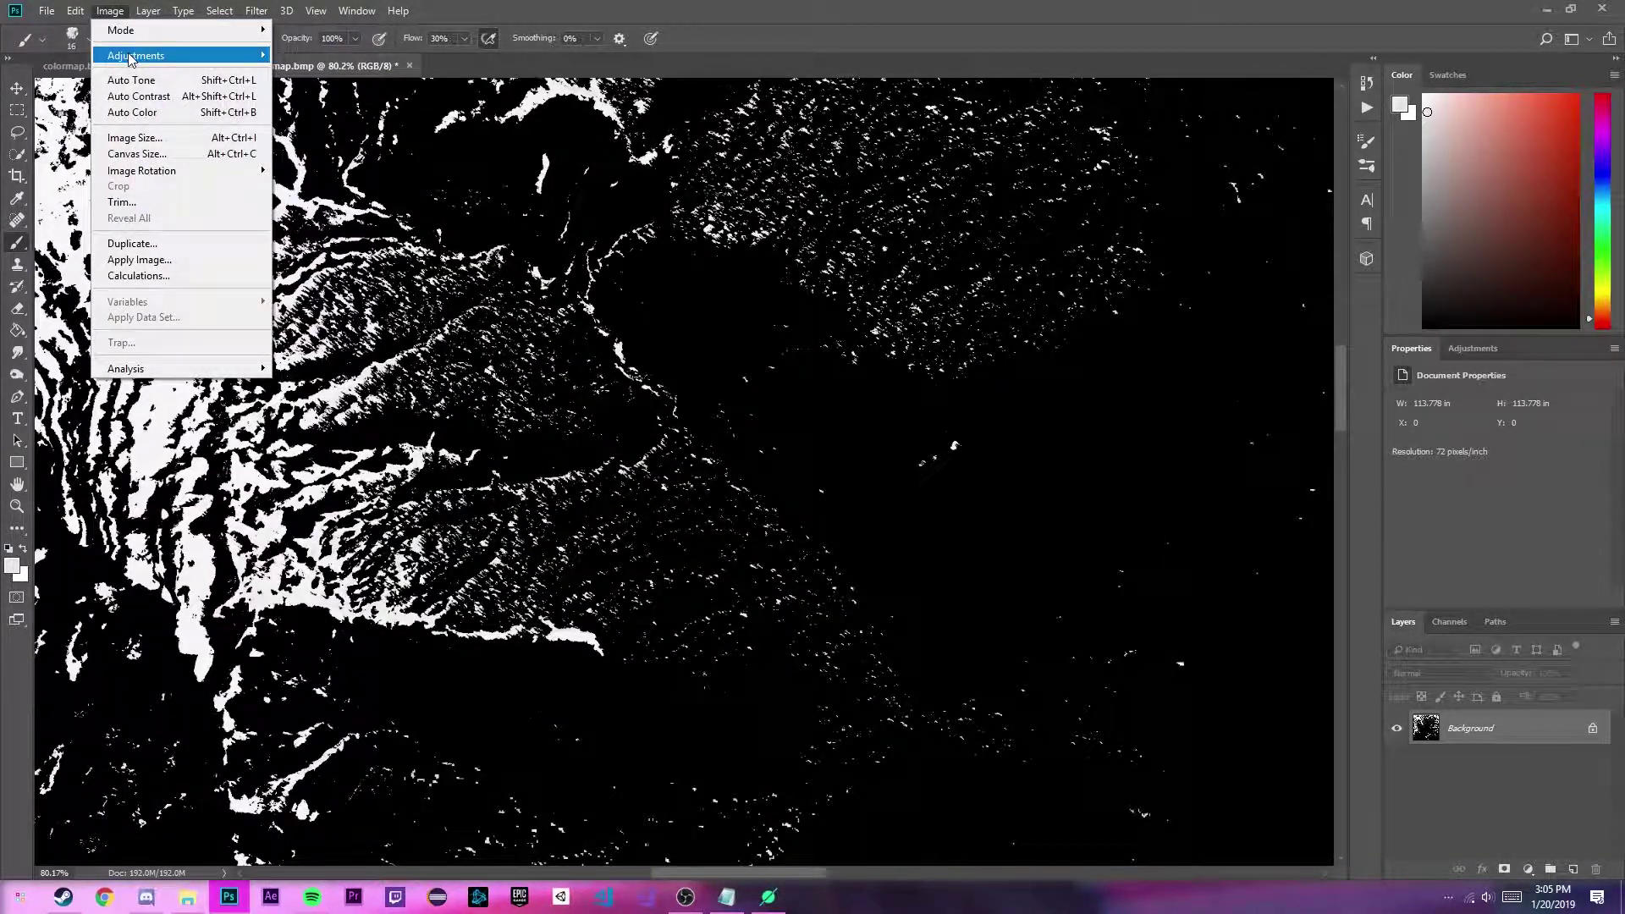
{"action": "mouse_move", "coordinate": [136, 54]}
{"action": "left_click", "coordinate": [315, 56]}
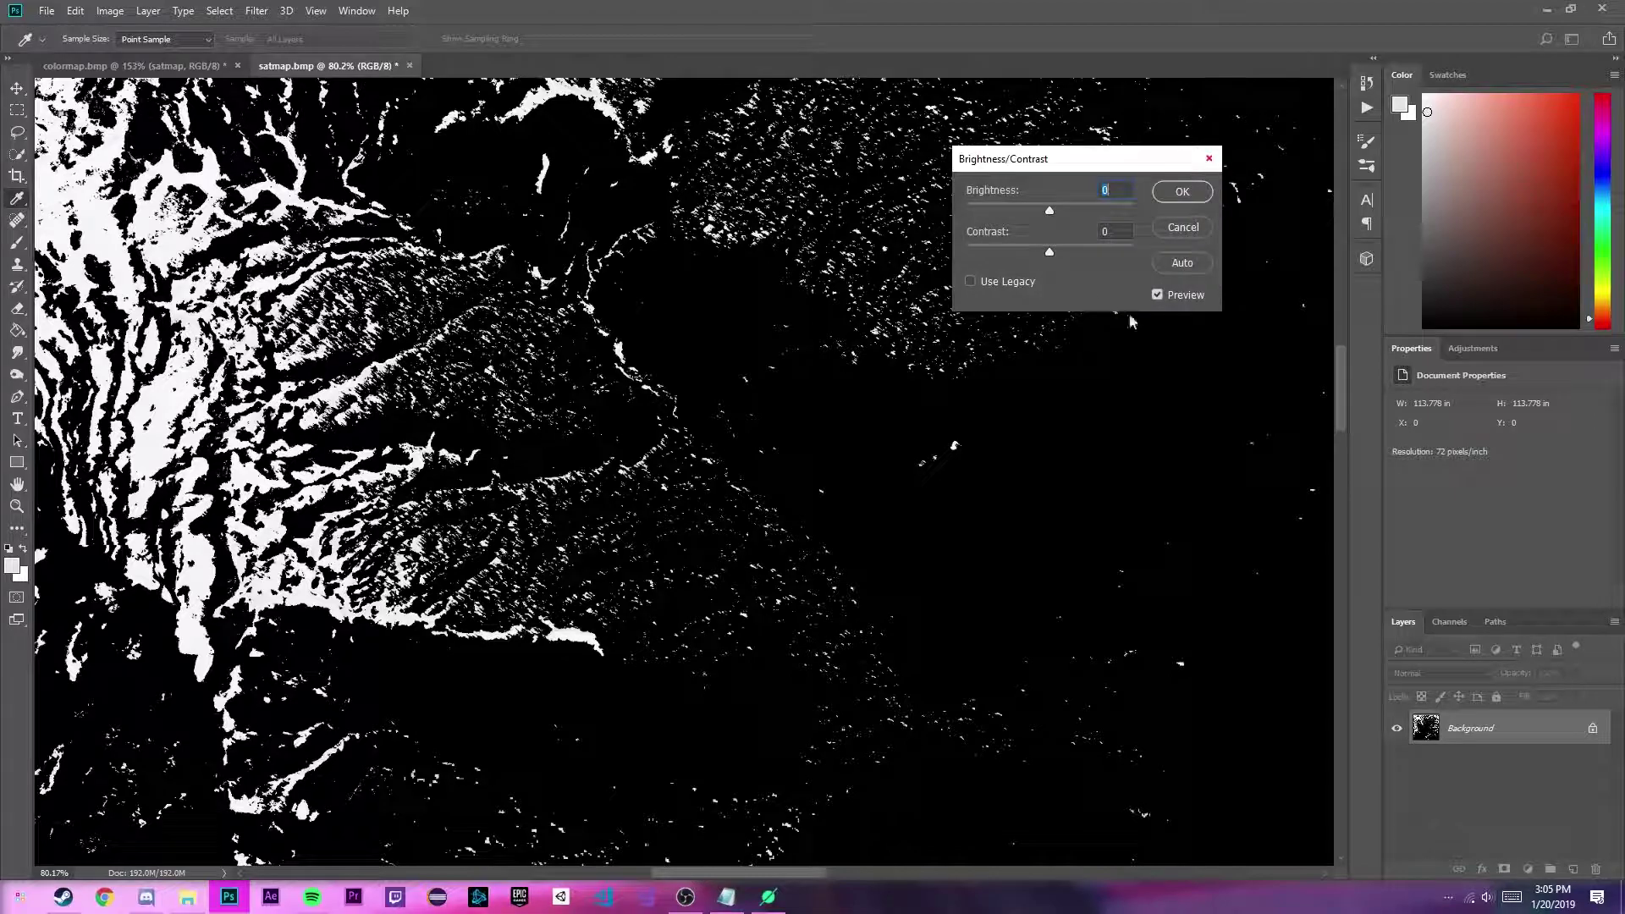
{"action": "left_click_drag", "start_coordinate": [1049, 254], "coordinate": [1144, 268]}
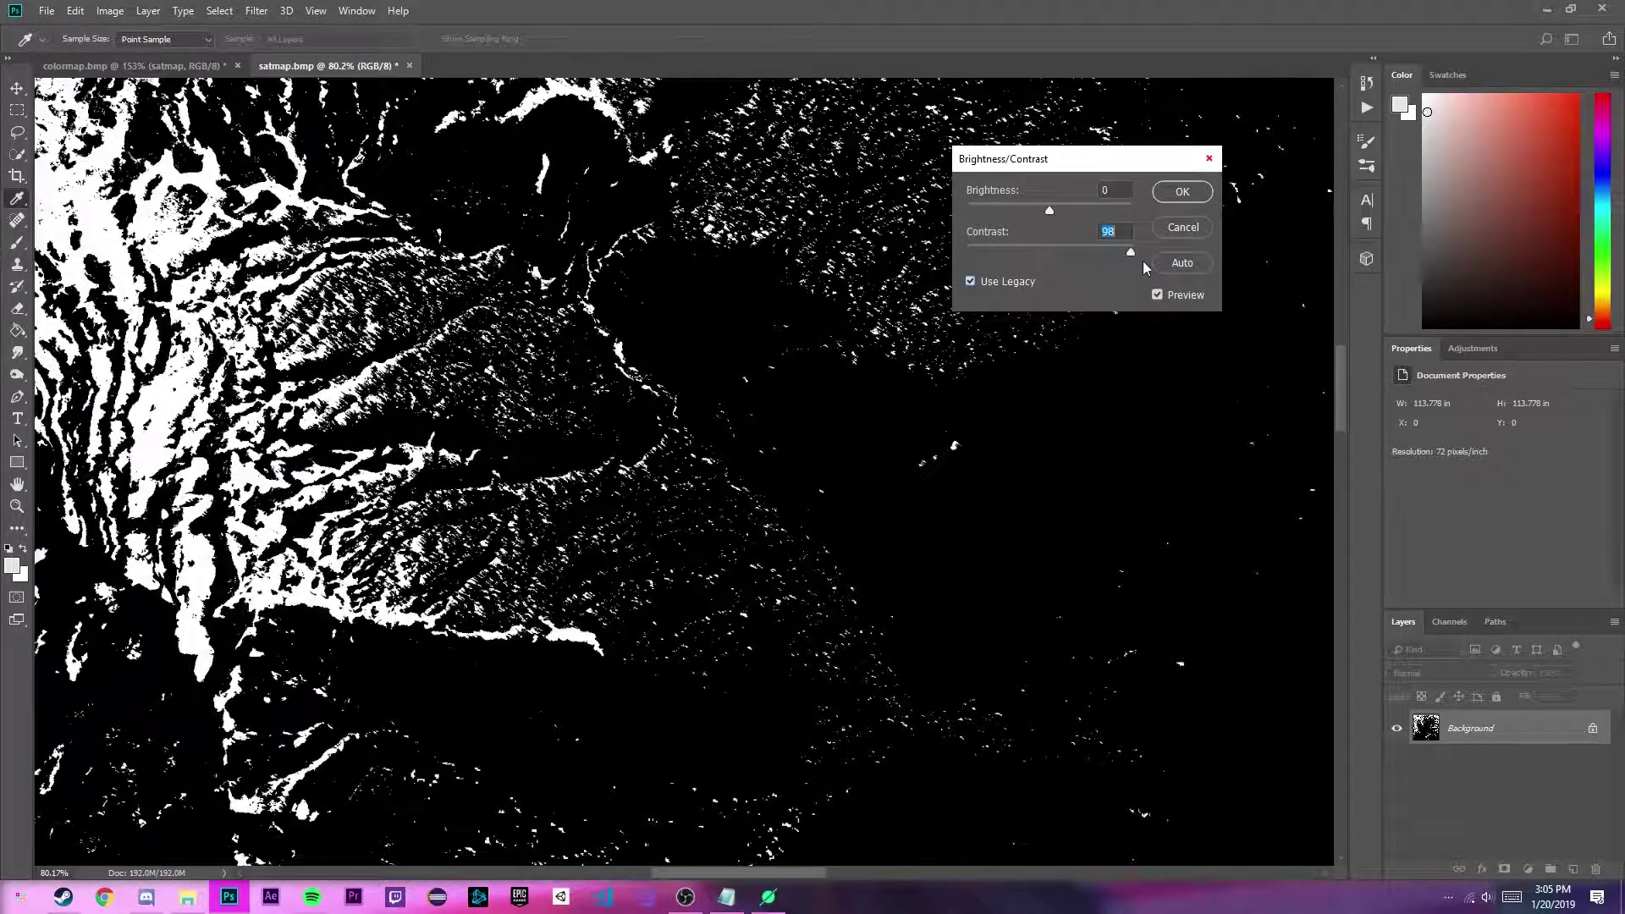
{"action": "left_click", "coordinate": [1189, 193]}
{"action": "key", "text": "b"}
Examine the edges of the black and white areas up close and across the whole satellite map.
{"action": "scroll", "coordinate": [451, 681], "scroll_direction": "up", "scroll_amount": 10}
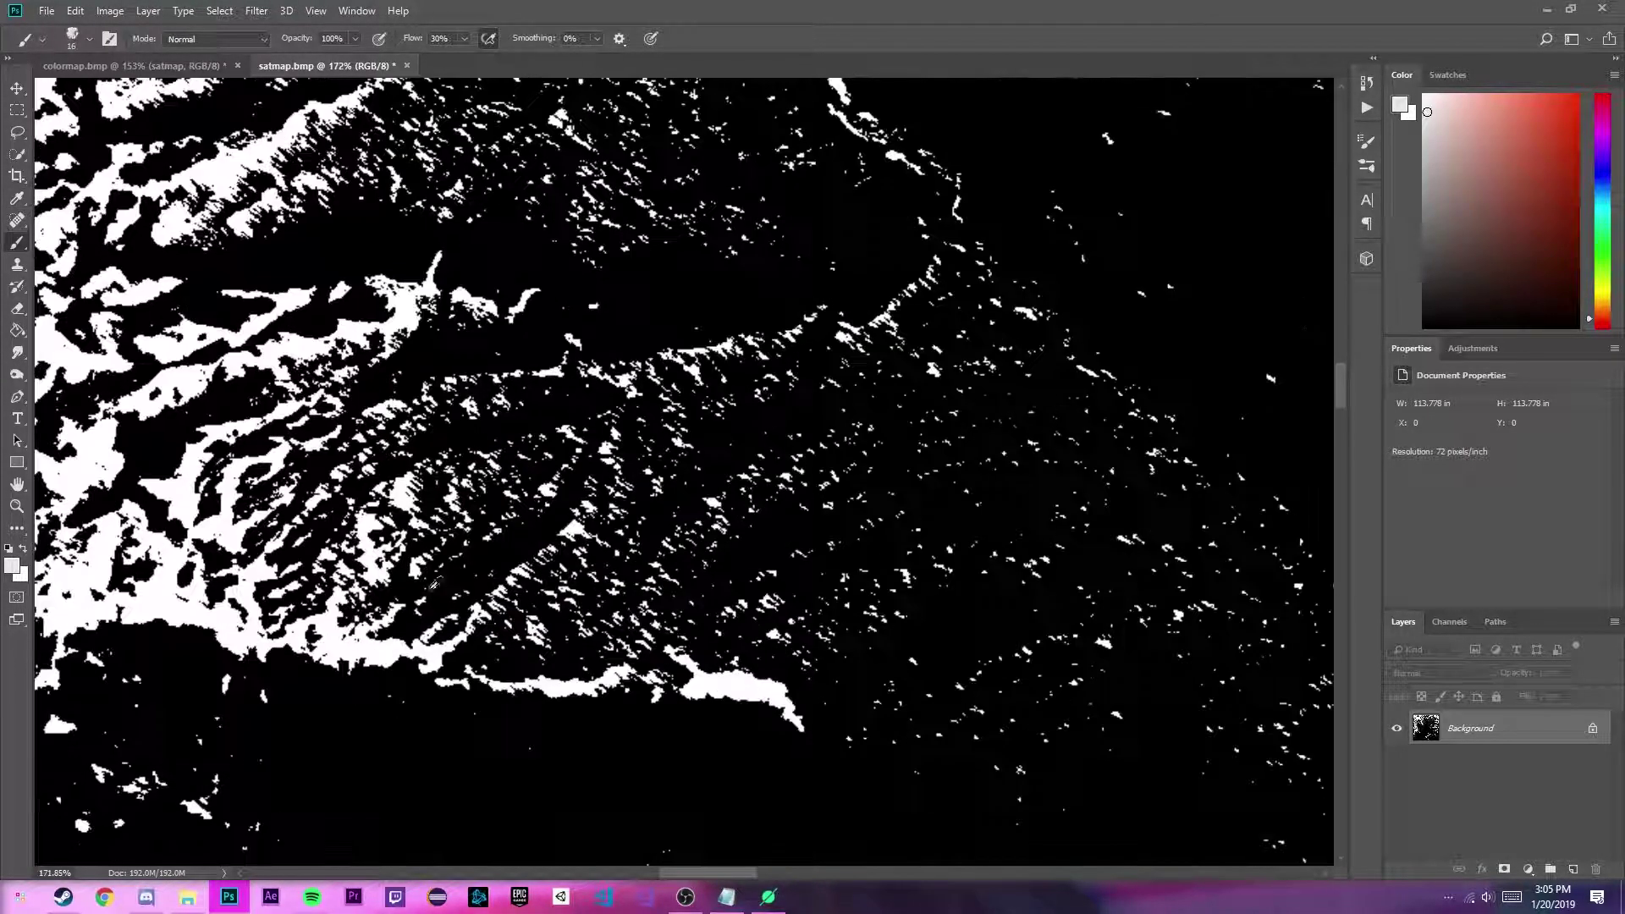
{"action": "scroll", "coordinate": [451, 681], "scroll_direction": "down", "scroll_amount": 4}
{"action": "scroll", "coordinate": [389, 354], "scroll_direction": "down", "scroll_amount": 10}
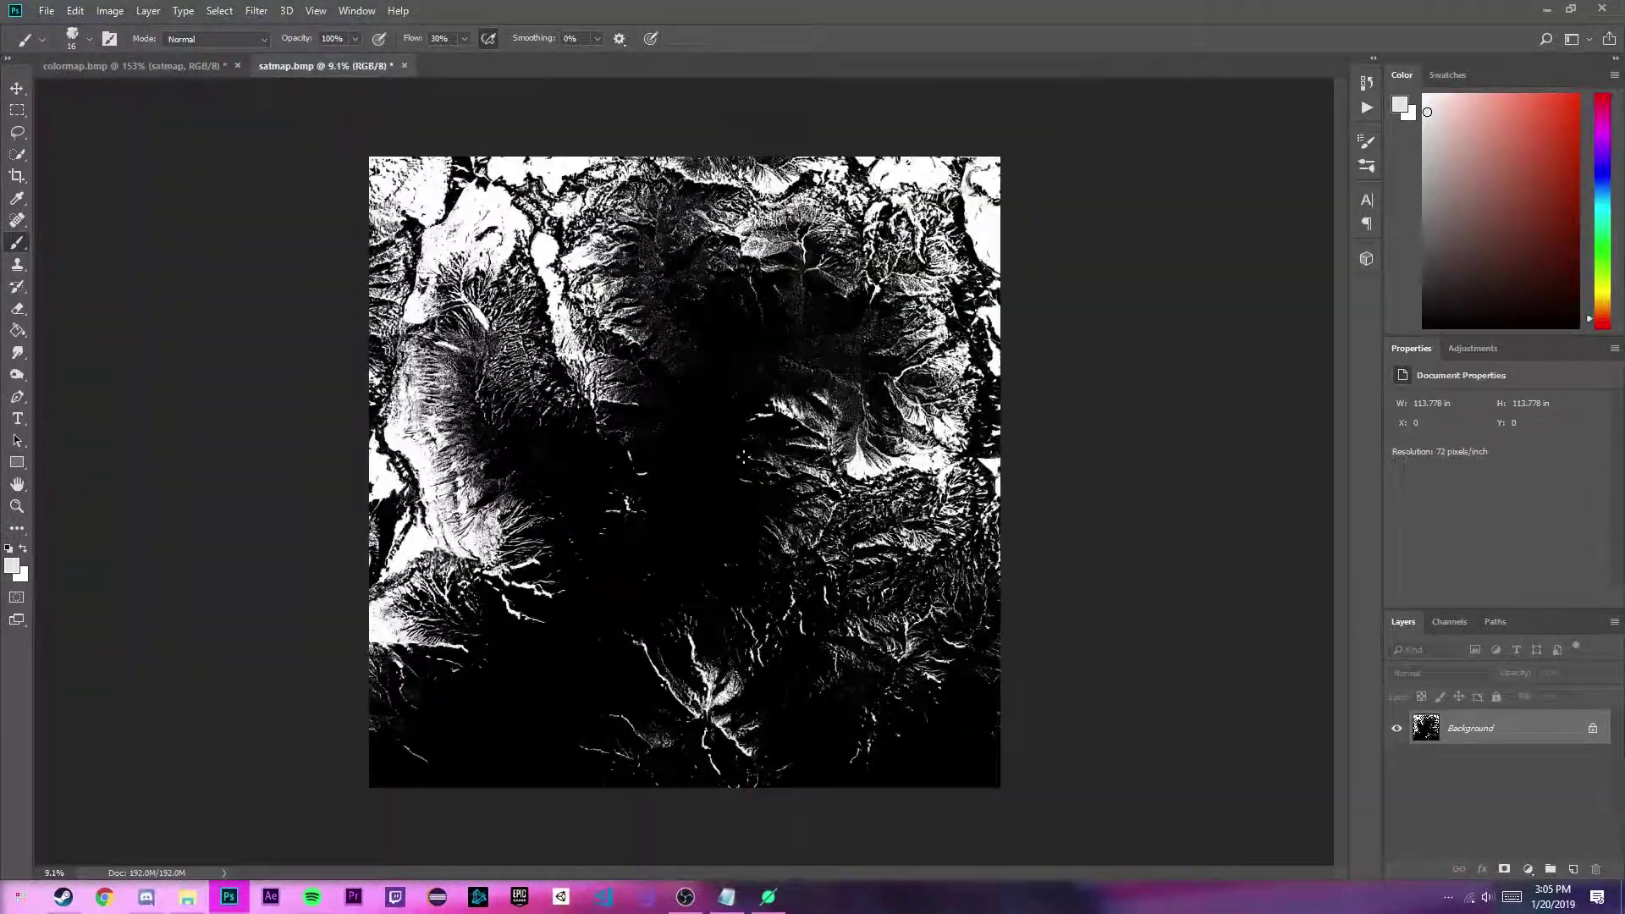
{"action": "scroll", "coordinate": [877, 294], "scroll_direction": "up", "scroll_amount": 10}
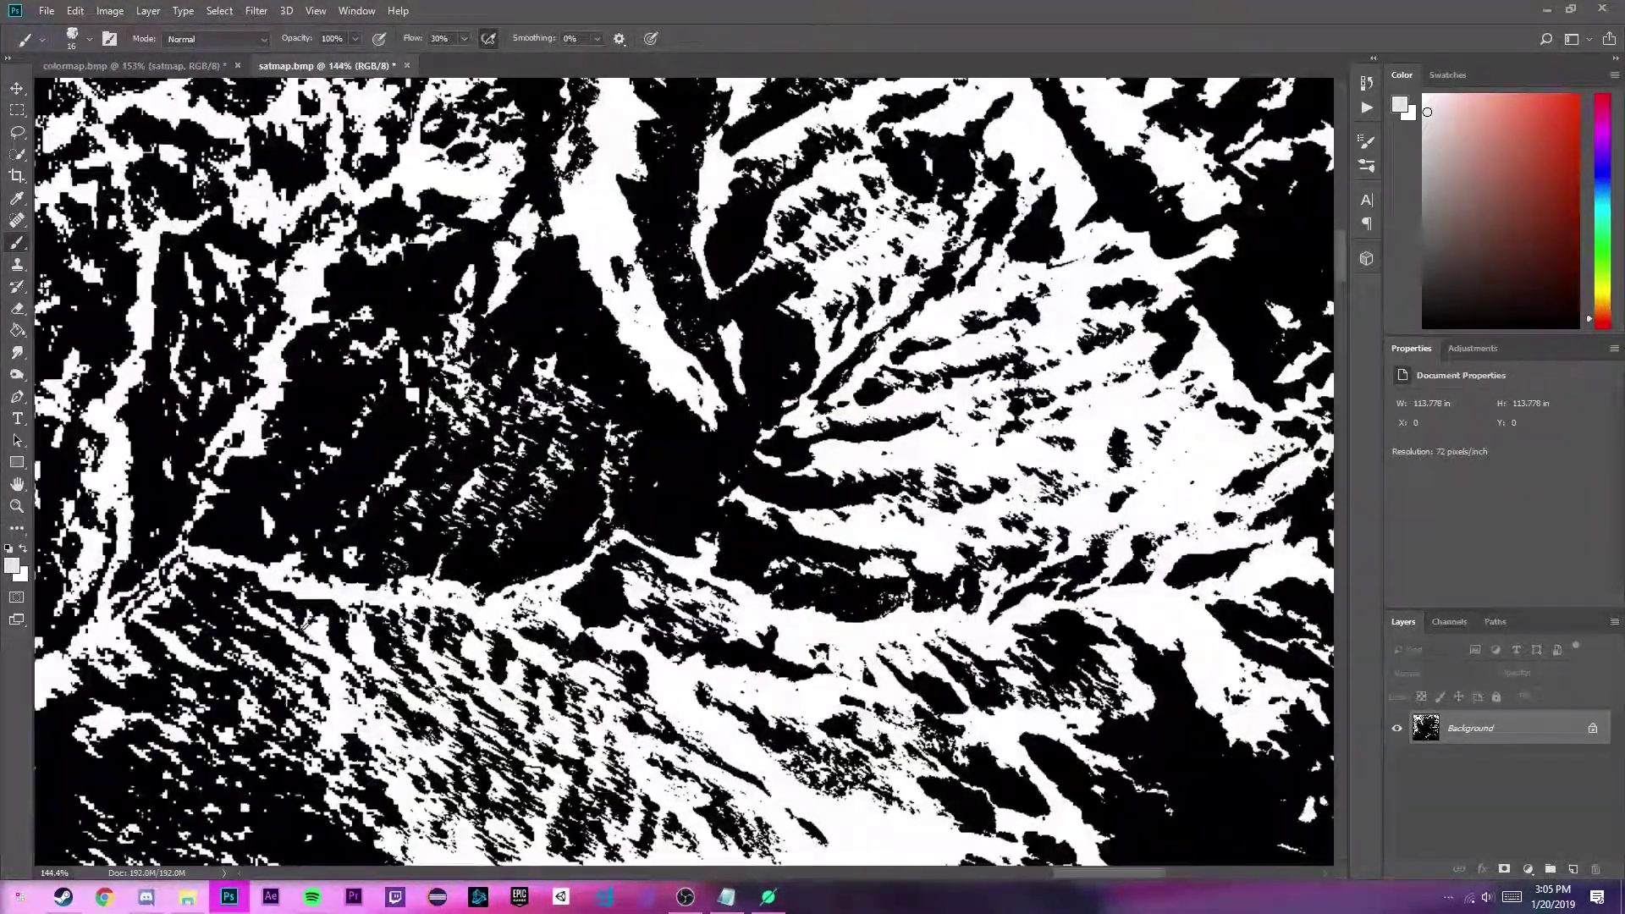
{"action": "scroll", "coordinate": [647, 699], "scroll_direction": "down", "scroll_amount": 3}
{"action": "scroll", "coordinate": [598, 697], "scroll_direction": "up", "scroll_amount": 5}
{"action": "scroll", "coordinate": [599, 696], "scroll_direction": "up", "scroll_amount": 5}
{"action": "scroll", "coordinate": [1038, 409], "scroll_direction": "down", "scroll_amount": 3}
{"action": "scroll", "coordinate": [1037, 409], "scroll_direction": "down", "scroll_amount": 12}
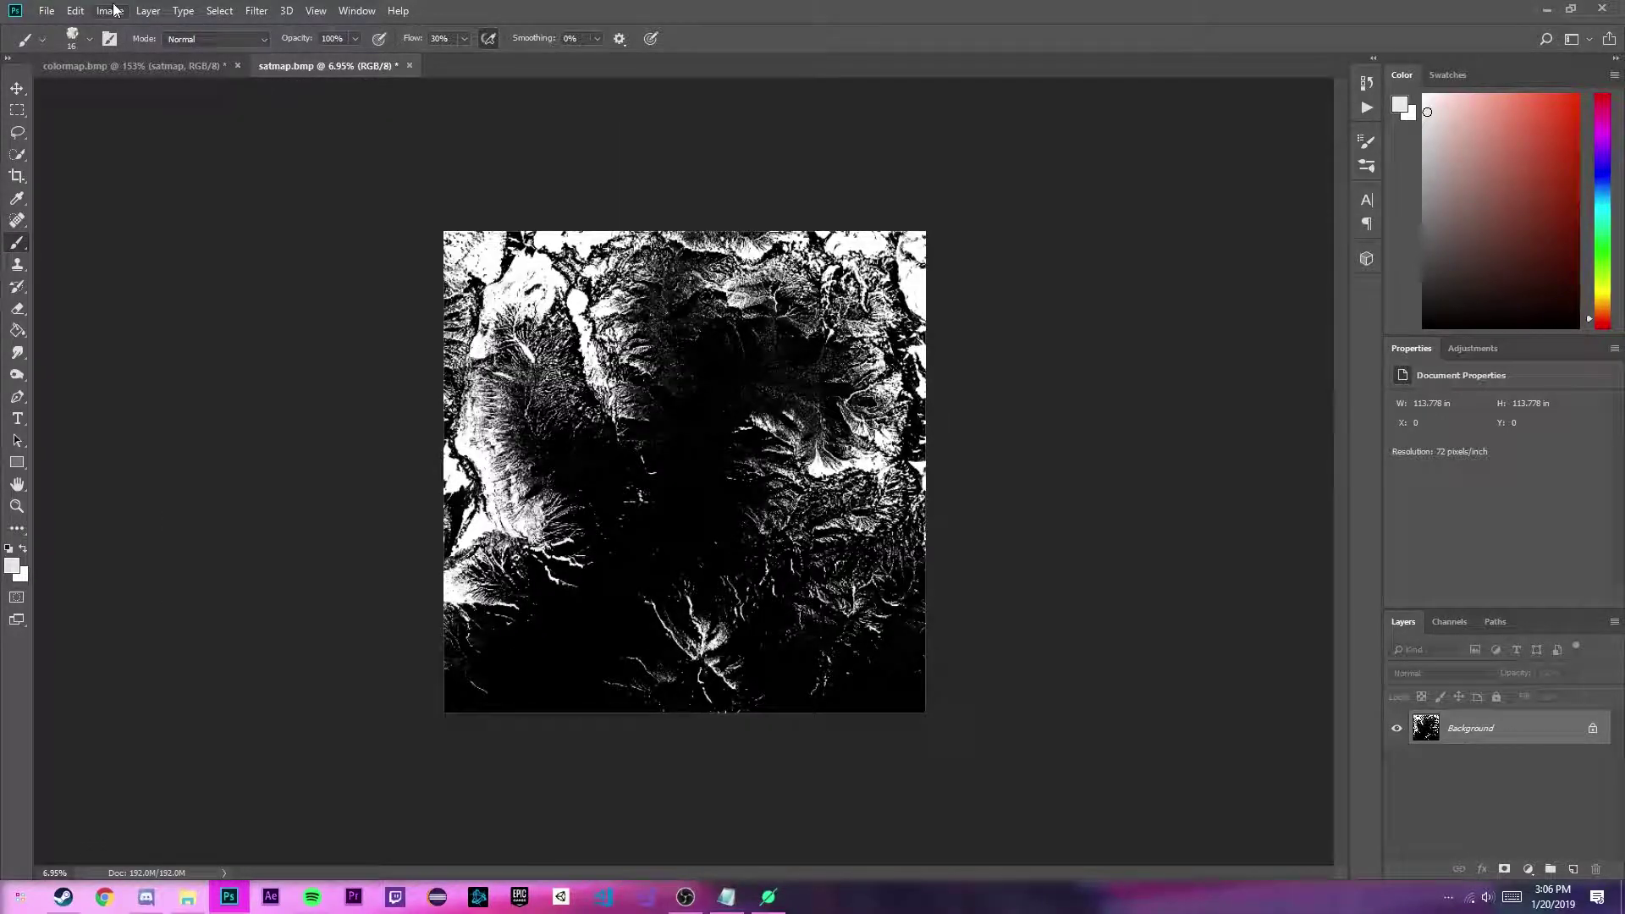
Convert the satellite map to Indexed Color with the Exact palette and forced Black and White.
{"action": "left_click", "coordinate": [112, 11]}
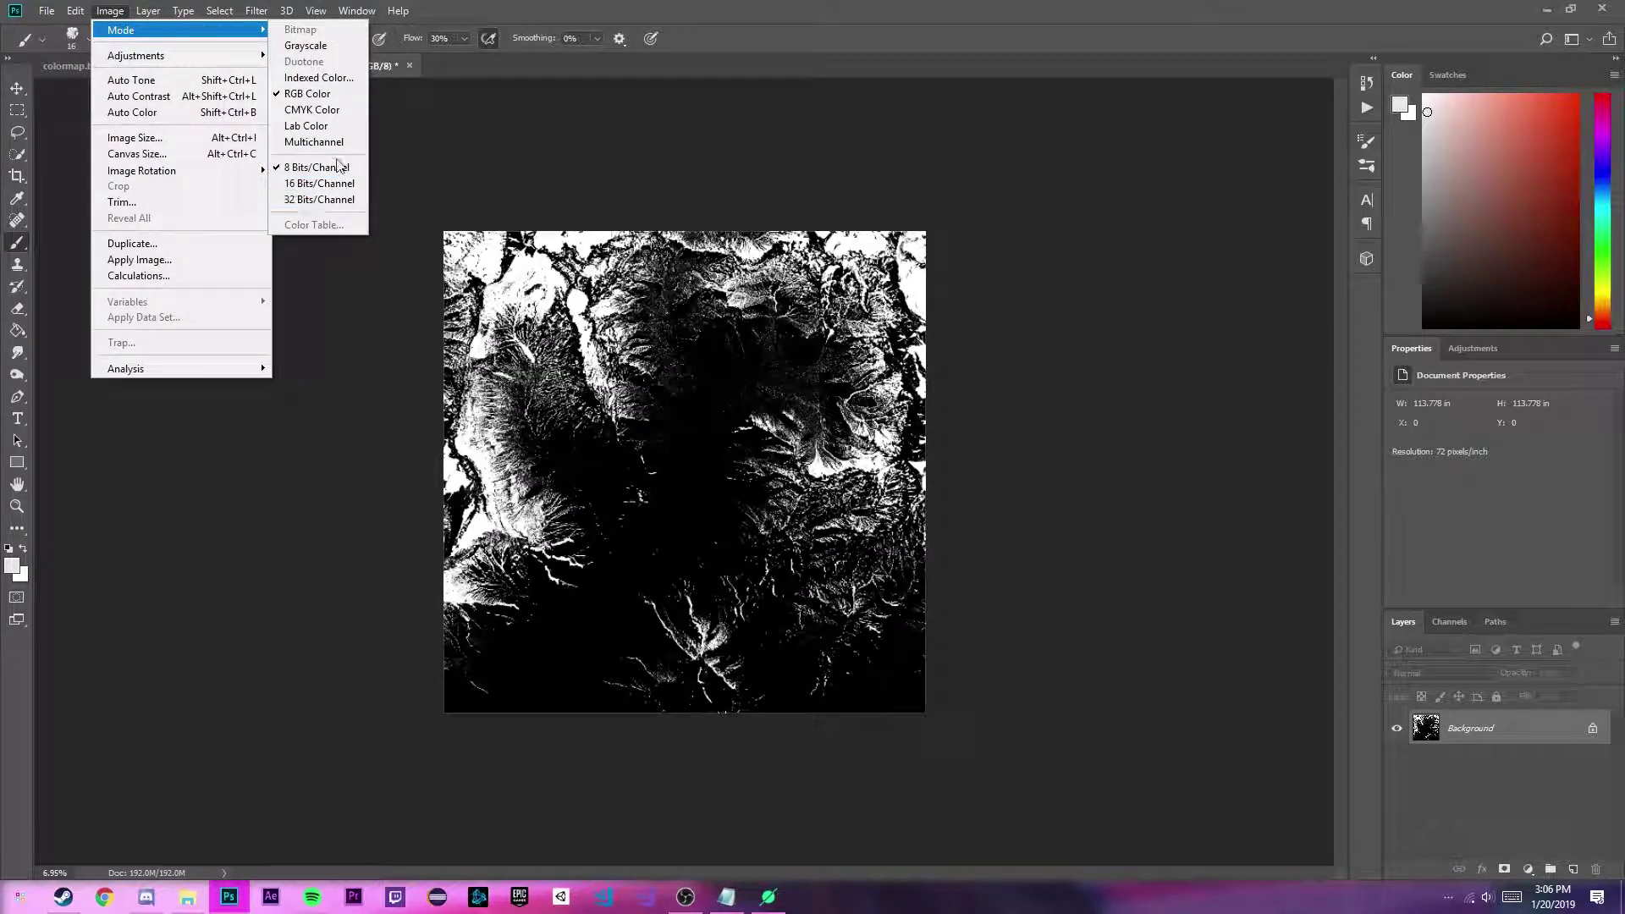
{"action": "left_click", "coordinate": [318, 77]}
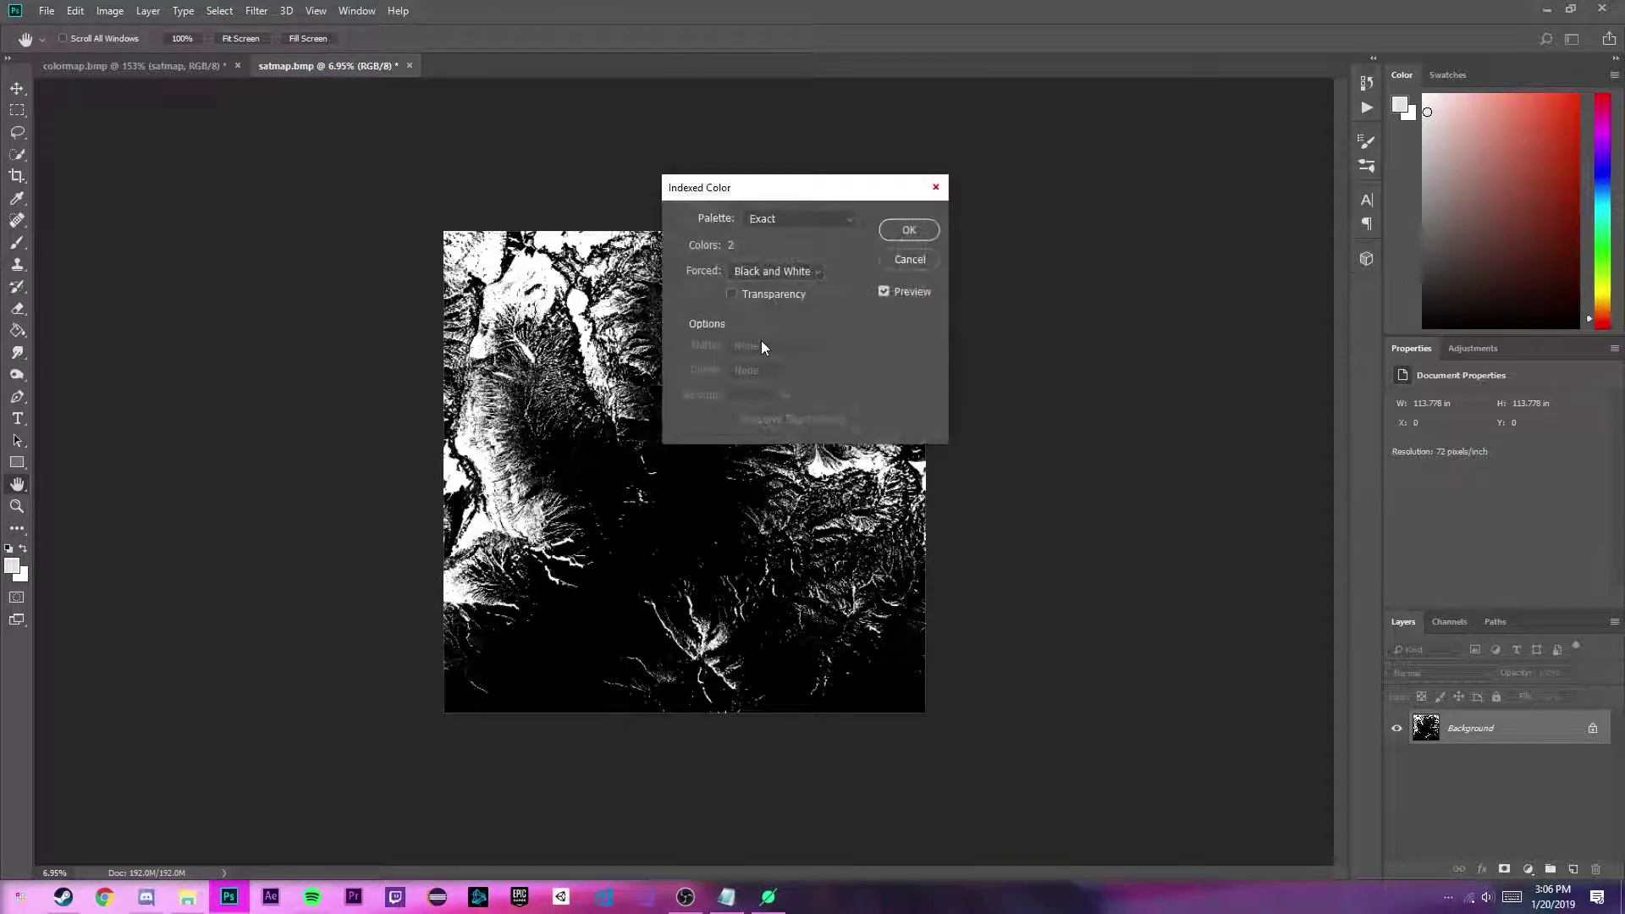
{"action": "left_click", "coordinate": [908, 229]}
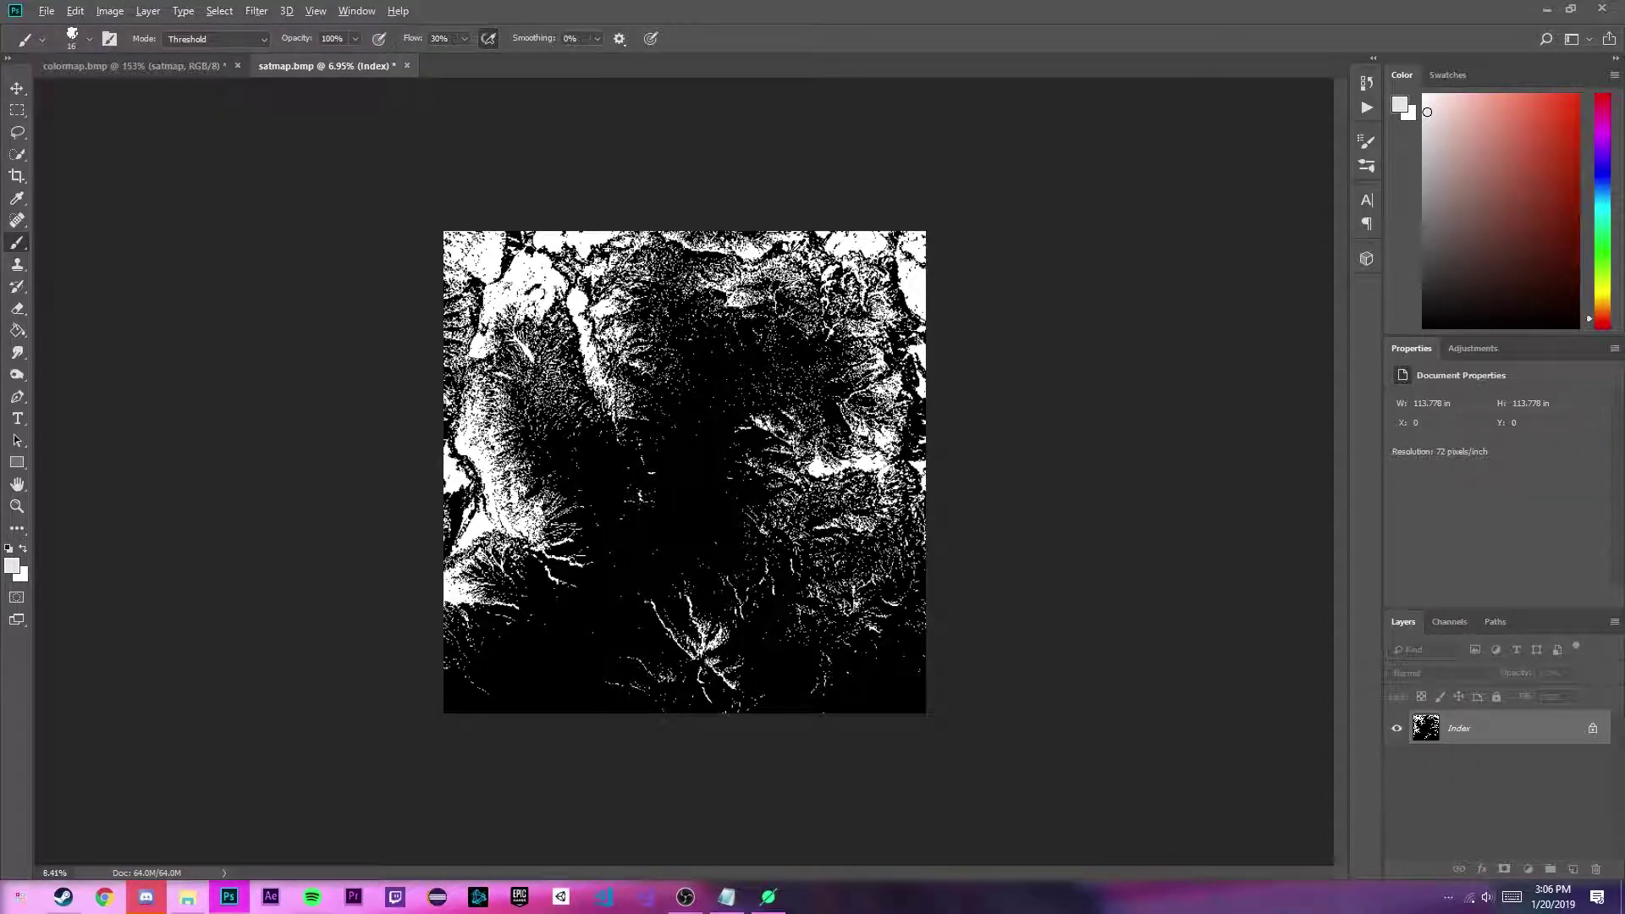
{"action": "scroll", "coordinate": [684, 471], "scroll_direction": "up", "scroll_amount": 10}
{"action": "scroll", "coordinate": [684, 471], "scroll_direction": "down", "scroll_amount": 8}
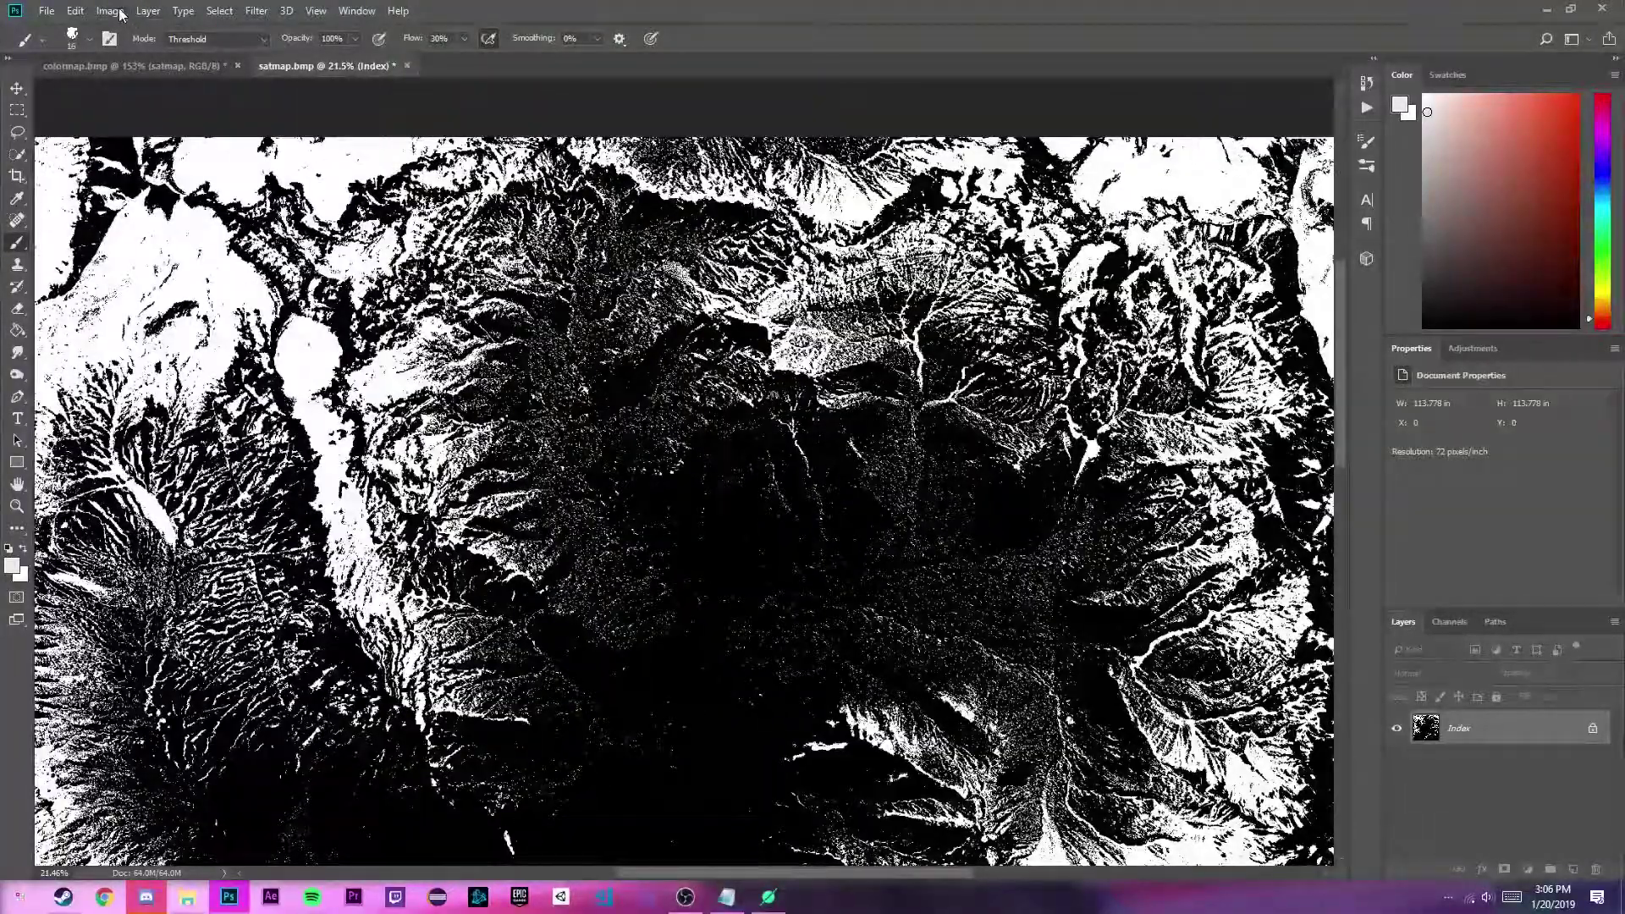
Check which colors the indexed satellite map contains in its color table.
{"action": "left_click", "coordinate": [120, 13]}
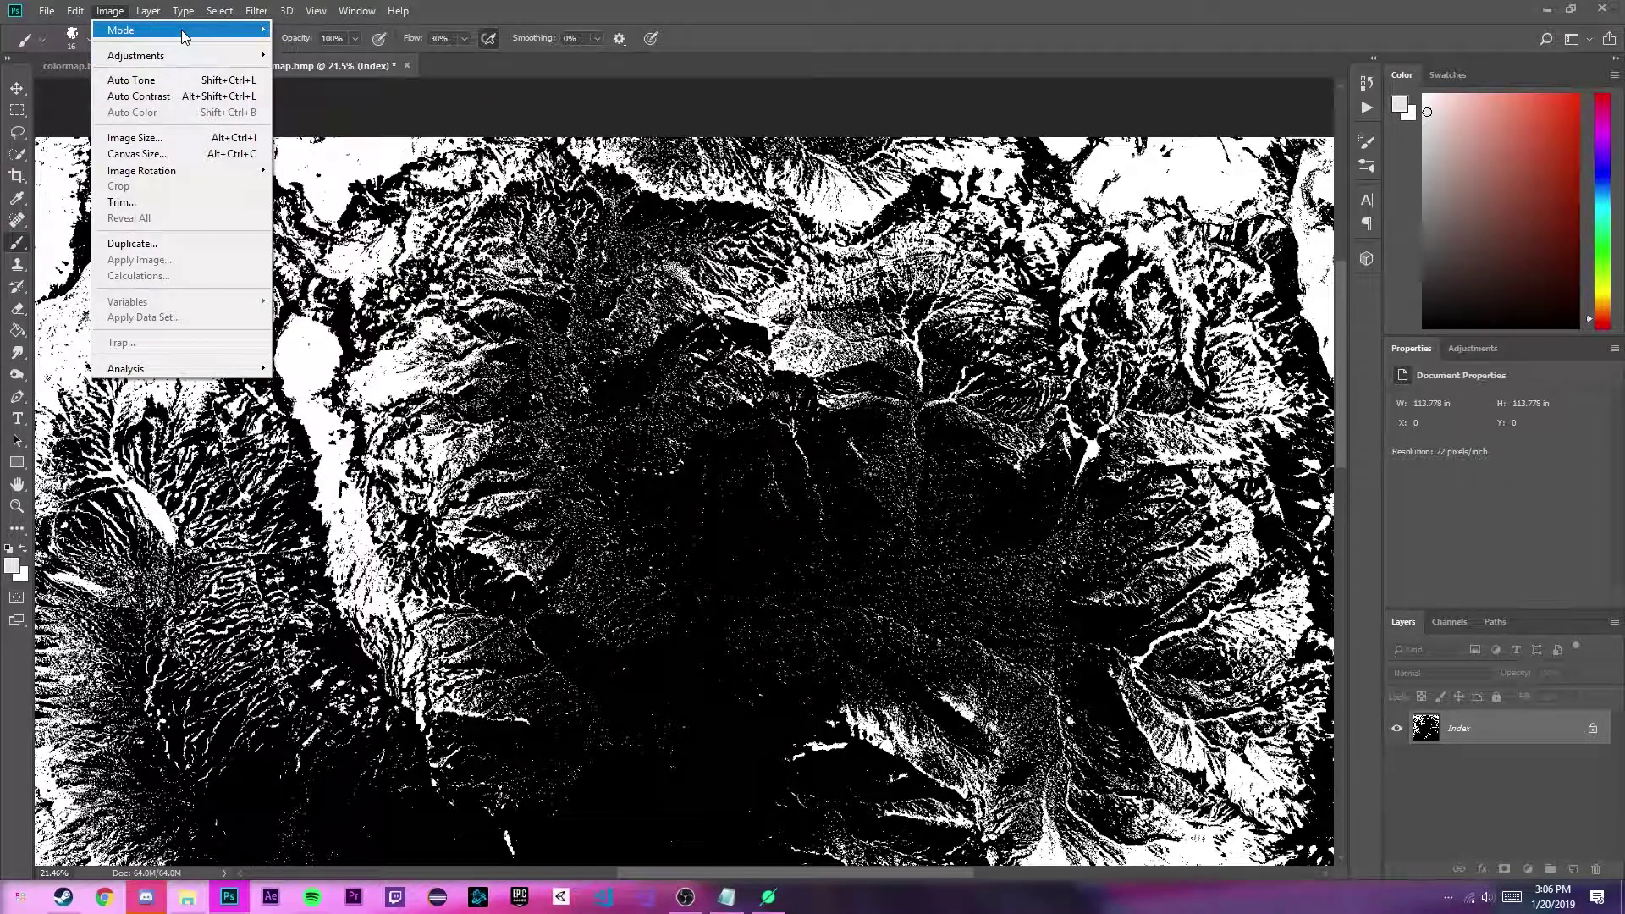
{"action": "mouse_move", "coordinate": [183, 36]}
{"action": "left_click", "coordinate": [318, 222]}
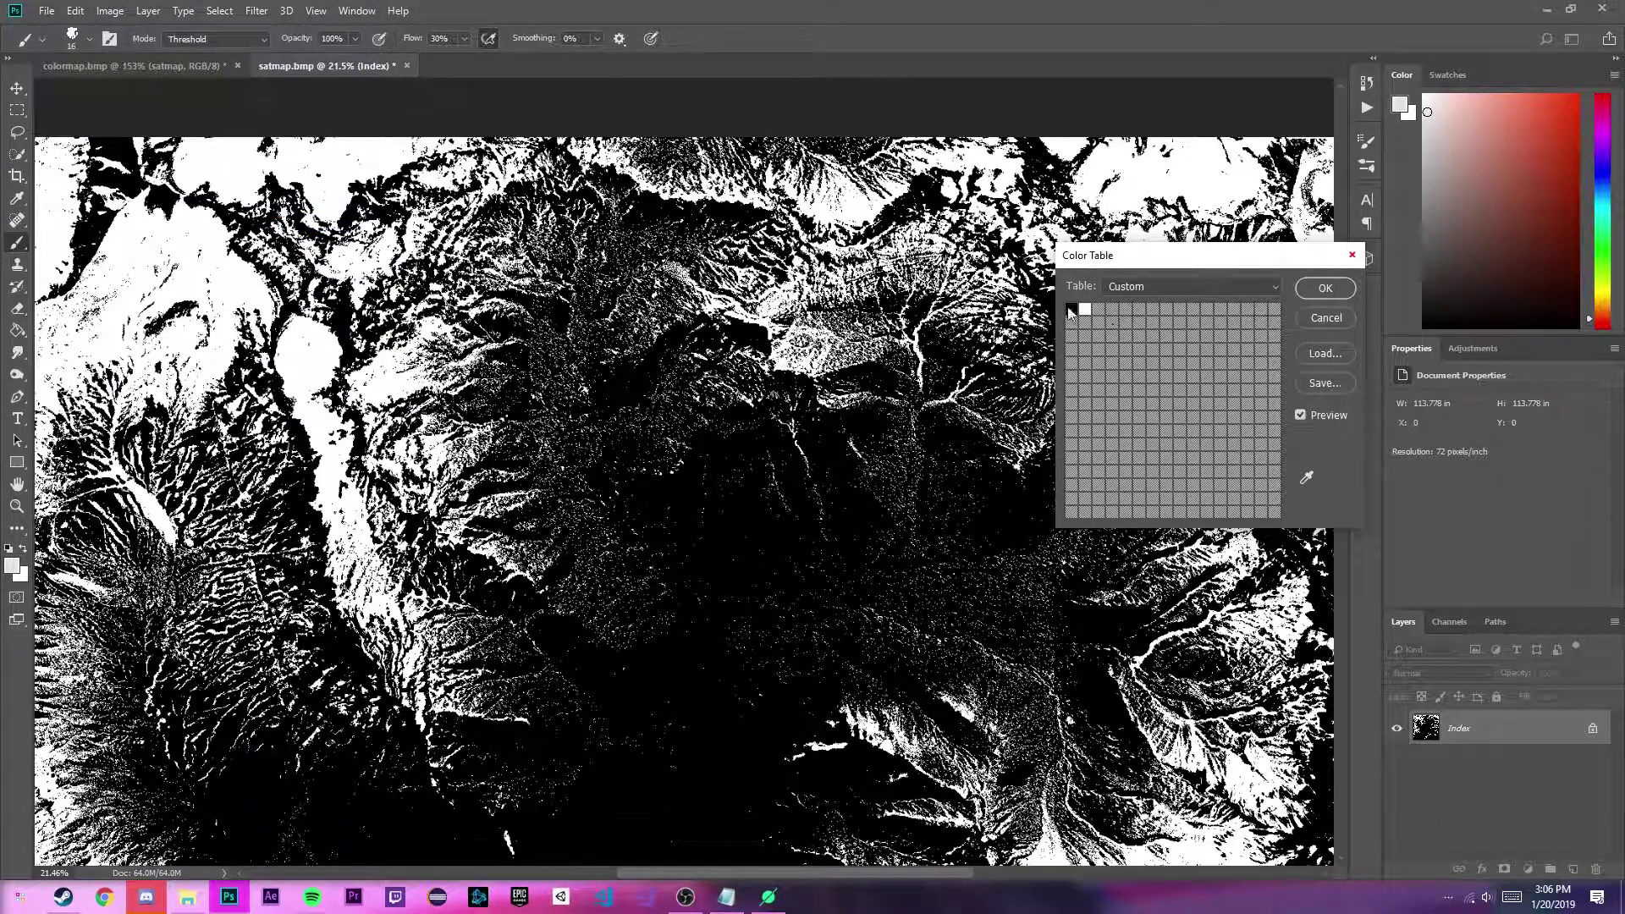
{"action": "left_click", "coordinate": [1298, 292]}
Convert the satellite map back to RGB Color mode.
{"action": "left_click", "coordinate": [110, 10]}
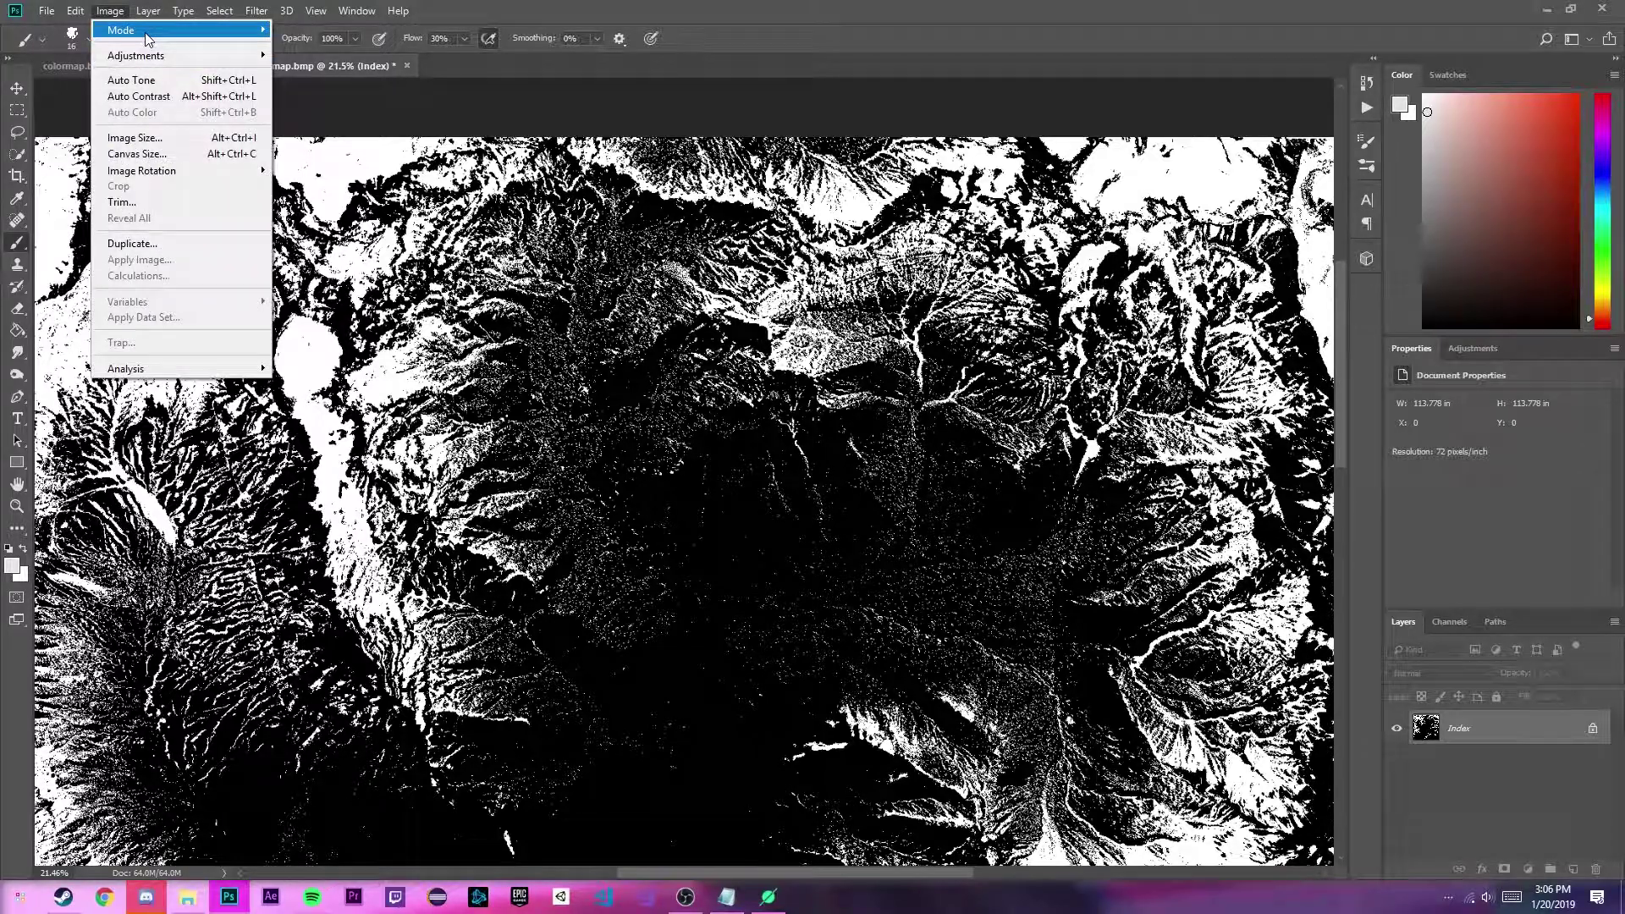
{"action": "mouse_move", "coordinate": [147, 38]}
{"action": "left_click", "coordinate": [320, 97]}
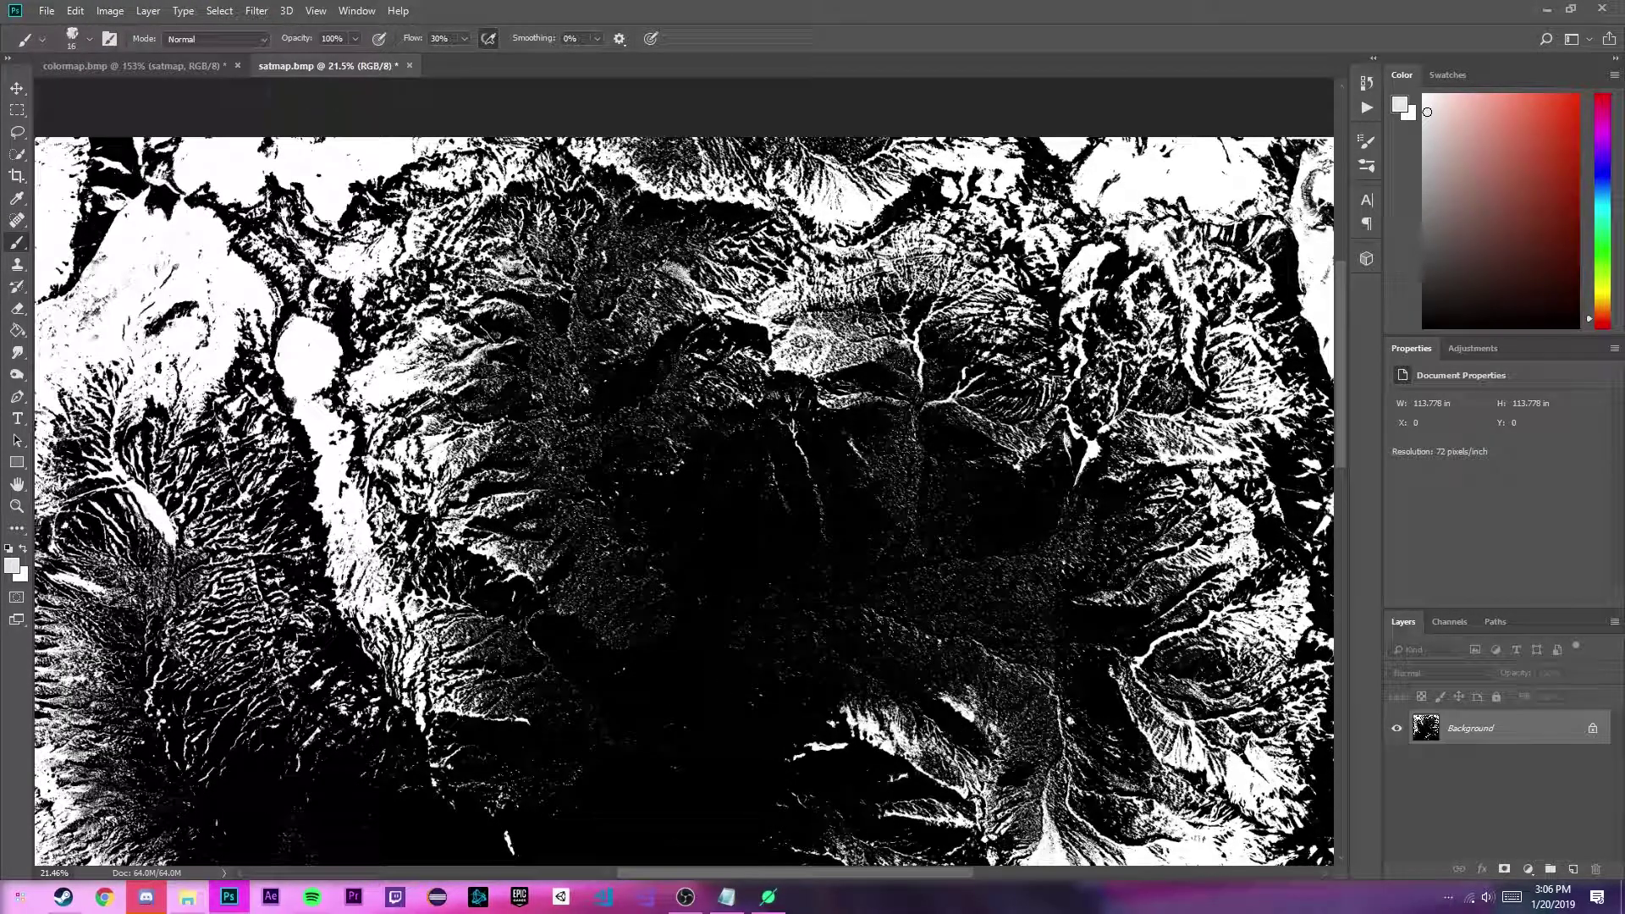
Copy the black-and-white map into colormap.bmp as a layer and align it with the canvas at X 0, Y 0.
{"action": "scroll", "coordinate": [708, 472], "scroll_direction": "up", "scroll_amount": 10}
{"action": "scroll", "coordinate": [707, 471], "scroll_direction": "up", "scroll_amount": 8}
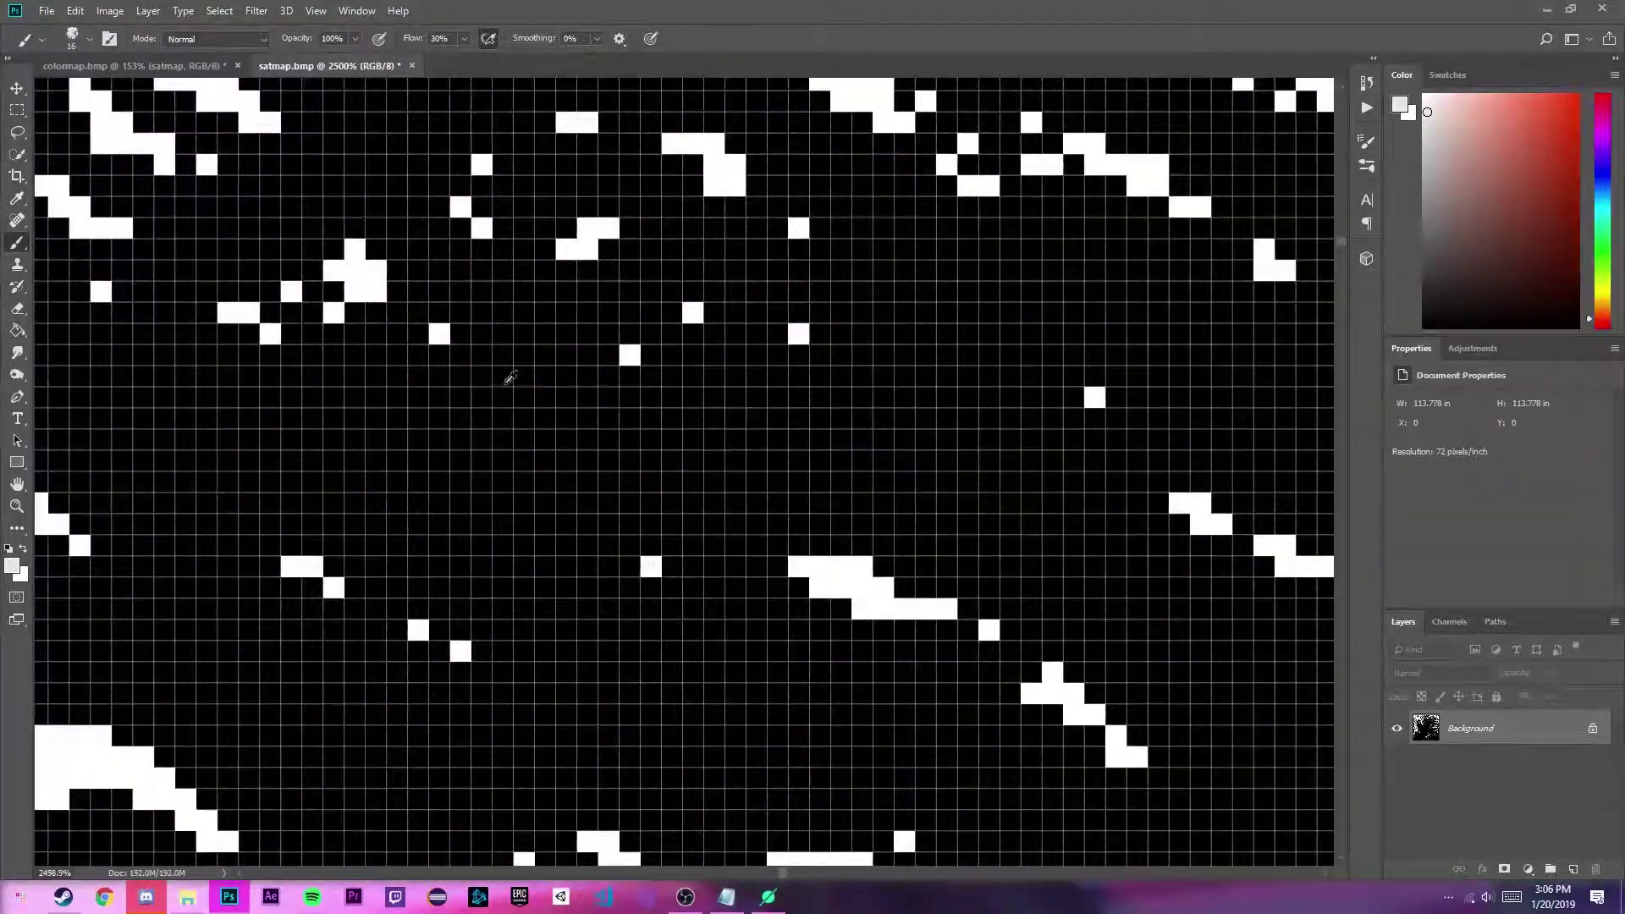
{"action": "scroll", "coordinate": [546, 388], "scroll_direction": "down", "scroll_amount": 15}
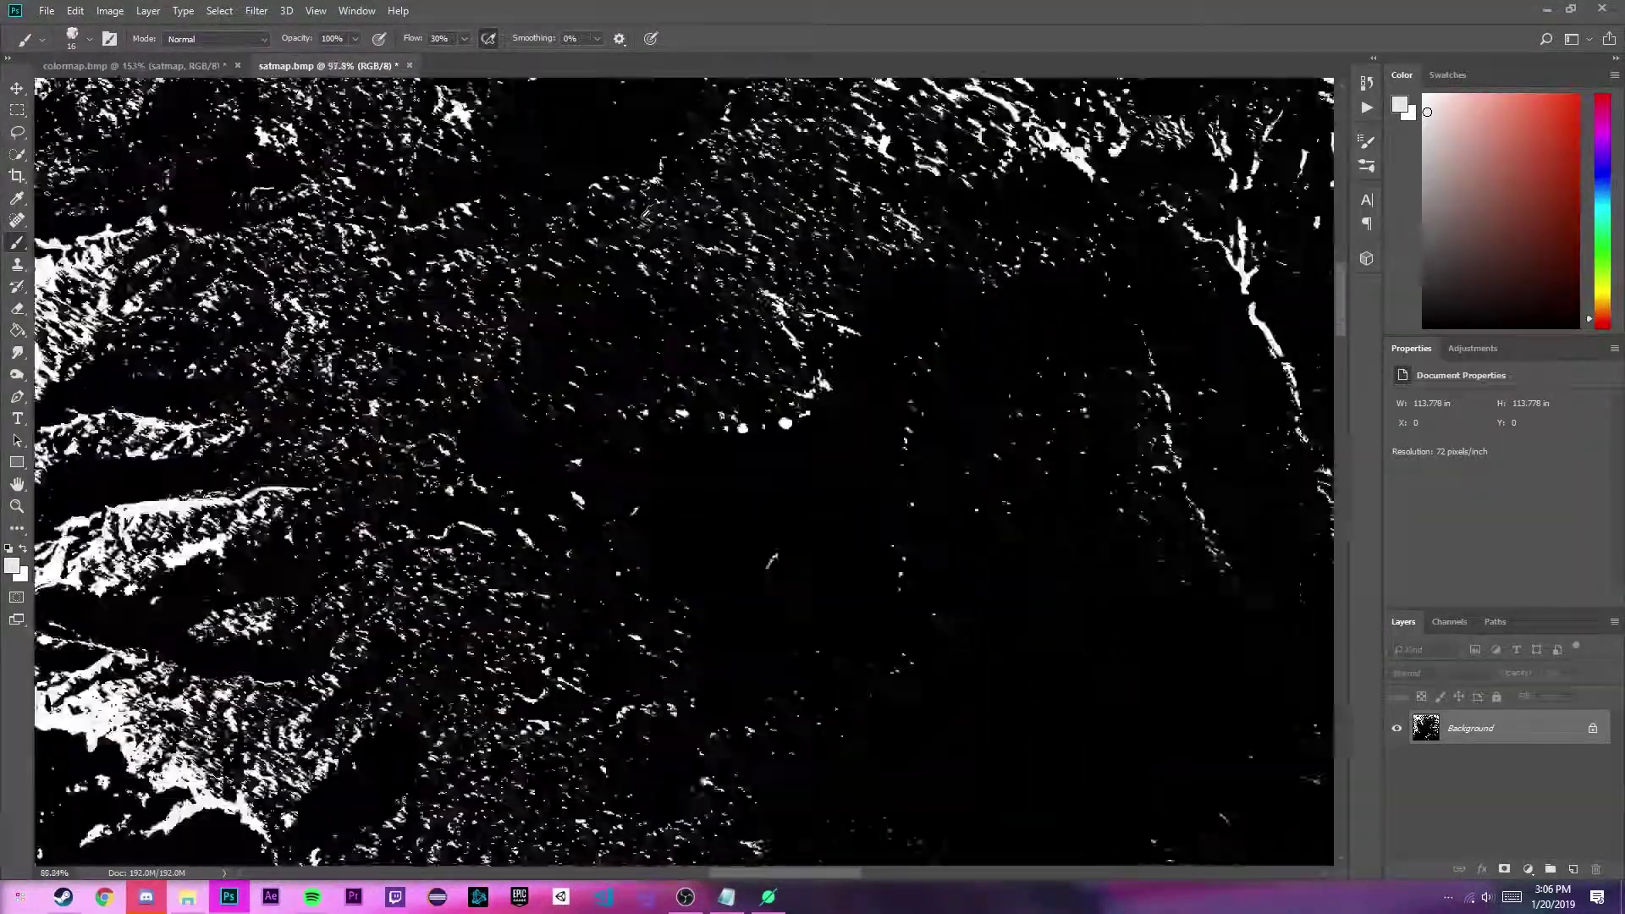
{"action": "scroll", "coordinate": [547, 387], "scroll_direction": "down", "scroll_amount": 6}
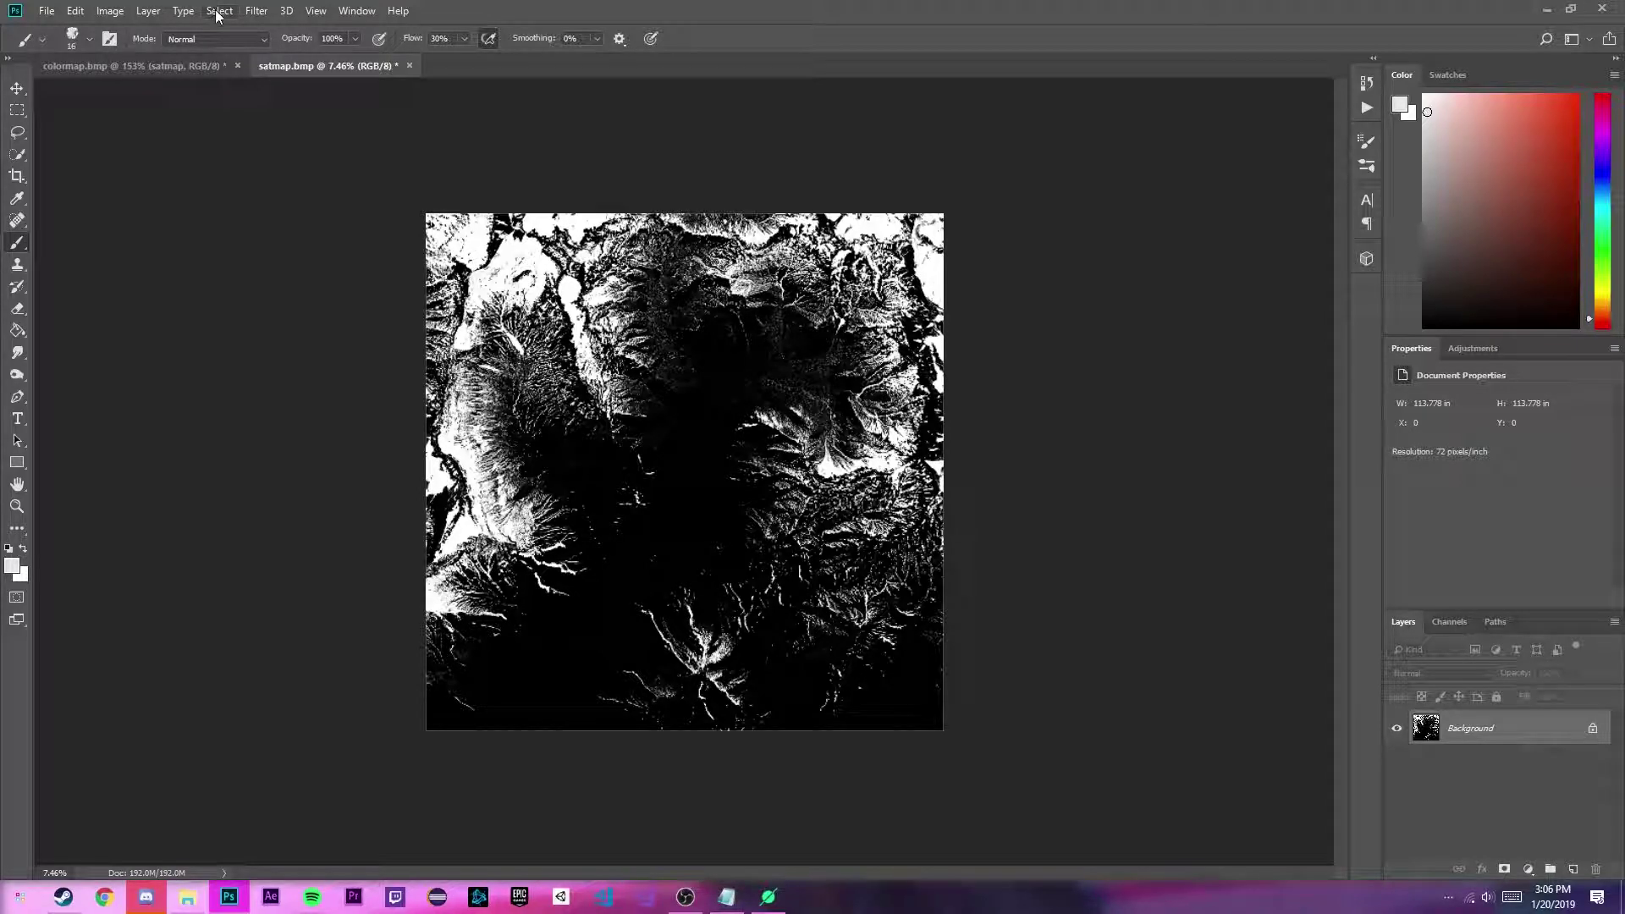
{"action": "left_click_drag", "start_coordinate": [1522, 730], "coordinate": [700, 486]}
{"action": "scroll", "coordinate": [701, 486], "scroll_direction": "down", "scroll_amount": 10}
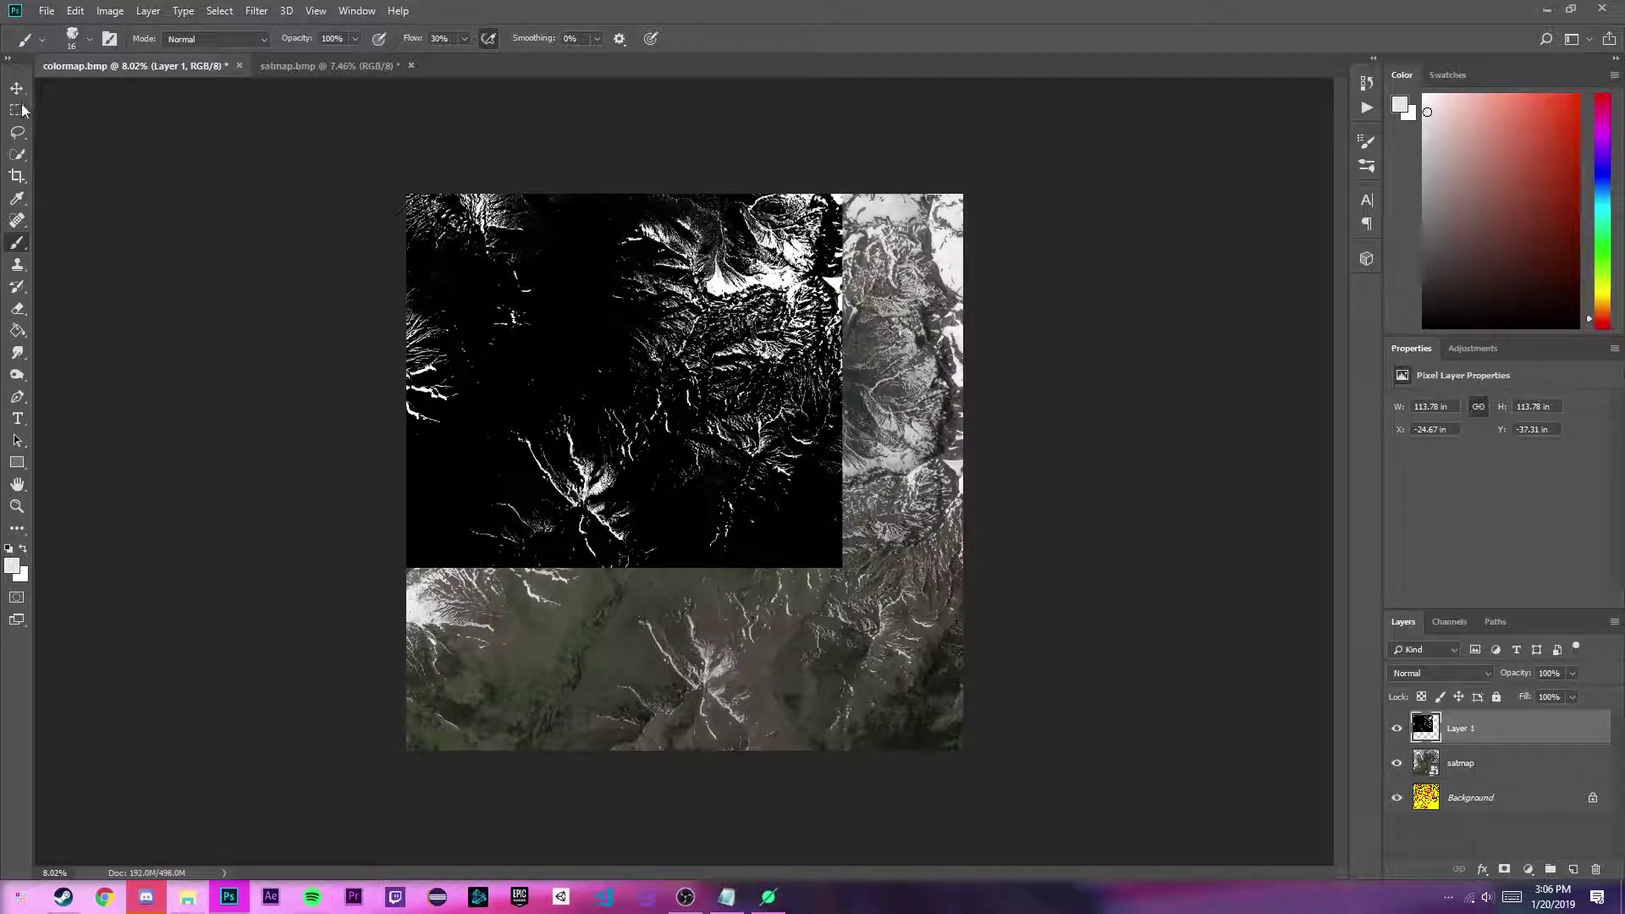
{"action": "left_click", "coordinate": [17, 87]}
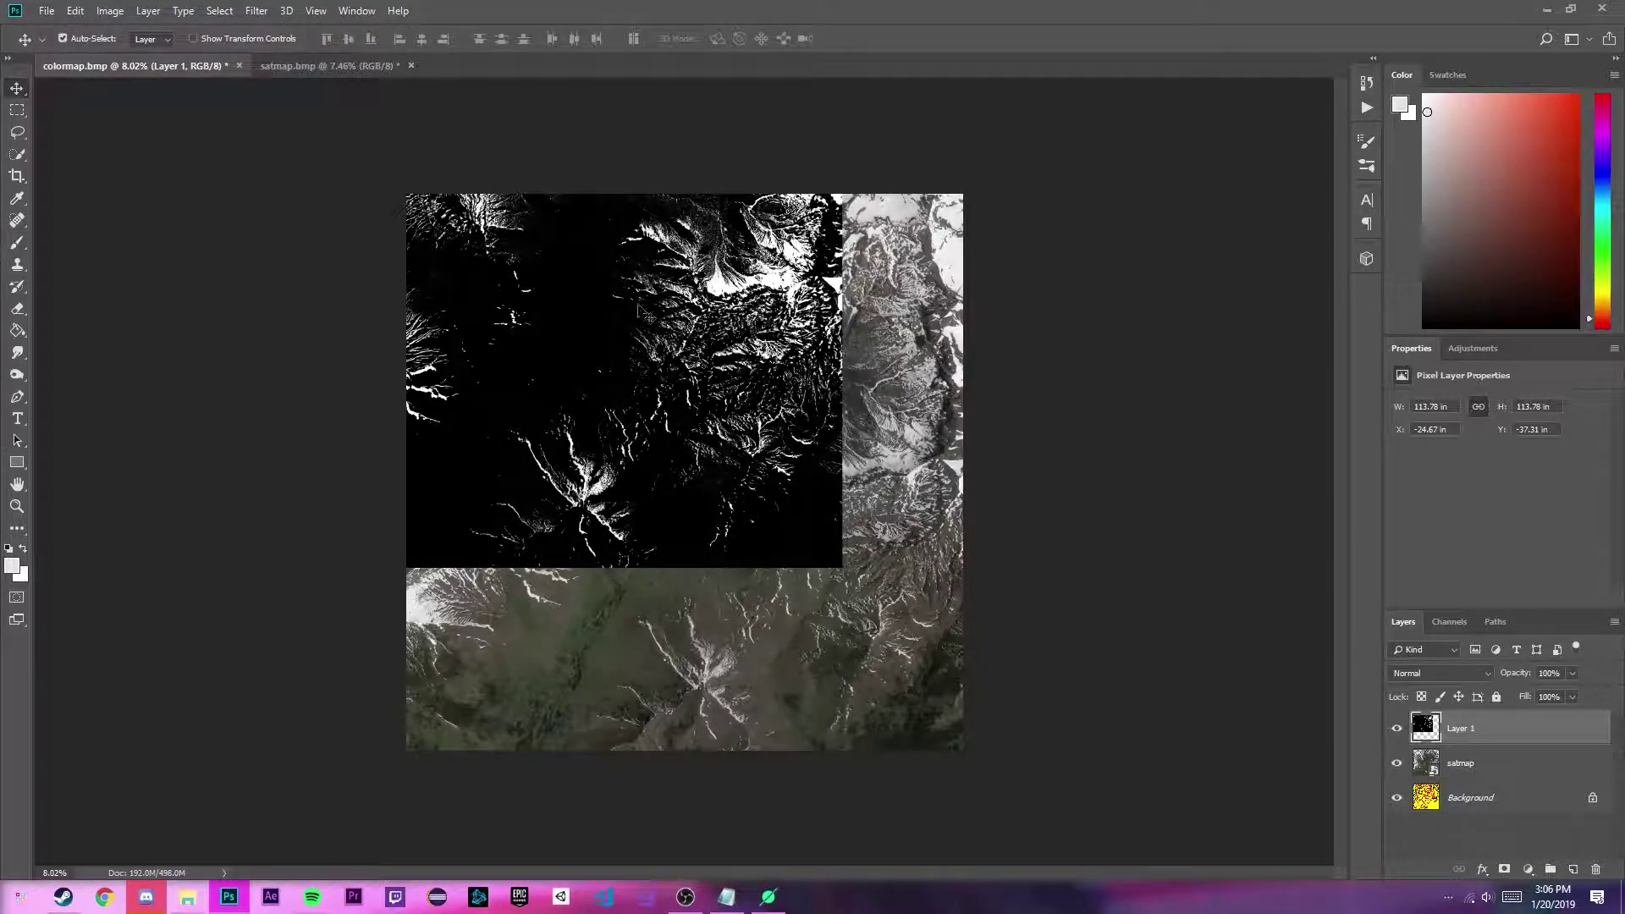
{"action": "left_click_drag", "start_coordinate": [754, 356], "coordinate": [877, 542]}
{"action": "scroll", "coordinate": [759, 375], "scroll_direction": "up", "scroll_amount": 3}
{"action": "left_click", "coordinate": [221, 11]}
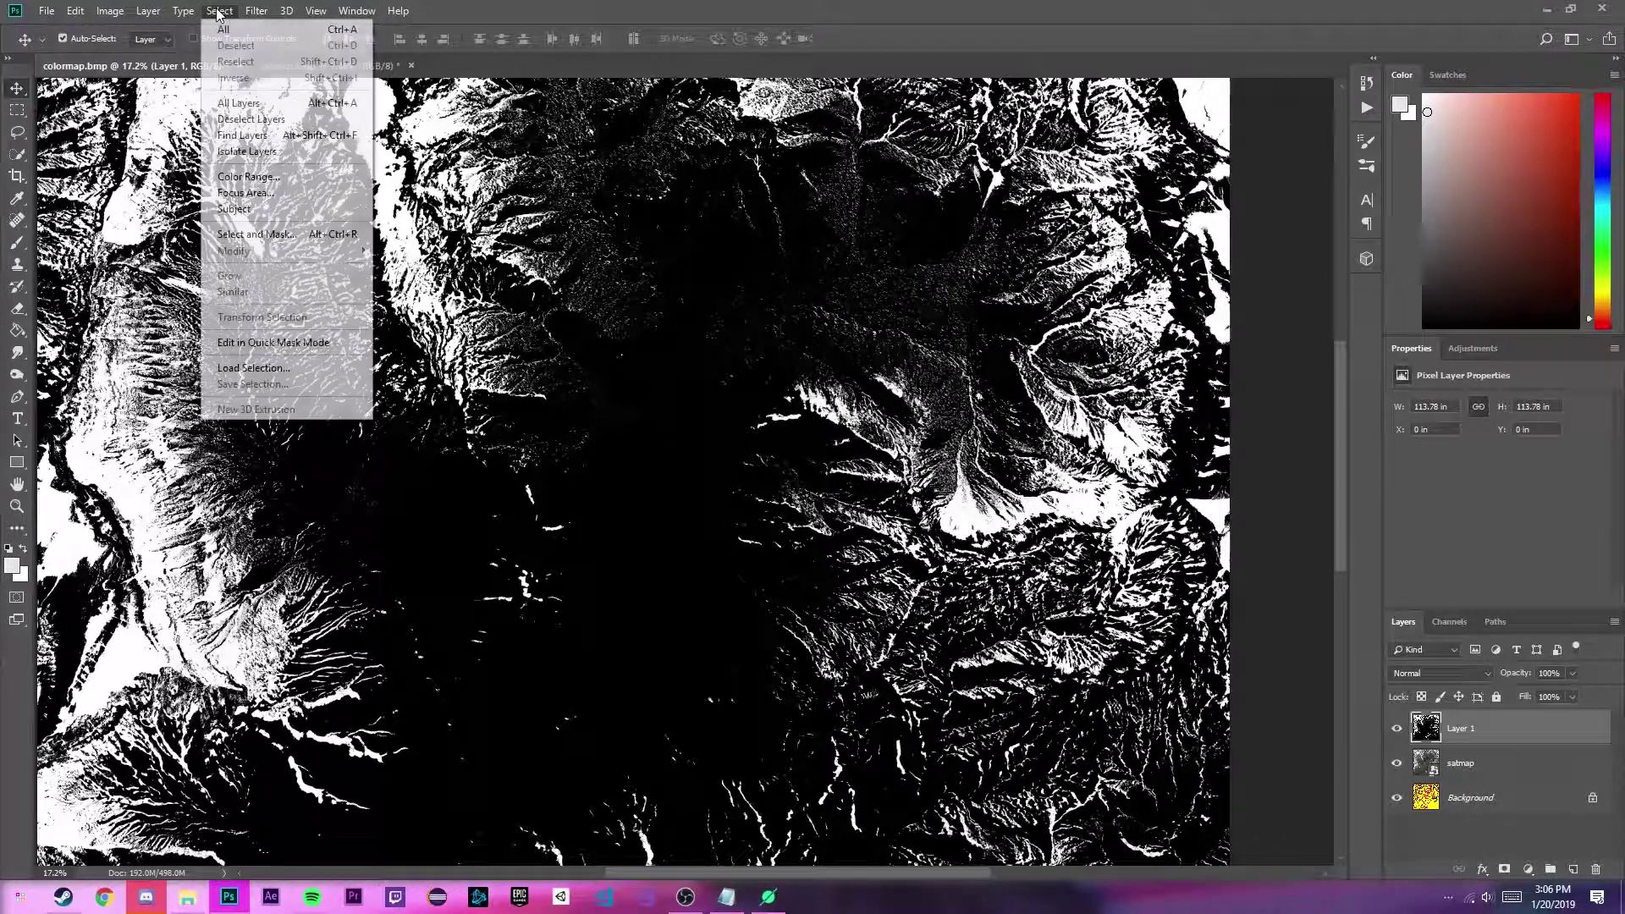
{"action": "left_click", "coordinate": [291, 178]}
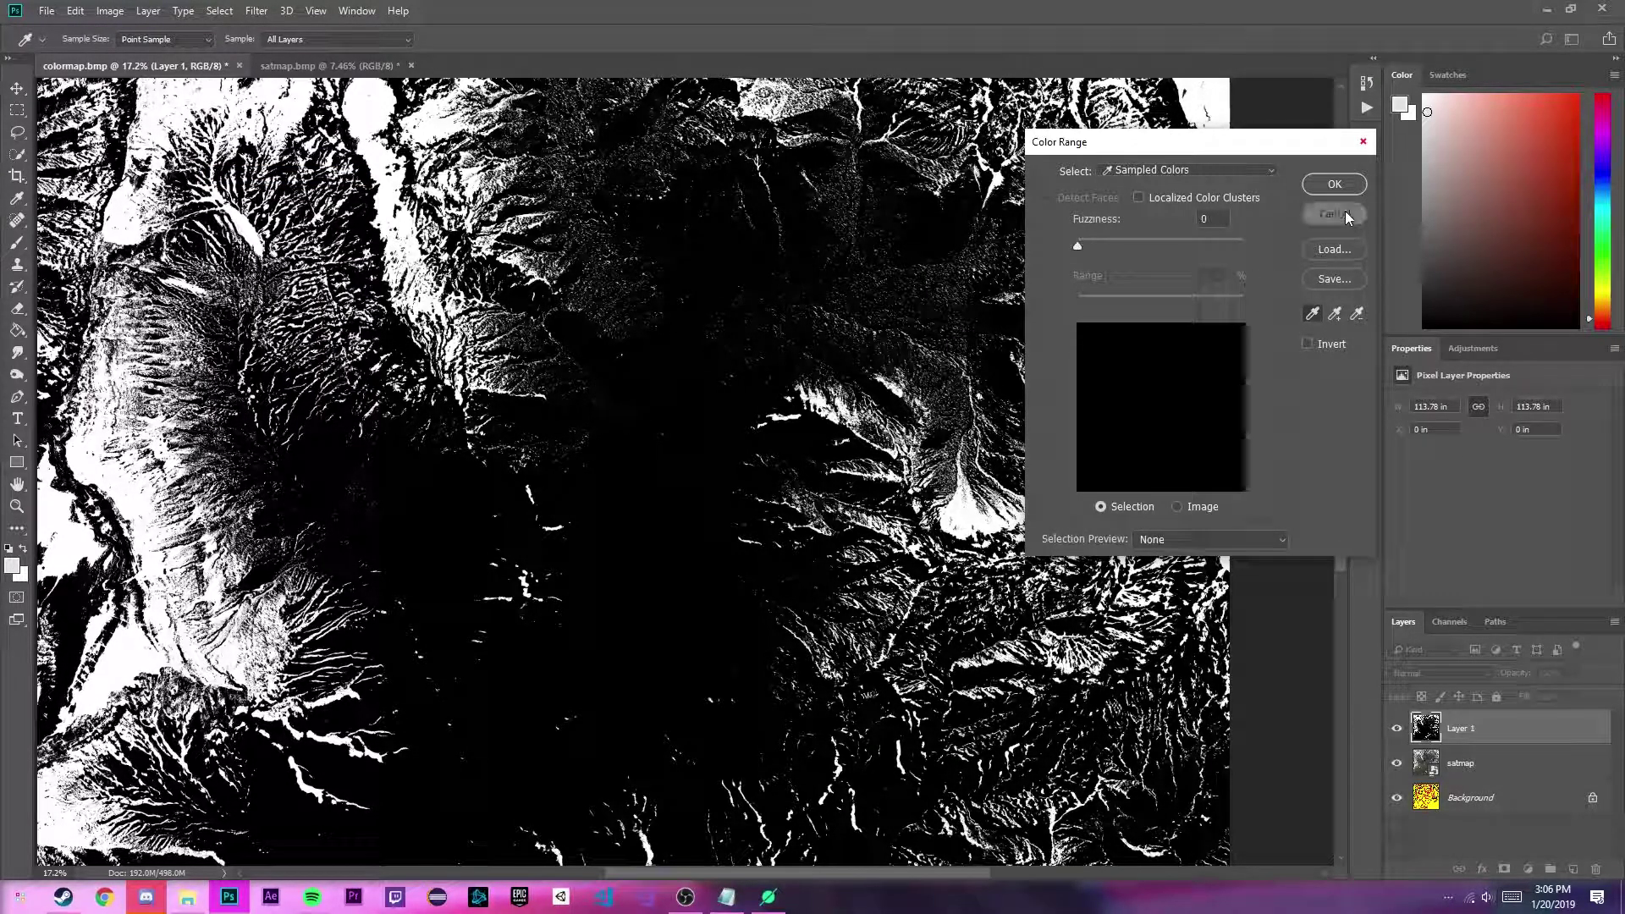
{"action": "left_click", "coordinate": [1346, 217]}
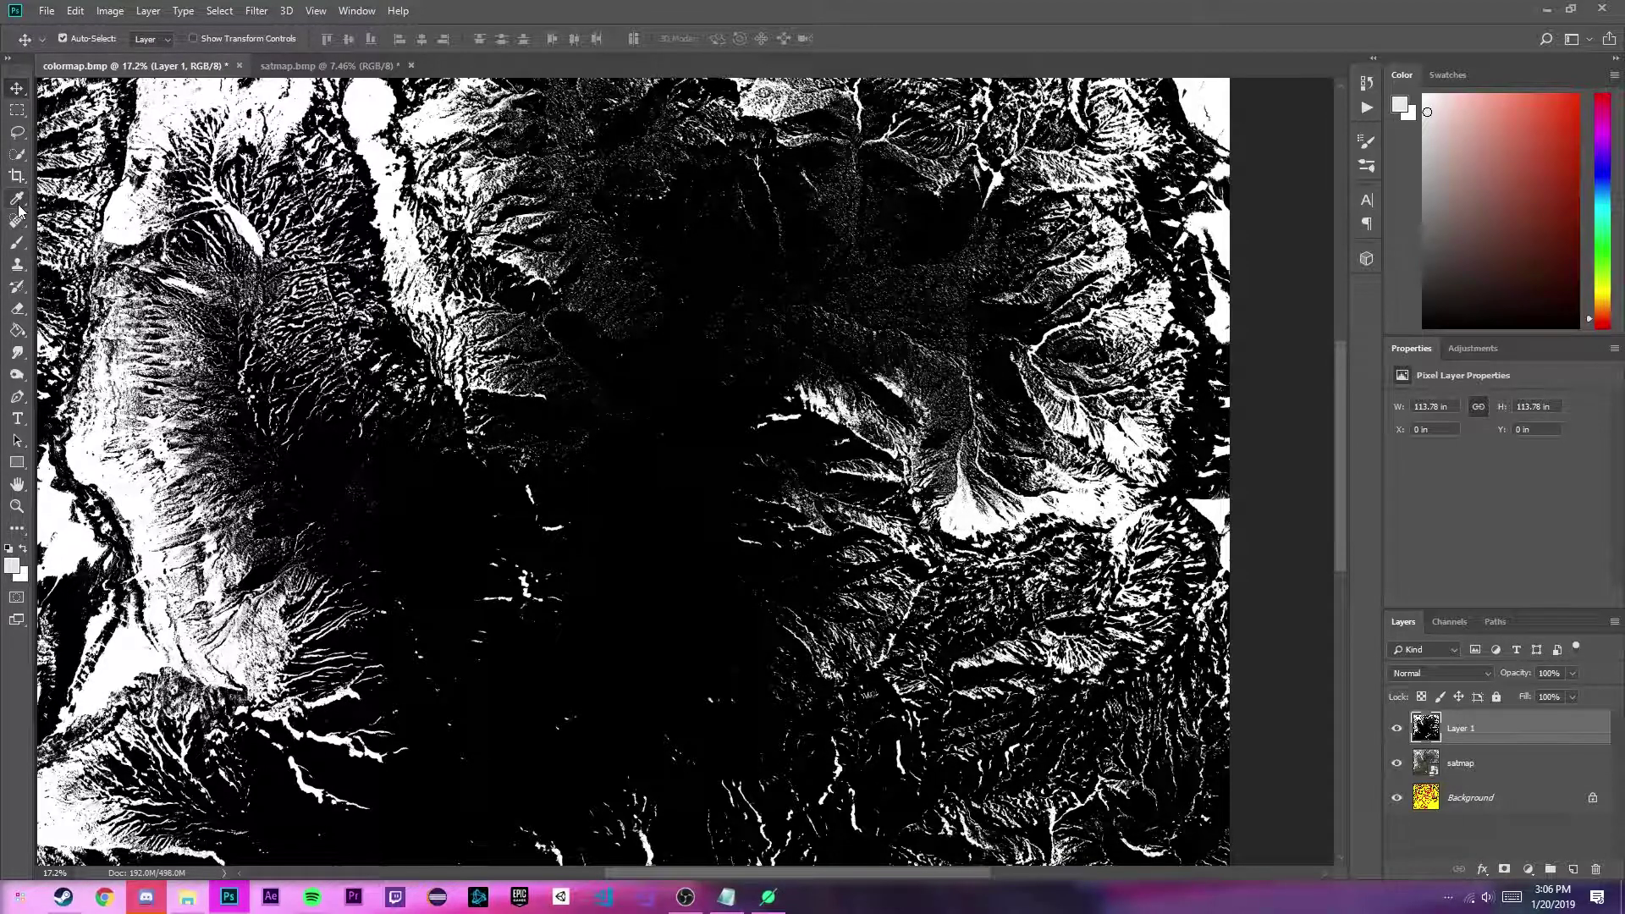
Select all the black in the black-and-white layer using the Magic Wand with anti-aliasing off, and delete it.
{"action": "left_click", "coordinate": [19, 159]}
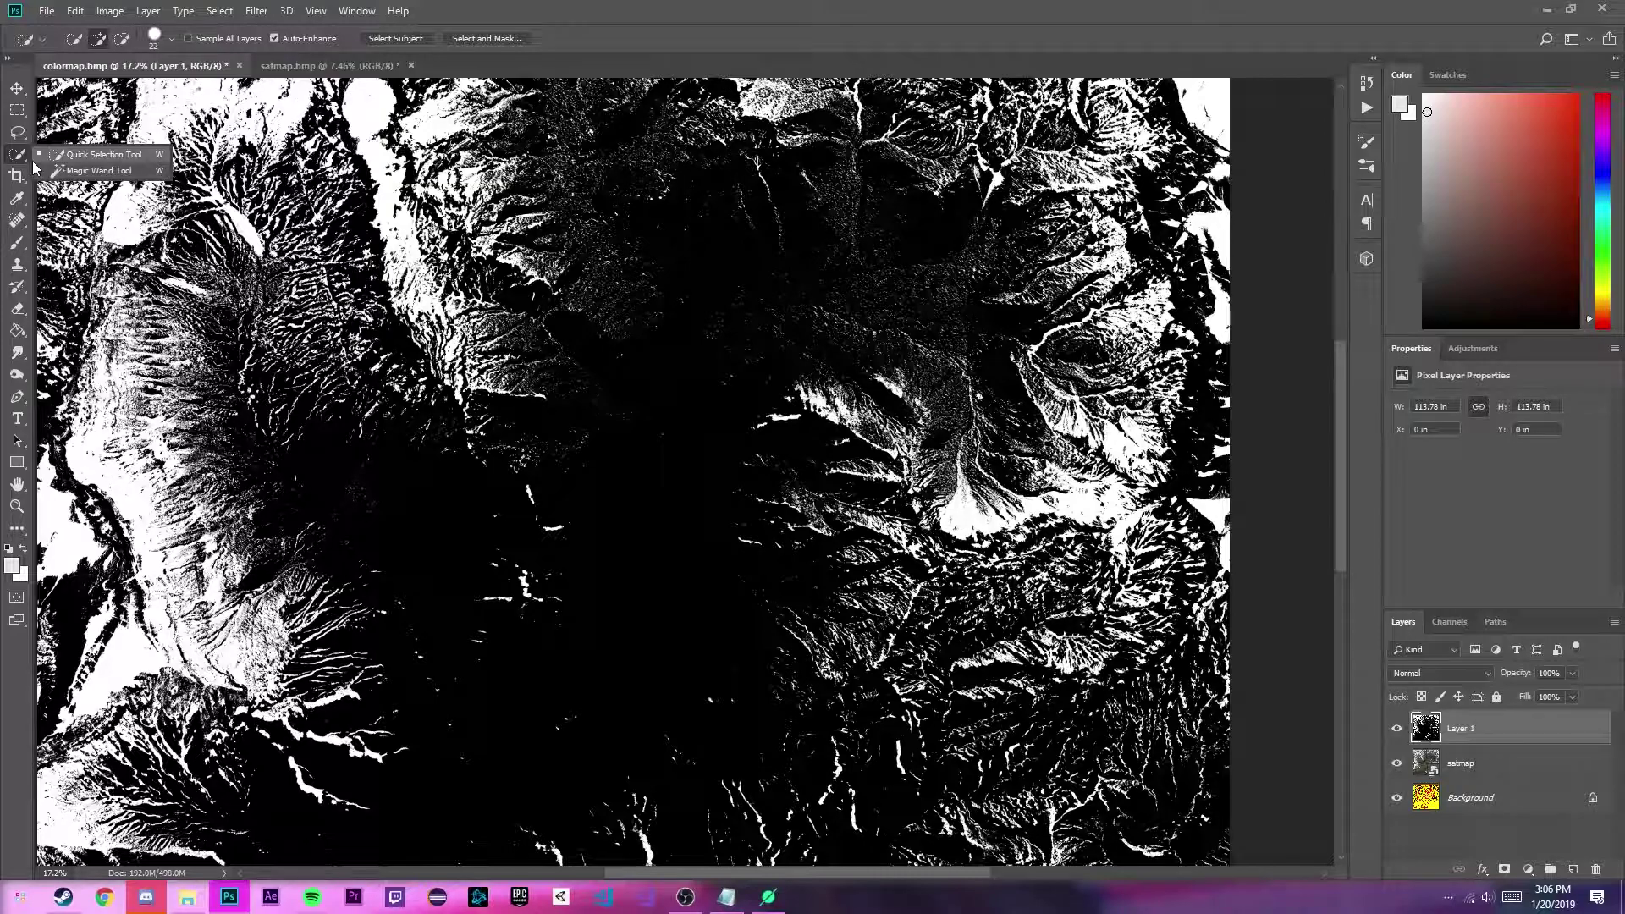
{"action": "left_click", "coordinate": [73, 171]}
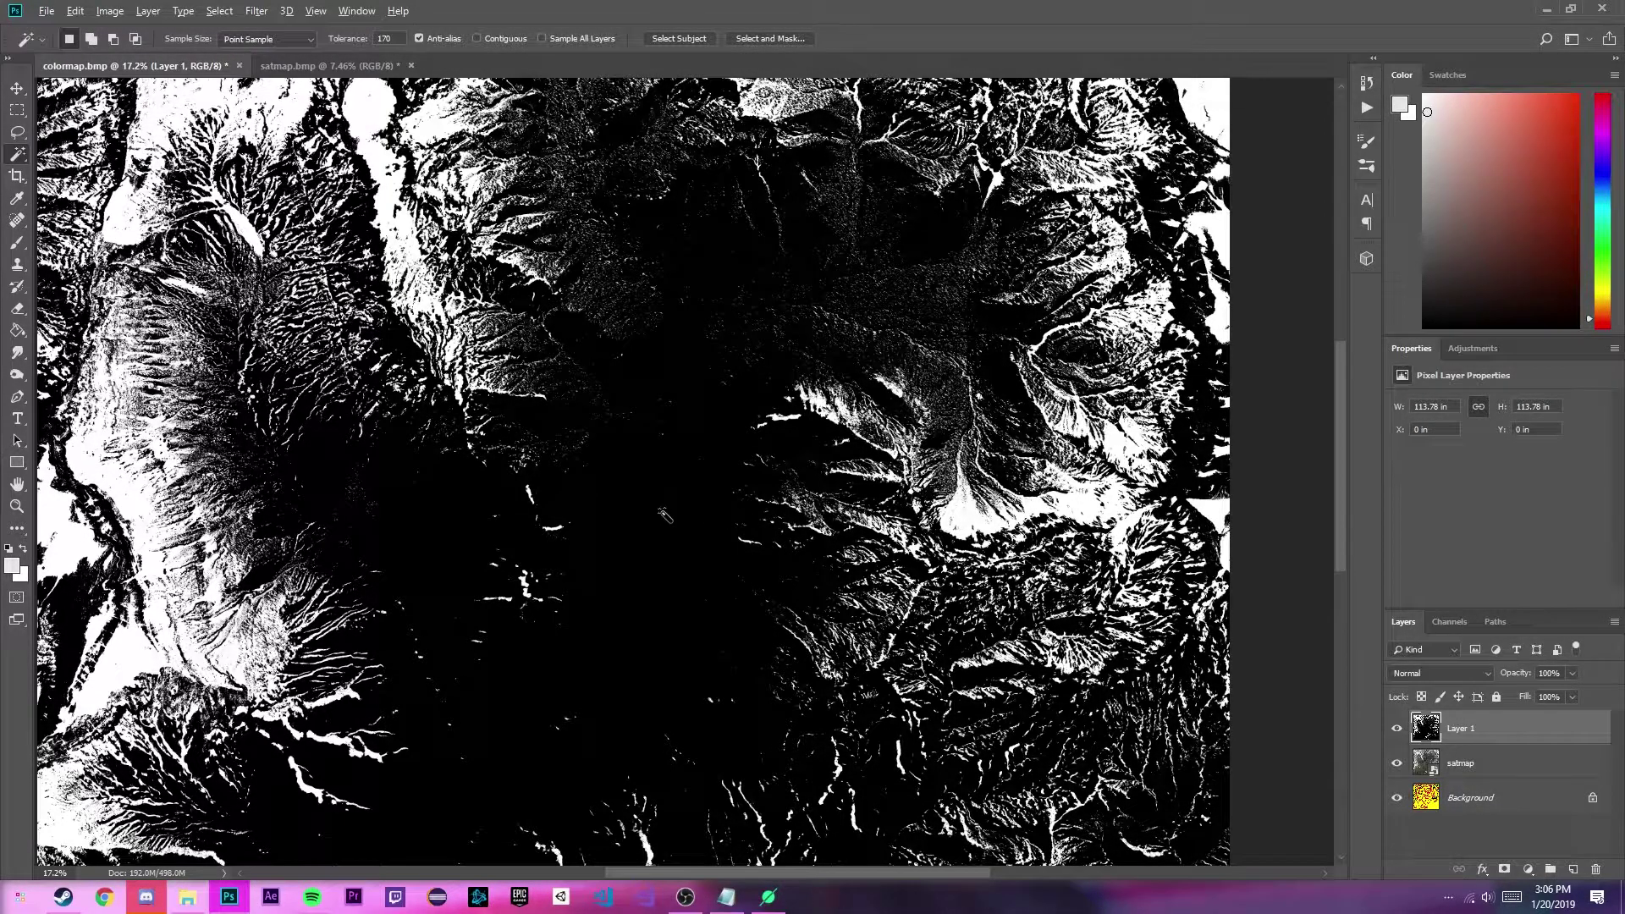
{"action": "scroll", "coordinate": [676, 515], "scroll_direction": "up", "scroll_amount": 4}
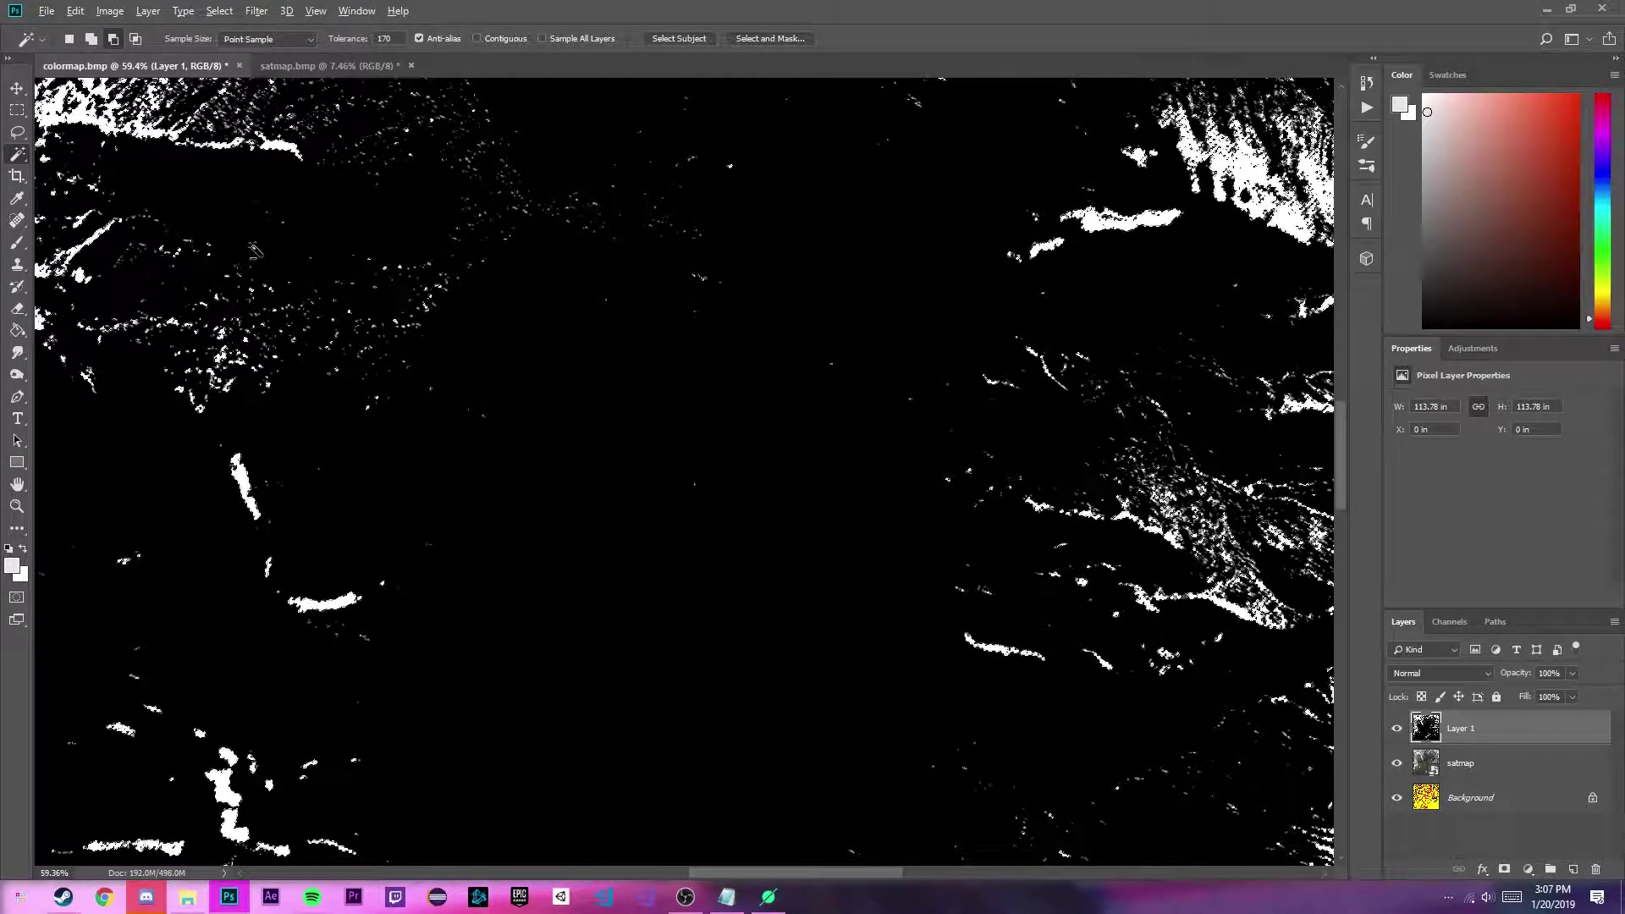
{"action": "scroll", "coordinate": [252, 252], "scroll_direction": "up", "scroll_amount": 8}
{"action": "scroll", "coordinate": [253, 529], "scroll_direction": "up", "scroll_amount": 5}
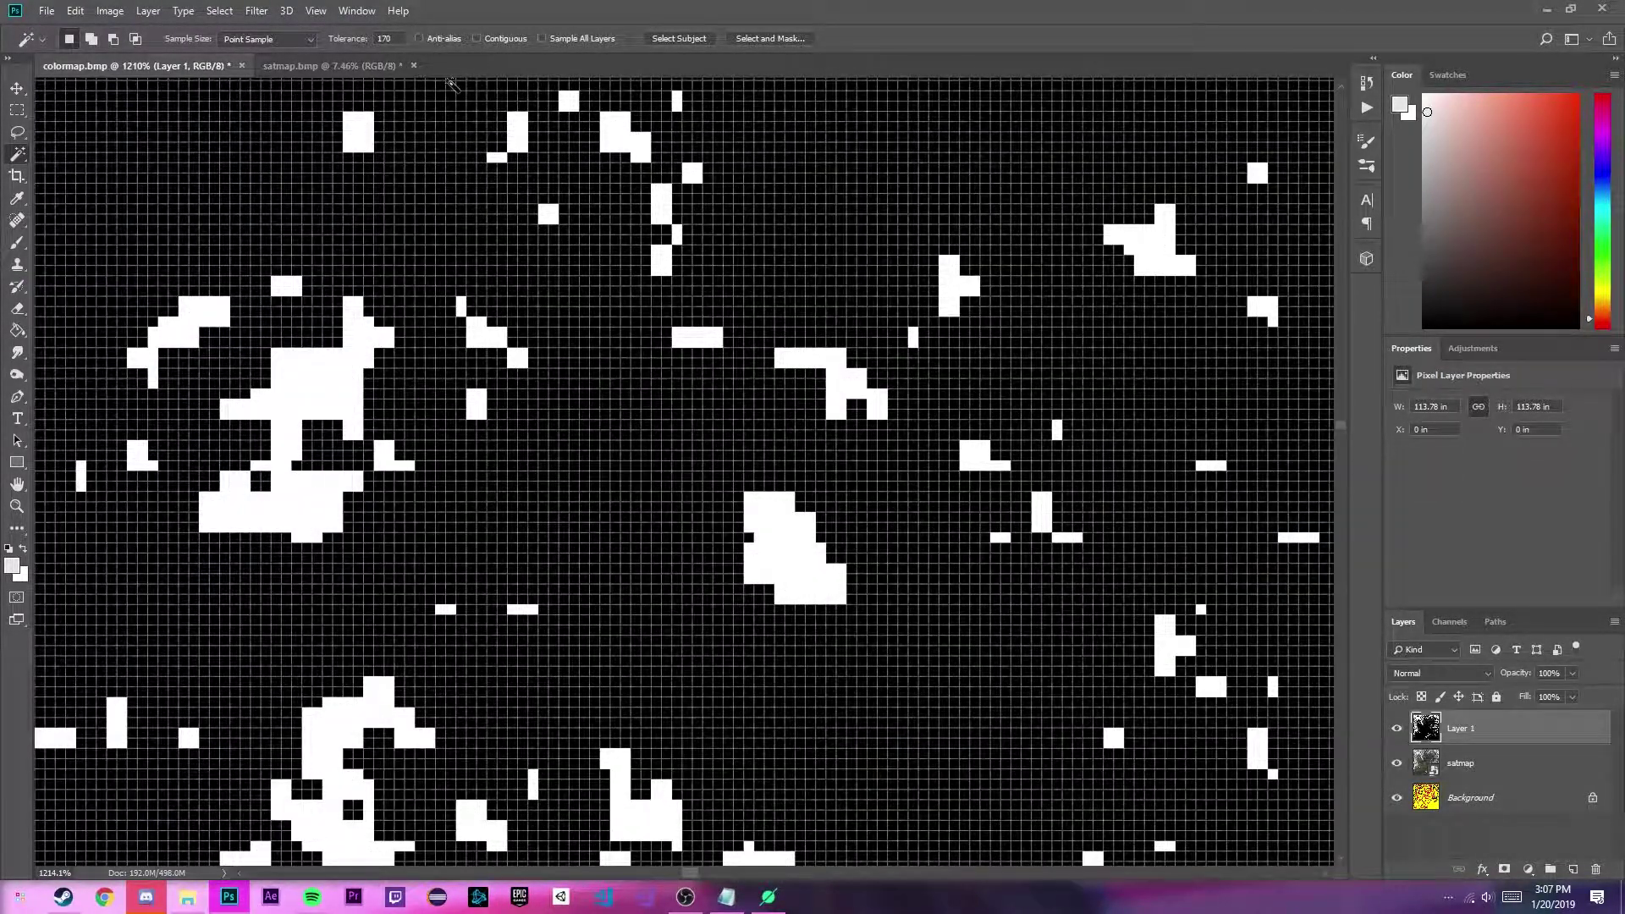
{"action": "scroll", "coordinate": [634, 377], "scroll_direction": "down", "scroll_amount": 10}
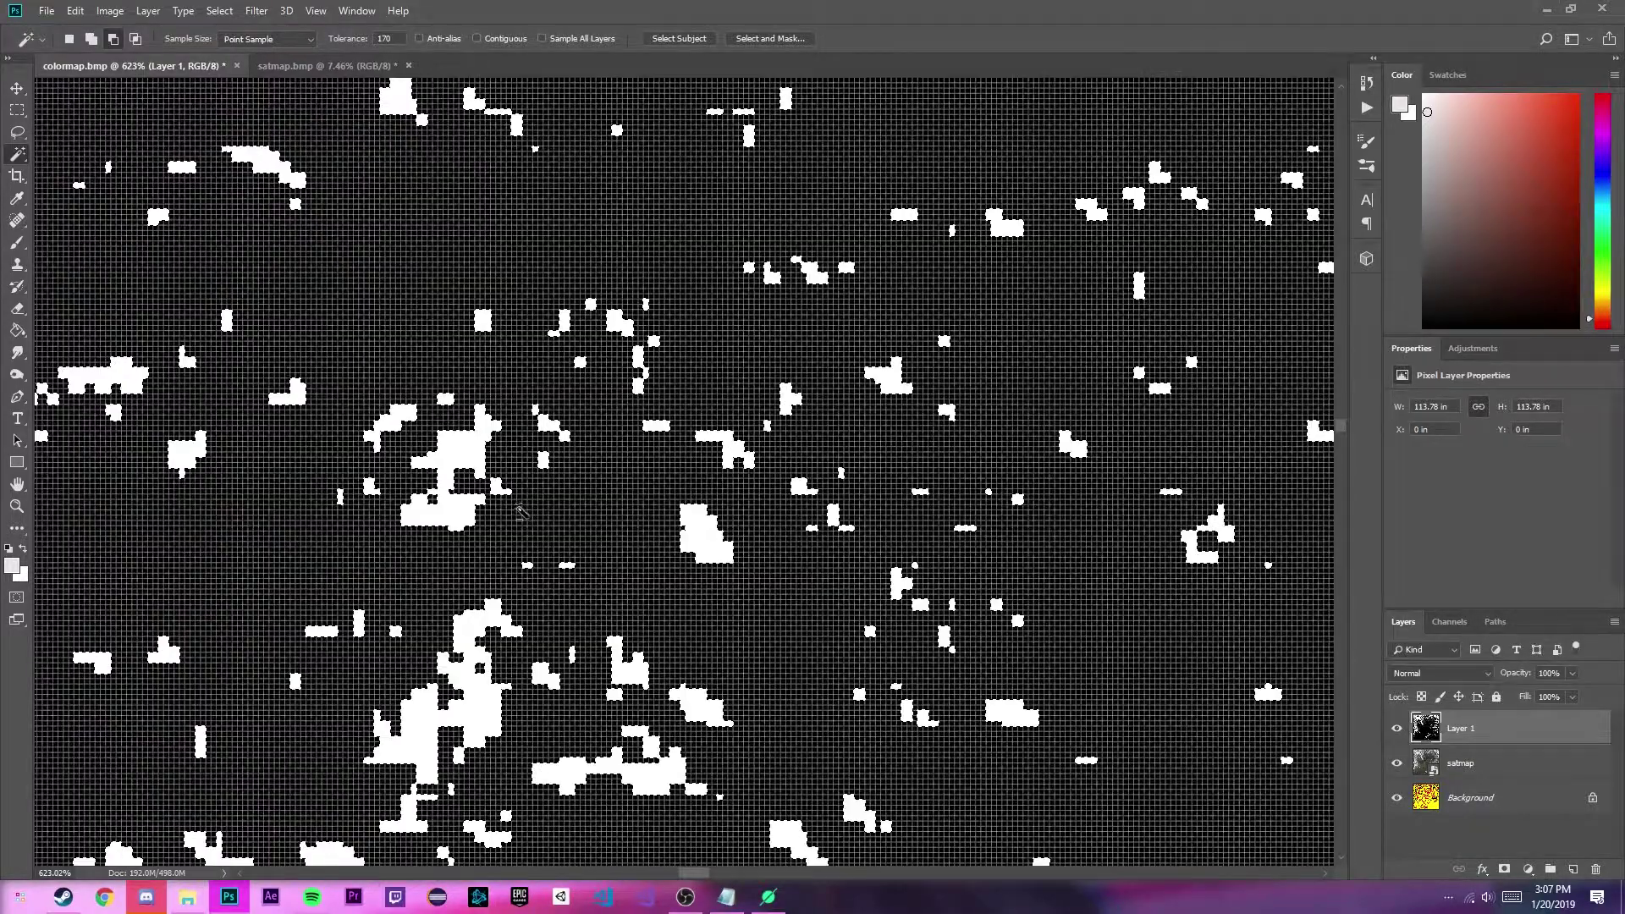
{"action": "scroll", "coordinate": [573, 472], "scroll_direction": "down", "scroll_amount": 6}
{"action": "key", "text": "Delete"}
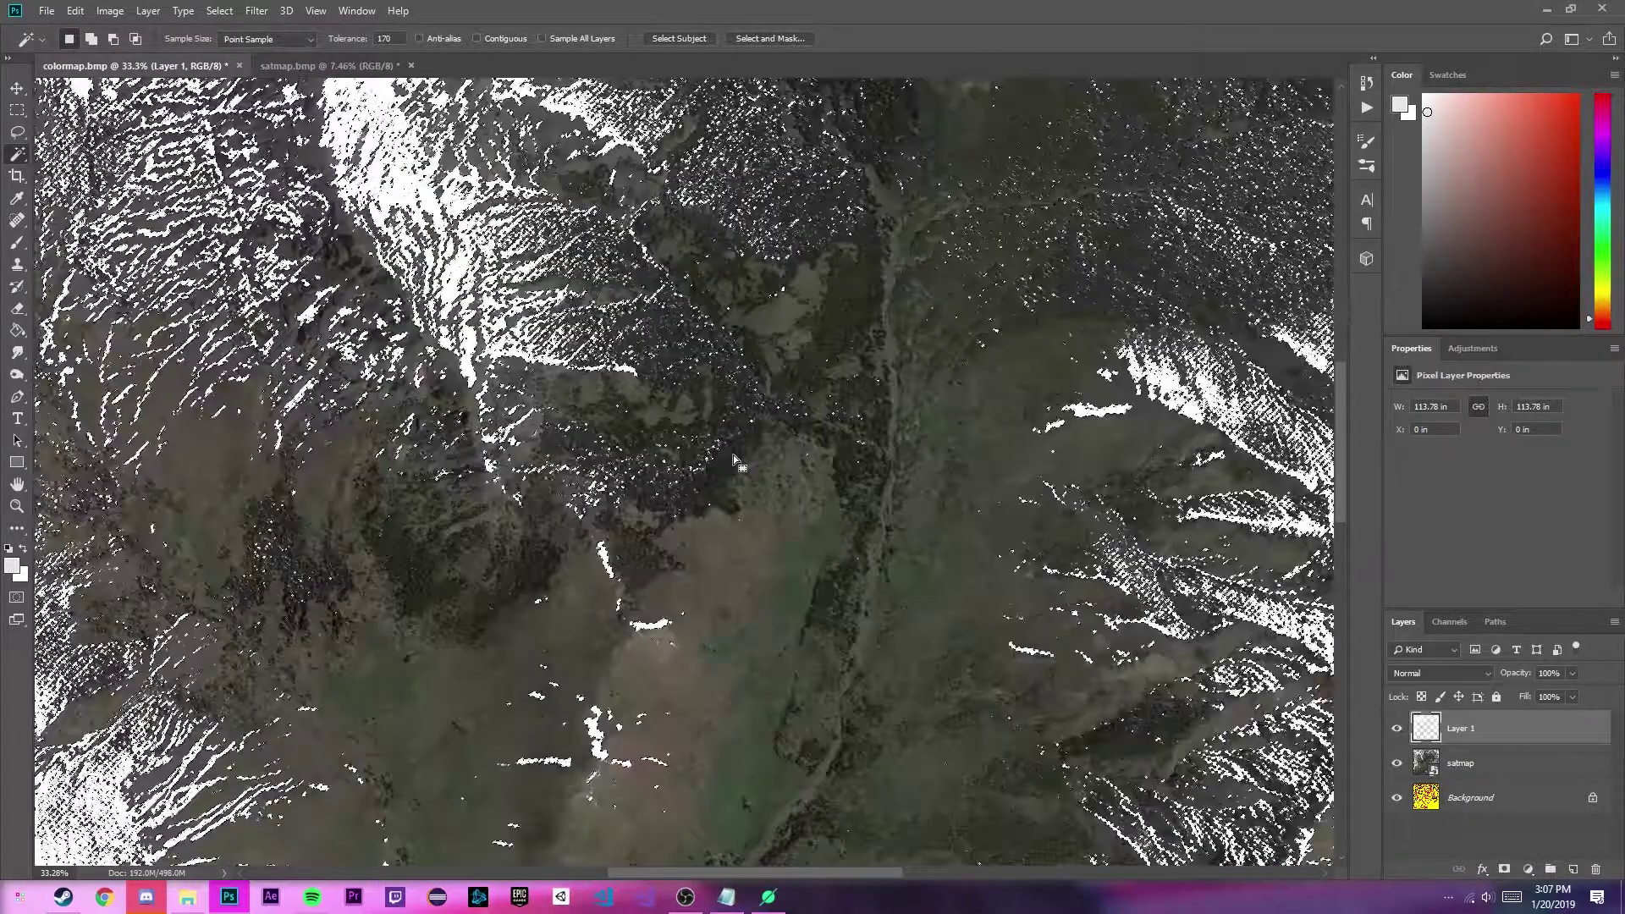
Hide the satmap layer to compare the white snow areas with the mask colors underneath, and show it again.
{"action": "scroll", "coordinate": [733, 454], "scroll_direction": "down", "scroll_amount": 4}
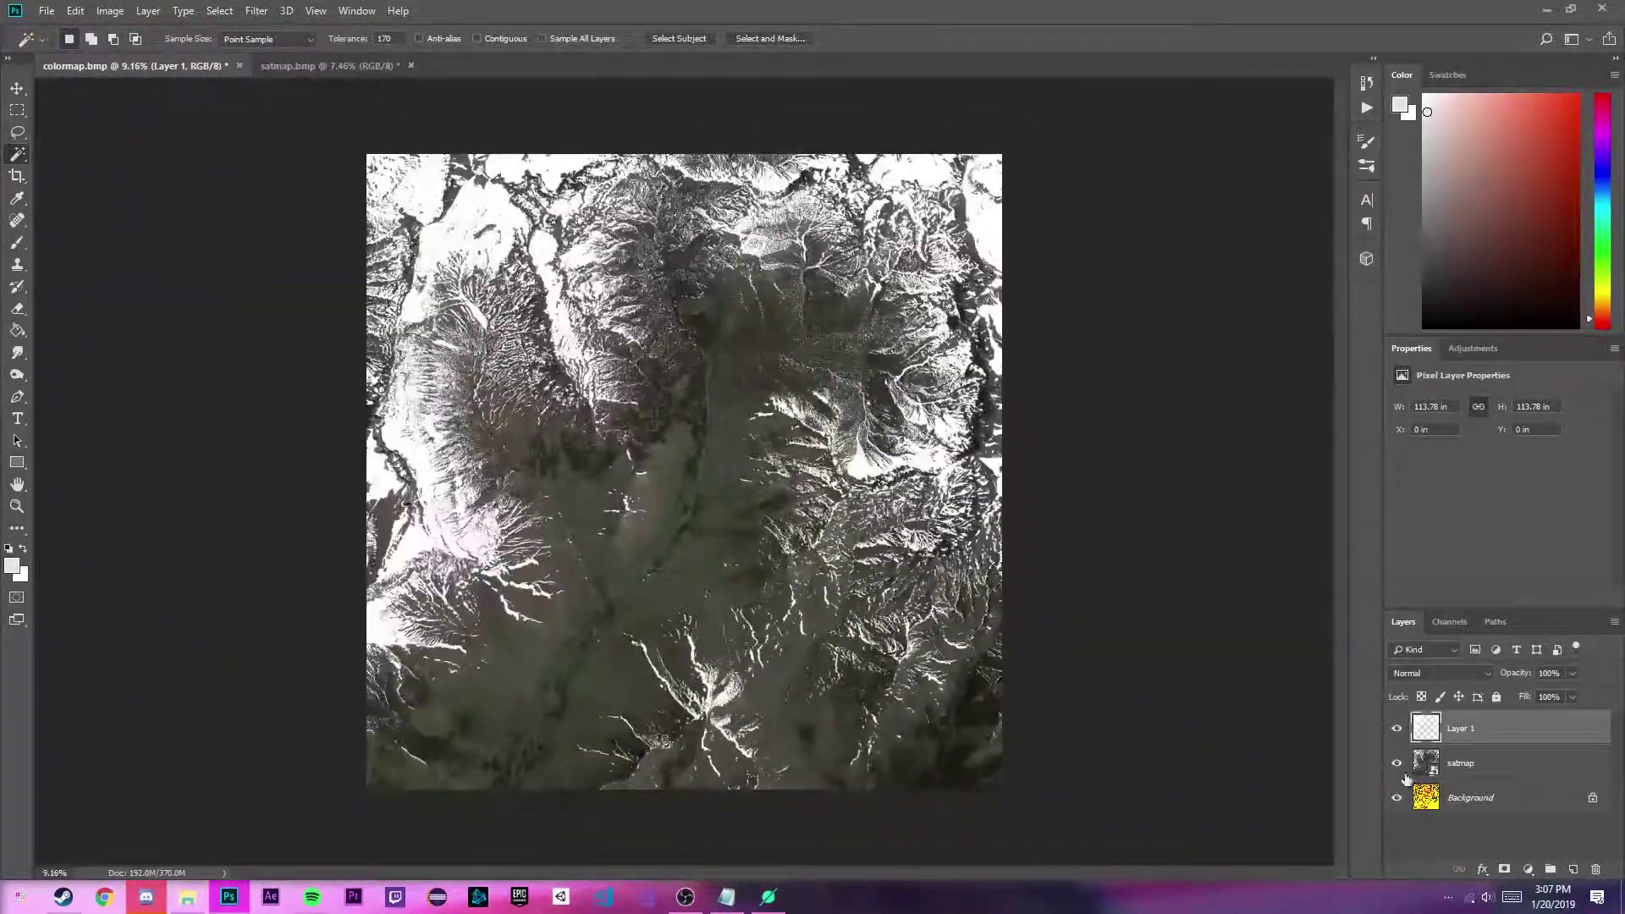
{"action": "left_click", "coordinate": [1396, 763]}
{"action": "scroll", "coordinate": [542, 415], "scroll_direction": "up", "scroll_amount": 12}
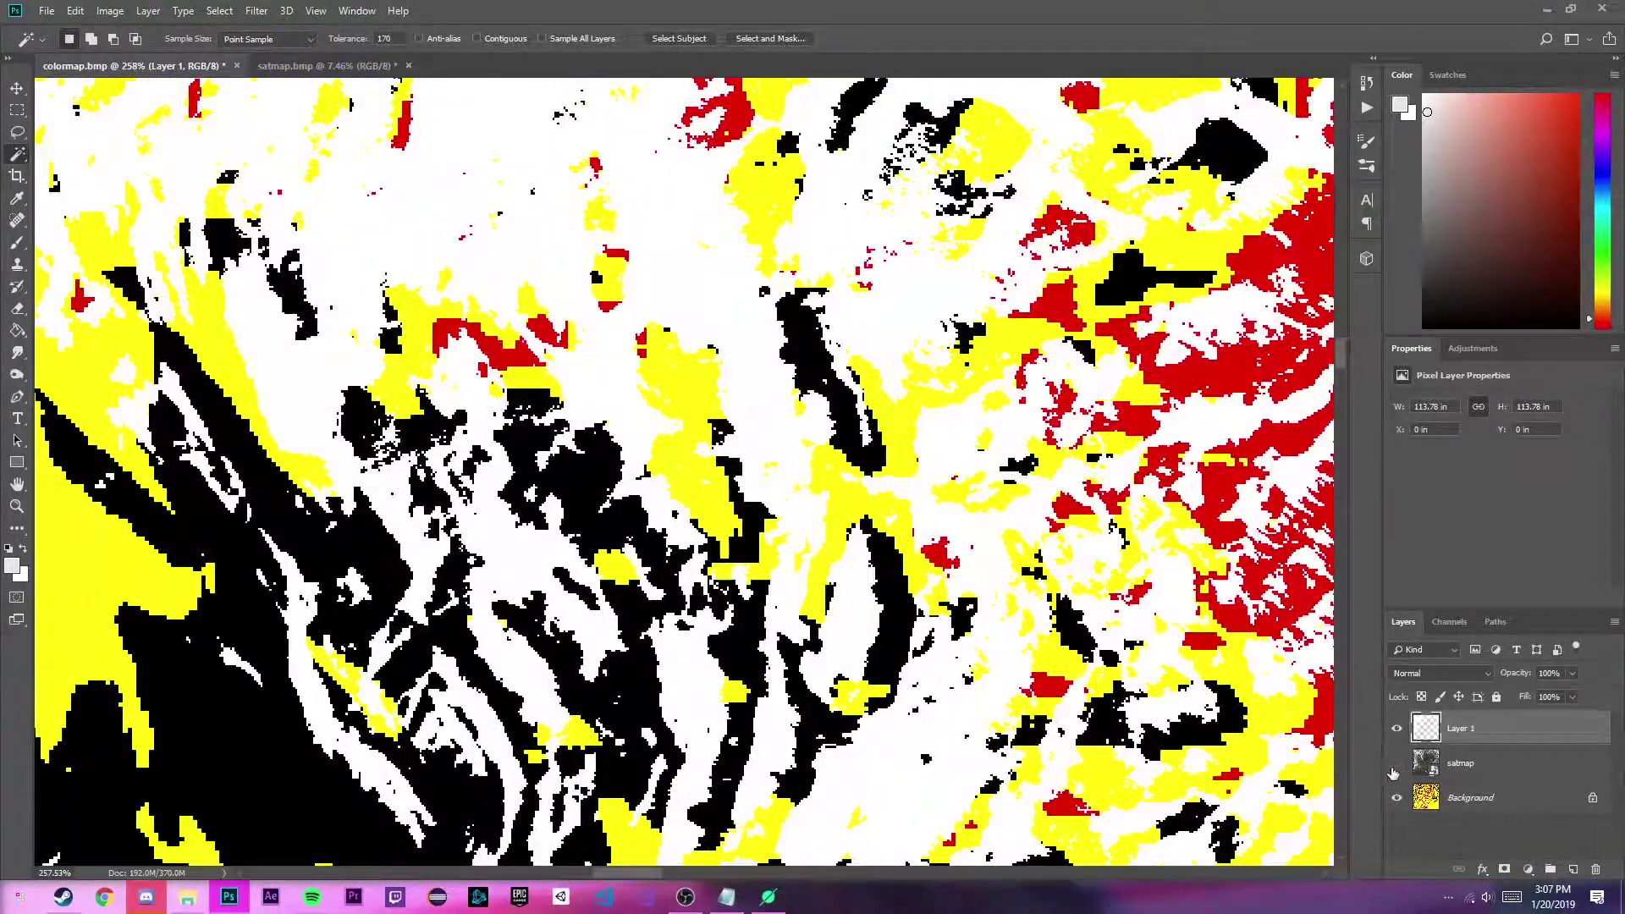
{"action": "left_click", "coordinate": [1397, 763]}
{"action": "left_click", "coordinate": [1396, 764]}
{"action": "scroll", "coordinate": [684, 471], "scroll_direction": "down", "scroll_amount": 12}
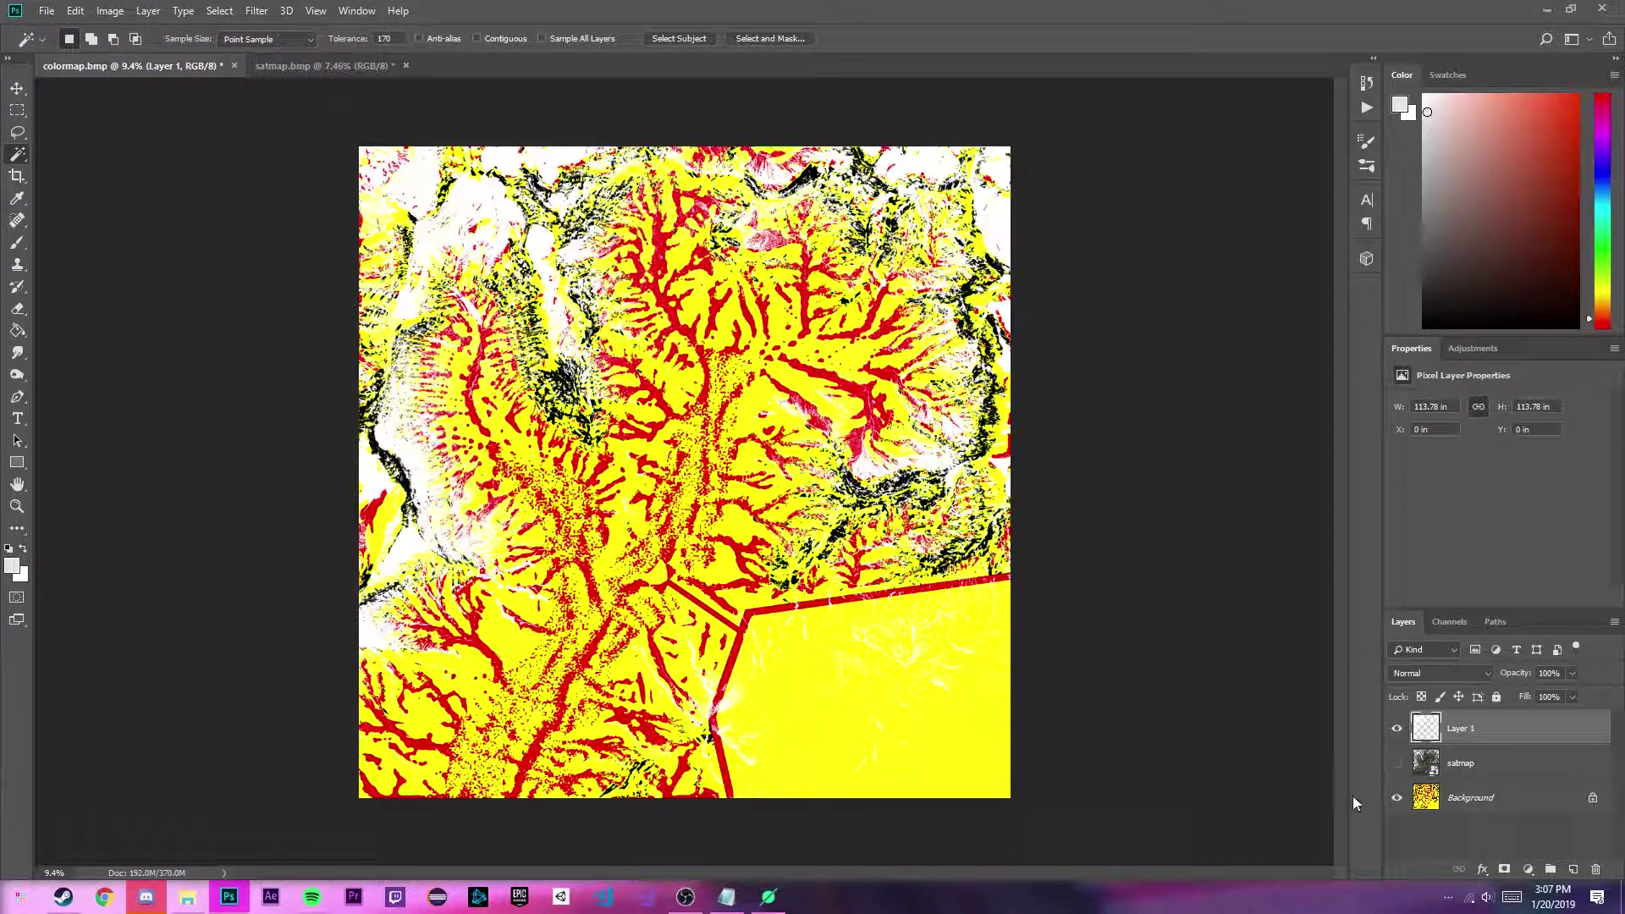
{"action": "left_click", "coordinate": [1398, 764]}
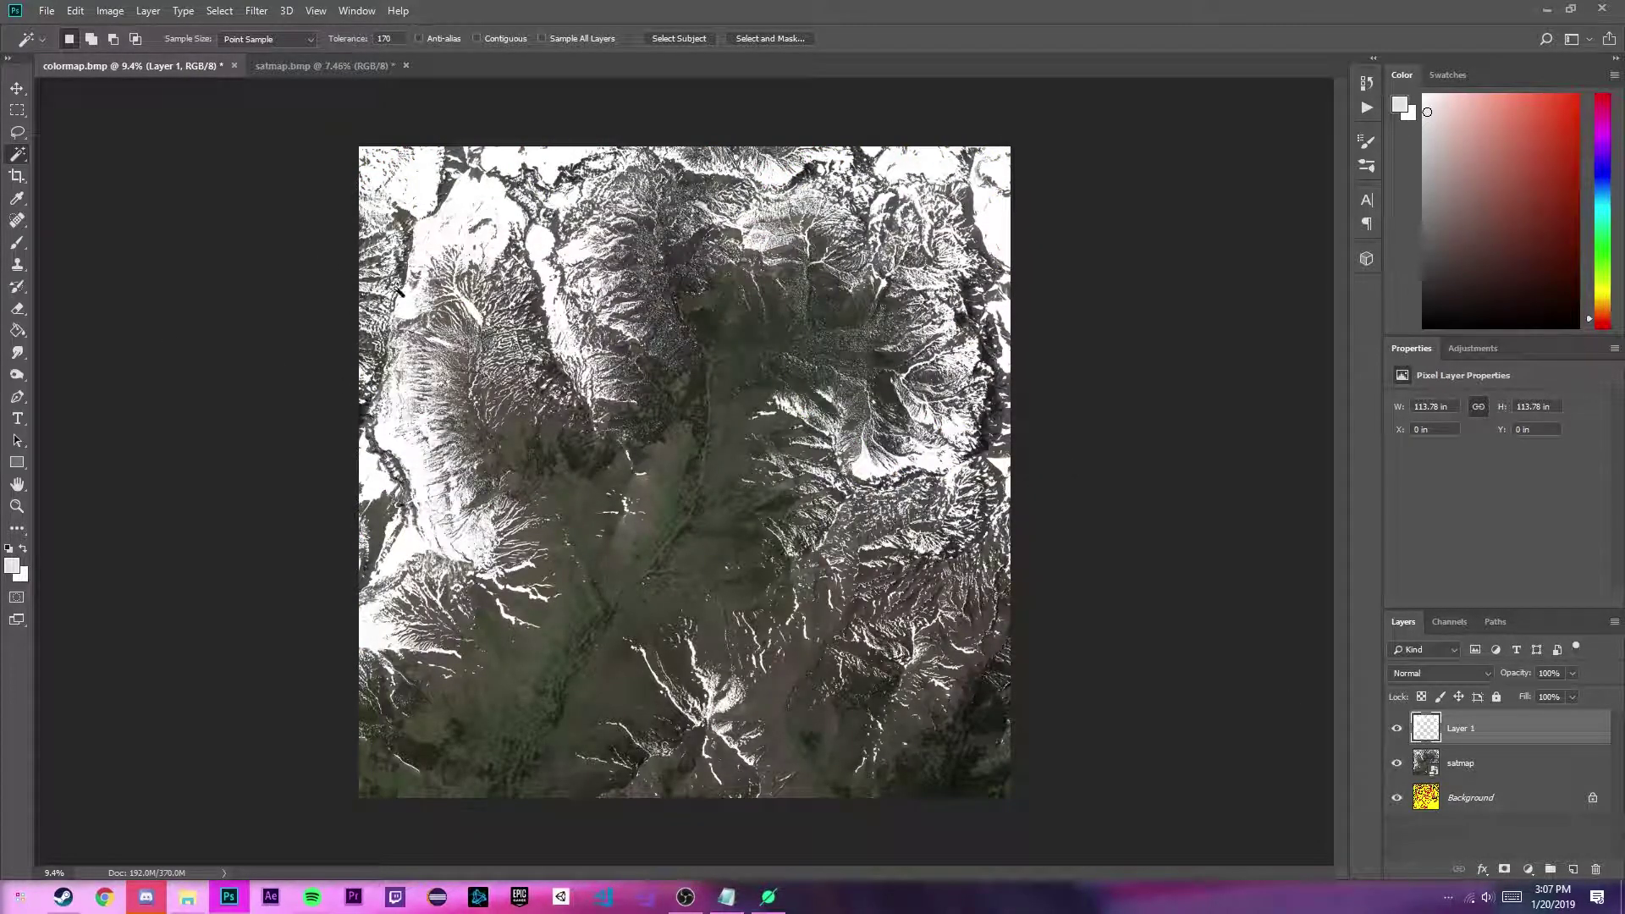
Add a new empty layer above the black-and-white layer.
{"action": "left_click", "coordinate": [1575, 870]}
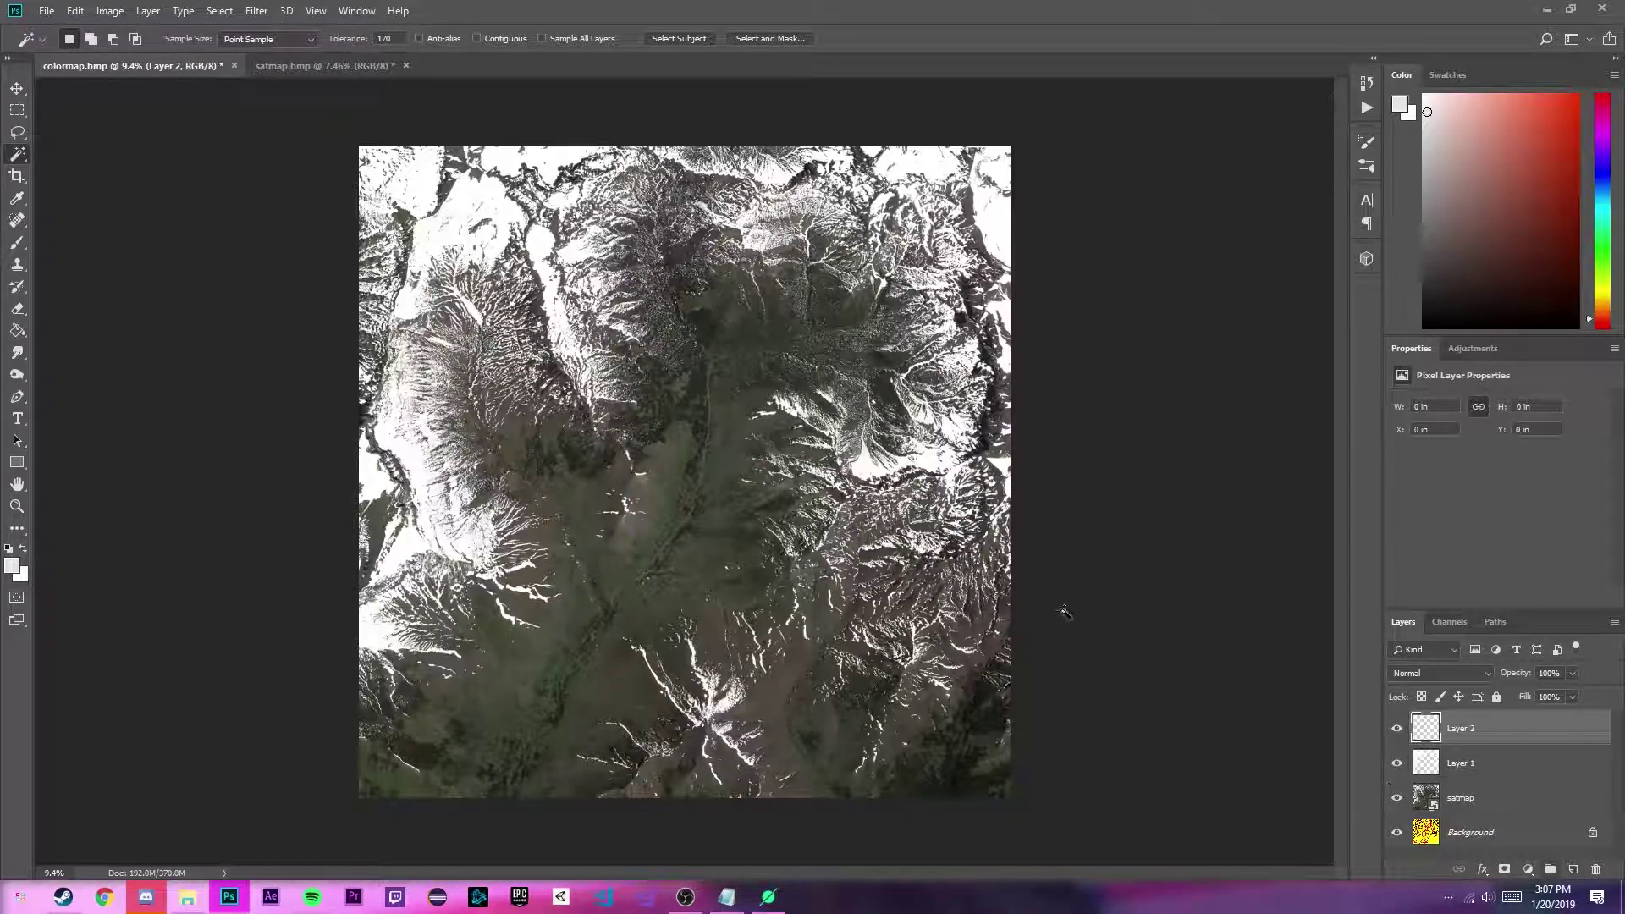
Try painting light strokes on the new layer with the Brush tool, inspect their soft edges, and undo them.
{"action": "left_click", "coordinate": [17, 244]}
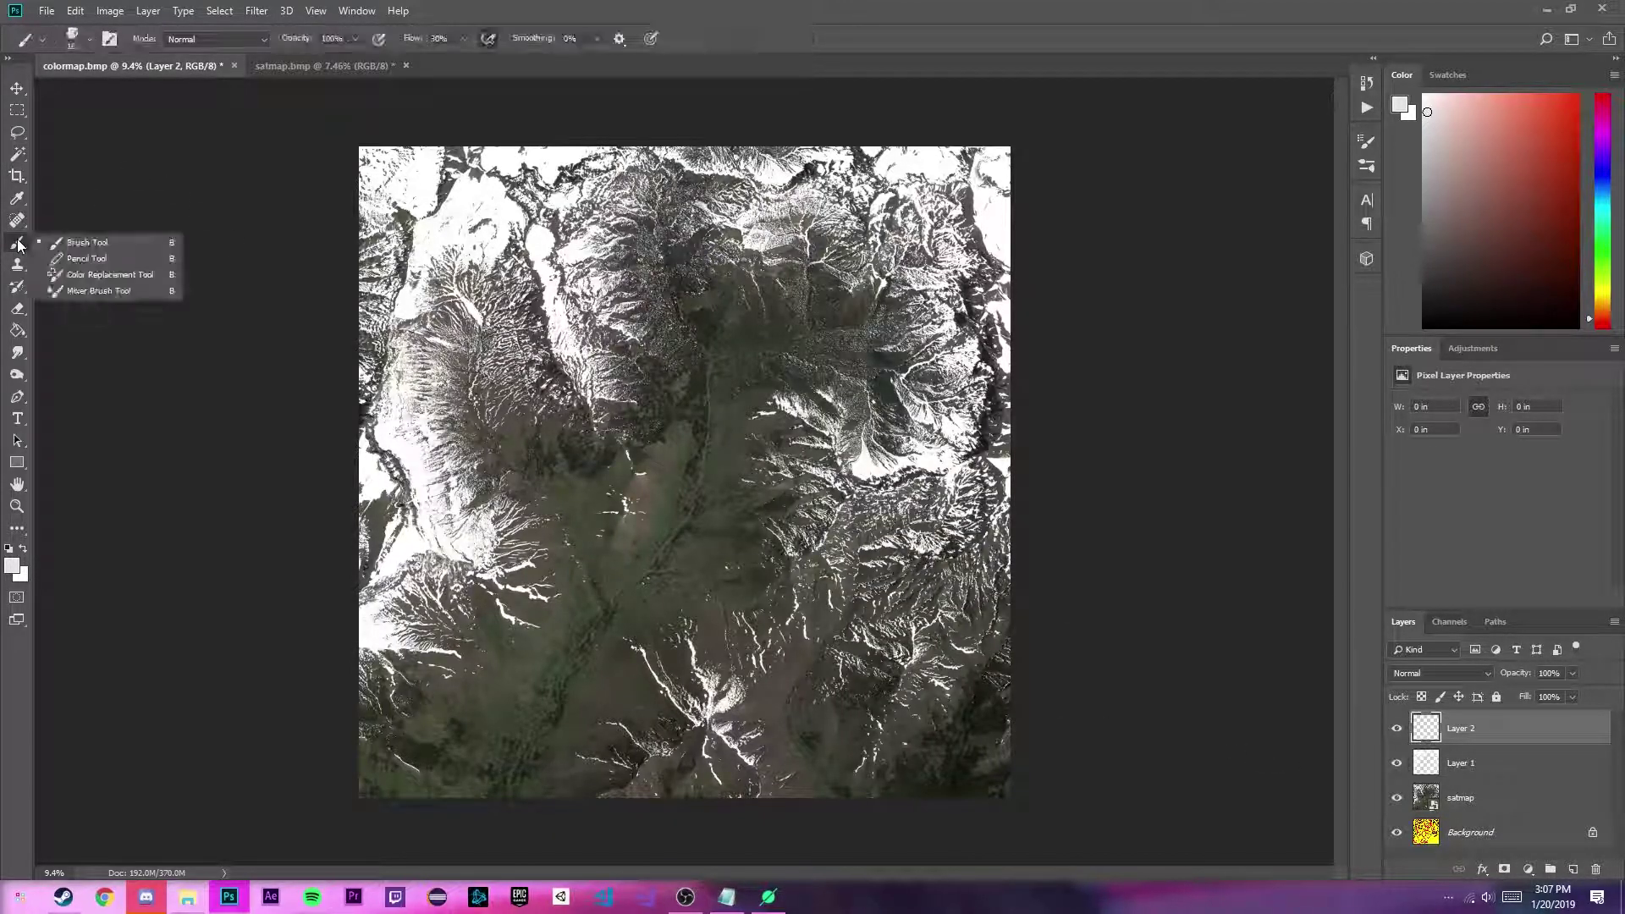
{"action": "left_click", "coordinate": [84, 243]}
{"action": "scroll", "coordinate": [560, 595], "scroll_direction": "up", "scroll_amount": 10}
{"action": "mouse_move", "coordinate": [559, 508]}
{"action": "left_mouse_down"}
{"action": "mouse_move", "coordinate": [474, 491]}
{"action": "mouse_move", "coordinate": [508, 508]}
{"action": "mouse_move", "coordinate": [542, 660]}
{"action": "left_mouse_up"}
{"action": "left_click_drag", "start_coordinate": [825, 745], "coordinate": [846, 694]}
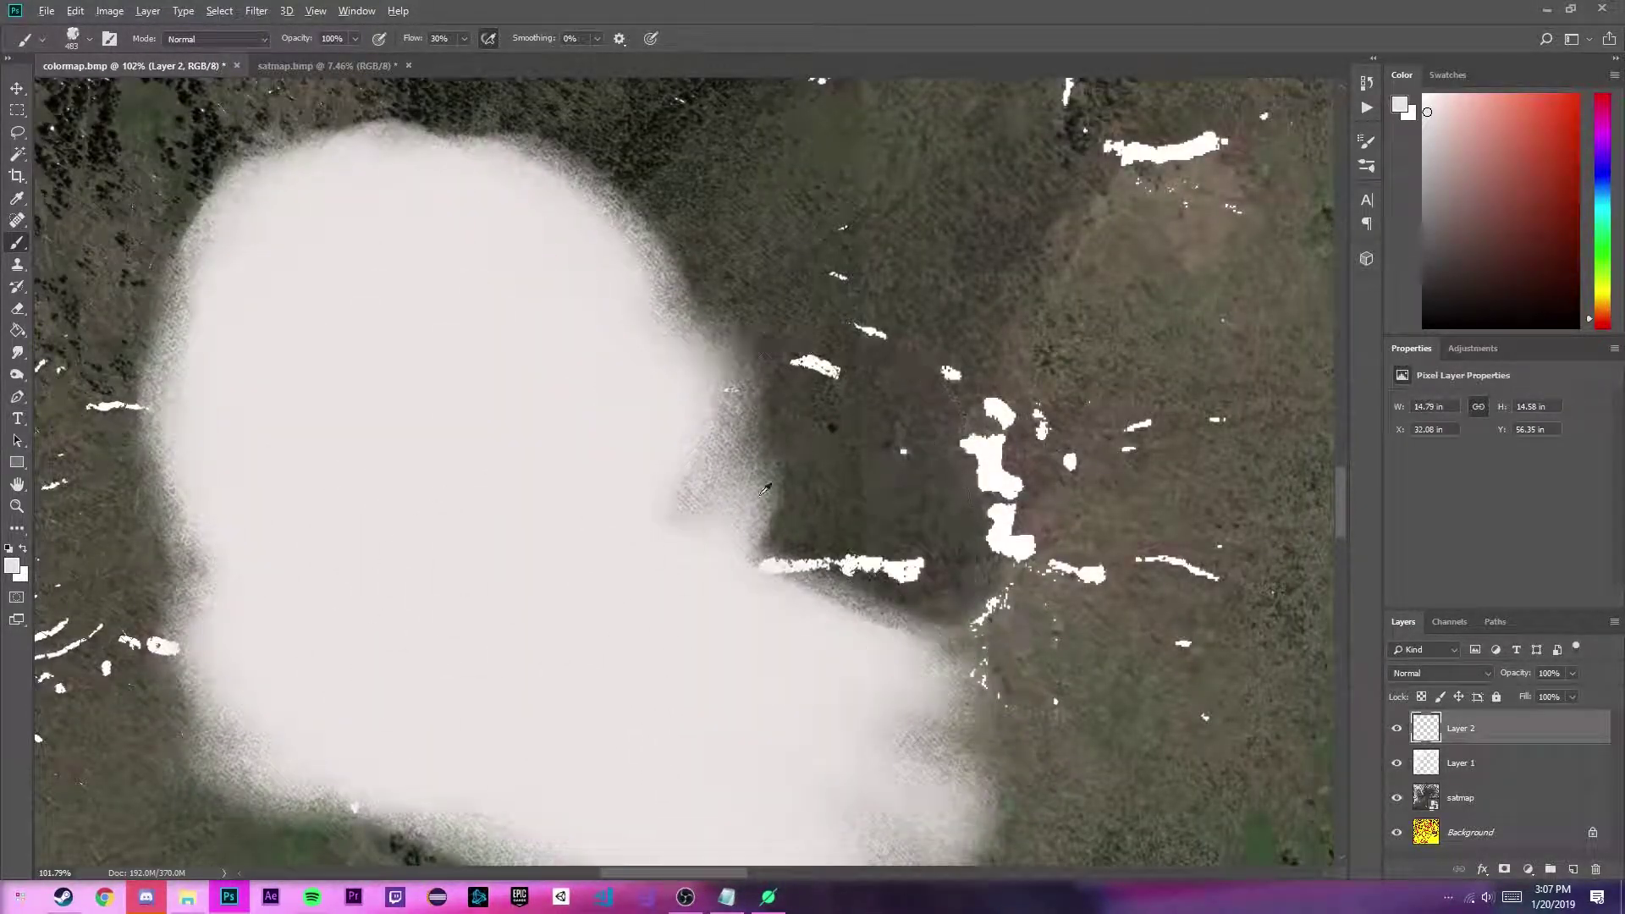
{"action": "scroll", "coordinate": [744, 441], "scroll_direction": "up", "scroll_amount": 5}
{"action": "scroll", "coordinate": [607, 624], "scroll_direction": "down", "scroll_amount": 4}
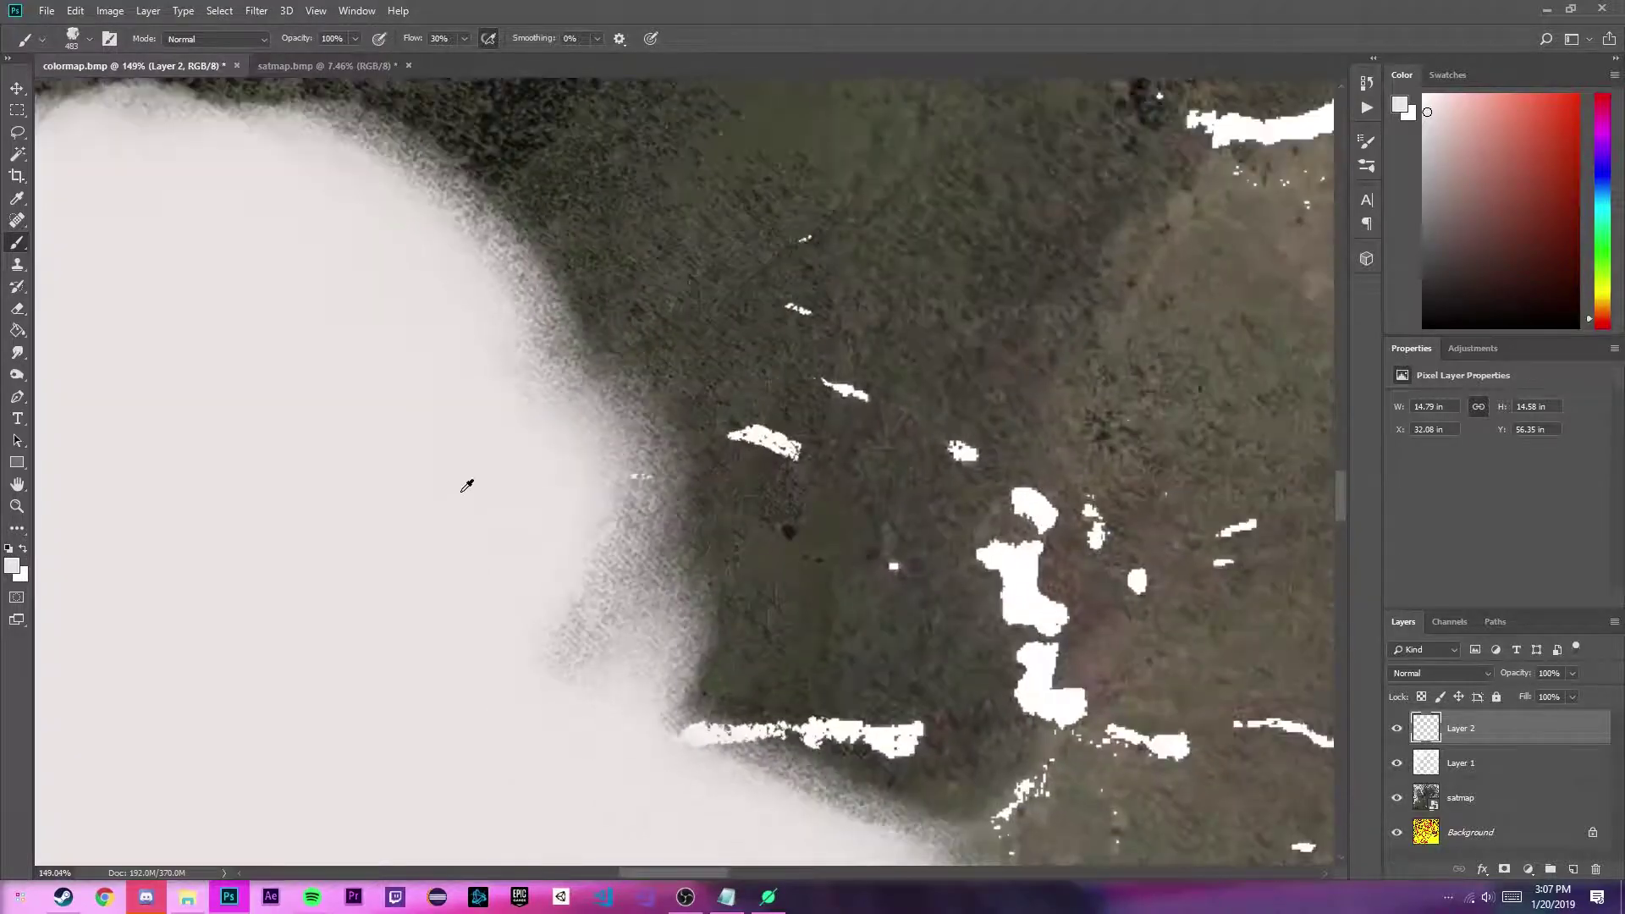
{"action": "scroll", "coordinate": [699, 542], "scroll_direction": "up", "scroll_amount": 5}
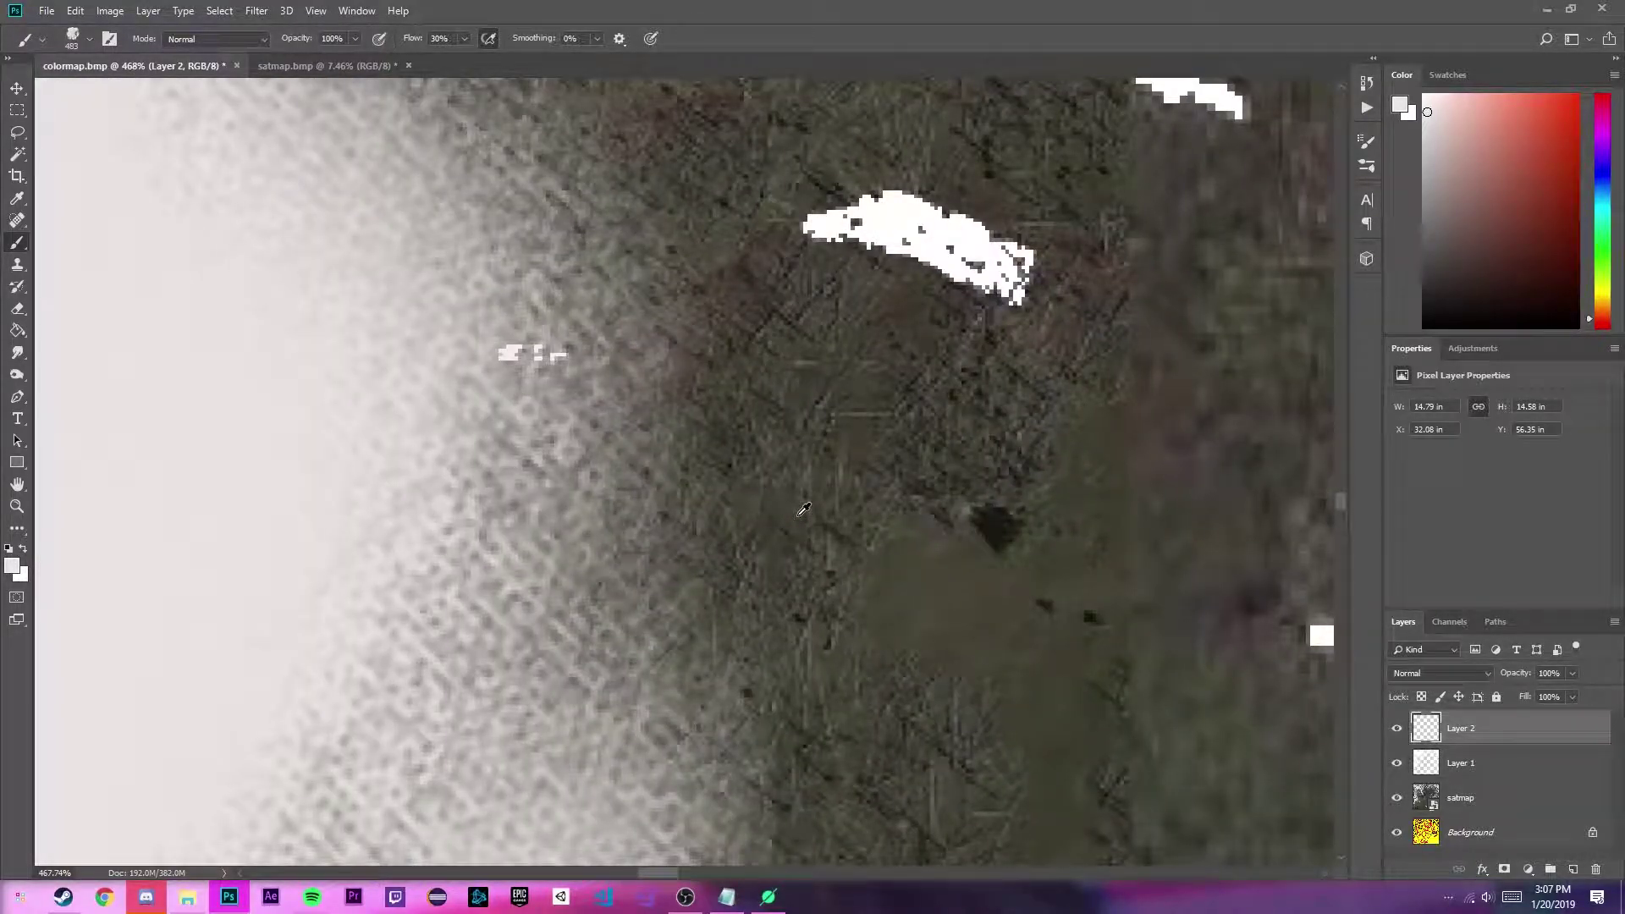
{"action": "scroll", "coordinate": [815, 520], "scroll_direction": "down", "scroll_amount": 8}
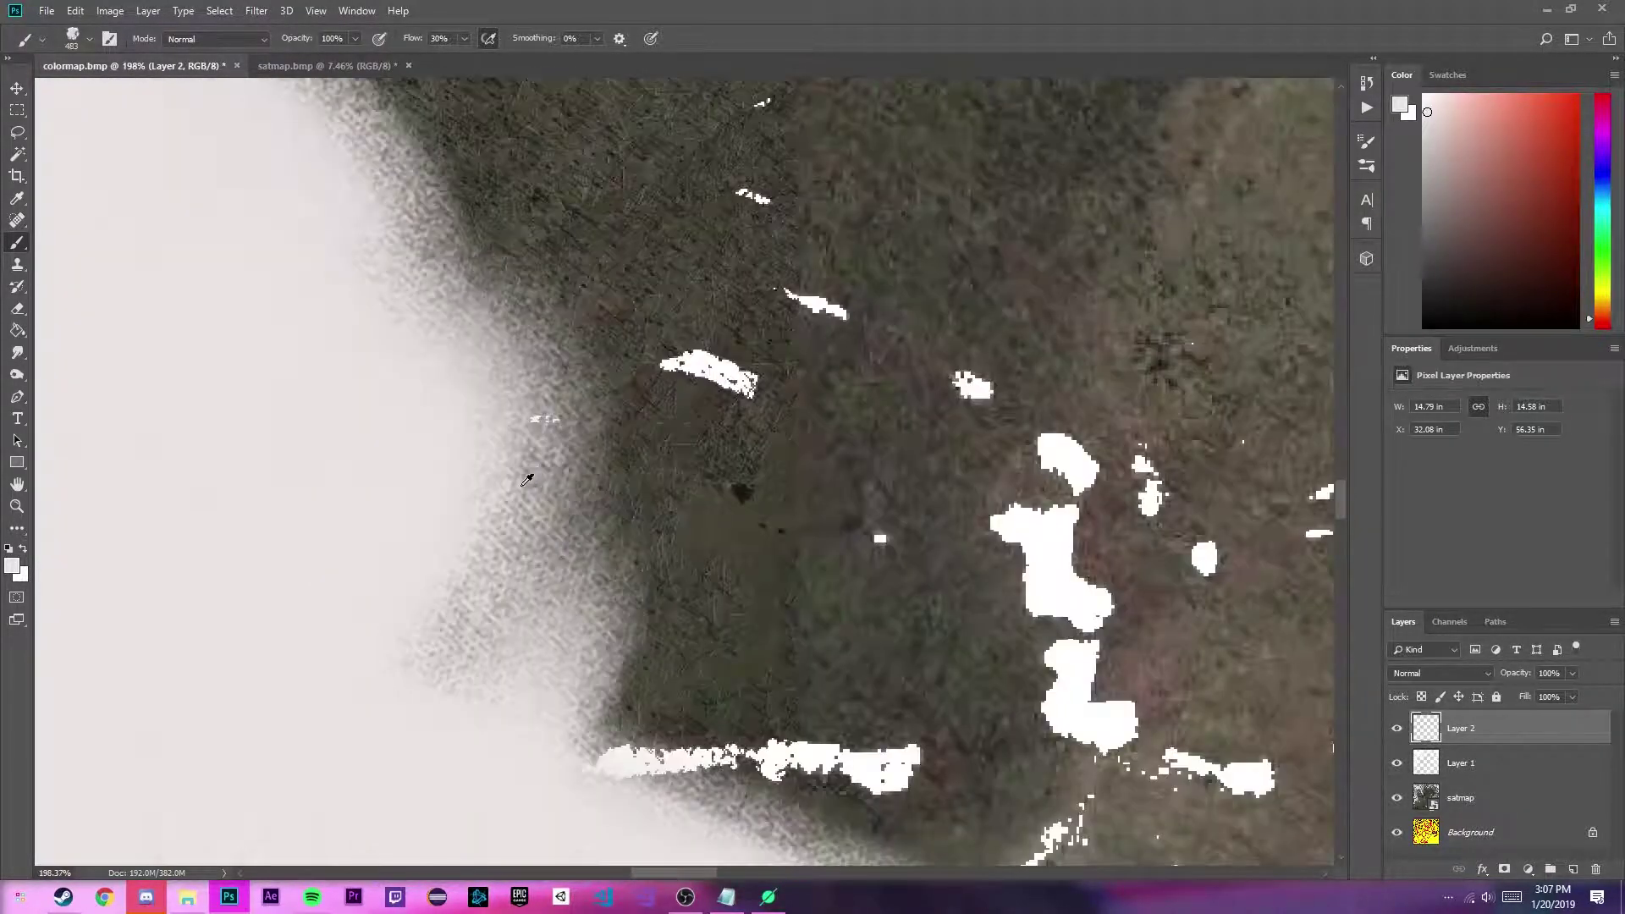
{"action": "scroll", "coordinate": [675, 354], "scroll_direction": "down", "scroll_amount": 4}
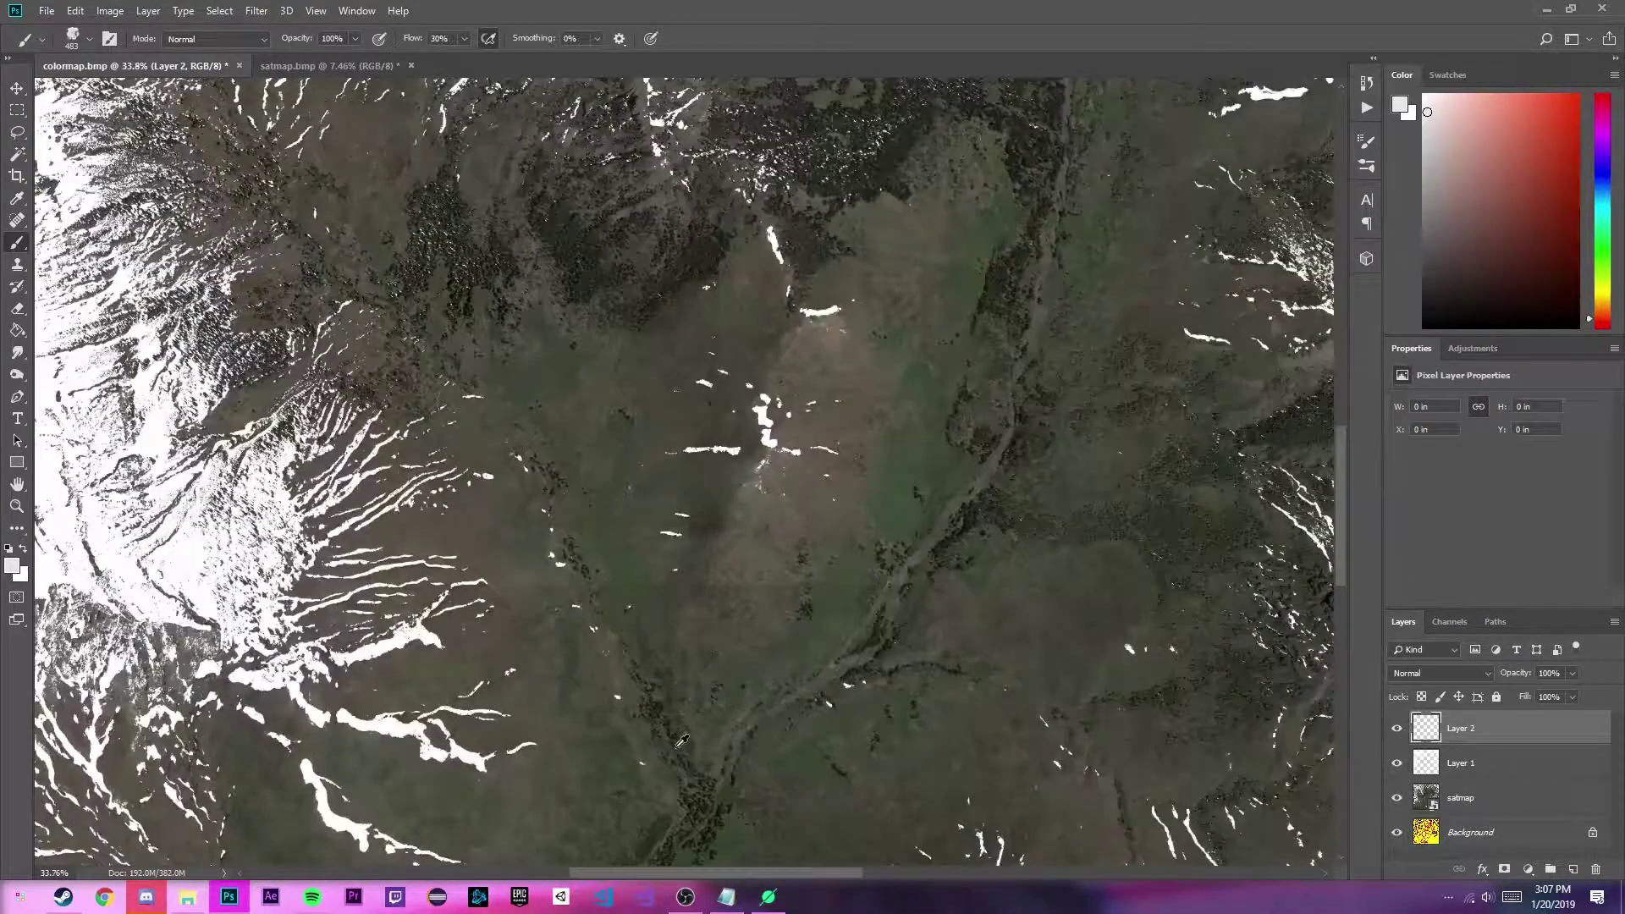
Try a test stroke over the forest with the Pencil tool and a 66 px hard round tip, and undo it.
{"action": "right_click", "coordinate": [19, 246]}
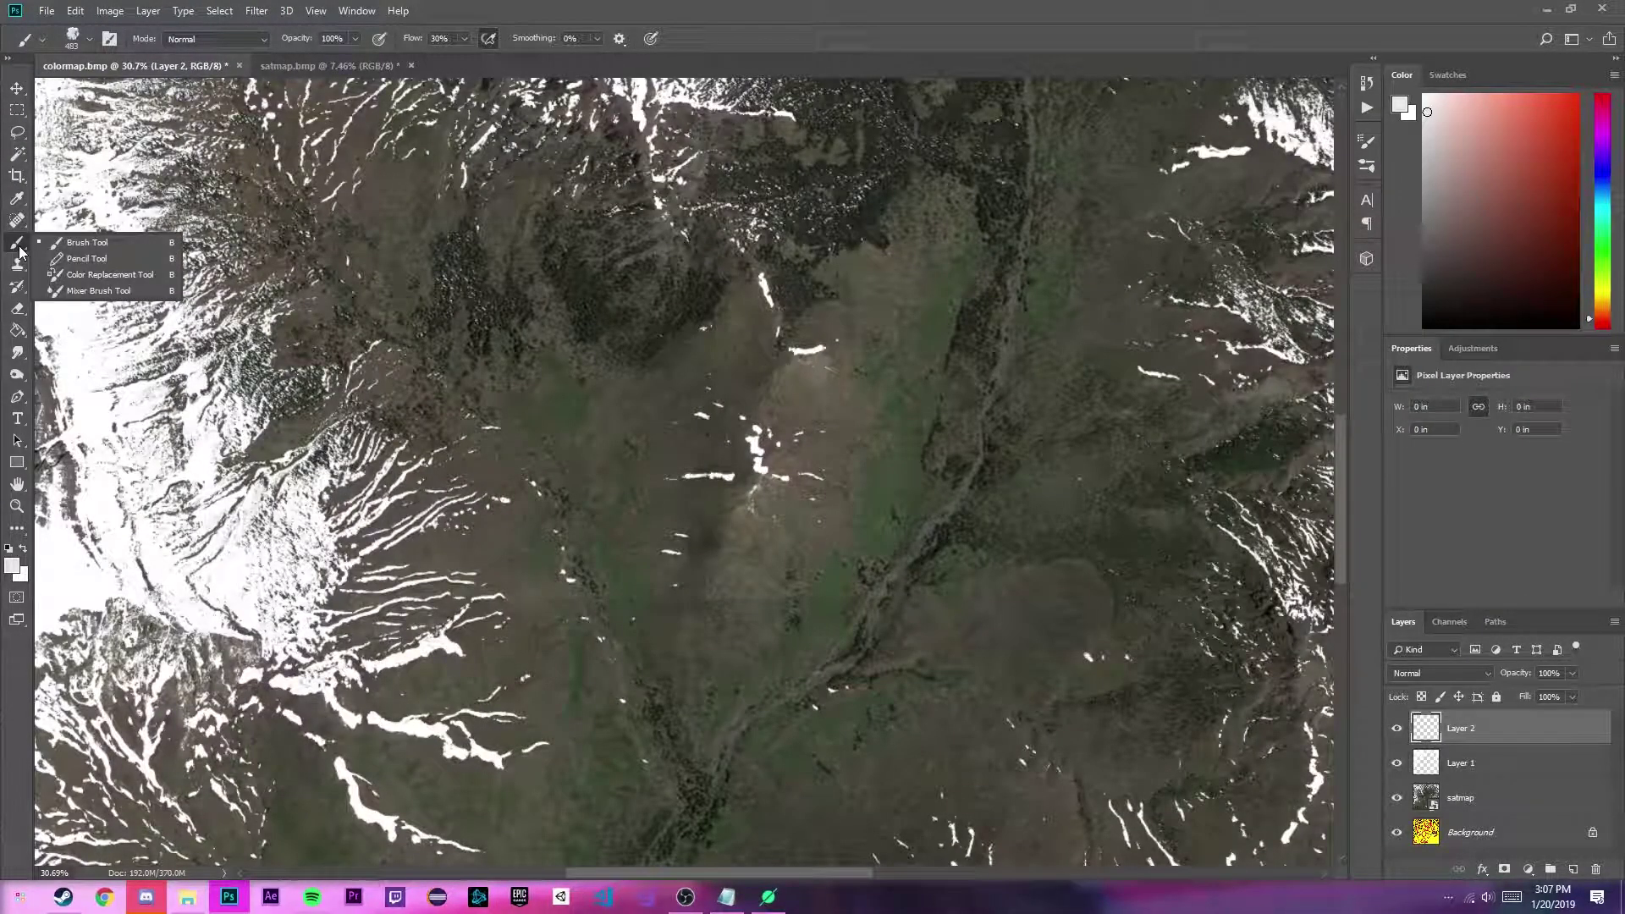
{"action": "left_click", "coordinate": [90, 261]}
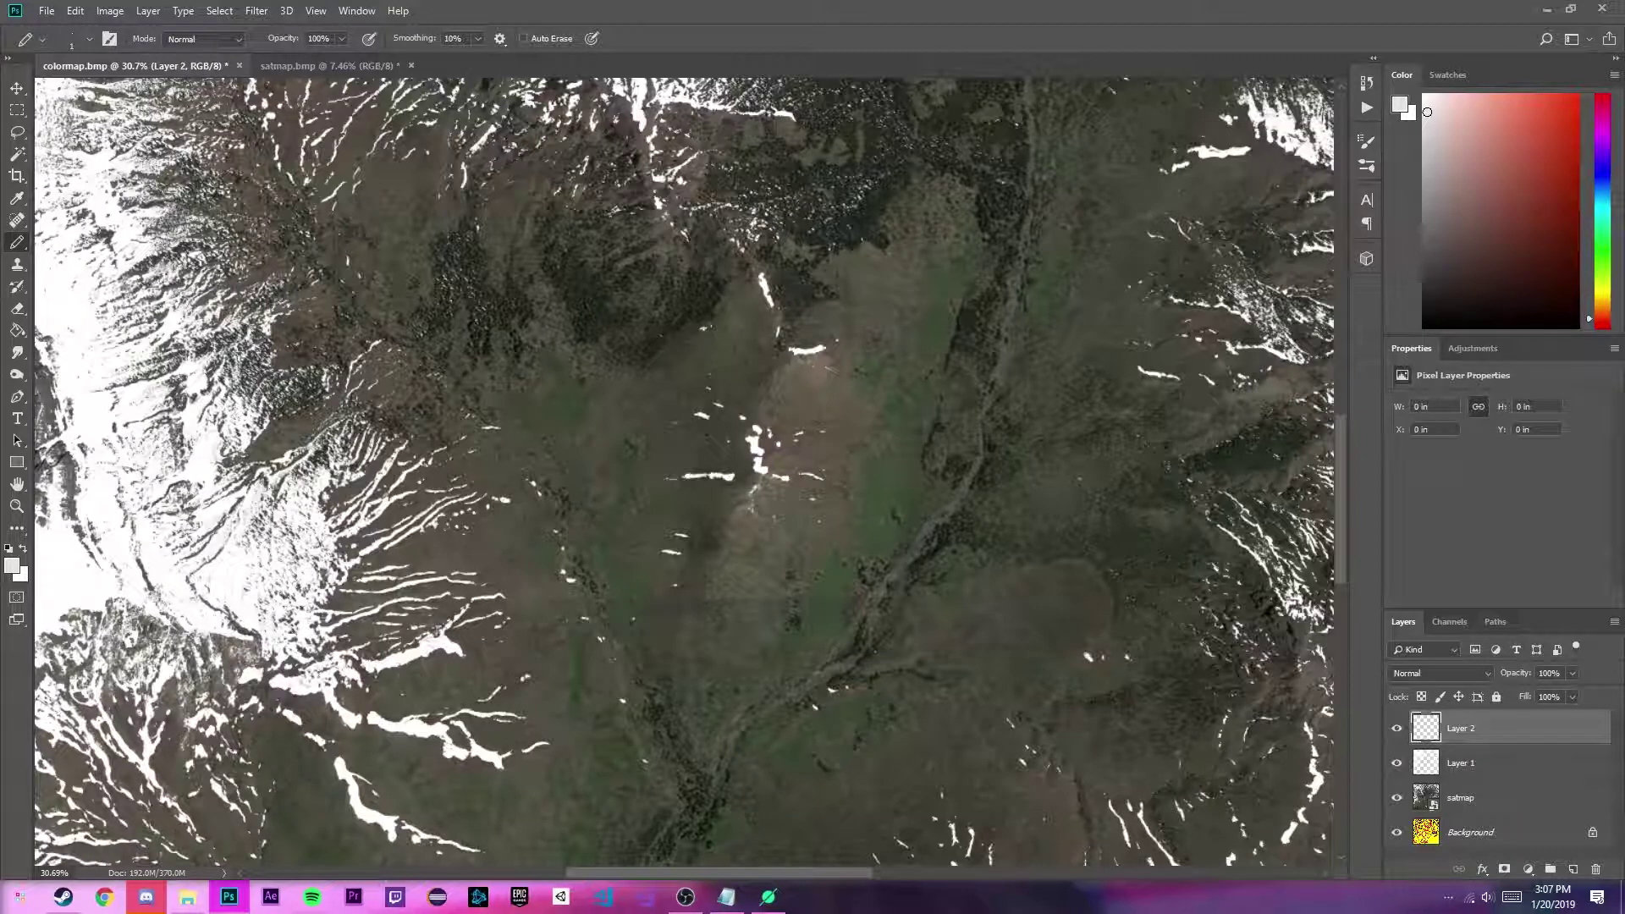
{"action": "scroll", "coordinate": [415, 330], "scroll_direction": "up", "scroll_amount": 10}
{"action": "right_click", "coordinate": [680, 461]}
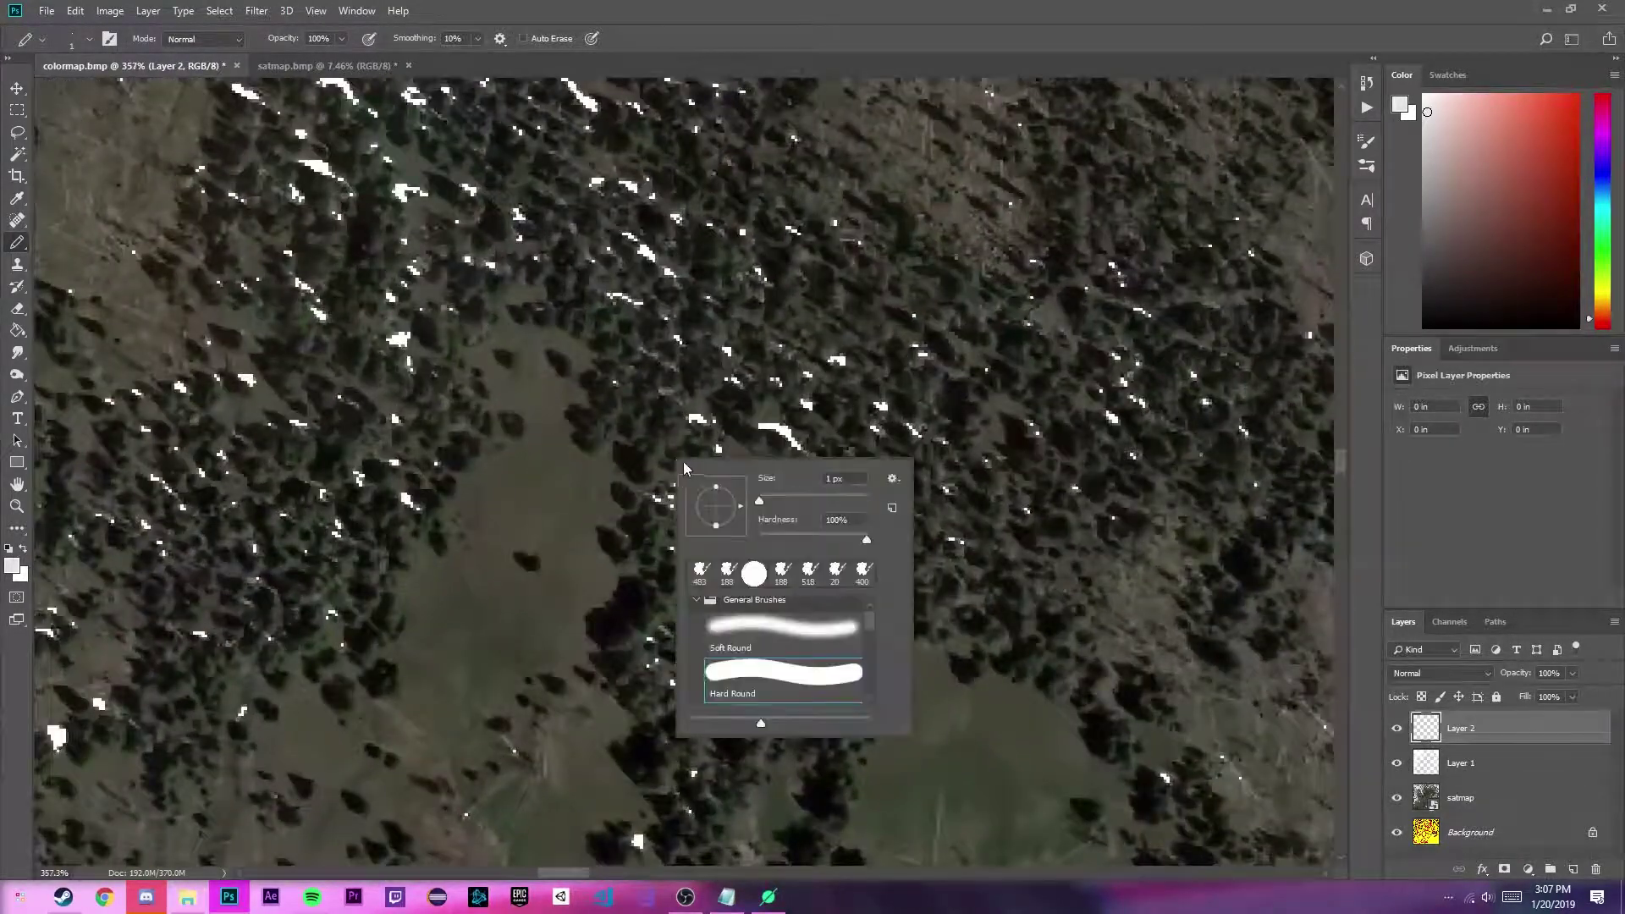
{"action": "right_click", "coordinate": [690, 395], "text": "alt"}
{"action": "mouse_move", "coordinate": [736, 500]}
{"action": "left_mouse_down"}
{"action": "mouse_move", "coordinate": [719, 377]}
{"action": "mouse_move", "coordinate": [669, 287]}
{"action": "mouse_move", "coordinate": [722, 326]}
{"action": "mouse_move", "coordinate": [744, 493]}
{"action": "mouse_move", "coordinate": [831, 348]}
{"action": "mouse_move", "coordinate": [802, 205]}
{"action": "mouse_move", "coordinate": [853, 500]}
{"action": "mouse_move", "coordinate": [1047, 501]}
{"action": "mouse_move", "coordinate": [1140, 404]}
{"action": "mouse_move", "coordinate": [1089, 321]}
{"action": "mouse_move", "coordinate": [771, 457]}
{"action": "left_mouse_up"}
{"action": "key", "text": "ctrl+z"}
Try test strokes with a preset from the BoroSchool brush set and undo them.
{"action": "left_click", "coordinate": [75, 38]}
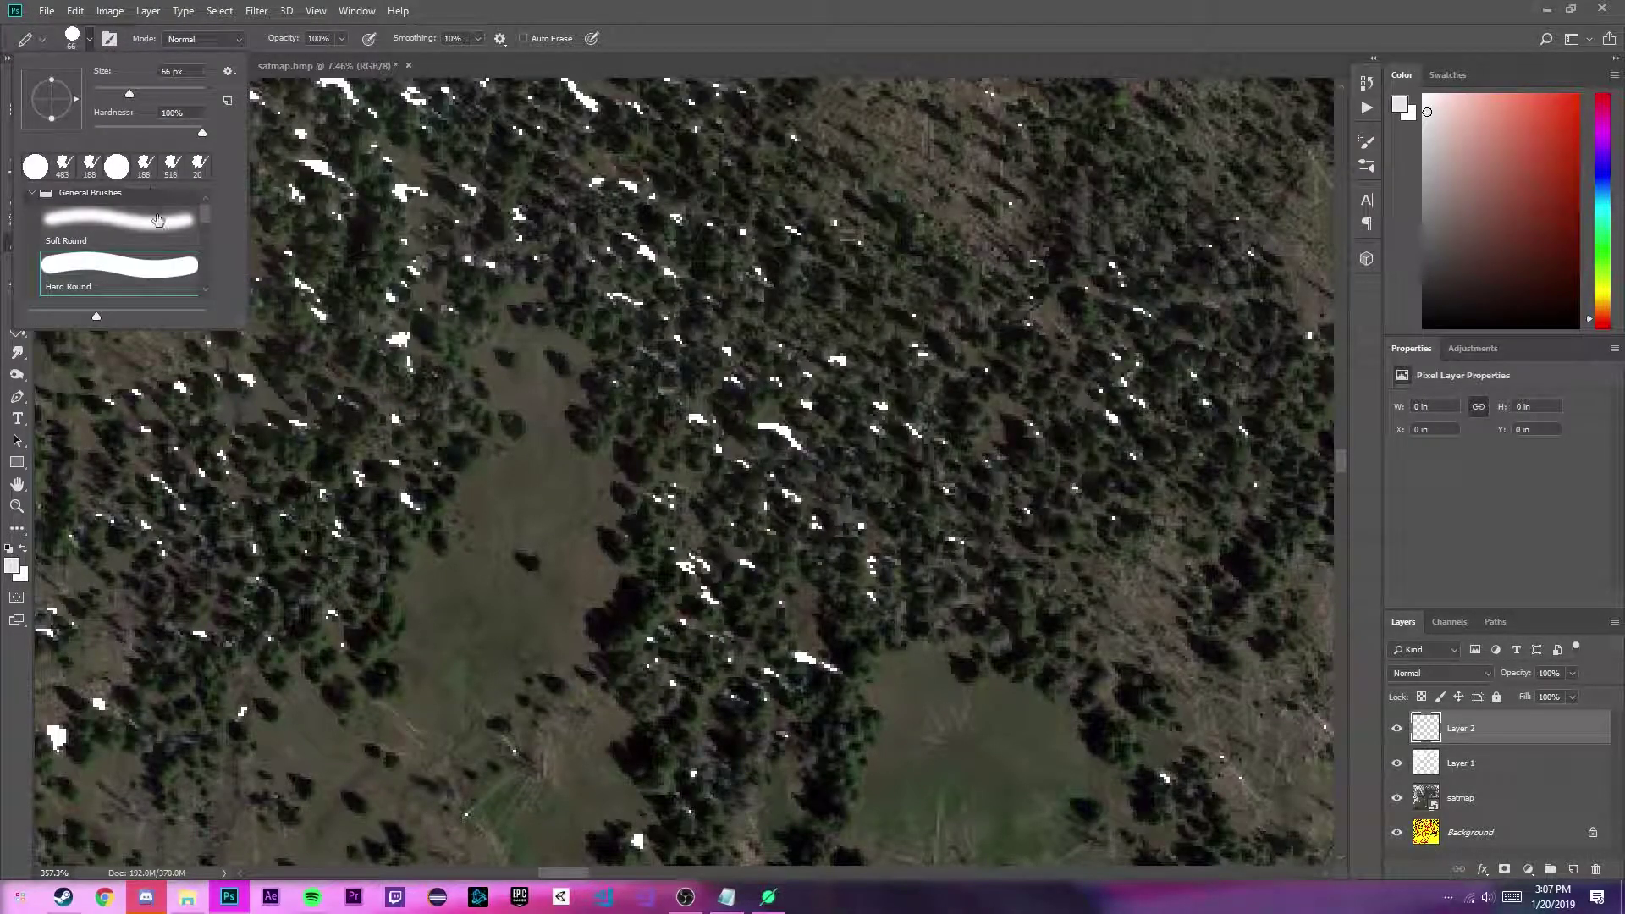
{"action": "scroll", "coordinate": [160, 262], "scroll_direction": "down", "scroll_amount": 6}
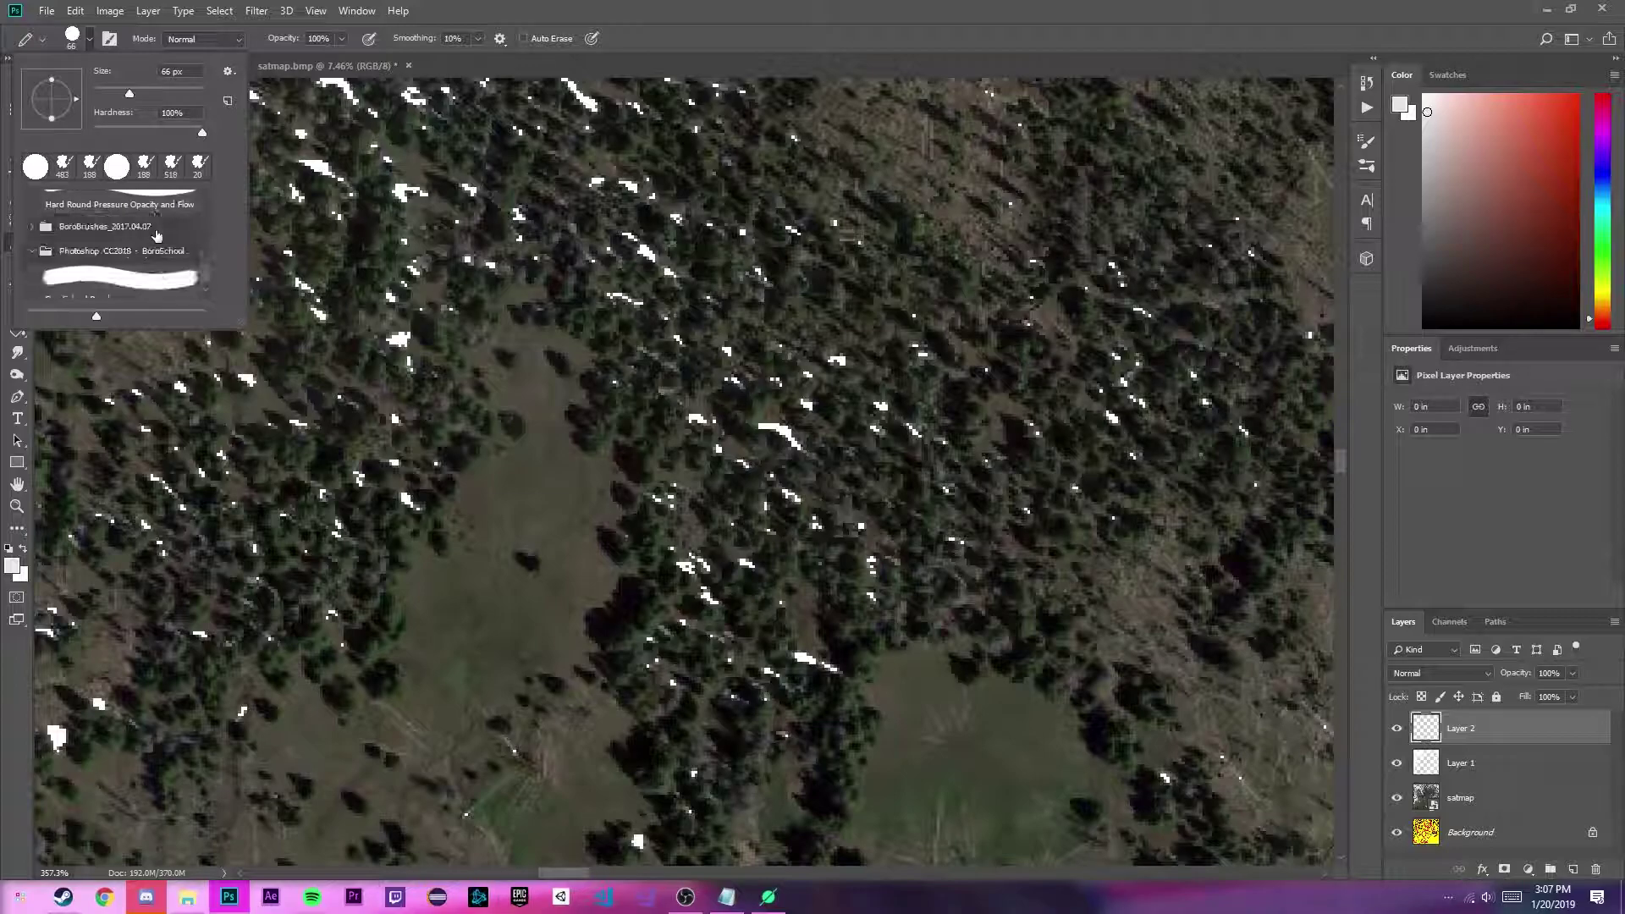
{"action": "left_click", "coordinate": [88, 289]}
{"action": "mouse_move", "coordinate": [796, 398]}
{"action": "left_mouse_down"}
{"action": "mouse_move", "coordinate": [761, 414]}
{"action": "mouse_move", "coordinate": [726, 388]}
{"action": "left_mouse_up"}
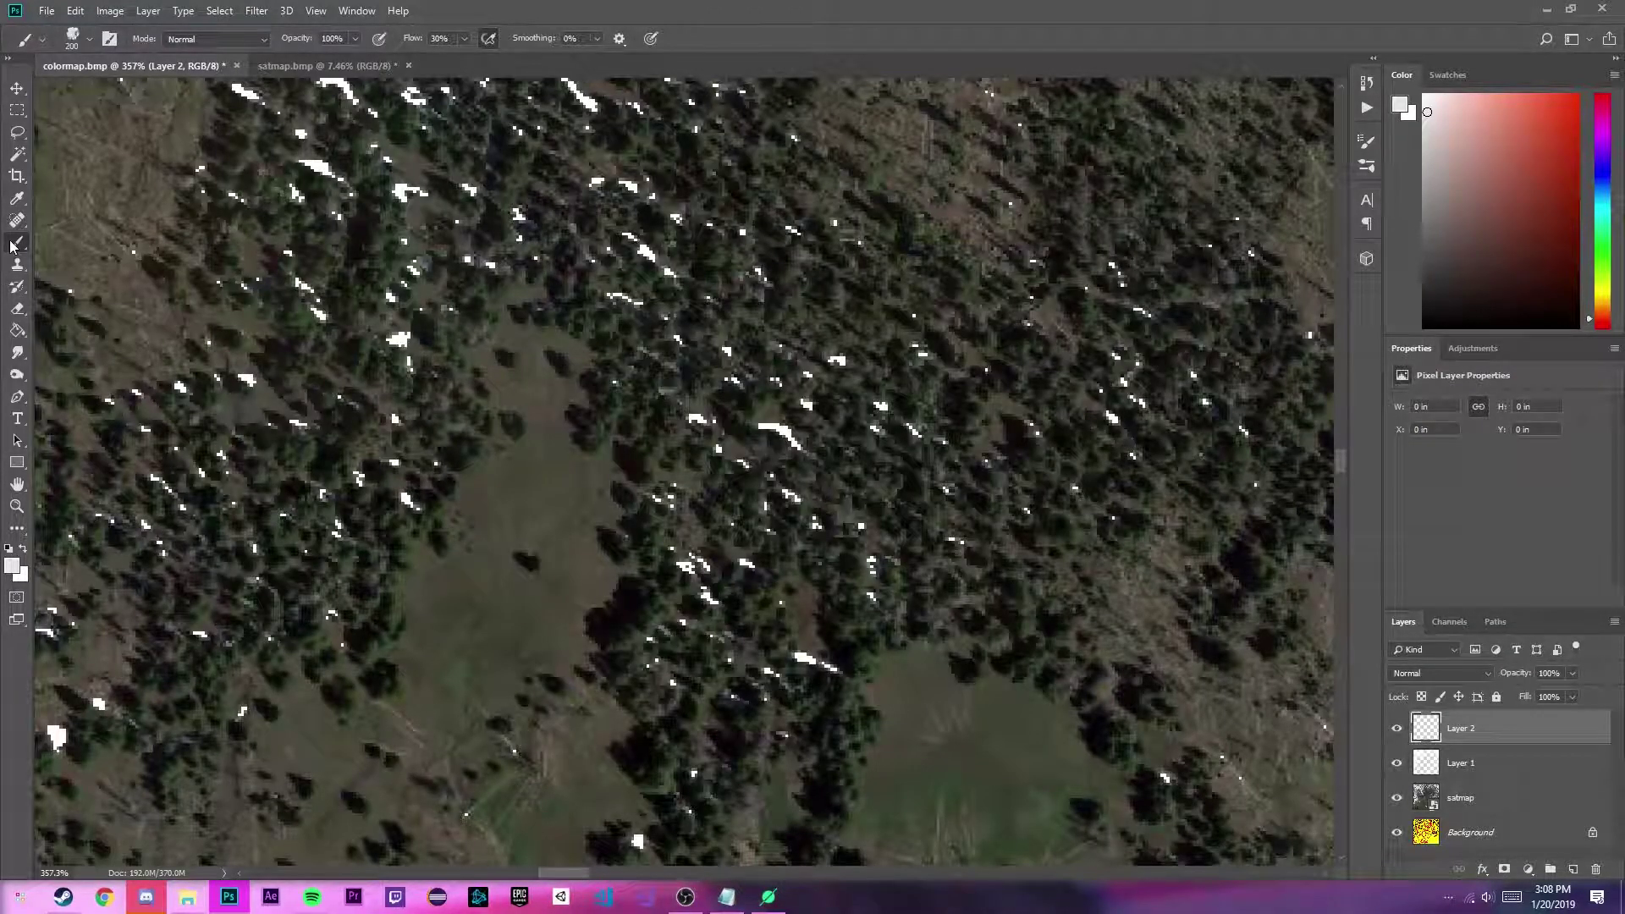
{"action": "left_click", "coordinate": [87, 259]}
{"action": "left_click", "coordinate": [89, 39]}
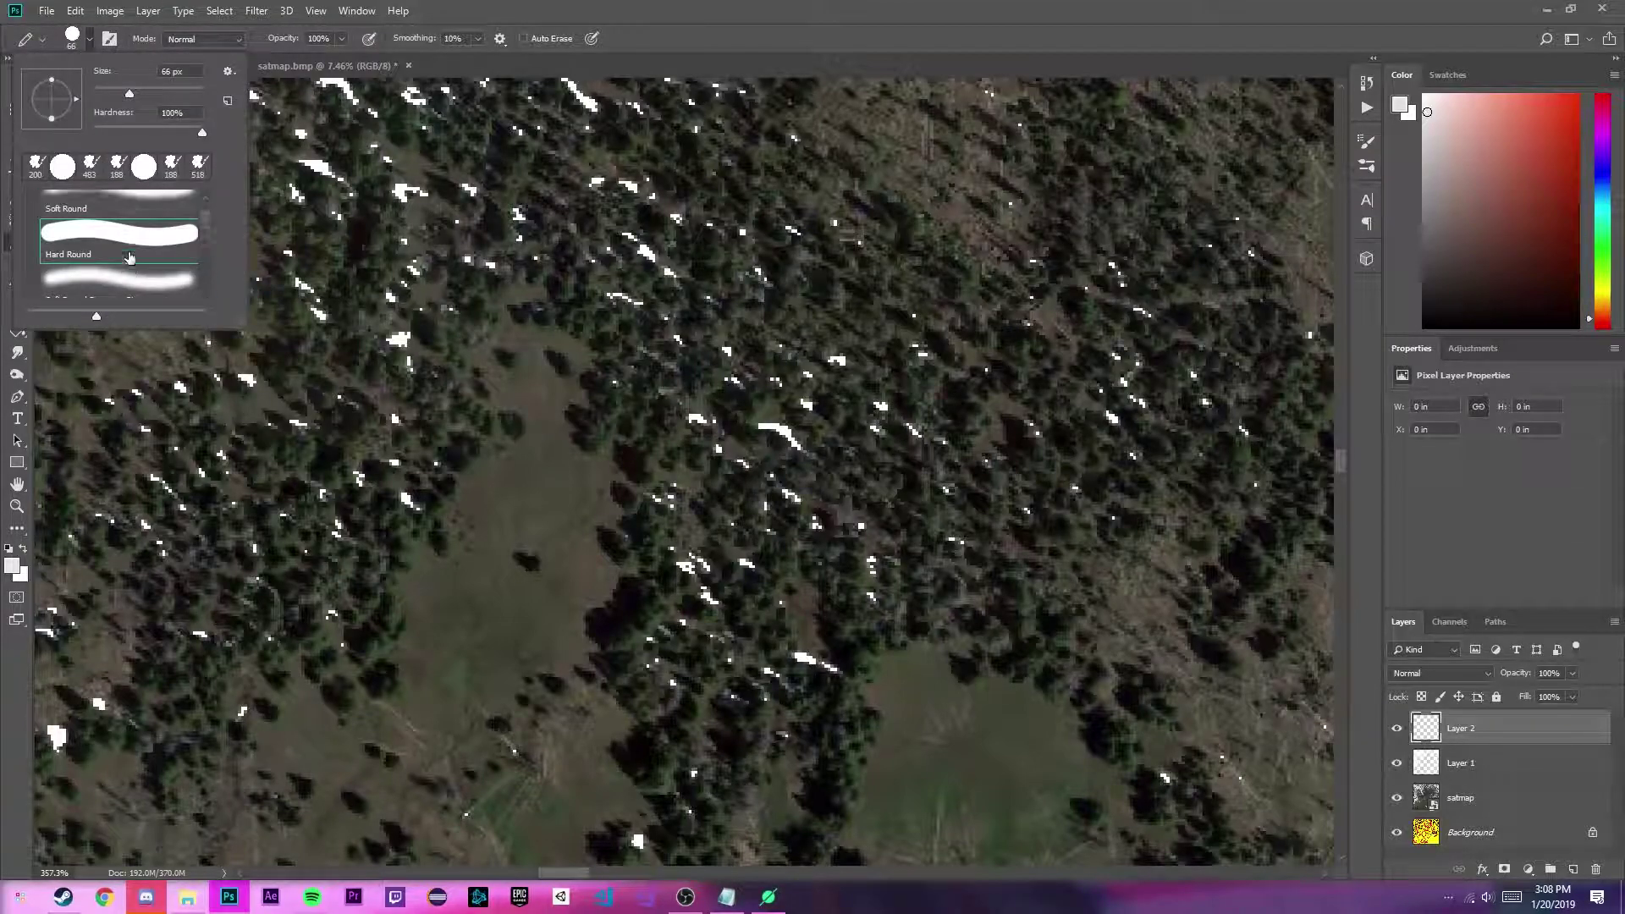
{"action": "scroll", "coordinate": [67, 229], "scroll_direction": "down", "scroll_amount": 2}
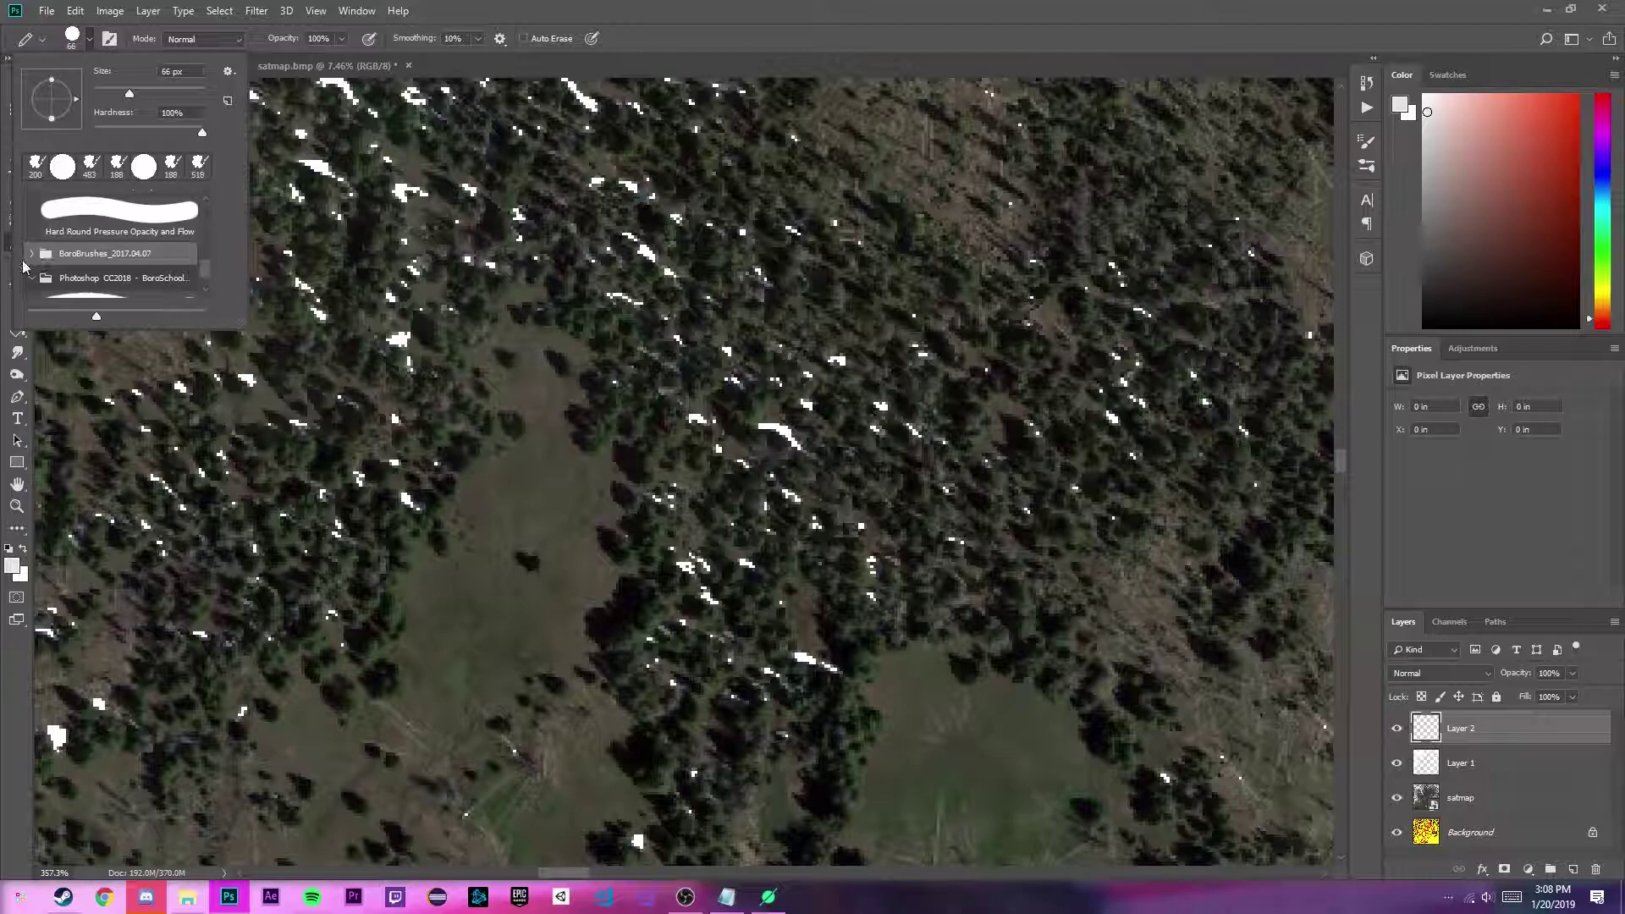
{"action": "scroll", "coordinate": [103, 267], "scroll_direction": "down", "scroll_amount": 1}
{"action": "key", "text": "b"}
{"action": "mouse_move", "coordinate": [745, 254]}
{"action": "left_mouse_down"}
{"action": "mouse_move", "coordinate": [846, 550]}
{"action": "mouse_move", "coordinate": [940, 220]}
{"action": "mouse_move", "coordinate": [956, 407]}
{"action": "left_mouse_up"}
{"action": "key", "text": "ctrl+z"}
Switch back to the Pencil tool and set the foreground color to dark green.
{"action": "right_click", "coordinate": [17, 243]}
{"action": "left_click", "coordinate": [93, 256]}
{"action": "scroll", "coordinate": [381, 455], "scroll_direction": "down", "scroll_amount": 3}
{"action": "scroll", "coordinate": [381, 455], "scroll_direction": "down", "scroll_amount": 5}
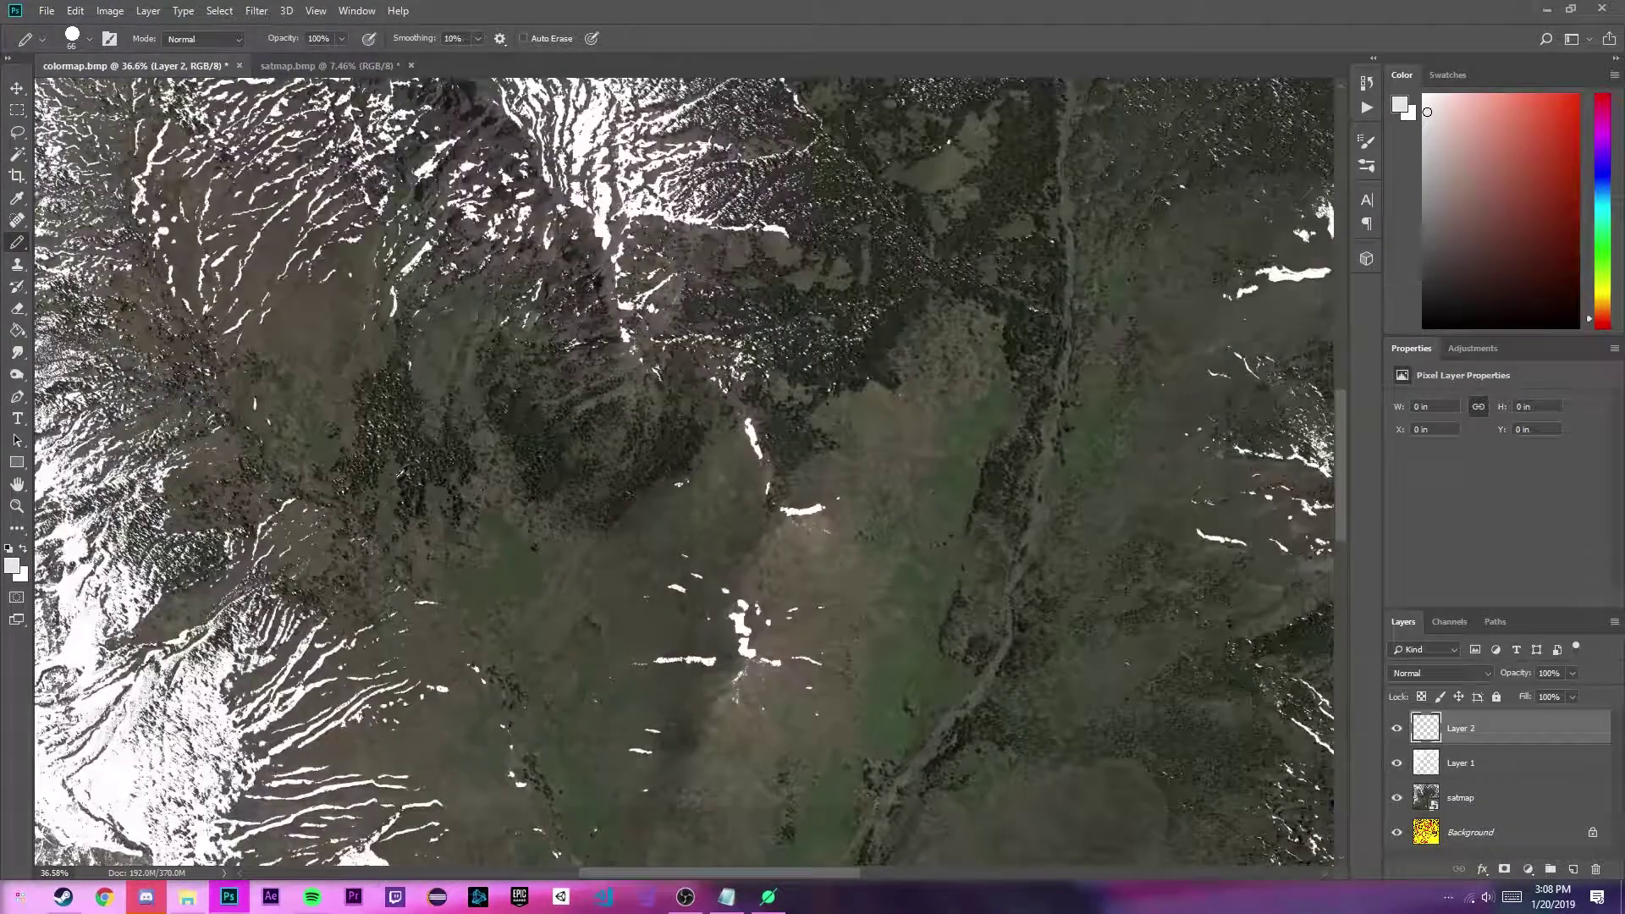
{"action": "left_click", "coordinate": [1608, 237]}
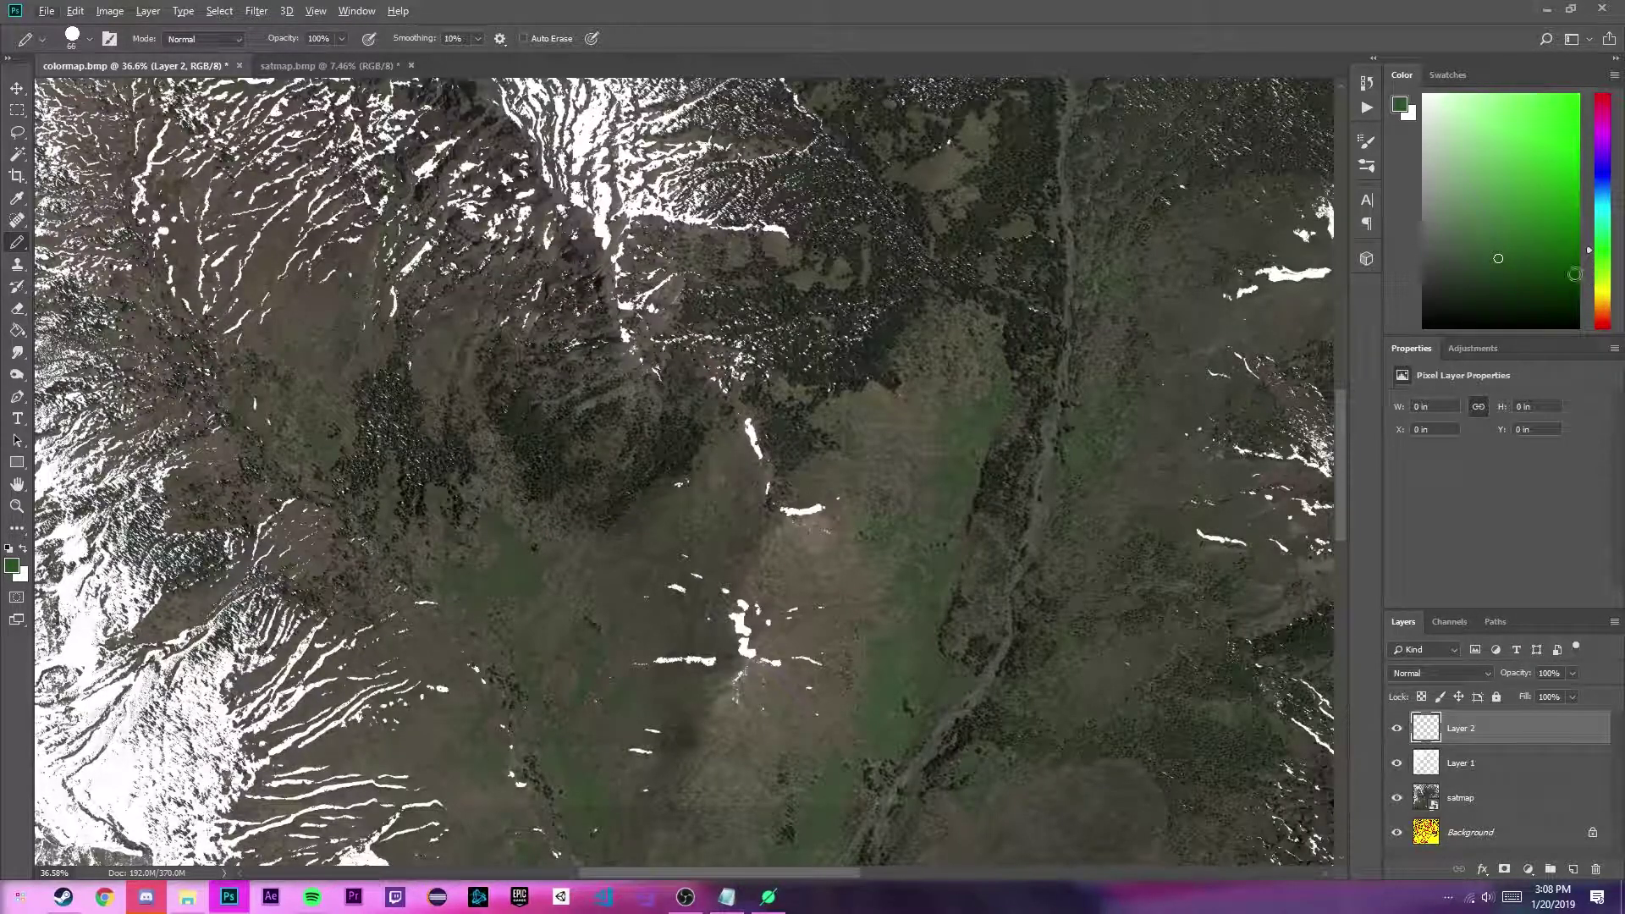
Try painting over the forest on Layer 2 in dark green with a 103 px Pencil tip.
{"action": "scroll", "coordinate": [555, 690], "scroll_direction": "up", "scroll_amount": 3}
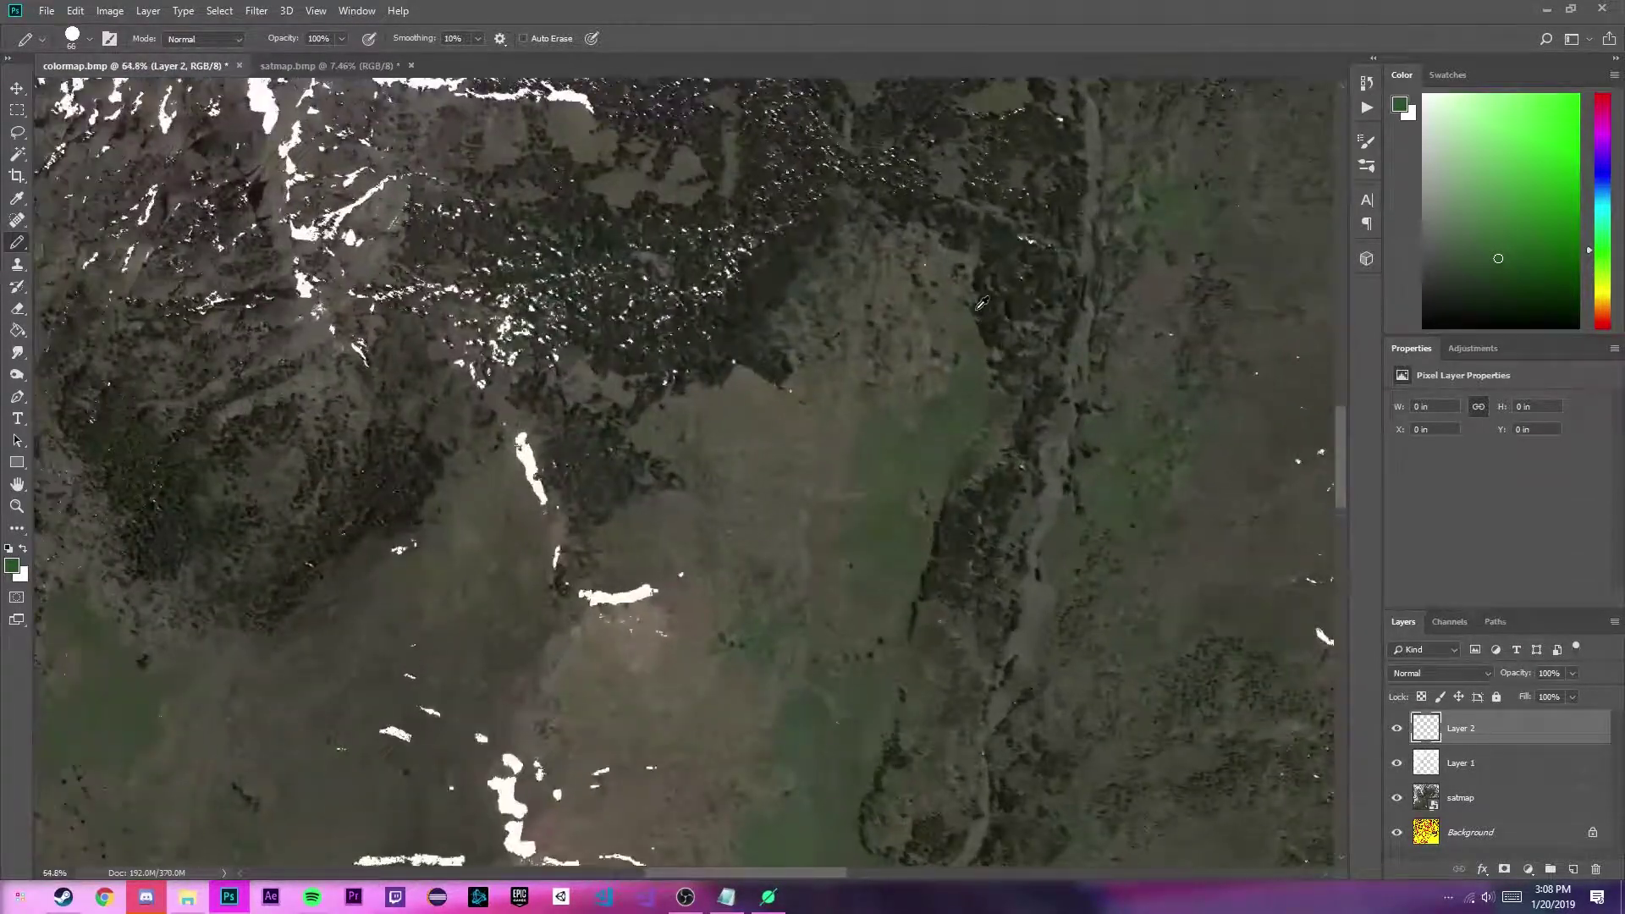
{"action": "key", "text": "bracketright"}
{"action": "key", "text": "bracketright"}
{"action": "key", "text": "bracketright"}
{"action": "key", "text": "bracketright"}
{"action": "key", "text": "bracketright"}
{"action": "key", "text": "bracketright"}
{"action": "key", "text": "bracketright"}
{"action": "key", "text": "bracketright"}
{"action": "key", "text": "bracketright"}
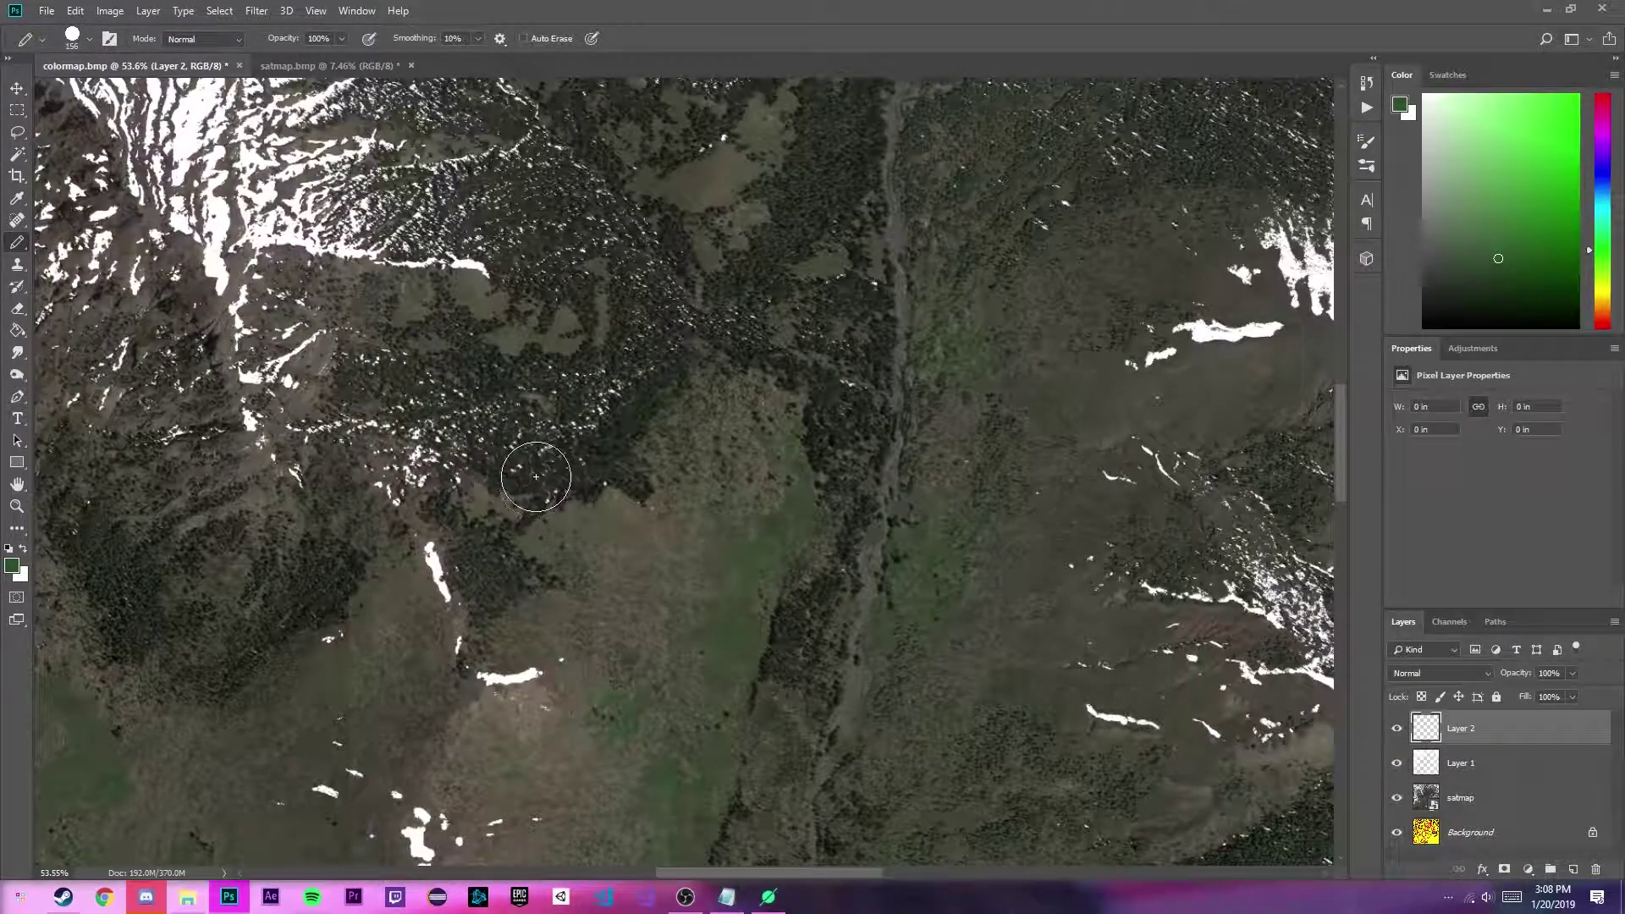
{"action": "key", "text": "bracketleft"}
{"action": "key", "text": "bracketleft"}
{"action": "key", "text": "bracketleft"}
{"action": "key", "text": "bracketleft"}
{"action": "key", "text": "bracketleft"}
{"action": "mouse_move", "coordinate": [535, 473]}
{"action": "left_mouse_down"}
{"action": "mouse_move", "coordinate": [355, 378]}
{"action": "mouse_move", "coordinate": [437, 383]}
{"action": "mouse_move", "coordinate": [476, 346]}
{"action": "mouse_move", "coordinate": [447, 371]}
{"action": "mouse_move", "coordinate": [445, 303]}
{"action": "mouse_move", "coordinate": [519, 371]}
{"action": "mouse_move", "coordinate": [512, 394]}
{"action": "mouse_move", "coordinate": [579, 409]}
{"action": "mouse_move", "coordinate": [539, 398]}
{"action": "mouse_move", "coordinate": [536, 417]}
{"action": "mouse_move", "coordinate": [592, 396]}
{"action": "mouse_move", "coordinate": [563, 383]}
{"action": "mouse_move", "coordinate": [673, 363]}
{"action": "mouse_move", "coordinate": [633, 313]}
{"action": "mouse_move", "coordinate": [637, 345]}
{"action": "mouse_move", "coordinate": [615, 239]}
{"action": "mouse_move", "coordinate": [565, 274]}
{"action": "mouse_move", "coordinate": [584, 310]}
{"action": "mouse_move", "coordinate": [528, 264]}
{"action": "mouse_move", "coordinate": [549, 313]}
{"action": "mouse_move", "coordinate": [514, 265]}
{"action": "mouse_move", "coordinate": [436, 227]}
{"action": "mouse_move", "coordinate": [434, 186]}
{"action": "mouse_move", "coordinate": [506, 168]}
{"action": "left_mouse_up"}
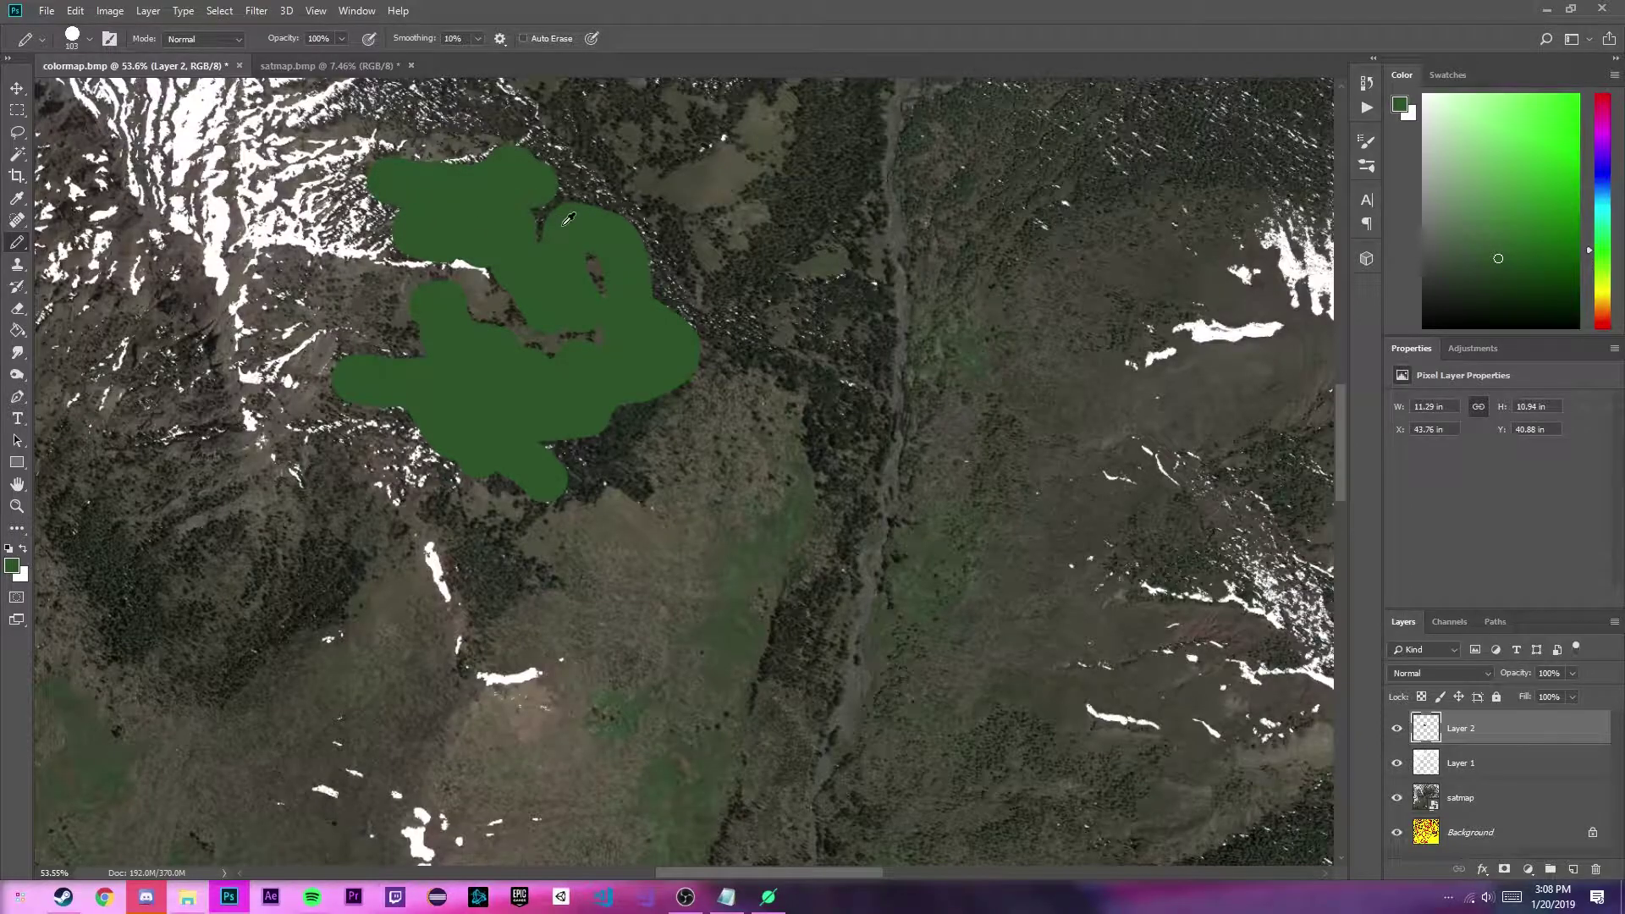
Undo the green forest painting and reduce the Pencil tip to 70 px.
{"action": "scroll", "coordinate": [581, 326], "scroll_direction": "up", "scroll_amount": 4}
{"action": "key", "text": "ctrl+z"}
{"action": "scroll", "coordinate": [606, 566], "scroll_direction": "down", "scroll_amount": 2}
{"action": "left_click_drag", "start_coordinate": [632, 562], "coordinate": [604, 562]}
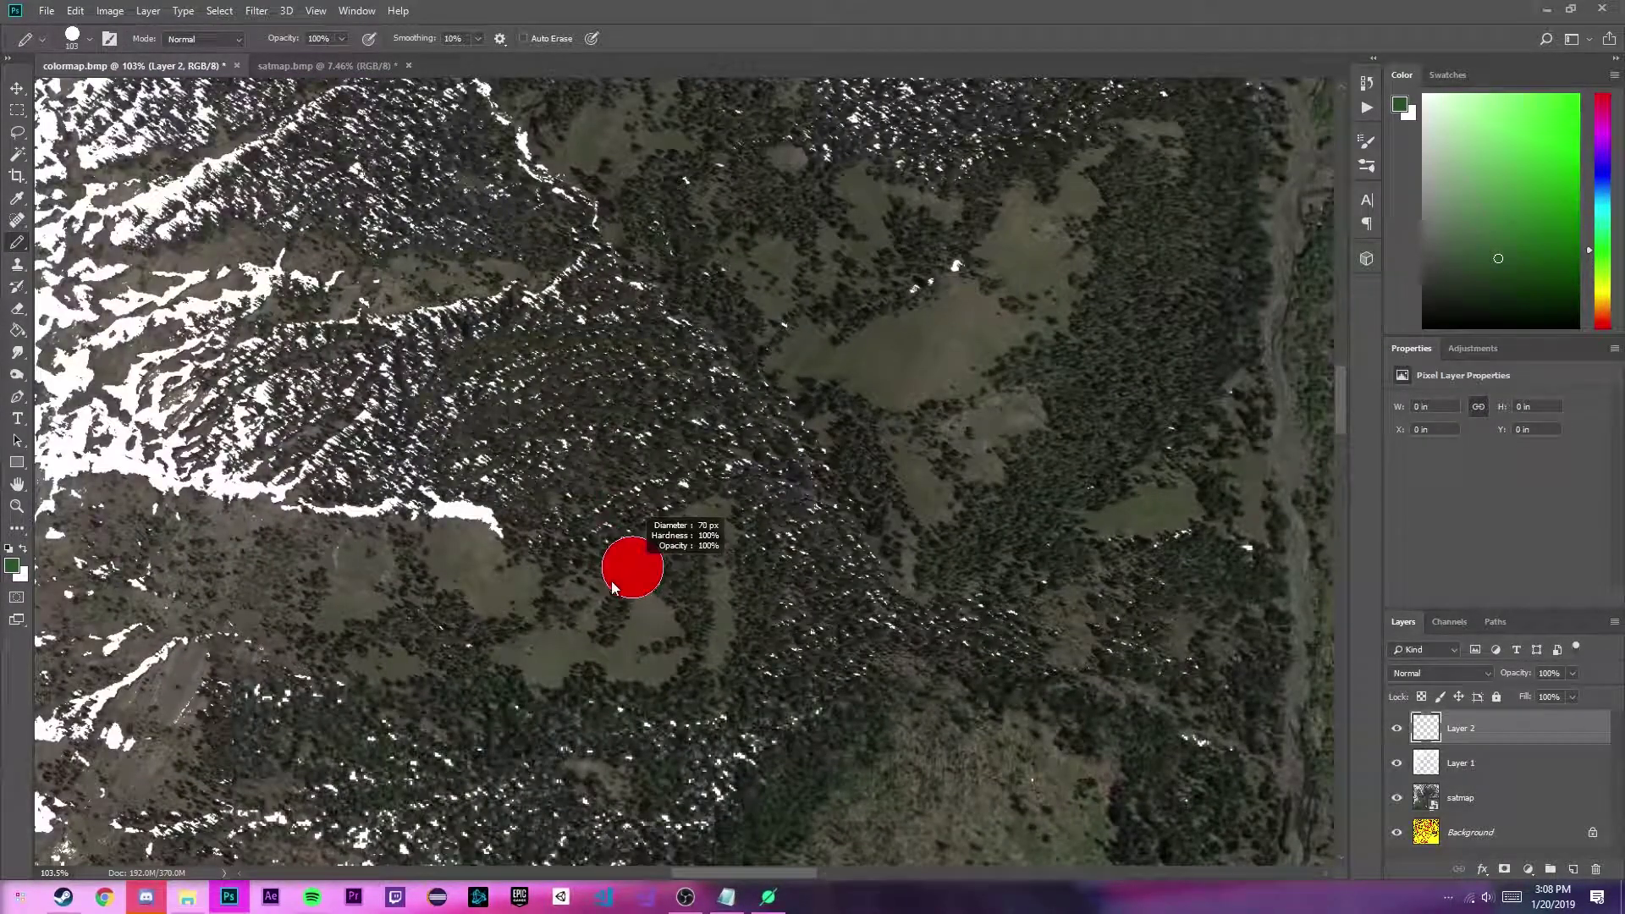
Select the dark forest tones with Color Range, sampling a tree color at a fuzziness of 26.
{"action": "left_click", "coordinate": [218, 10]}
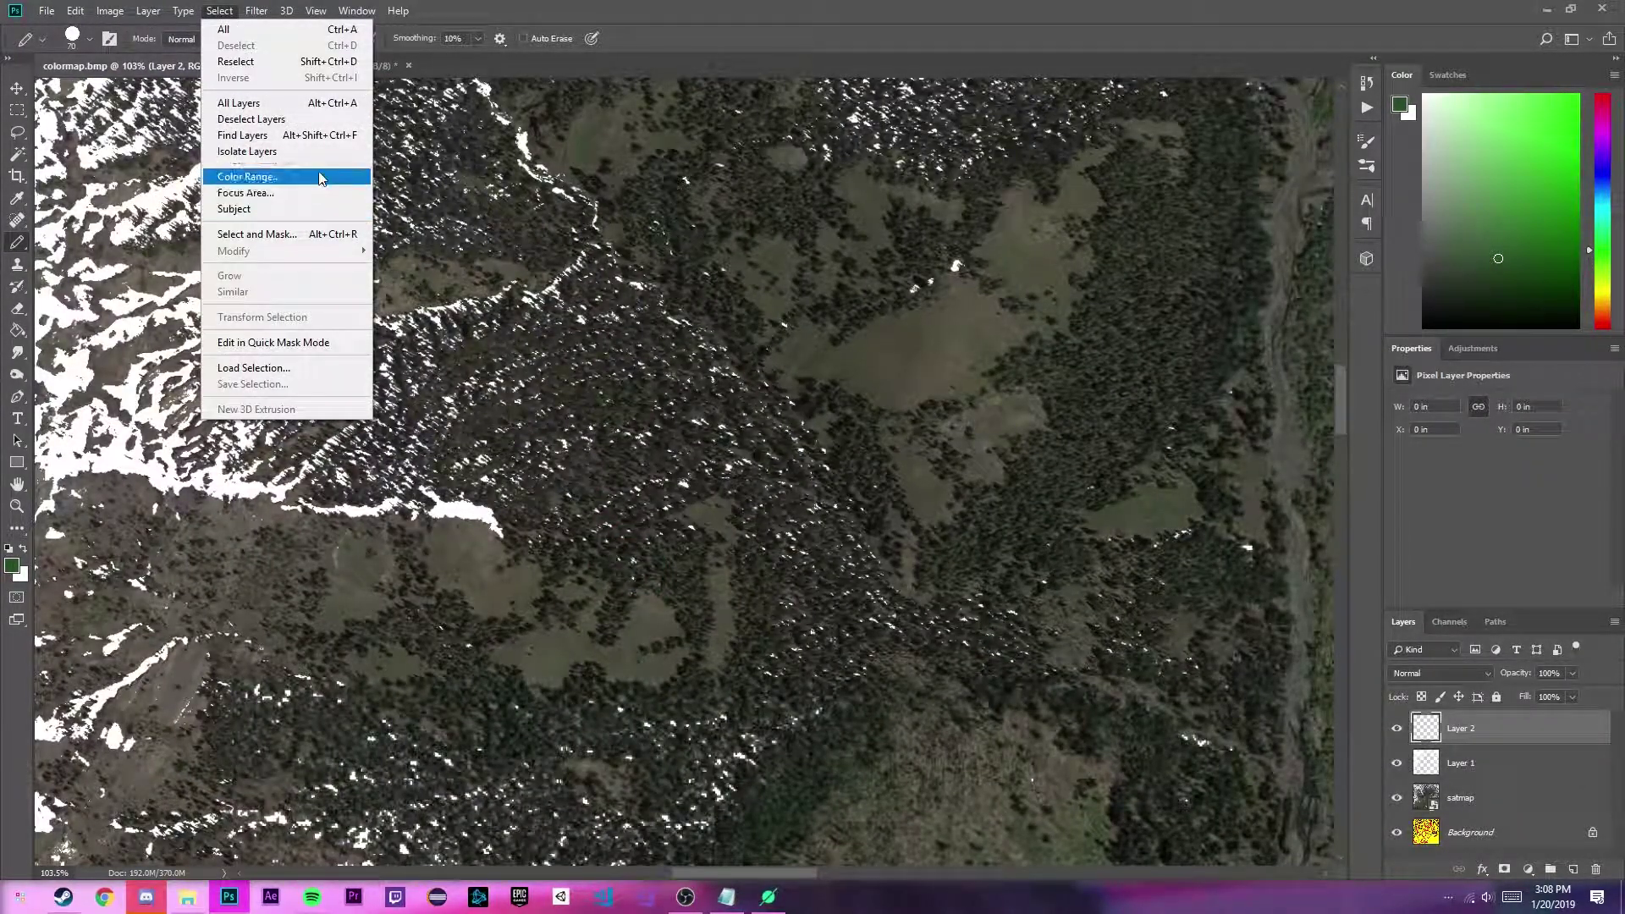
{"action": "left_click", "coordinate": [245, 176]}
{"action": "scroll", "coordinate": [631, 561], "scroll_direction": "up", "scroll_amount": 4}
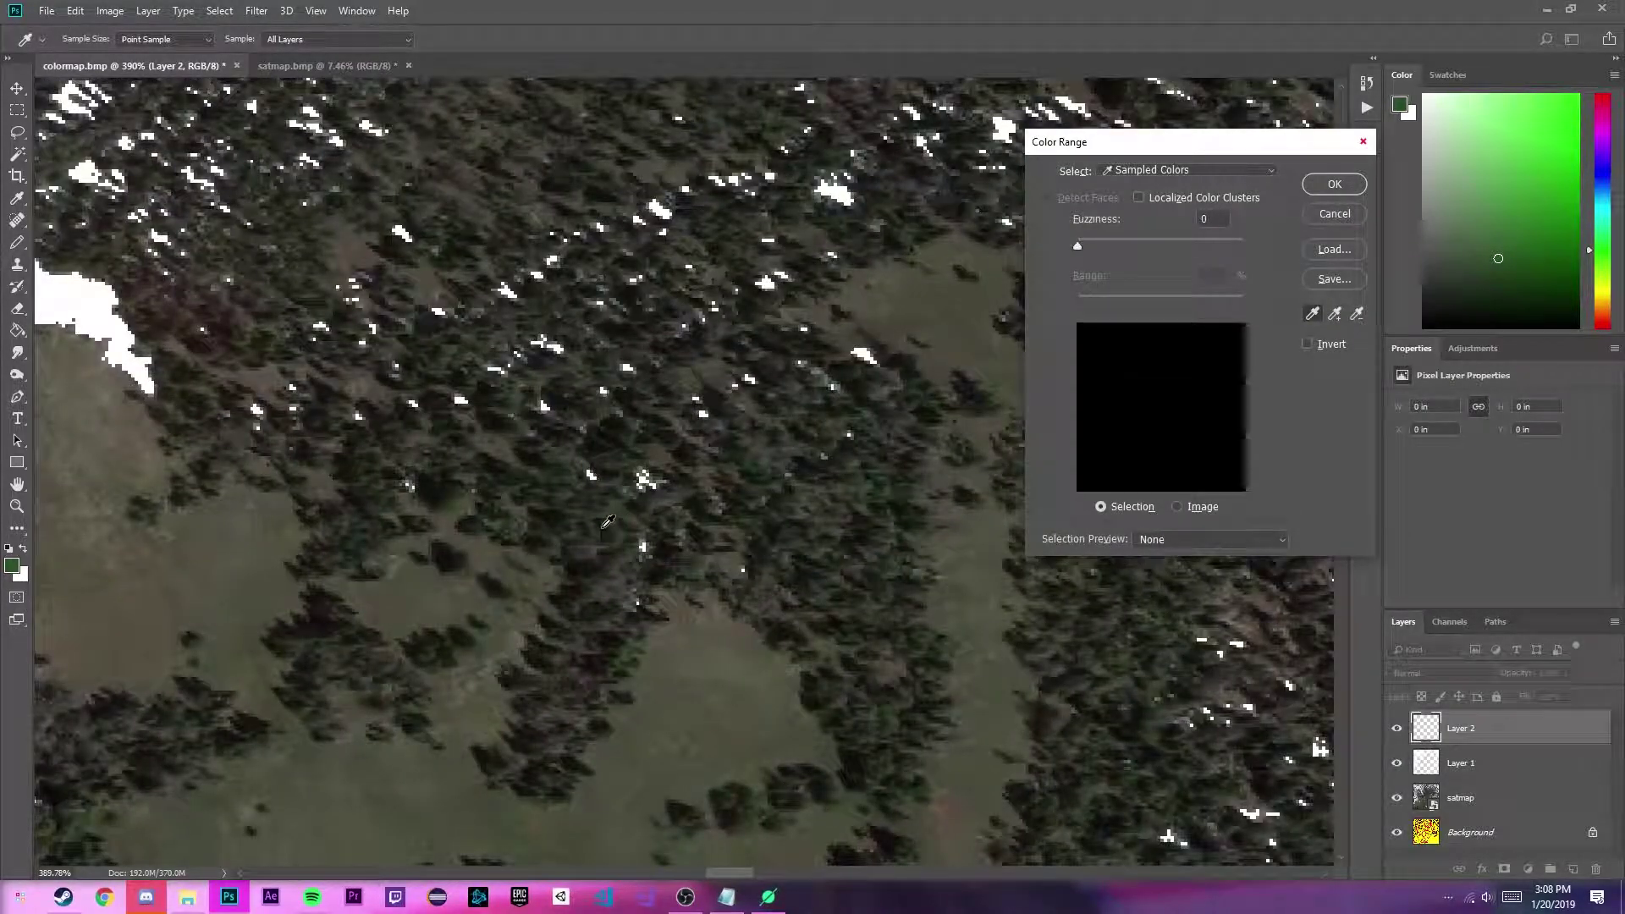
{"action": "left_click", "coordinate": [617, 505]}
{"action": "left_click_drag", "start_coordinate": [1076, 247], "coordinate": [1099, 245]}
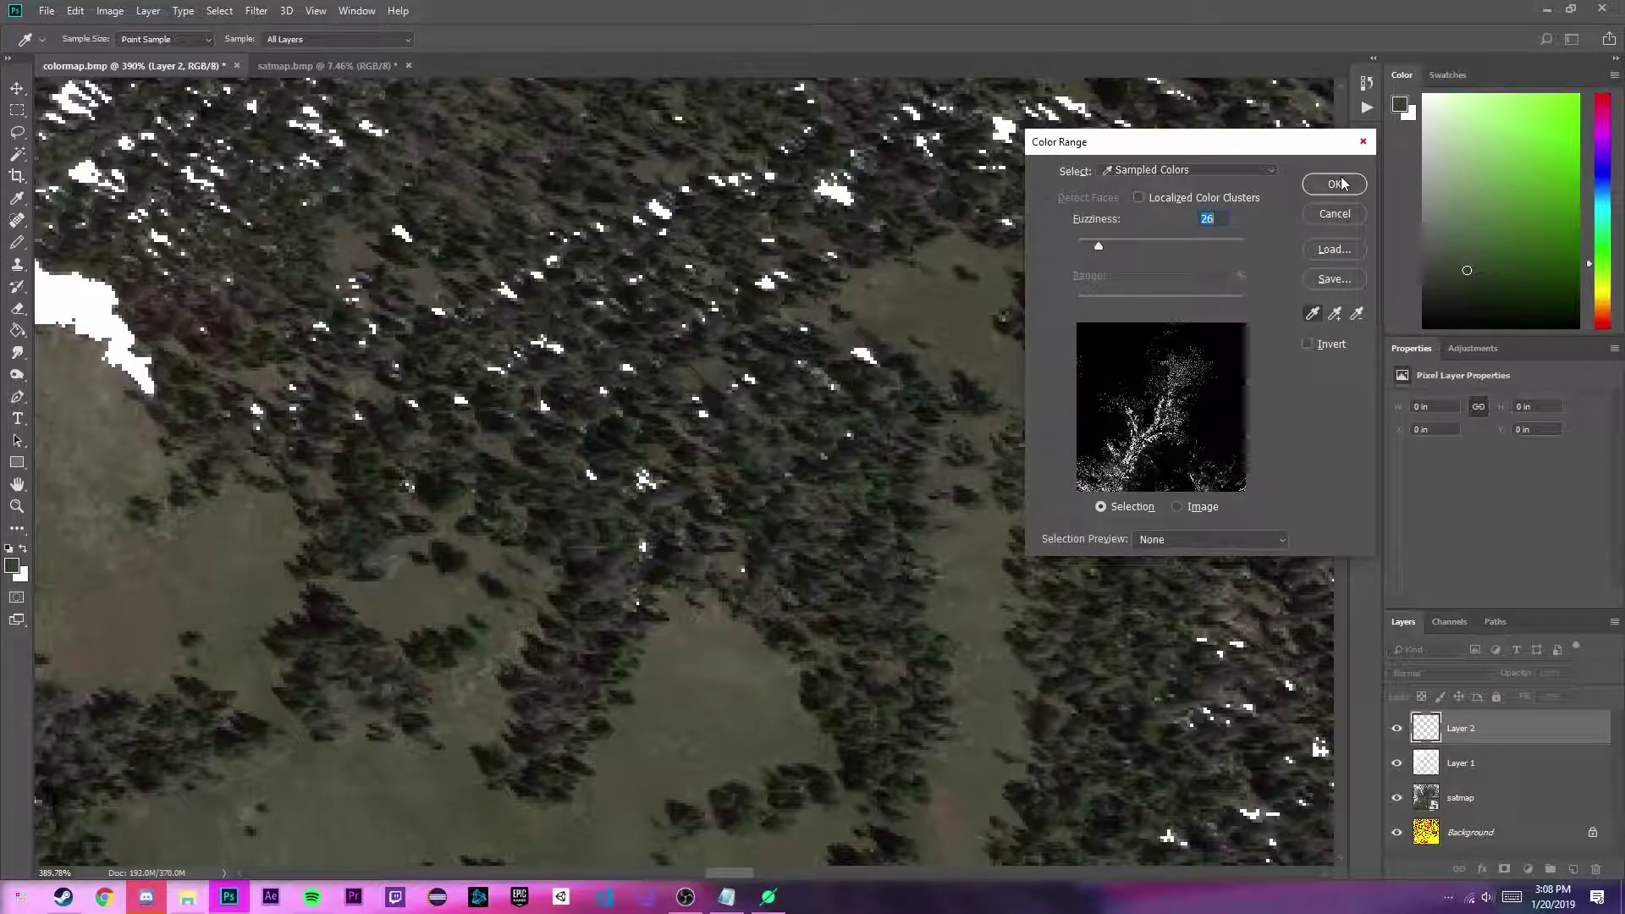
{"action": "left_click", "coordinate": [1335, 183]}
Inspect the forest selection and redo it with Color Range at a fuzziness of 43.
{"action": "scroll", "coordinate": [684, 474], "scroll_direction": "down", "scroll_amount": 5}
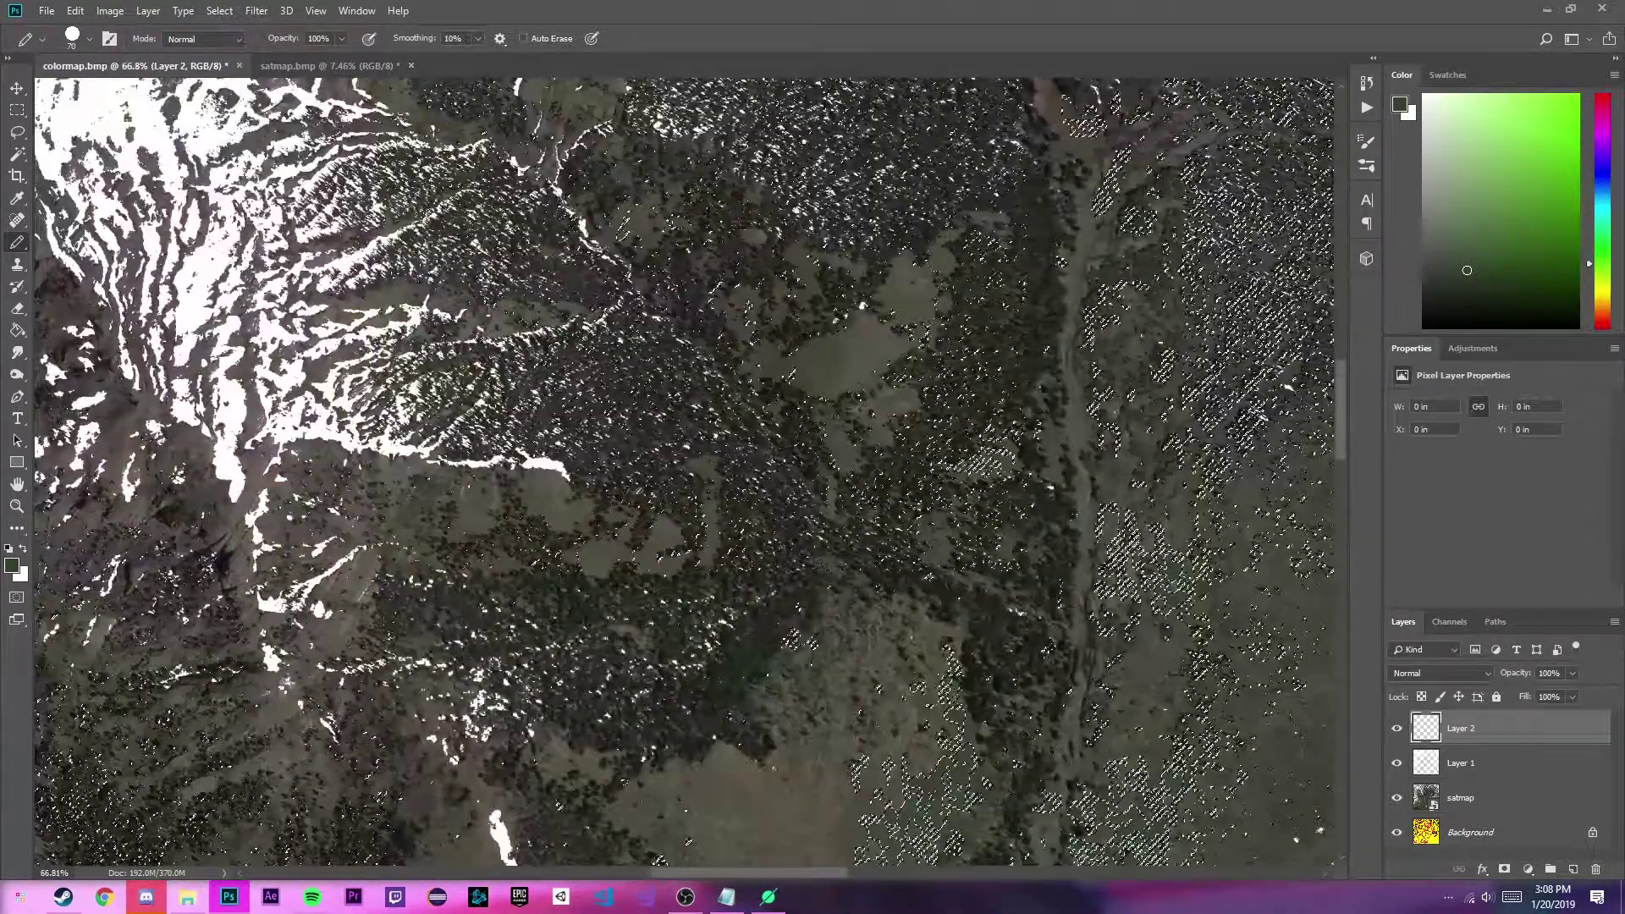
{"action": "scroll", "coordinate": [673, 483], "scroll_direction": "down", "scroll_amount": 4}
{"action": "scroll", "coordinate": [1067, 388], "scroll_direction": "up", "scroll_amount": 5}
{"action": "scroll", "coordinate": [685, 650], "scroll_direction": "up", "scroll_amount": 8}
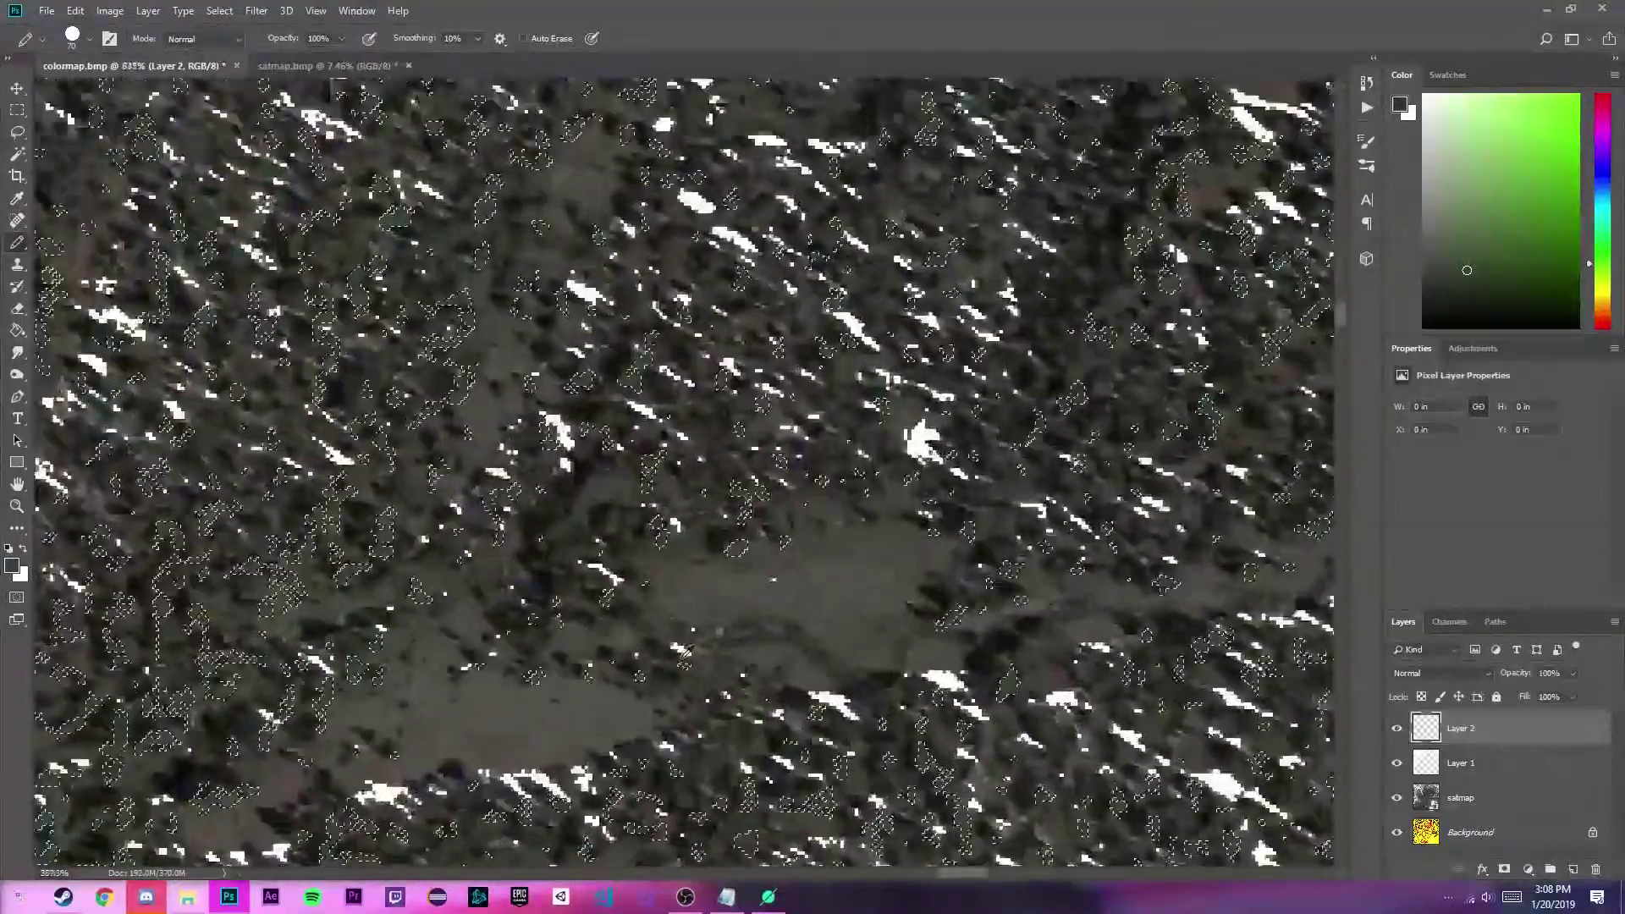
{"action": "scroll", "coordinate": [686, 650], "scroll_direction": "up", "scroll_amount": 1}
{"action": "left_click", "coordinate": [219, 11]}
{"action": "left_click", "coordinate": [246, 172]}
{"action": "left_click_drag", "start_coordinate": [1098, 245], "coordinate": [1114, 246]}
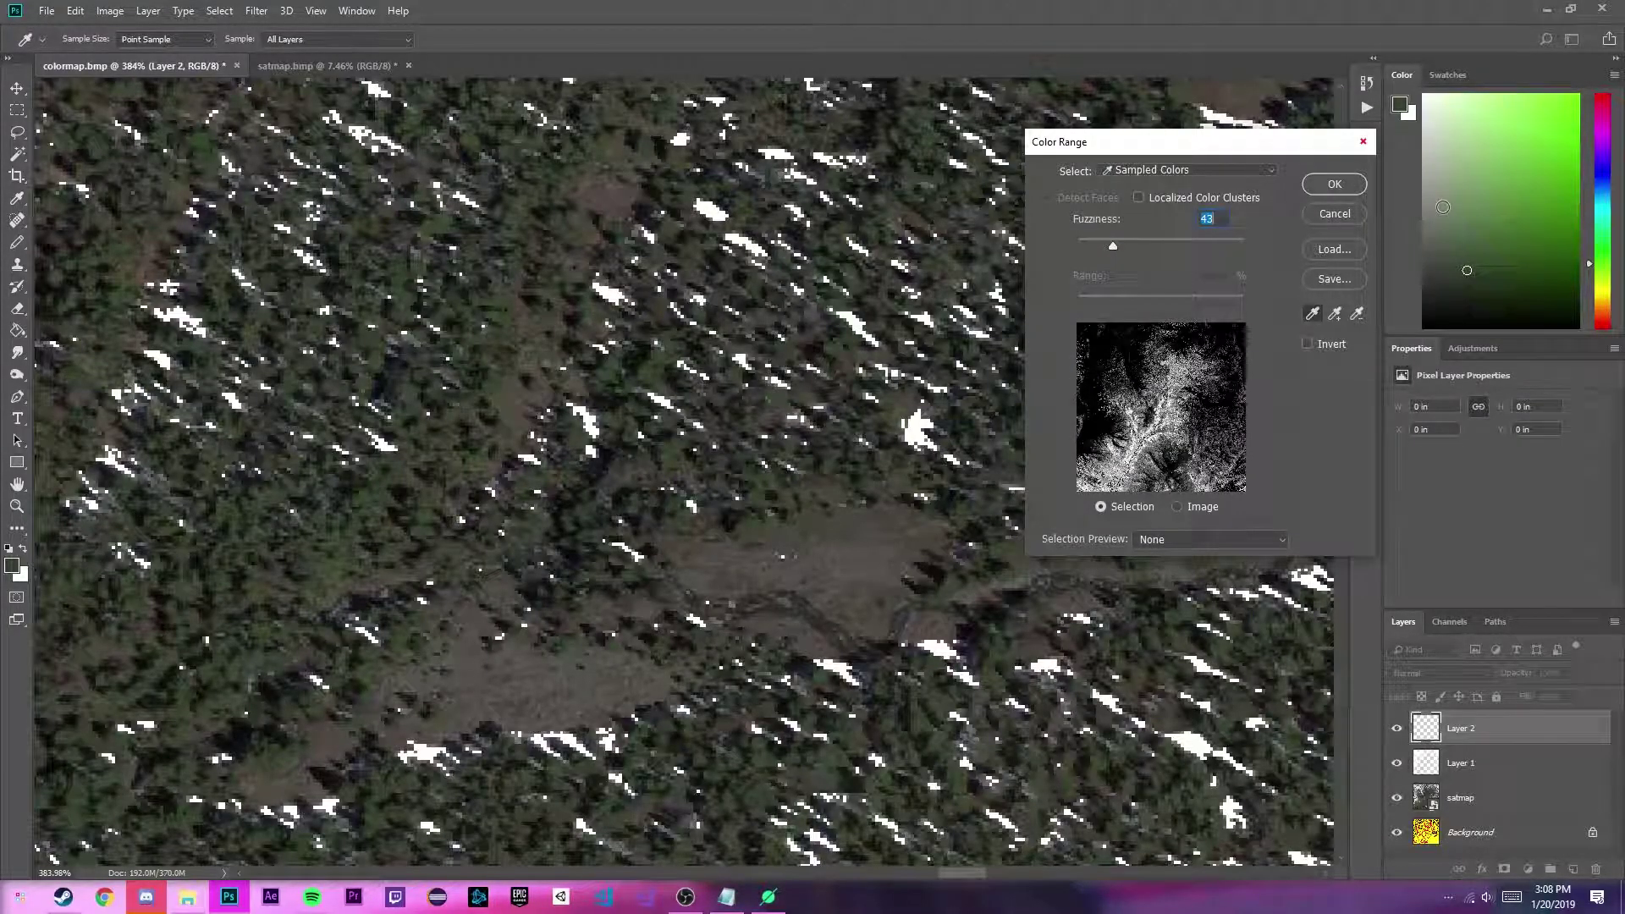
{"action": "left_click", "coordinate": [1334, 183]}
Fill the forest selection on Layer 2 with a color in Normal mode at 100% opacity and inspect the result.
{"action": "key", "text": "b"}
{"action": "scroll", "coordinate": [745, 508], "scroll_direction": "down", "scroll_amount": 5}
{"action": "scroll", "coordinate": [744, 508], "scroll_direction": "down", "scroll_amount": 8}
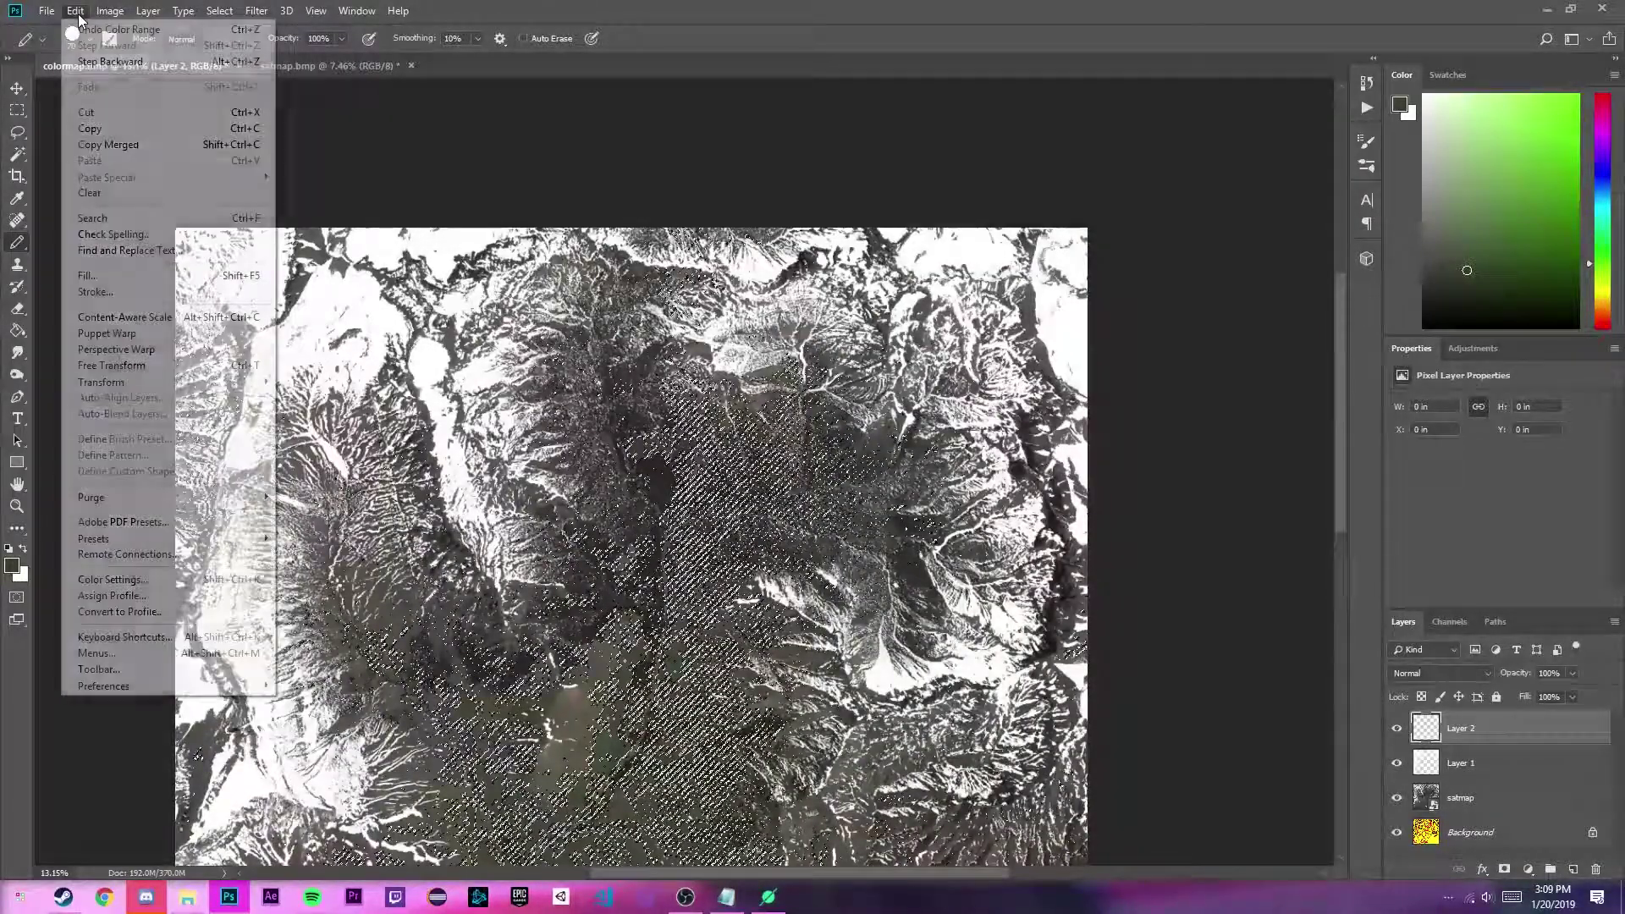
{"action": "left_click", "coordinate": [116, 276]}
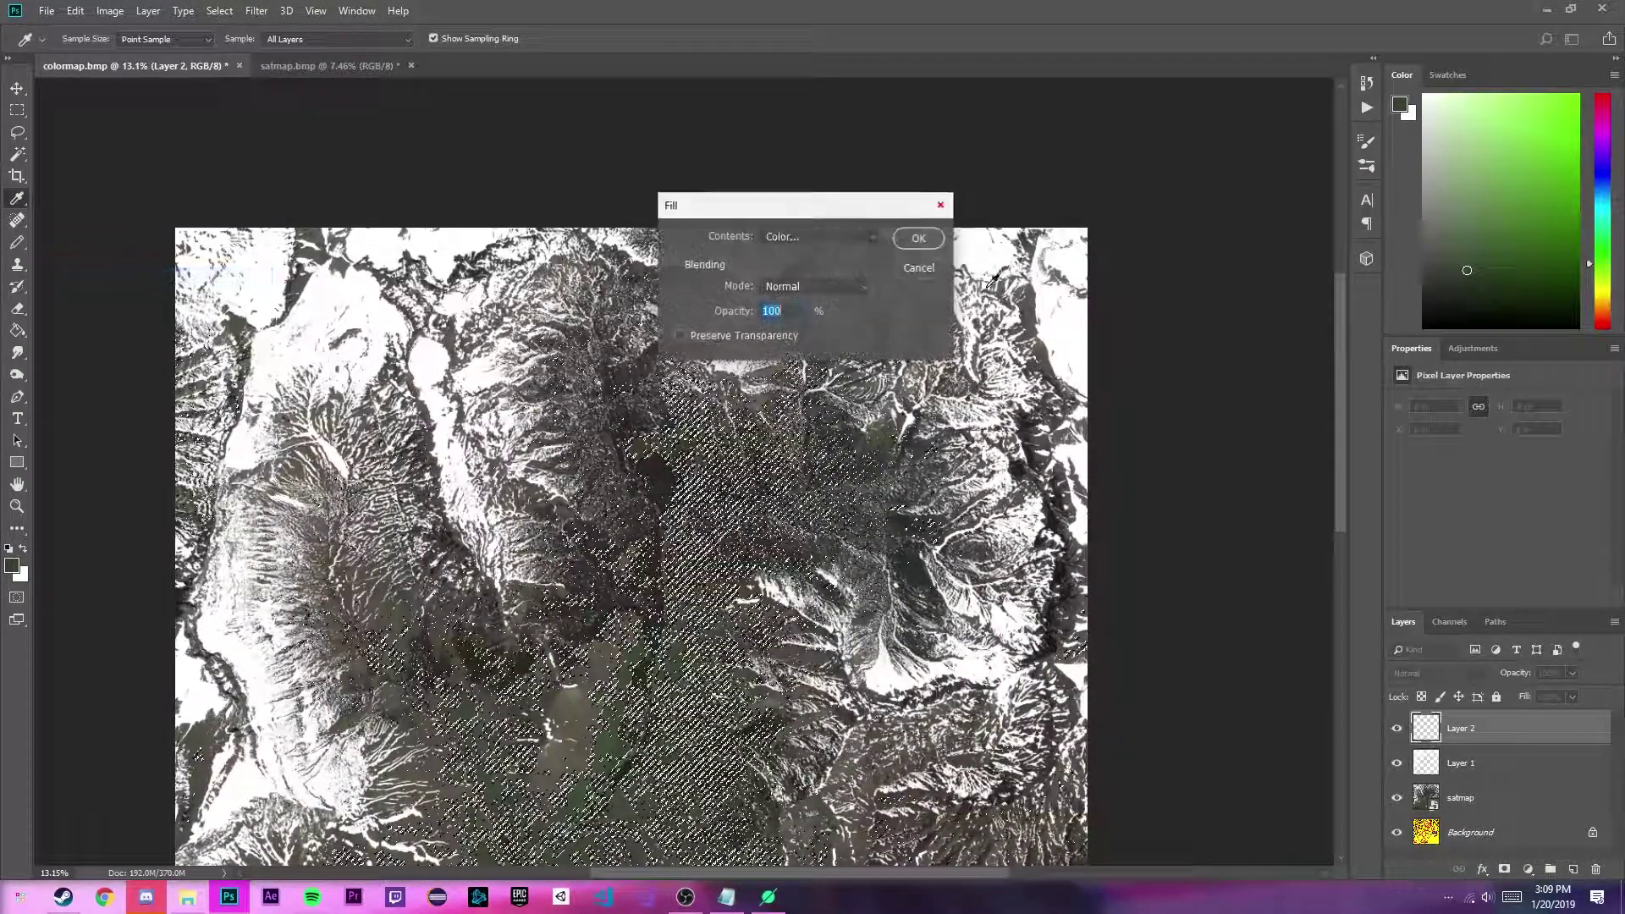
{"action": "left_click", "coordinate": [919, 240]}
{"action": "scroll", "coordinate": [561, 740], "scroll_direction": "up", "scroll_amount": 10}
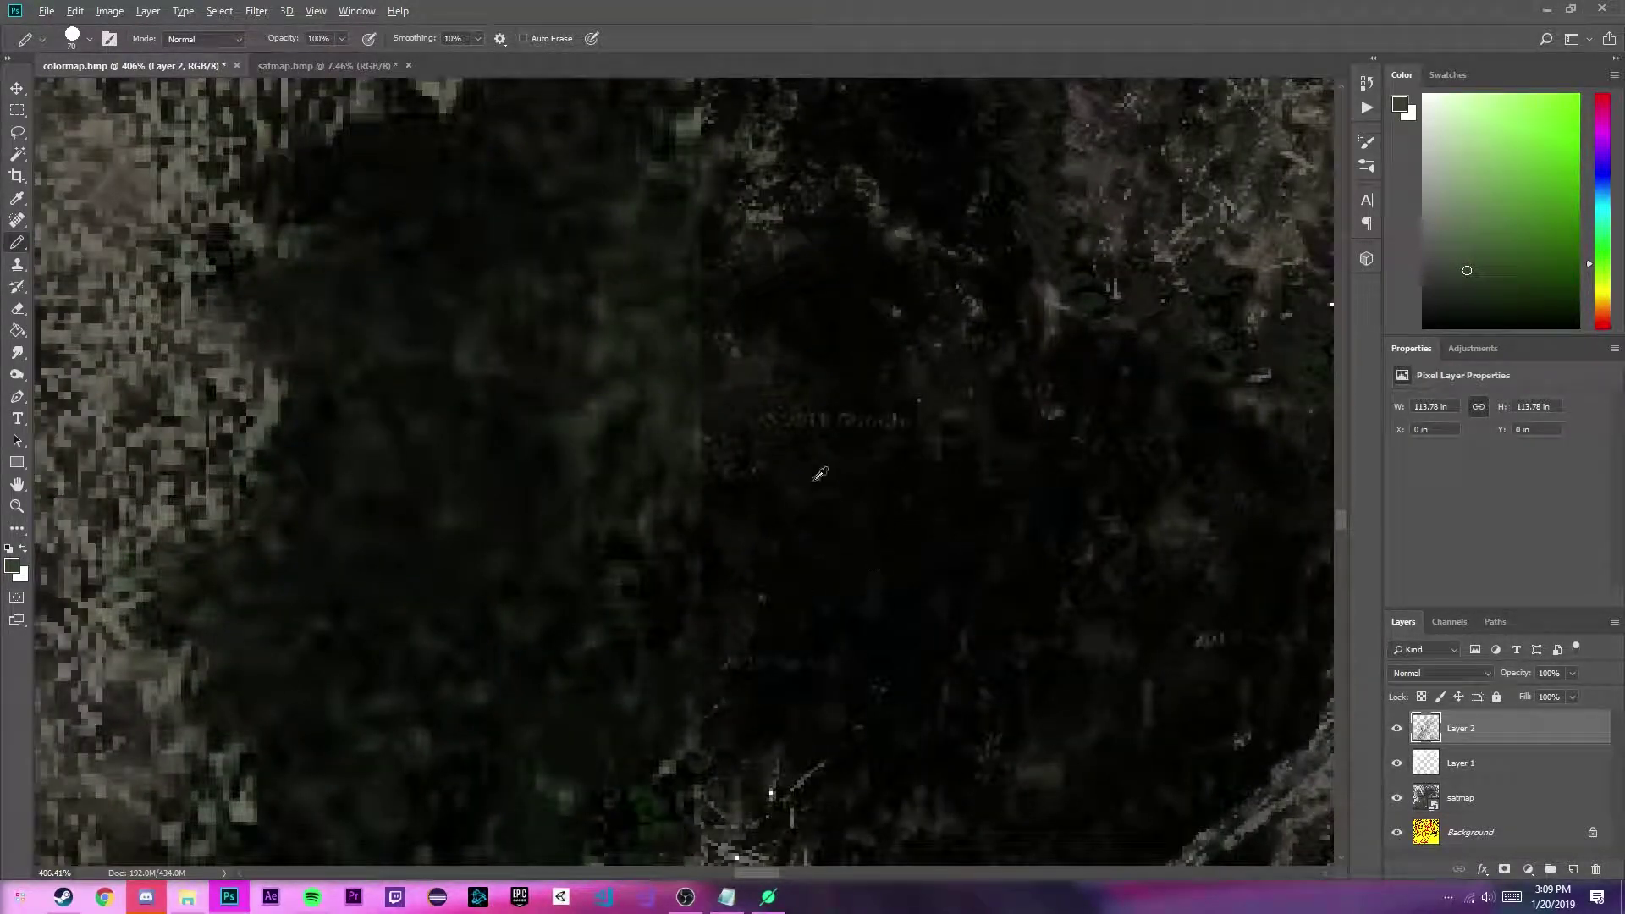
{"action": "scroll", "coordinate": [820, 474], "scroll_direction": "down", "scroll_amount": 5}
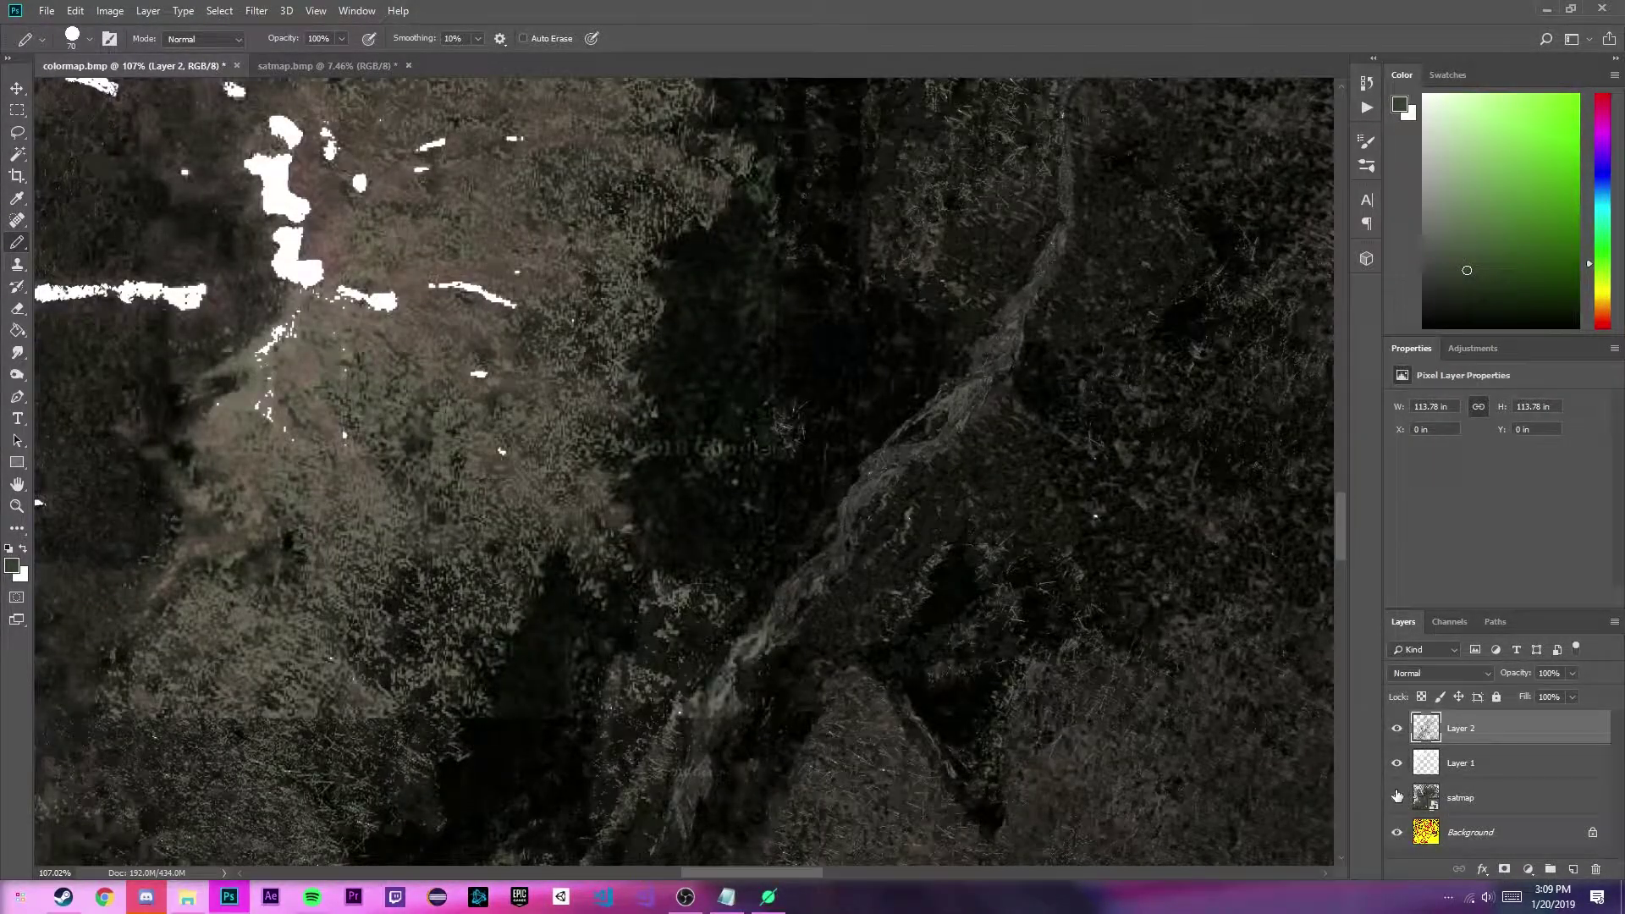
Clear the color-range forest fill from Layer 2 while the satmap layer is hidden, and show satmap again.
{"action": "left_click", "coordinate": [1397, 795]}
{"action": "scroll", "coordinate": [1168, 576], "scroll_direction": "down", "scroll_amount": 3}
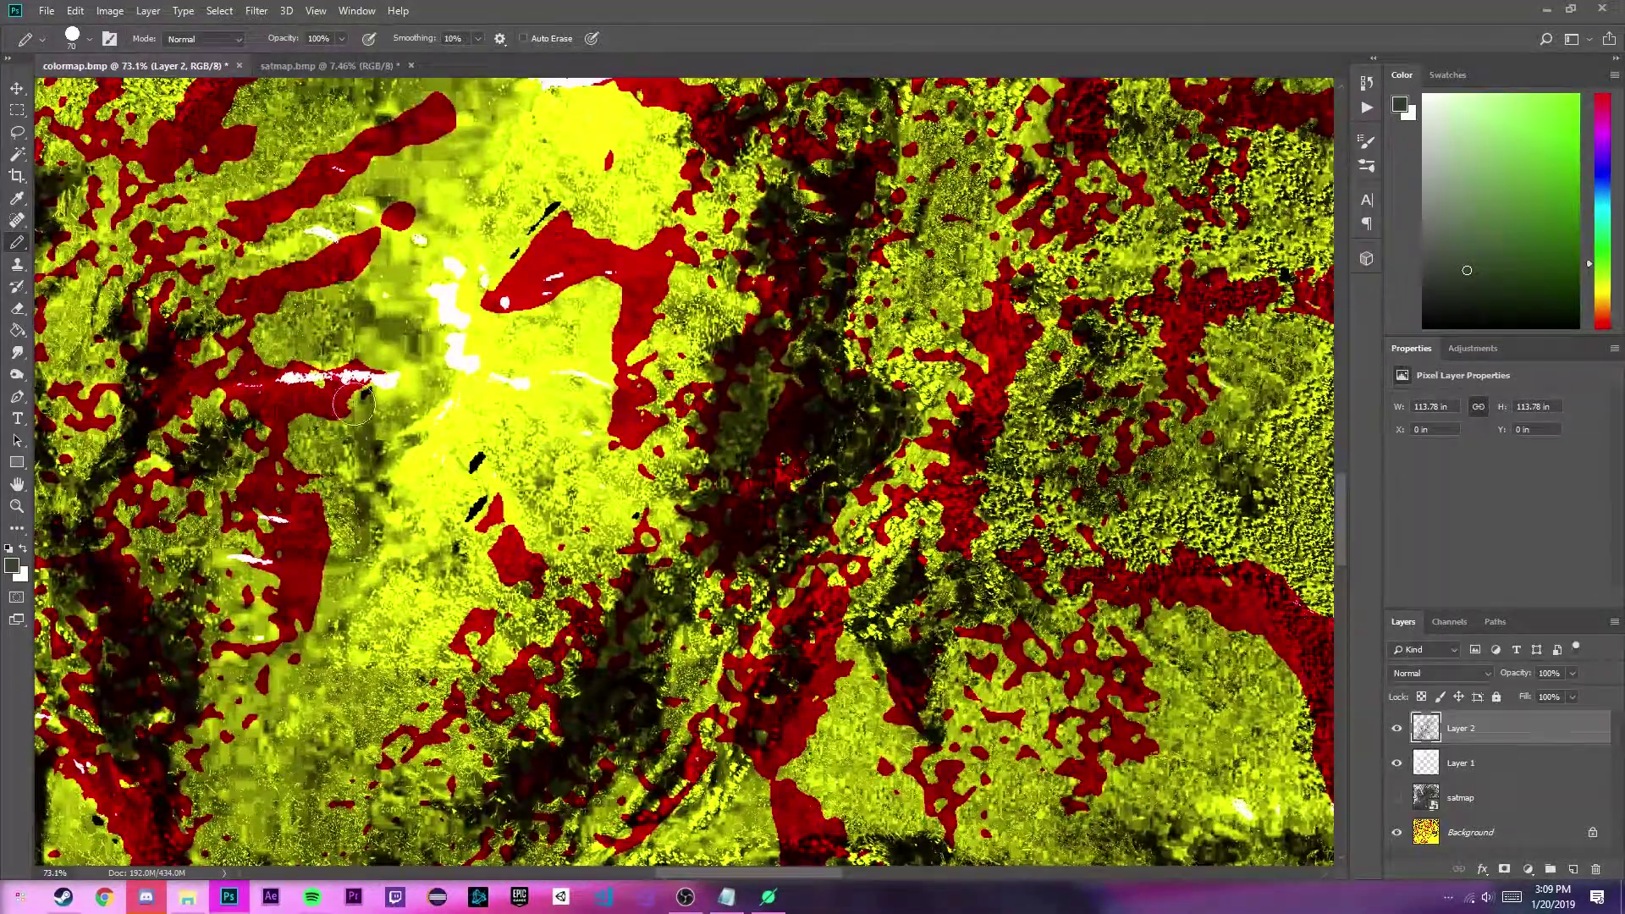
{"action": "scroll", "coordinate": [693, 491], "scroll_direction": "up", "scroll_amount": 6}
{"action": "key", "text": "Delete"}
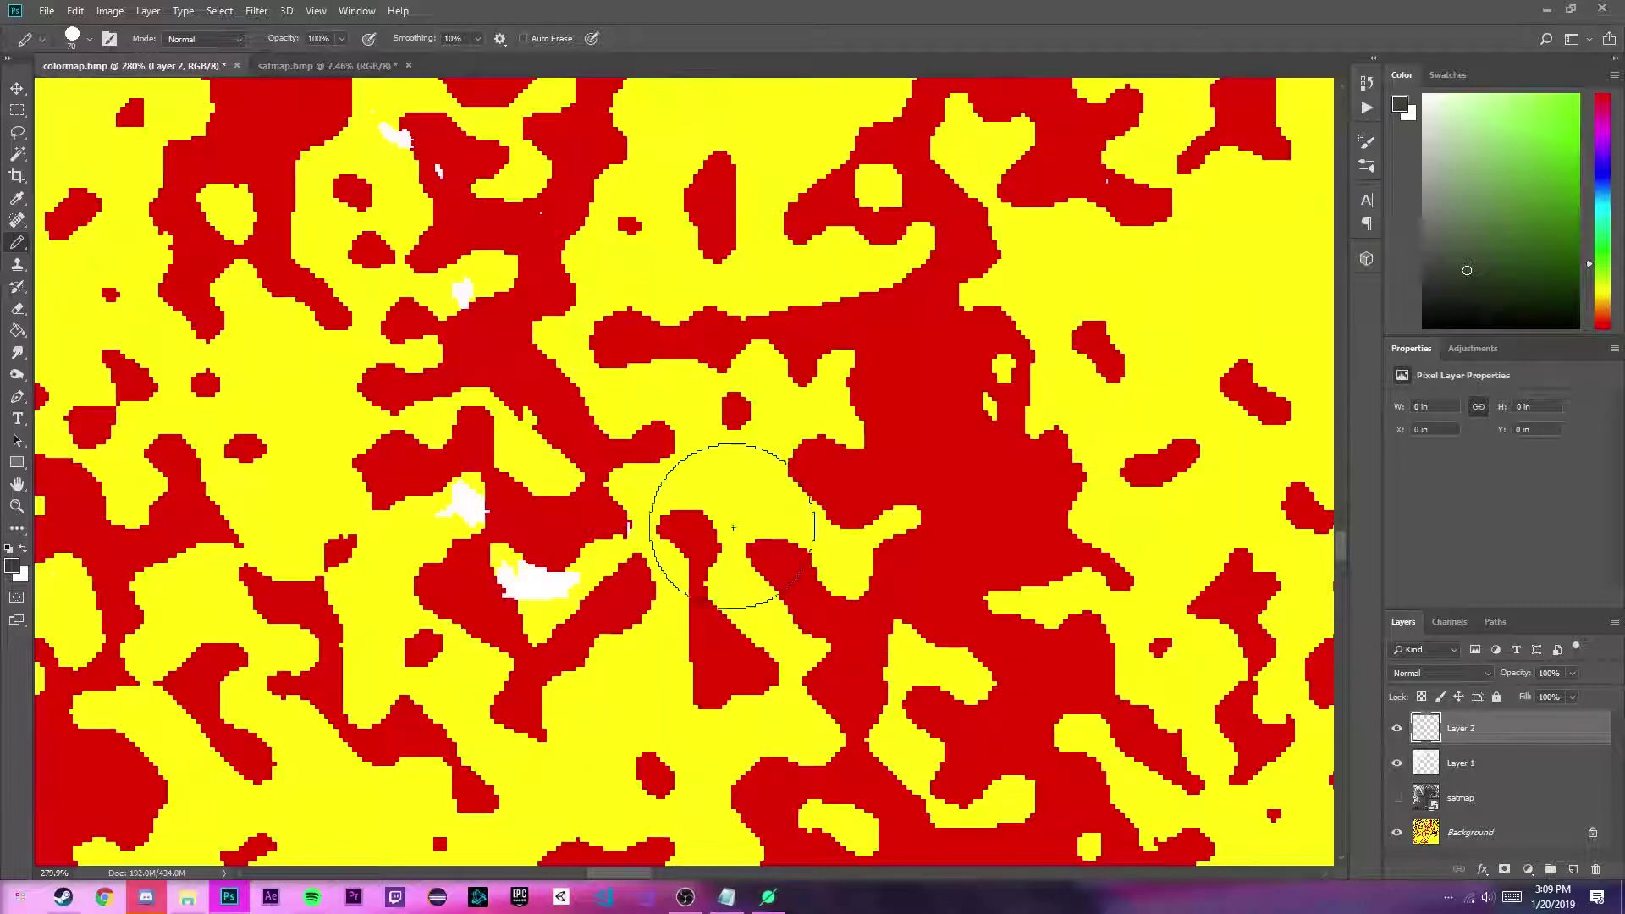
{"action": "scroll", "coordinate": [732, 524], "scroll_direction": "down", "scroll_amount": 9}
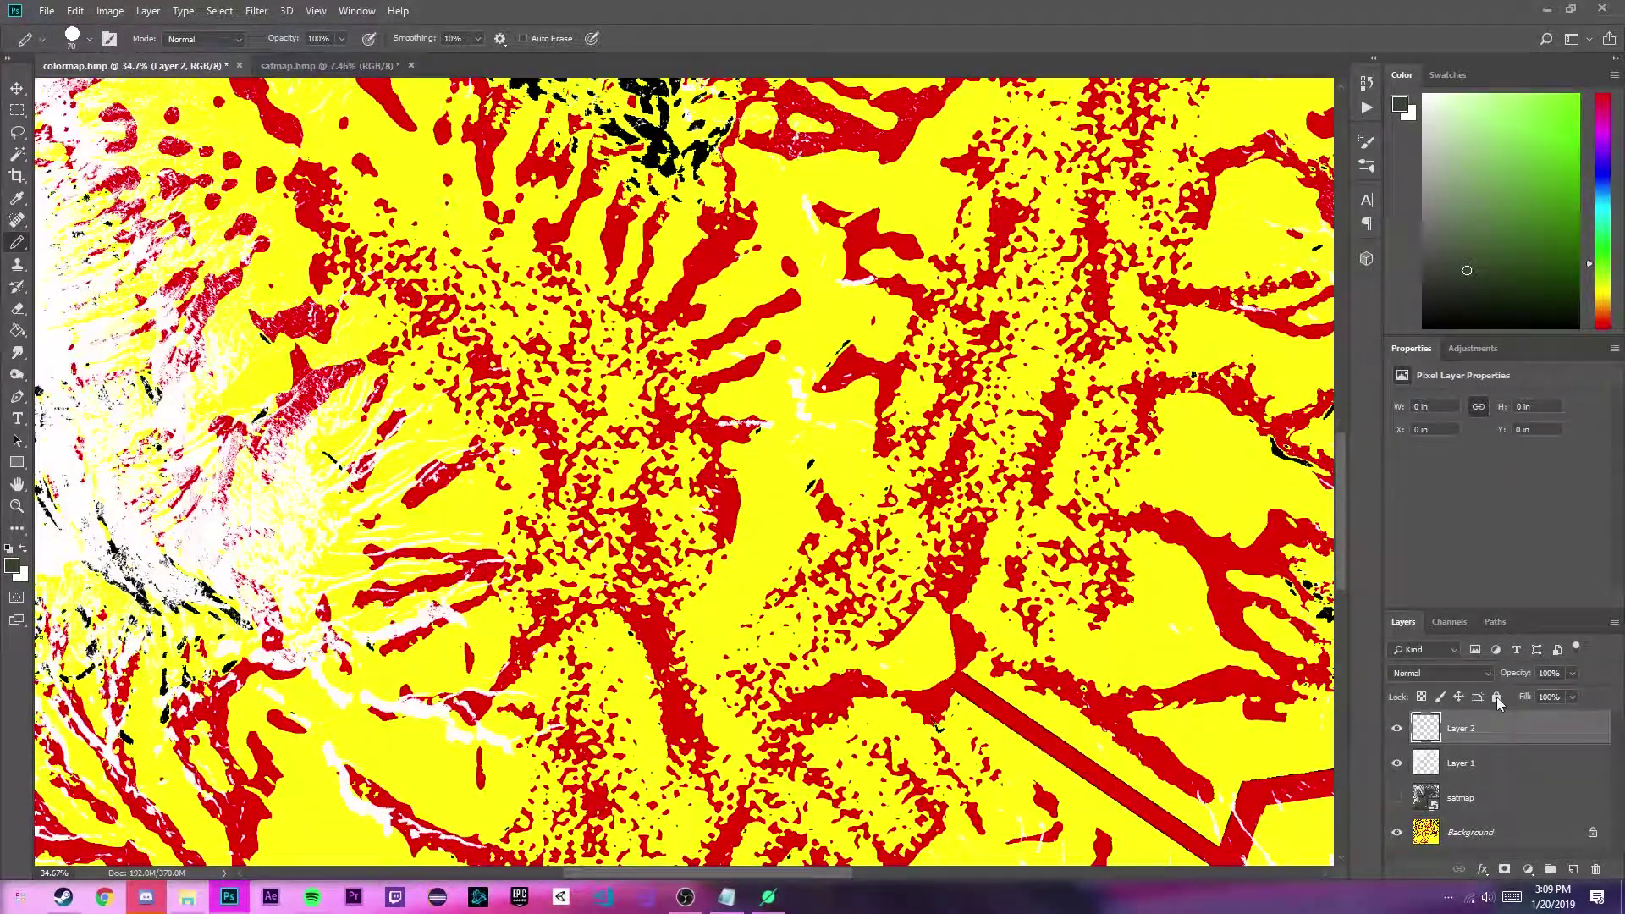
{"action": "left_click", "coordinate": [1398, 797]}
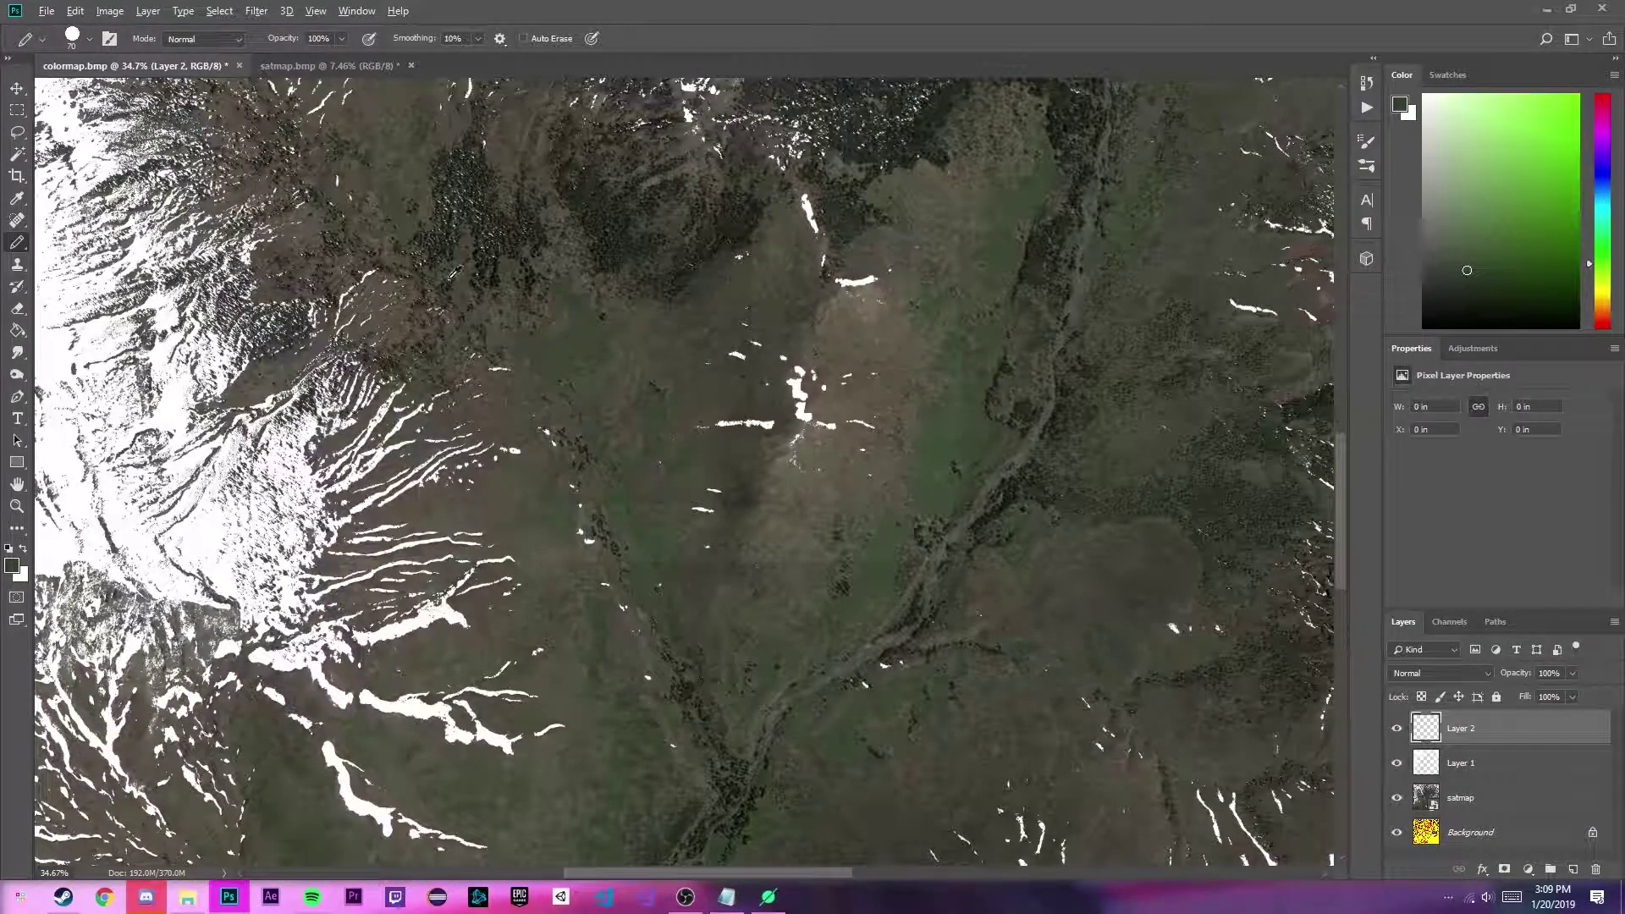
Outline the dense dark forest patch with the Lasso at 0 px feather, fill it dark green with the Pencil on Layer 2, and deselect.
{"action": "scroll", "coordinate": [455, 273], "scroll_direction": "up", "scroll_amount": 5}
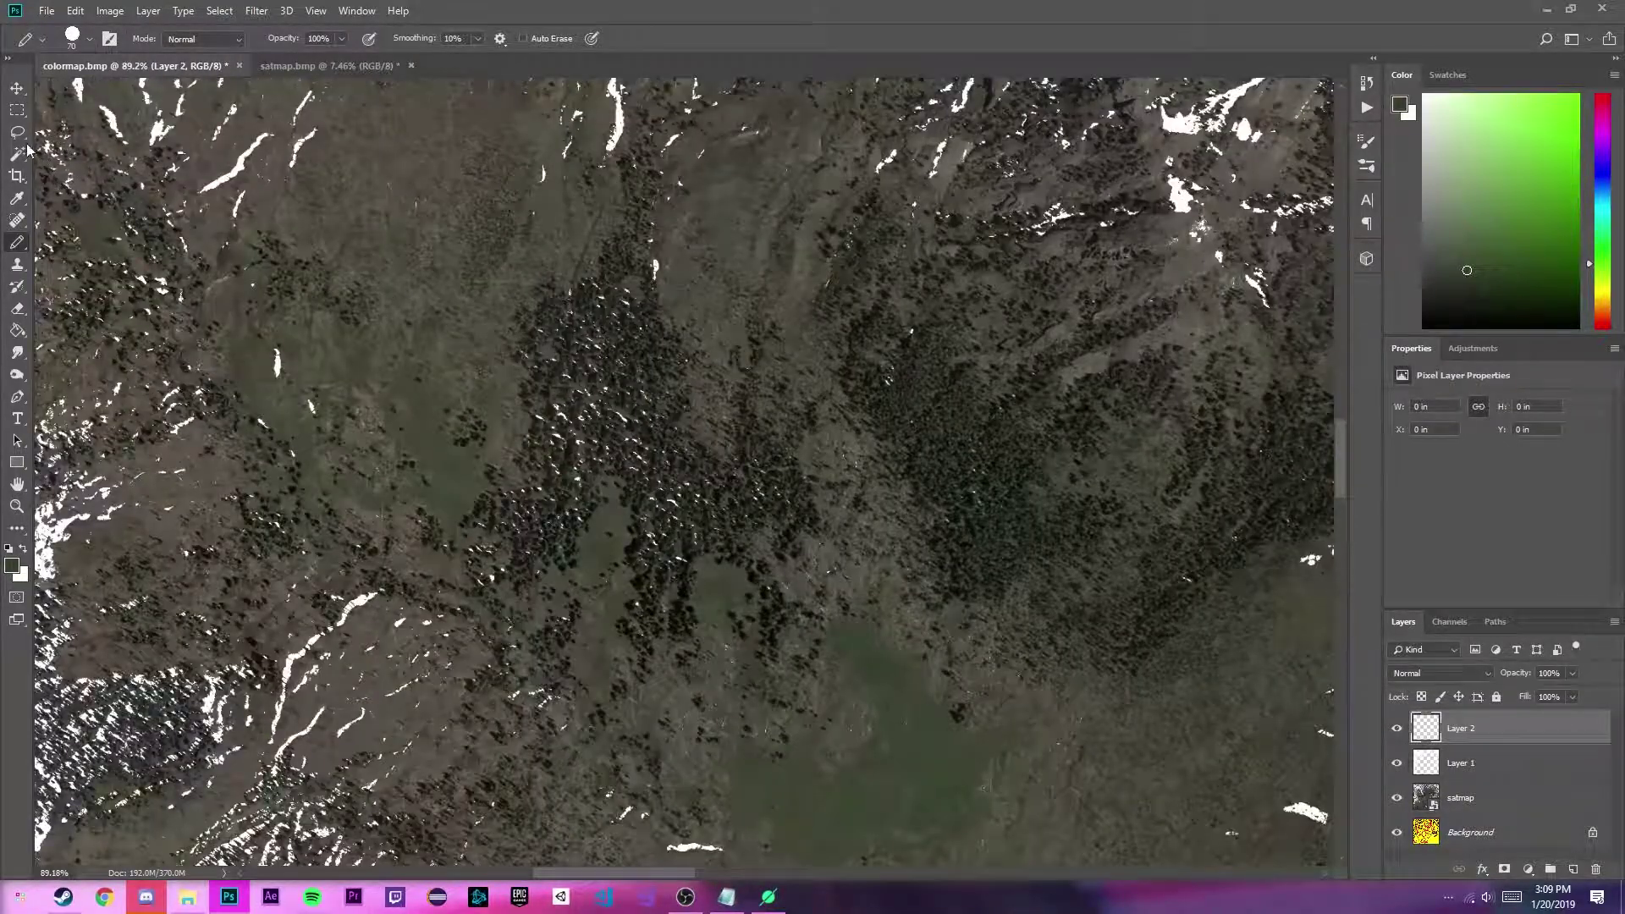
{"action": "key", "text": "ctrl+z"}
{"action": "left_click", "coordinate": [19, 132]}
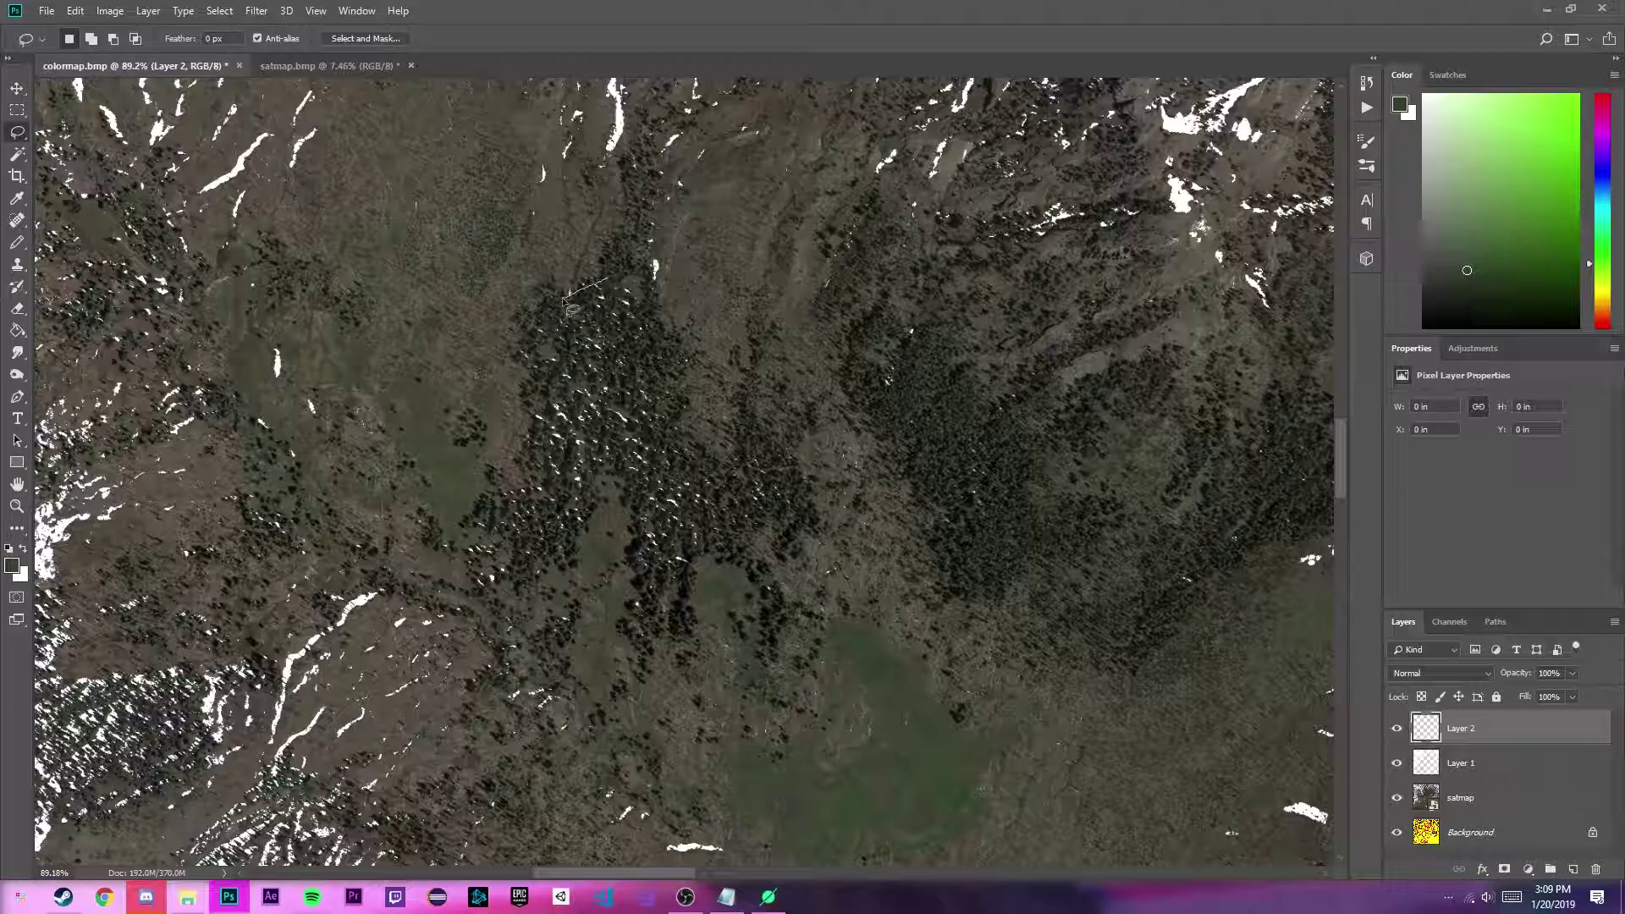
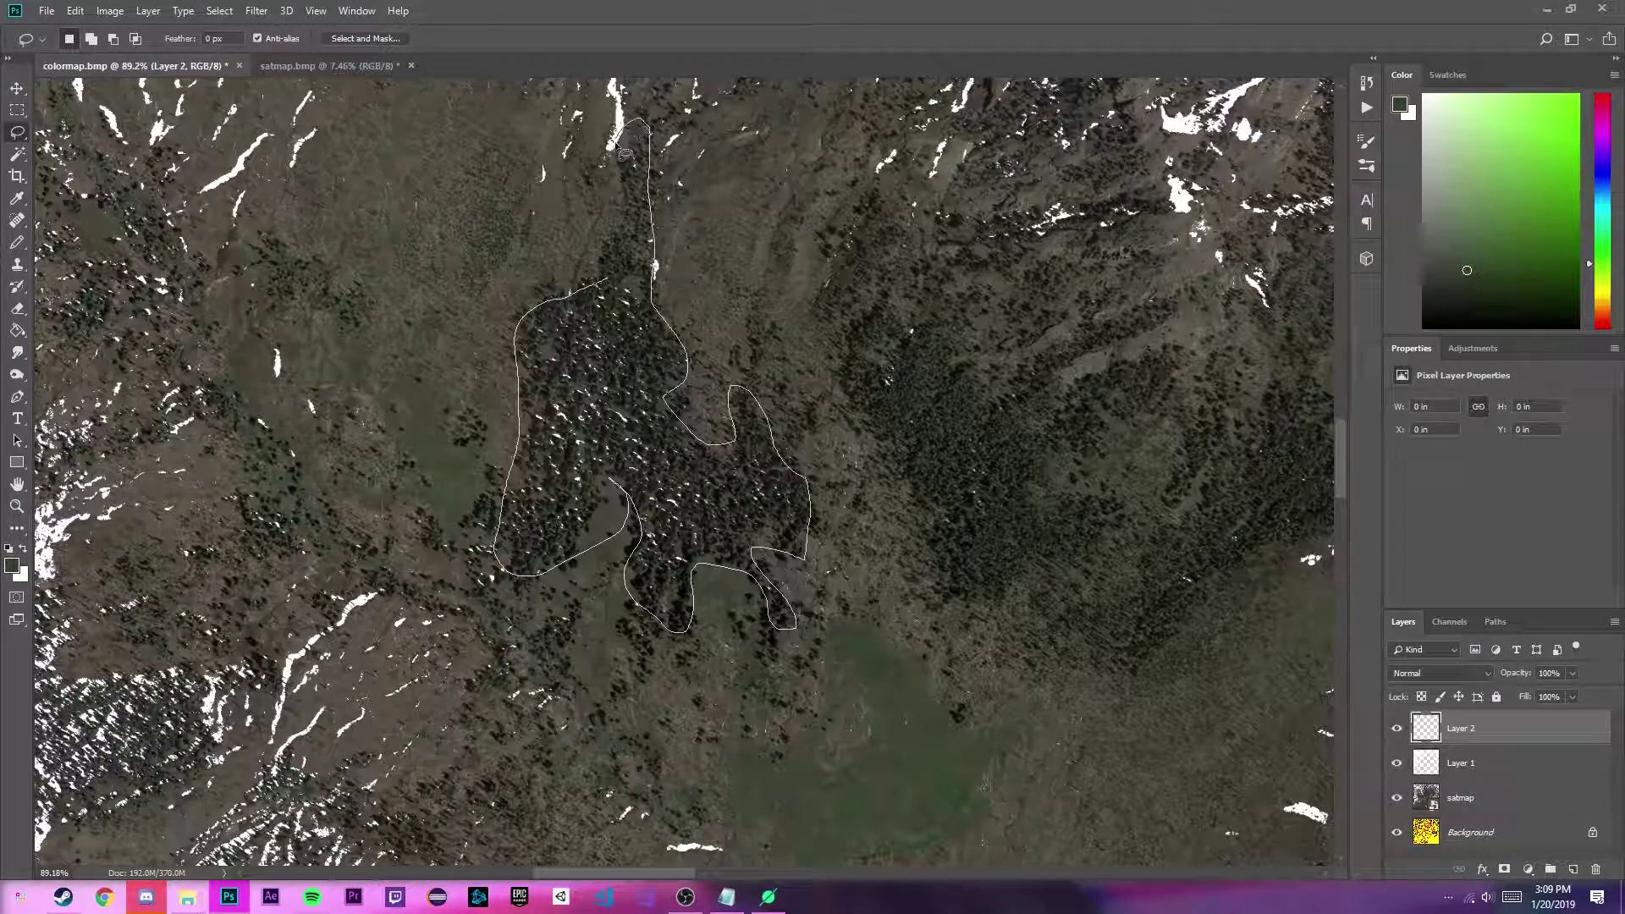
{"action": "left_click_drag", "start_coordinate": [611, 265], "coordinate": [610, 263]}
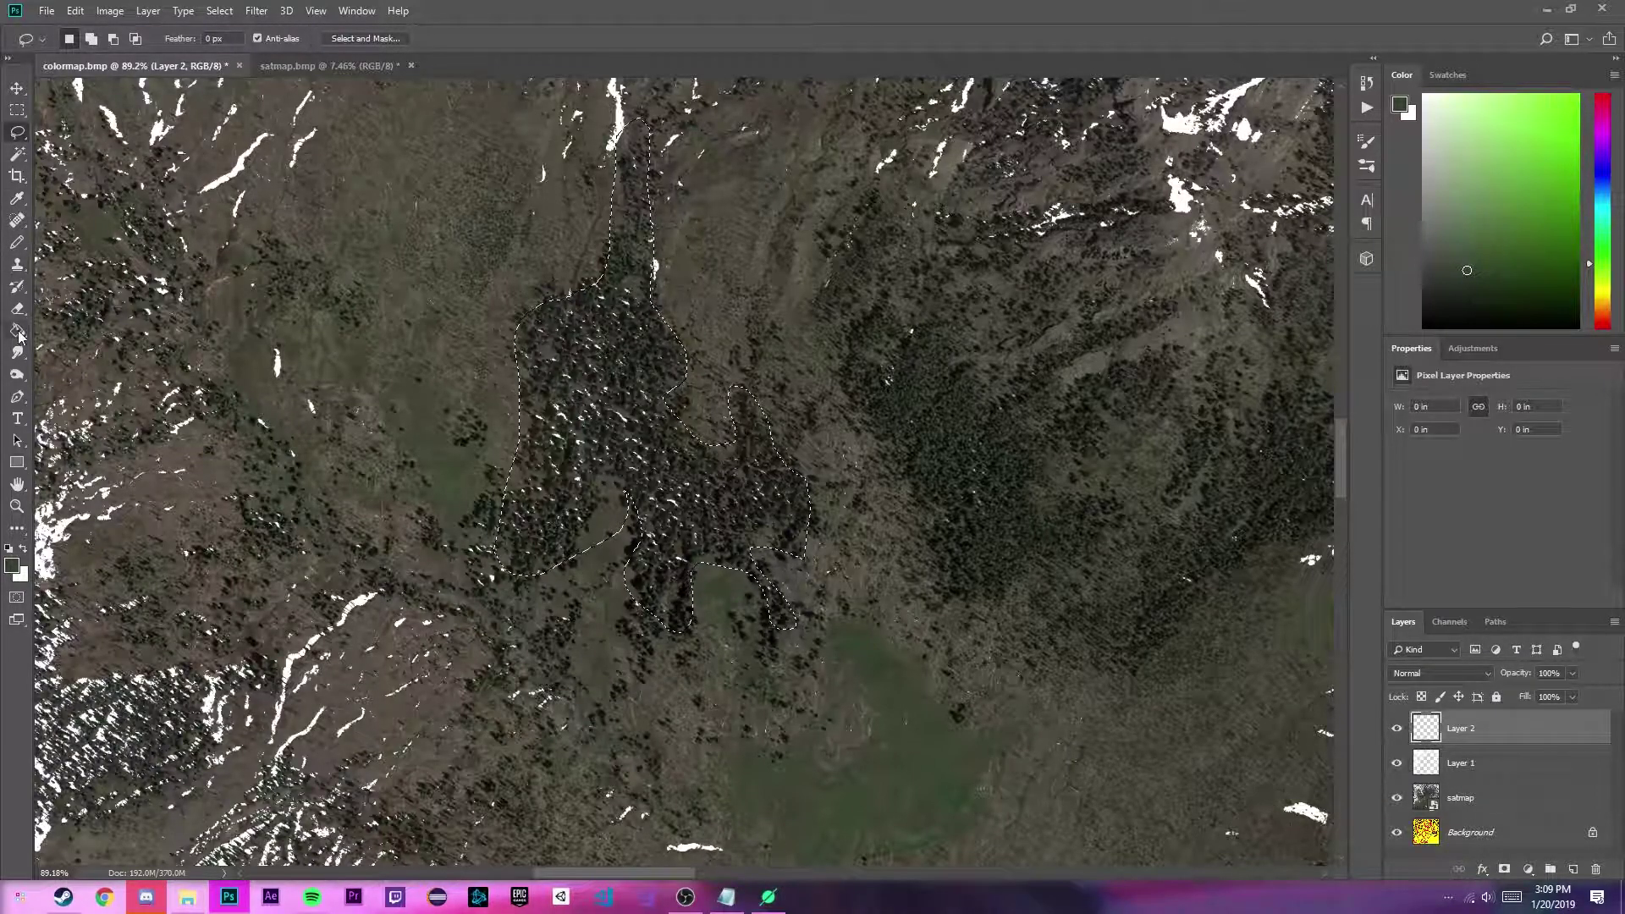
{"action": "left_click", "coordinate": [17, 242]}
{"action": "mouse_move", "coordinate": [548, 362]}
{"action": "left_mouse_down"}
{"action": "mouse_move", "coordinate": [597, 370]}
{"action": "mouse_move", "coordinate": [544, 508]}
{"action": "mouse_move", "coordinate": [525, 161]}
{"action": "left_mouse_up"}
{"action": "key", "text": "ctrl+d"}
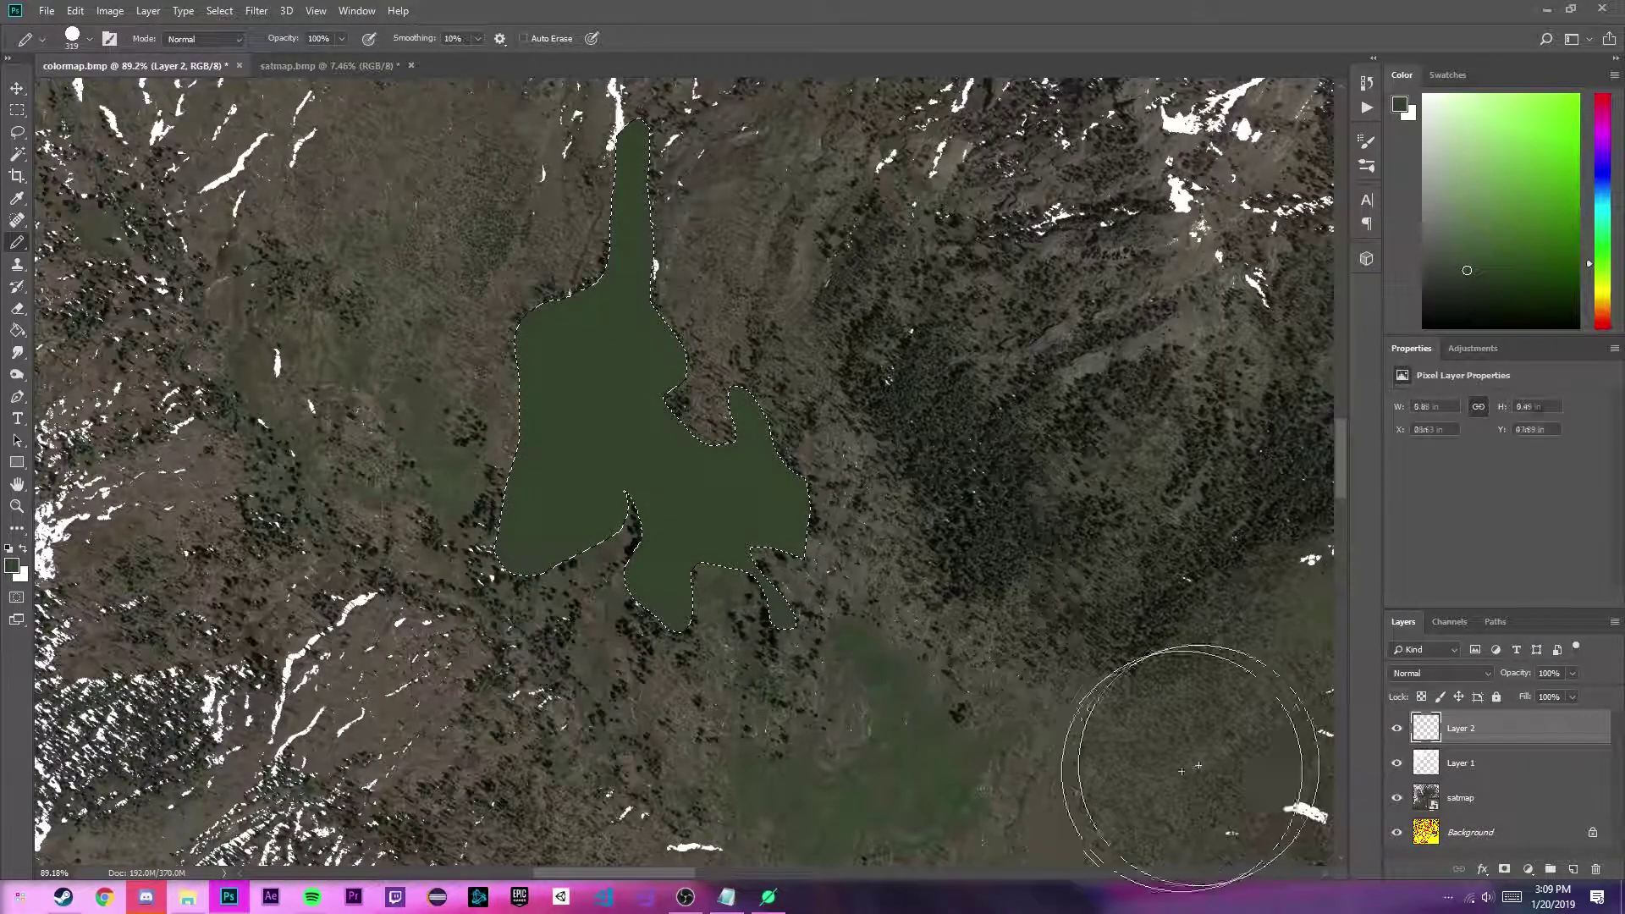
Examine the pixel edges of the painted forest patch around its narrow inner notch.
{"action": "scroll", "coordinate": [767, 597], "scroll_direction": "up", "scroll_amount": 5}
{"action": "scroll", "coordinate": [457, 476], "scroll_direction": "down", "scroll_amount": 4}
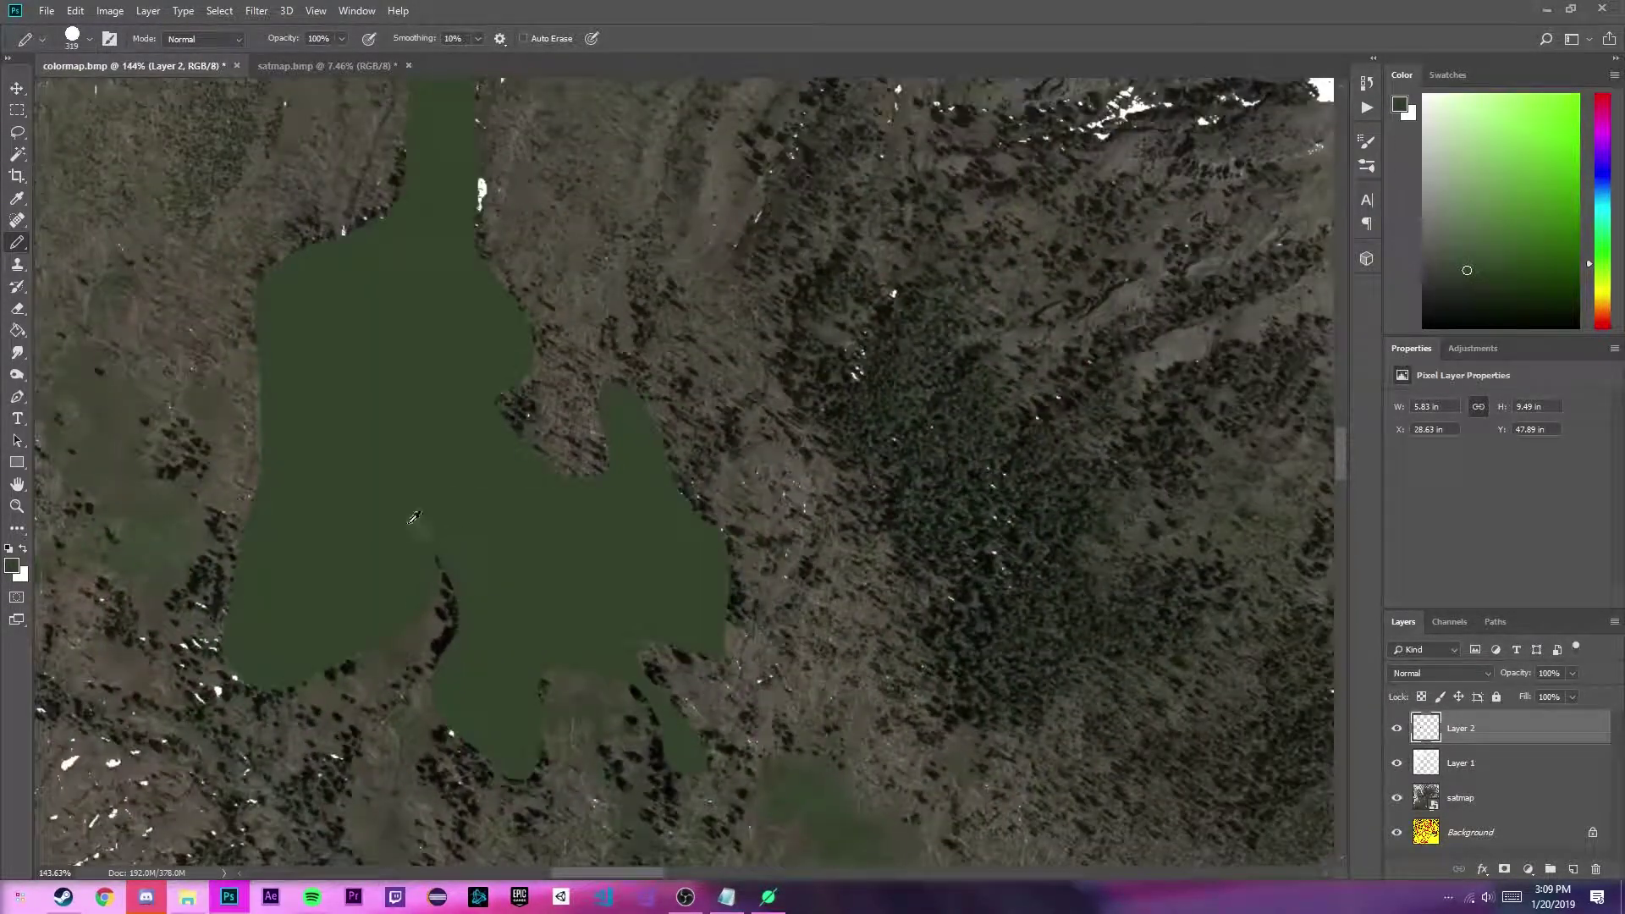
{"action": "scroll", "coordinate": [411, 508], "scroll_direction": "up", "scroll_amount": 8}
{"action": "scroll", "coordinate": [474, 643], "scroll_direction": "up", "scroll_amount": 3}
{"action": "scroll", "coordinate": [889, 690], "scroll_direction": "down", "scroll_amount": 2}
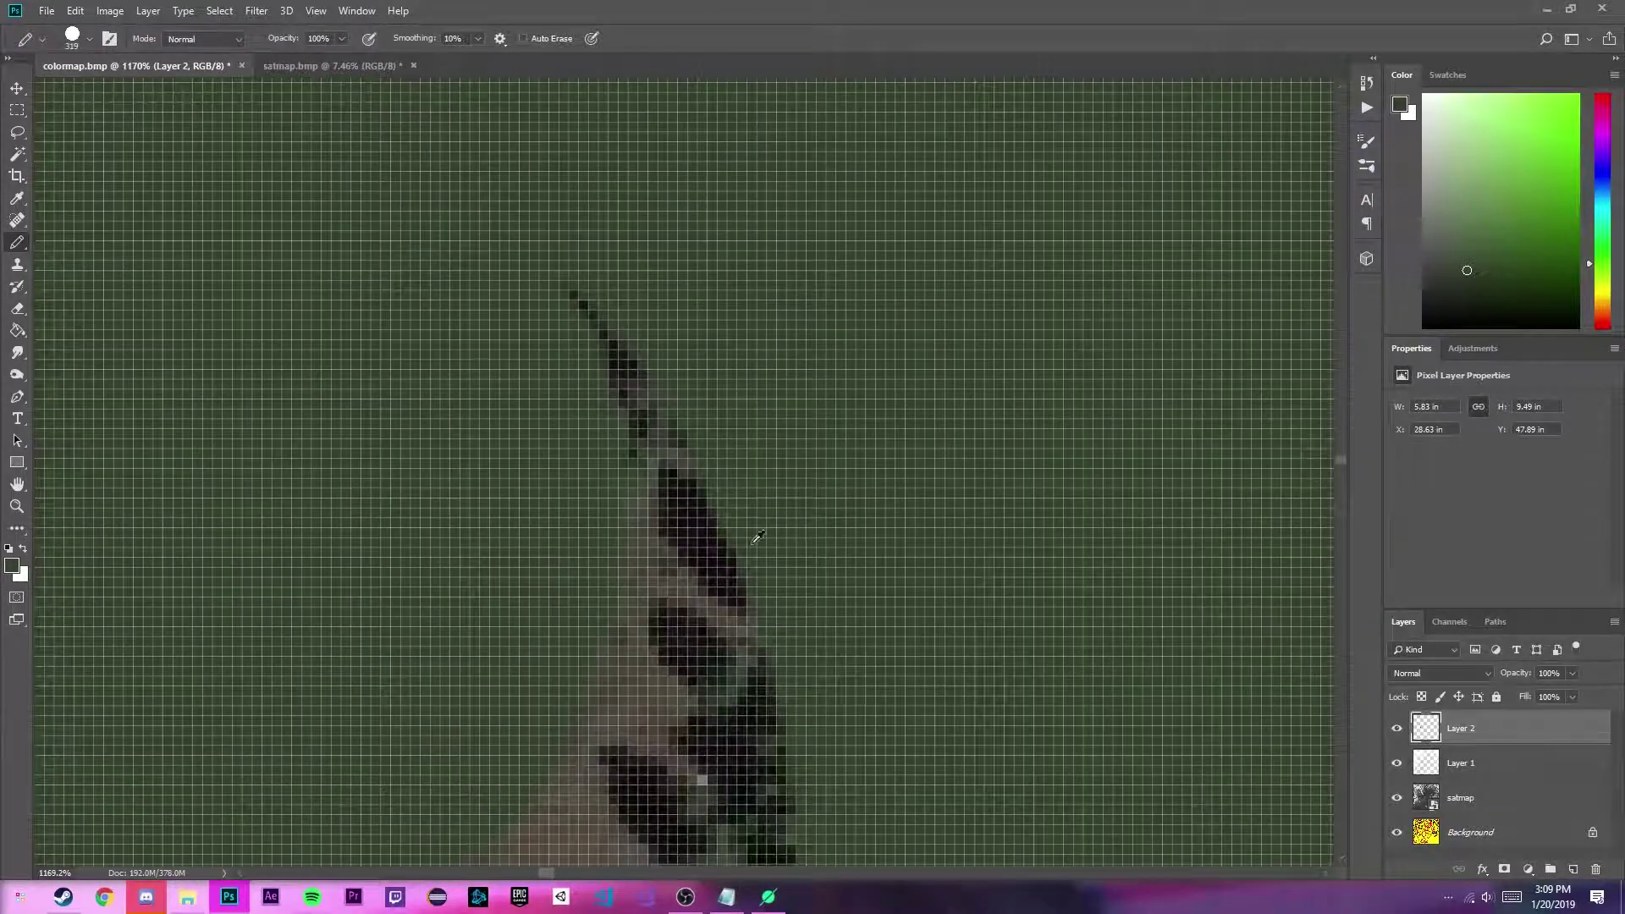
{"action": "scroll", "coordinate": [584, 435], "scroll_direction": "down", "scroll_amount": 8}
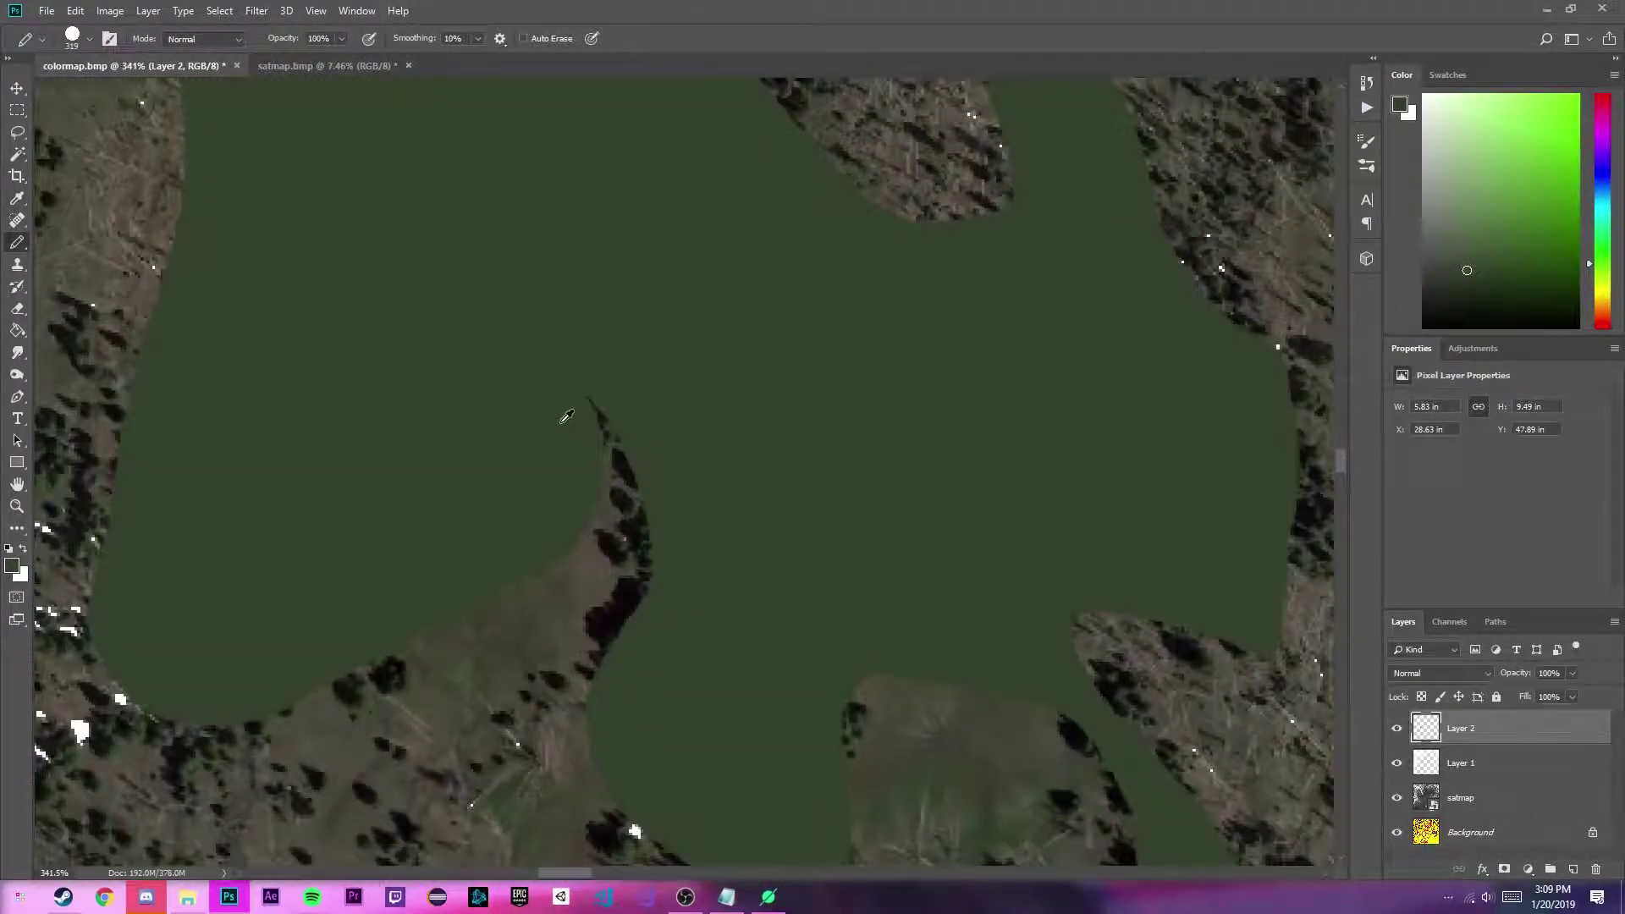
Paint the forest areas just east of the first patch and below the riverbed junction dark green with the Pencil on Layer 2.
{"action": "scroll", "coordinate": [393, 541], "scroll_direction": "down", "scroll_amount": 3}
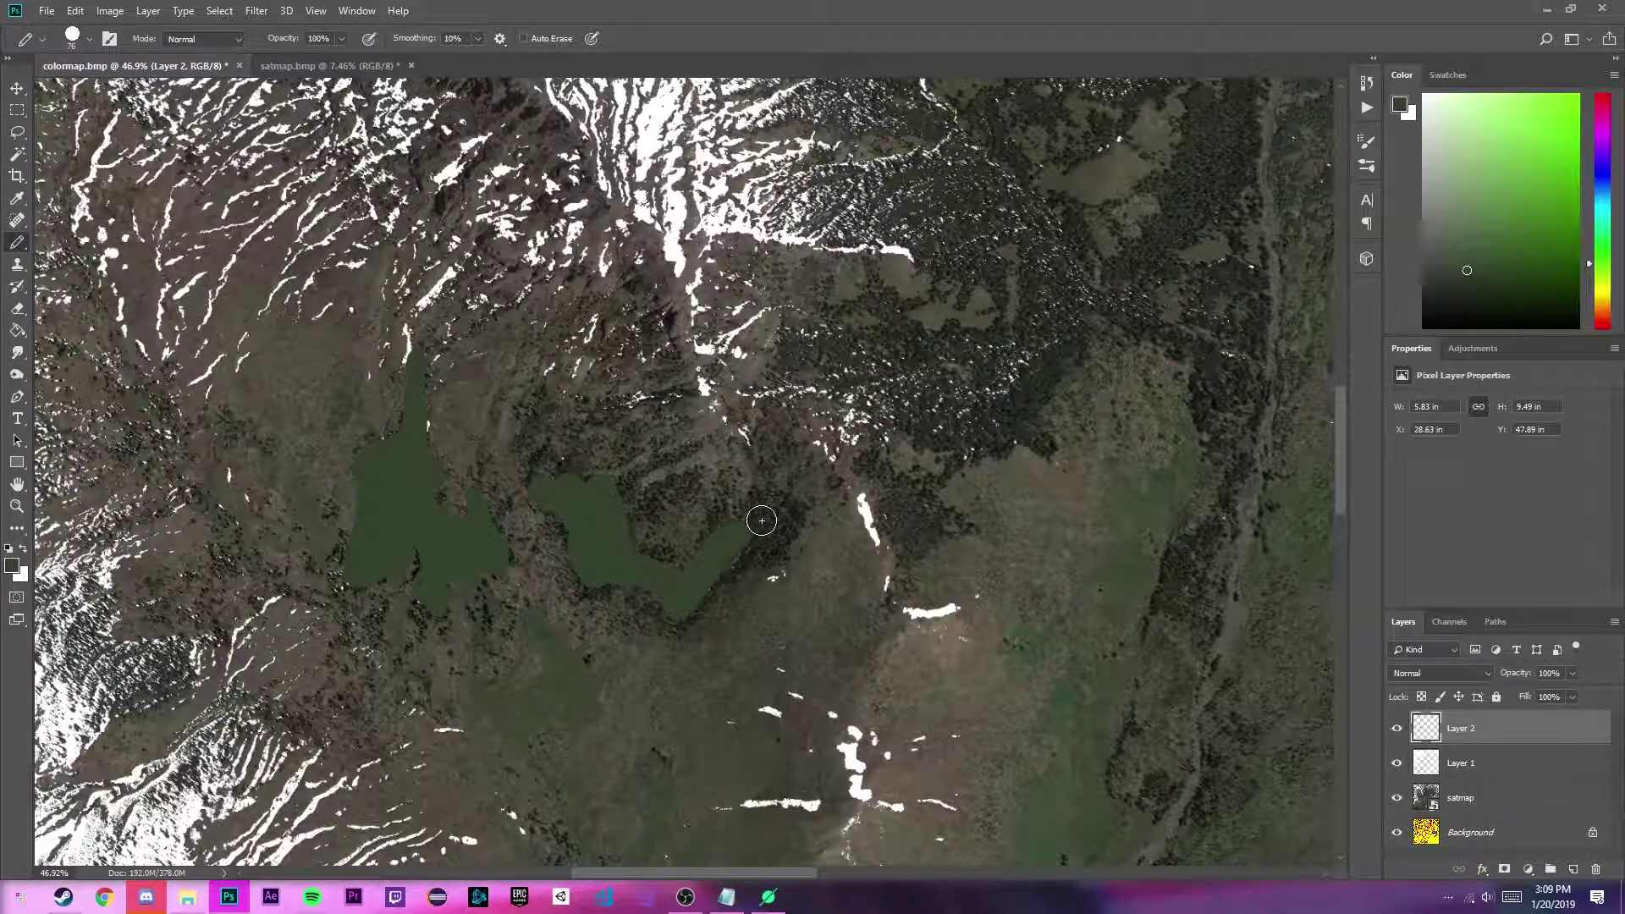
{"action": "scroll", "coordinate": [626, 581], "scroll_direction": "down", "scroll_amount": 2}
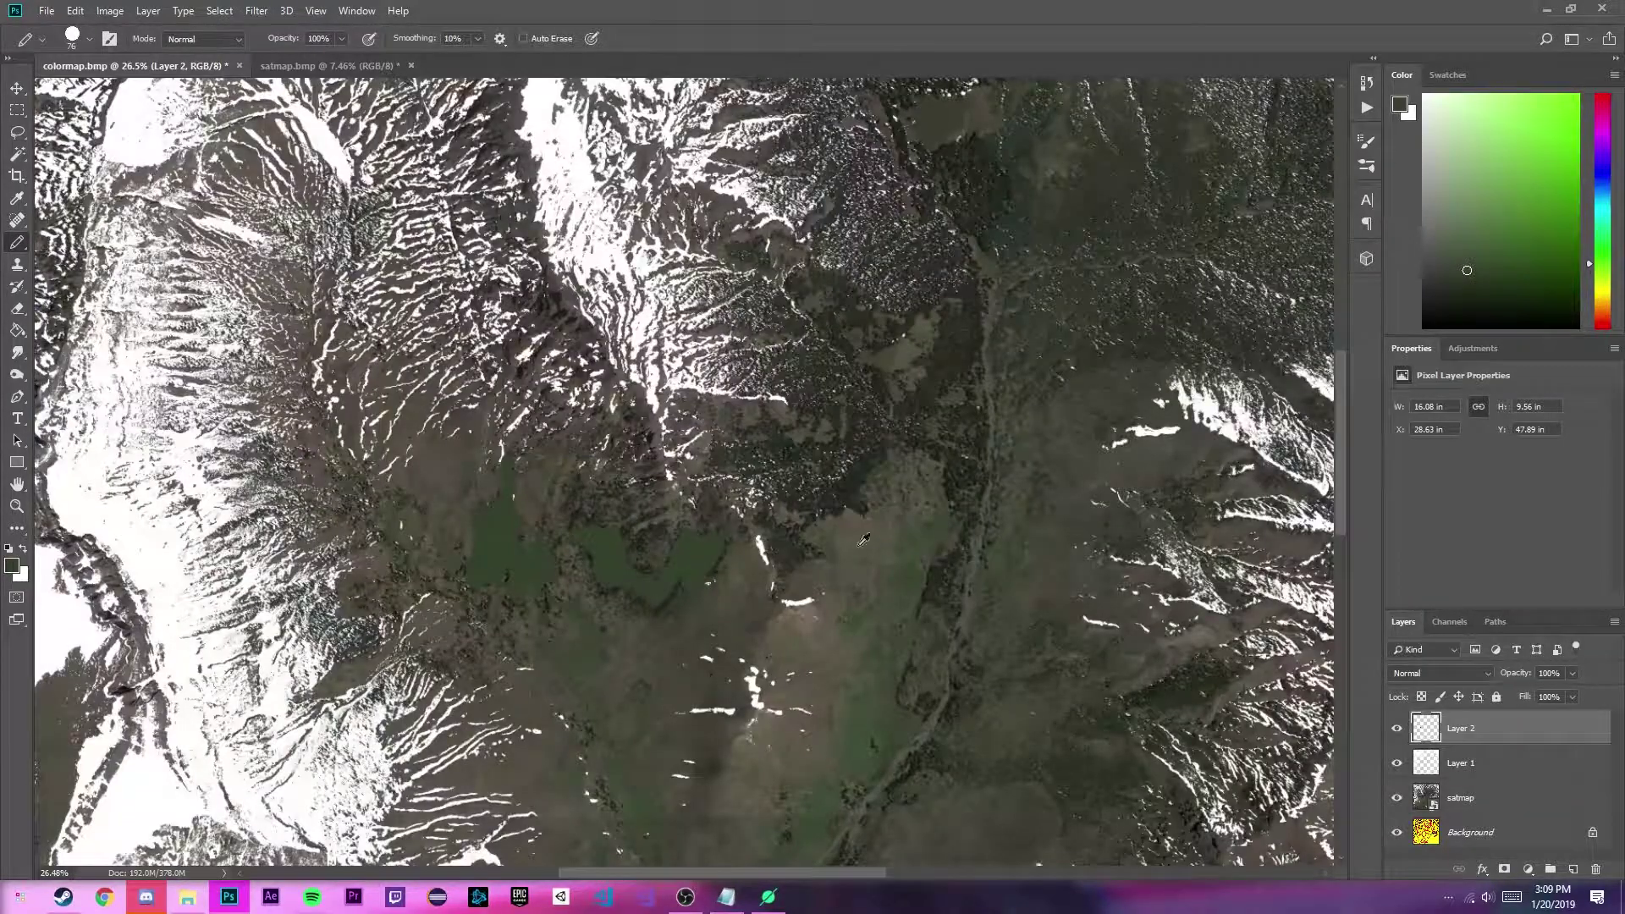
{"action": "scroll", "coordinate": [872, 532], "scroll_direction": "down", "scroll_amount": 2}
{"action": "scroll", "coordinate": [765, 518], "scroll_direction": "up", "scroll_amount": 6}
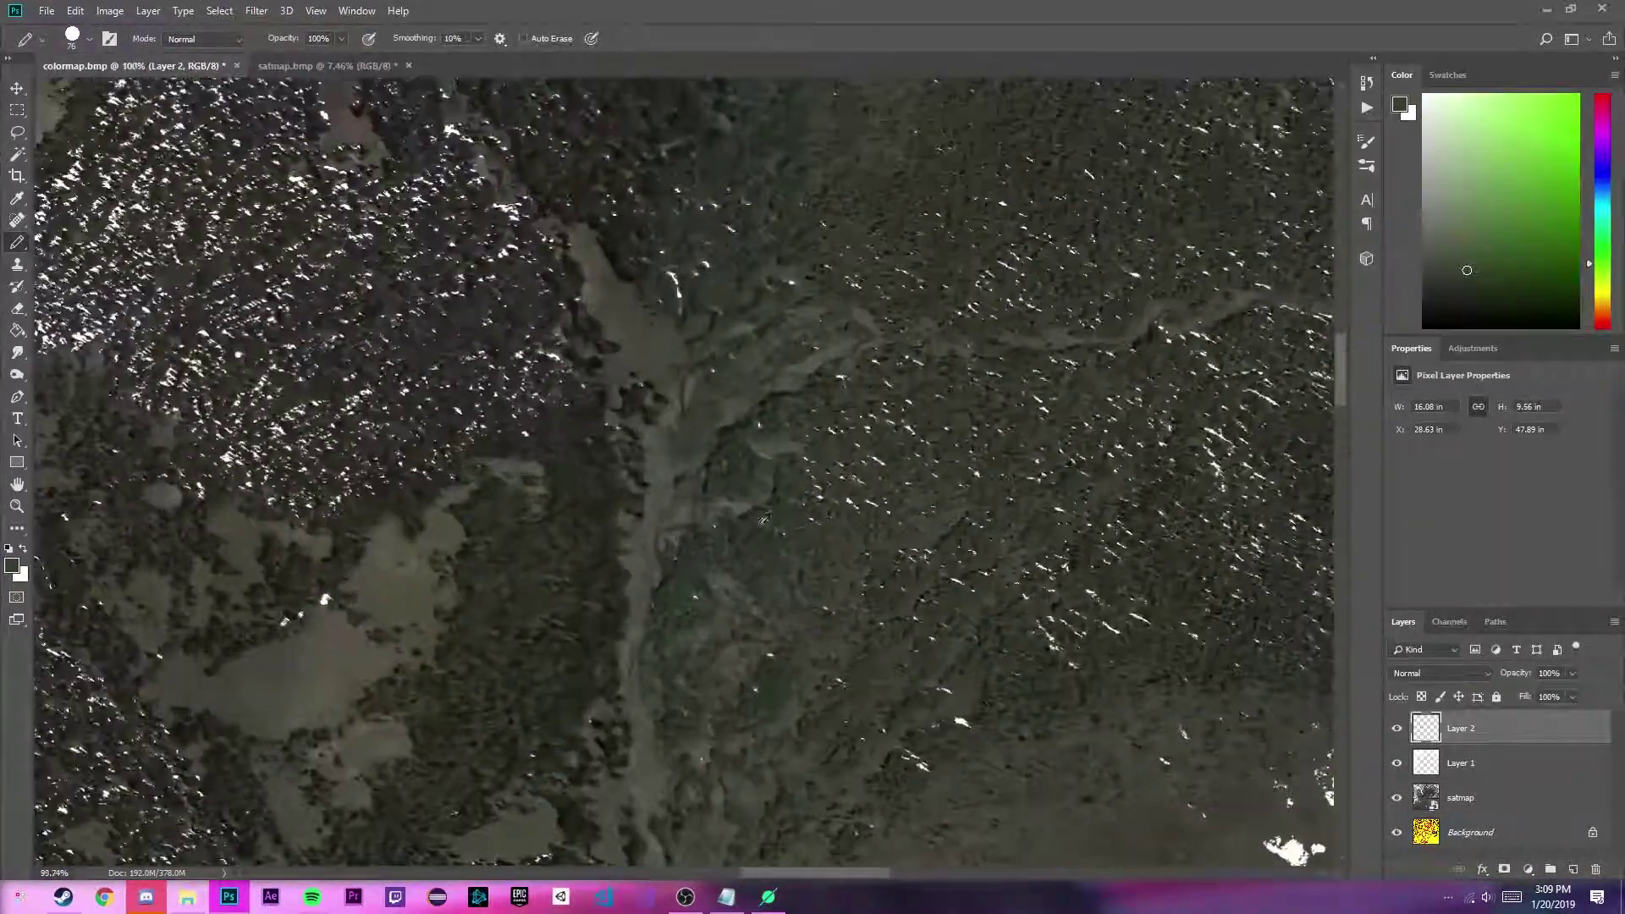
{"action": "scroll", "coordinate": [728, 639], "scroll_direction": "down", "scroll_amount": 1}
{"action": "mouse_move", "coordinate": [704, 653]}
{"action": "left_mouse_down"}
{"action": "mouse_move", "coordinate": [680, 622]}
{"action": "mouse_move", "coordinate": [712, 585]}
{"action": "mouse_move", "coordinate": [793, 530]}
{"action": "mouse_move", "coordinate": [887, 519]}
{"action": "mouse_move", "coordinate": [925, 469]}
{"action": "mouse_move", "coordinate": [872, 505]}
{"action": "mouse_move", "coordinate": [794, 496]}
{"action": "mouse_move", "coordinate": [825, 472]}
{"action": "mouse_move", "coordinate": [899, 466]}
{"action": "left_mouse_up"}
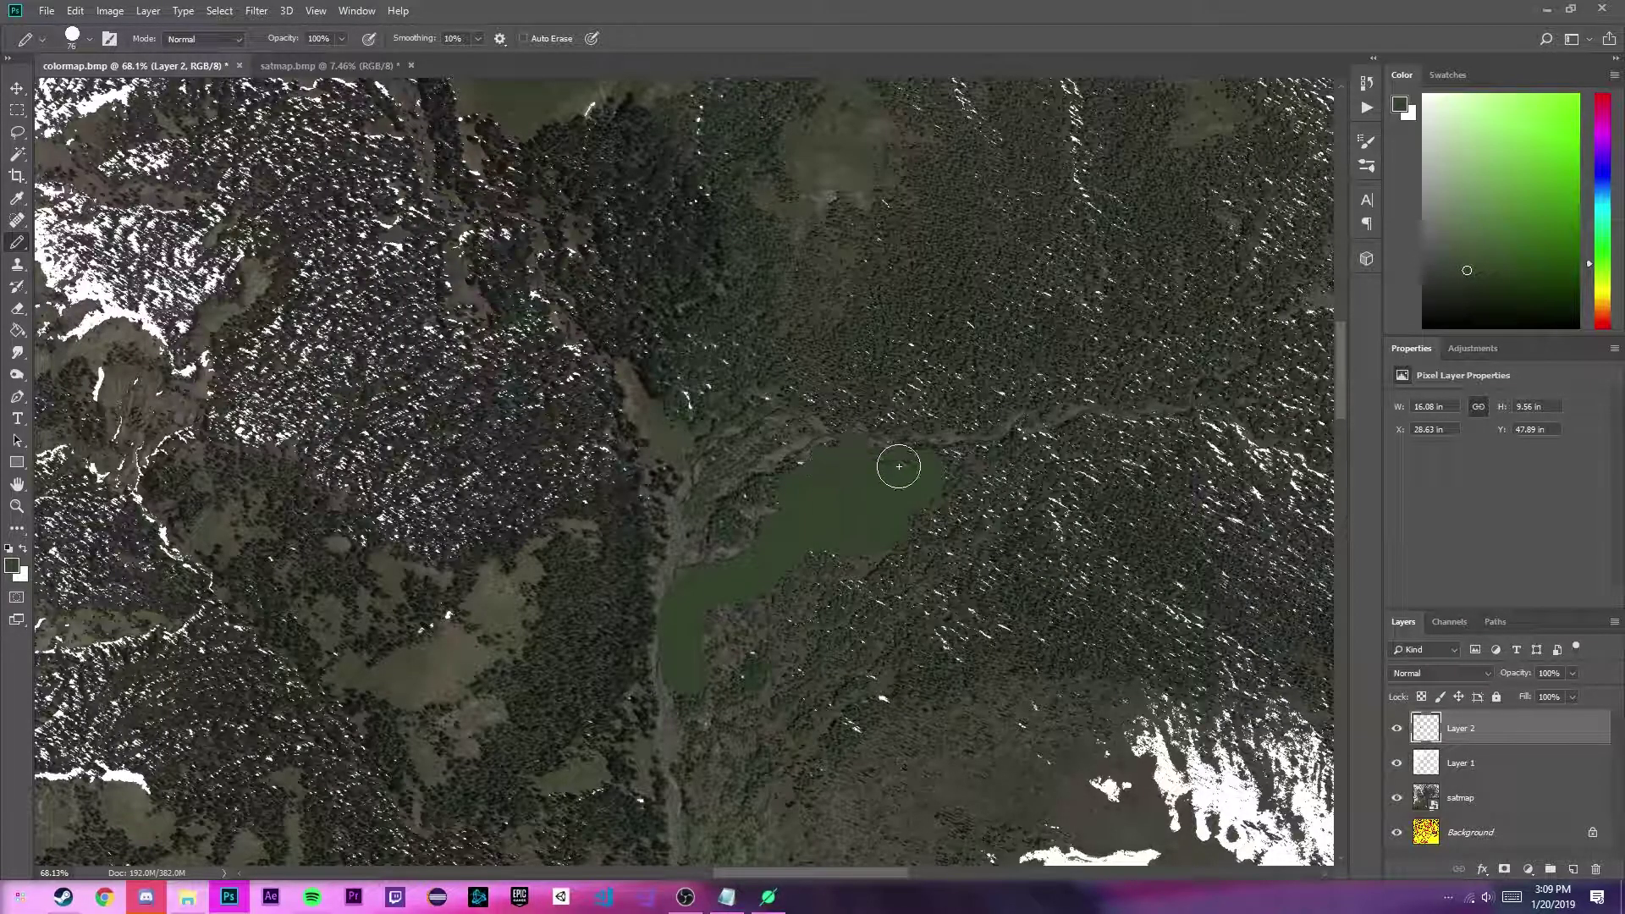
{"action": "left_click_drag", "start_coordinate": [790, 476], "coordinate": [733, 533]}
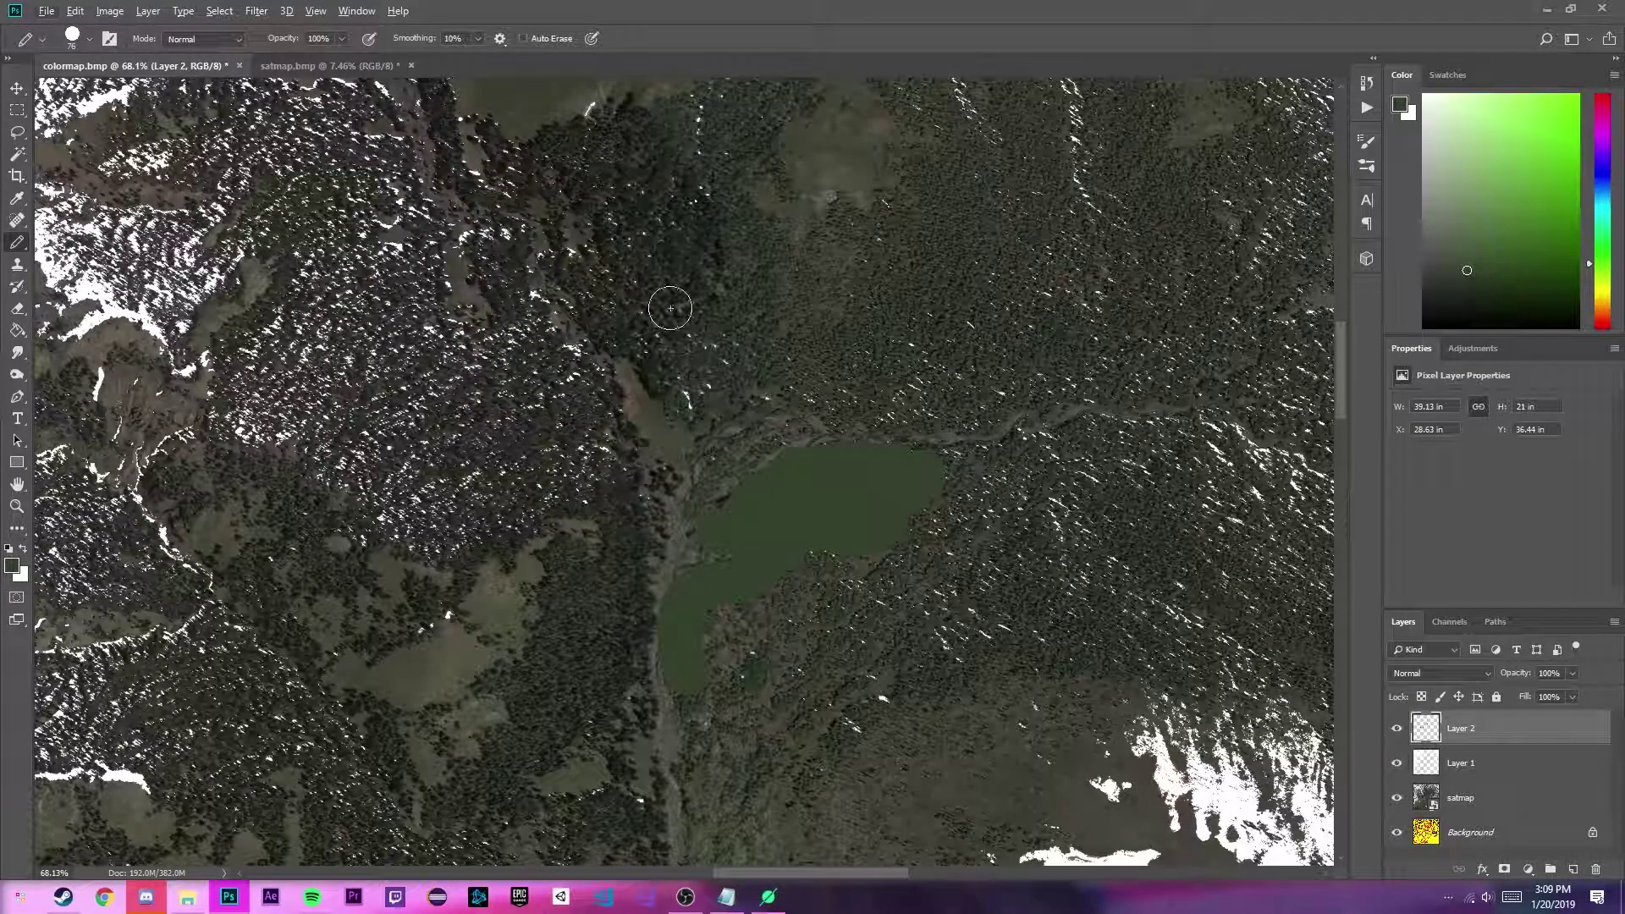
Paint the forest north of the riverbed junction dark green around the clearings, enlarging the Pencil tip to 196 px for the wide eastern part.
{"action": "scroll", "coordinate": [670, 308], "scroll_direction": "up", "scroll_amount": 3}
{"action": "right_click", "coordinate": [678, 544], "text": "alt"}
{"action": "mouse_move", "coordinate": [715, 580]}
{"action": "left_mouse_down"}
{"action": "mouse_move", "coordinate": [622, 512]}
{"action": "mouse_move", "coordinate": [657, 519]}
{"action": "mouse_move", "coordinate": [652, 393]}
{"action": "mouse_move", "coordinate": [598, 357]}
{"action": "mouse_move", "coordinate": [562, 392]}
{"action": "left_mouse_up"}
{"action": "right_click", "coordinate": [578, 412], "text": "alt"}
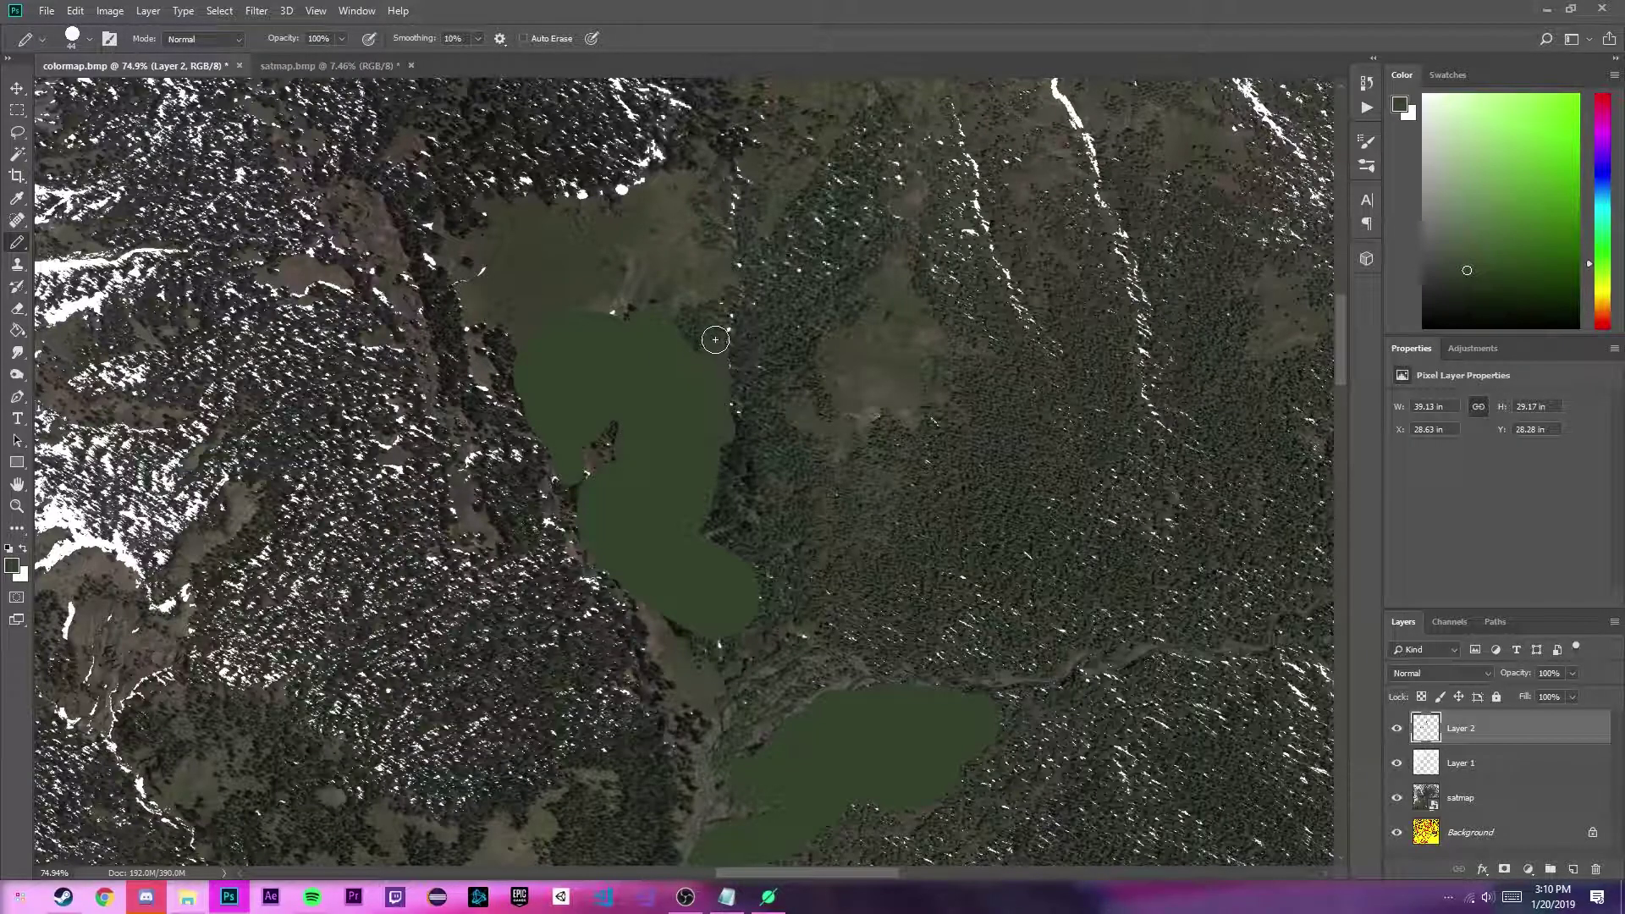
{"action": "mouse_move", "coordinate": [740, 309]}
{"action": "left_mouse_down"}
{"action": "mouse_move", "coordinate": [848, 208]}
{"action": "mouse_move", "coordinate": [785, 324]}
{"action": "mouse_move", "coordinate": [789, 204]}
{"action": "left_mouse_up"}
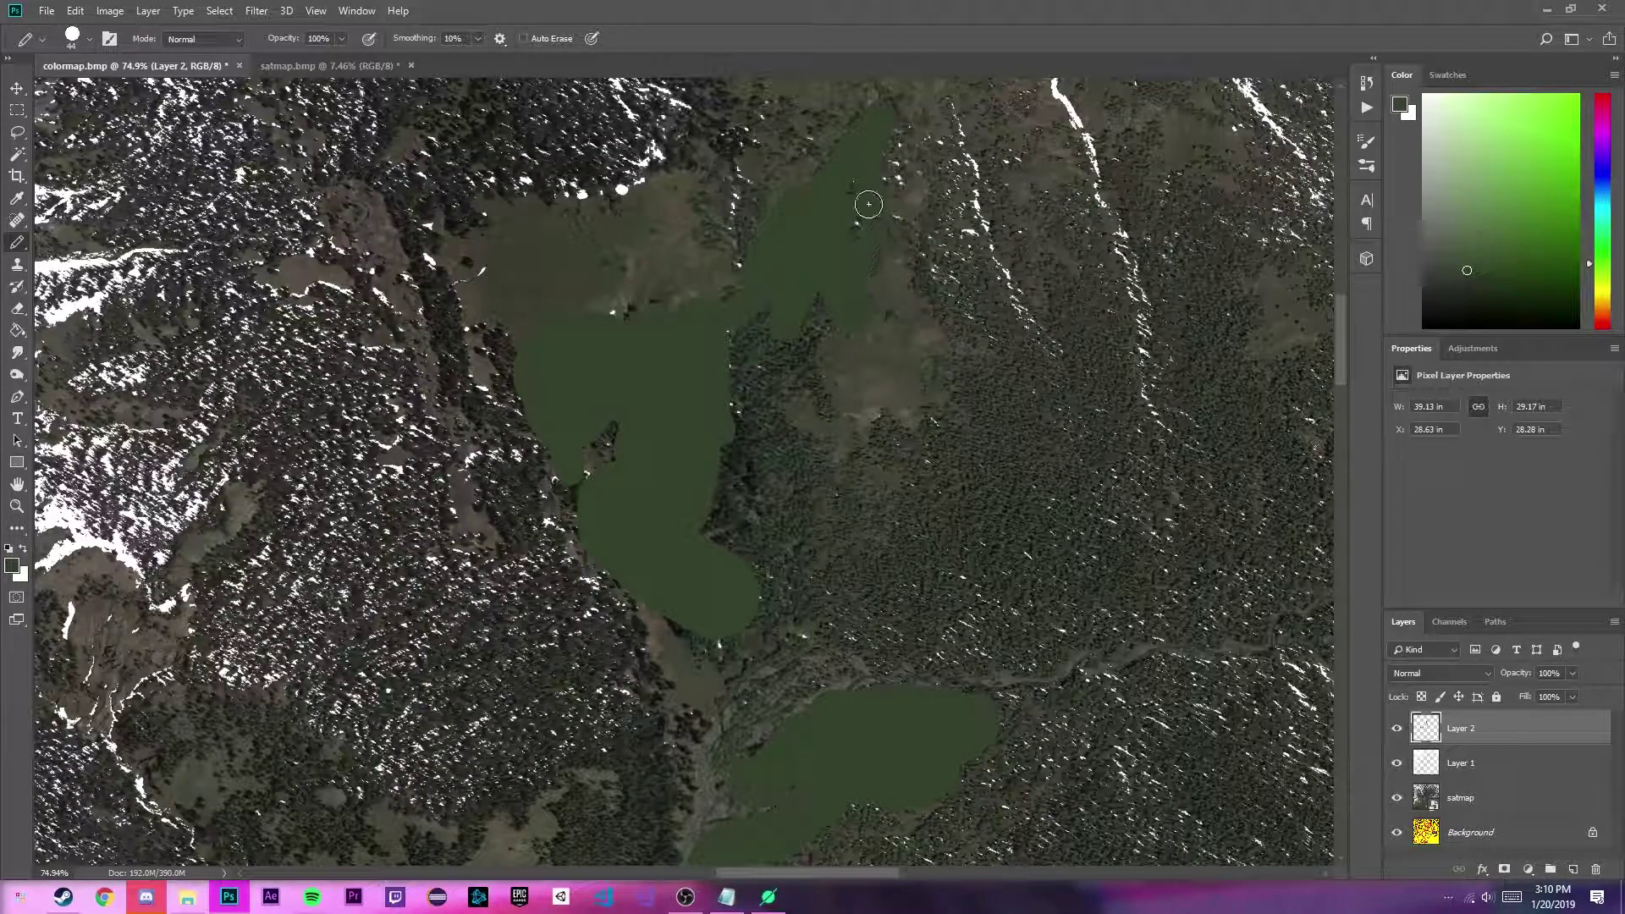
{"action": "mouse_move", "coordinate": [806, 324]}
{"action": "left_mouse_down"}
{"action": "mouse_move", "coordinate": [797, 388]}
{"action": "mouse_move", "coordinate": [820, 411]}
{"action": "left_mouse_up"}
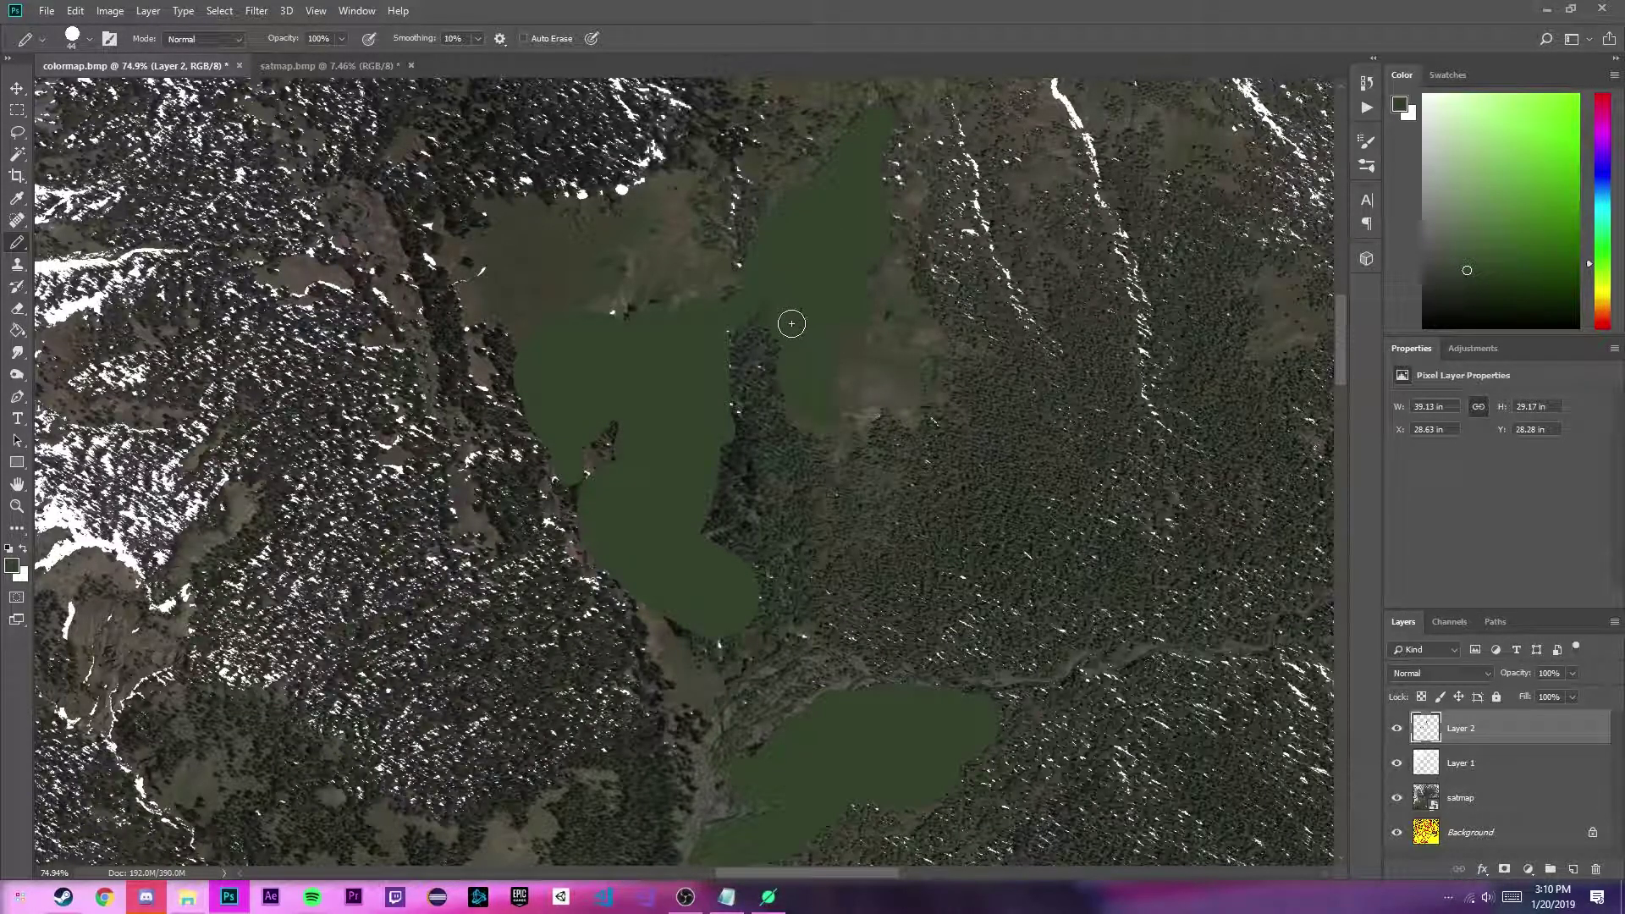
{"action": "key", "text": "ctrl+z"}
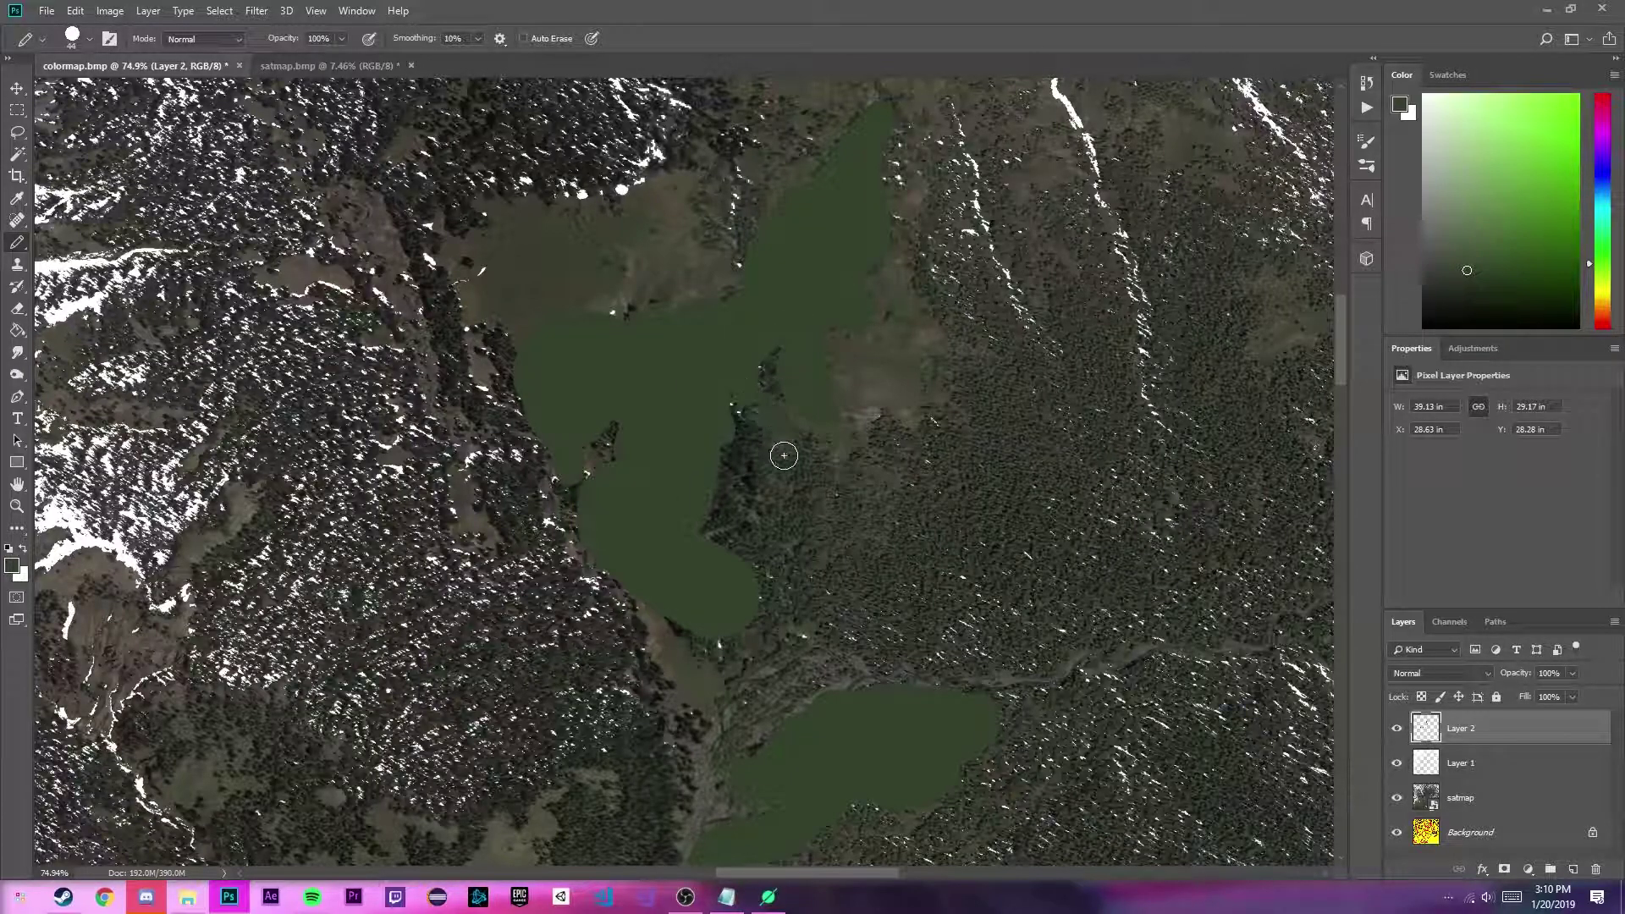
{"action": "right_click", "coordinate": [754, 519], "text": "alt"}
{"action": "mouse_move", "coordinate": [762, 516]}
{"action": "left_mouse_down"}
{"action": "mouse_move", "coordinate": [929, 551]}
{"action": "mouse_move", "coordinate": [1046, 404]}
{"action": "mouse_move", "coordinate": [997, 188]}
{"action": "mouse_move", "coordinate": [827, 483]}
{"action": "mouse_move", "coordinate": [627, 472]}
{"action": "mouse_move", "coordinate": [1056, 411]}
{"action": "left_mouse_up"}
Delete the satmap layer and apply legacy Brightness/Contrast to the Background with contrast 100.
{"action": "scroll", "coordinate": [1056, 412], "scroll_direction": "down", "scroll_amount": 5}
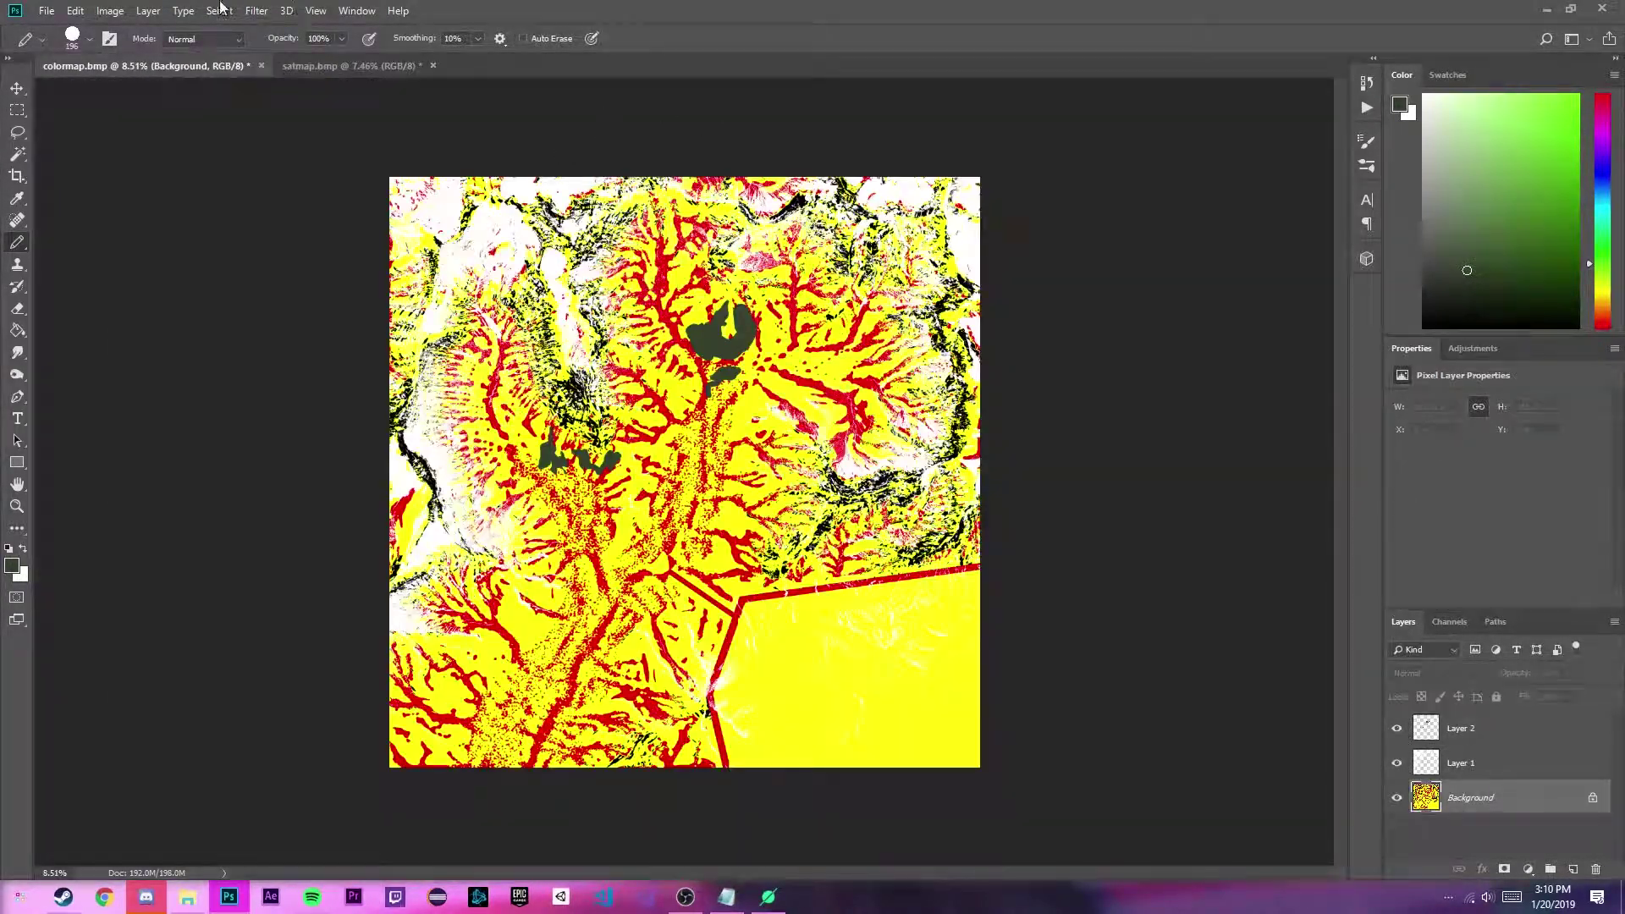
{"action": "left_click", "coordinate": [109, 11]}
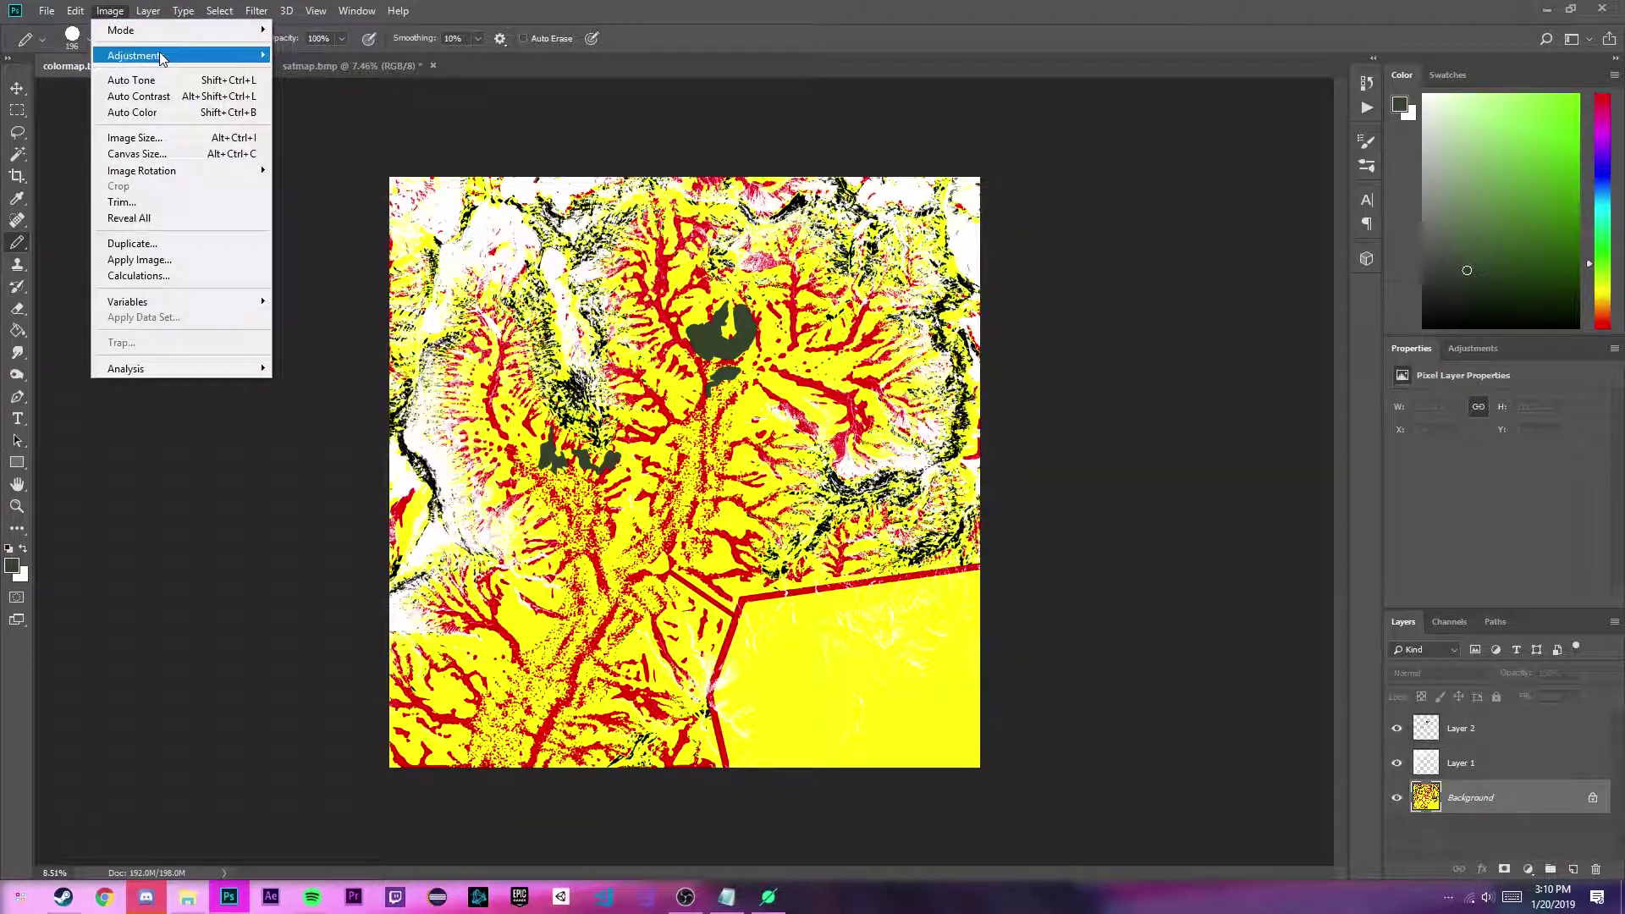
{"action": "mouse_move", "coordinate": [157, 56]}
{"action": "left_click", "coordinate": [332, 55]}
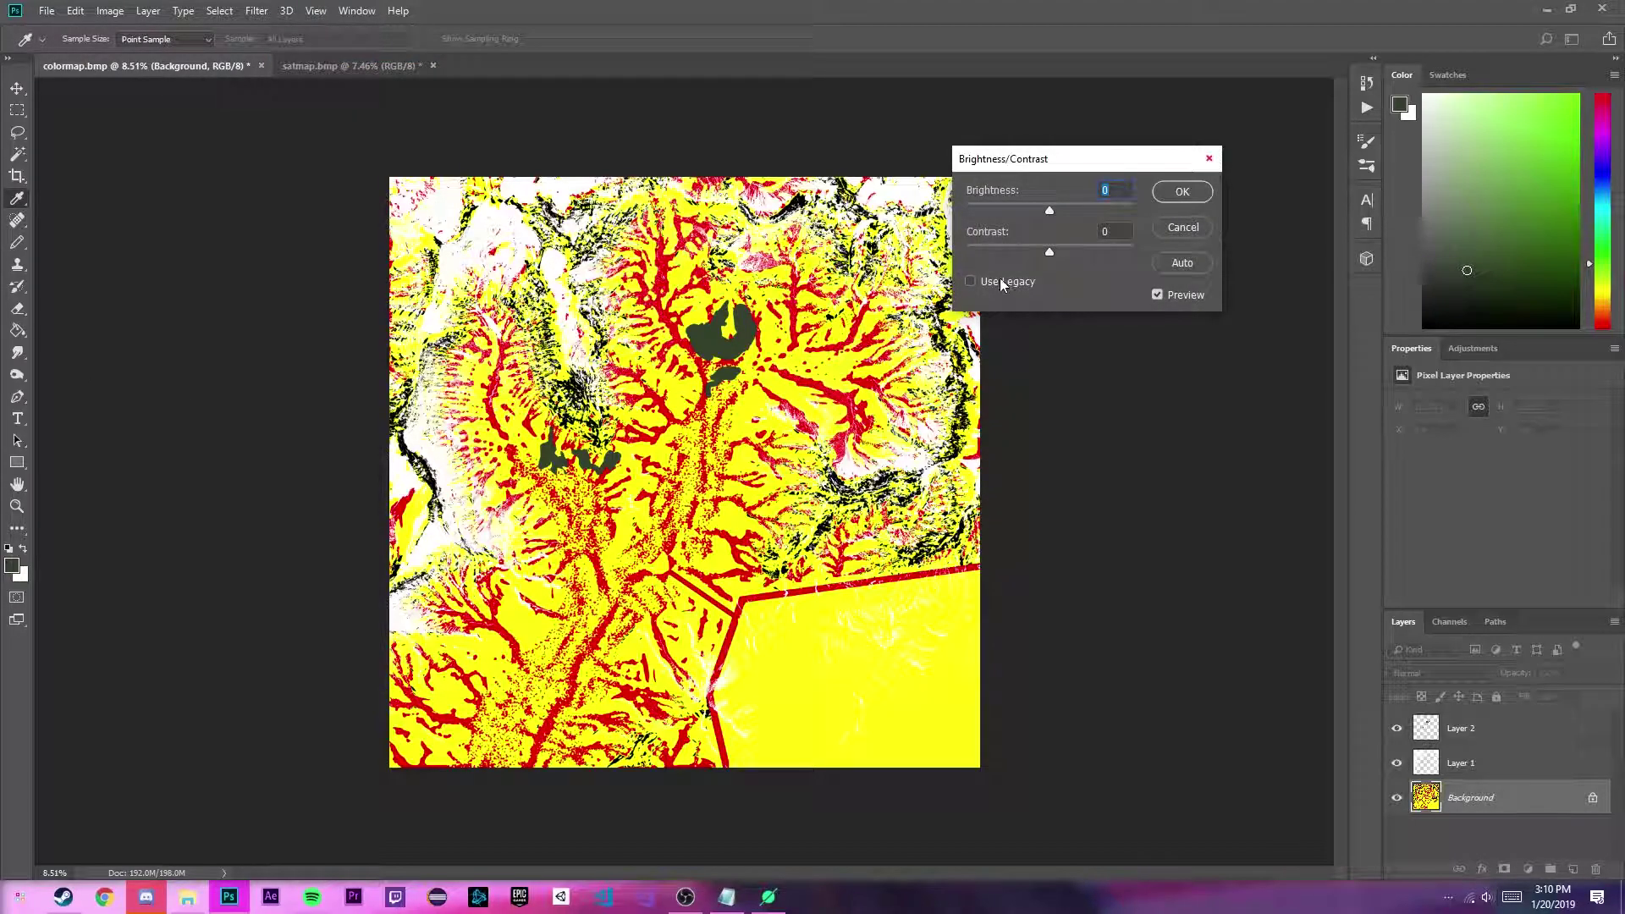
{"action": "left_click_drag", "start_coordinate": [1053, 250], "coordinate": [1299, 262]}
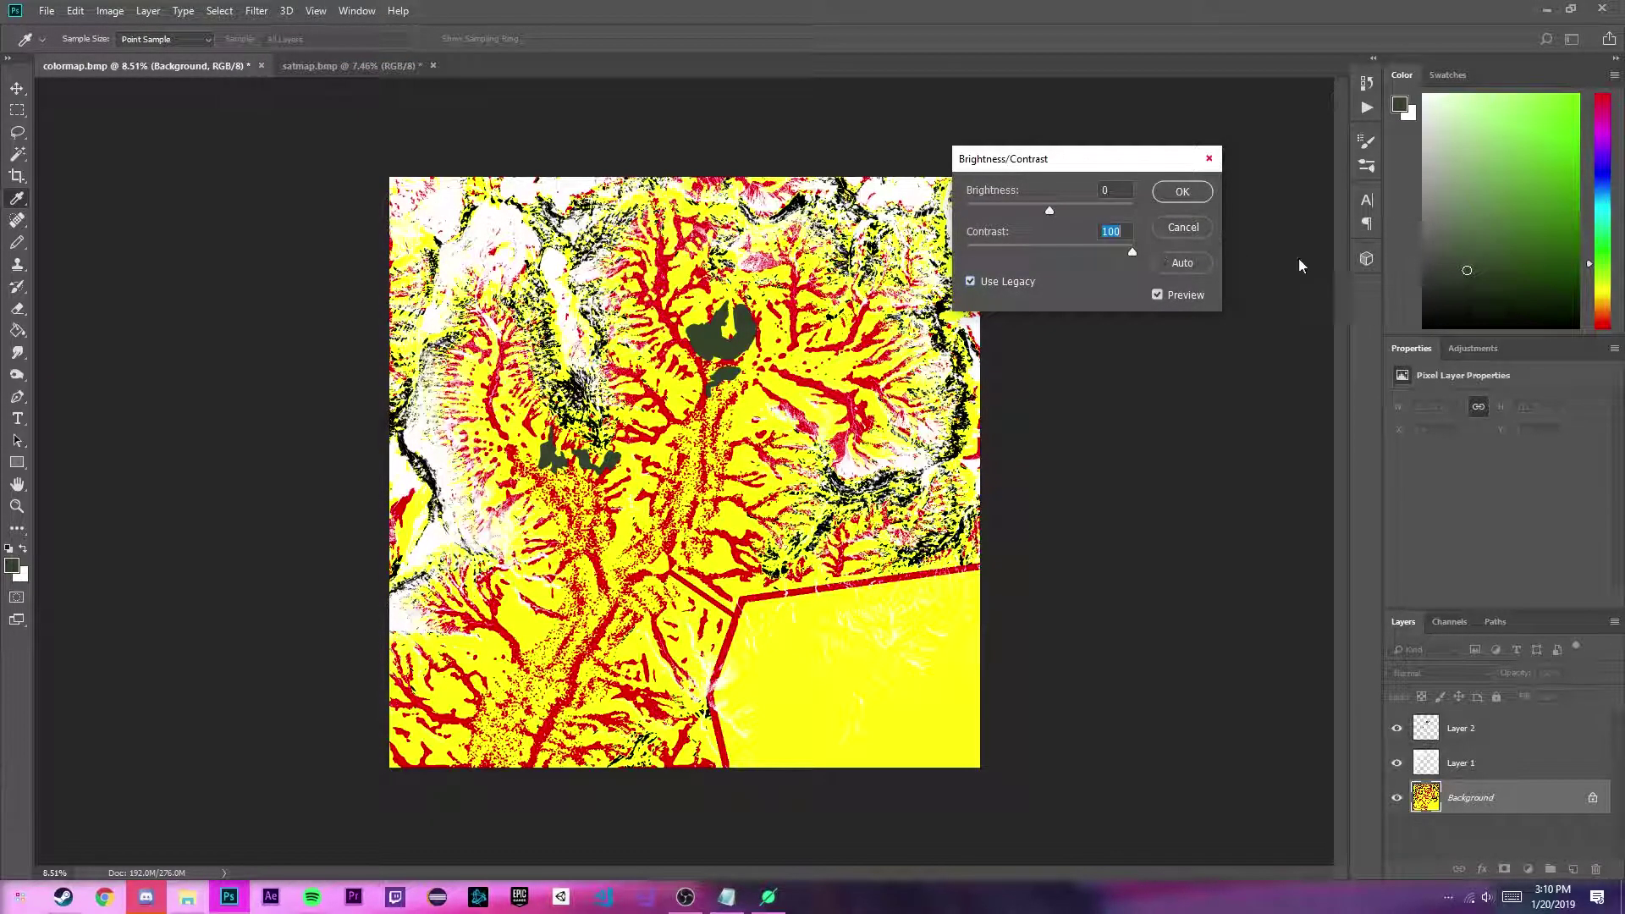
{"action": "left_click", "coordinate": [1183, 193]}
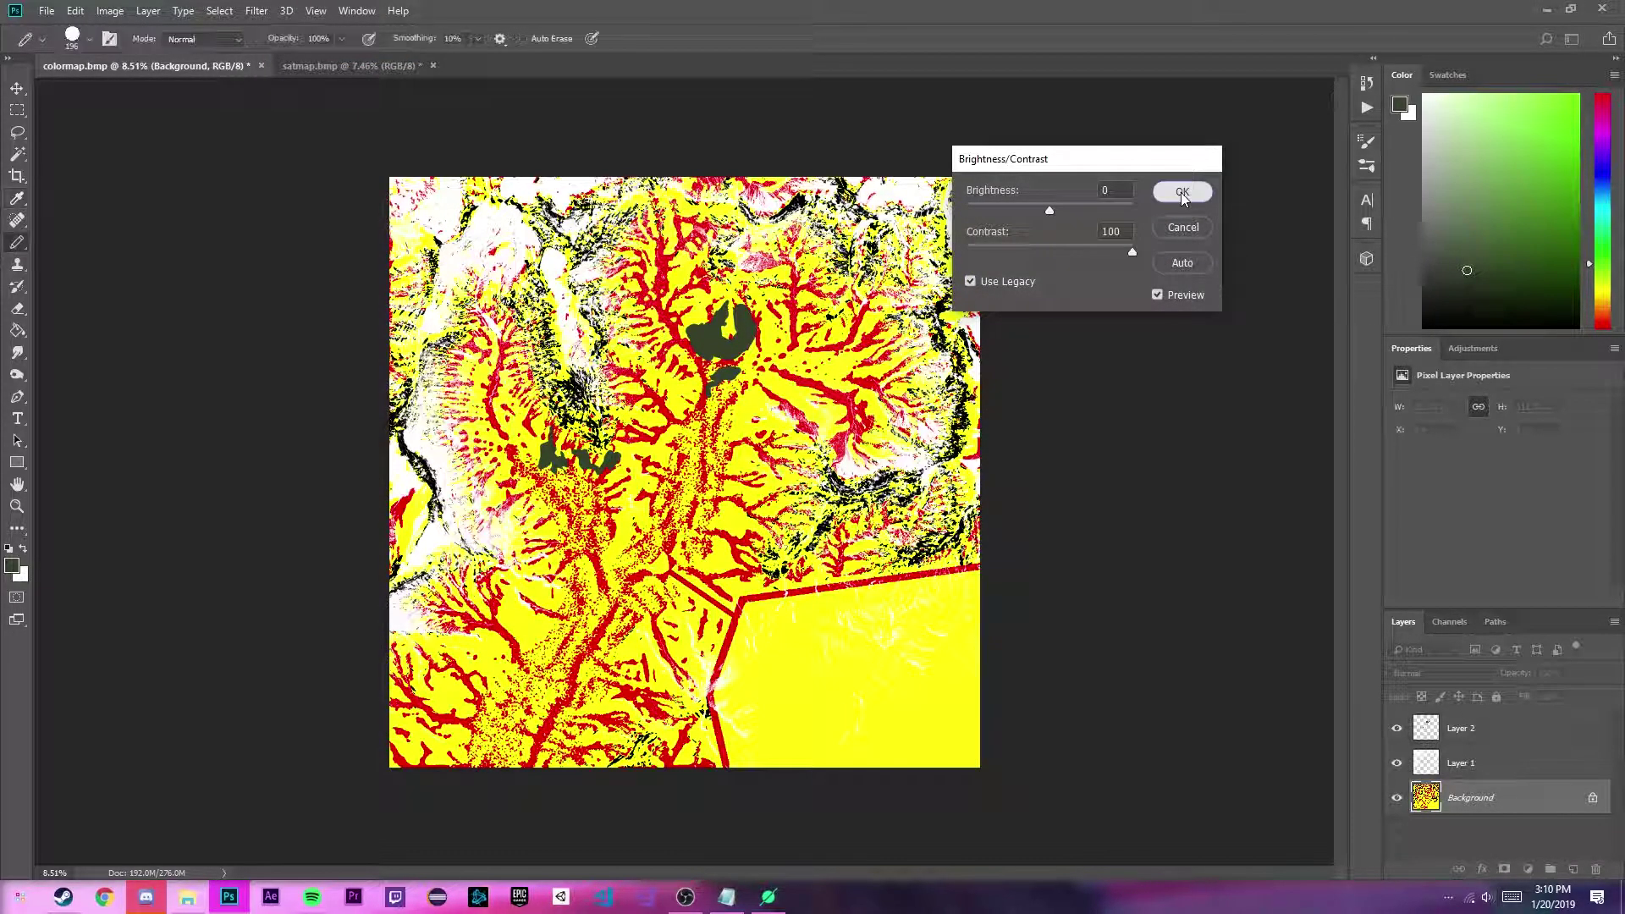
Flatten all layers into one image and convert its background into a regular layer.
{"action": "left_click", "coordinate": [1530, 734], "text": "shift"}
{"action": "right_click", "coordinate": [1524, 736]}
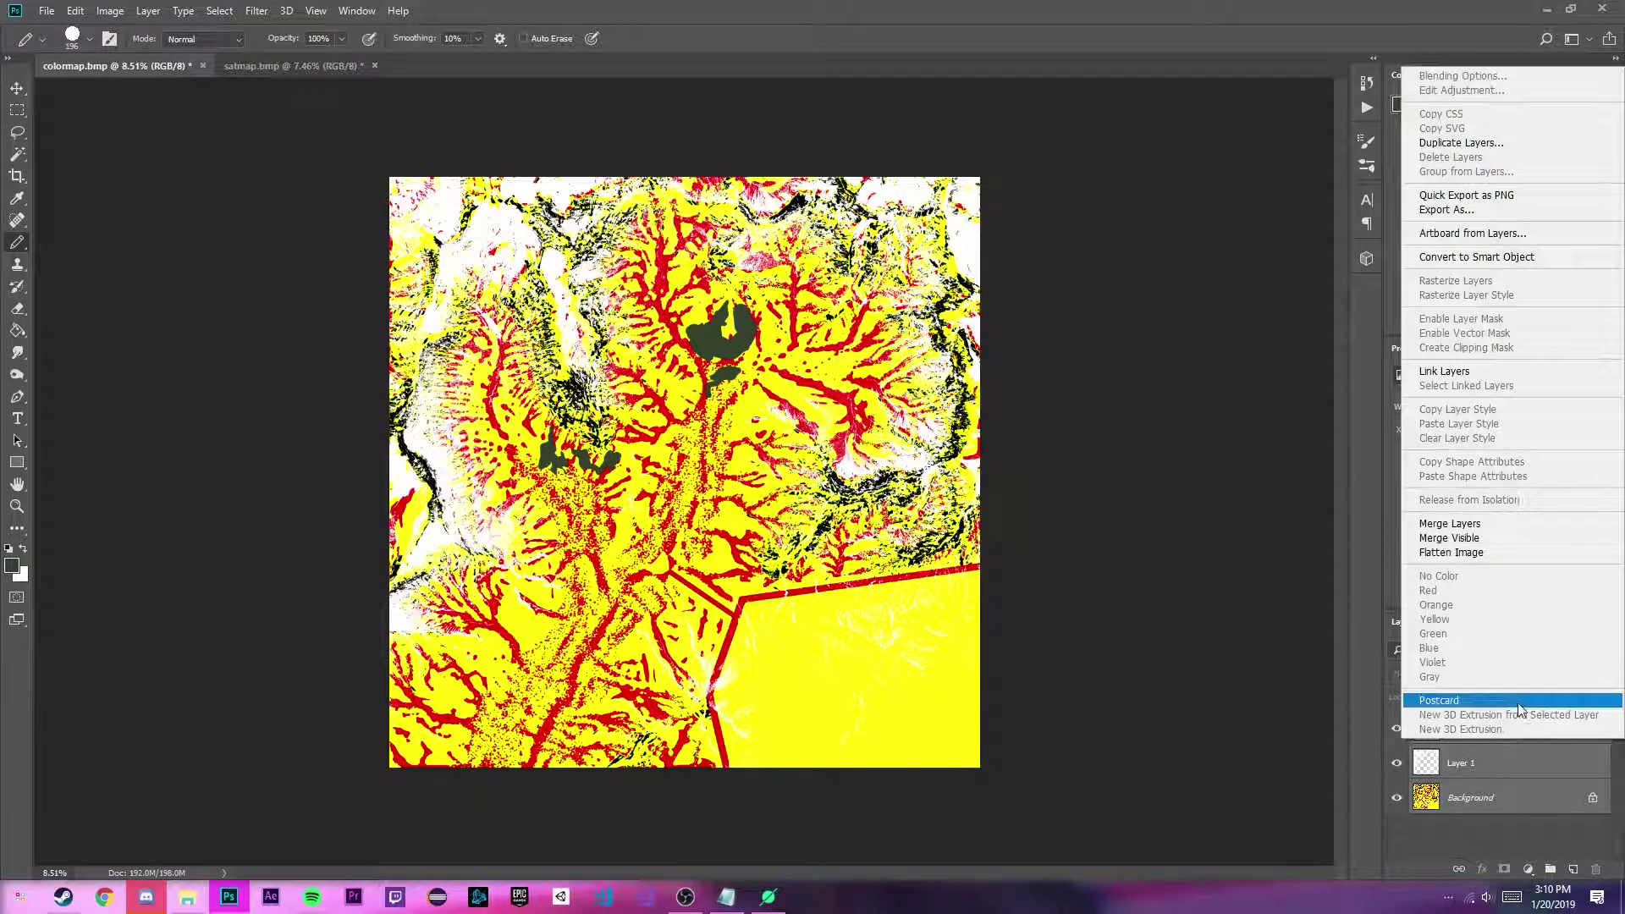
{"action": "left_click", "coordinate": [1512, 553]}
{"action": "double_click", "coordinate": [1471, 729]}
{"action": "left_click", "coordinate": [950, 268]}
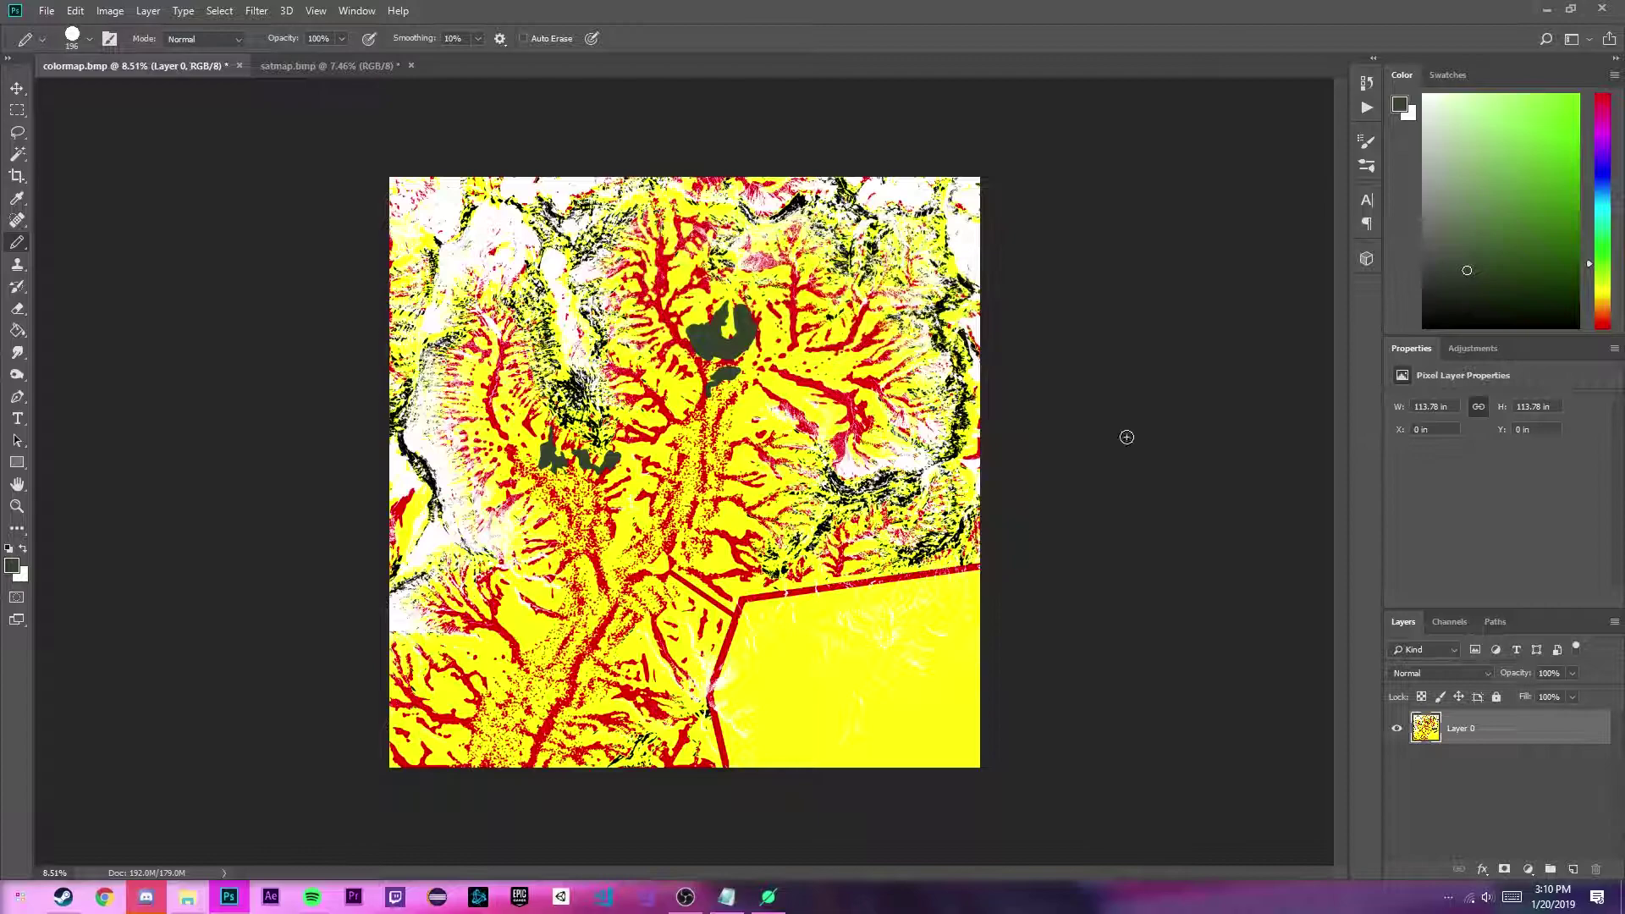
Convert the map to Indexed Color with 5 colors, the Local (Selective) palette and forced Black and White, and inspect the area edges.
{"action": "left_click", "coordinate": [111, 10]}
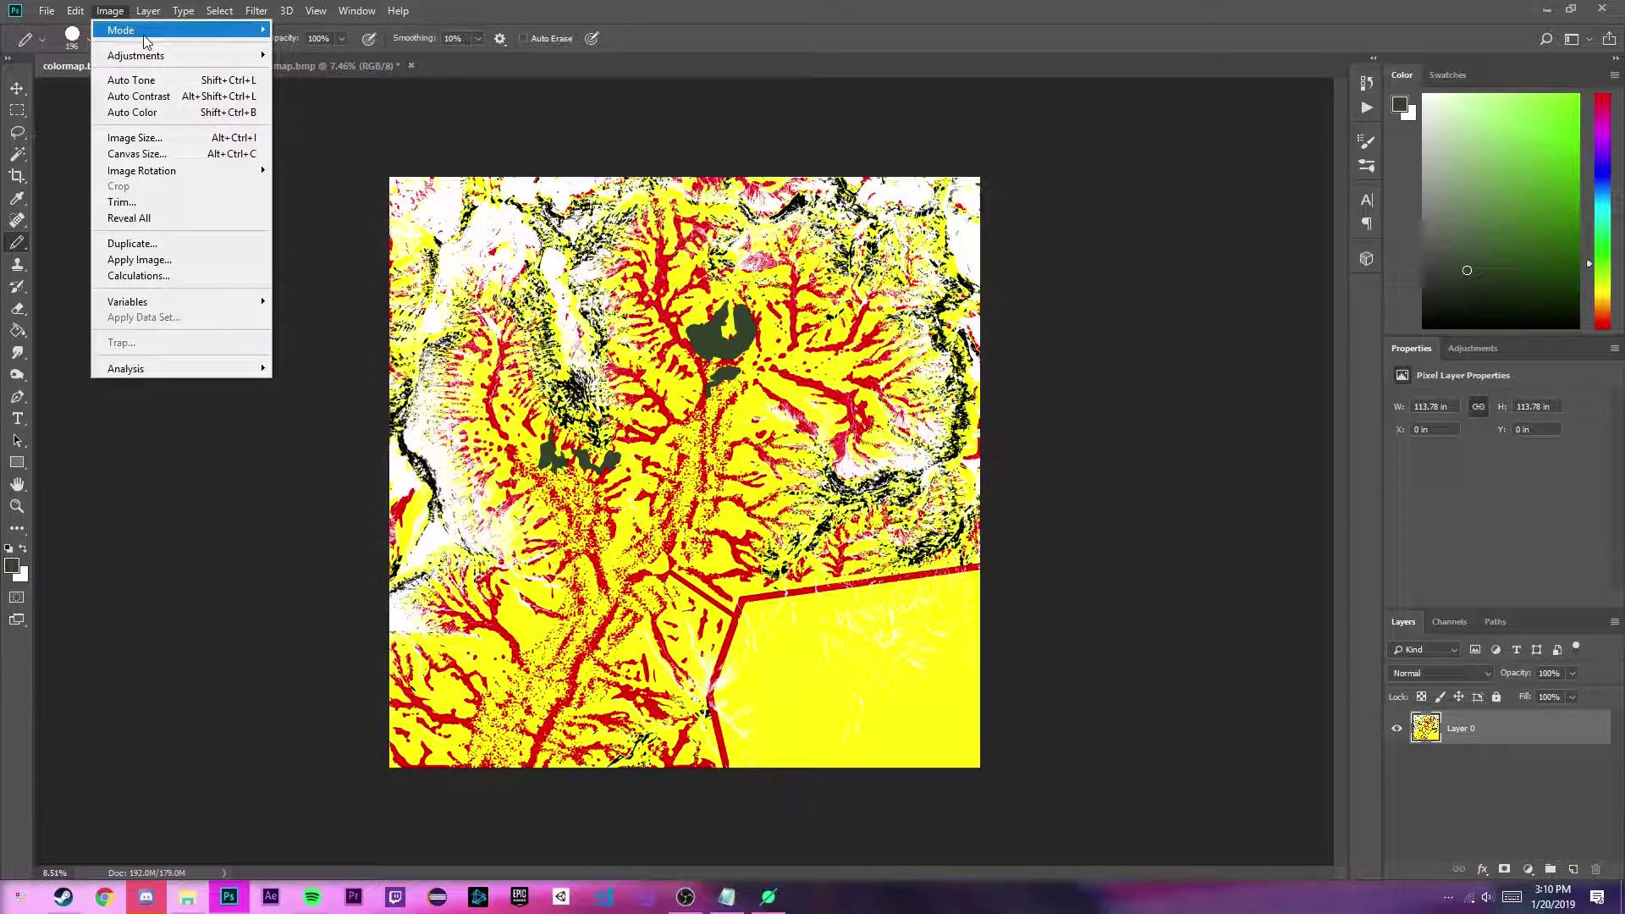
{"action": "mouse_move", "coordinate": [144, 34]}
{"action": "left_click", "coordinate": [306, 79]}
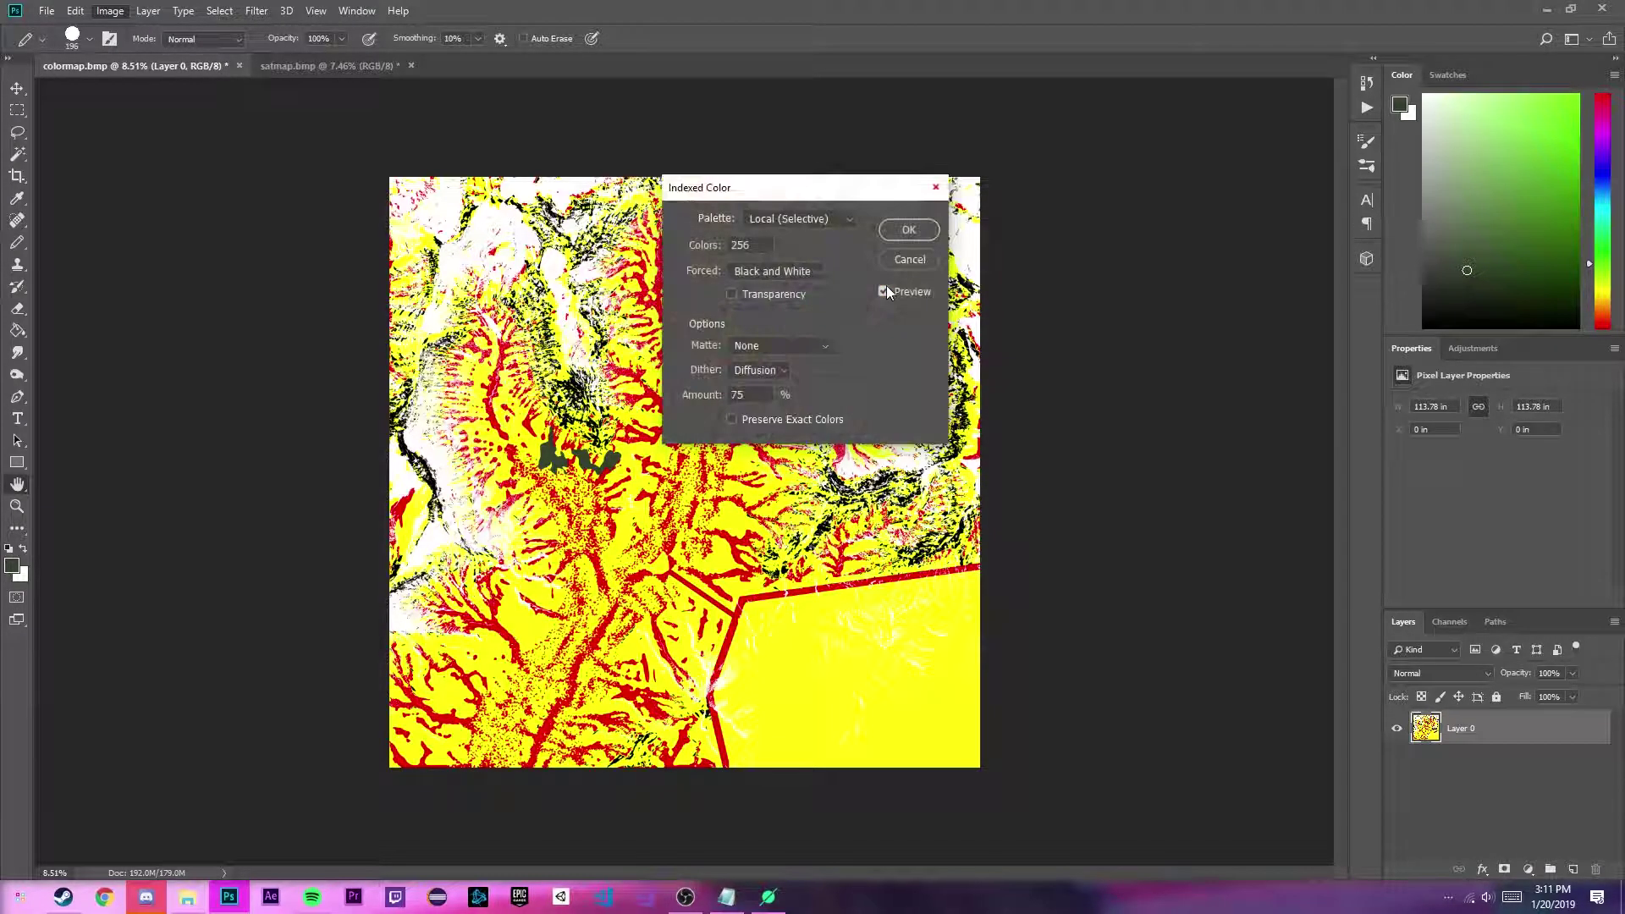
{"action": "left_click", "coordinate": [821, 222]}
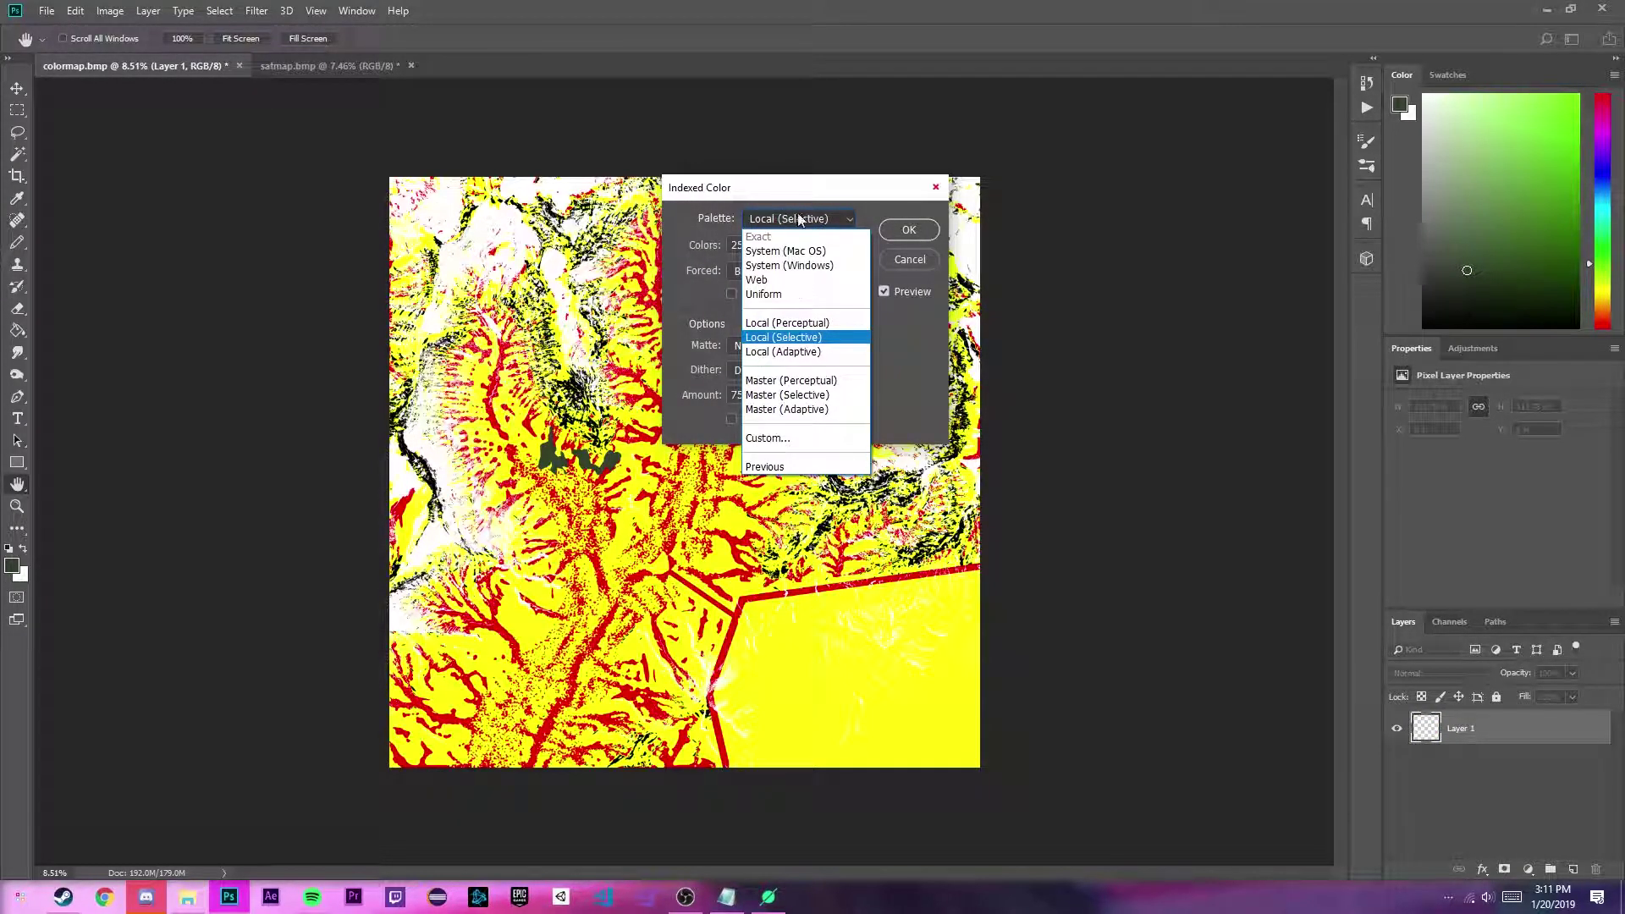
{"action": "left_click", "coordinate": [799, 220]}
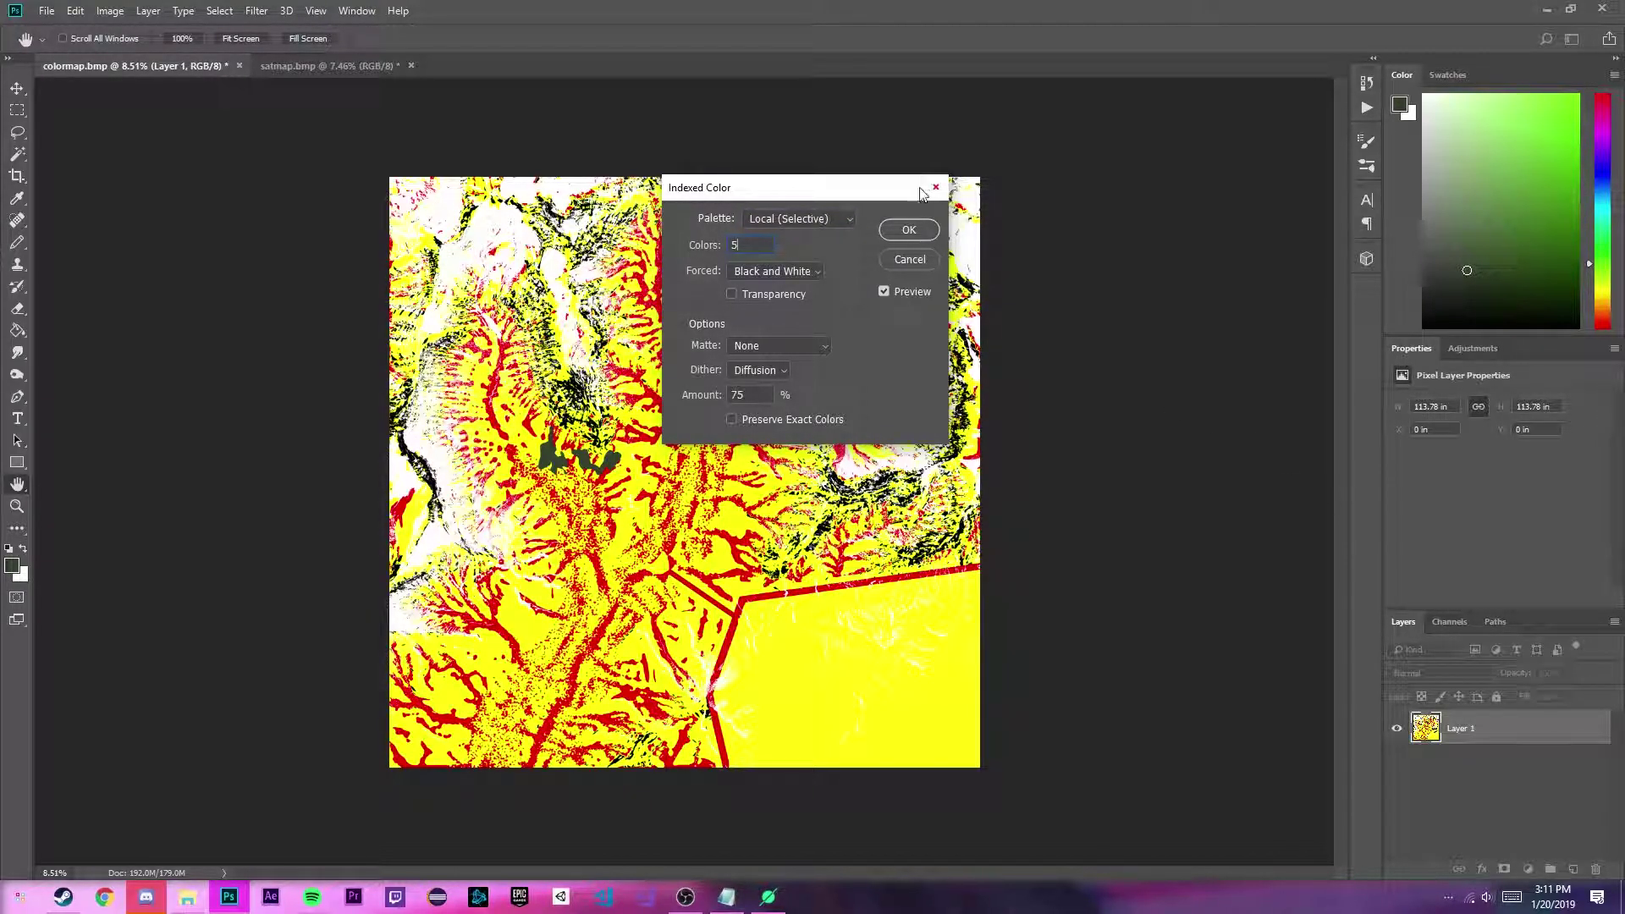
{"action": "left_click", "coordinate": [919, 233]}
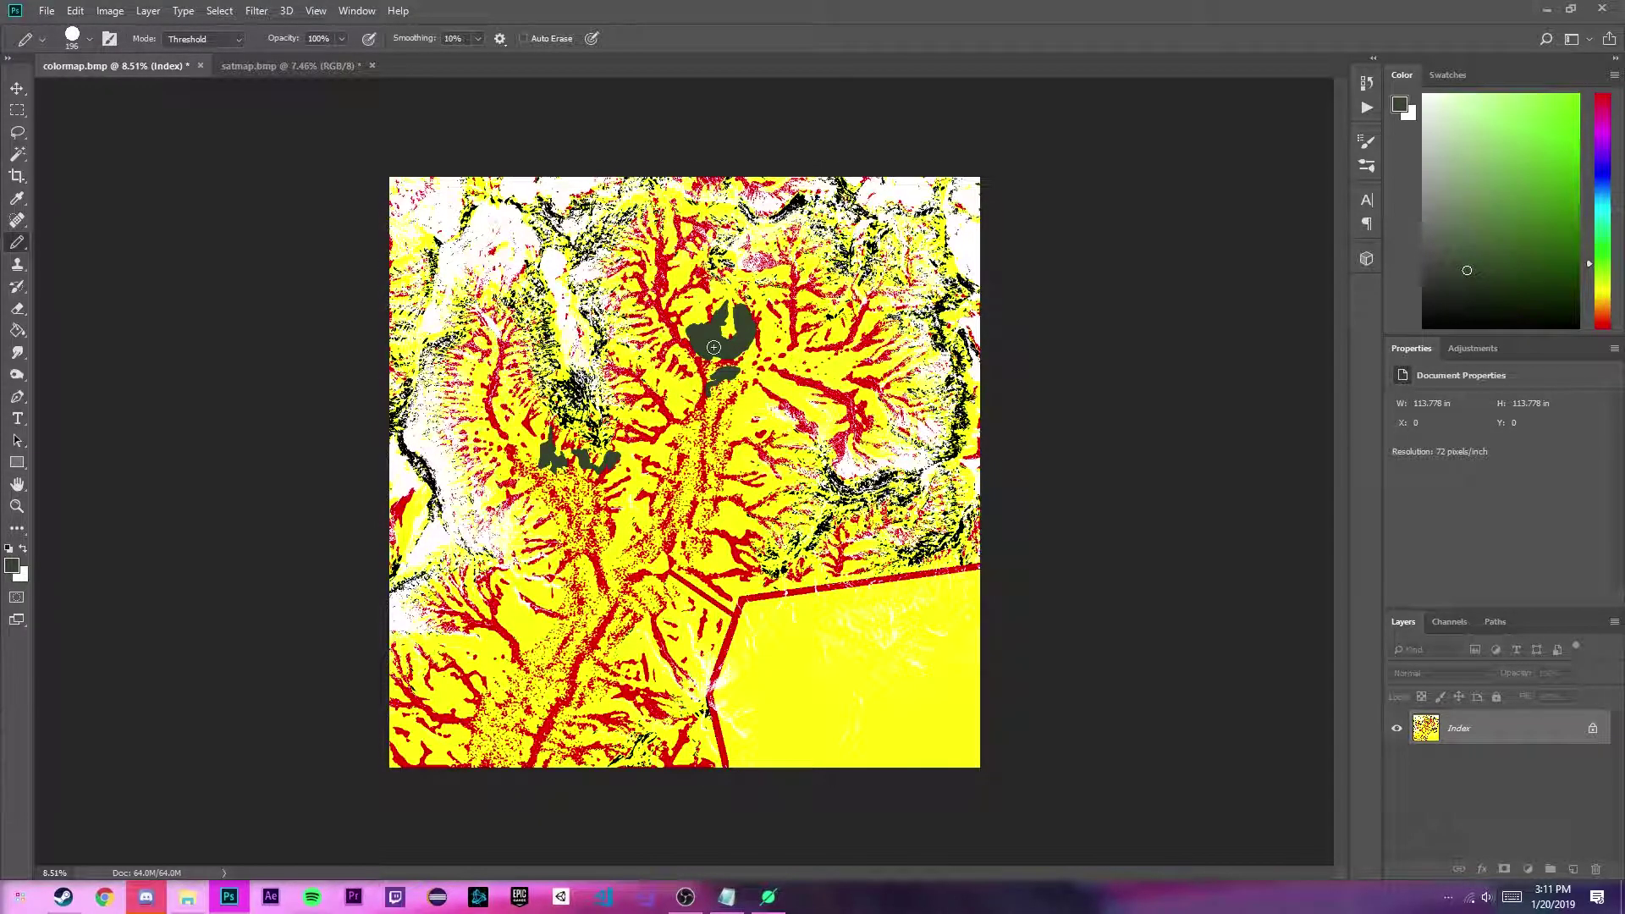
{"action": "scroll", "coordinate": [743, 367], "scroll_direction": "up", "scroll_amount": 15}
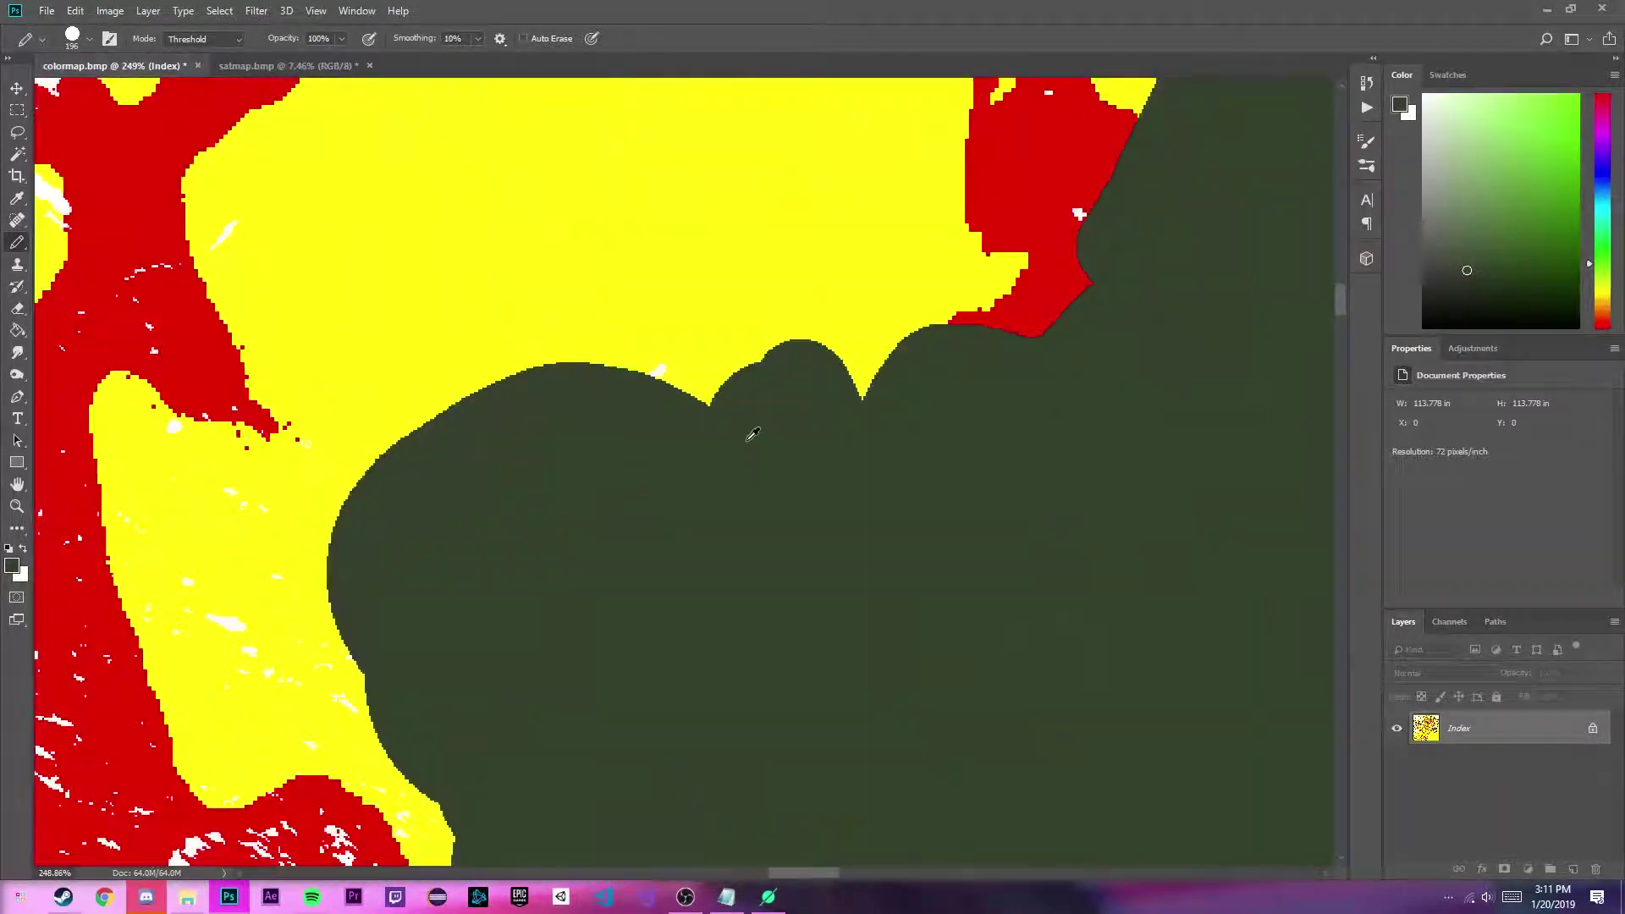
{"action": "scroll", "coordinate": [743, 366], "scroll_direction": "down", "scroll_amount": 10}
{"action": "scroll", "coordinate": [470, 805], "scroll_direction": "up", "scroll_amount": 4}
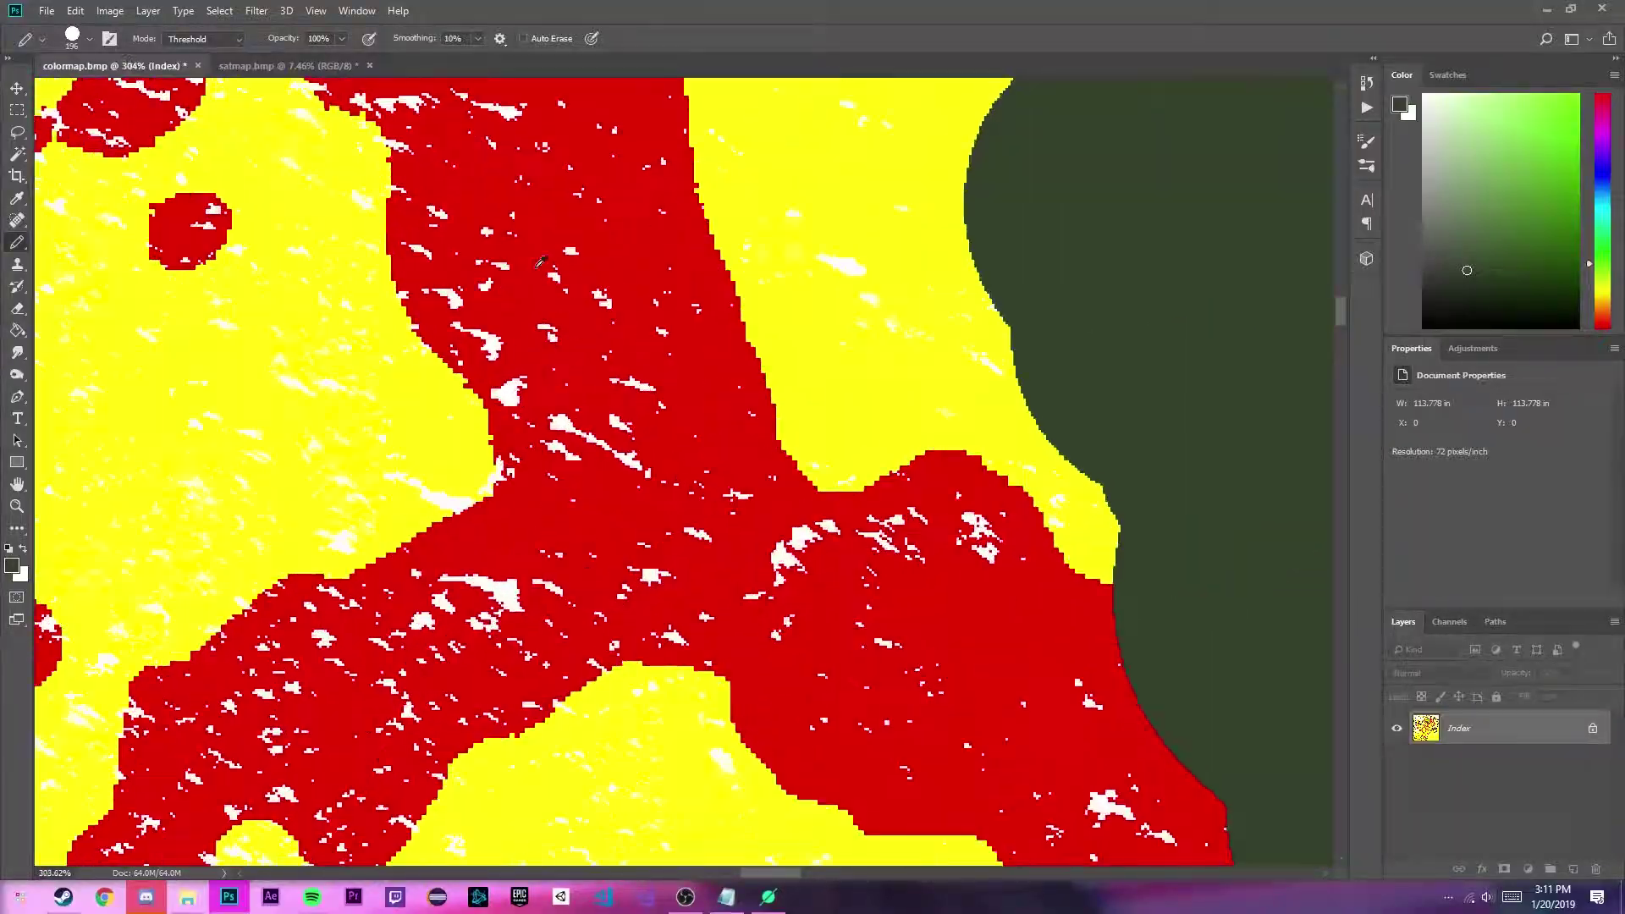
Inspect the indexed map's color areas up close along the road line and across the whole terrain.
{"action": "scroll", "coordinate": [471, 805], "scroll_direction": "down", "scroll_amount": 2}
{"action": "scroll", "coordinate": [673, 413], "scroll_direction": "down", "scroll_amount": 10}
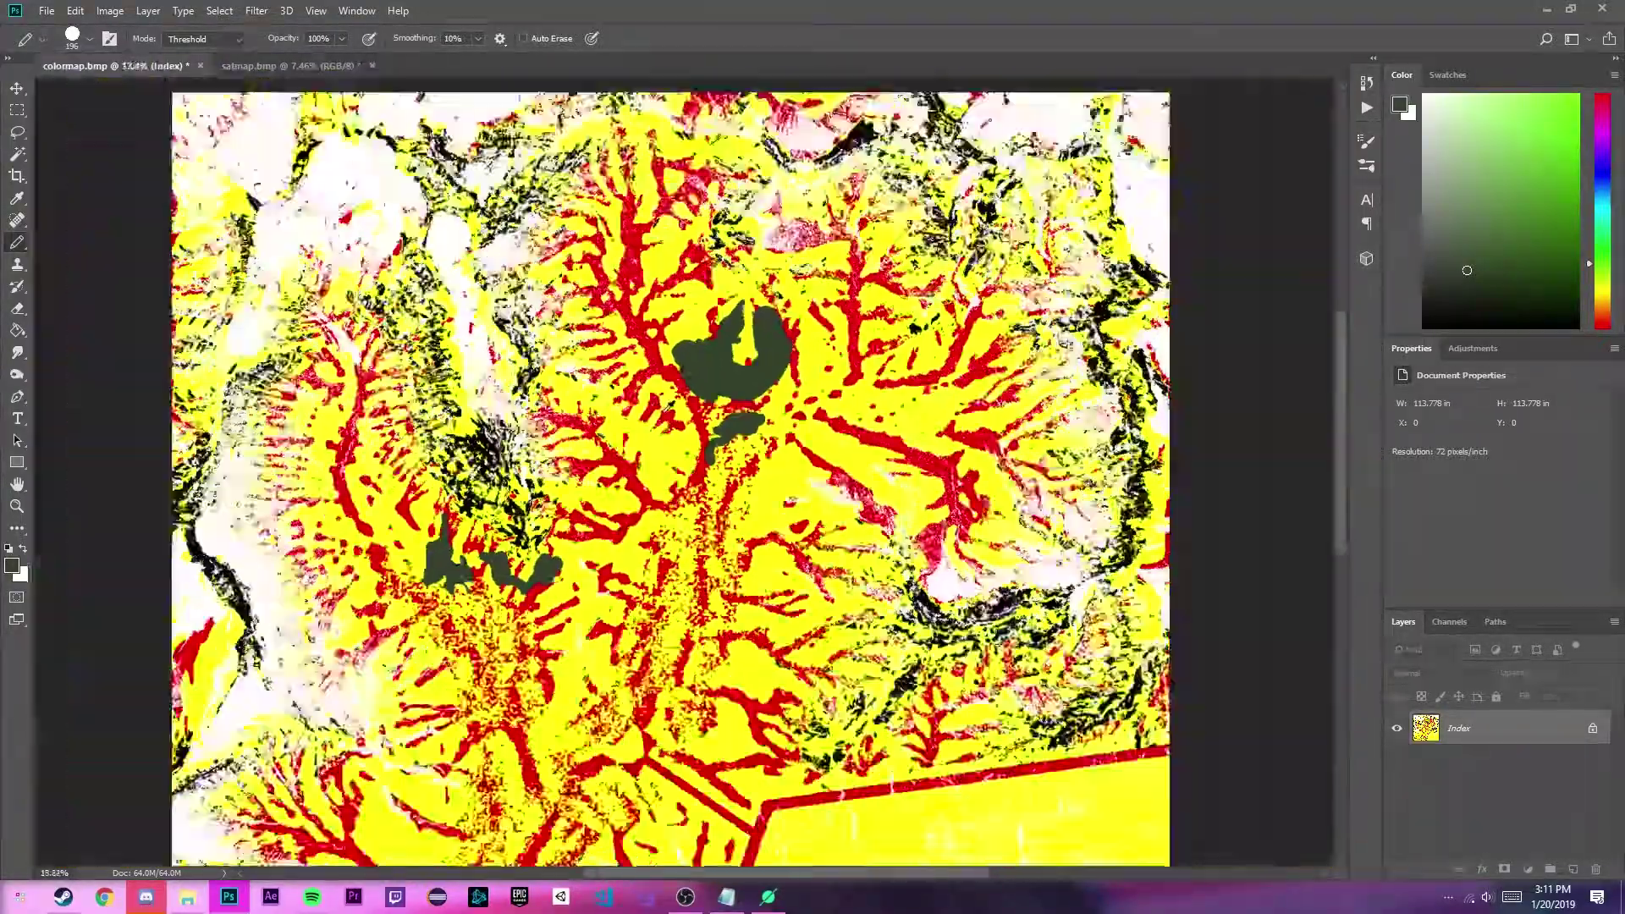
{"action": "scroll", "coordinate": [673, 413], "scroll_direction": "up", "scroll_amount": 15}
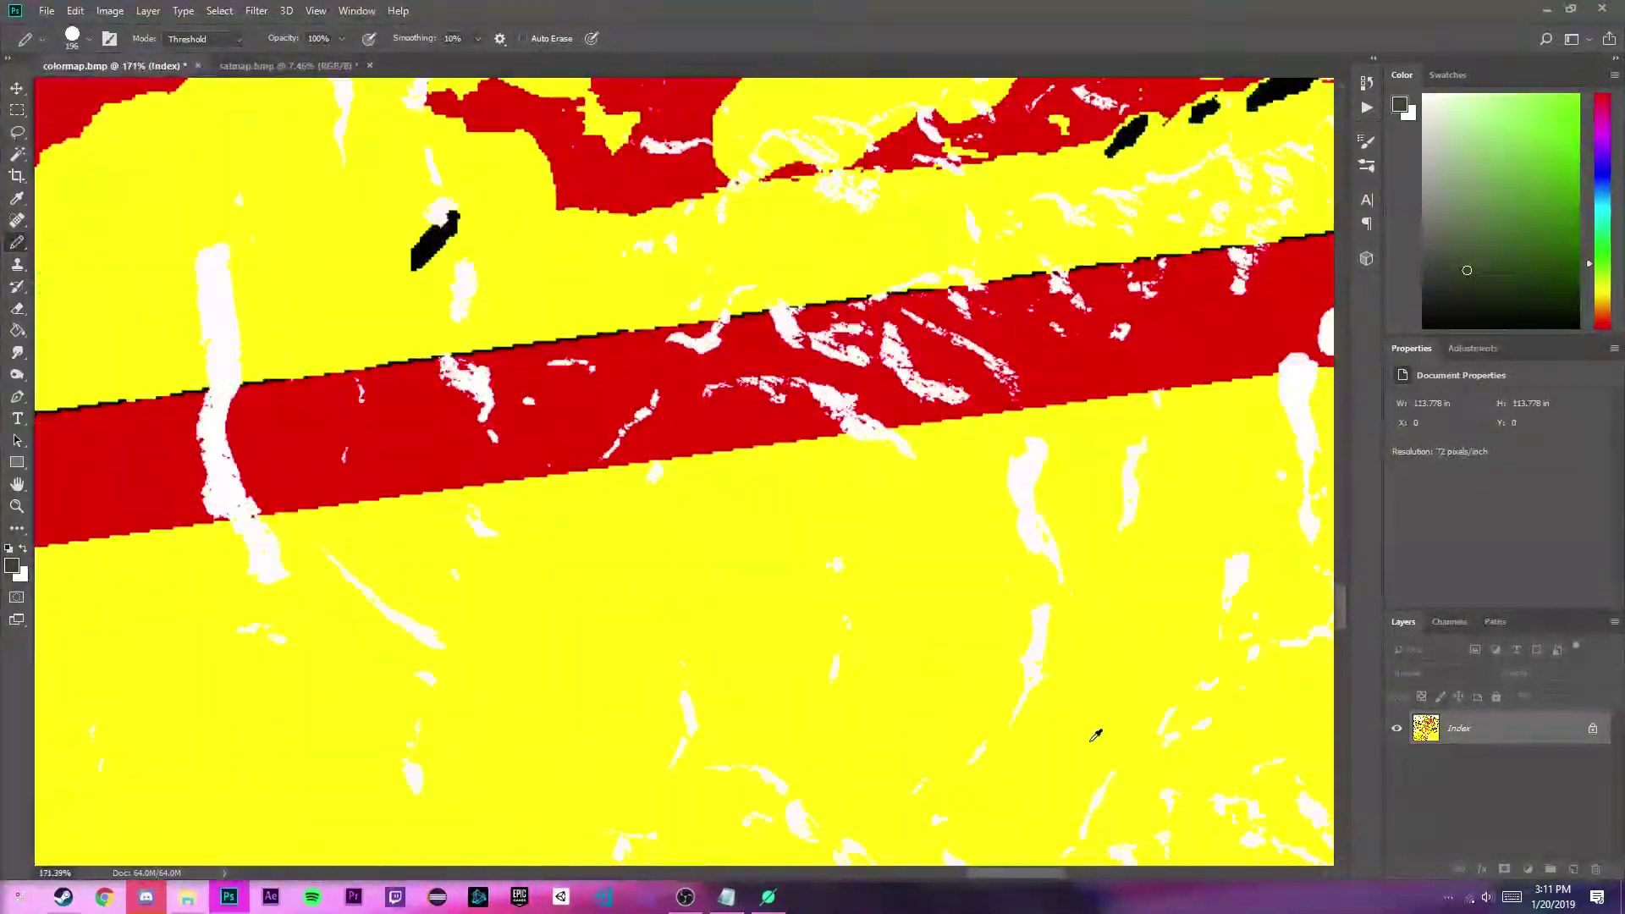
{"action": "scroll", "coordinate": [872, 667], "scroll_direction": "down", "scroll_amount": 12}
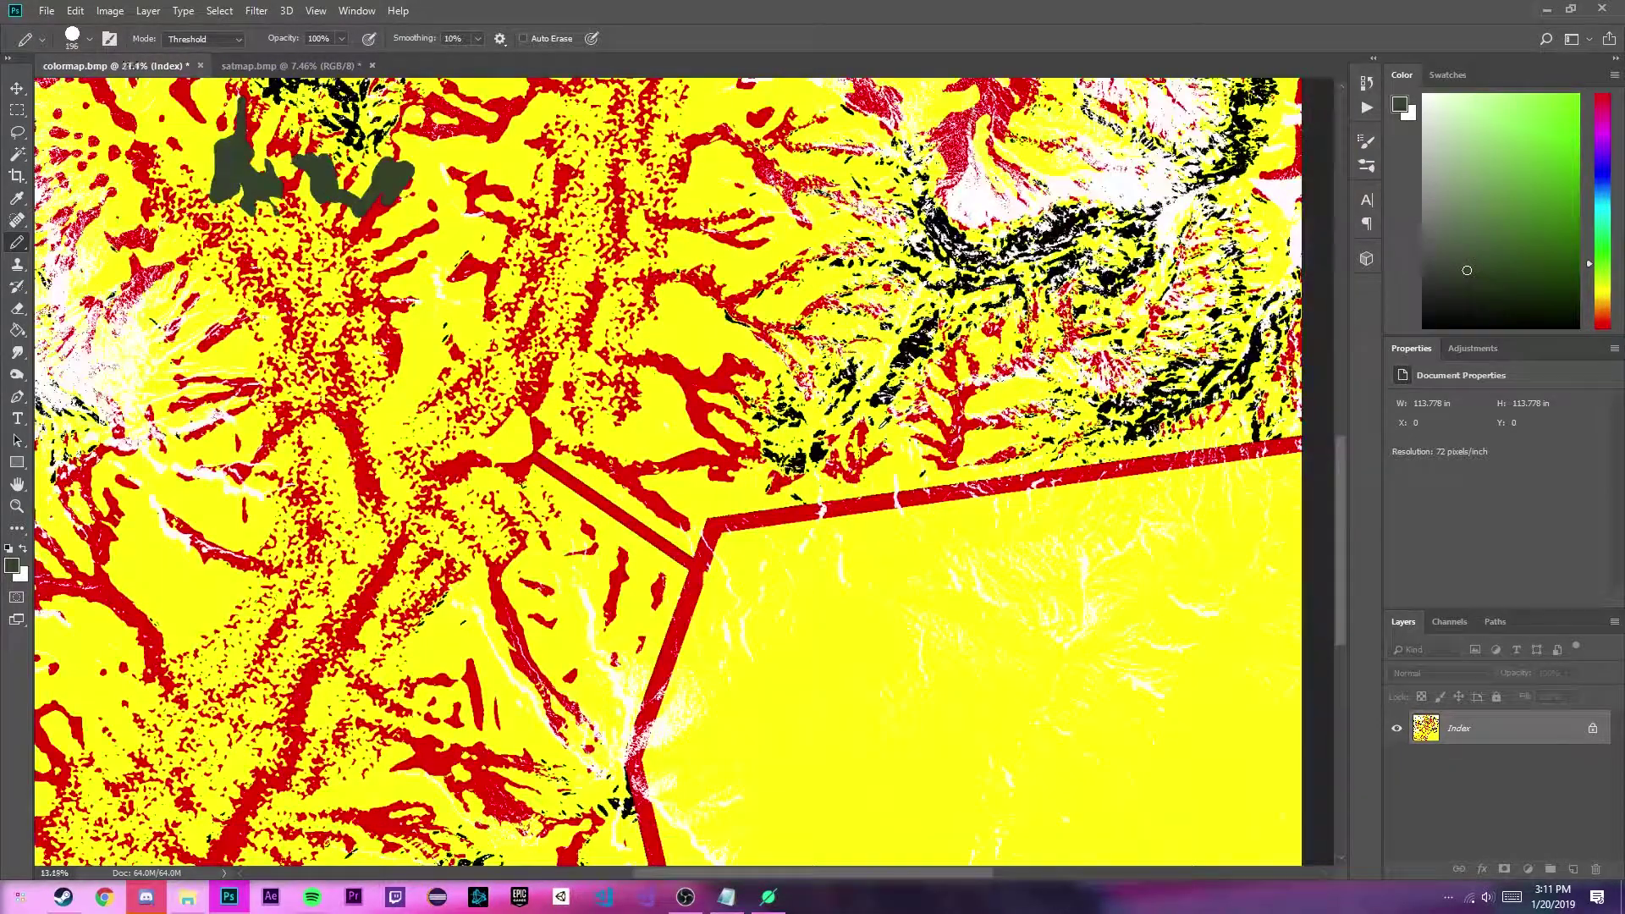
{"action": "scroll", "coordinate": [865, 389], "scroll_direction": "up", "scroll_amount": 1}
{"action": "scroll", "coordinate": [866, 387], "scroll_direction": "down", "scroll_amount": 2}
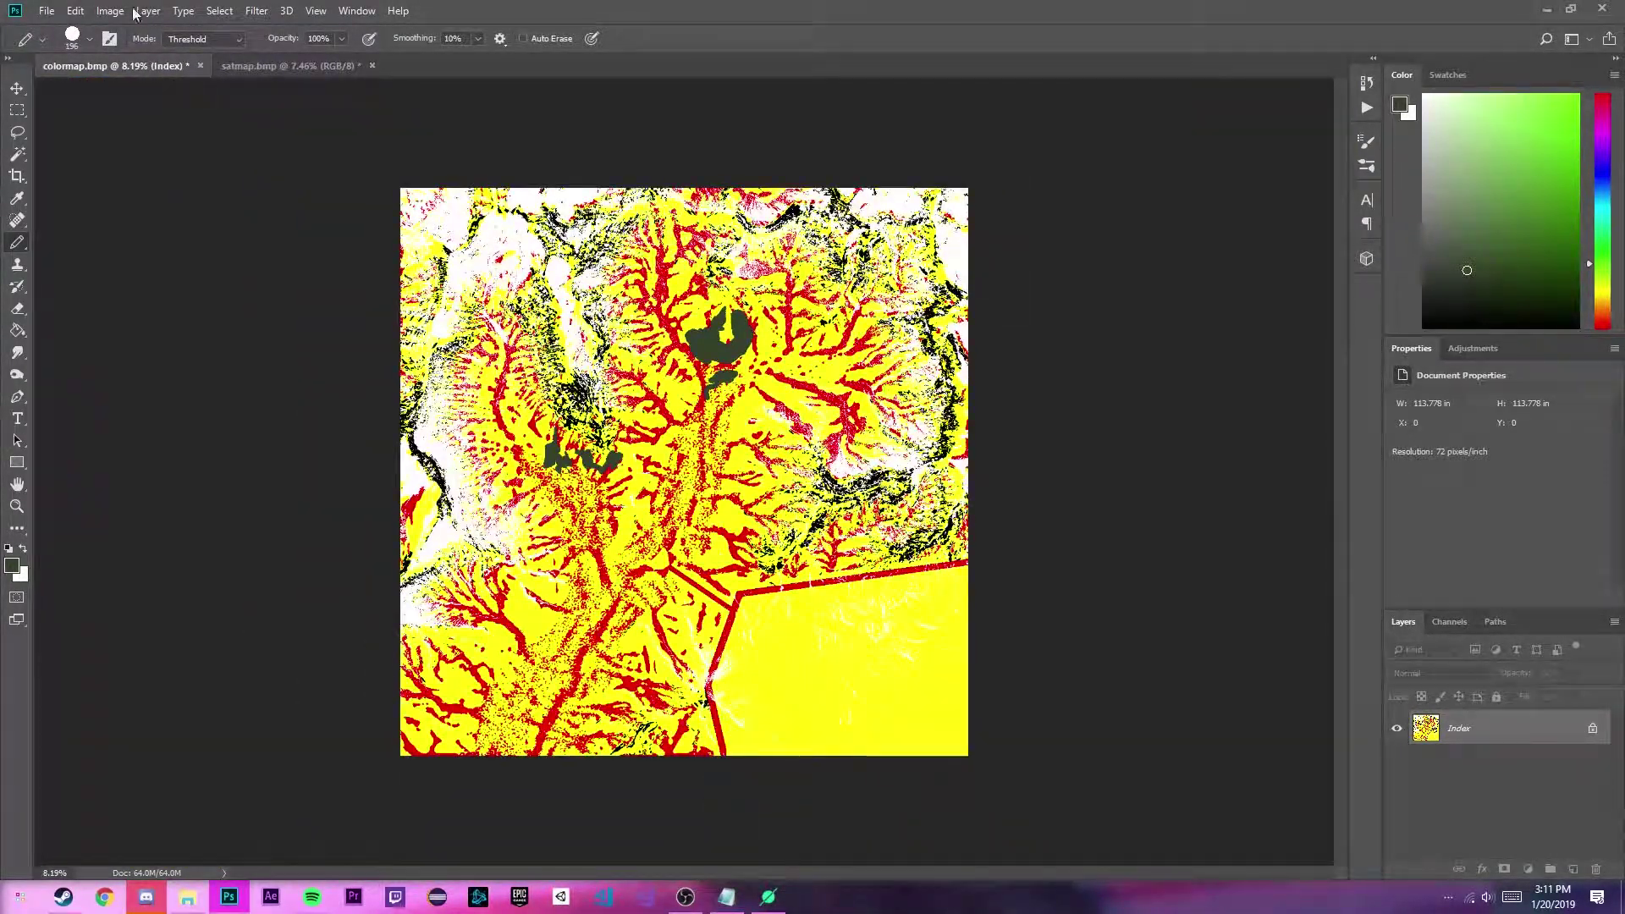
Start saving the map under a new name and browse to P:\rus\rus_valleyMap\source.
{"action": "left_click", "coordinate": [47, 11]}
{"action": "left_click", "coordinate": [130, 204]}
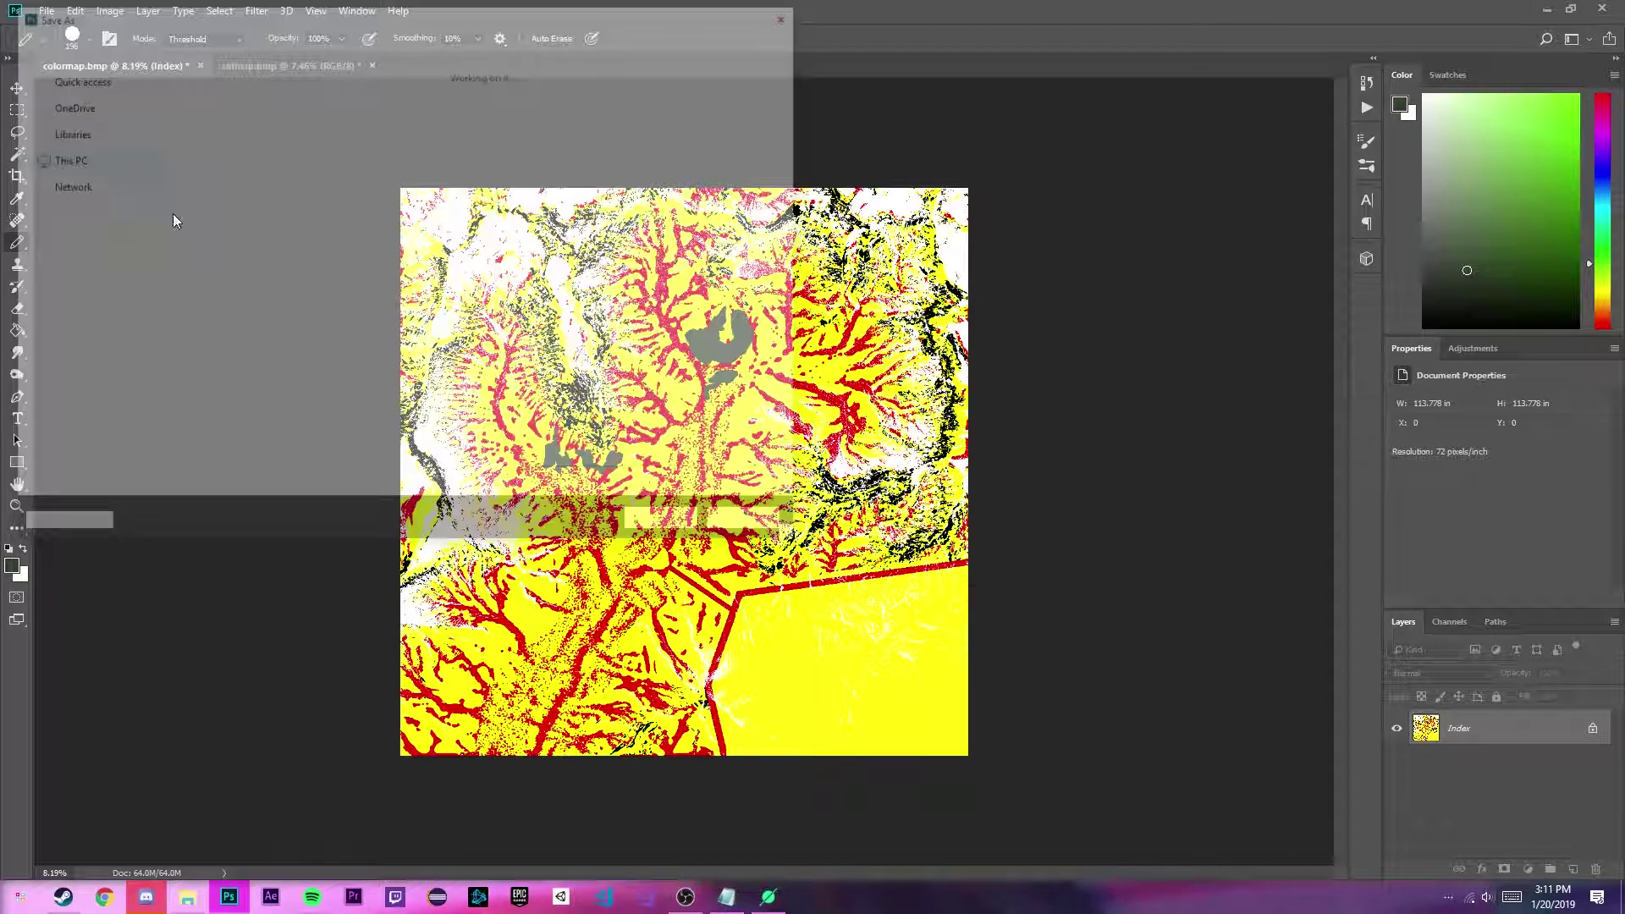
{"action": "scroll", "coordinate": [85, 254], "scroll_direction": "down", "scroll_amount": 3}
{"action": "left_click", "coordinate": [88, 306]}
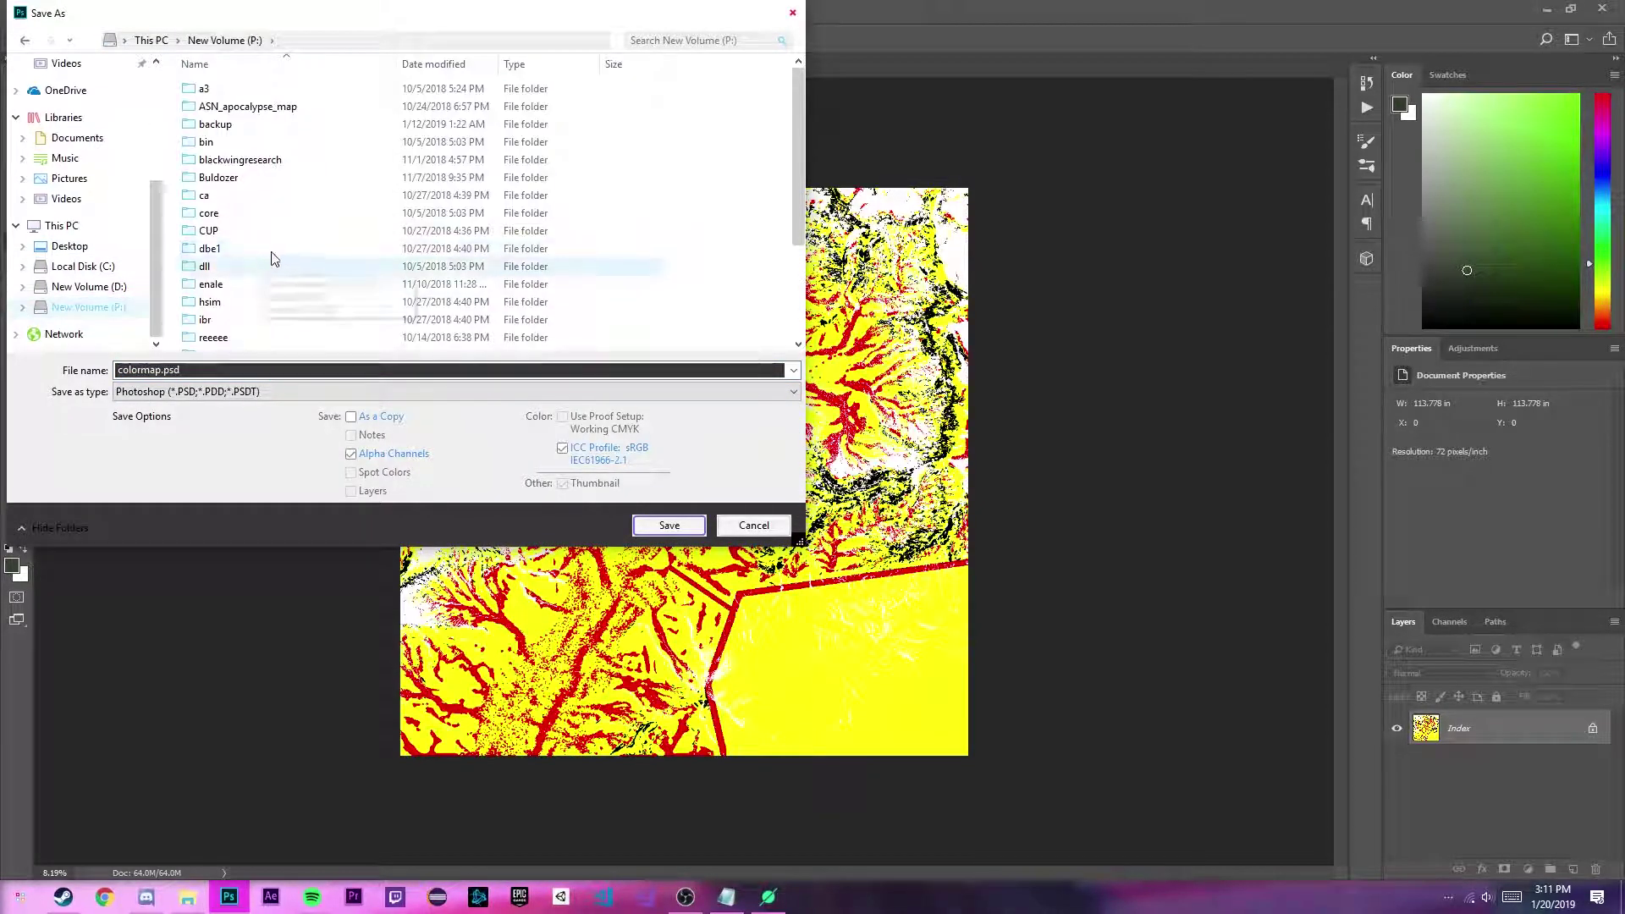
{"action": "scroll", "coordinate": [271, 260], "scroll_direction": "down", "scroll_amount": 3}
{"action": "double_click", "coordinate": [245, 222]}
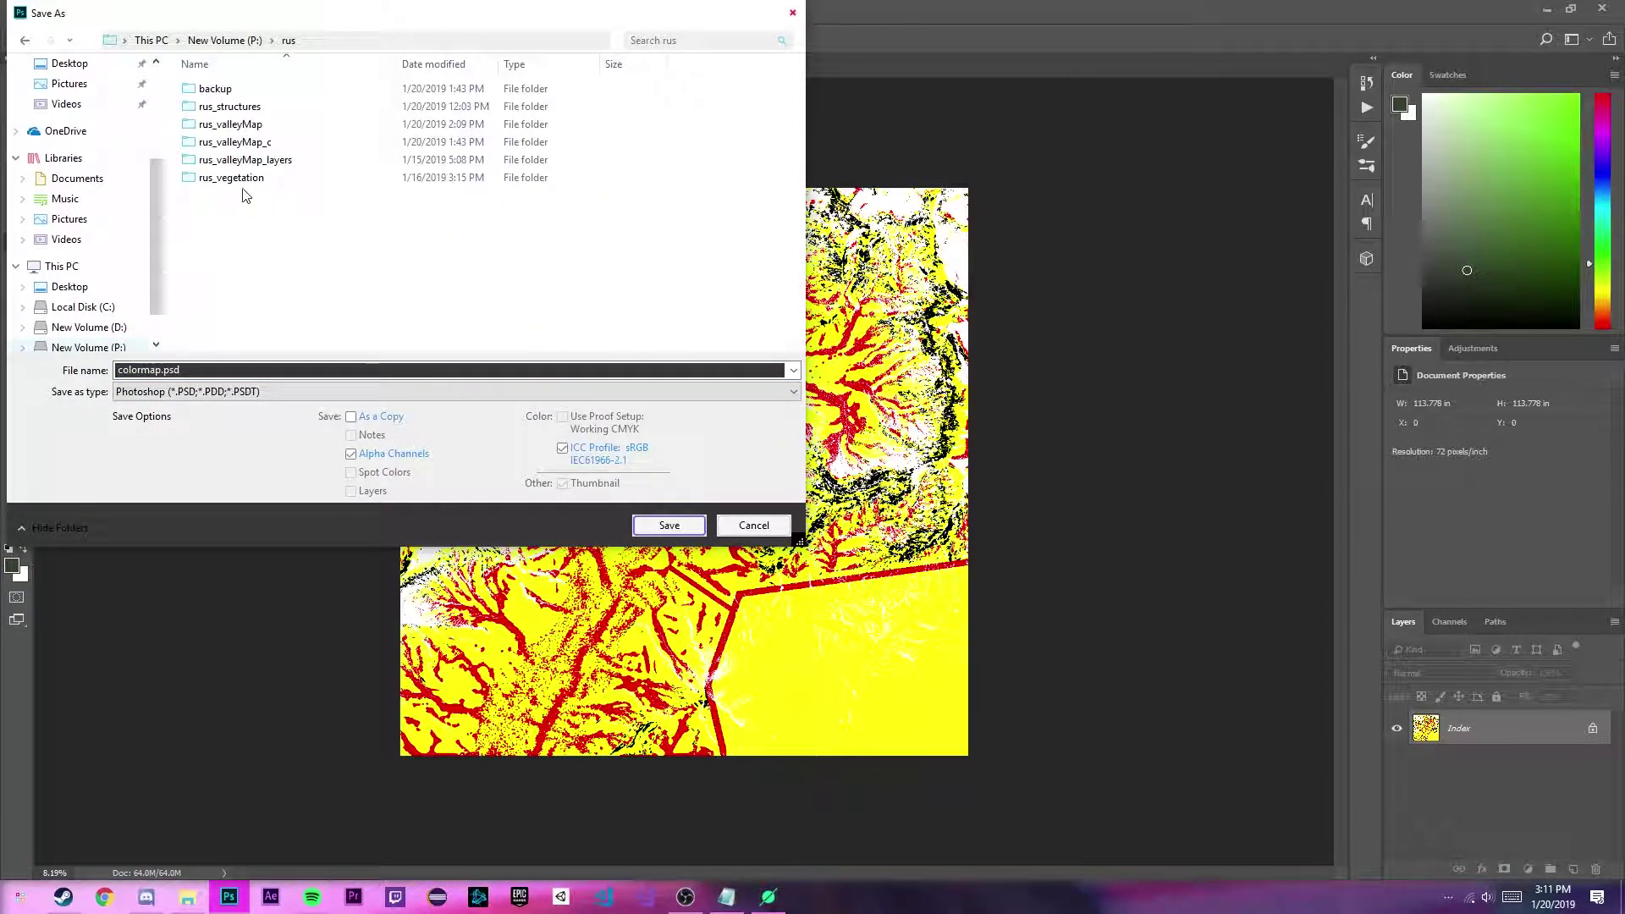
{"action": "double_click", "coordinate": [271, 124]}
{"action": "double_click", "coordinate": [265, 141]}
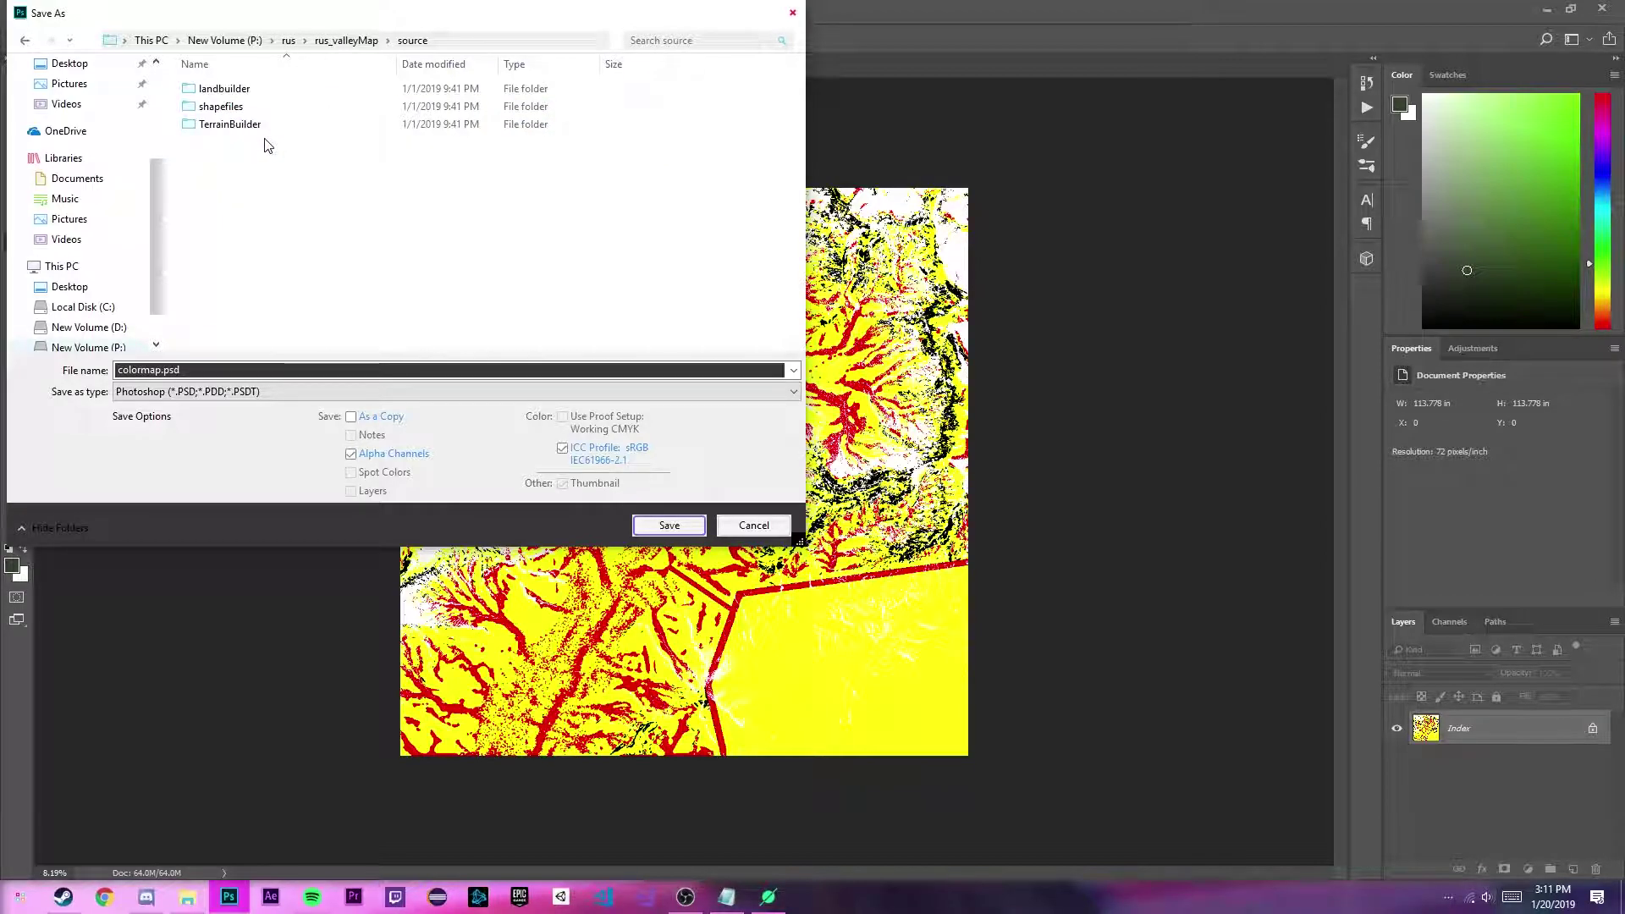
Save the map in BMP format over mask.bmp, with Windows file format and 8-bit depth.
{"action": "left_click", "coordinate": [271, 392]}
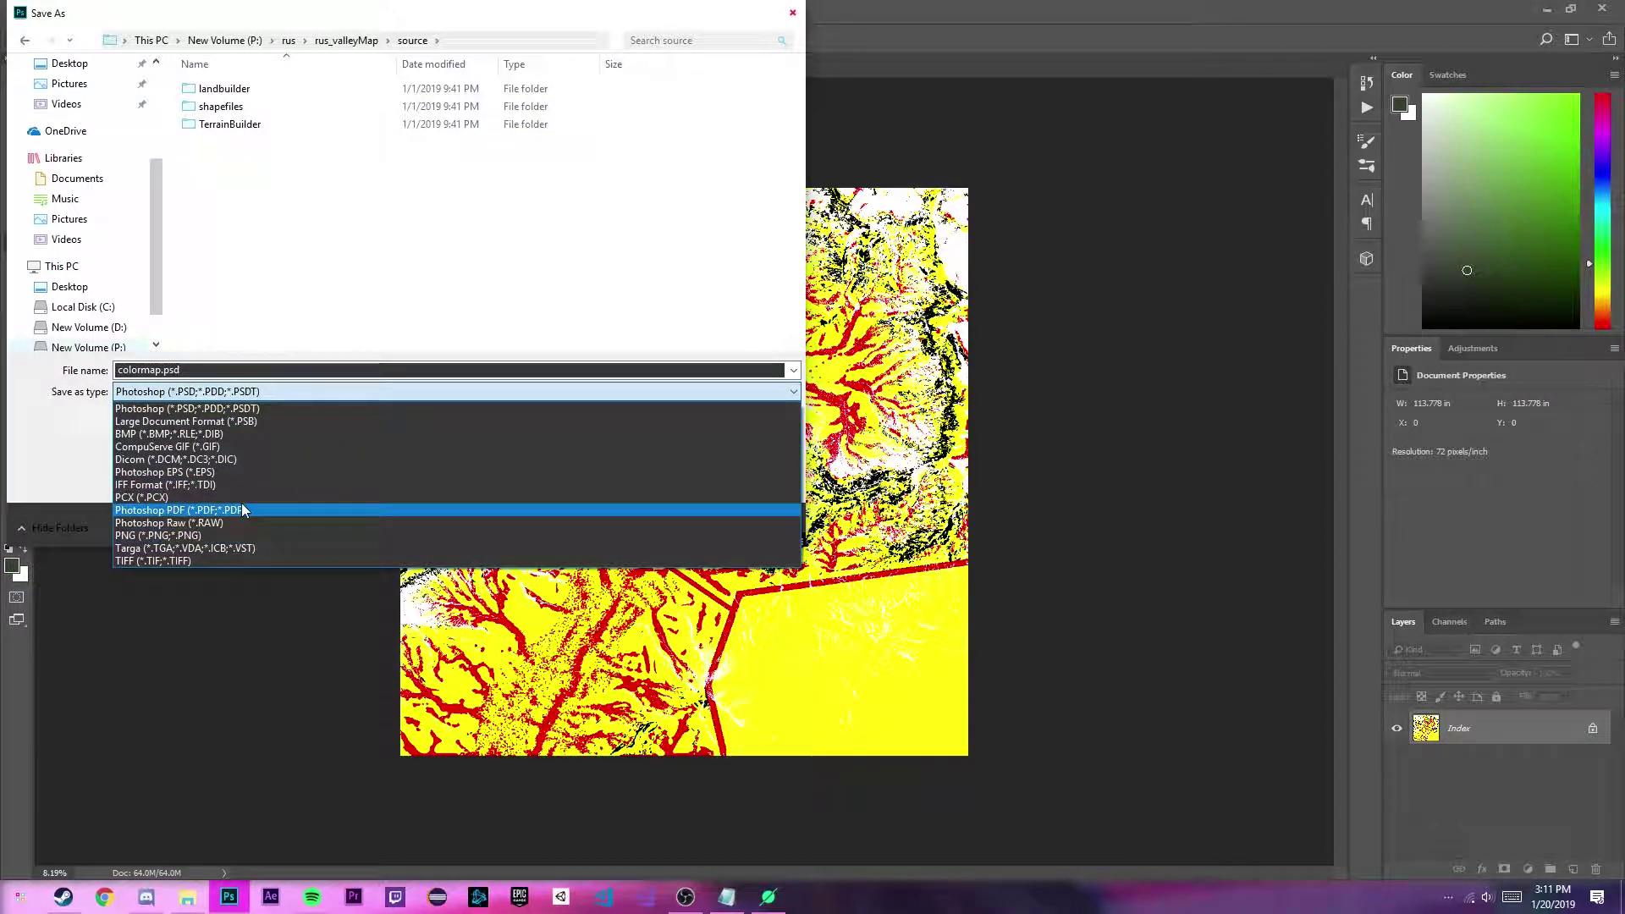
{"action": "left_click", "coordinate": [250, 421]}
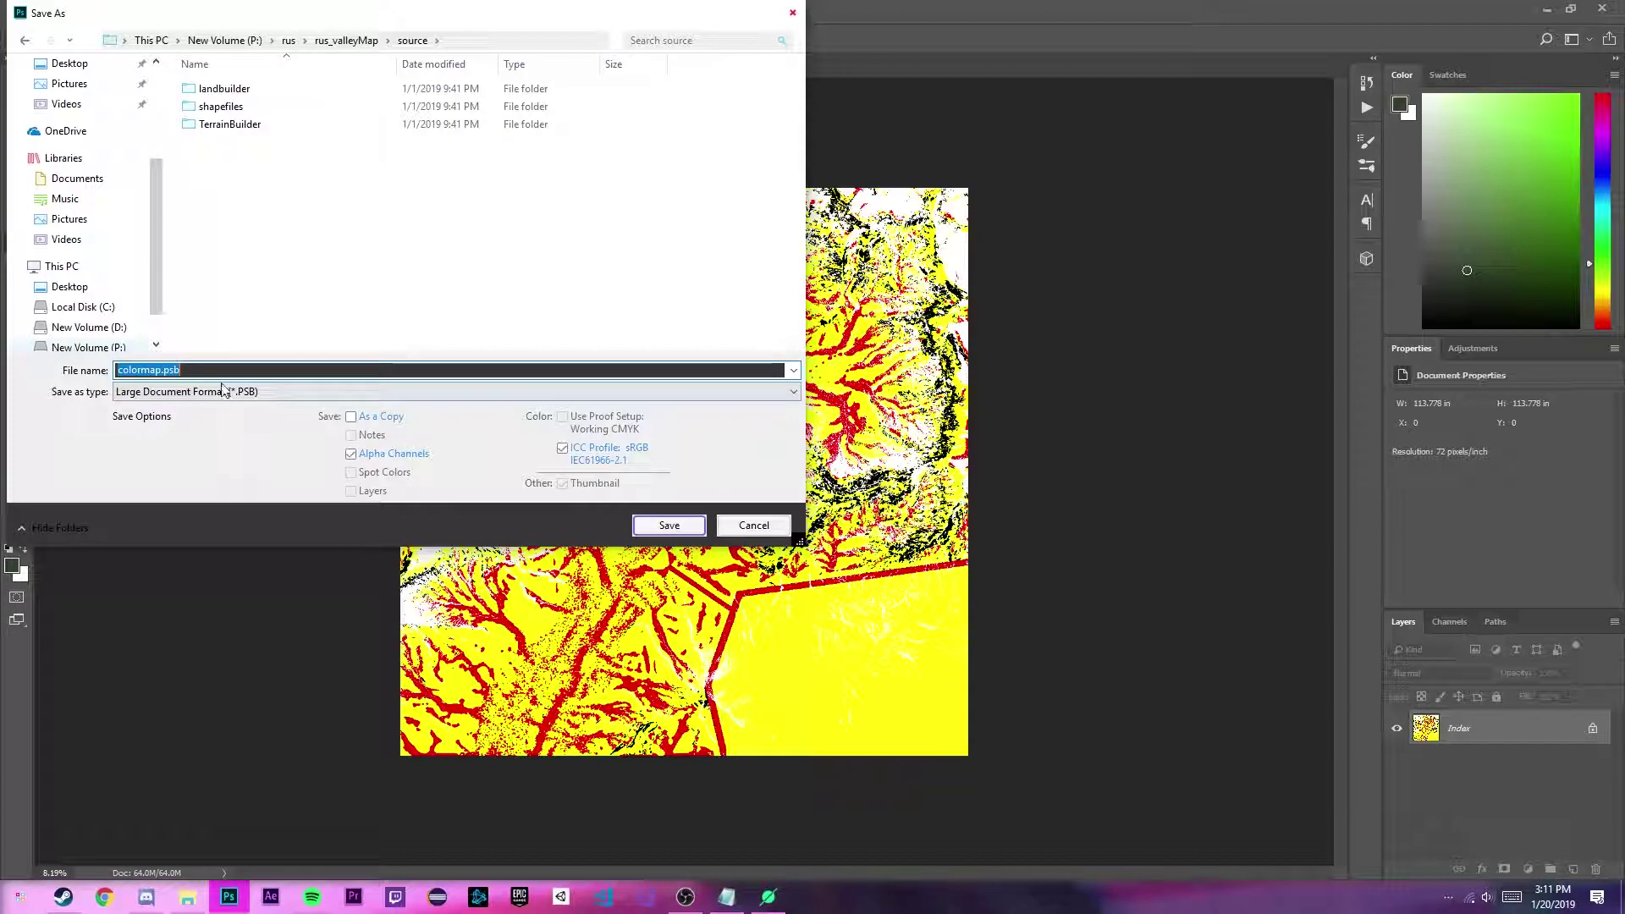
{"action": "left_click", "coordinate": [224, 391]}
{"action": "left_click", "coordinate": [225, 428]}
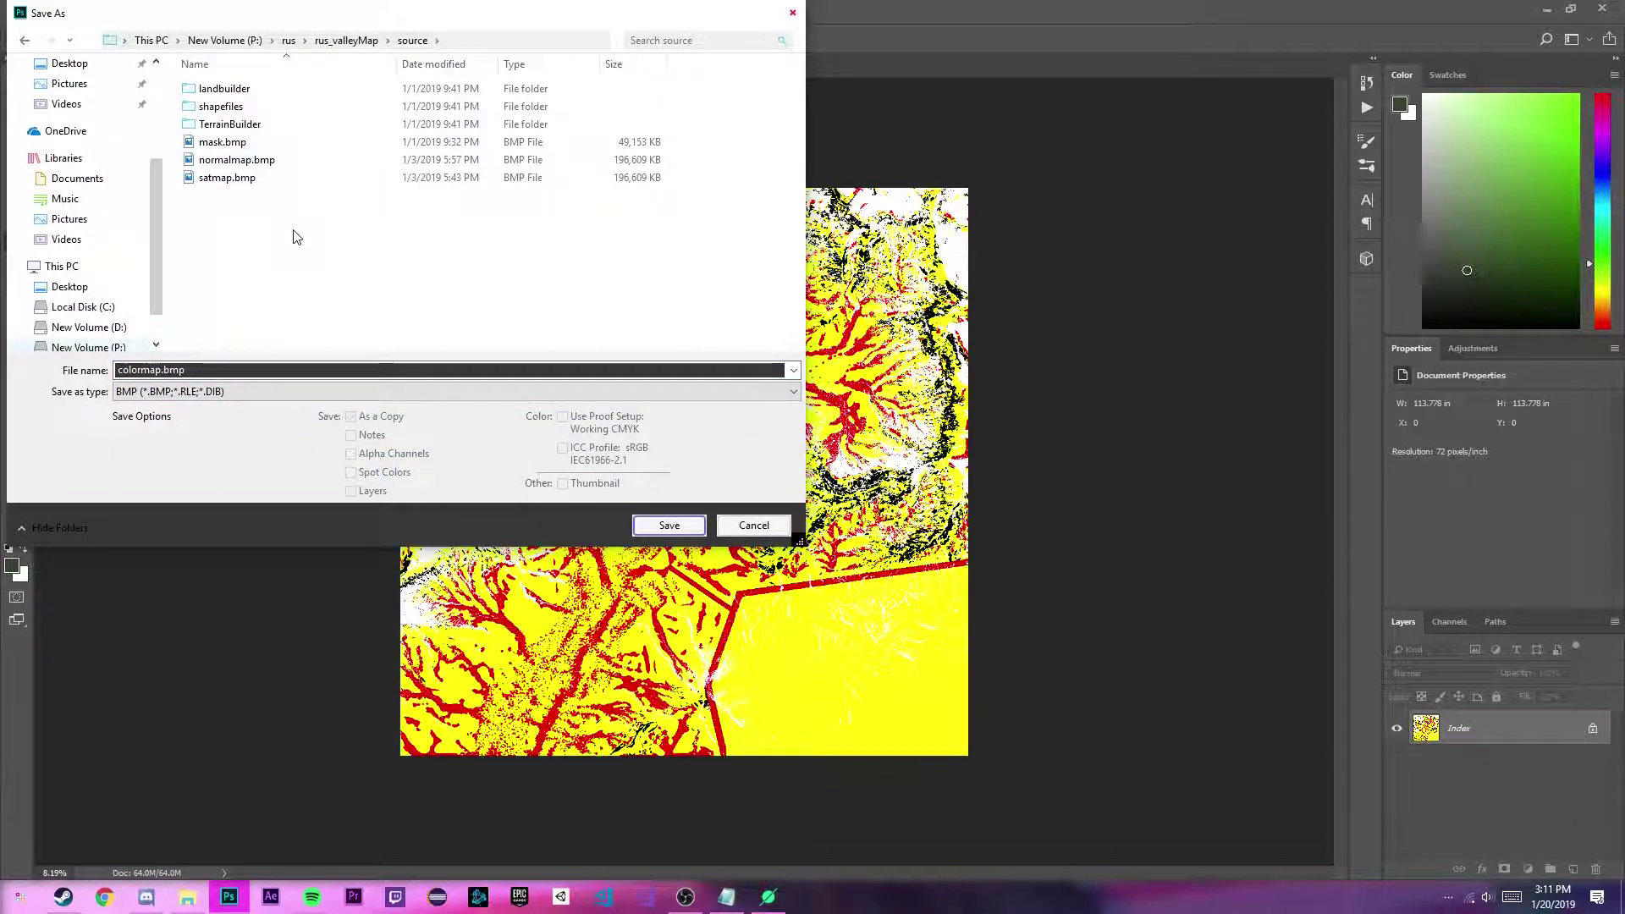
{"action": "left_click", "coordinate": [224, 144]}
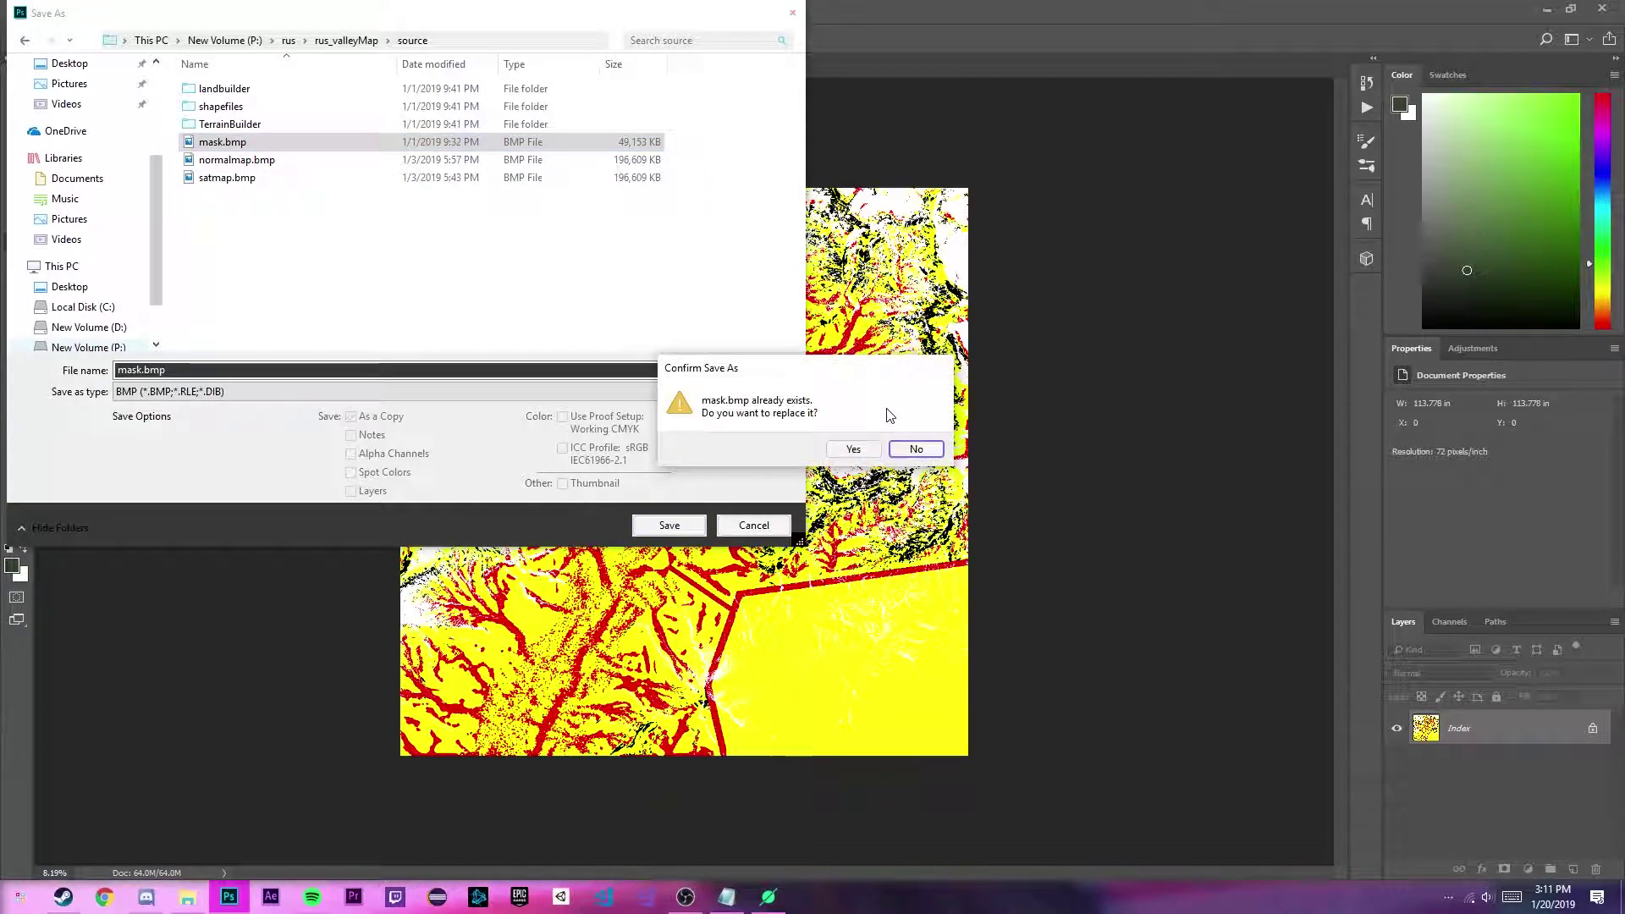
{"action": "left_click", "coordinate": [855, 451]}
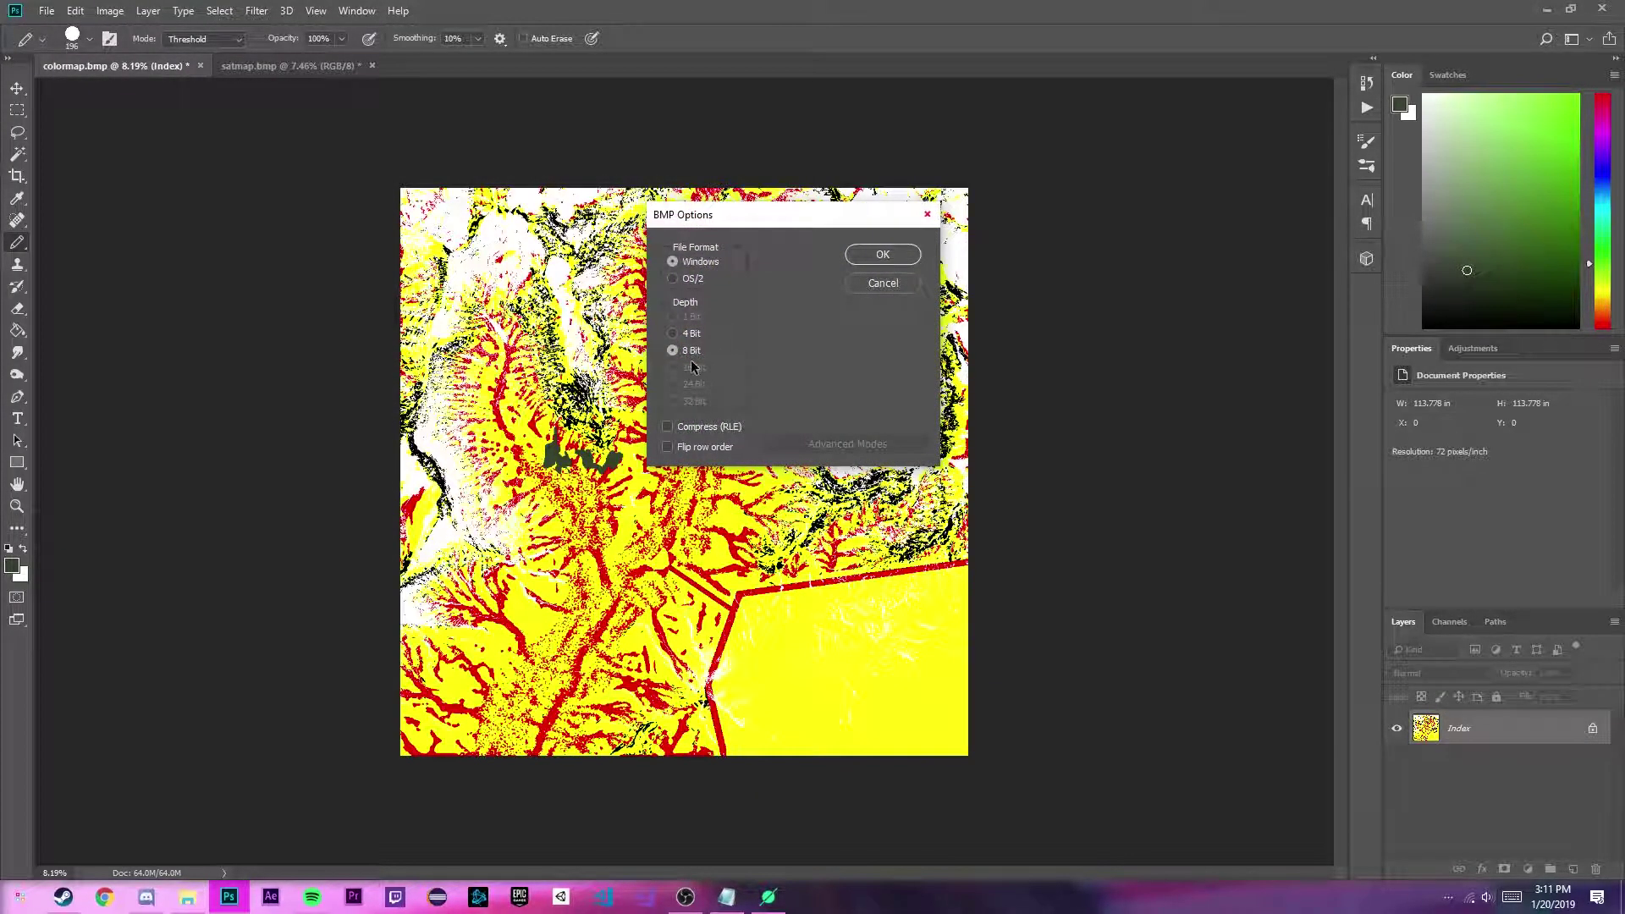
{"action": "left_click", "coordinate": [880, 254]}
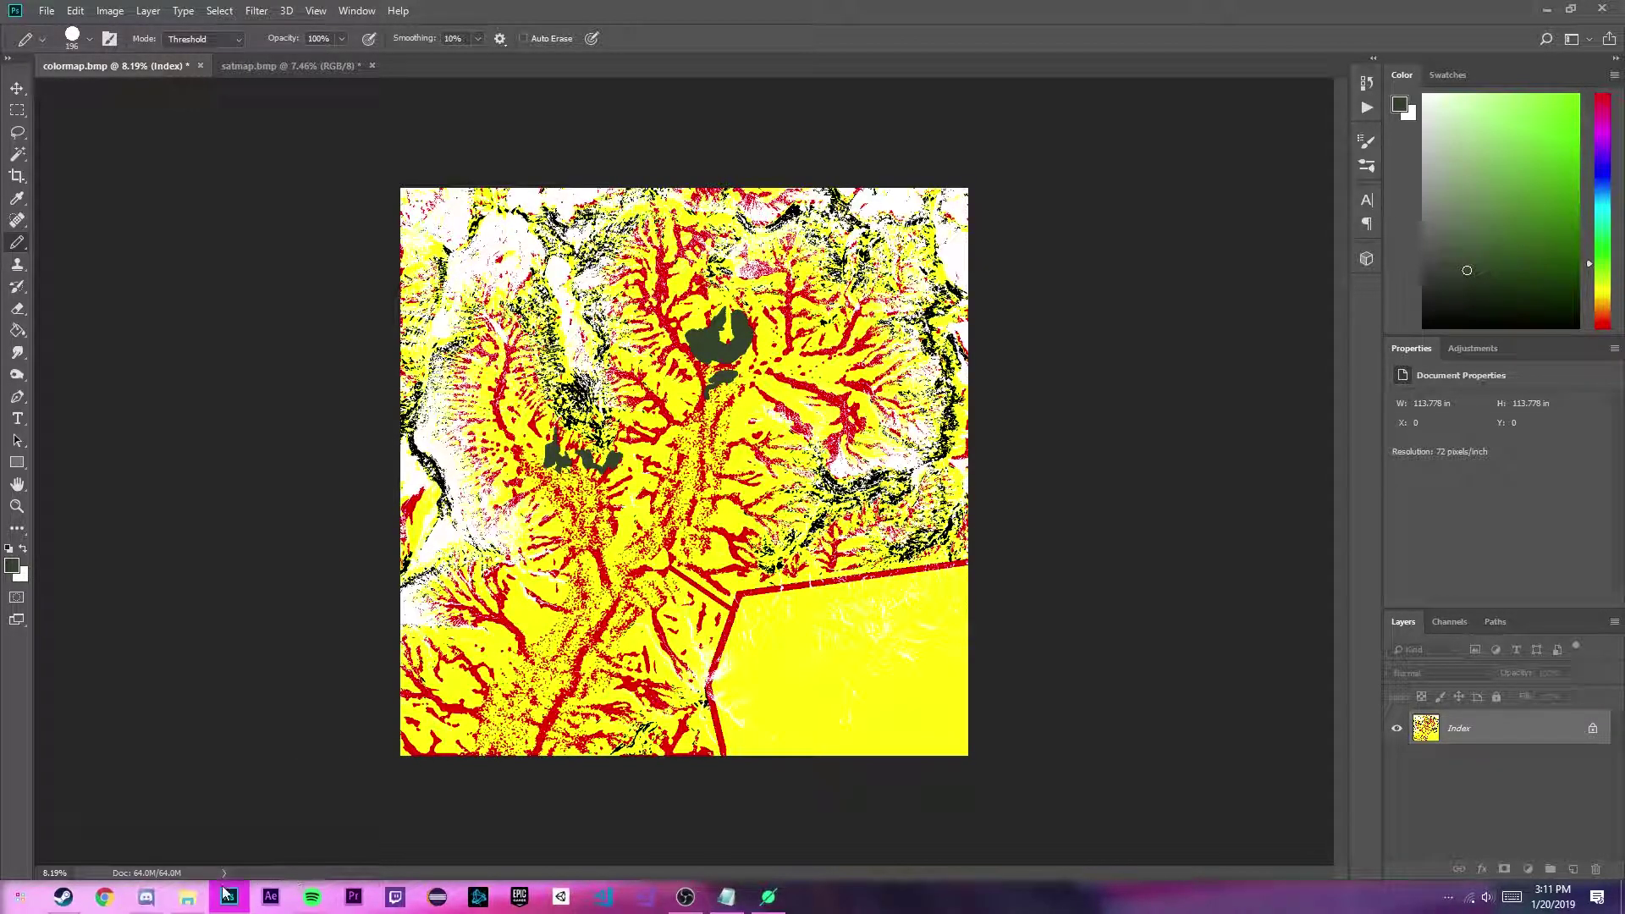
Switch to File Explorer and open layers.cfg from the rus_valleyMap source folder in Visual Studio Code.
{"action": "left_click", "coordinate": [187, 896]}
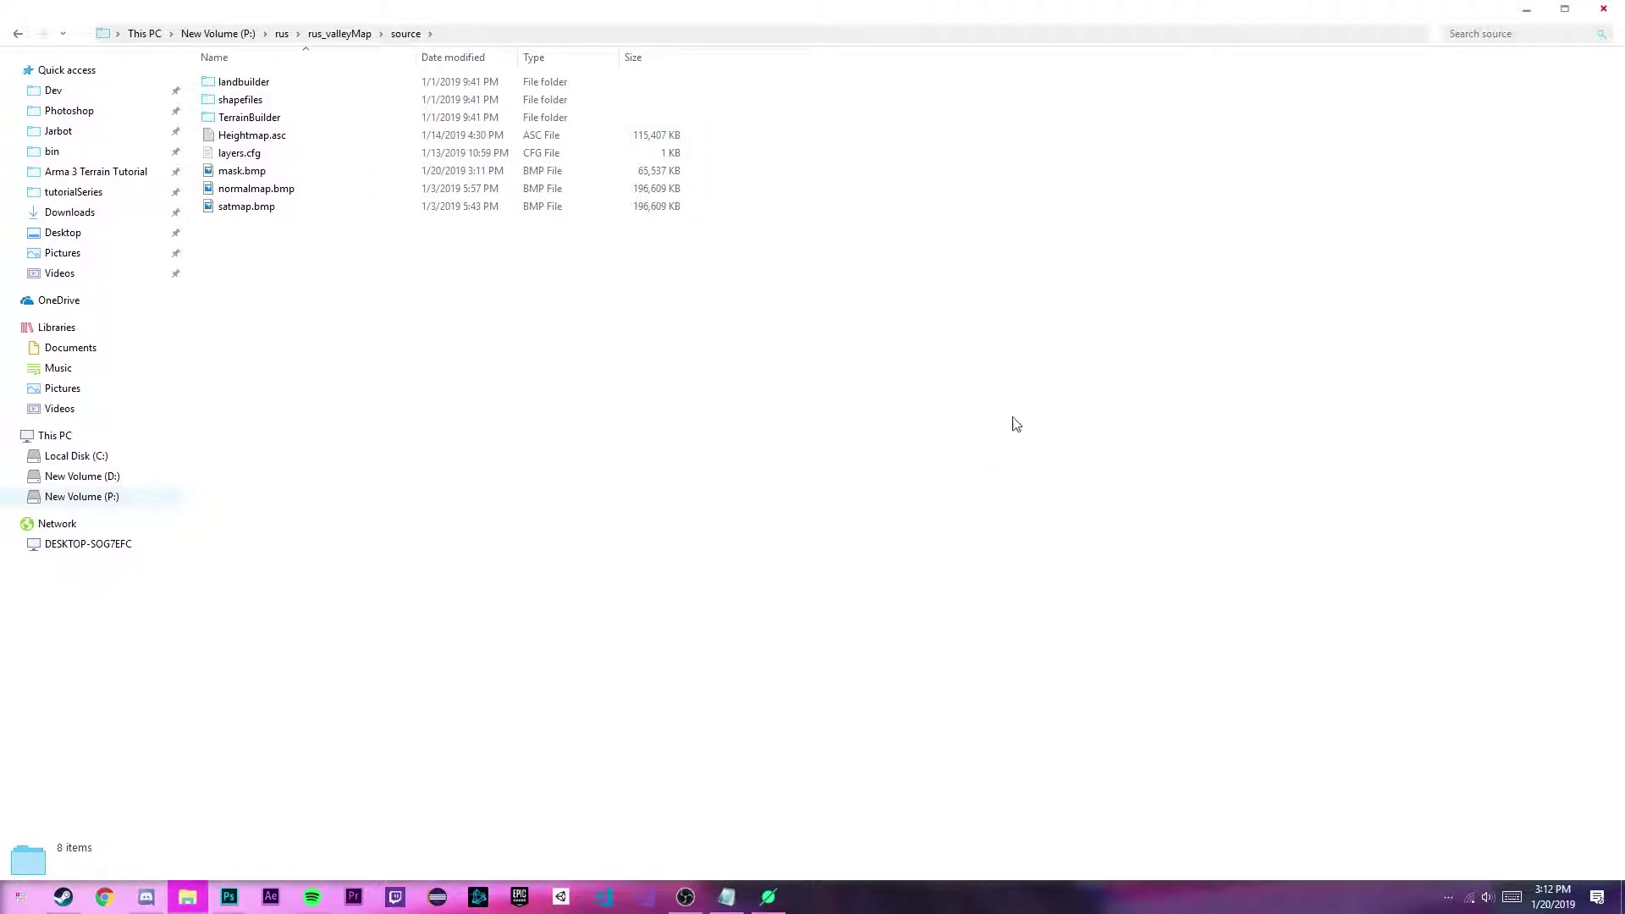
{"action": "key", "text": "BackSpace"}
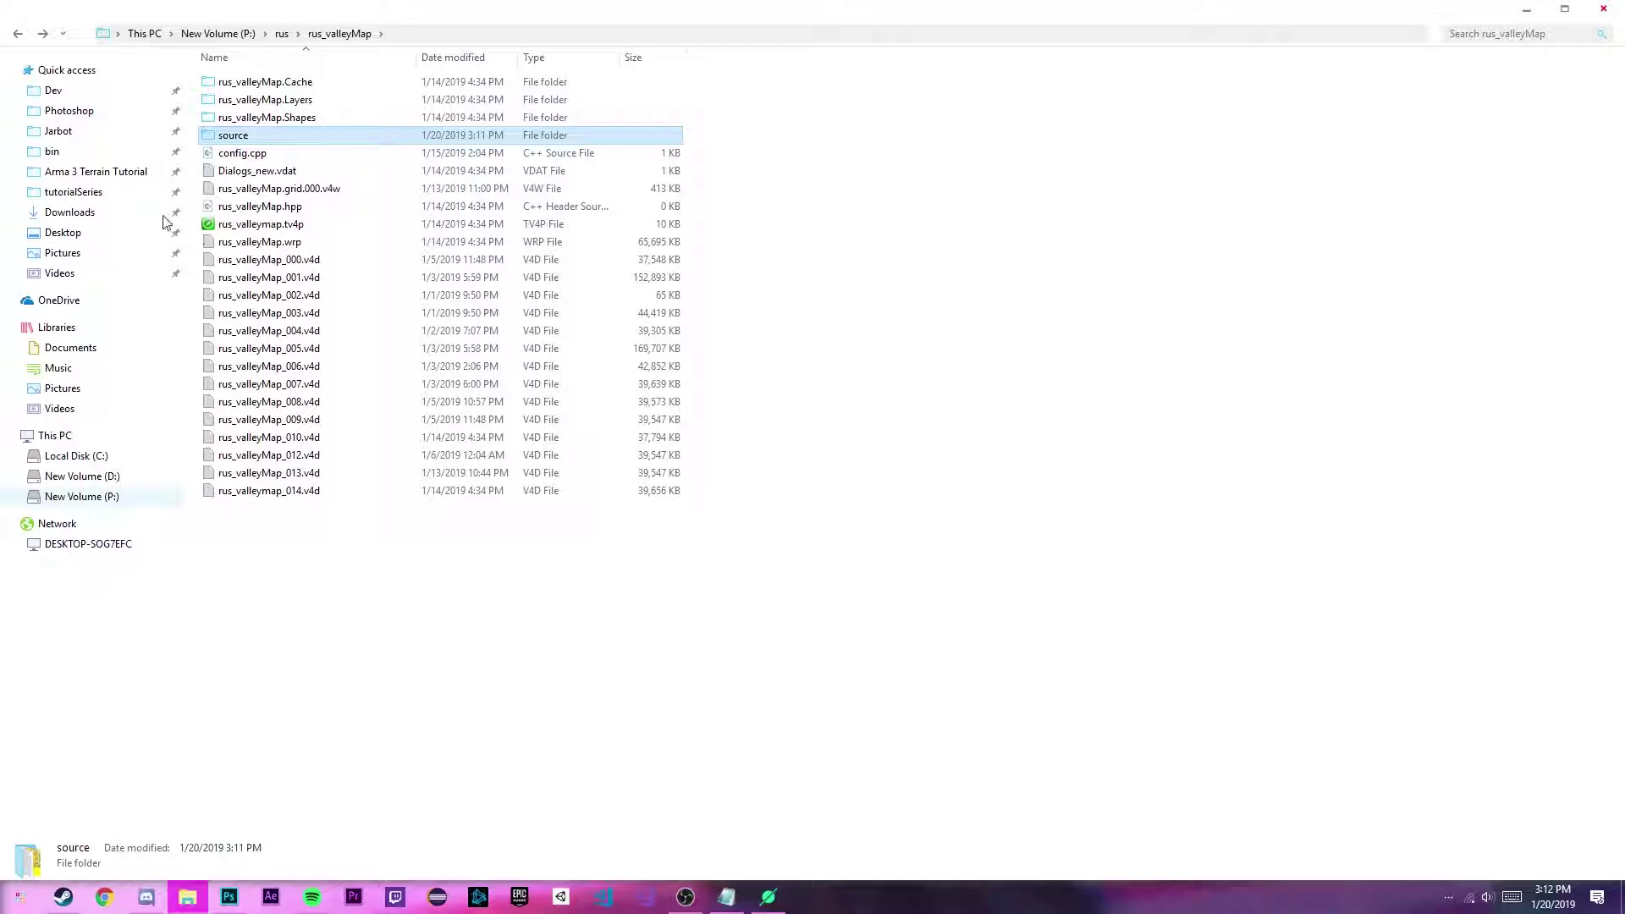
{"action": "double_click", "coordinate": [227, 135]}
{"action": "left_click", "coordinate": [246, 153]}
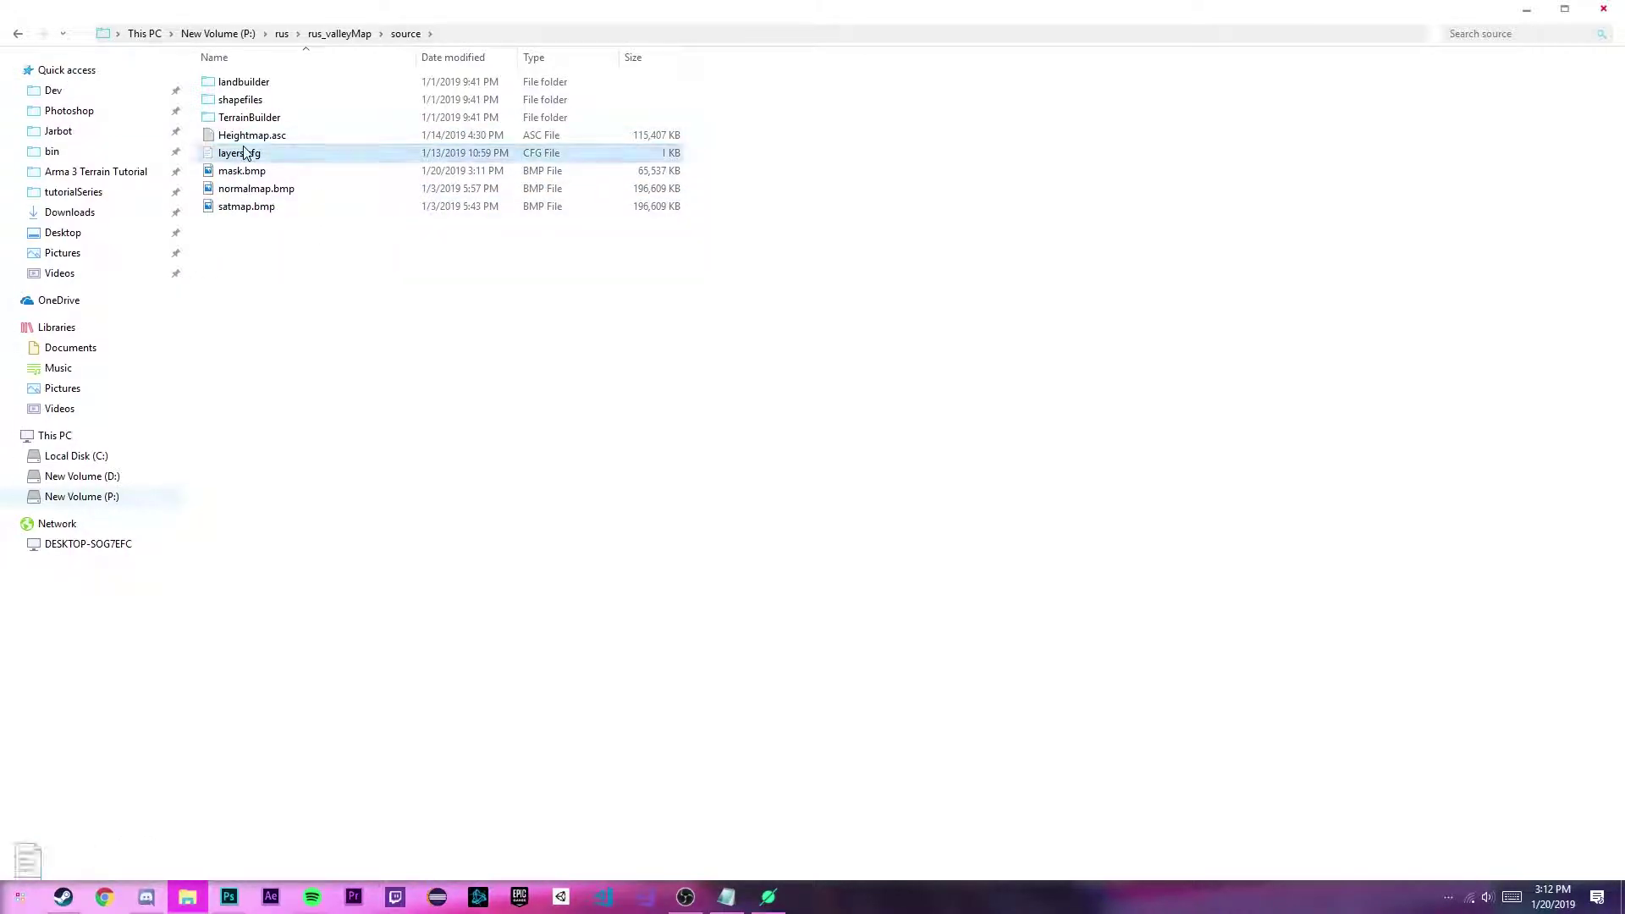
{"action": "key", "text": "Return"}
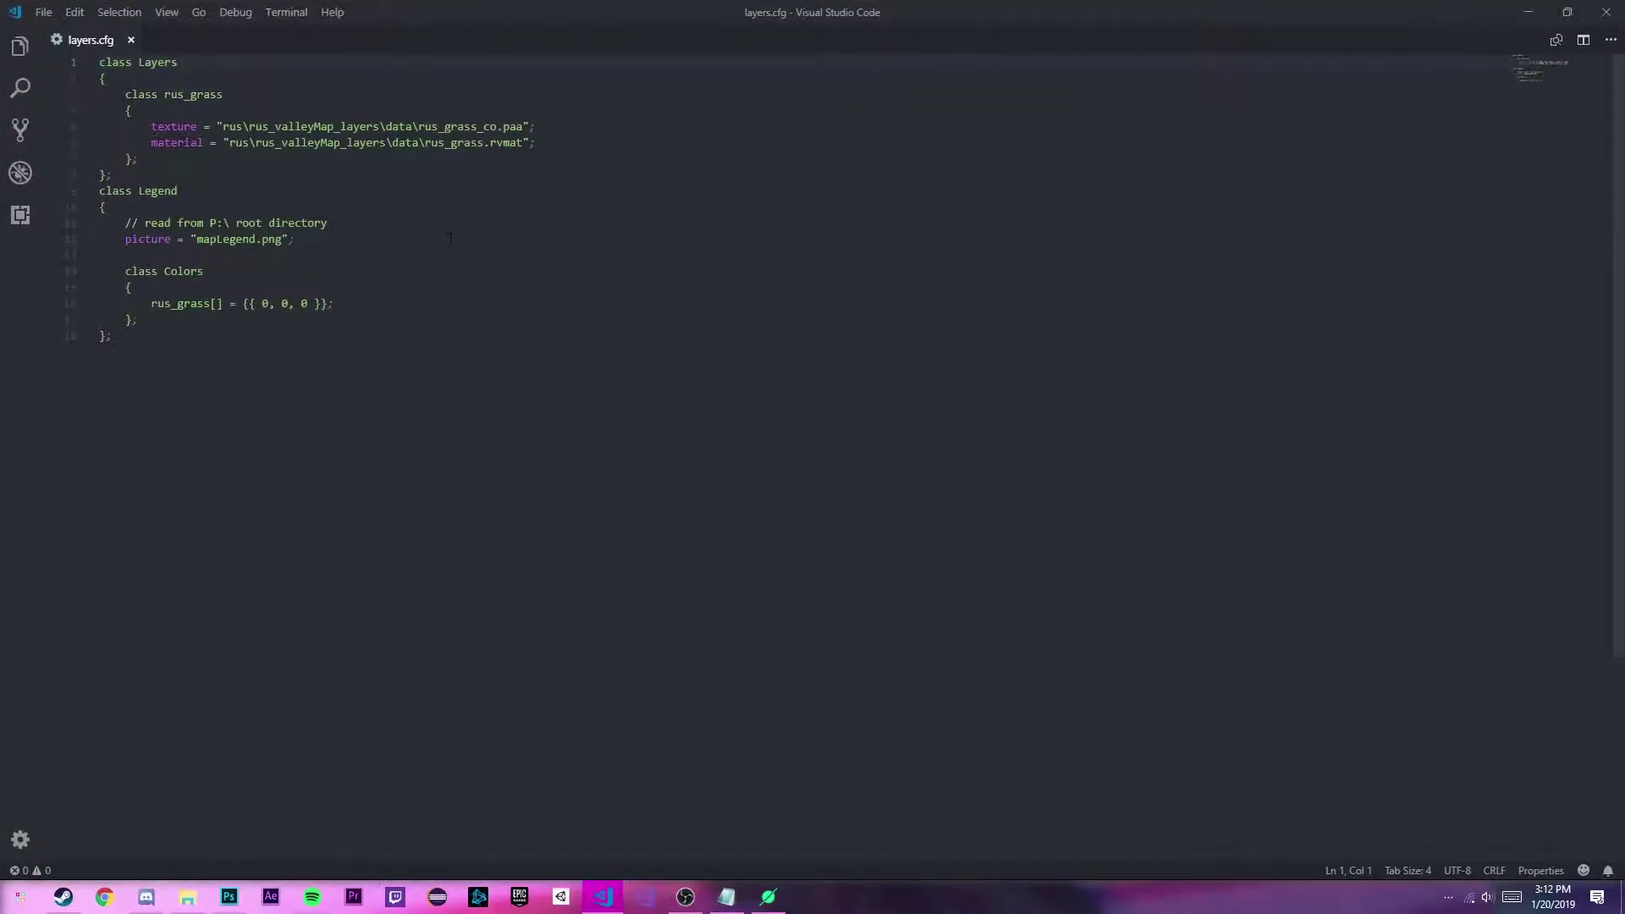
Duplicate the rus_grass class block inside class Layers four times.
{"action": "left_click_drag", "start_coordinate": [138, 158], "coordinate": [48, 99]}
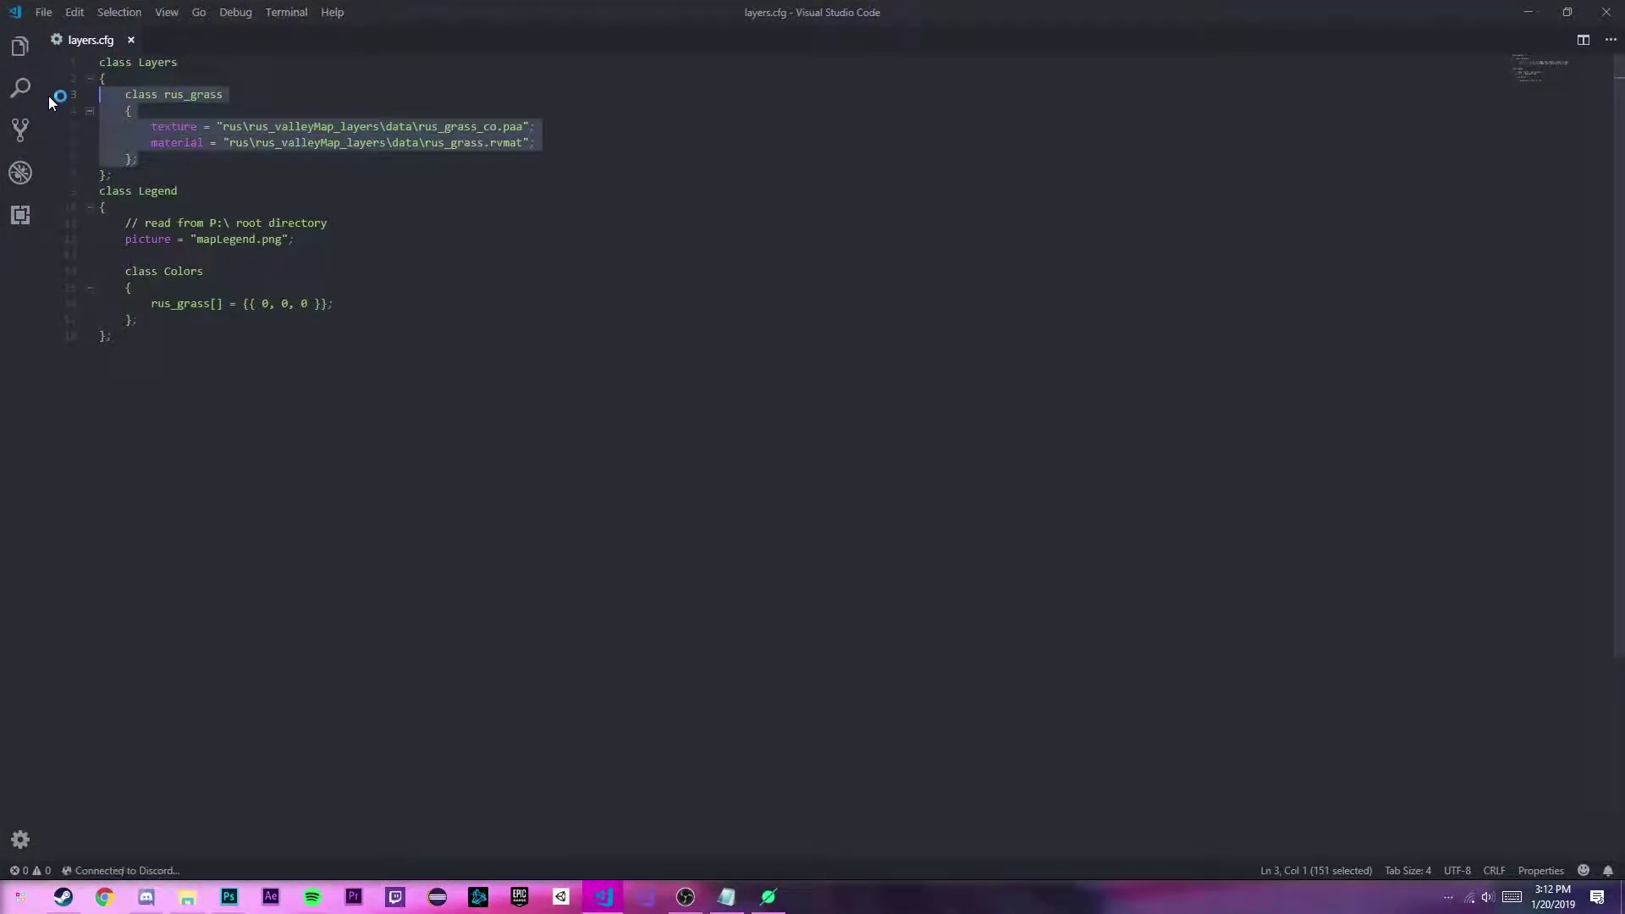
{"action": "key", "text": "shift+alt+Down"}
{"action": "key", "text": "shift+alt+Down"}
{"action": "key", "text": "shift+alt+Down"}
{"action": "key", "text": "shift+alt+Down"}
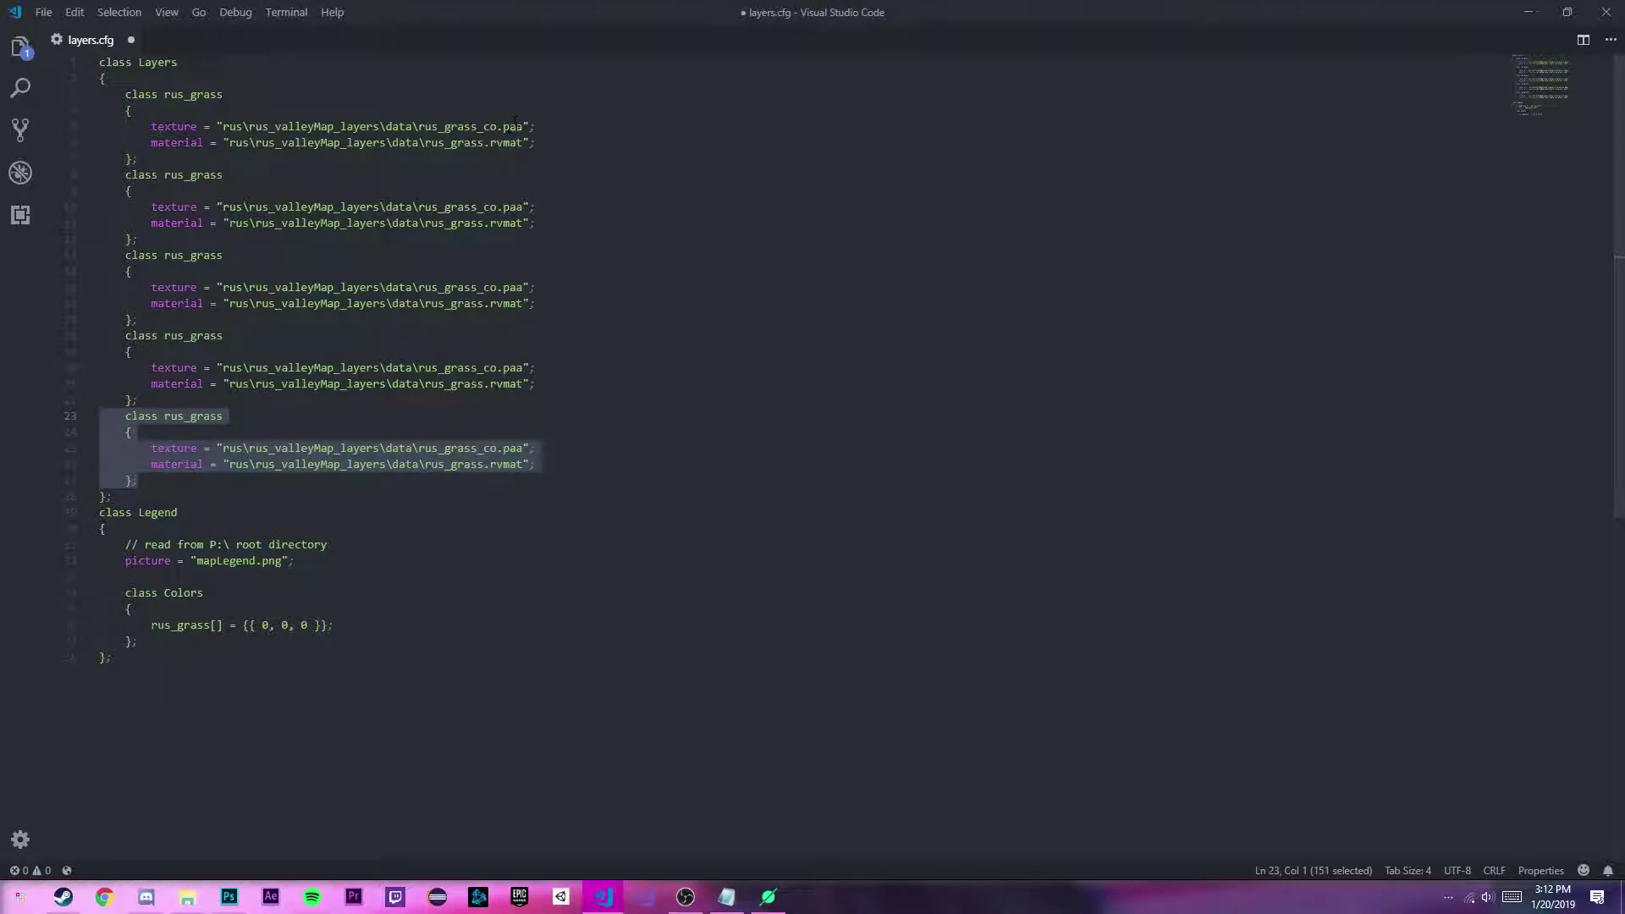
Reduce the editor to a smaller window and show the rus_valleyMap_layers\data folder behind it for reference.
{"action": "left_click", "coordinate": [262, 175]}
{"action": "key", "text": "super+Down"}
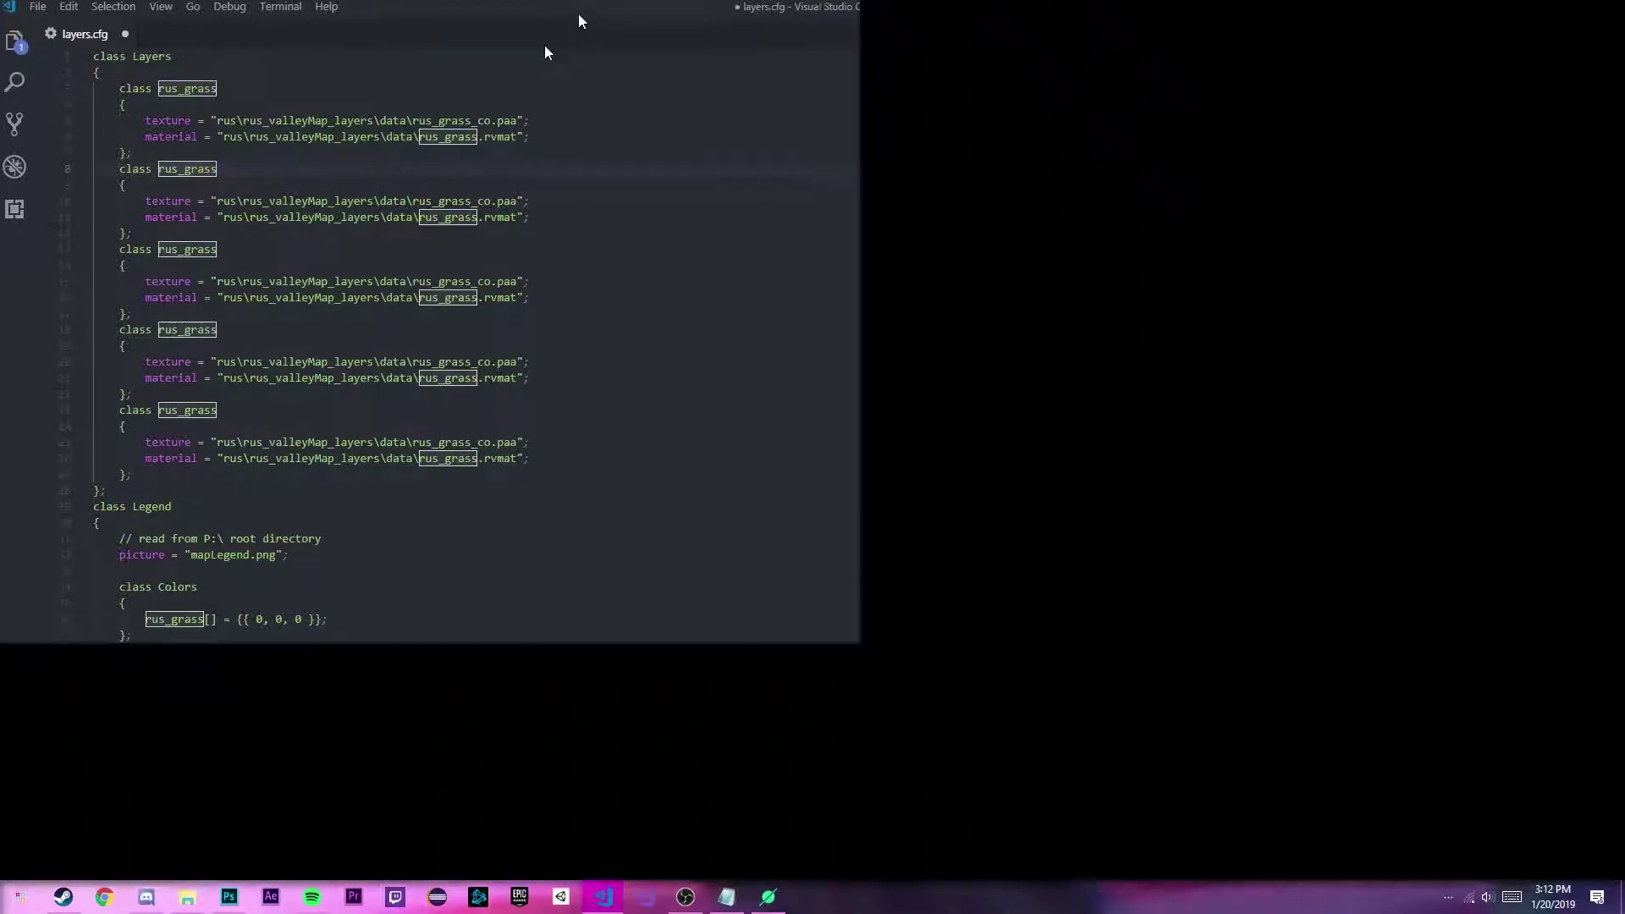
{"action": "key", "text": "alt+Up"}
{"action": "key", "text": "alt+Up"}
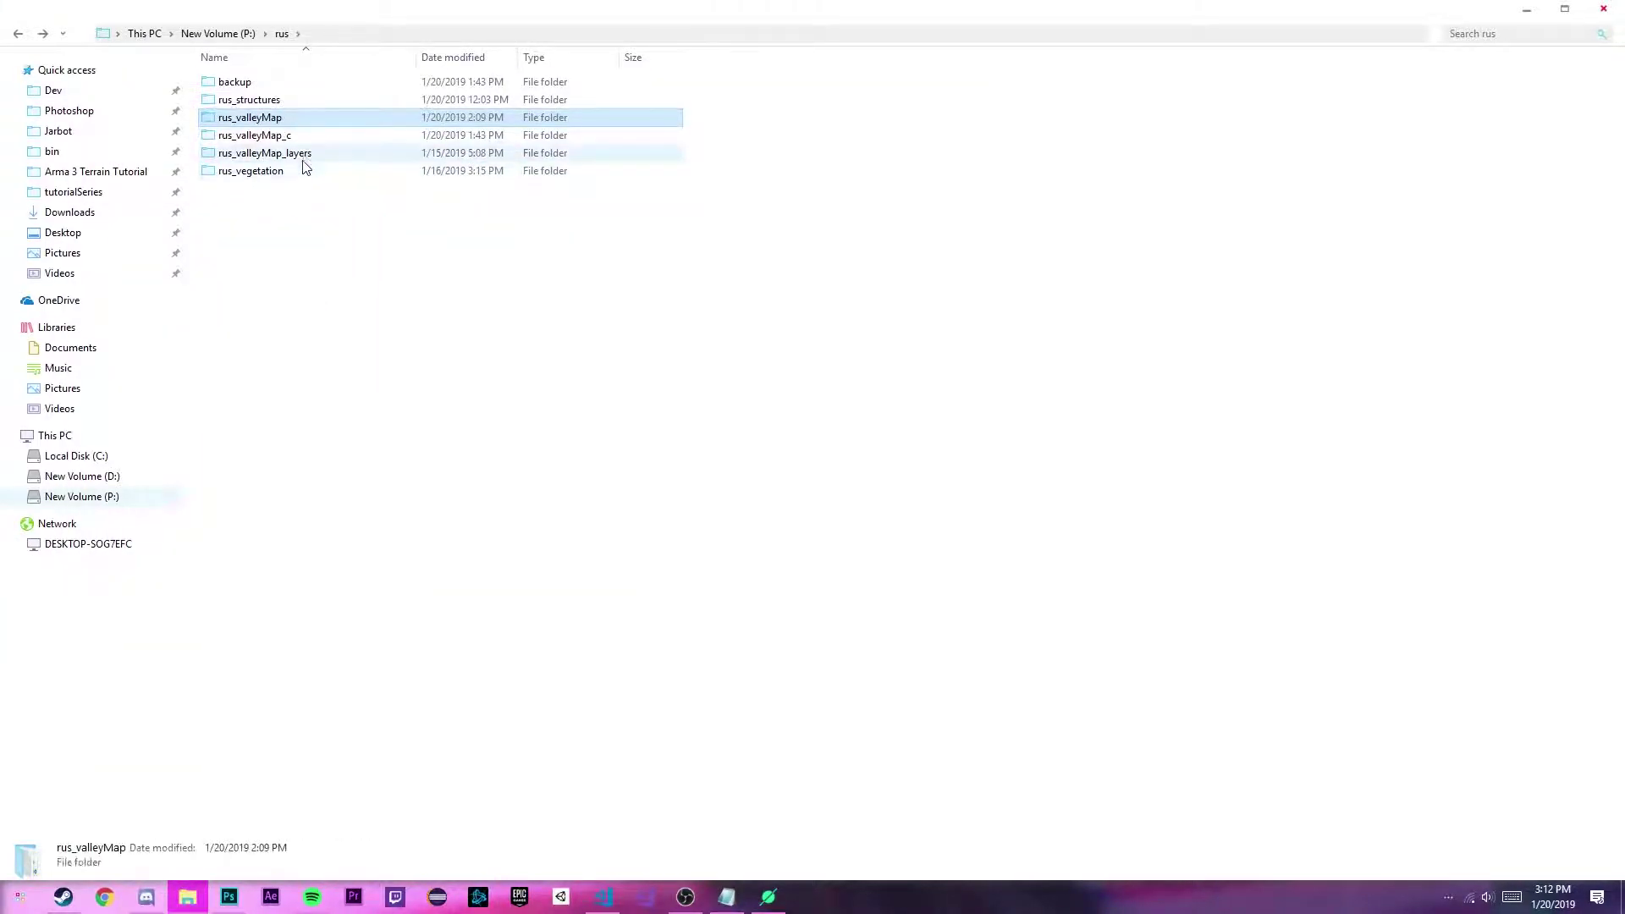
{"action": "double_click", "coordinate": [306, 153]}
{"action": "double_click", "coordinate": [275, 82]}
{"action": "key", "text": "alt+Up"}
{"action": "key", "text": "alt+Up"}
{"action": "double_click", "coordinate": [325, 118]}
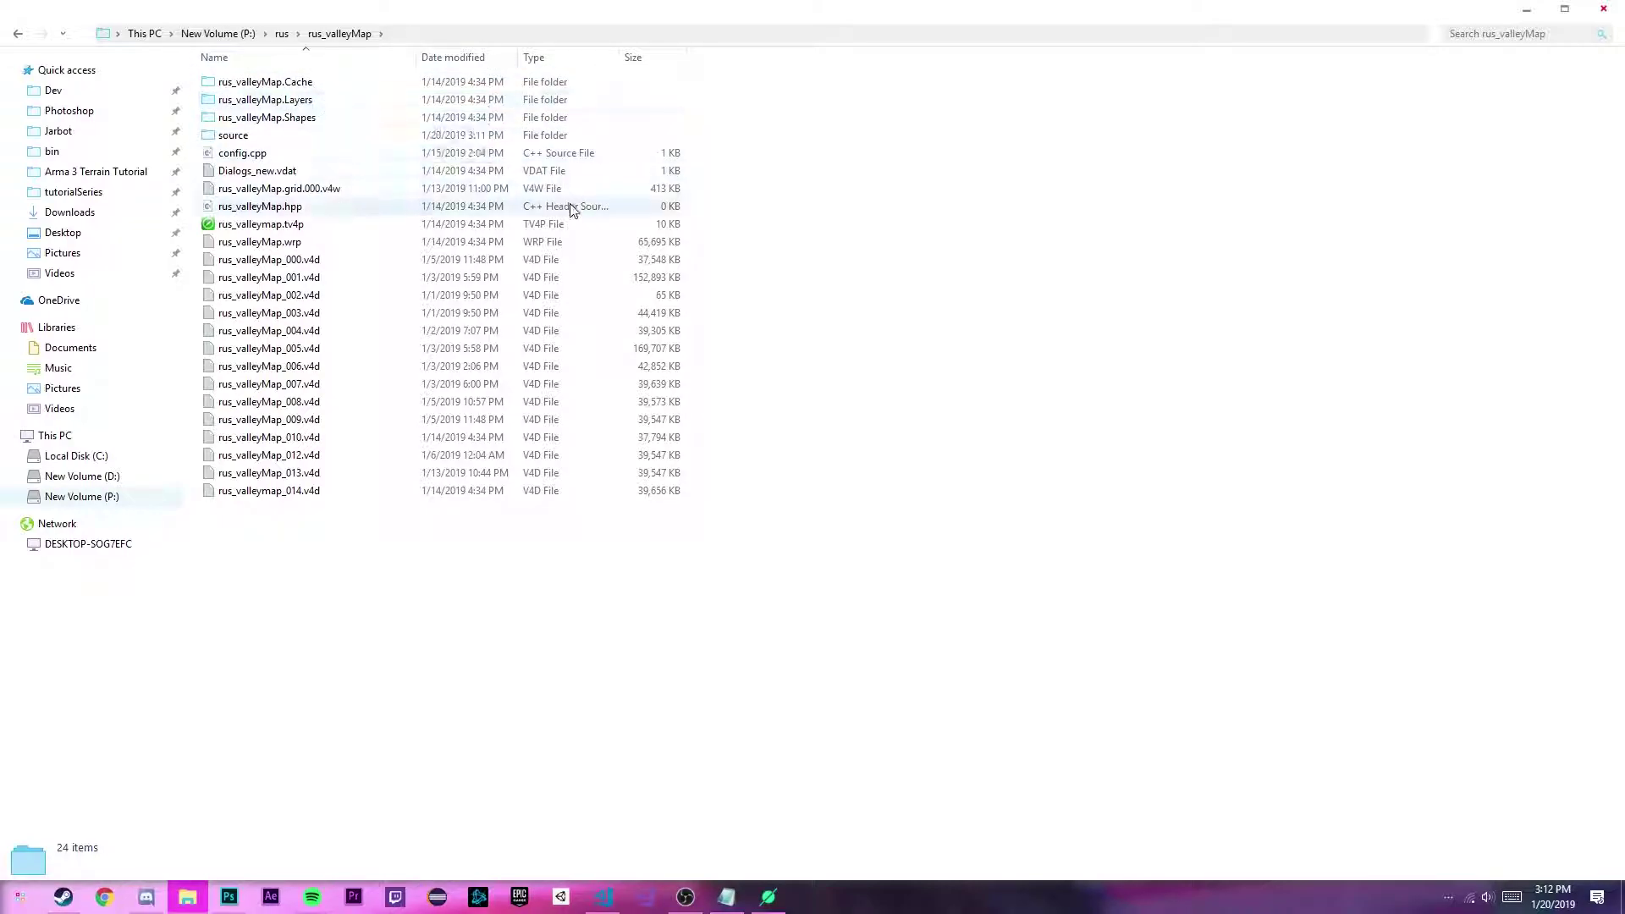
{"action": "key", "text": "alt+Up"}
{"action": "double_click", "coordinate": [343, 155]}
{"action": "double_click", "coordinate": [310, 91]}
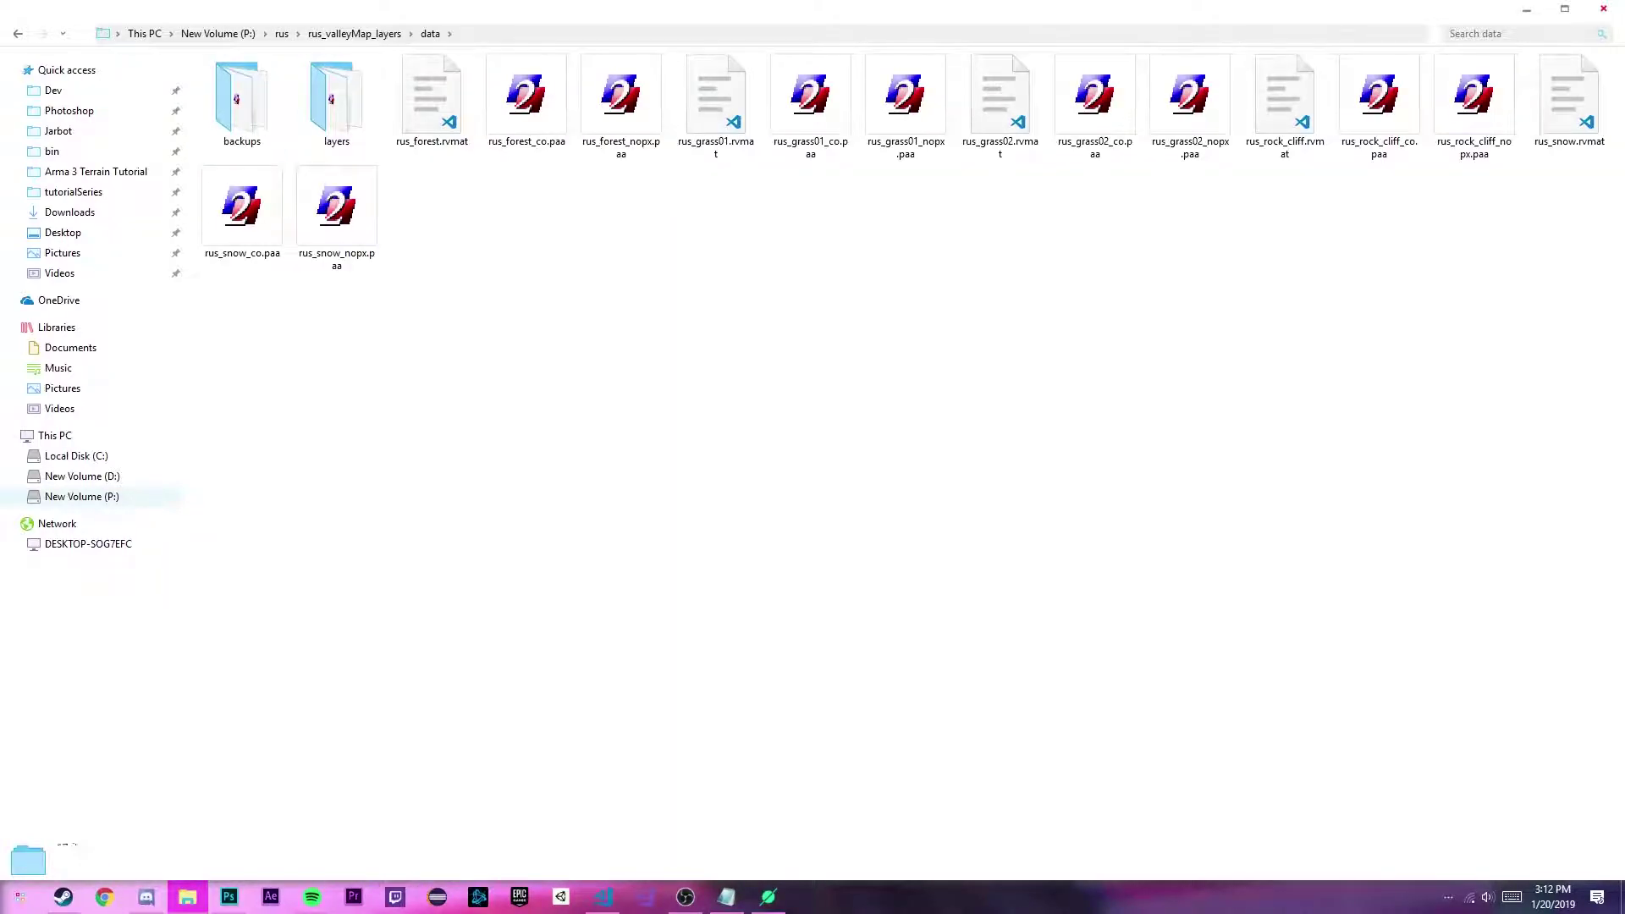
{"action": "key", "text": "alt+Tab"}
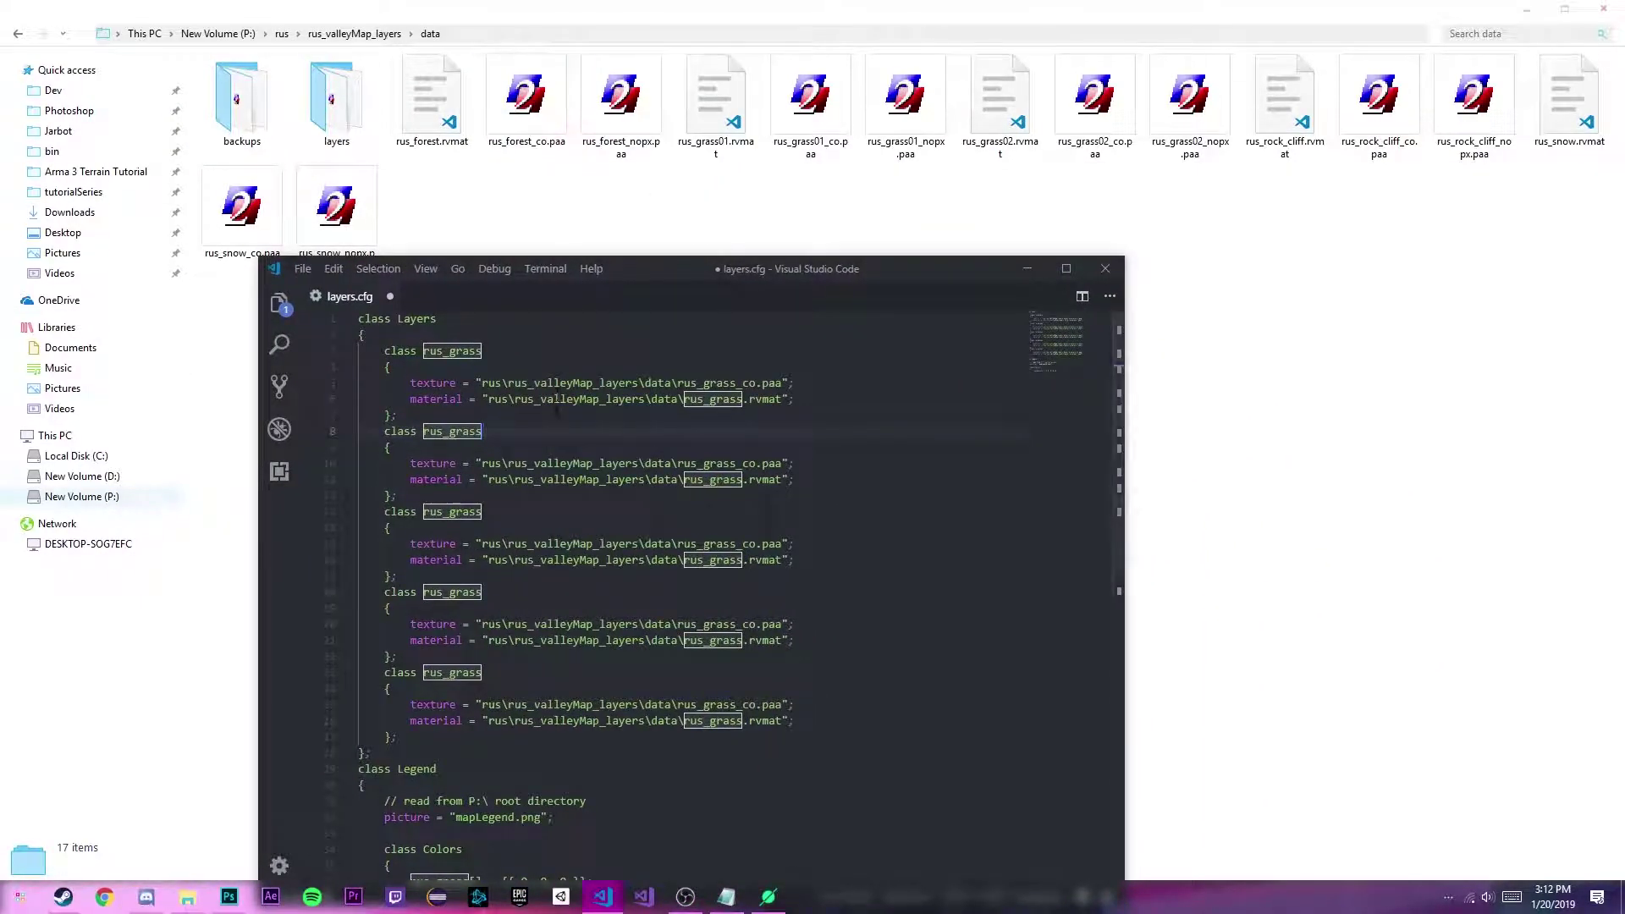
Rename the first two classes in Layers to rus_grass01 and rus_grass02.
{"action": "key", "text": "Up"}
{"action": "key", "text": "Up"}
{"action": "key", "text": "Up"}
{"action": "key", "text": "Up"}
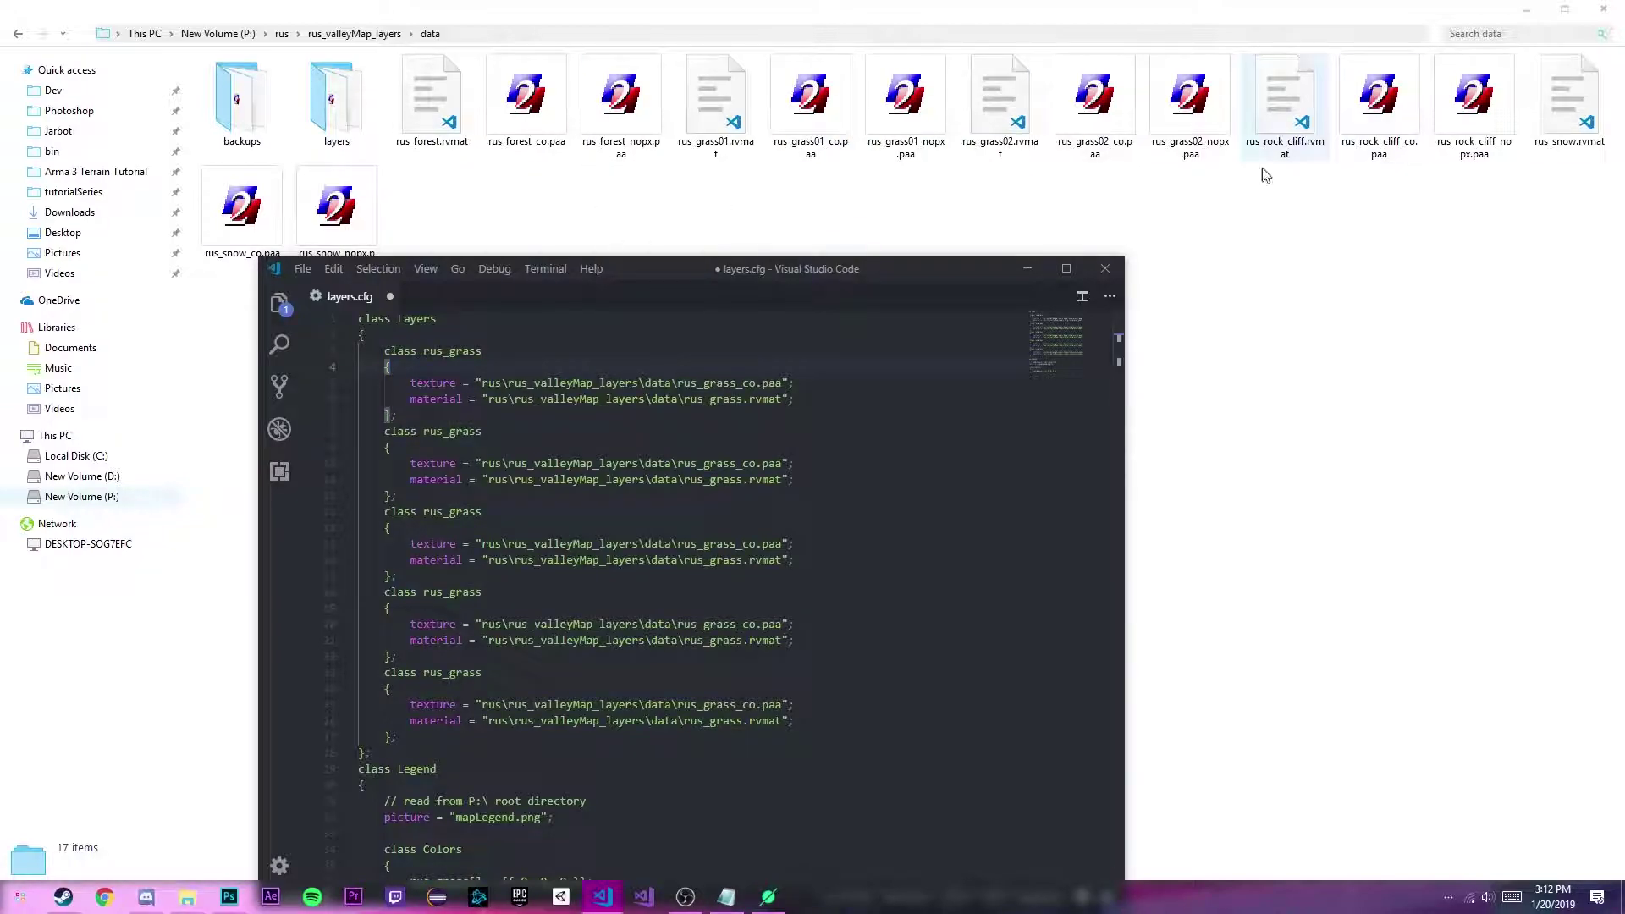
{"action": "double_click", "coordinate": [465, 350]}
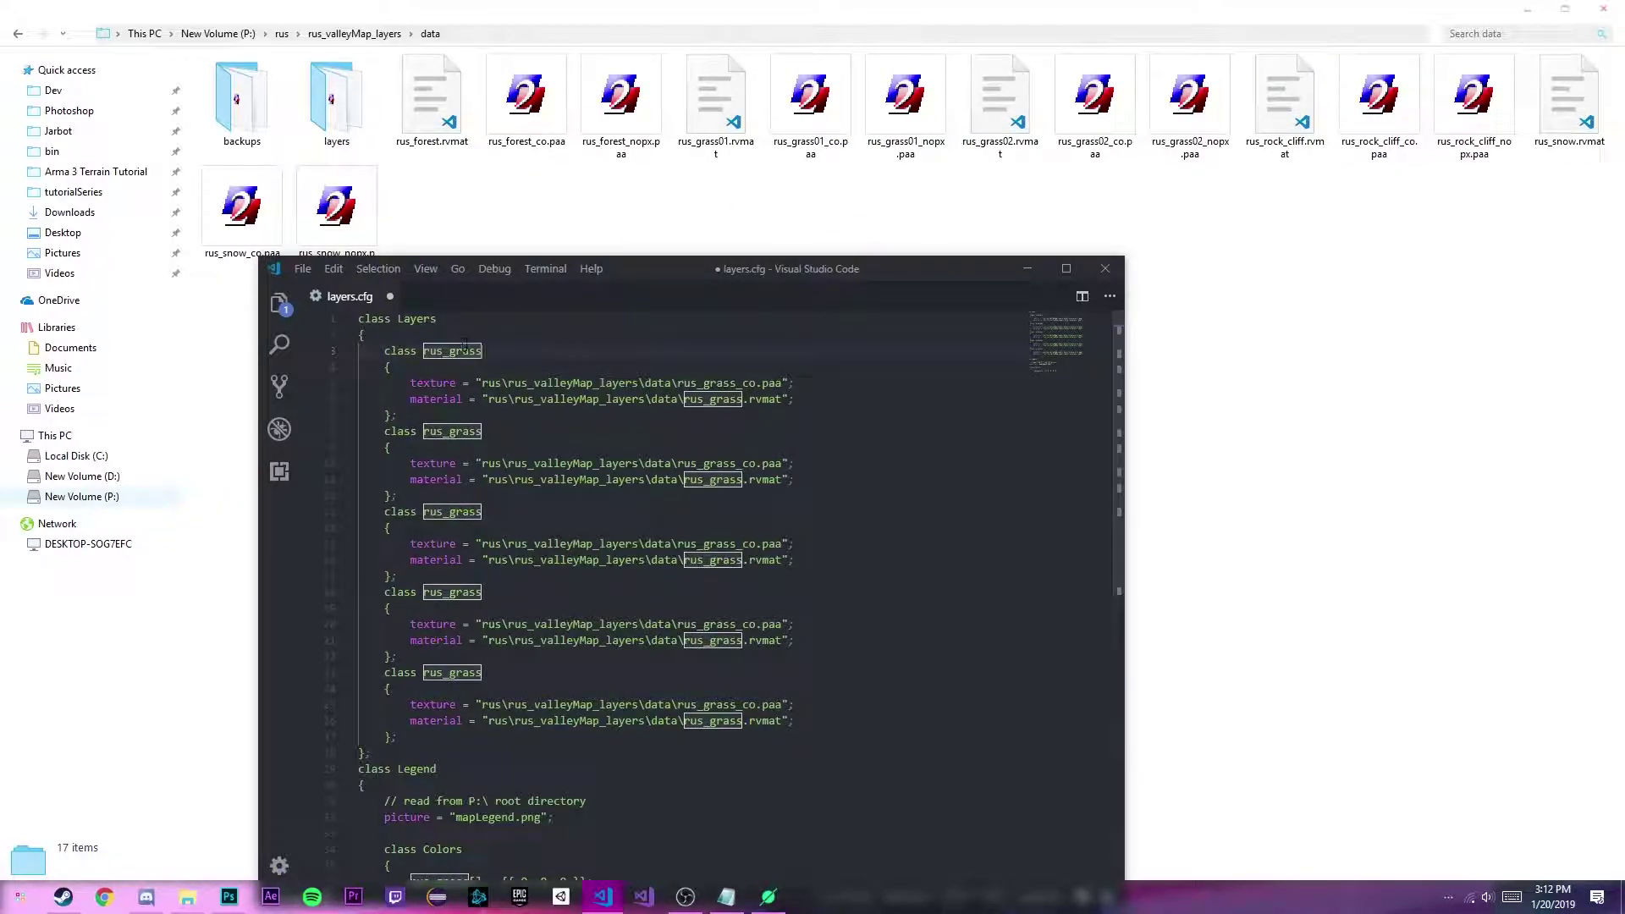
{"action": "type", "text": "01"}
{"action": "key", "text": "Down"}
{"action": "key", "text": "Down"}
{"action": "key", "text": "Down"}
{"action": "key", "text": "Down"}
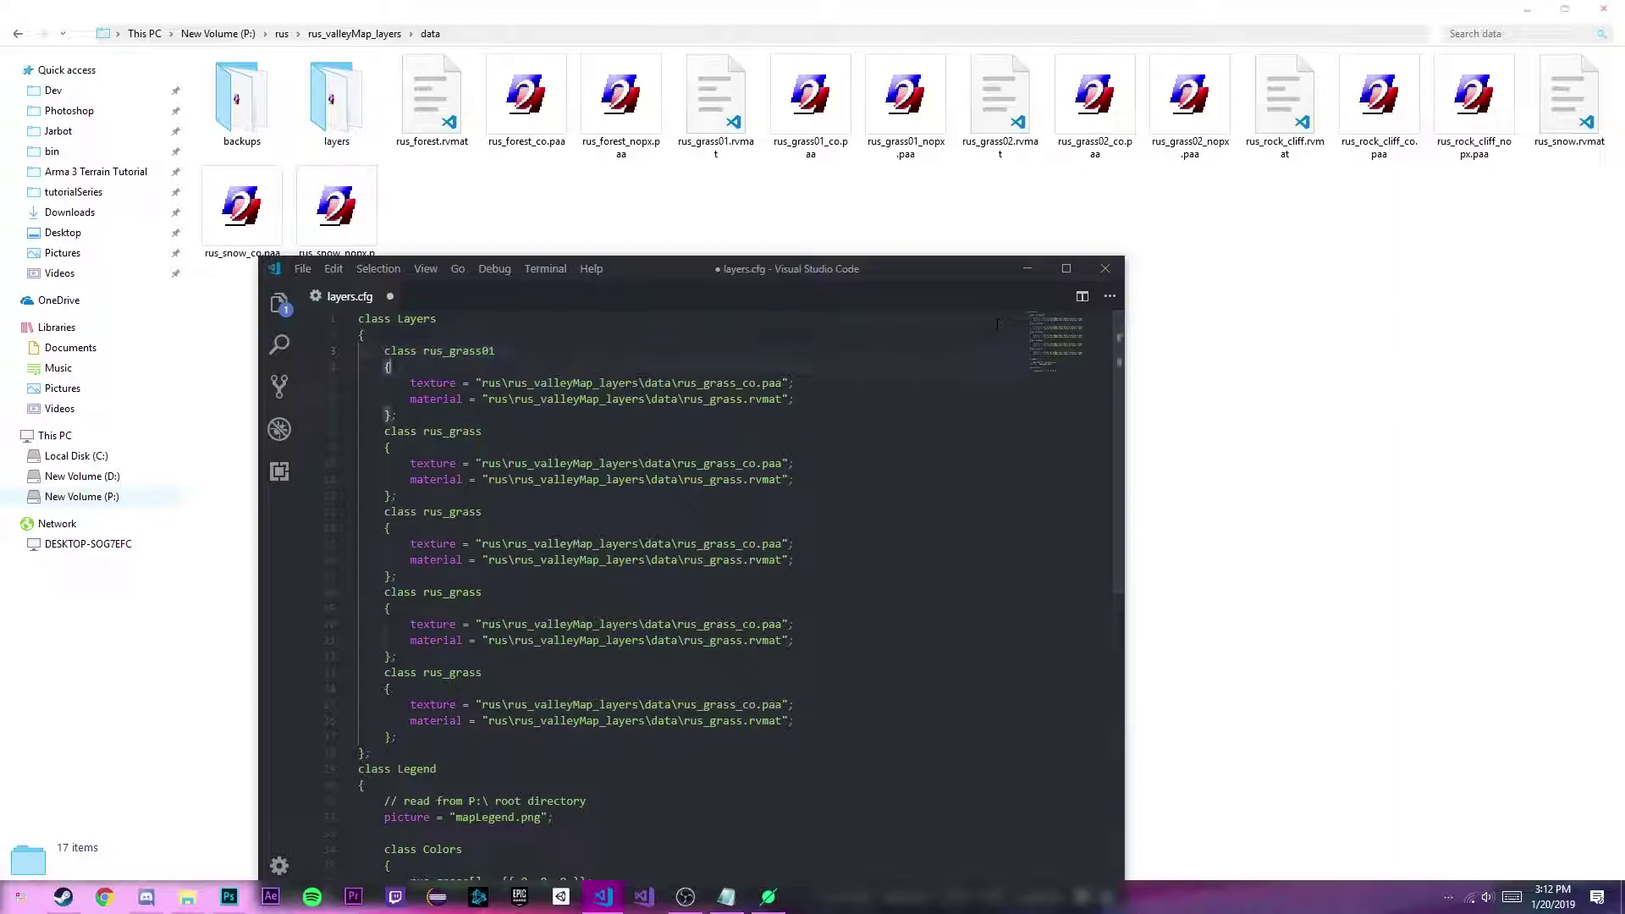
{"action": "key", "text": "Down"}
{"action": "type", "text": "02"}
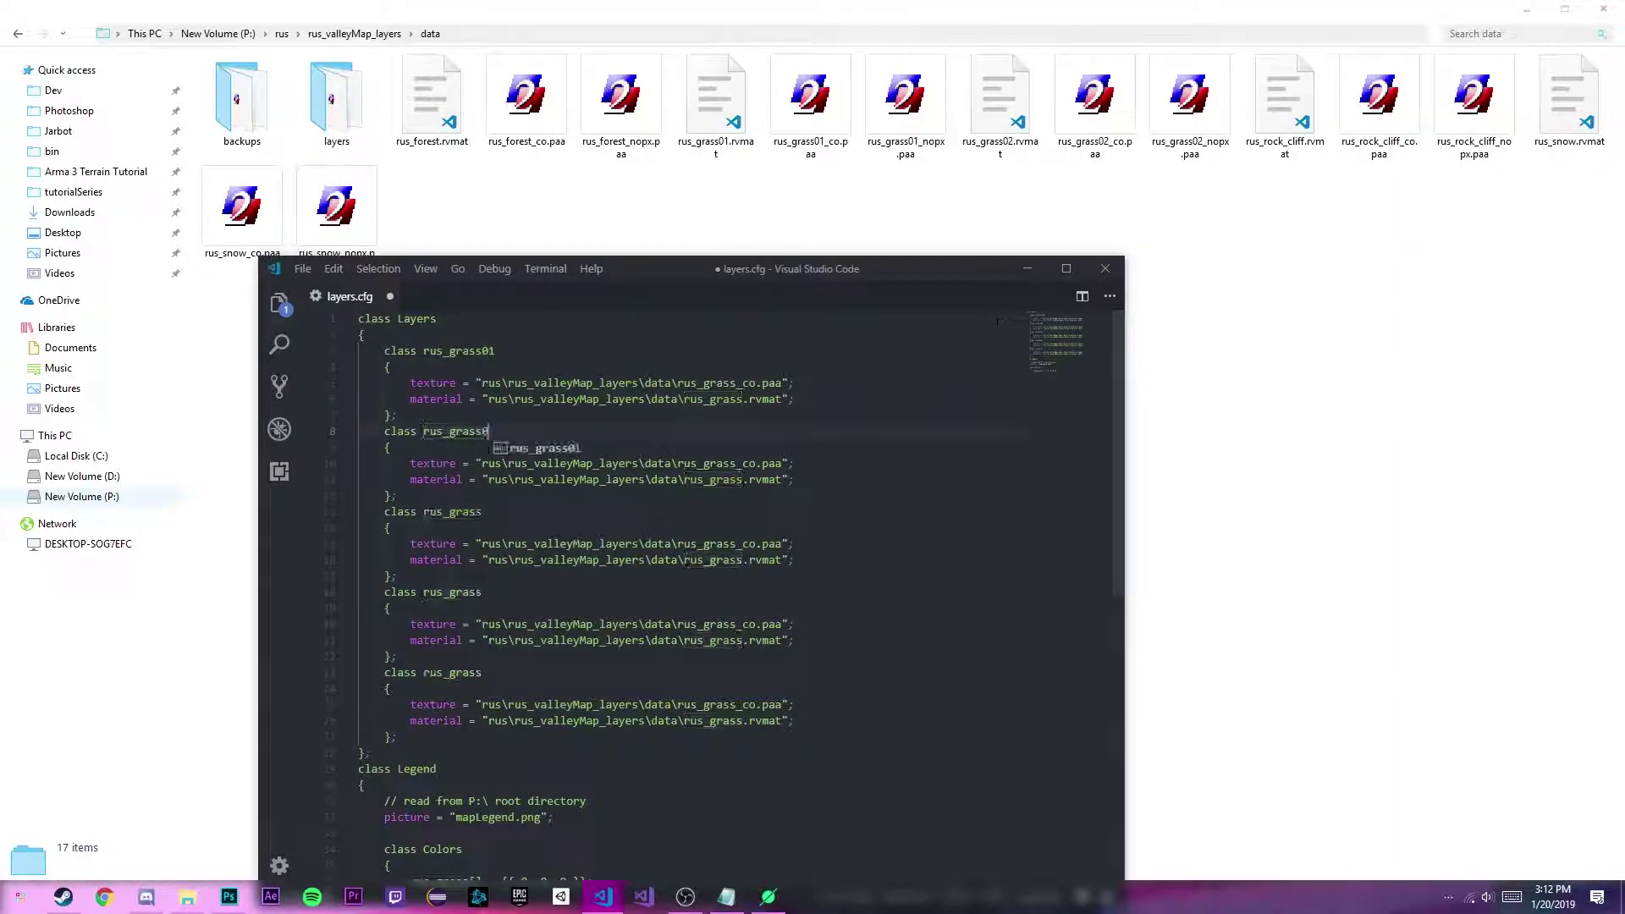
Rename the third class in Layers to rus_rock_cliff, copying the name from the rus_rock_cliff.rvmat file.
{"action": "key", "text": "Down"}
{"action": "key", "text": "Down"}
{"action": "key", "text": "Down"}
{"action": "key", "text": "Down"}
{"action": "key", "text": "Down"}
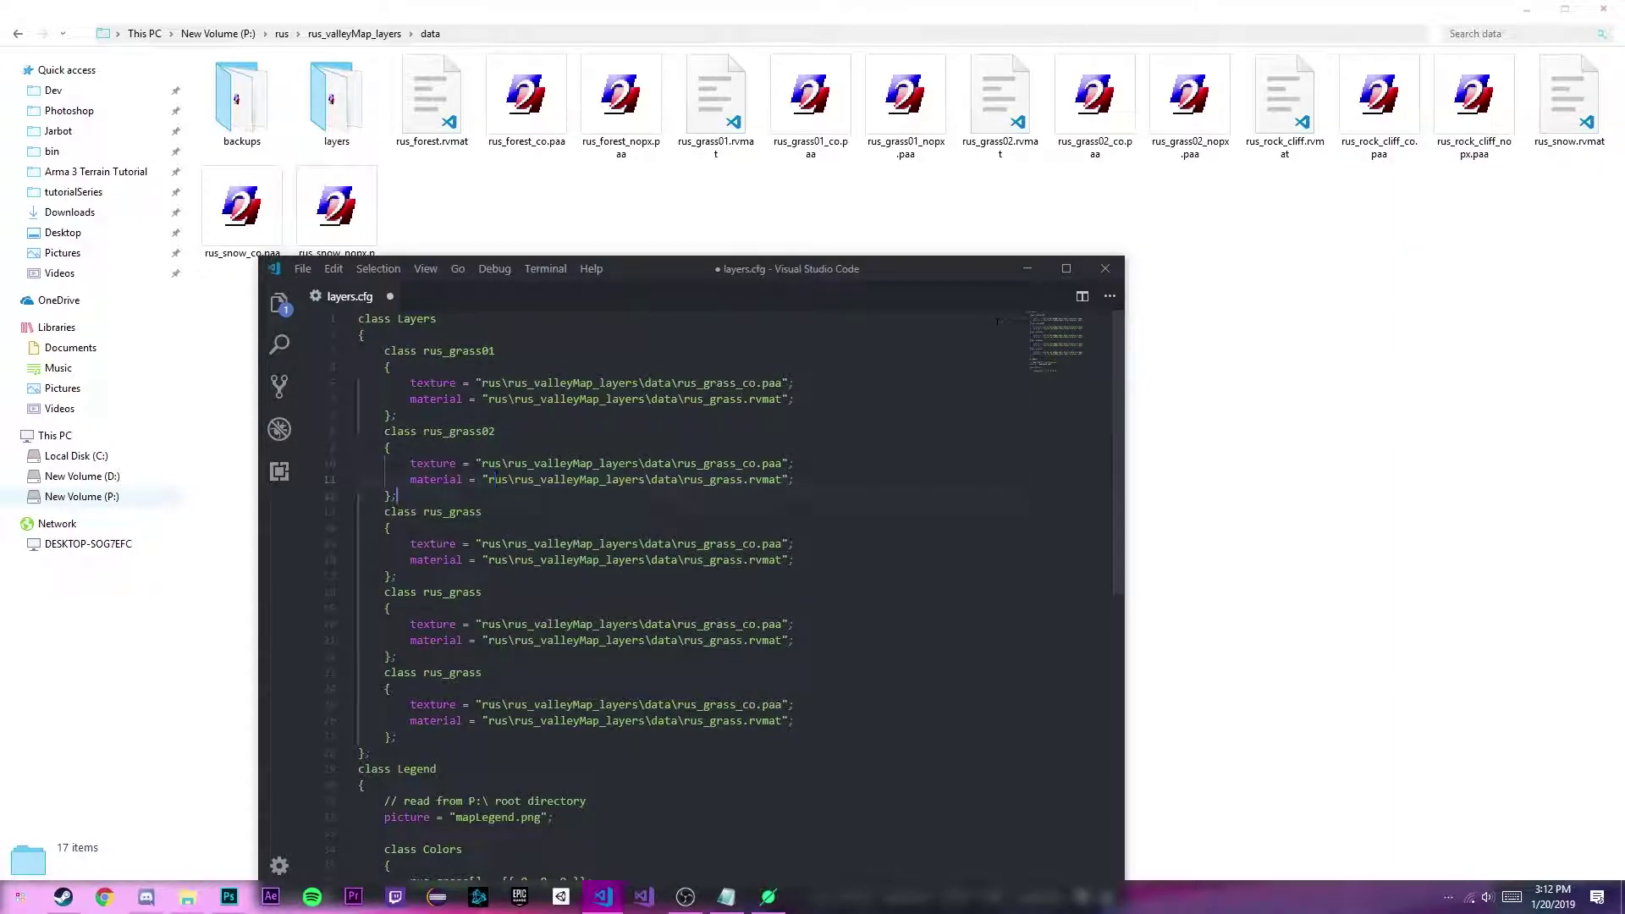
{"action": "left_click", "coordinate": [1284, 95]}
{"action": "key", "text": "F2"}
{"action": "key", "text": "ctrl+c"}
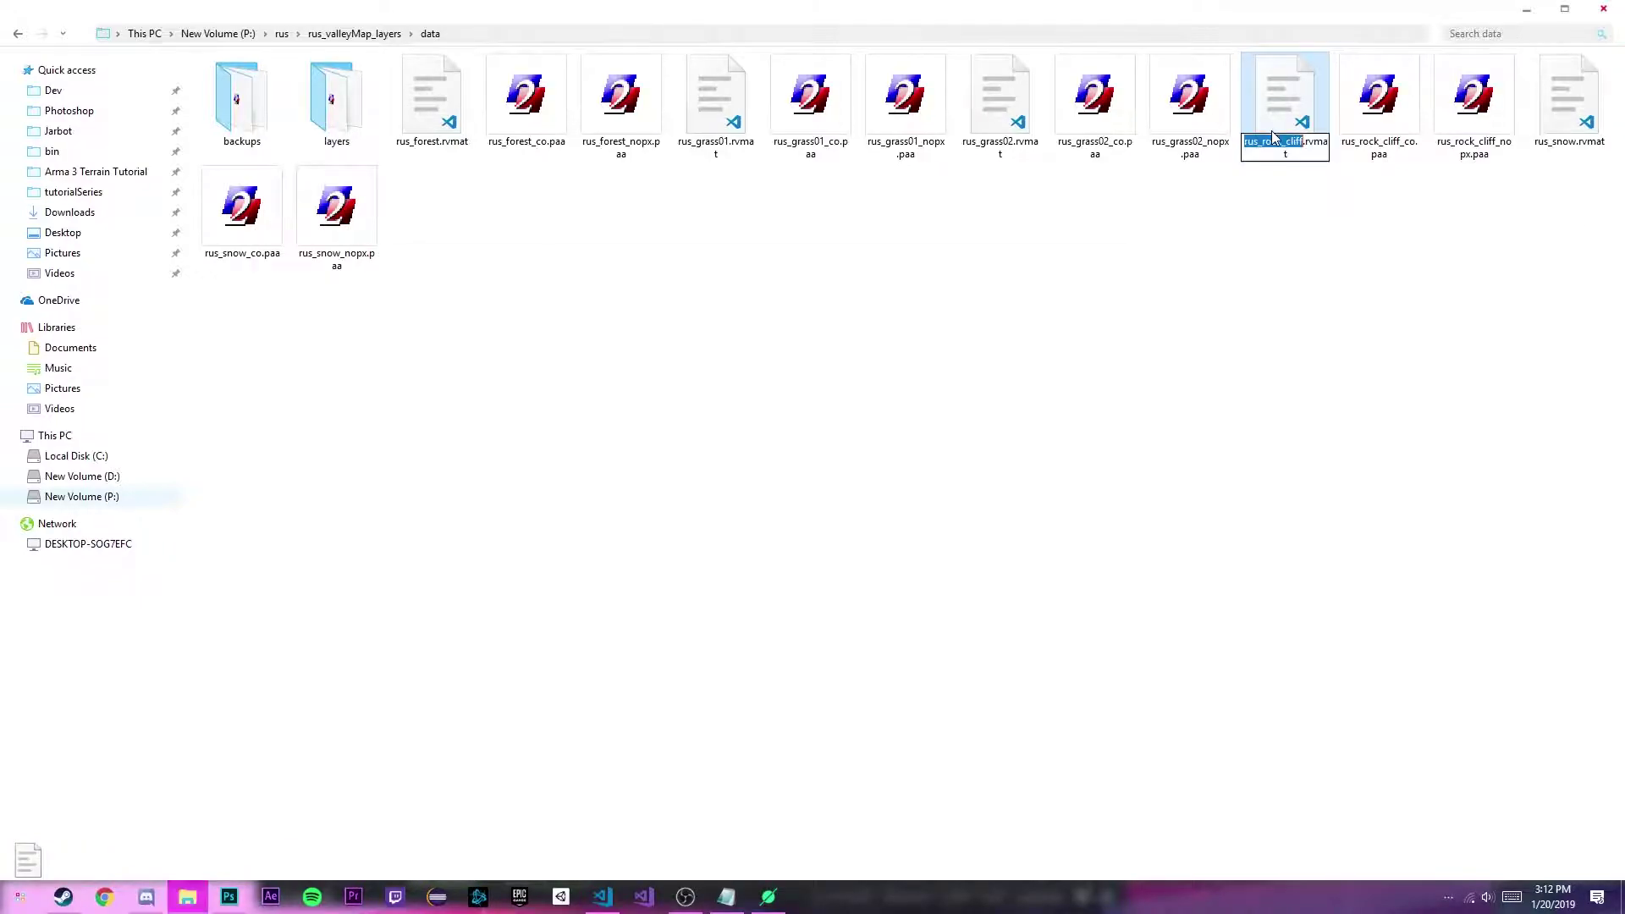
{"action": "key", "text": "Escape"}
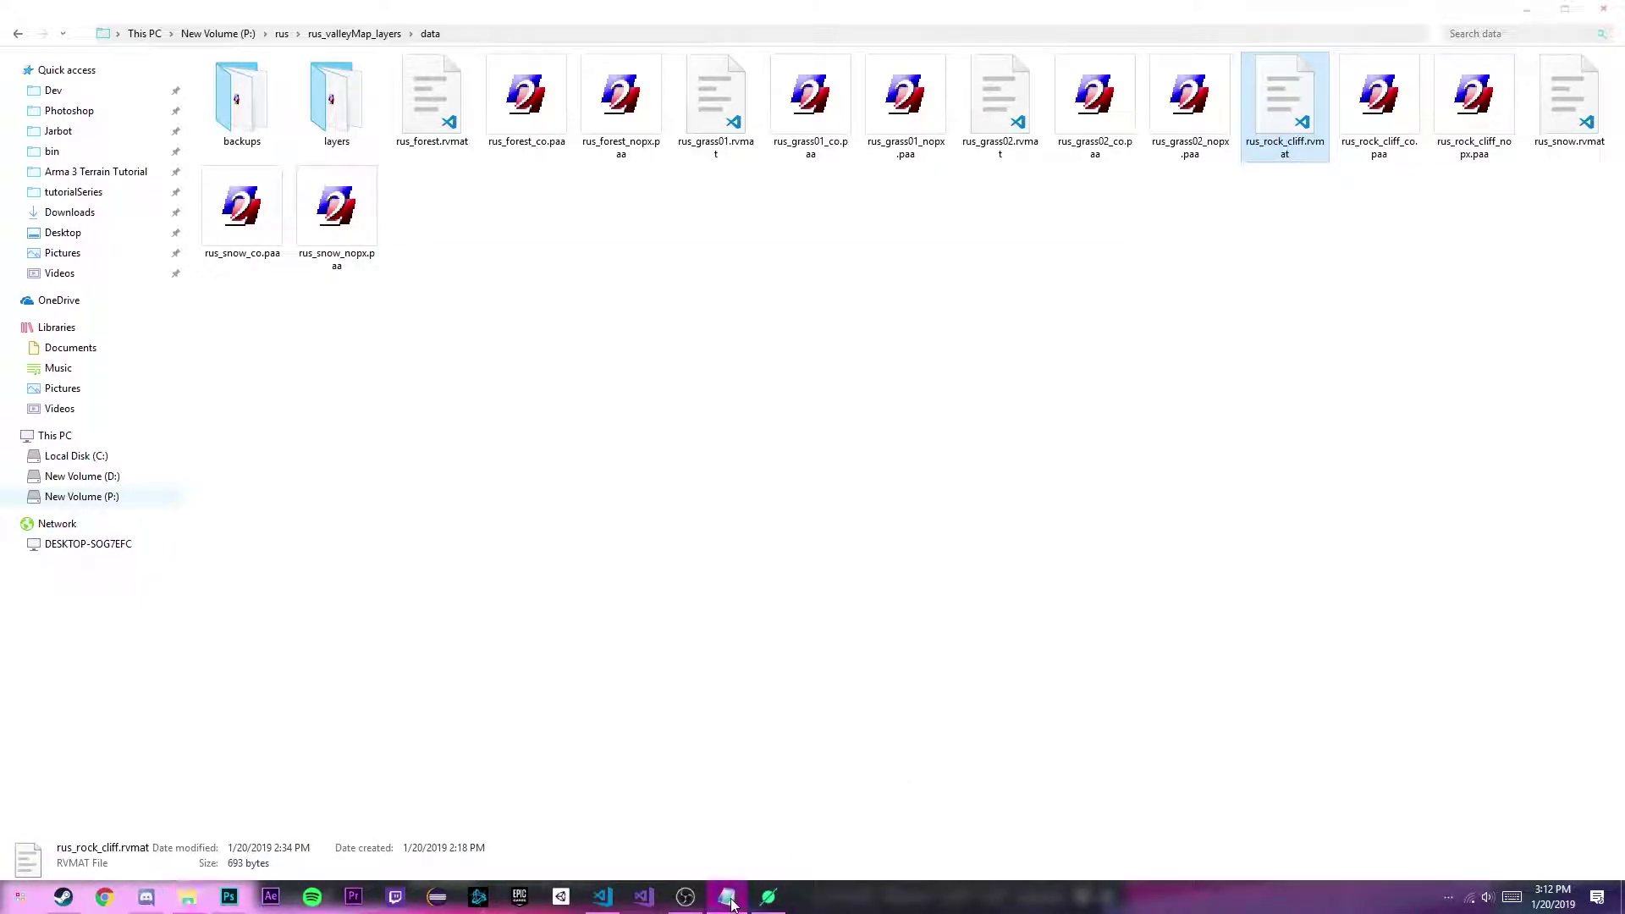
{"action": "left_click", "coordinate": [603, 897]}
{"action": "left_click", "coordinate": [494, 523]}
{"action": "left_click", "coordinate": [733, 510]}
{"action": "key", "text": "ctrl+shift+Left"}
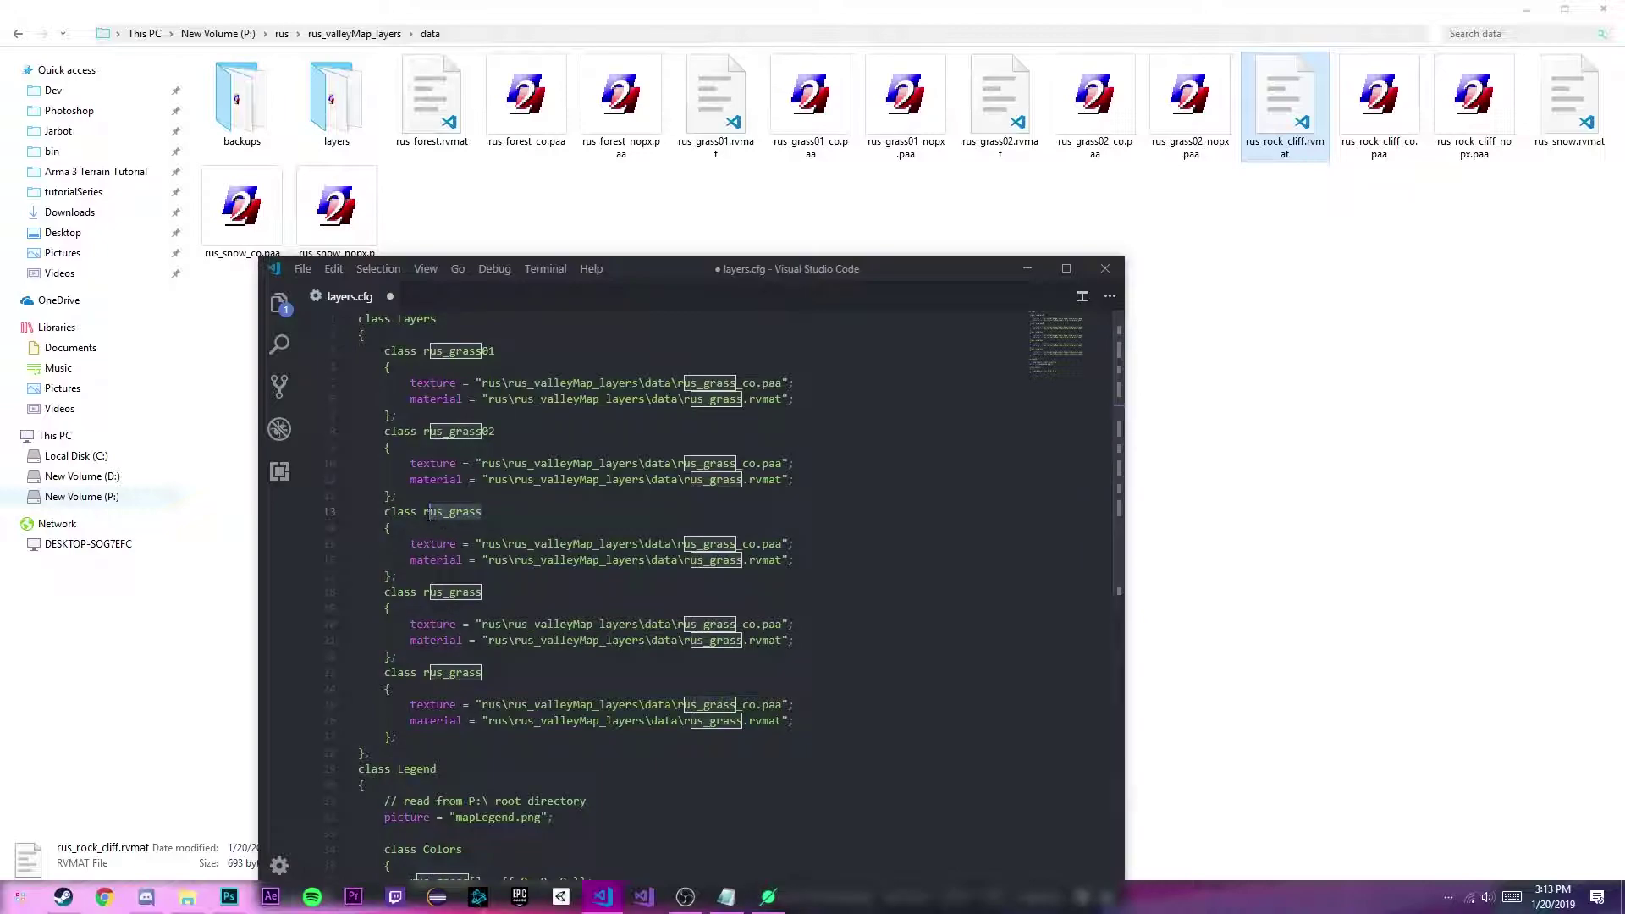
{"action": "key", "text": "ctrl+v"}
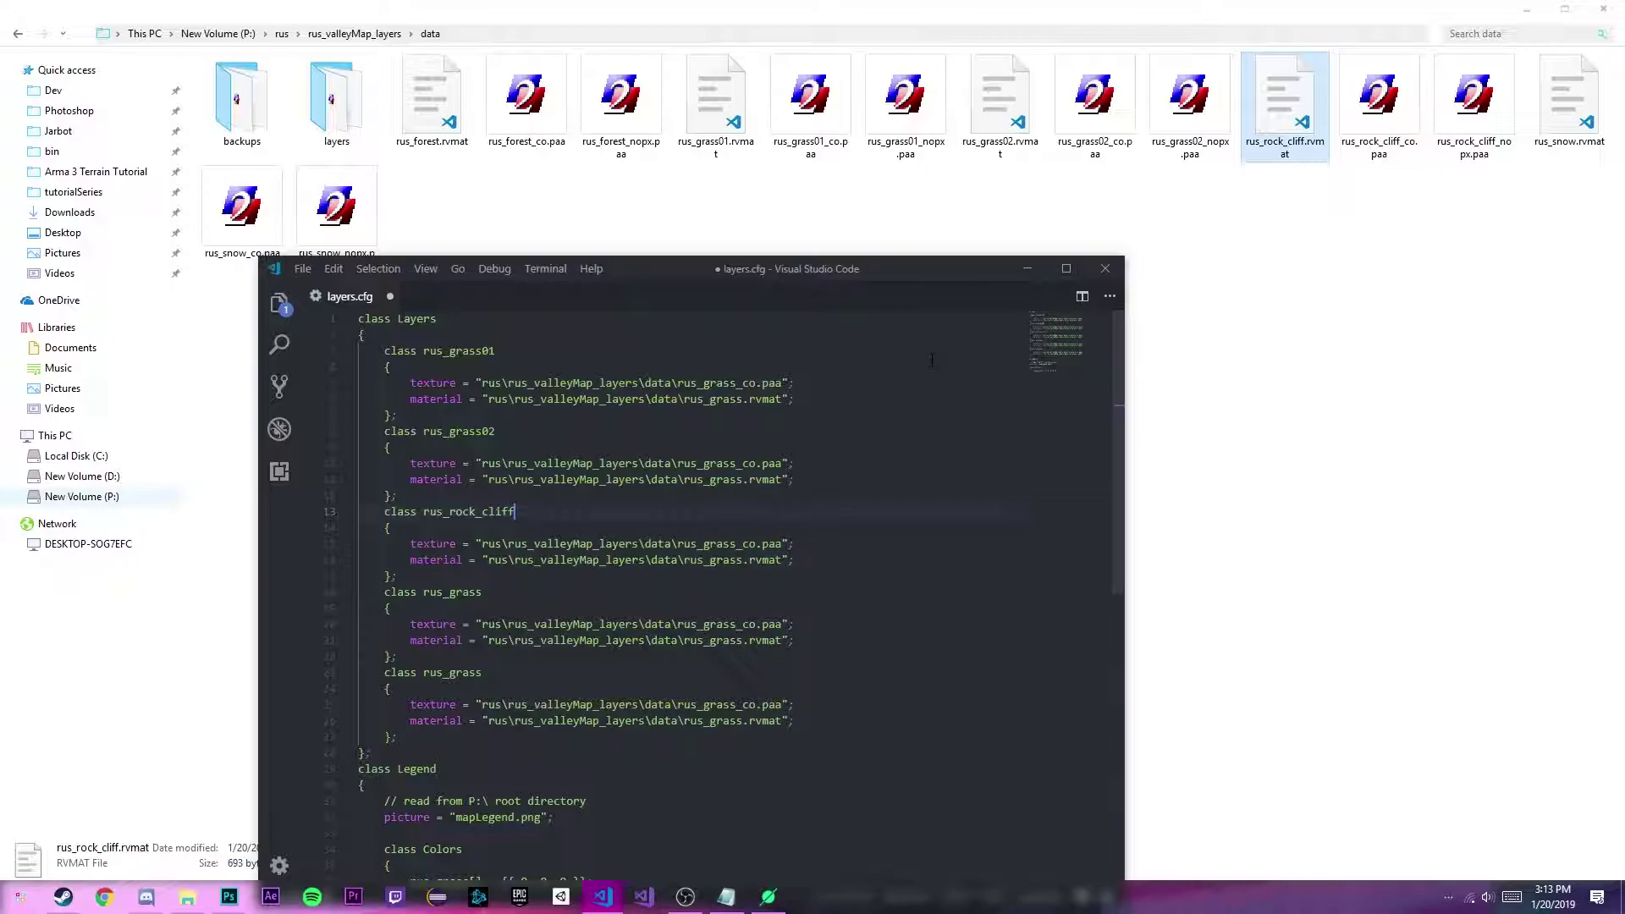
Rename the fourth class in Layers to rus_snow, matching the name of the rus_snow.rvmat file.
{"action": "left_click", "coordinate": [1480, 363]}
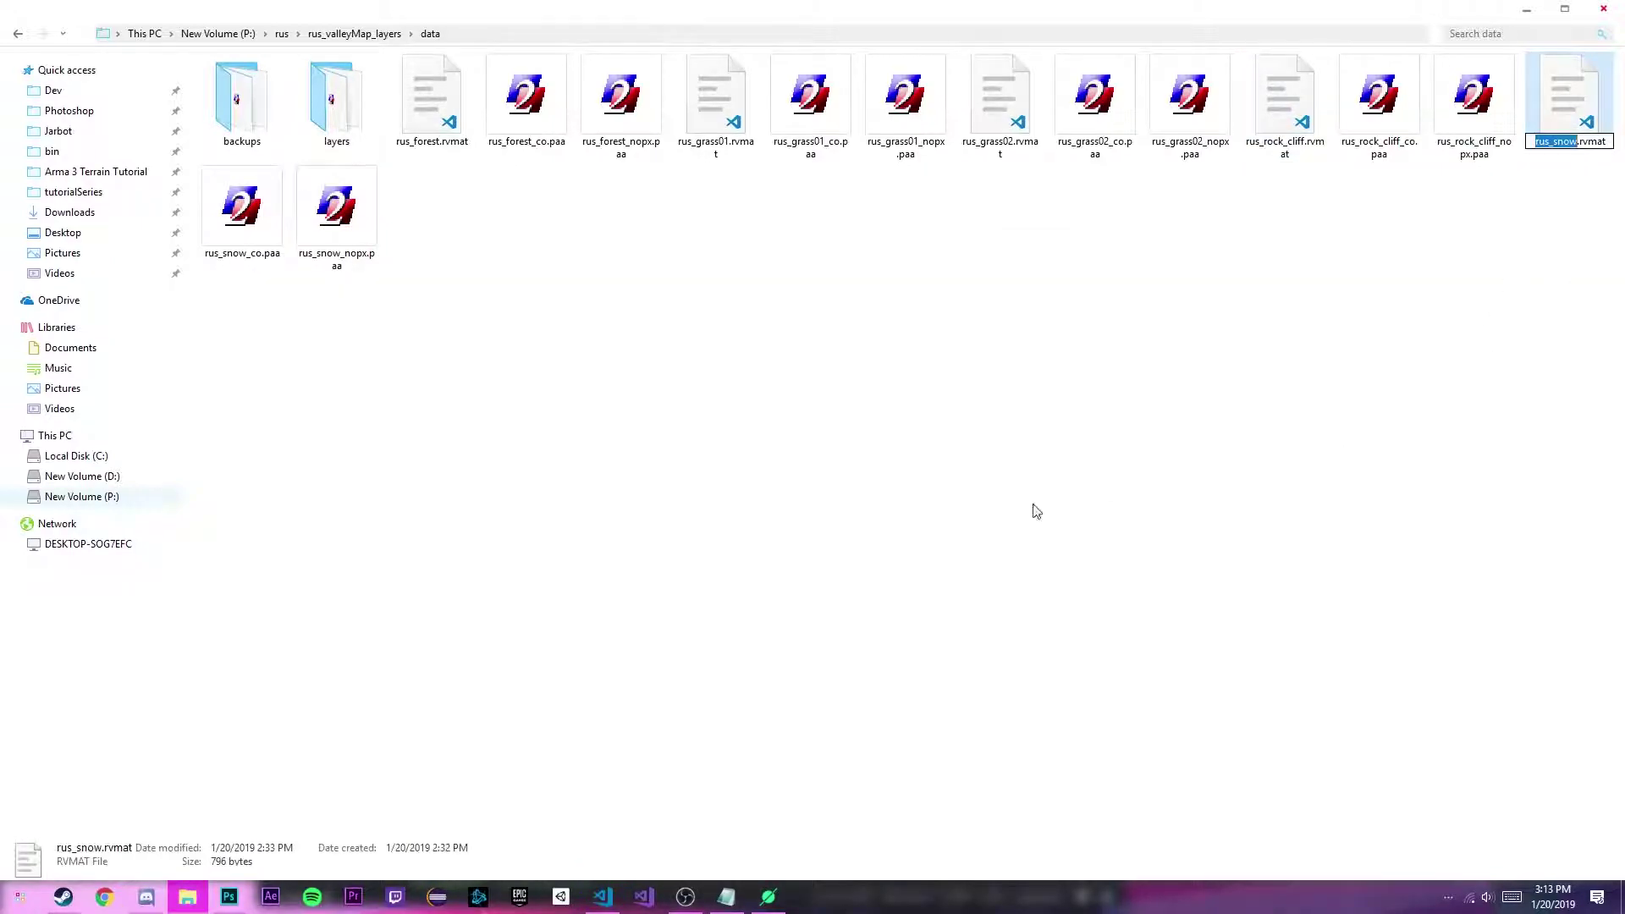
{"action": "left_click", "coordinate": [603, 896]}
{"action": "left_click", "coordinate": [443, 592]}
{"action": "double_click", "coordinate": [443, 591]}
{"action": "type", "text": "rus_snow"}
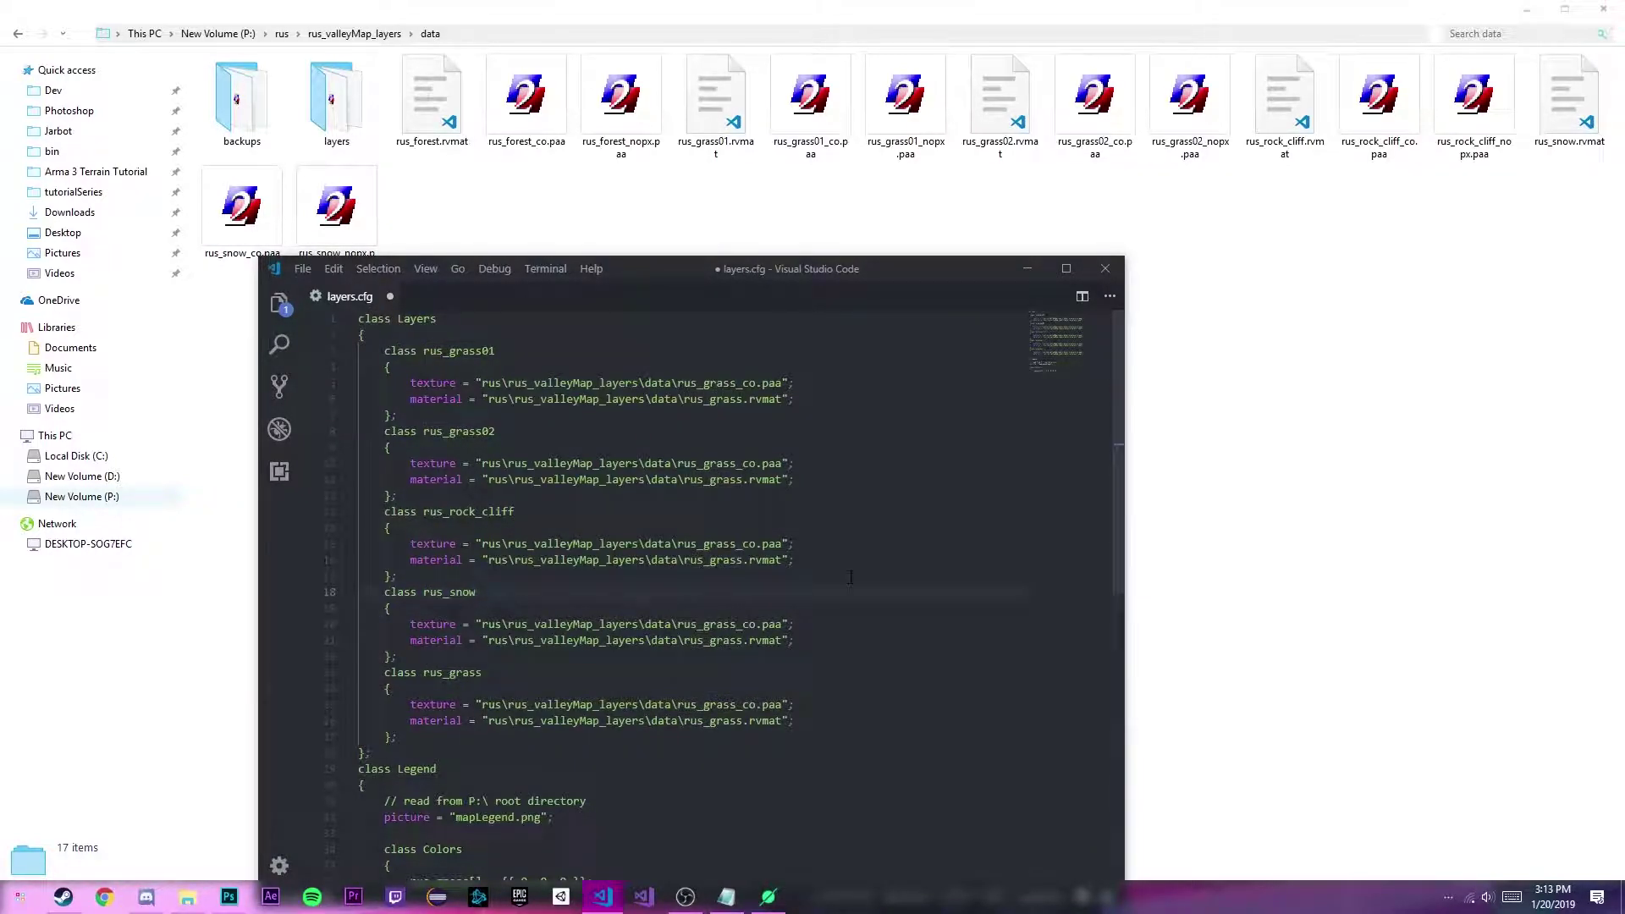
Examine the rus_forest_co.paa texture in the data folder, then close its viewer.
{"action": "left_click", "coordinate": [593, 225]}
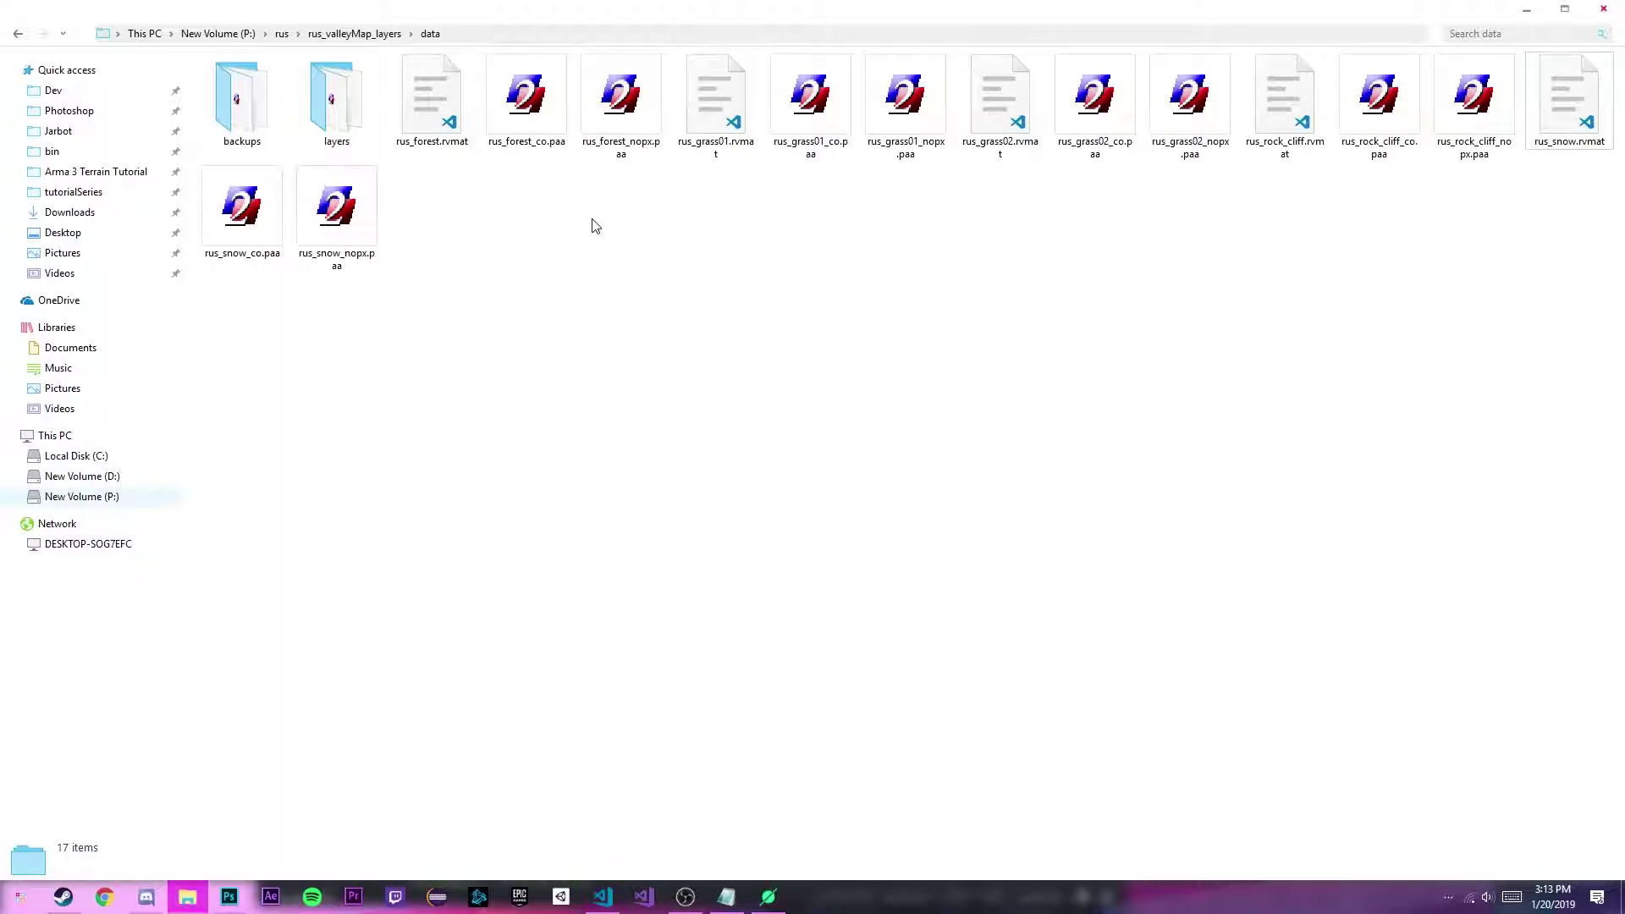
{"action": "left_click", "coordinate": [526, 127]}
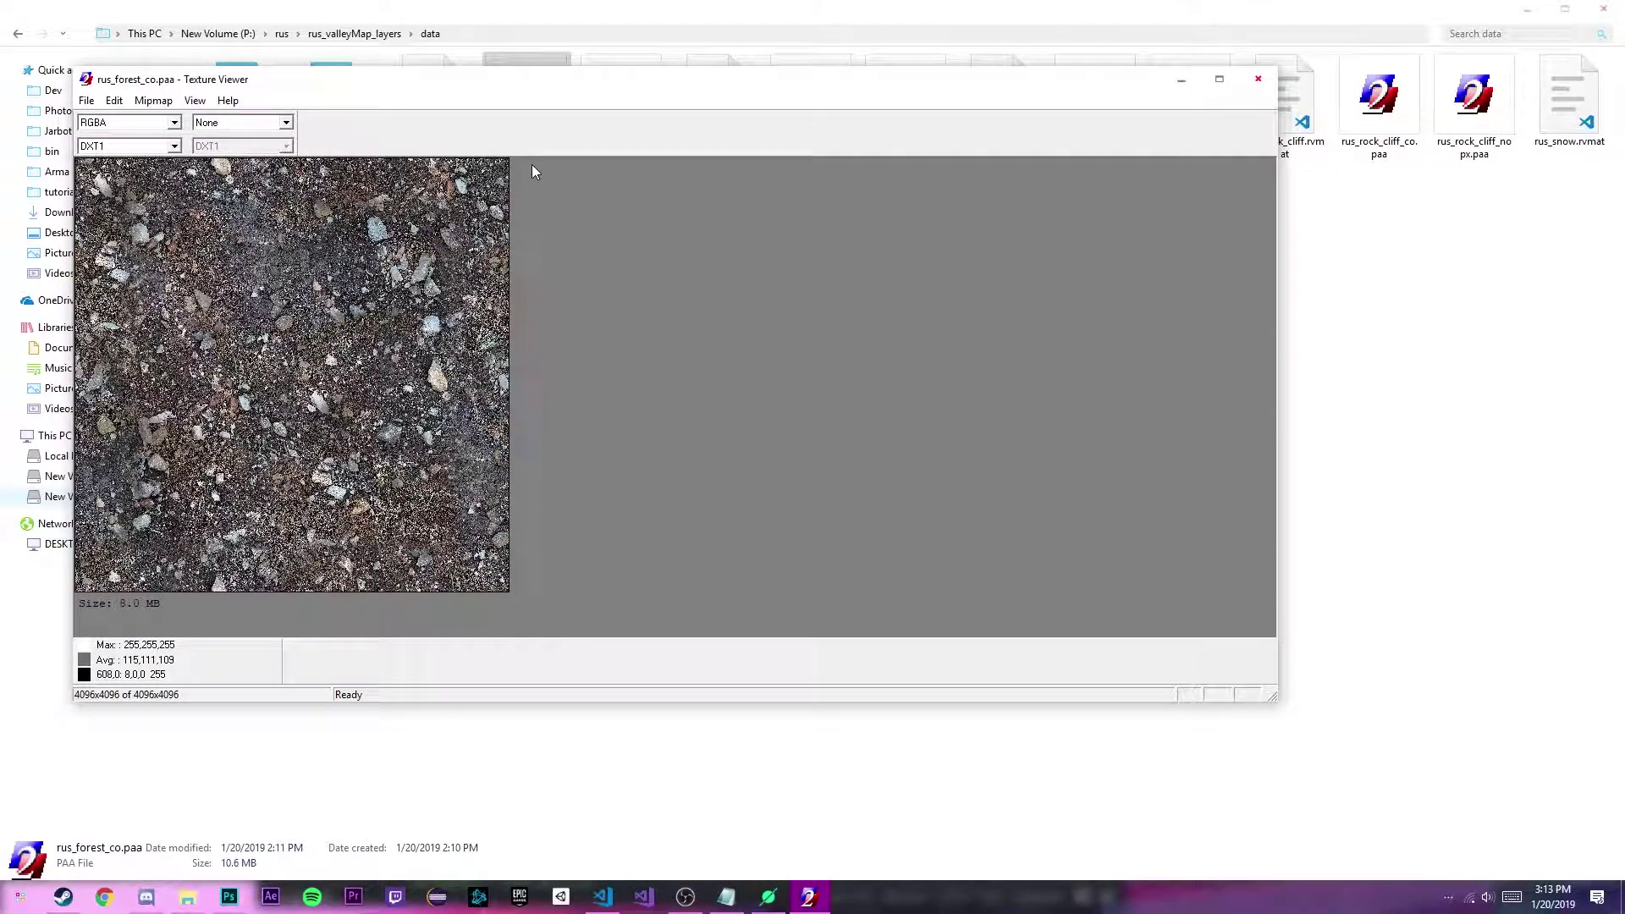
{"action": "left_click", "coordinate": [1258, 80]}
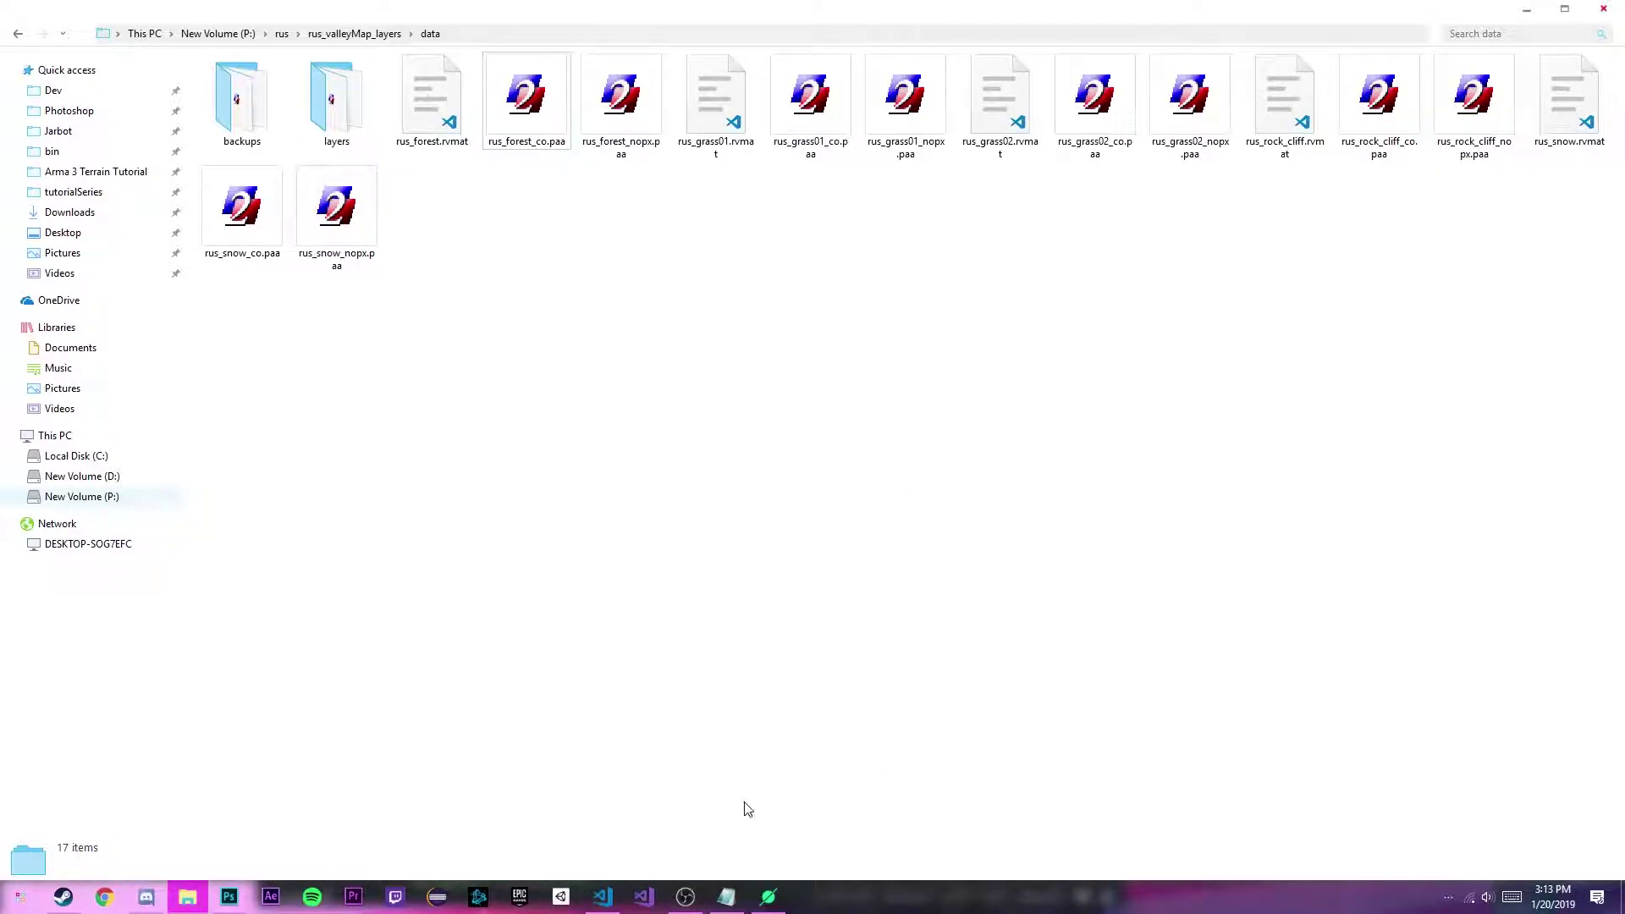
Rename the fifth class in Layers to rus_forest, copying the name from rus_forest_co.paa without the _co suffix, and save layers.cfg.
{"action": "left_click", "coordinate": [603, 897]}
{"action": "left_click_drag", "start_coordinate": [672, 277], "coordinate": [607, 178]}
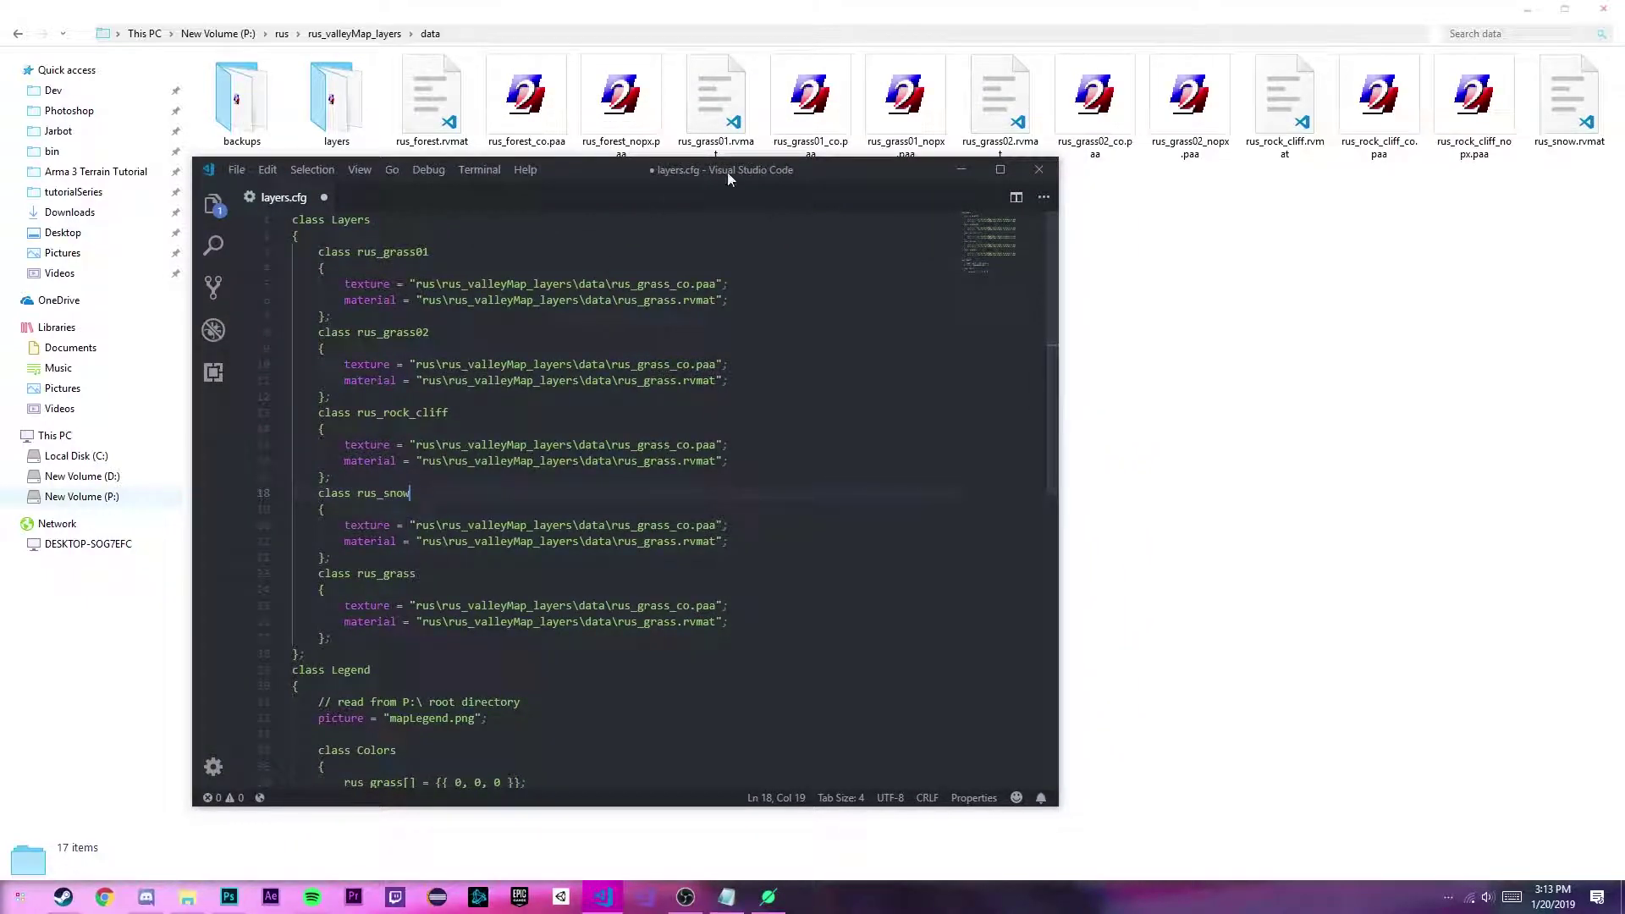
{"action": "left_click", "coordinate": [525, 97]}
{"action": "key", "text": "F2"}
{"action": "key", "text": "ctrl+c"}
{"action": "left_click", "coordinate": [603, 896]}
{"action": "double_click", "coordinate": [415, 575]}
{"action": "key", "text": "ctrl+v"}
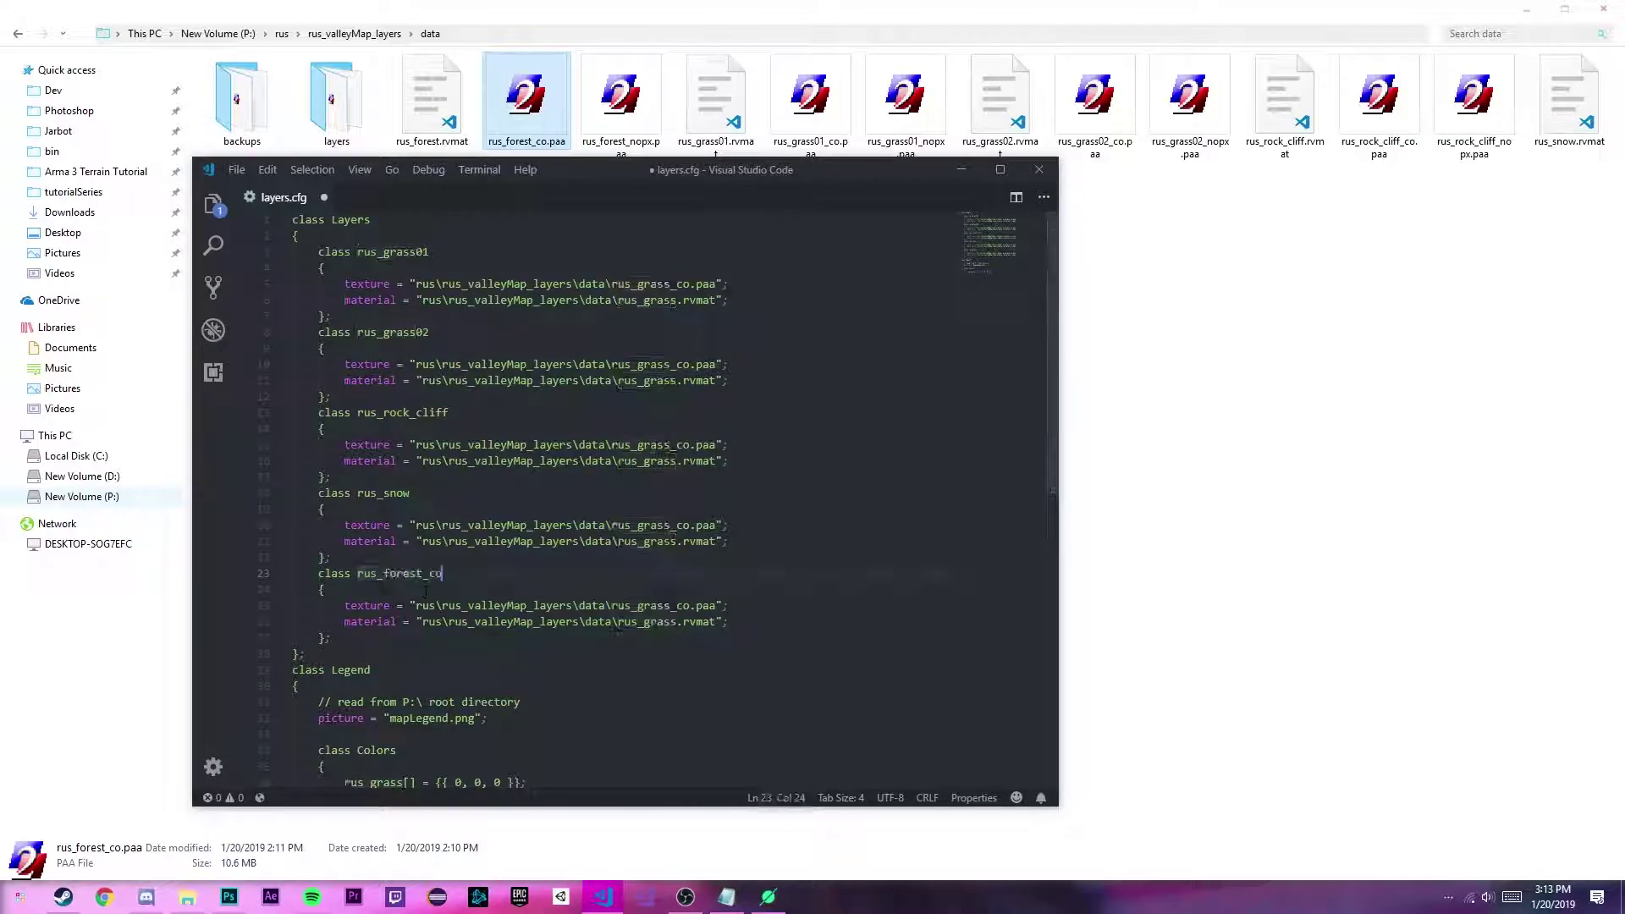
{"action": "key", "text": "BackSpace"}
{"action": "key", "text": "BackSpace"}
{"action": "key", "text": "ctrl+s"}
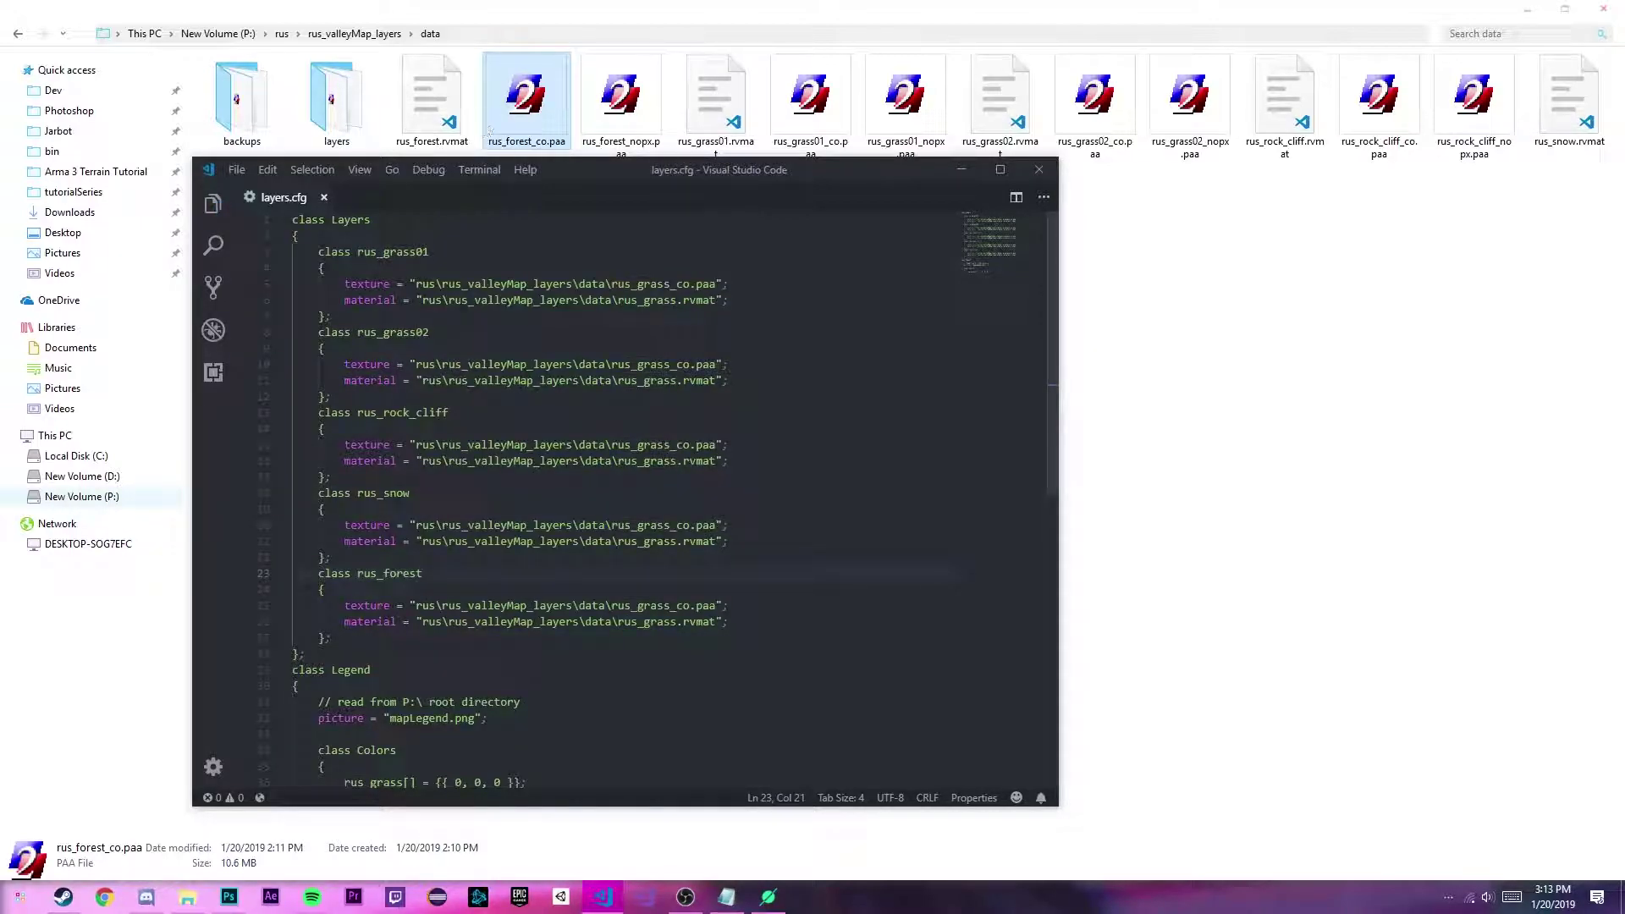
Change the texture file name in class rus_grass01 to rus_grass01_co.paa.
{"action": "double_click", "coordinate": [393, 251]}
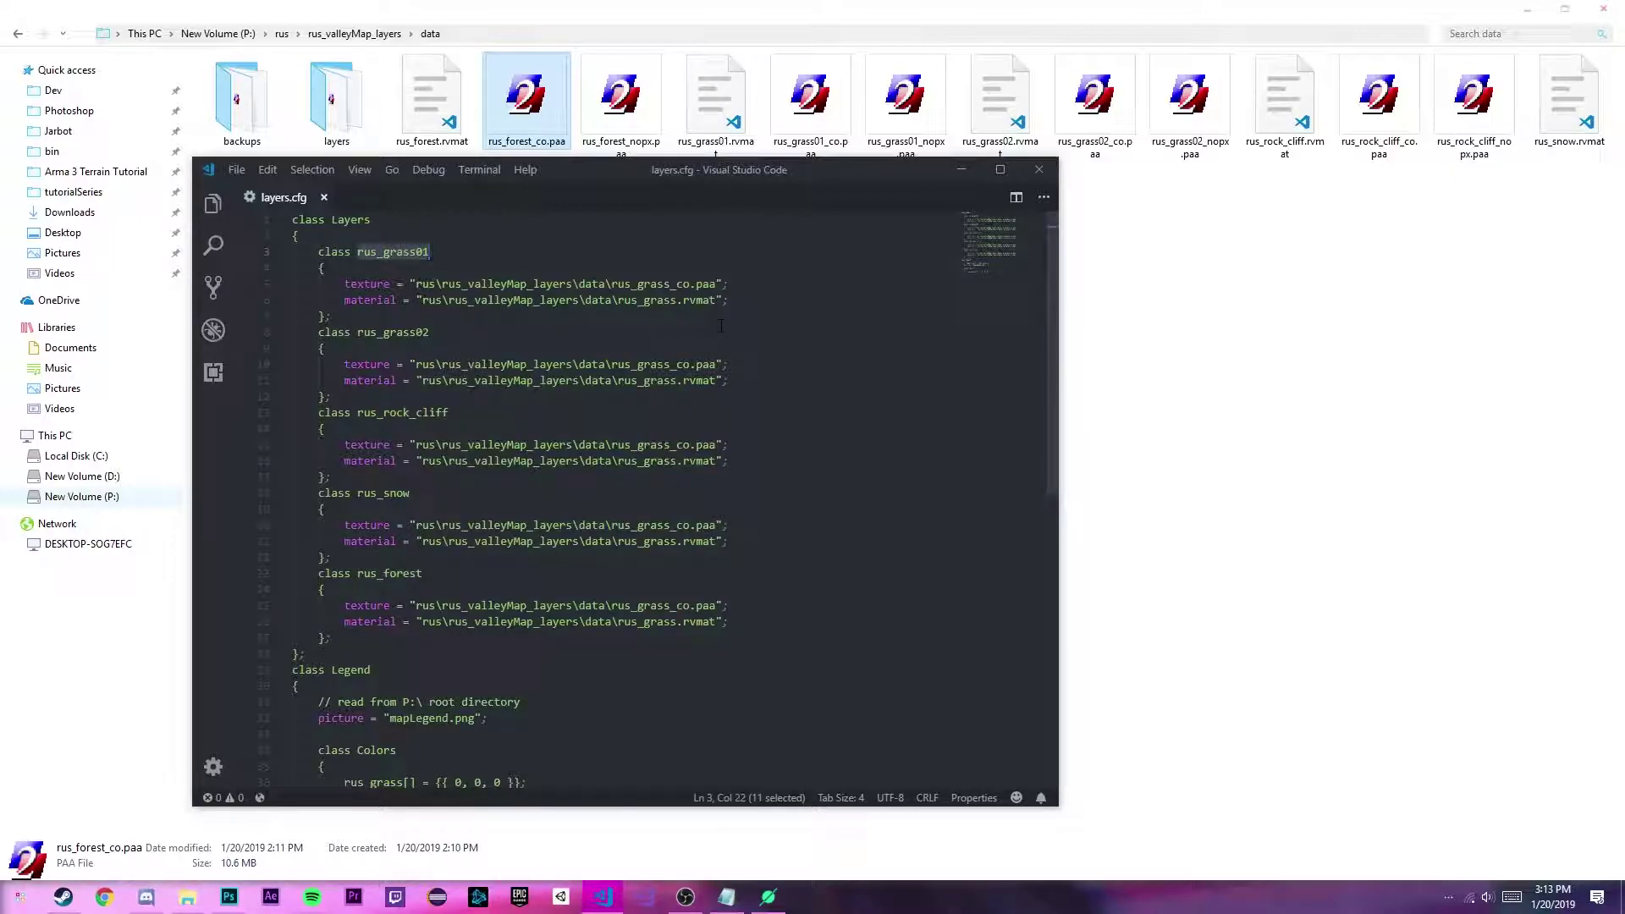
{"action": "double_click", "coordinate": [653, 284]}
{"action": "key", "text": "shift+Left"}
{"action": "key", "text": "shift+Left"}
{"action": "key", "text": "shift+Left"}
{"action": "key", "text": "ctrl+v"}
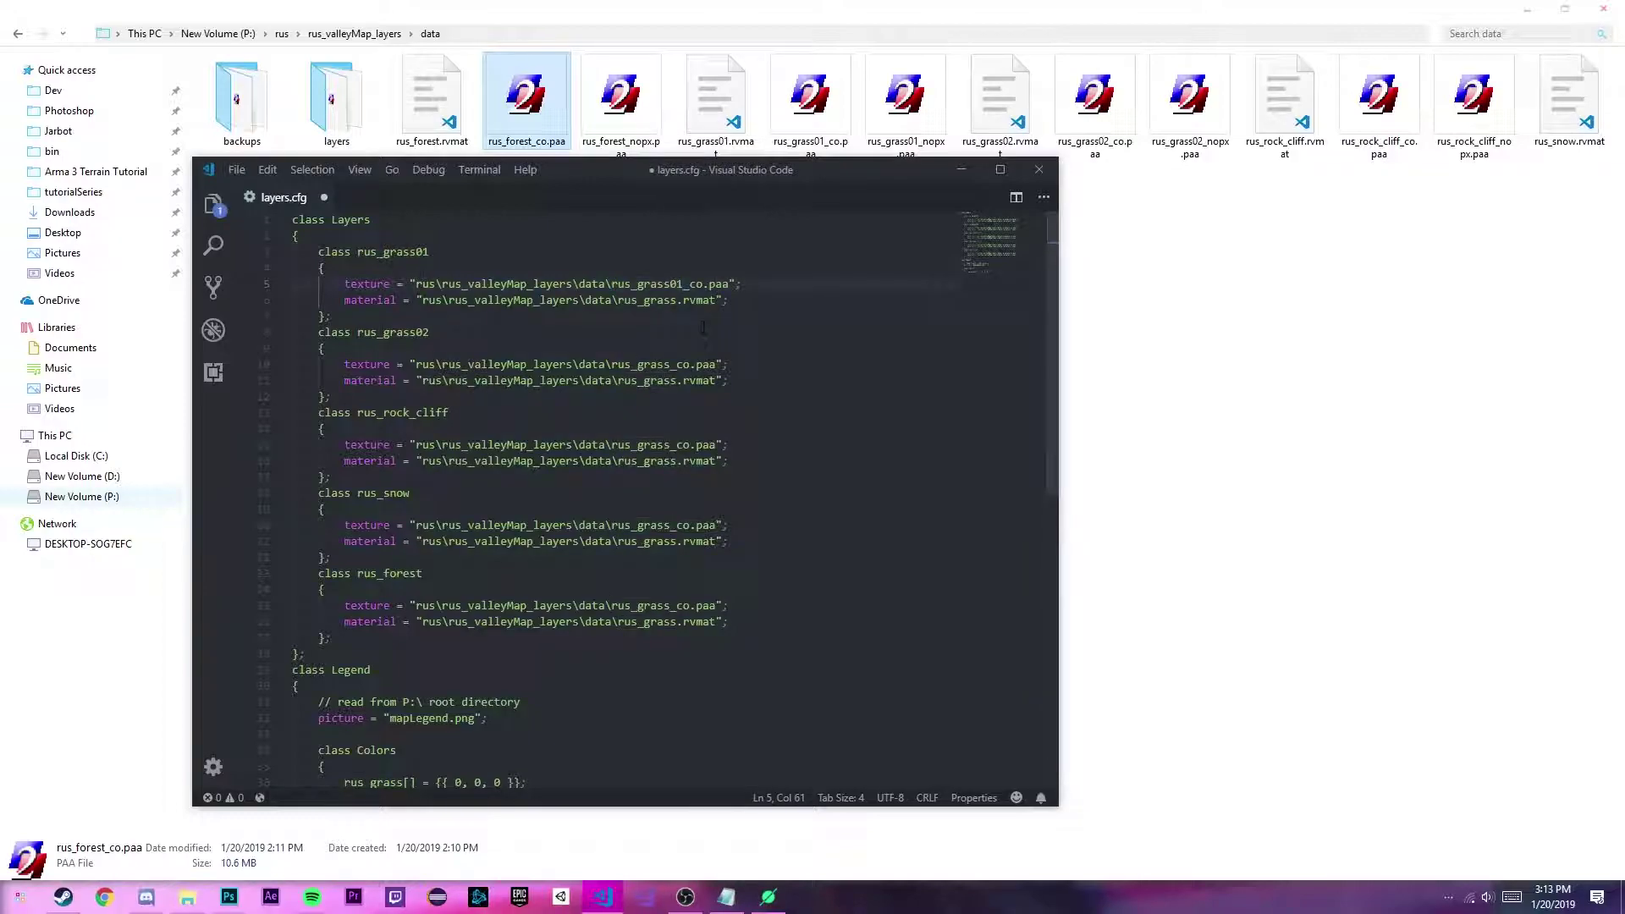
Match the remaining texture and material file names to their class names, ending with rus_forest_co.paa and rus_forest.rvmat in class rus_forest.
{"action": "double_click", "coordinate": [390, 573]}
{"action": "key", "text": "ctrl+c"}
{"action": "double_click", "coordinate": [667, 605]}
{"action": "key", "text": "shift+Left"}
{"action": "key", "text": "shift+Left"}
{"action": "key", "text": "shift+Left"}
{"action": "key", "text": "ctrl+v"}
{"action": "double_click", "coordinate": [648, 621]}
{"action": "key", "text": "ctrl+v"}
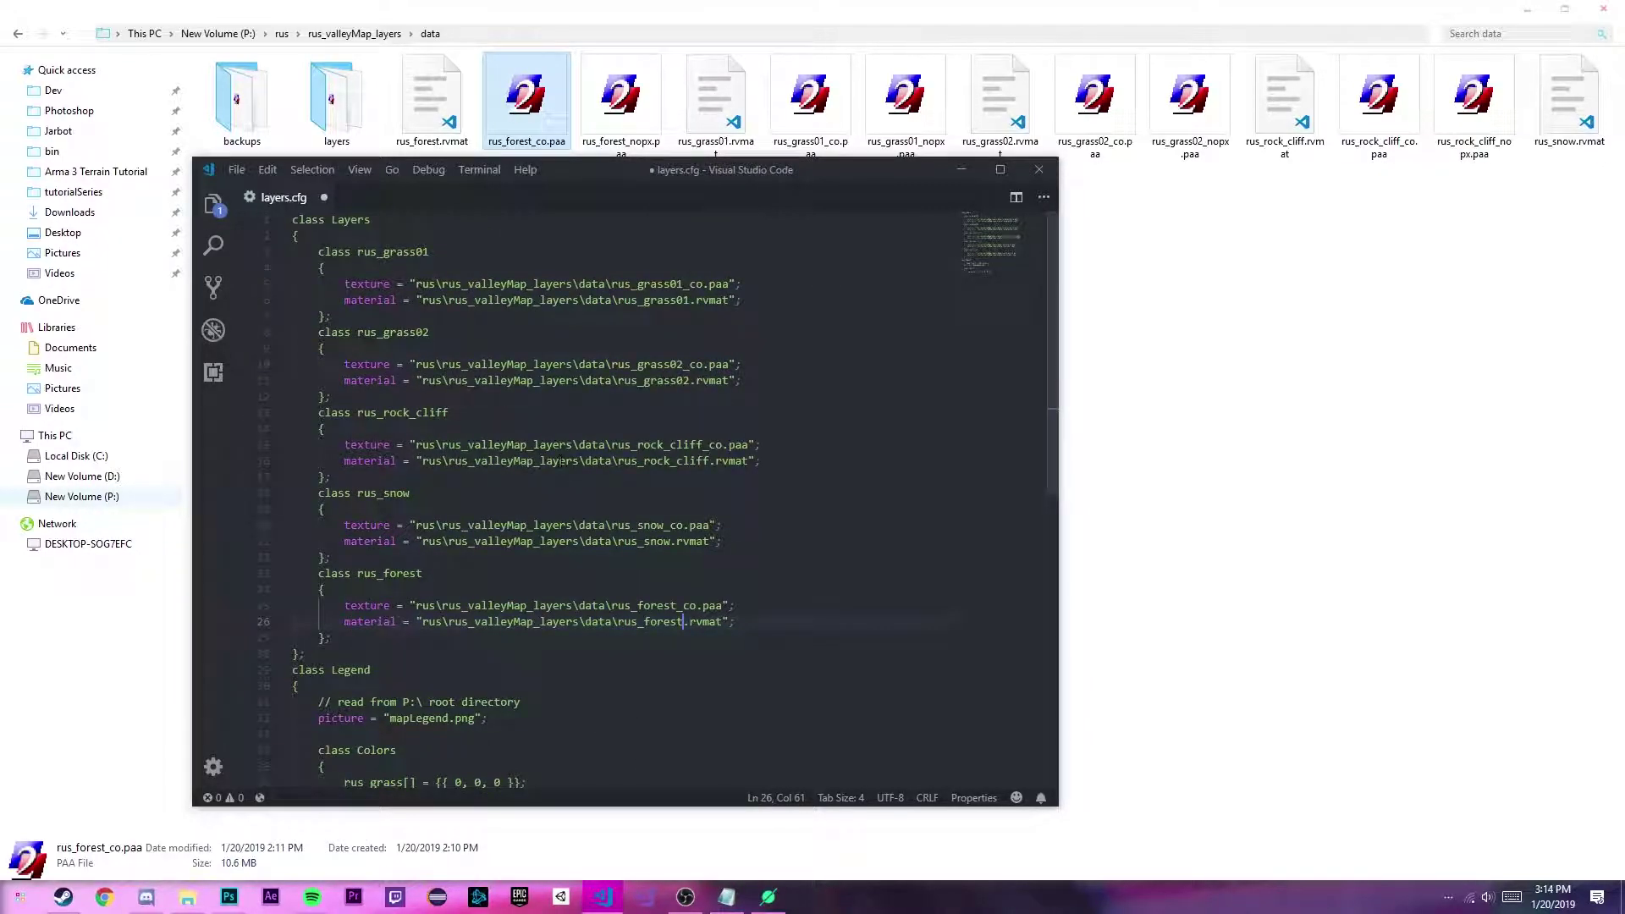
Duplicate the rus_grass[] color line in class Colors four times.
{"action": "scroll", "coordinate": [586, 560], "scroll_direction": "down", "scroll_amount": 3}
{"action": "left_click_drag", "start_coordinate": [559, 662], "coordinate": [293, 656]}
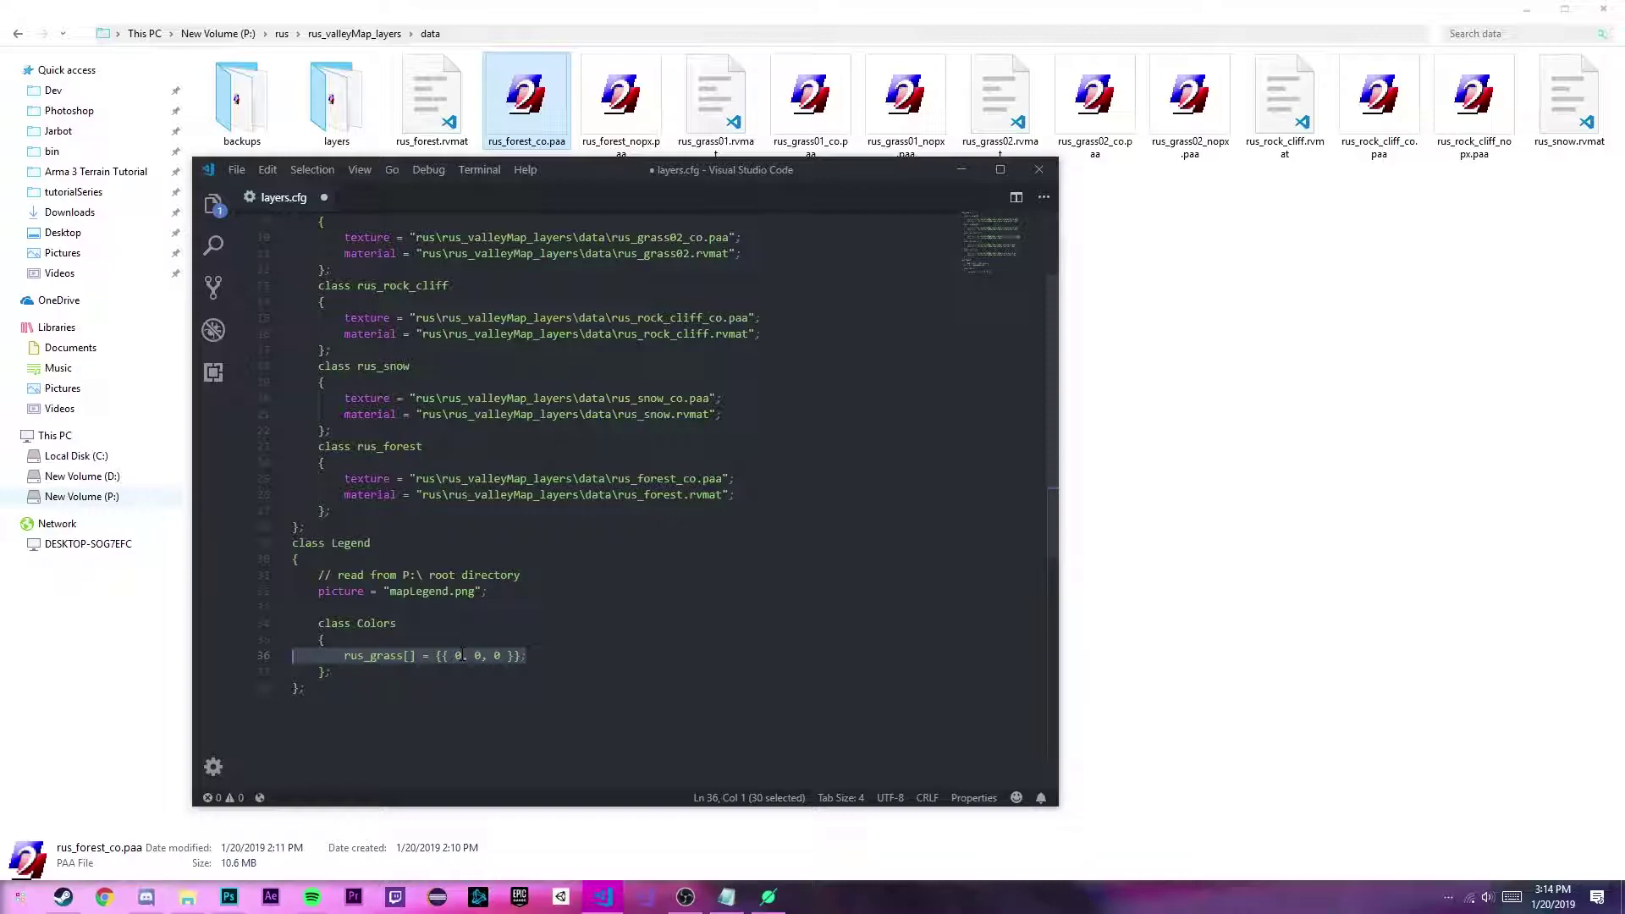
{"action": "key", "text": "shift+alt+Down"}
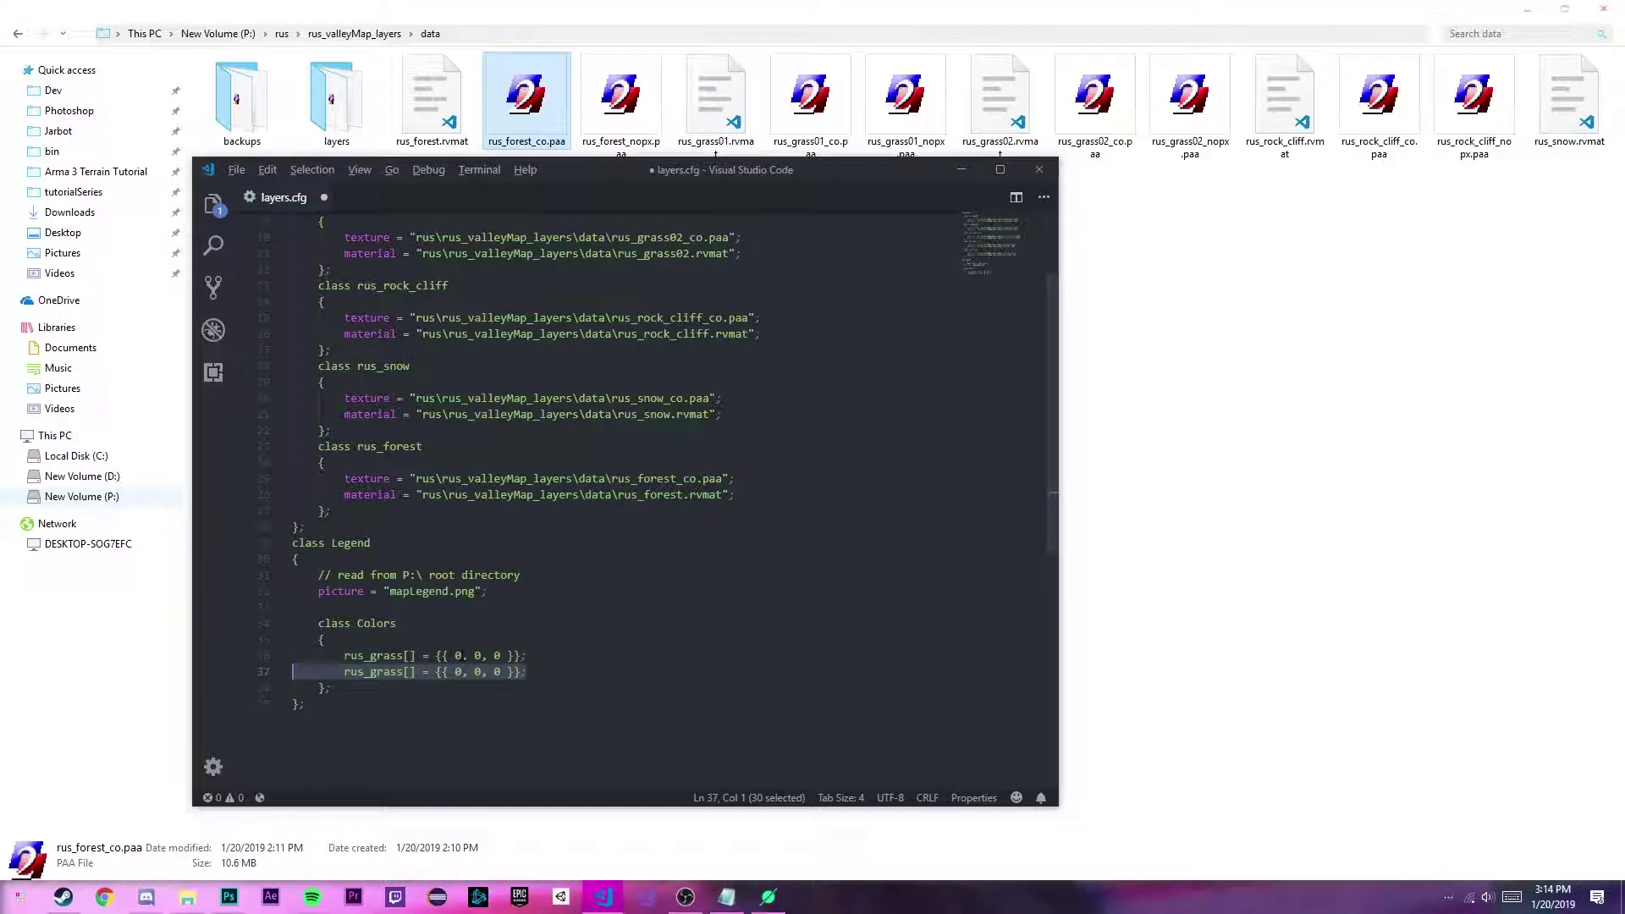
{"action": "key", "text": "shift+alt+Down"}
{"action": "key", "text": "shift+alt+Down"}
{"action": "key", "text": "shift+alt+Down"}
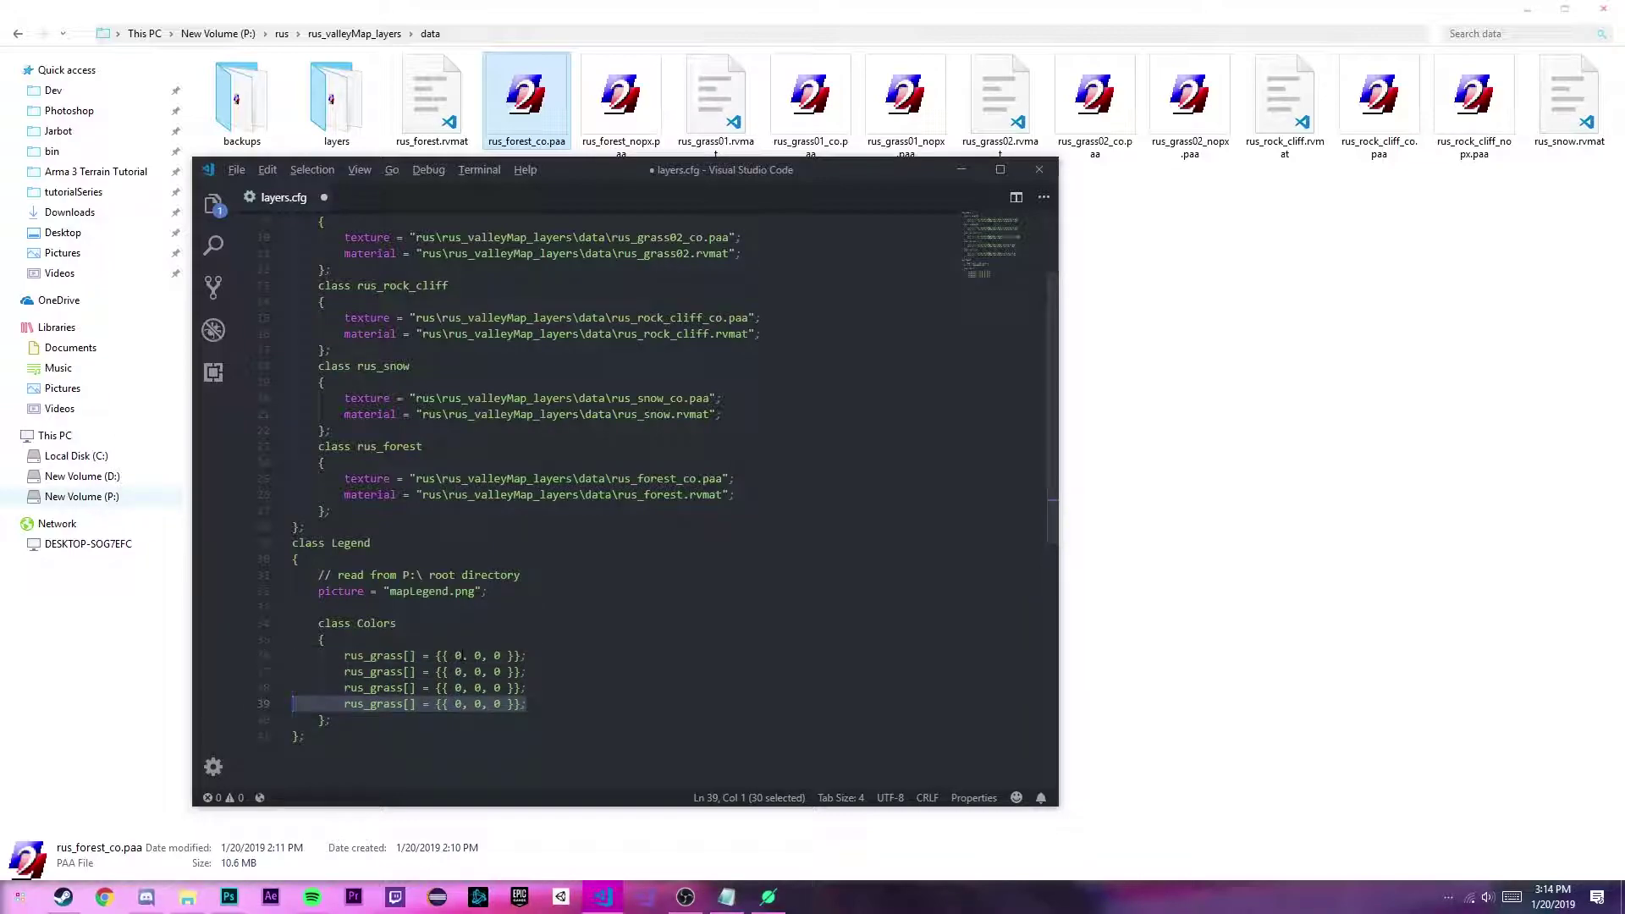
Rename the five entries in class Colors to rus_grass01, rus_grass02, rus_rock_cliff, rus_snow and rus_forest, and save layers.cfg.
{"action": "scroll", "coordinate": [424, 412], "scroll_direction": "up", "scroll_amount": 3}
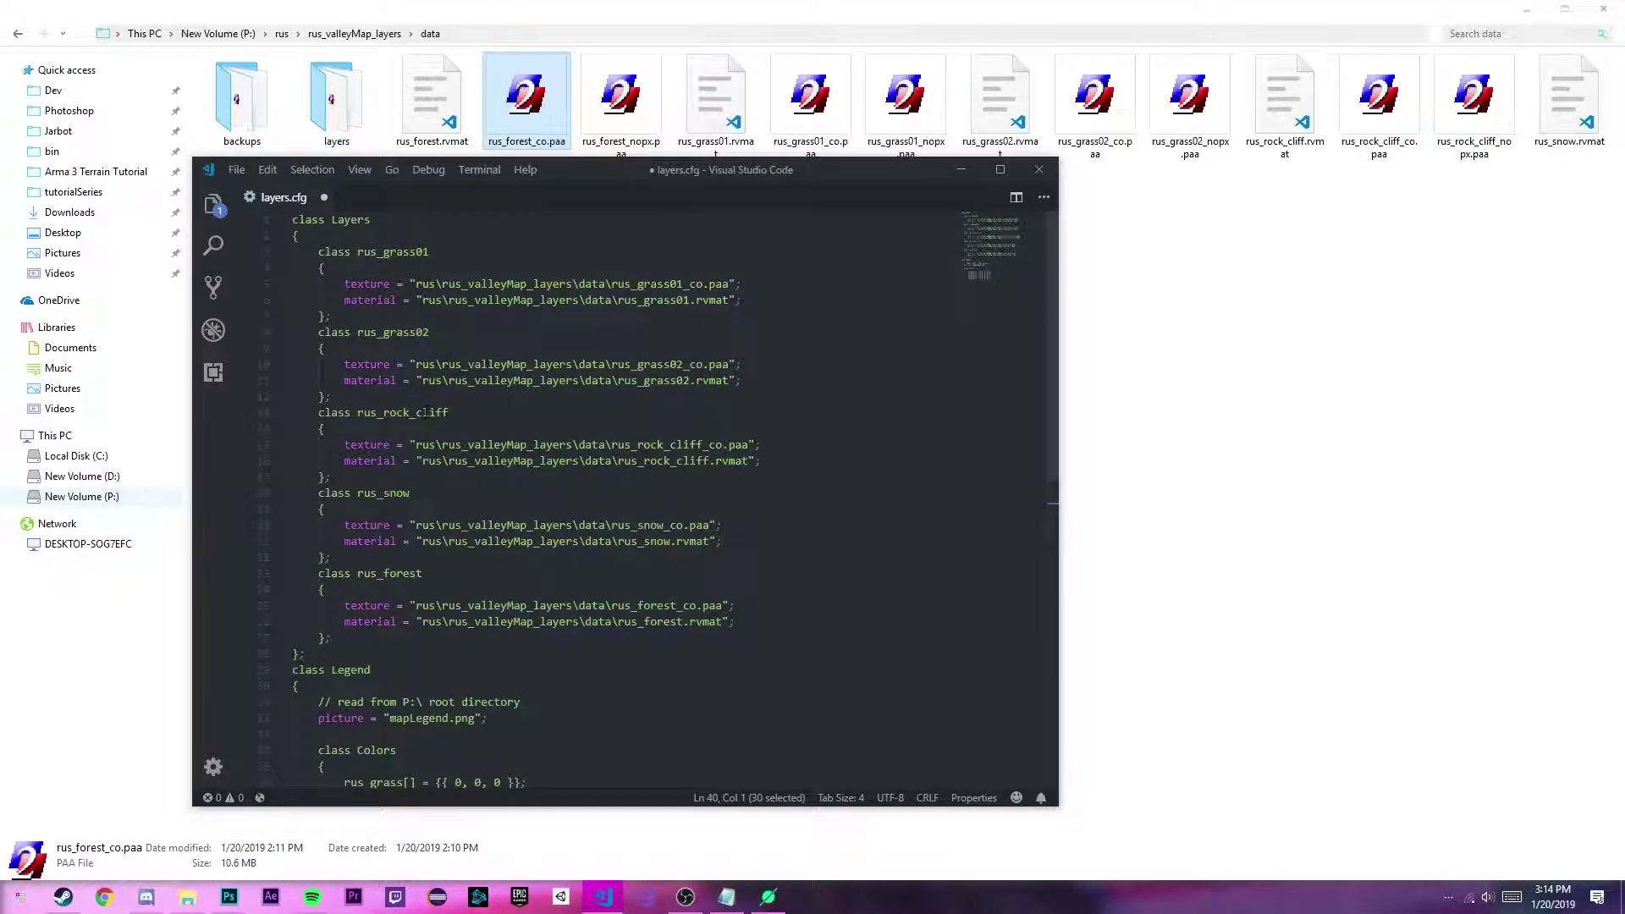
{"action": "scroll", "coordinate": [392, 338], "scroll_direction": "down", "scroll_amount": 3}
{"action": "scroll", "coordinate": [392, 339], "scroll_direction": "up", "scroll_amount": 3}
{"action": "double_click", "coordinate": [392, 251]}
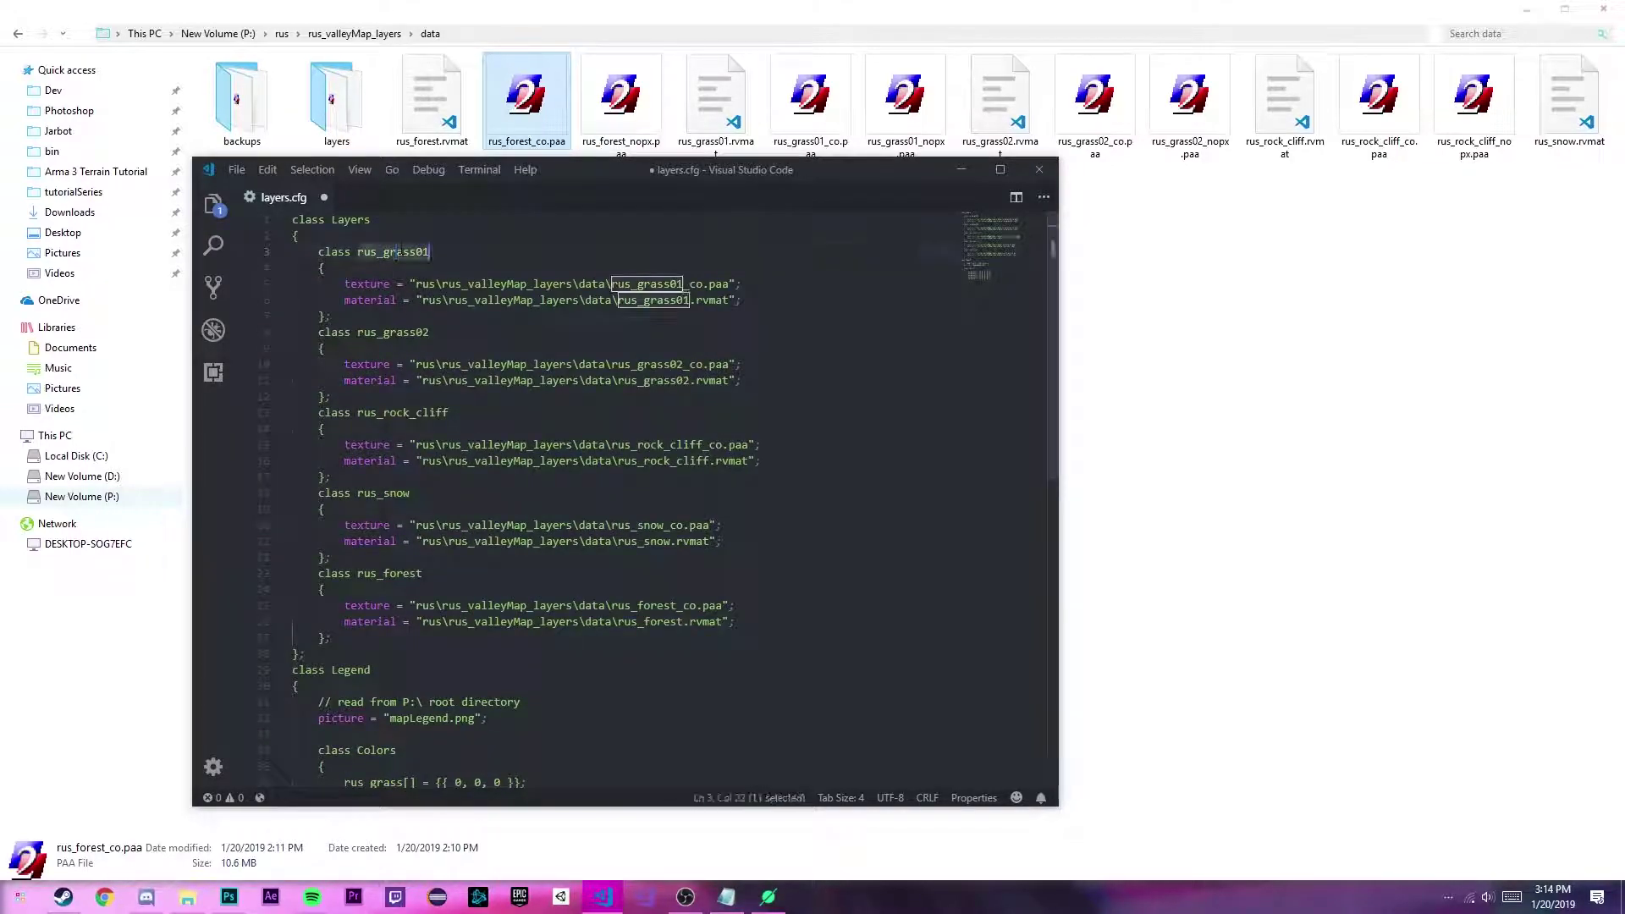
{"action": "scroll", "coordinate": [446, 547], "scroll_direction": "down", "scroll_amount": 2}
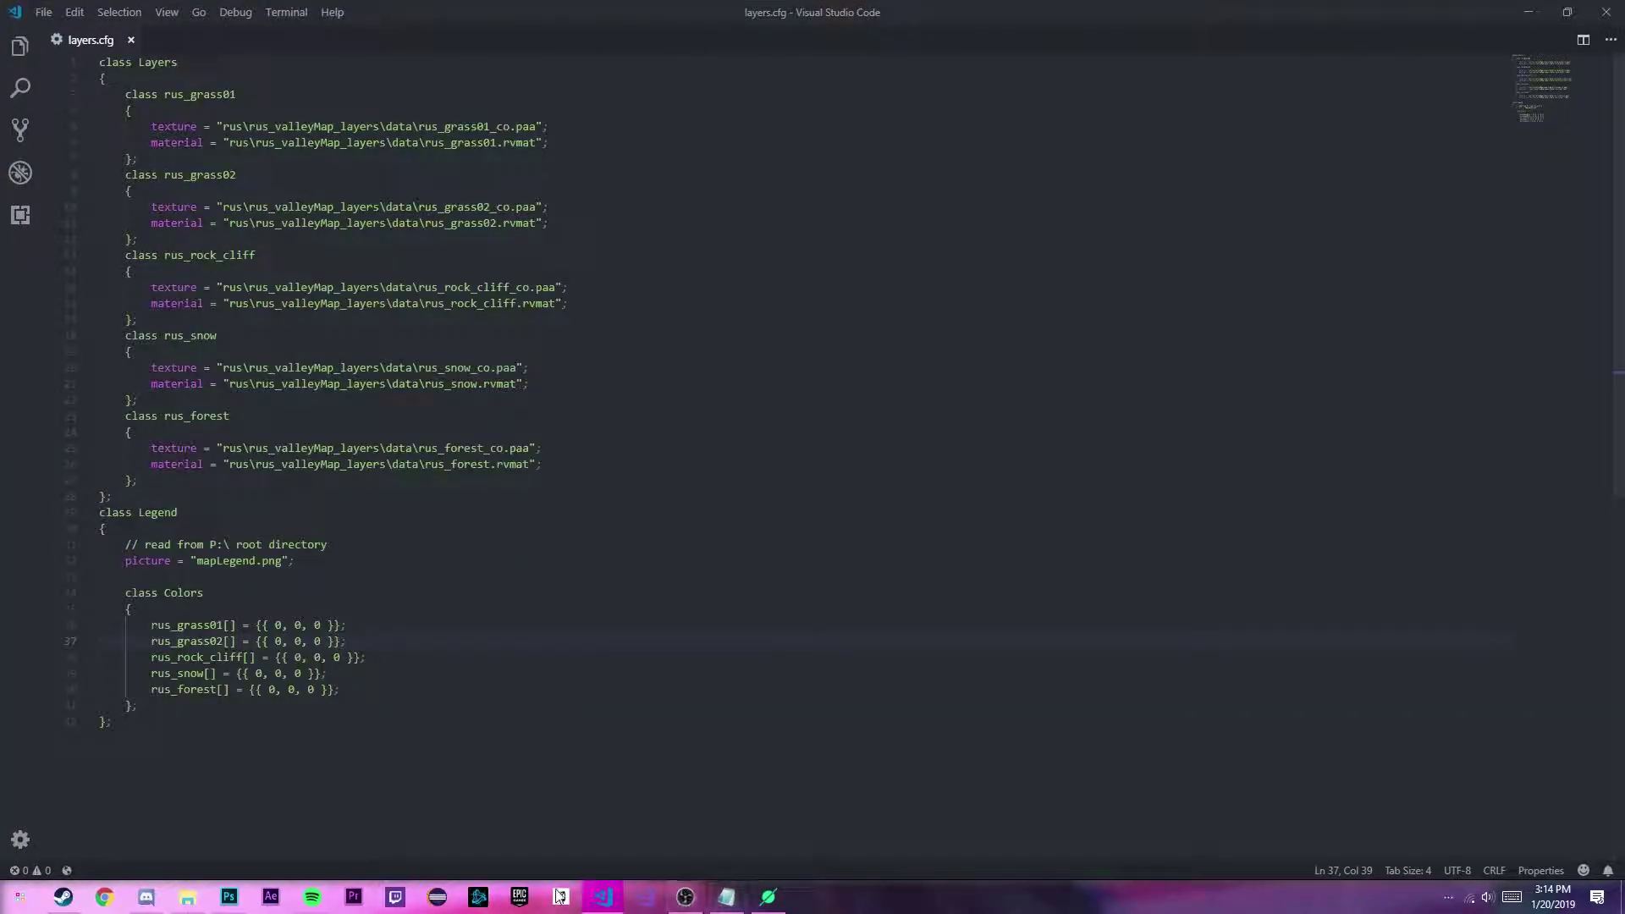
Switch to Photoshop and place the colormap.bmp window so that the Colors entries of layers.cfg stay visible beside it.
{"action": "left_click", "coordinate": [229, 898]}
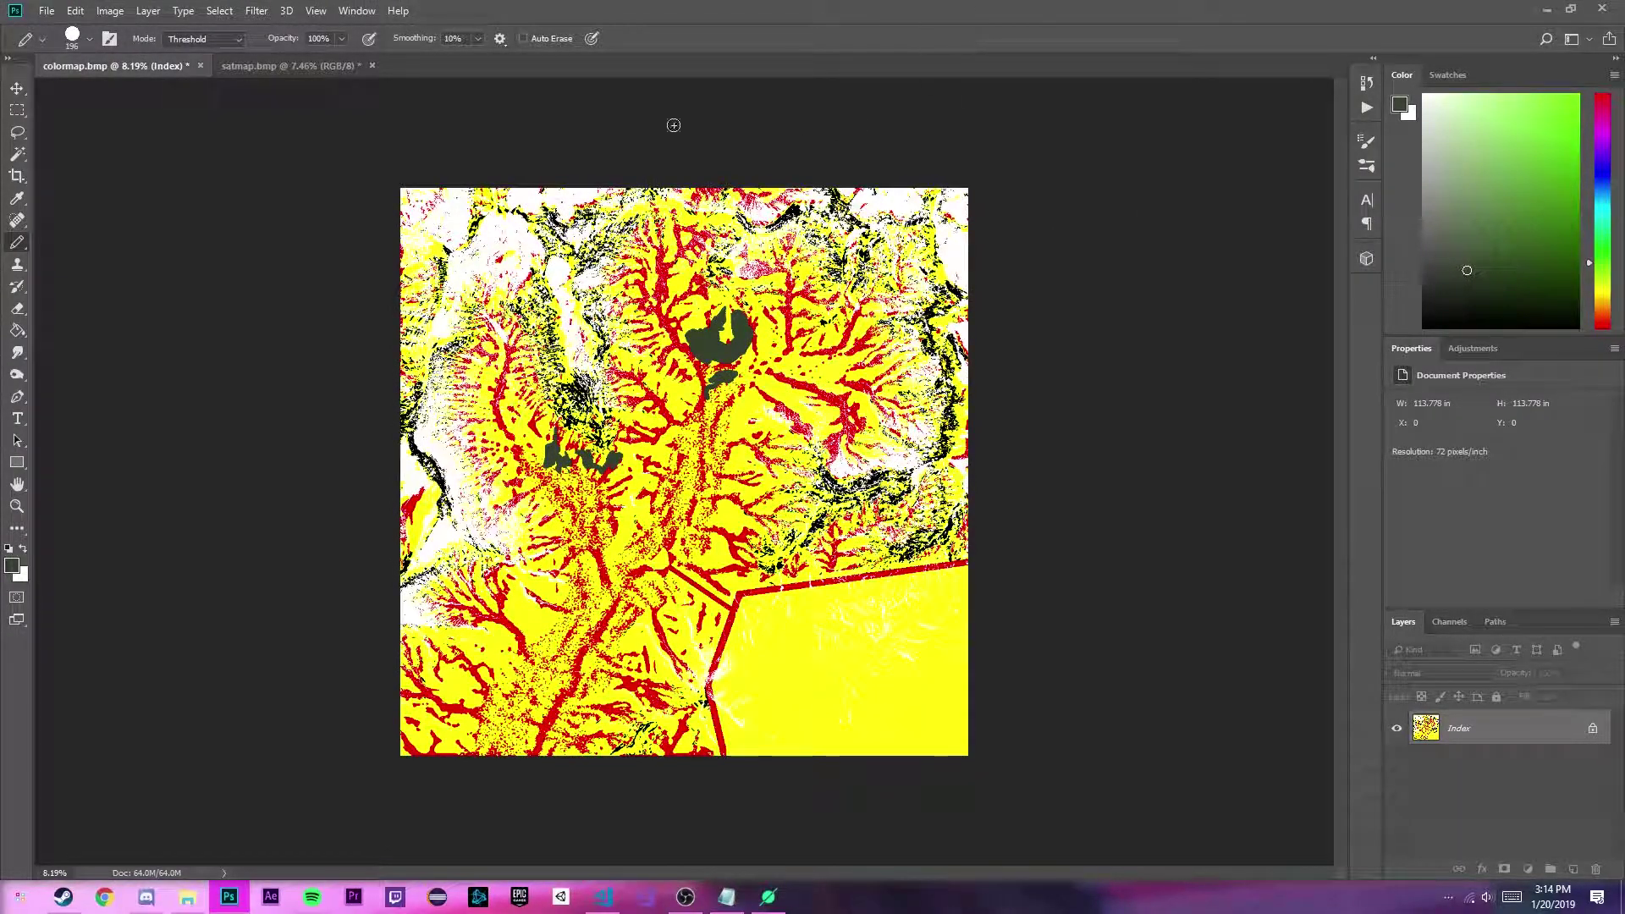
{"action": "left_click_drag", "start_coordinate": [648, 12], "coordinate": [1036, 83]}
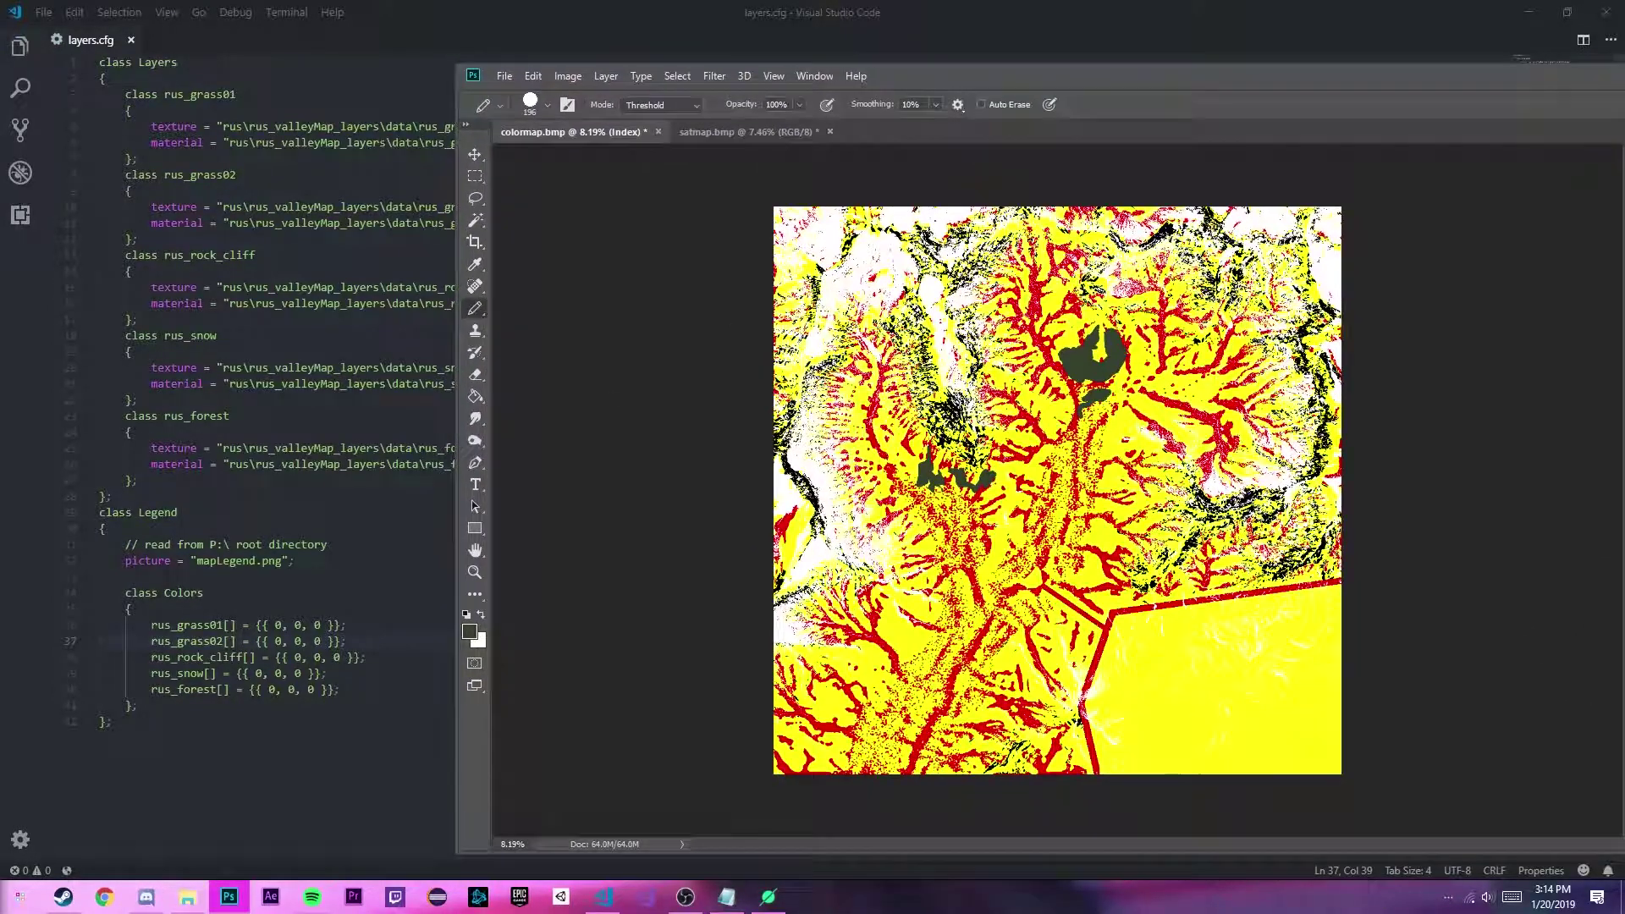
{"action": "left_click", "coordinate": [277, 622]}
{"action": "double_click", "coordinate": [298, 624]}
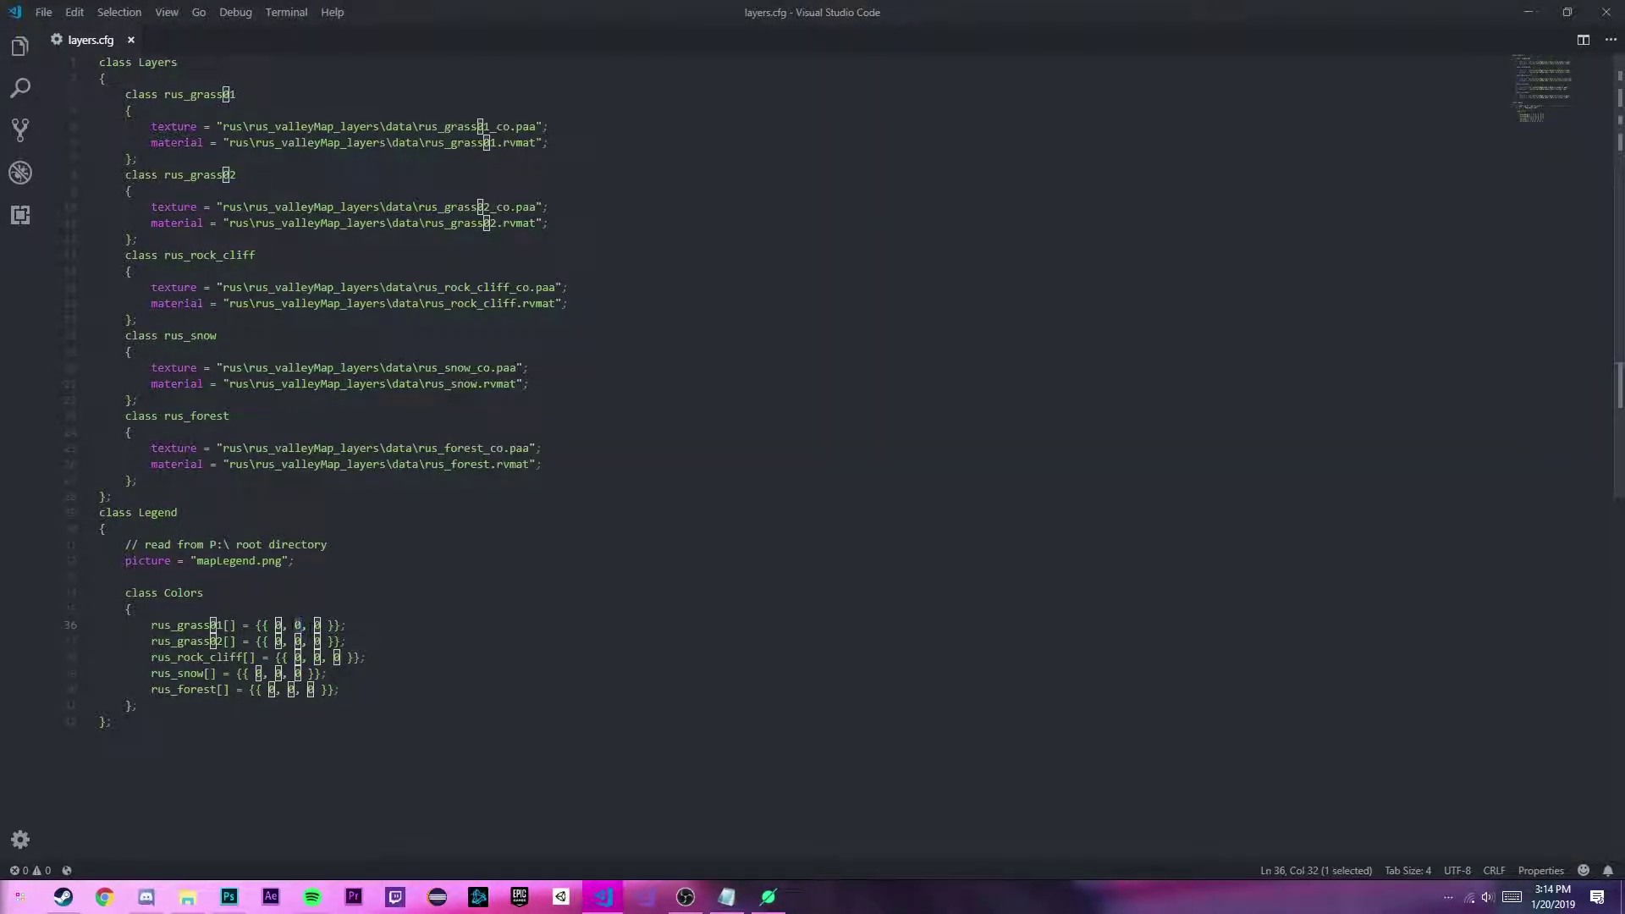
{"action": "double_click", "coordinate": [317, 624]}
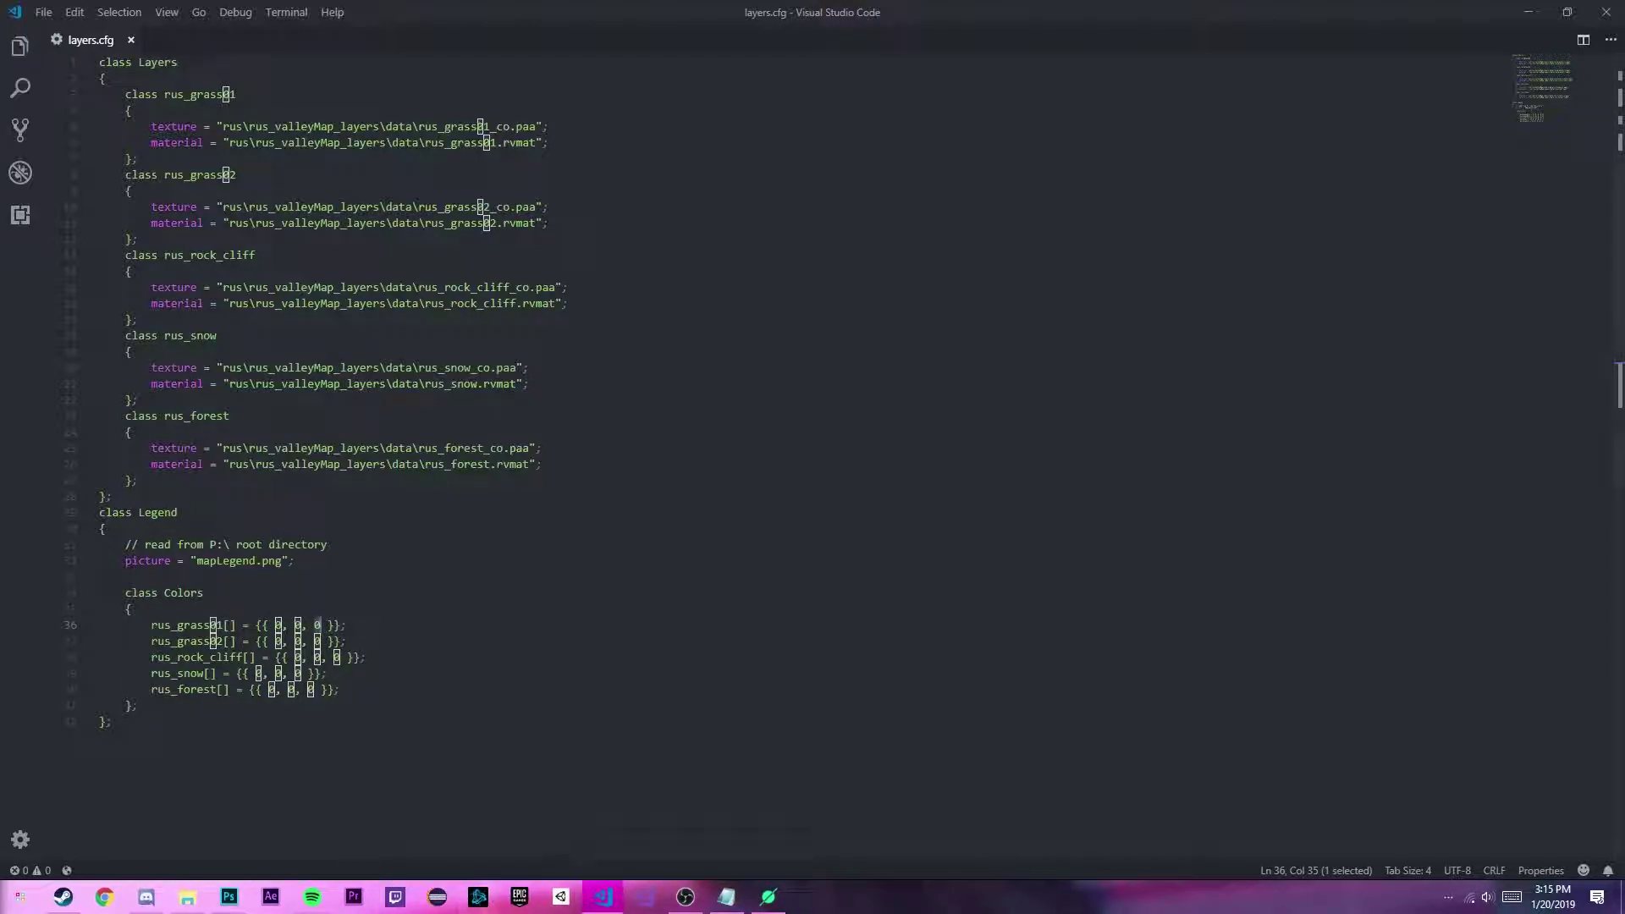
{"action": "key", "text": "alt+Tab"}
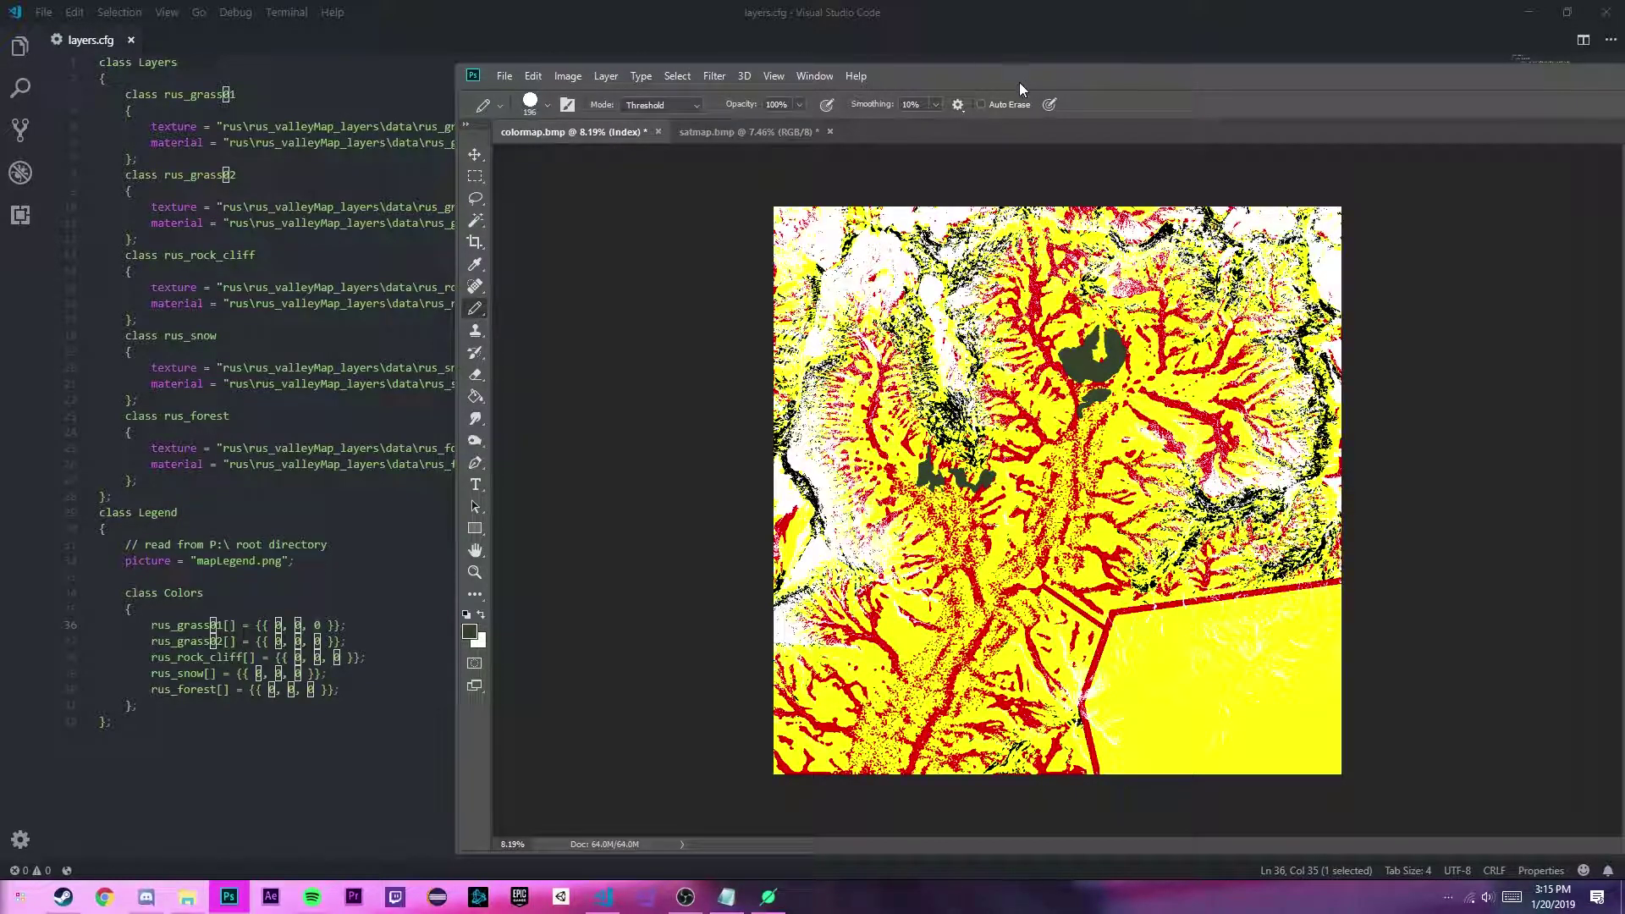
{"action": "scroll", "coordinate": [1009, 549], "scroll_direction": "up", "scroll_amount": 3}
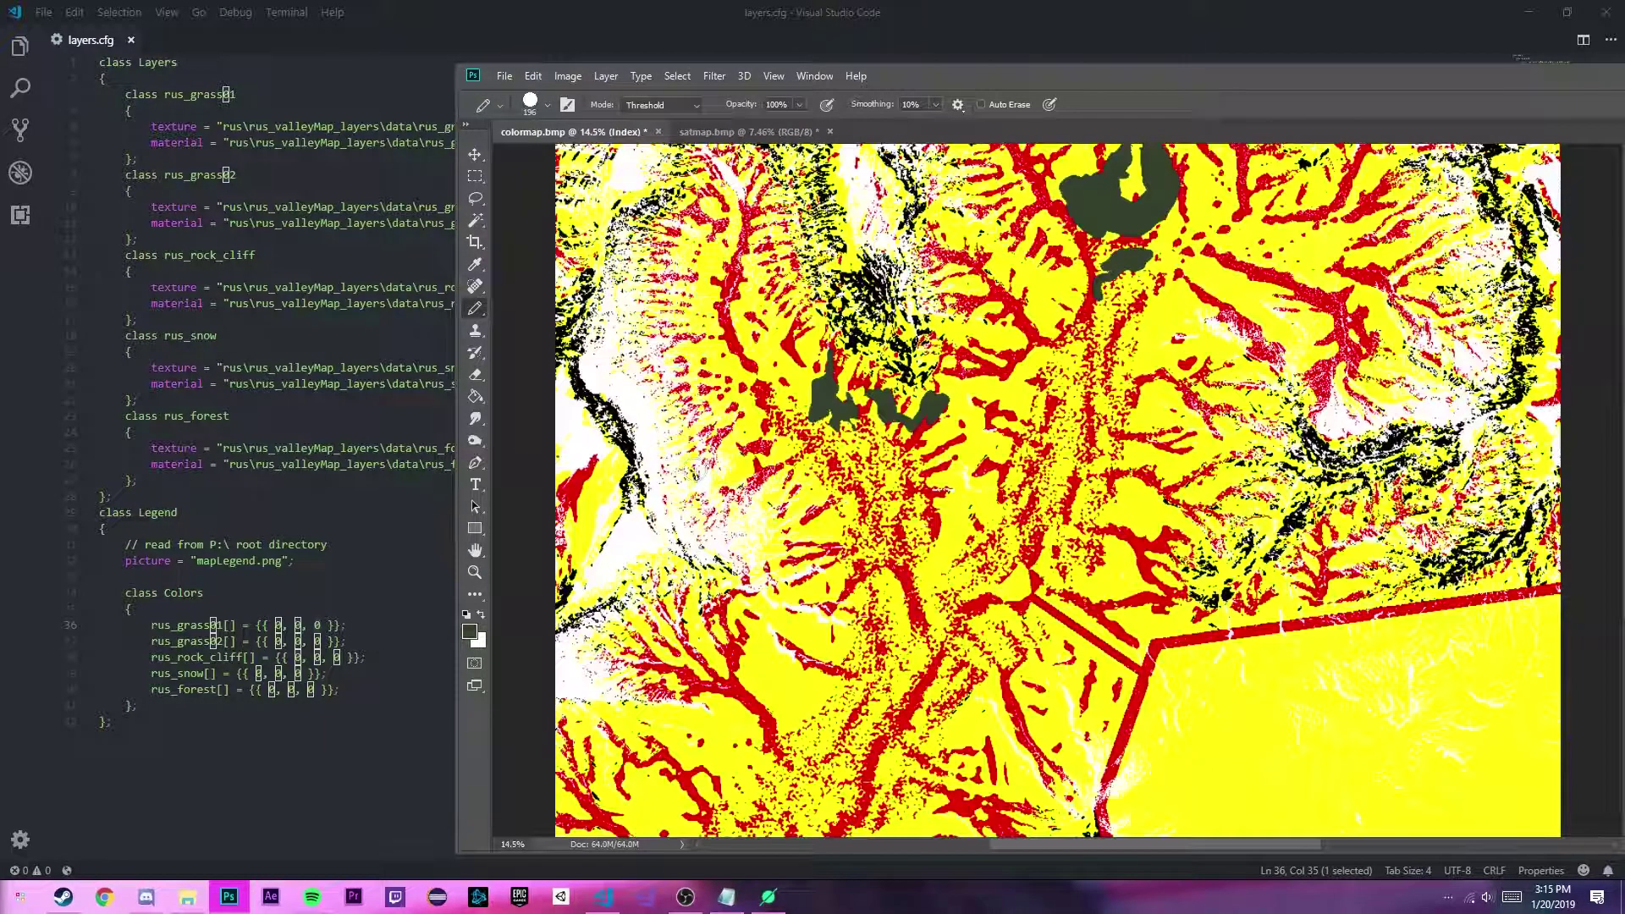
{"action": "left_click_drag", "start_coordinate": [928, 76], "coordinate": [792, 101]}
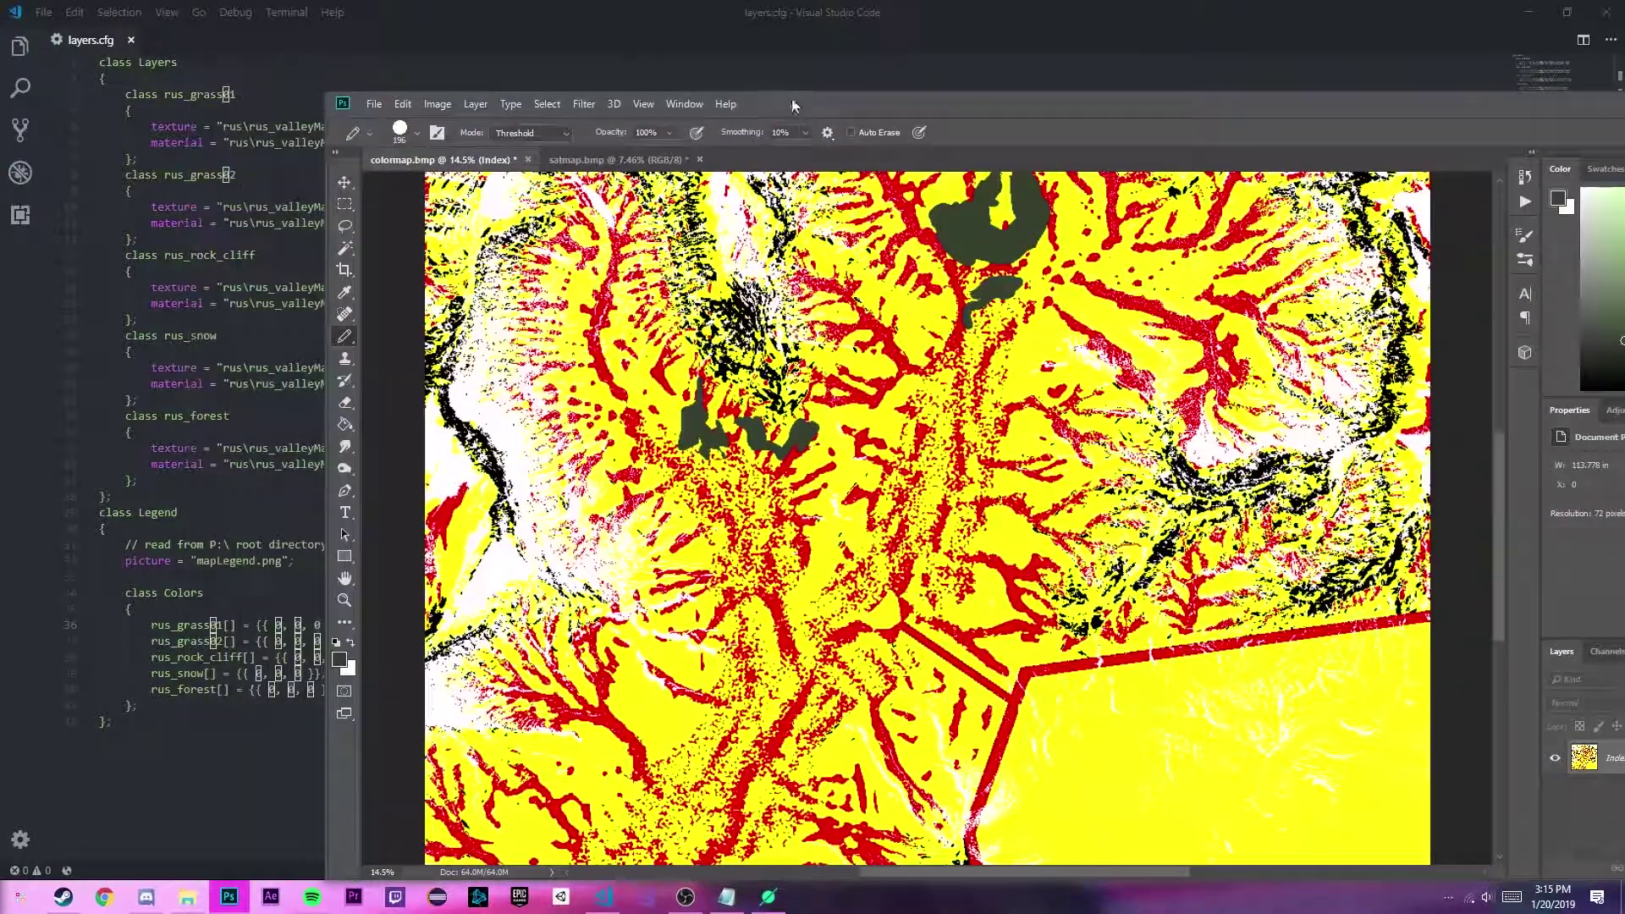
Sample the map's yellow area with the foreground Color Picker and set rus_grass01[] in layers.cfg to 255, 255, 0.
{"action": "left_click", "coordinate": [1560, 200]}
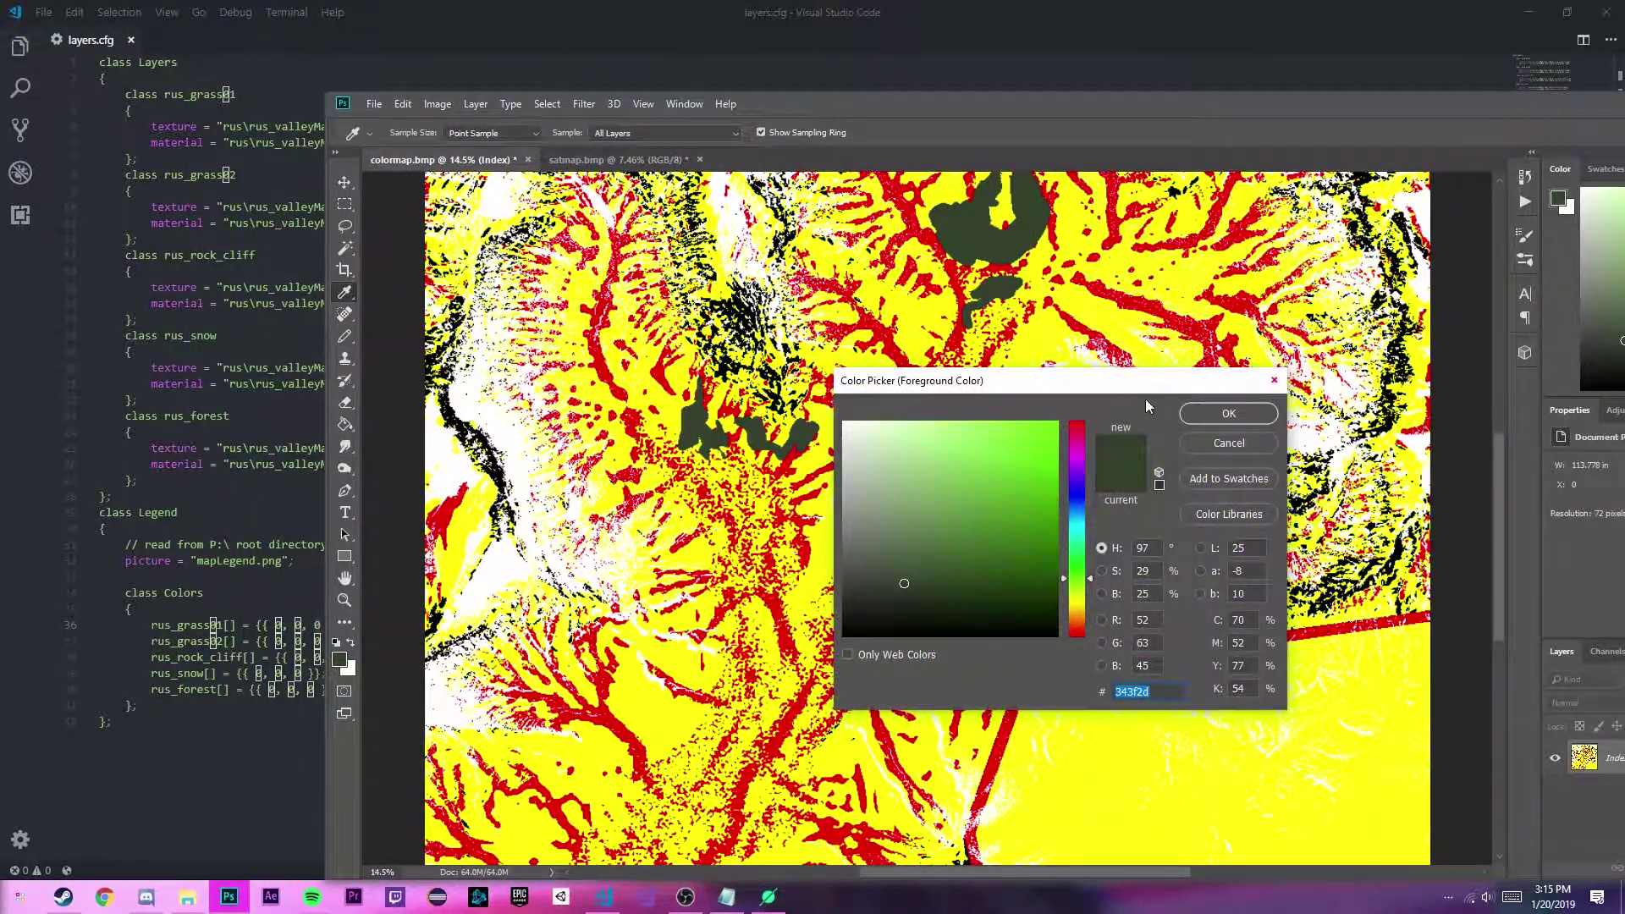
{"action": "left_click_drag", "start_coordinate": [1138, 384], "coordinate": [1244, 196]}
{"action": "left_click", "coordinate": [833, 557]}
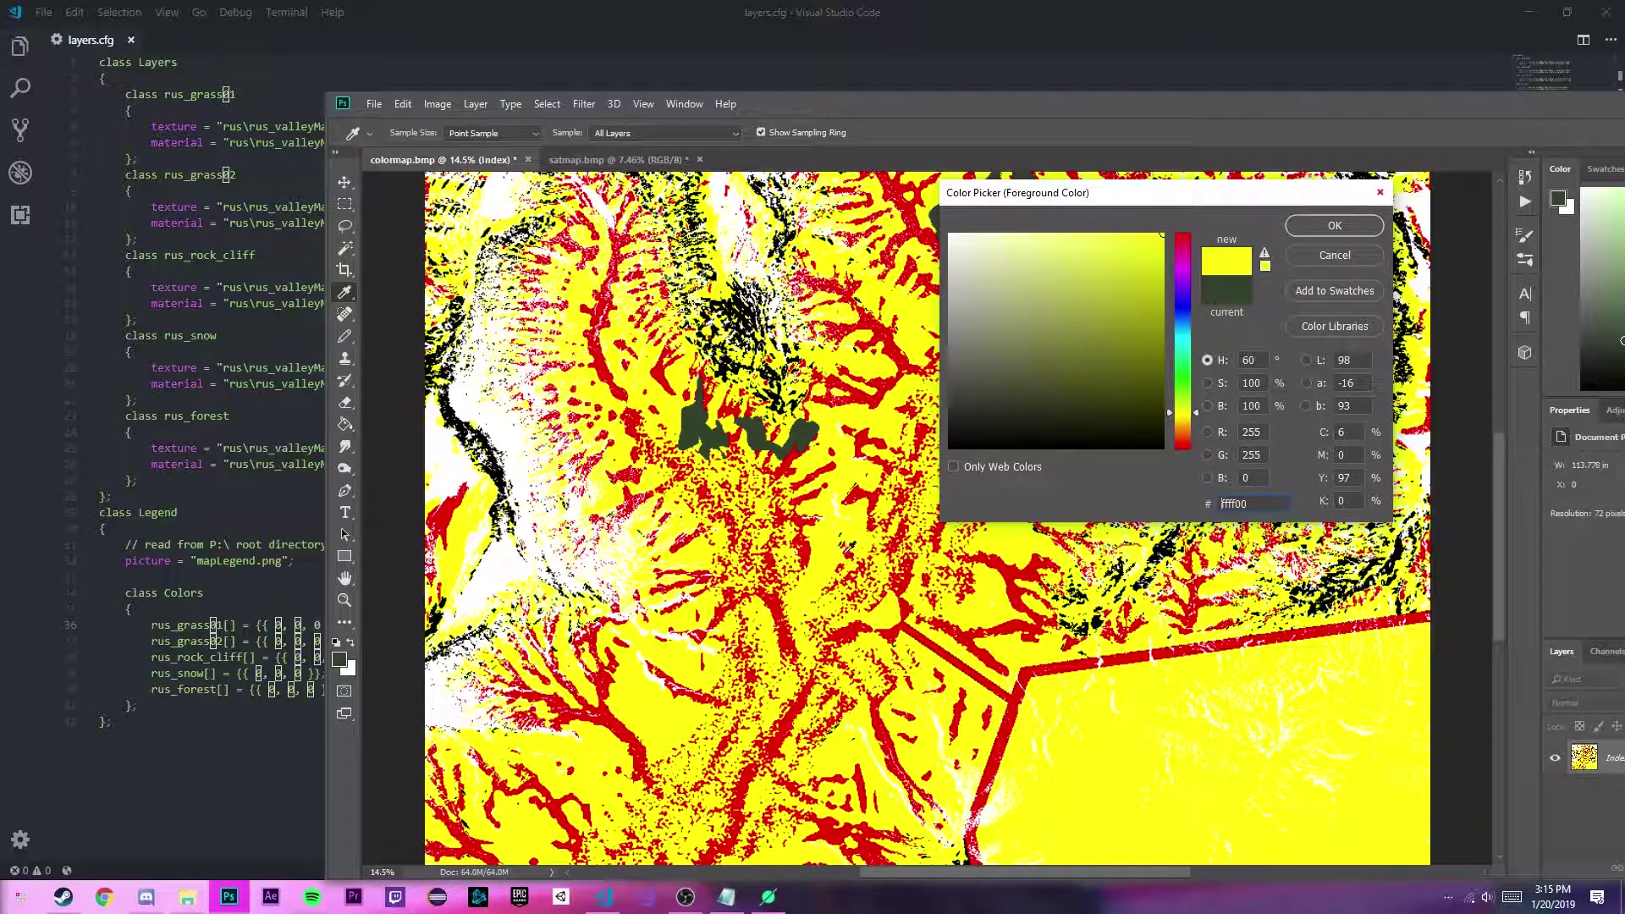
{"action": "double_click", "coordinate": [1245, 455]}
{"action": "left_click", "coordinate": [320, 637]}
{"action": "double_click", "coordinate": [279, 625]}
{"action": "type", "text": "255"}
{"action": "key", "text": "shift+Right"}
{"action": "type", "text": "25"}
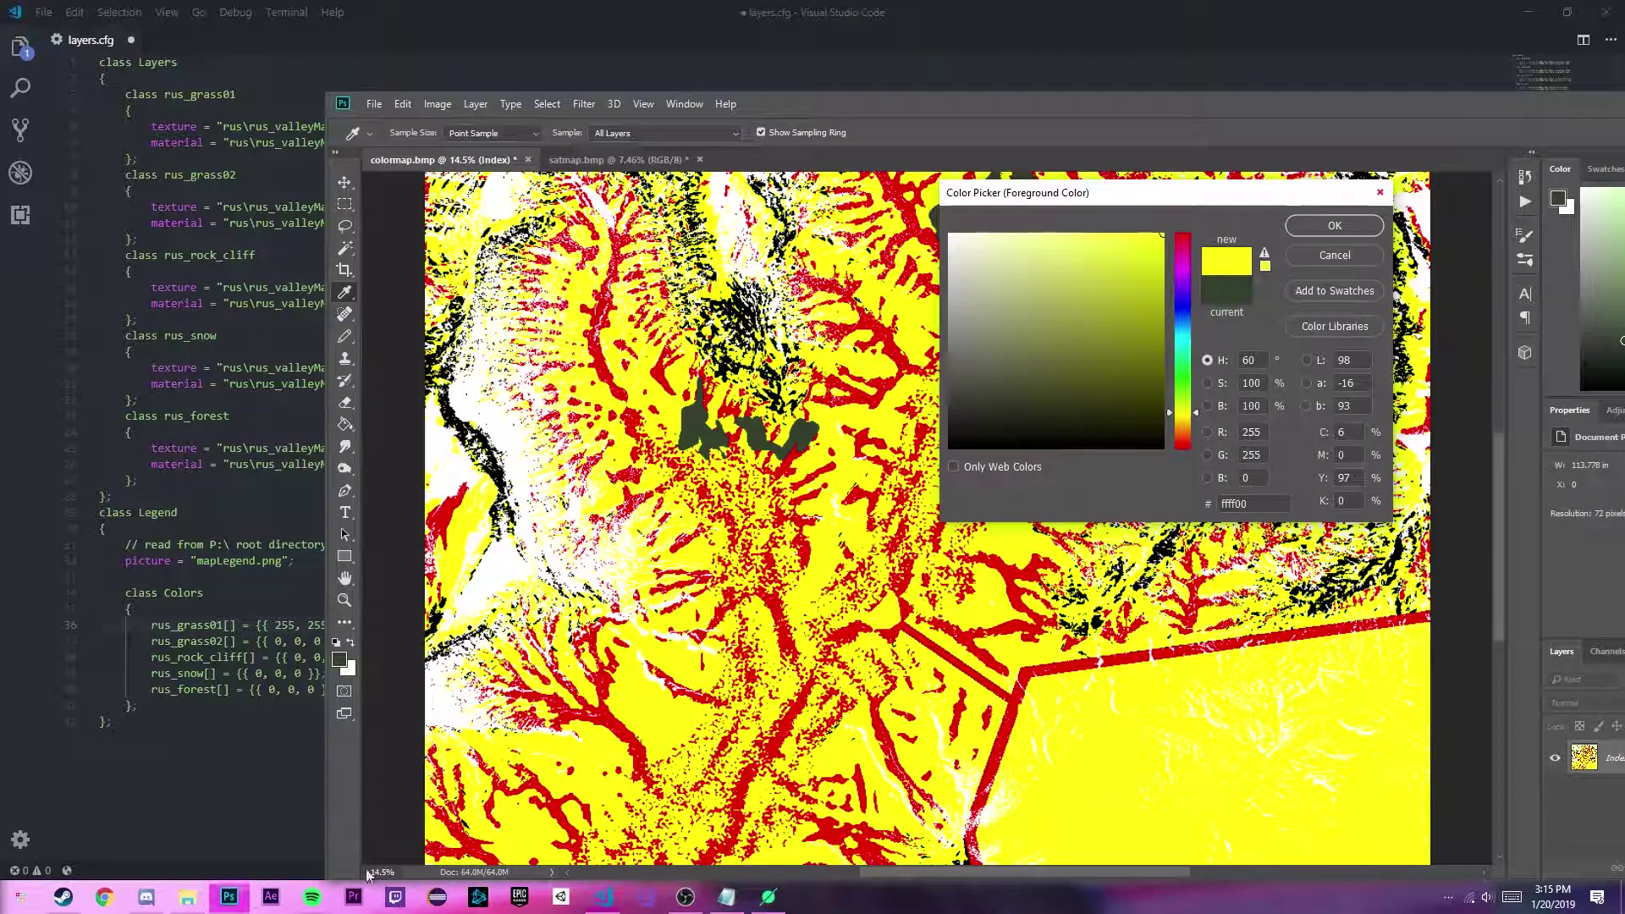
Sample the map's red area in Photoshop and set rus_grass02[] in layers.cfg to 255, 0, 0.
{"action": "left_click", "coordinate": [228, 896]}
{"action": "scroll", "coordinate": [899, 632], "scroll_direction": "up", "scroll_amount": 1}
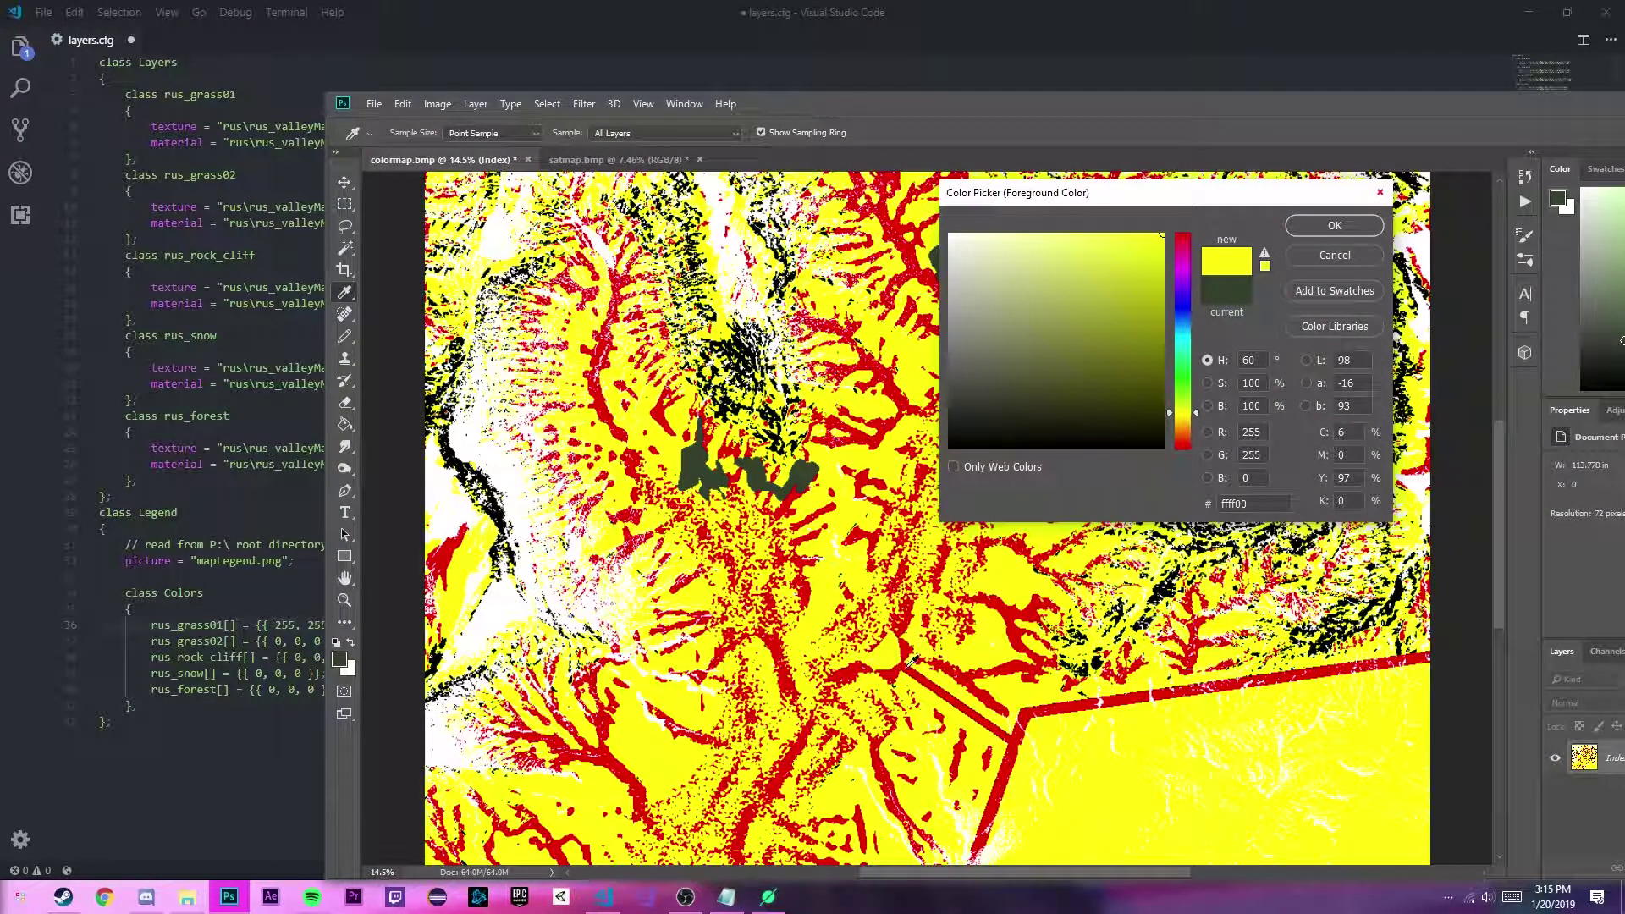
{"action": "left_click", "coordinate": [913, 661]}
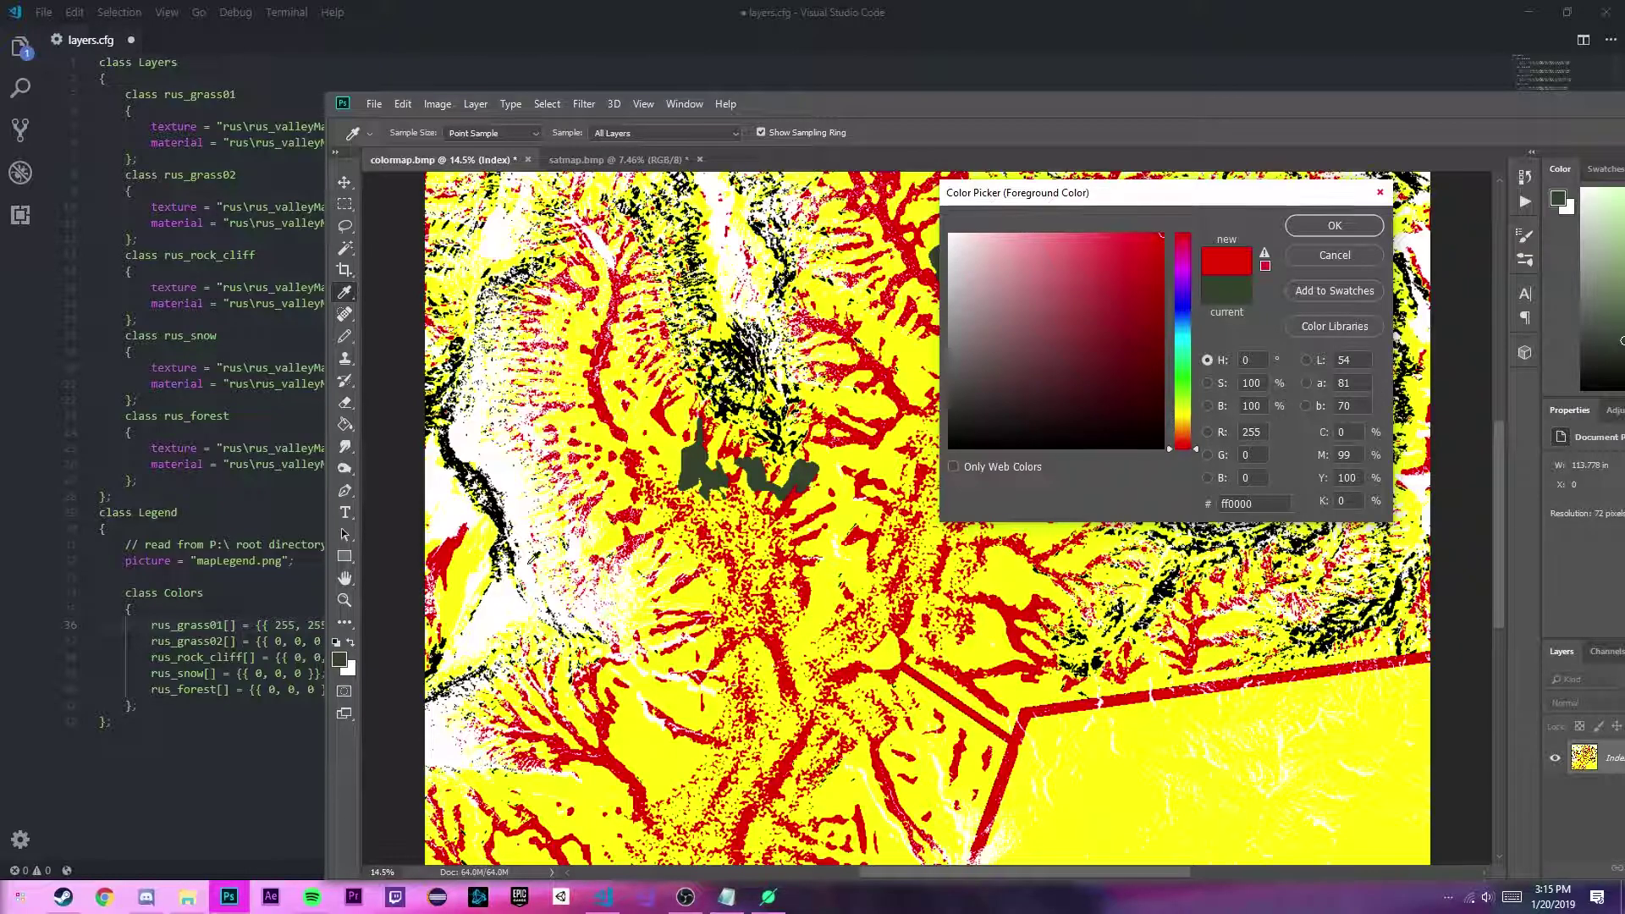
{"action": "left_click", "coordinate": [178, 673]}
{"action": "double_click", "coordinate": [279, 640]}
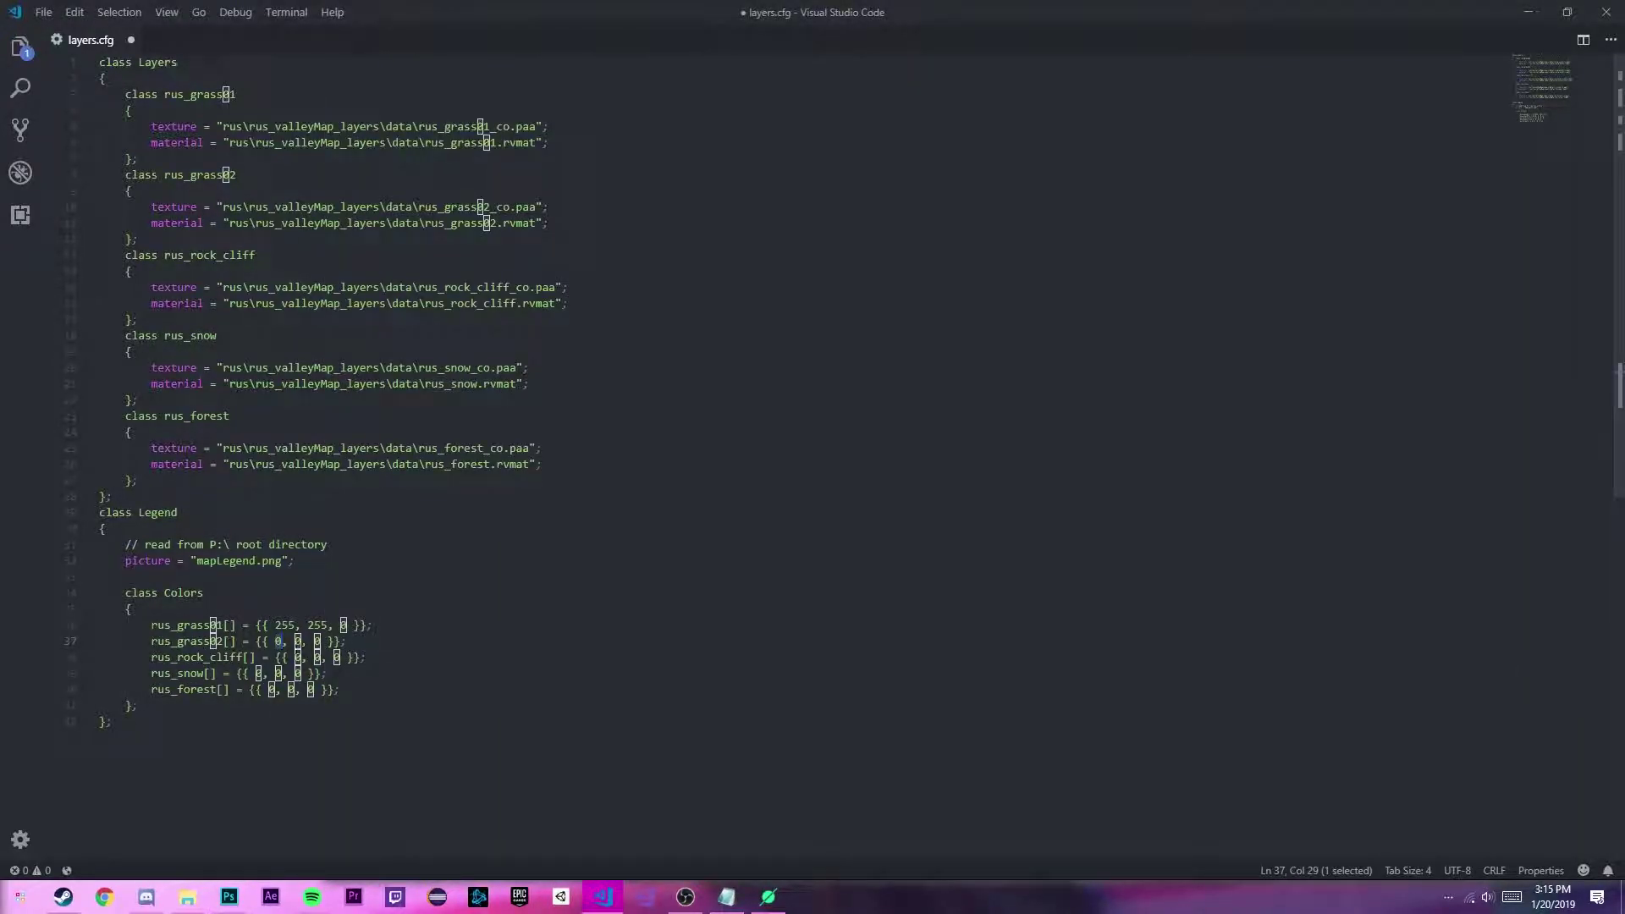
{"action": "type", "text": "255"}
Set the rus_snow[] color in class Colors to 255, 255, 255.
{"action": "left_click", "coordinate": [354, 657]}
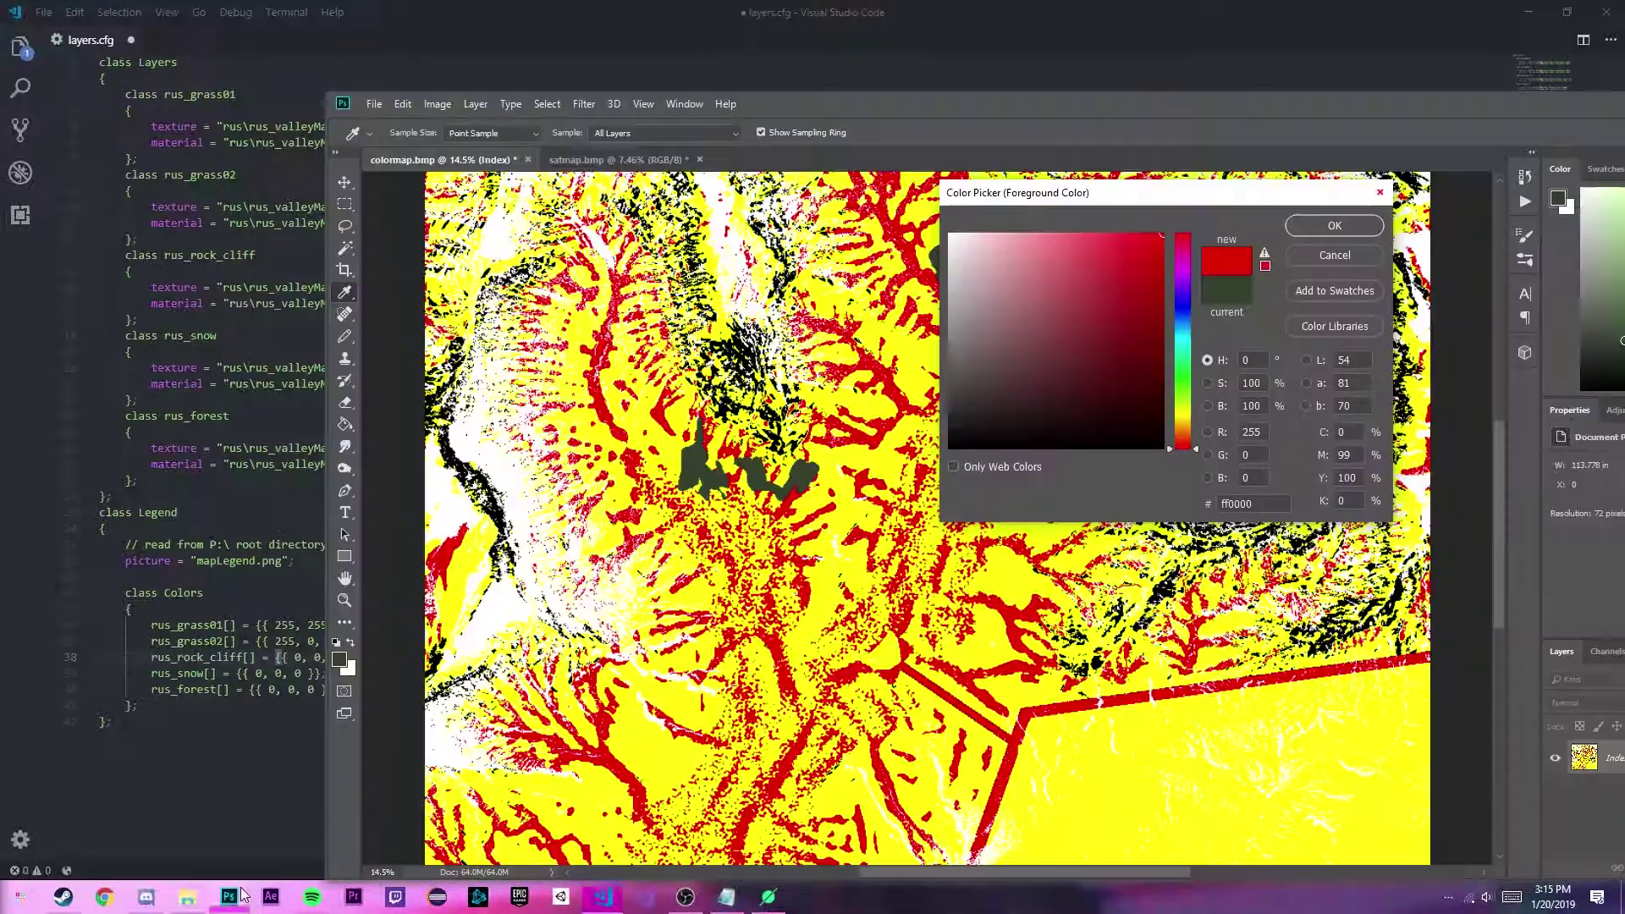
{"action": "left_click", "coordinate": [229, 896]}
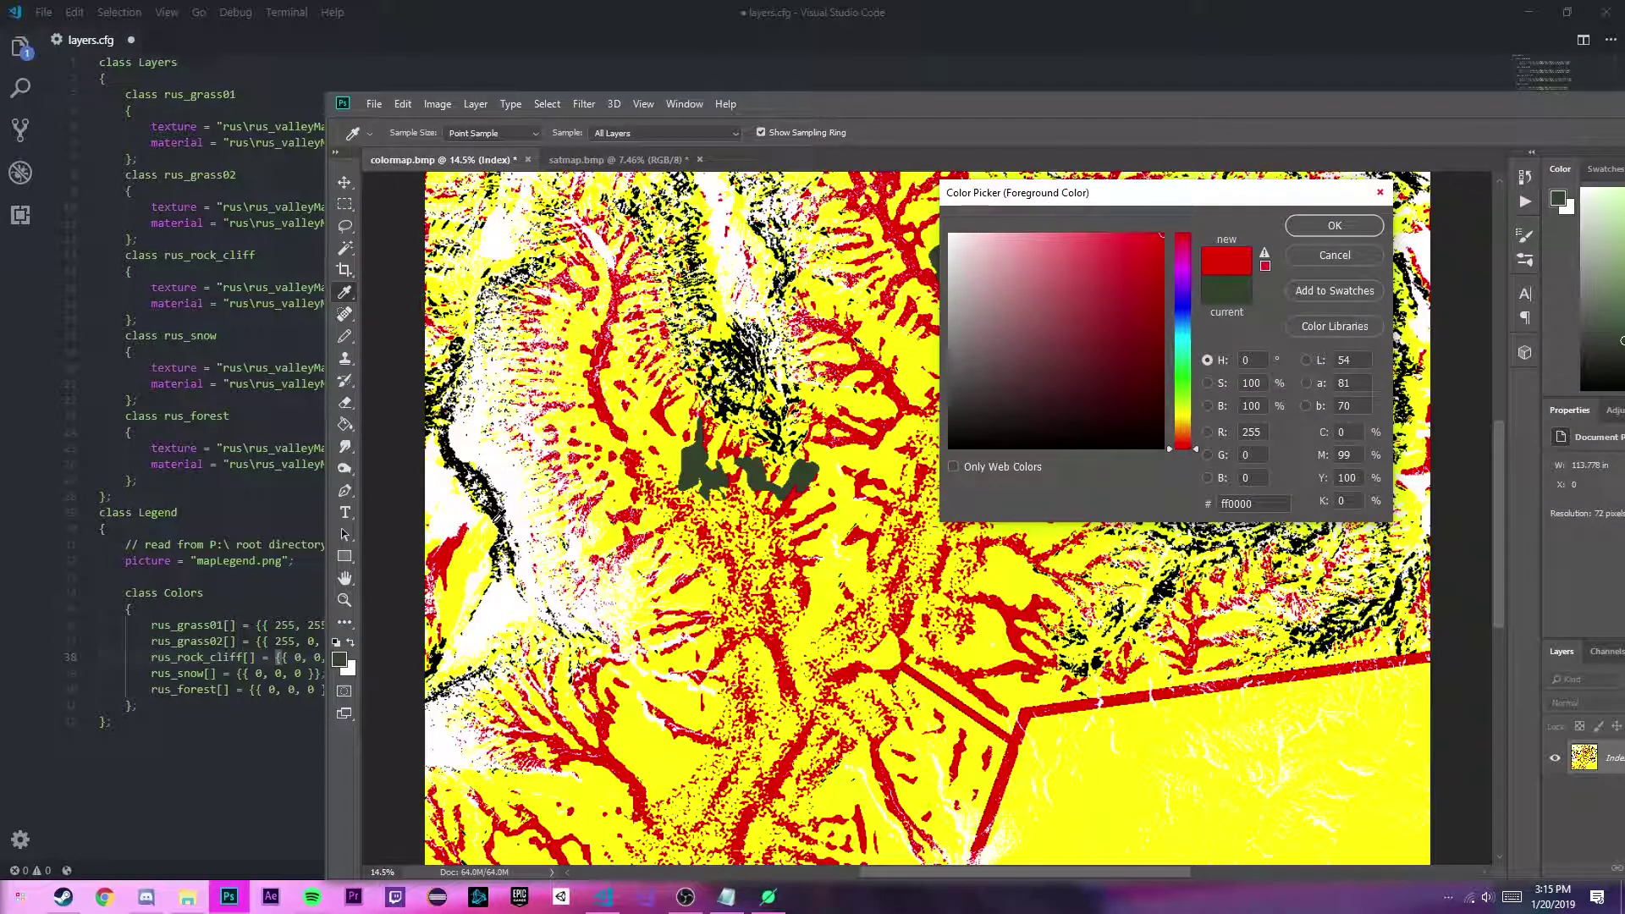
{"action": "left_click", "coordinate": [132, 609]}
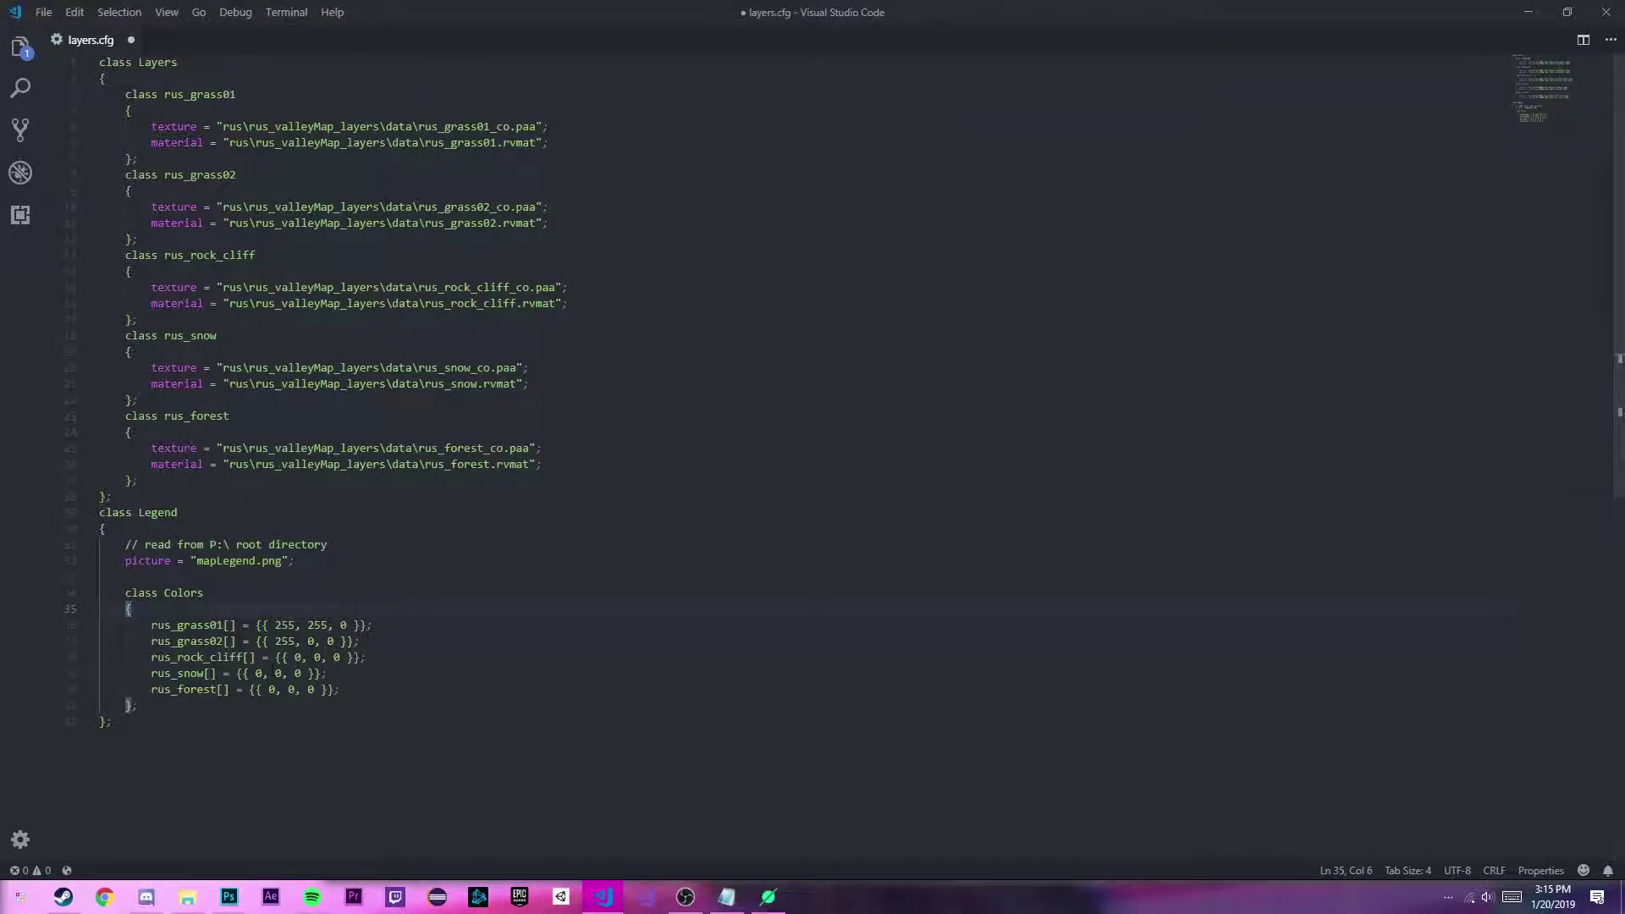
{"action": "double_click", "coordinate": [255, 673]}
{"action": "type", "text": "255"}
{"action": "double_click", "coordinate": [288, 672]}
{"action": "type", "text": "255, 2"}
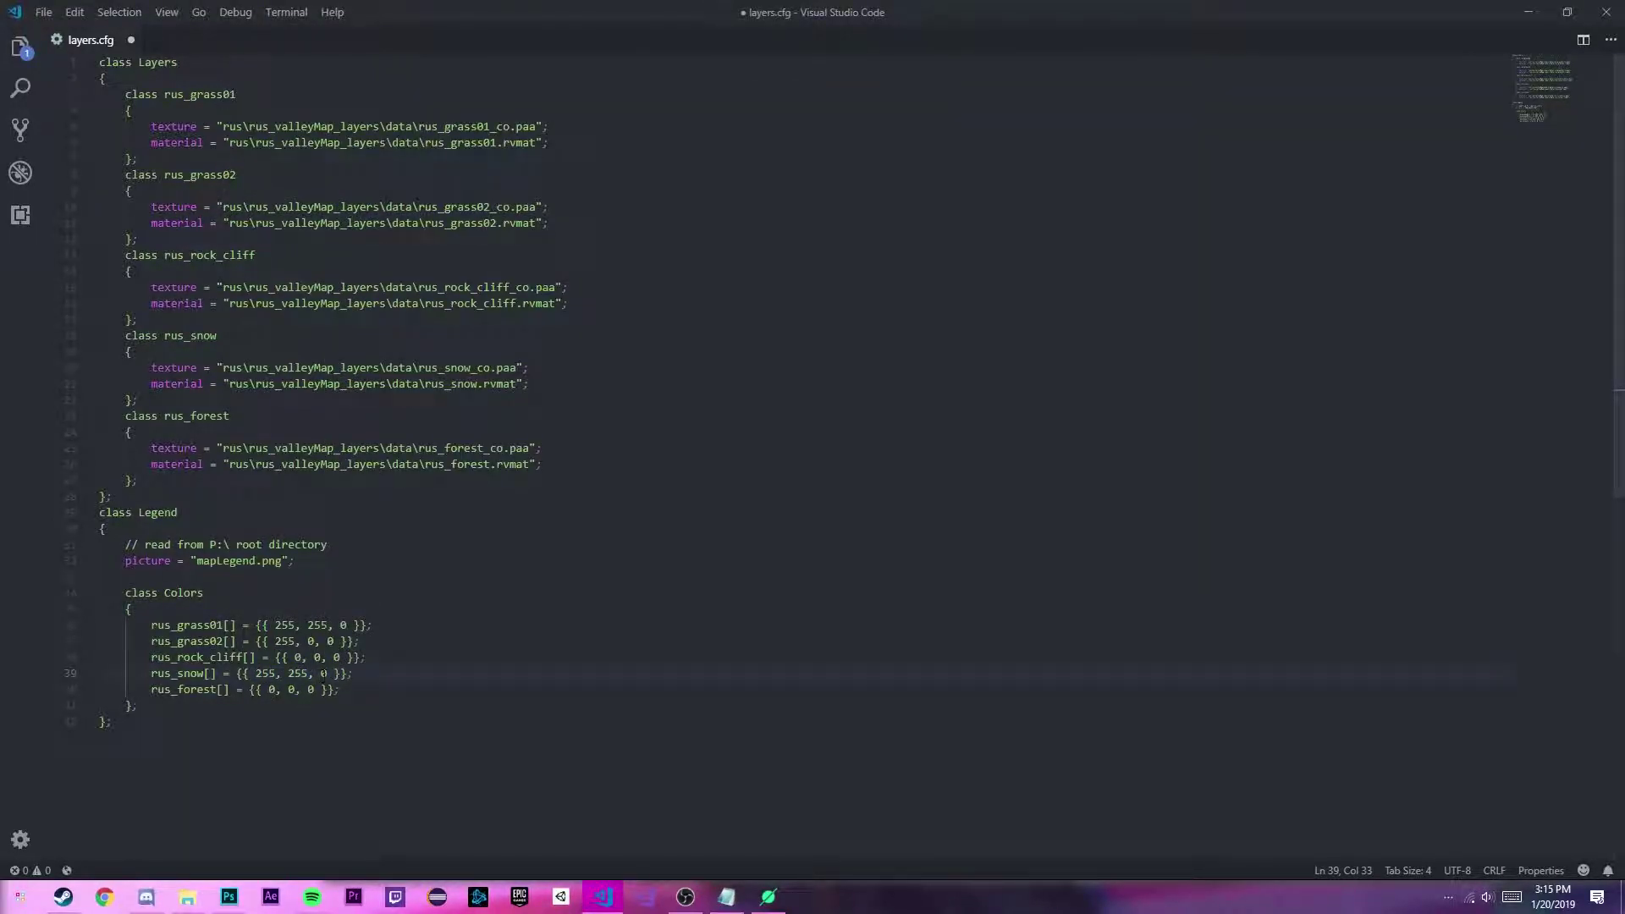
{"action": "type", "text": "5"}
Sample the map's white and dark green areas in Photoshop and set the first value of rus_forest[] in layers.cfg to 52.
{"action": "left_click", "coordinate": [229, 897]}
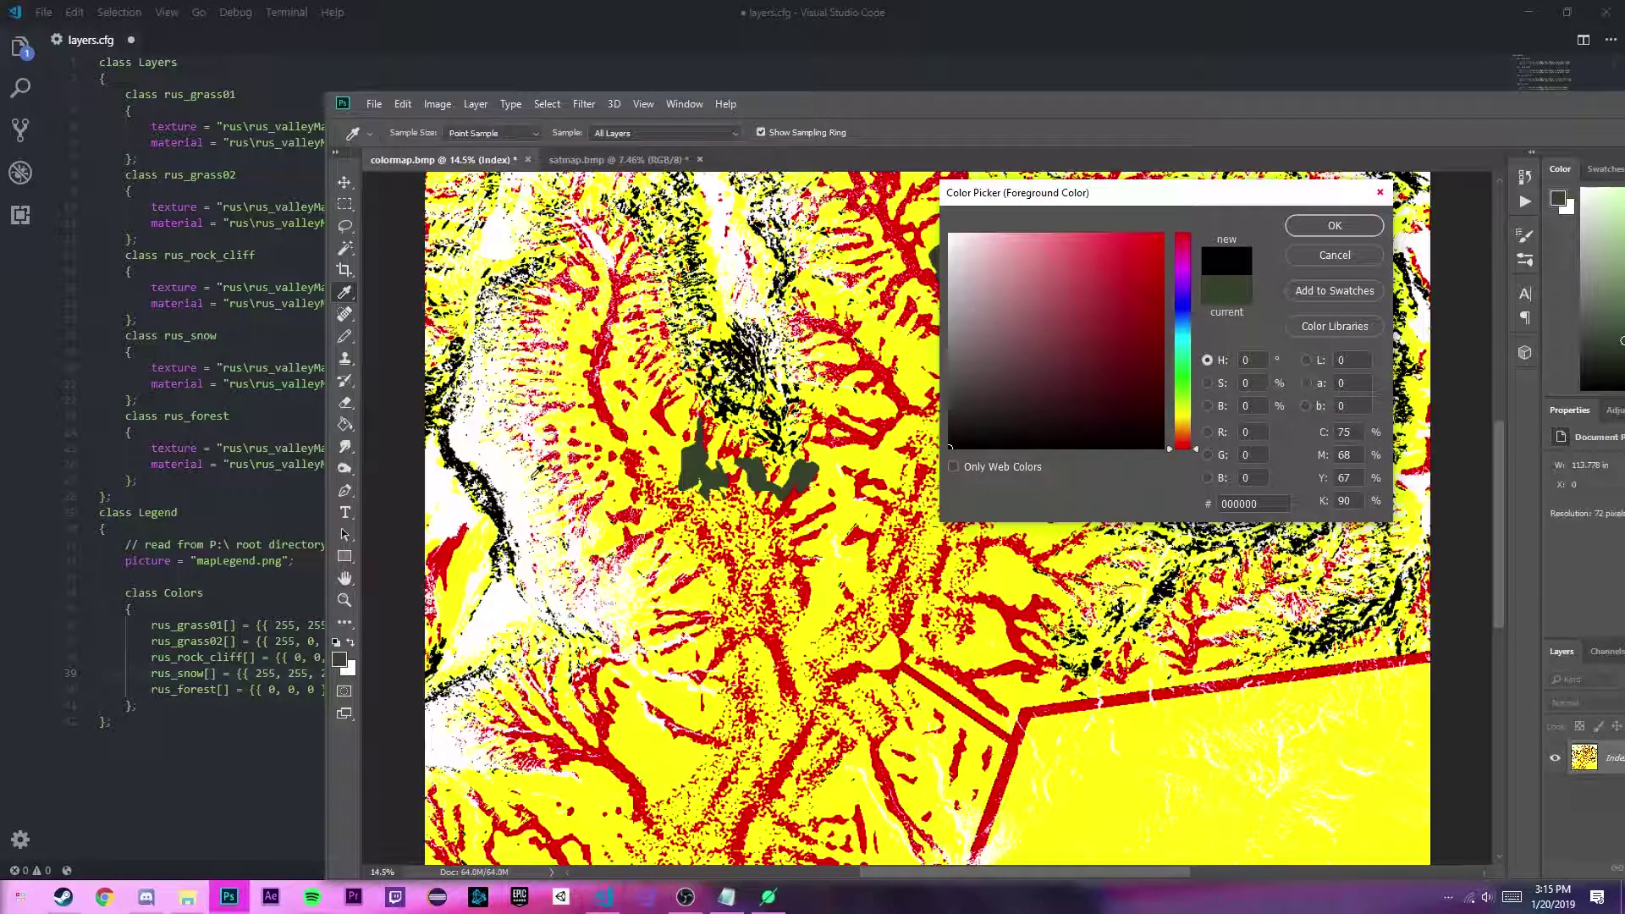
{"action": "left_click", "coordinate": [488, 438]}
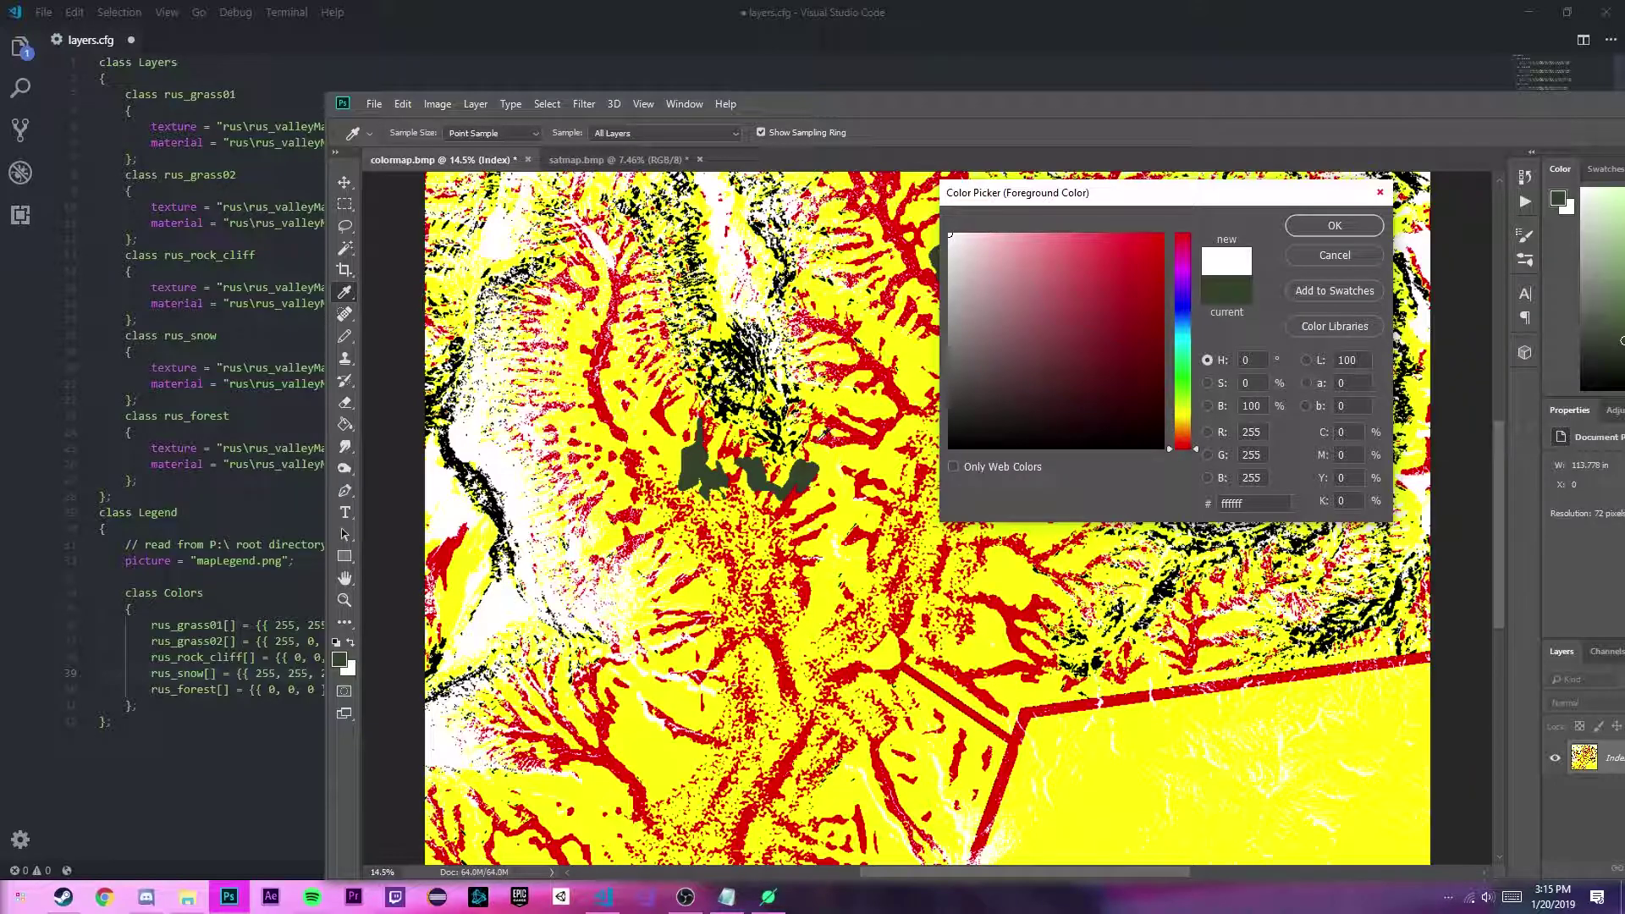
{"action": "left_click", "coordinate": [806, 476]}
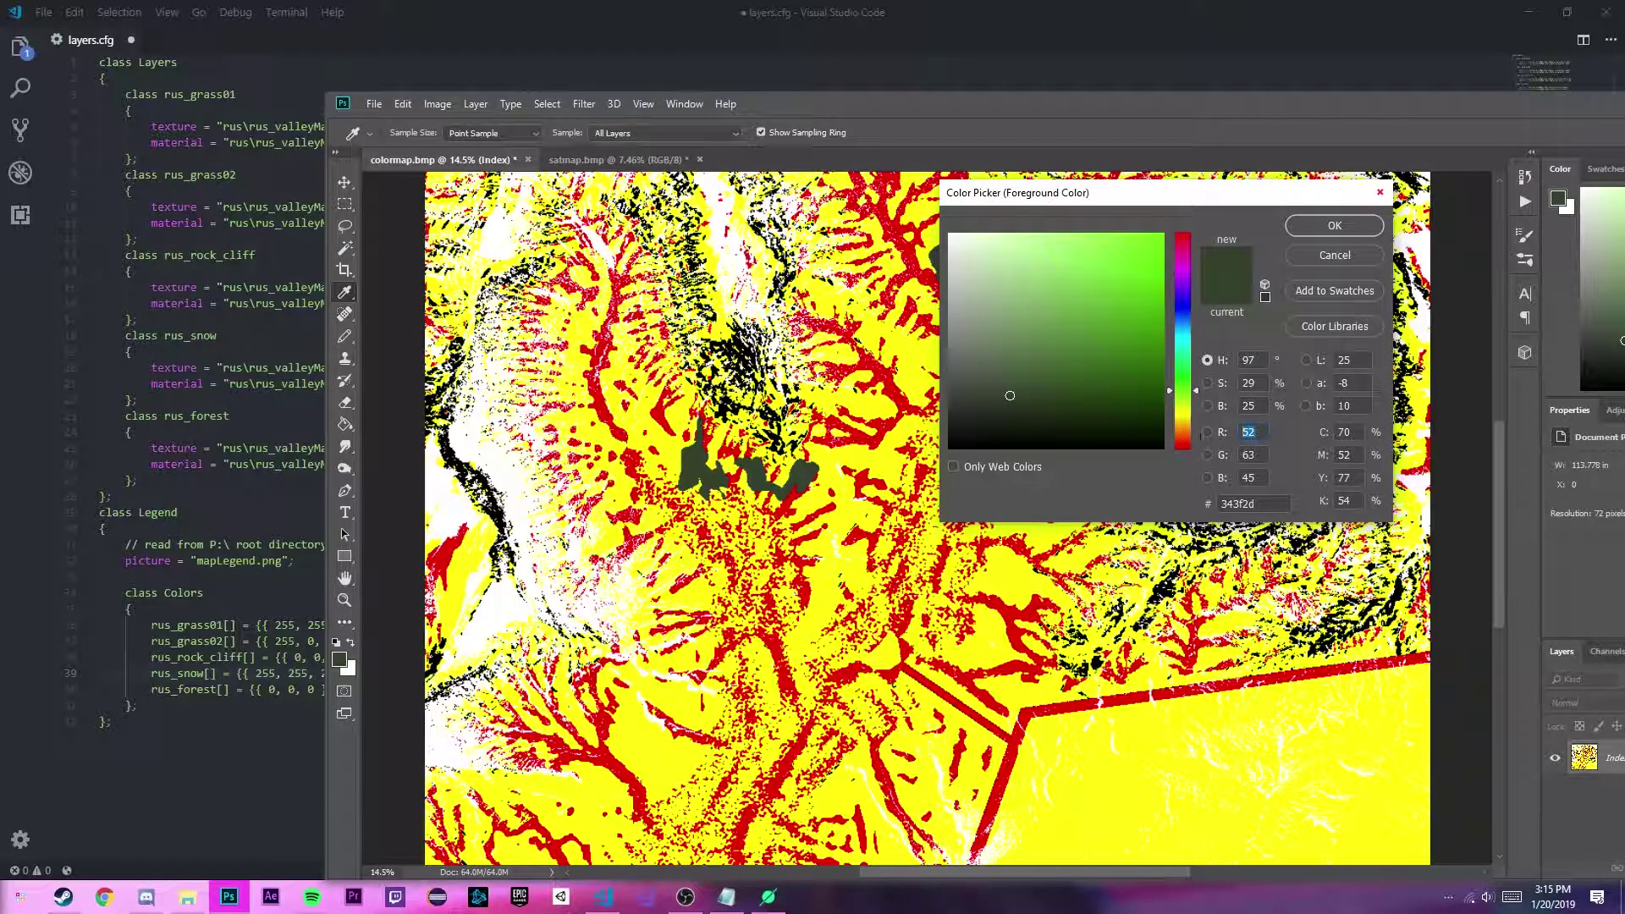
{"action": "key", "text": "ctrl+c"}
{"action": "key", "text": "alt+Tab"}
{"action": "key", "text": "ctrl+v"}
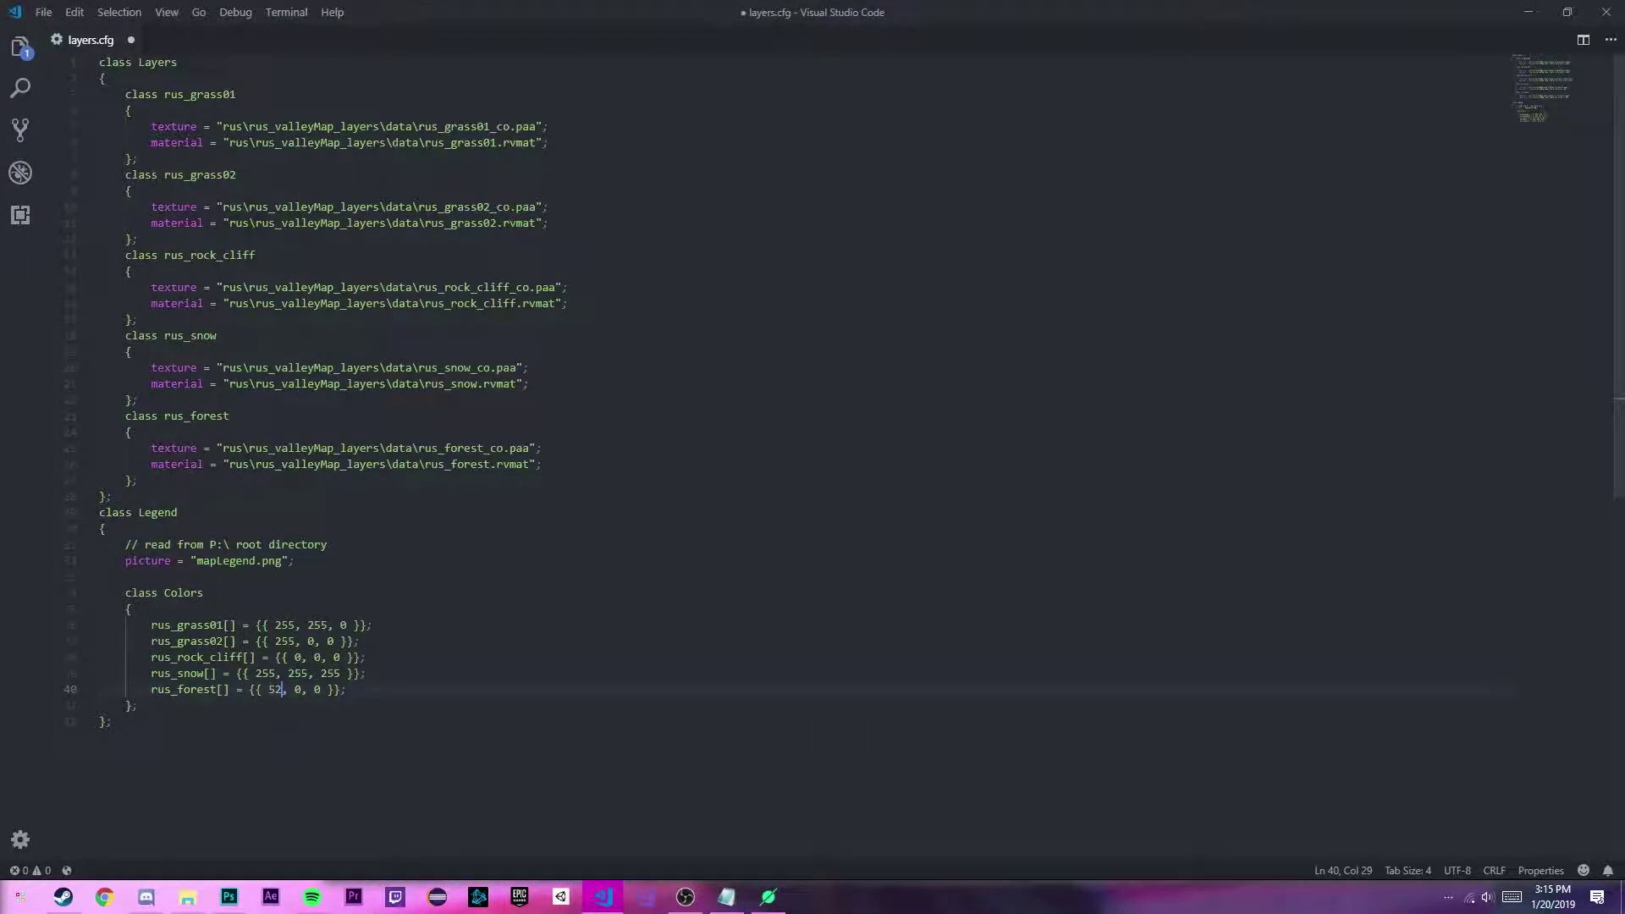
Complete the rus_forest[] color as 52, 63, 45 from the sampled dark green and save layers.cfg.
{"action": "left_click", "coordinate": [229, 896]}
{"action": "double_click", "coordinate": [1251, 457]}
{"action": "type", "text": "63"}
{"action": "left_click", "coordinate": [229, 896]}
{"action": "left_click", "coordinate": [320, 702]}
{"action": "double_click", "coordinate": [322, 690]}
{"action": "type", "text": "63"}
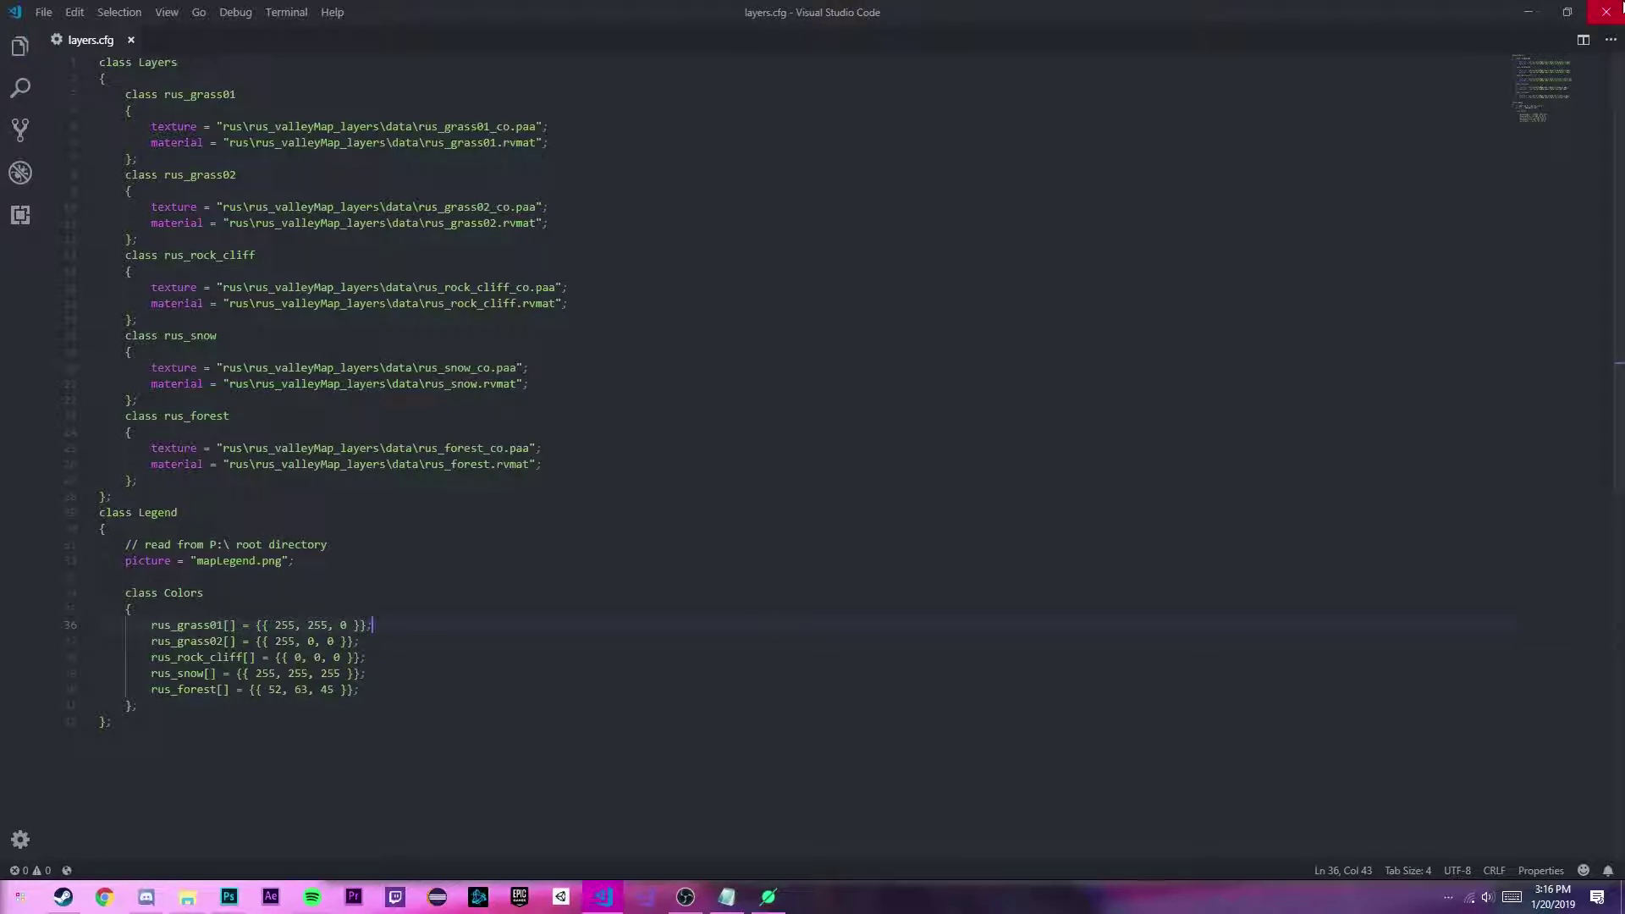
Minimize the code editor, dismiss the Color Picker and close Photoshop to return to the data folder.
{"action": "left_click", "coordinate": [1529, 12]}
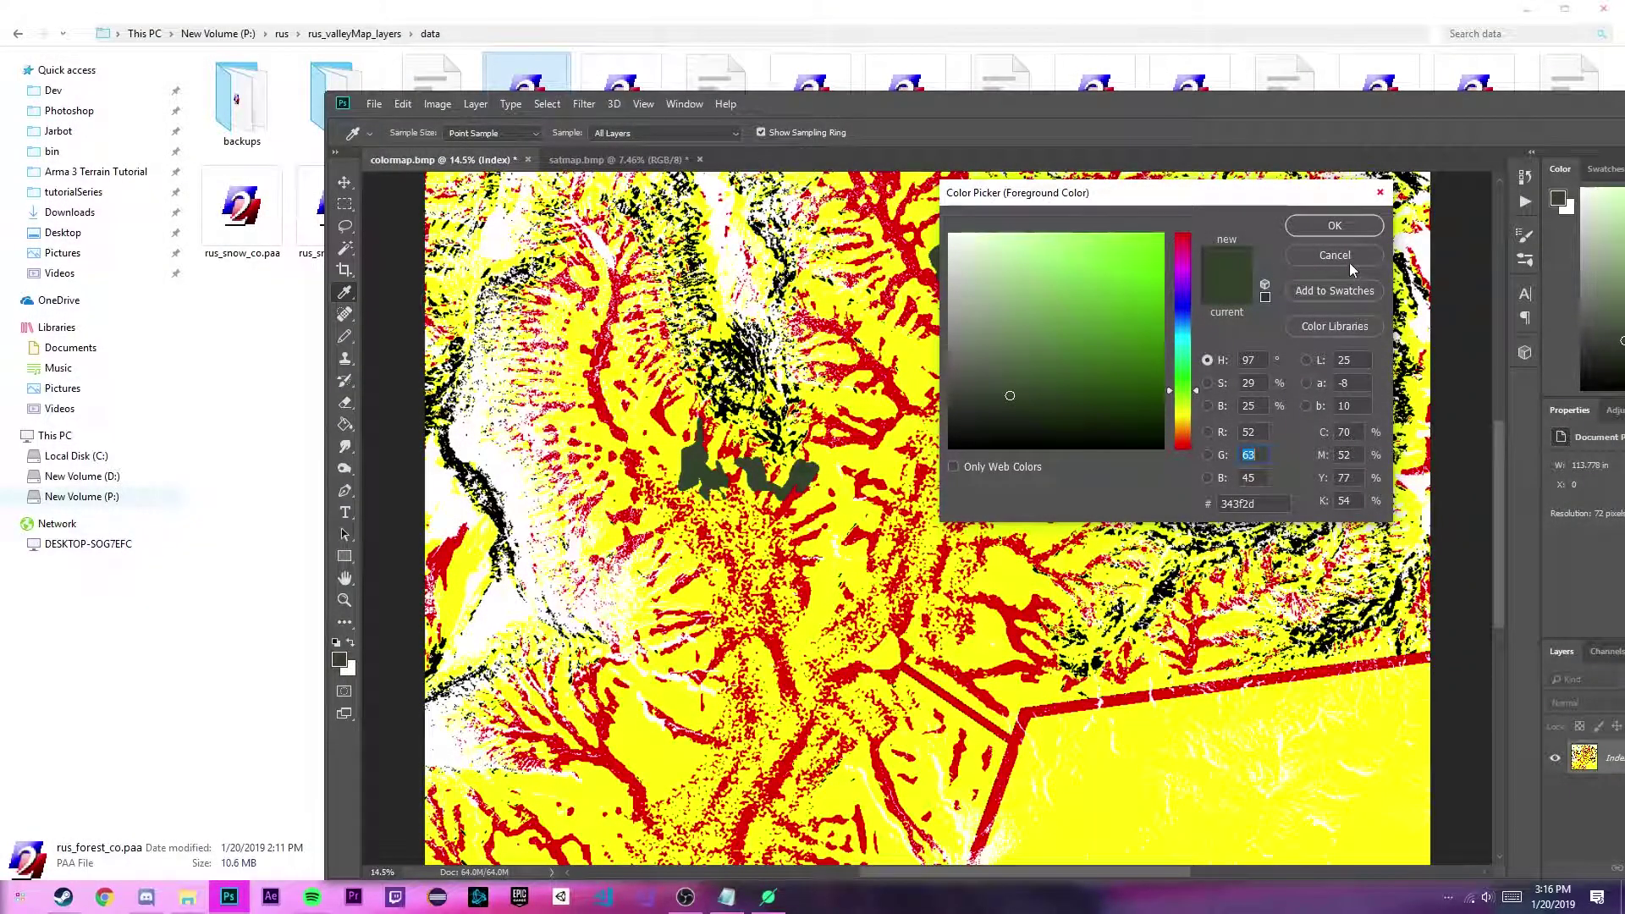
{"action": "key", "text": "Return"}
{"action": "key", "text": "b"}
{"action": "double_click", "coordinate": [1292, 113]}
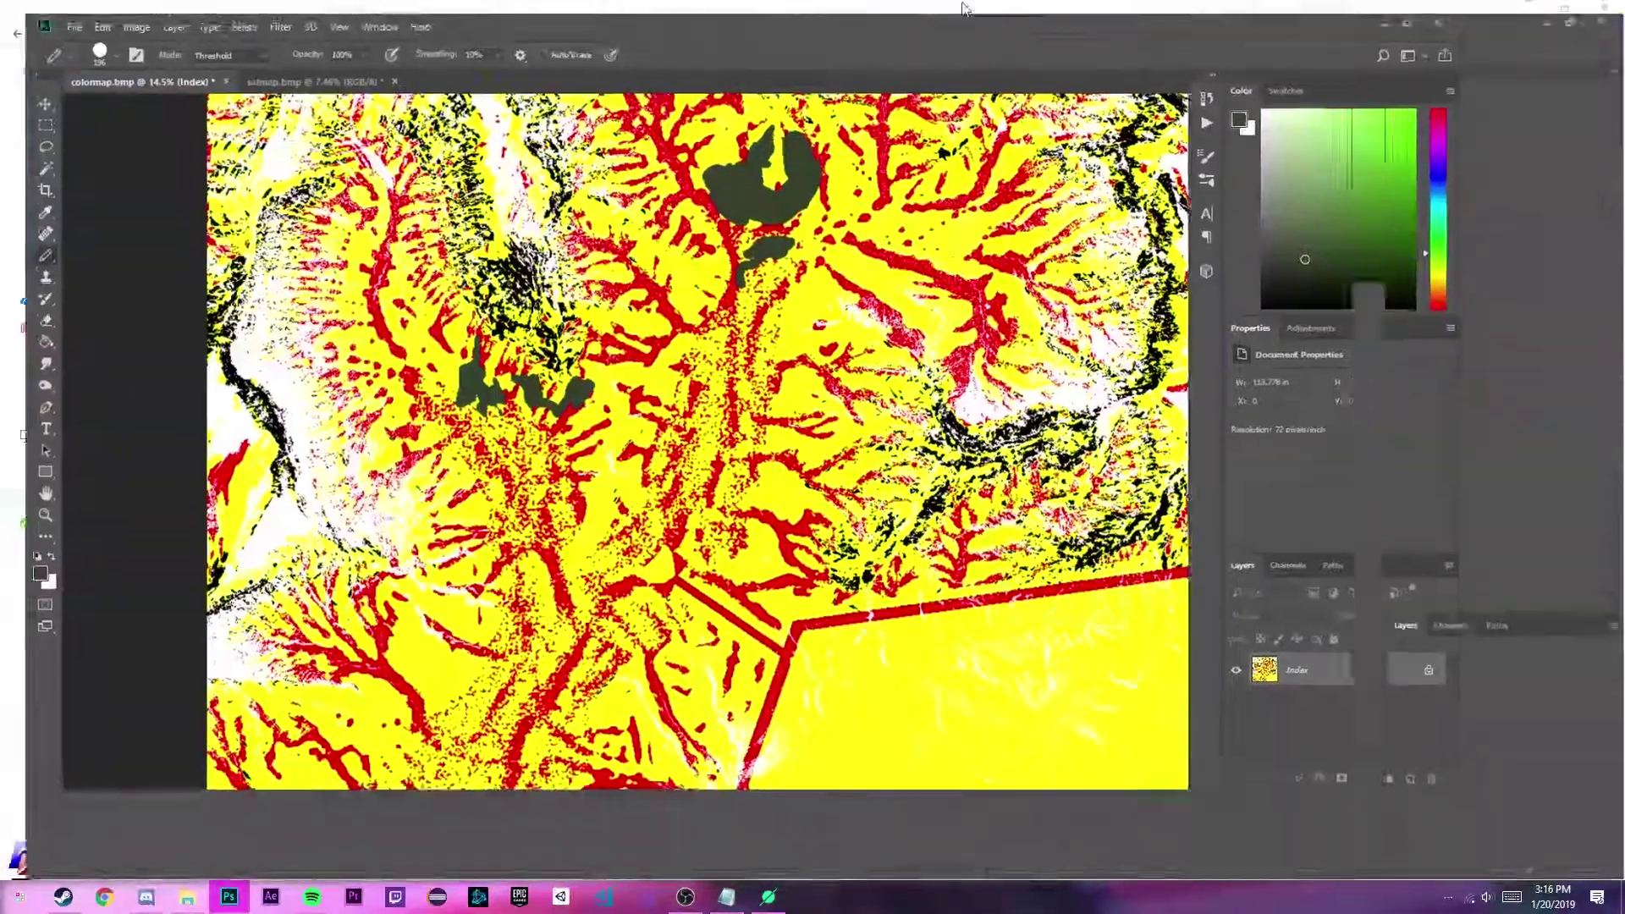
{"action": "left_click", "coordinate": [1602, 7]}
{"action": "left_click", "coordinate": [820, 334]}
{"action": "left_click", "coordinate": [820, 334]}
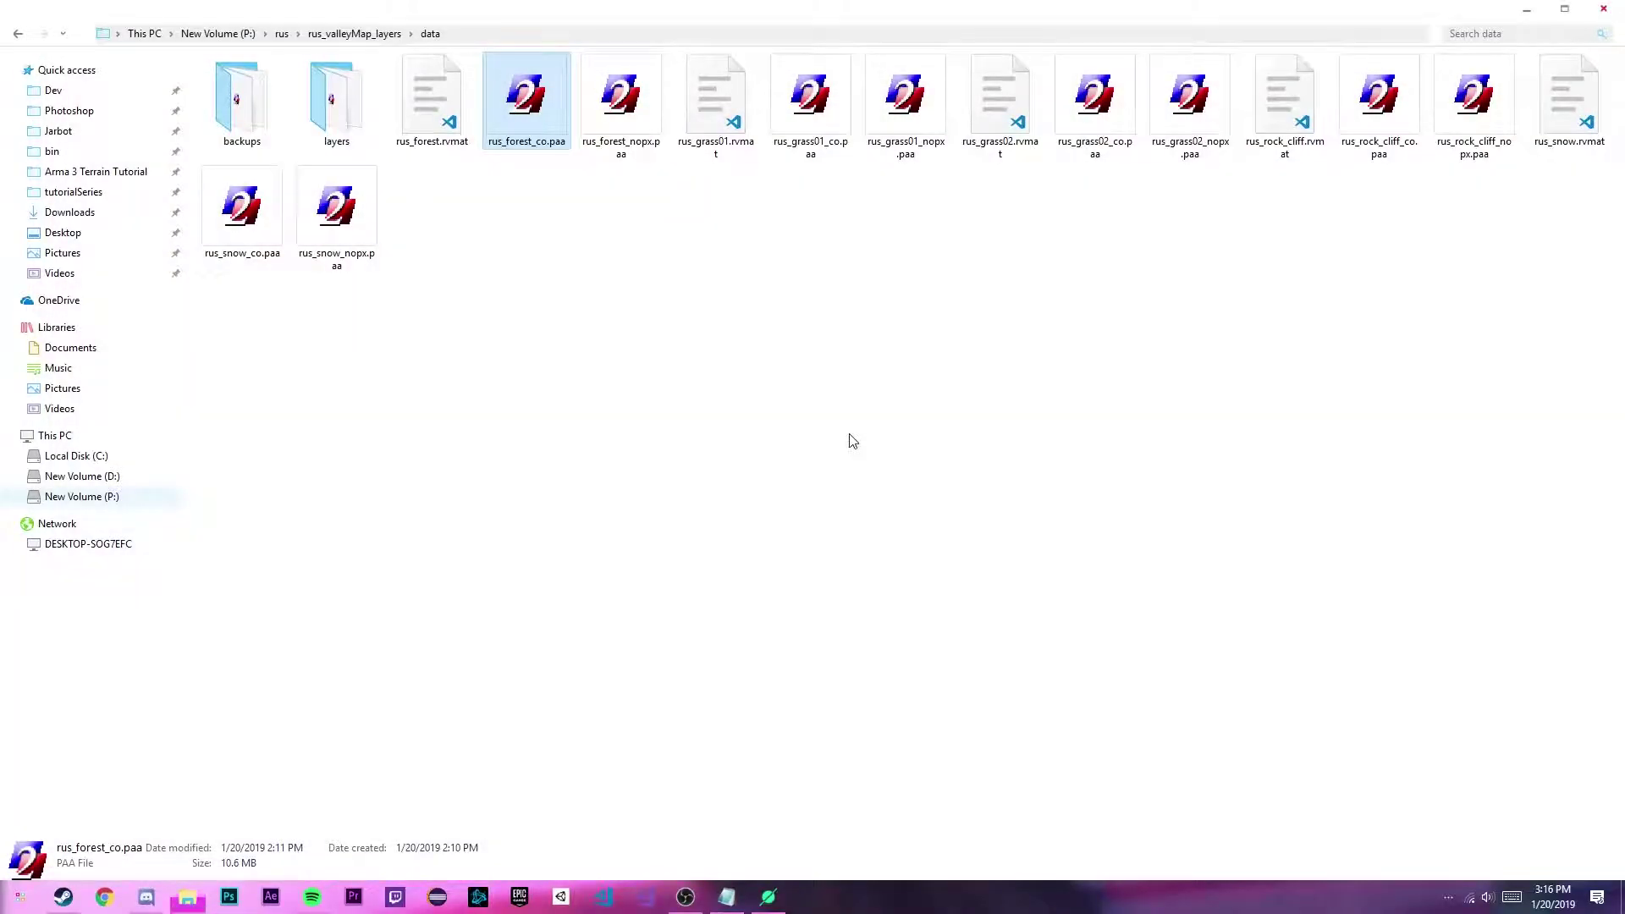
Go from the data folder to P:\rus\rus_valleyMap and launch Terrain Builder from rus_valleymap.tv4p.
{"action": "left_click", "coordinate": [852, 441]}
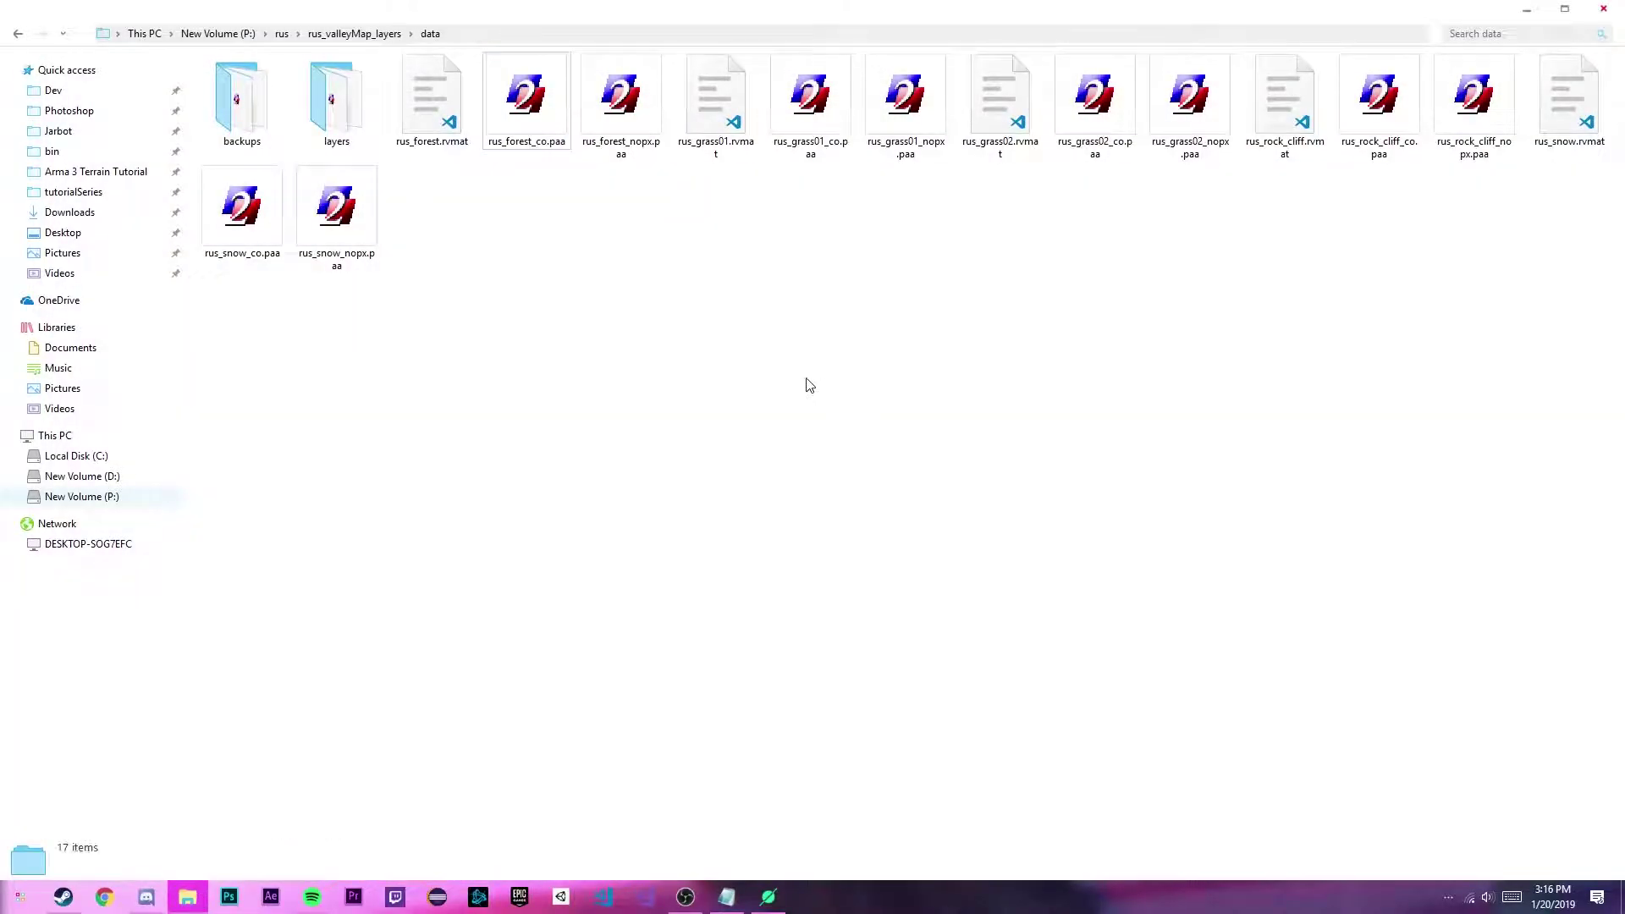
{"action": "key", "text": "BackSpace"}
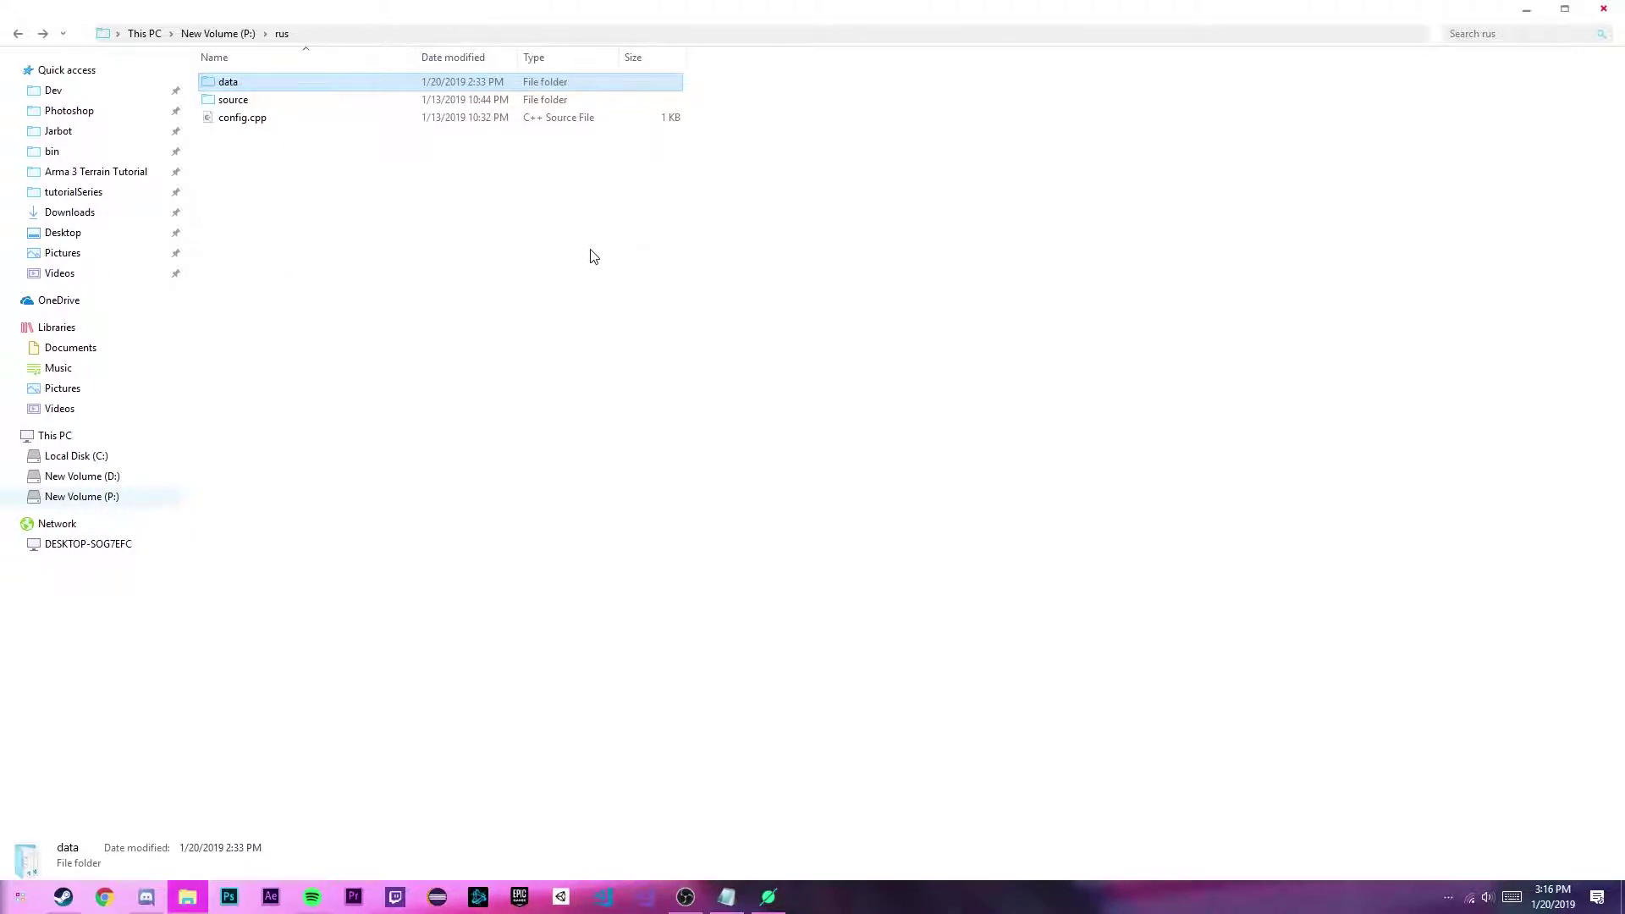
{"action": "key", "text": "BackSpace"}
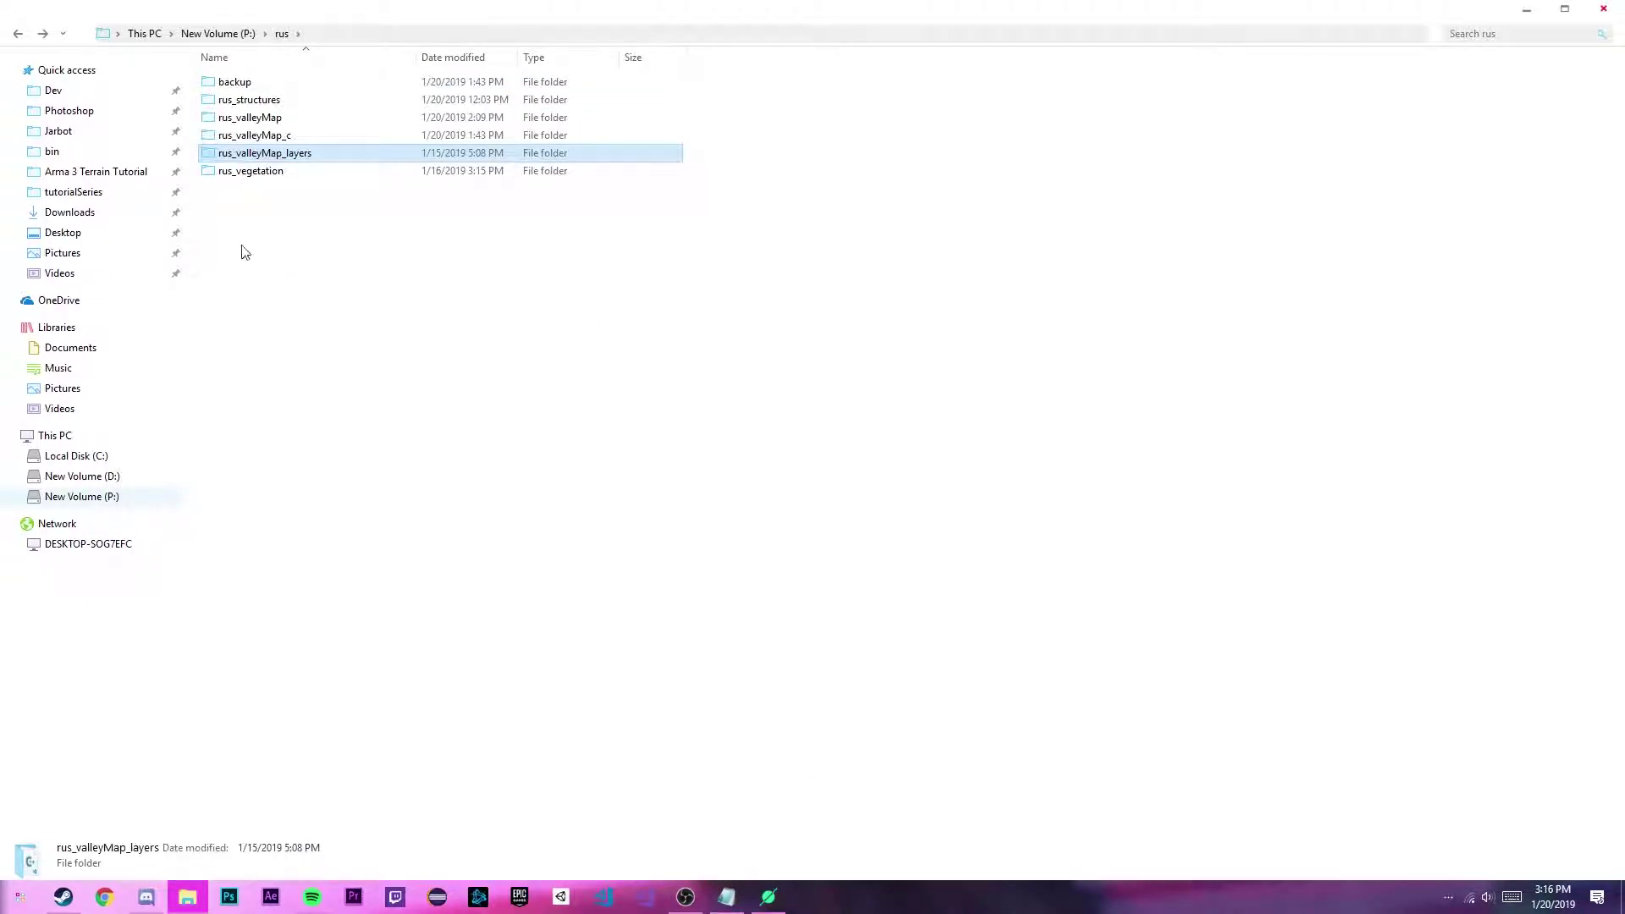
{"action": "double_click", "coordinate": [301, 118]}
{"action": "double_click", "coordinate": [296, 225]}
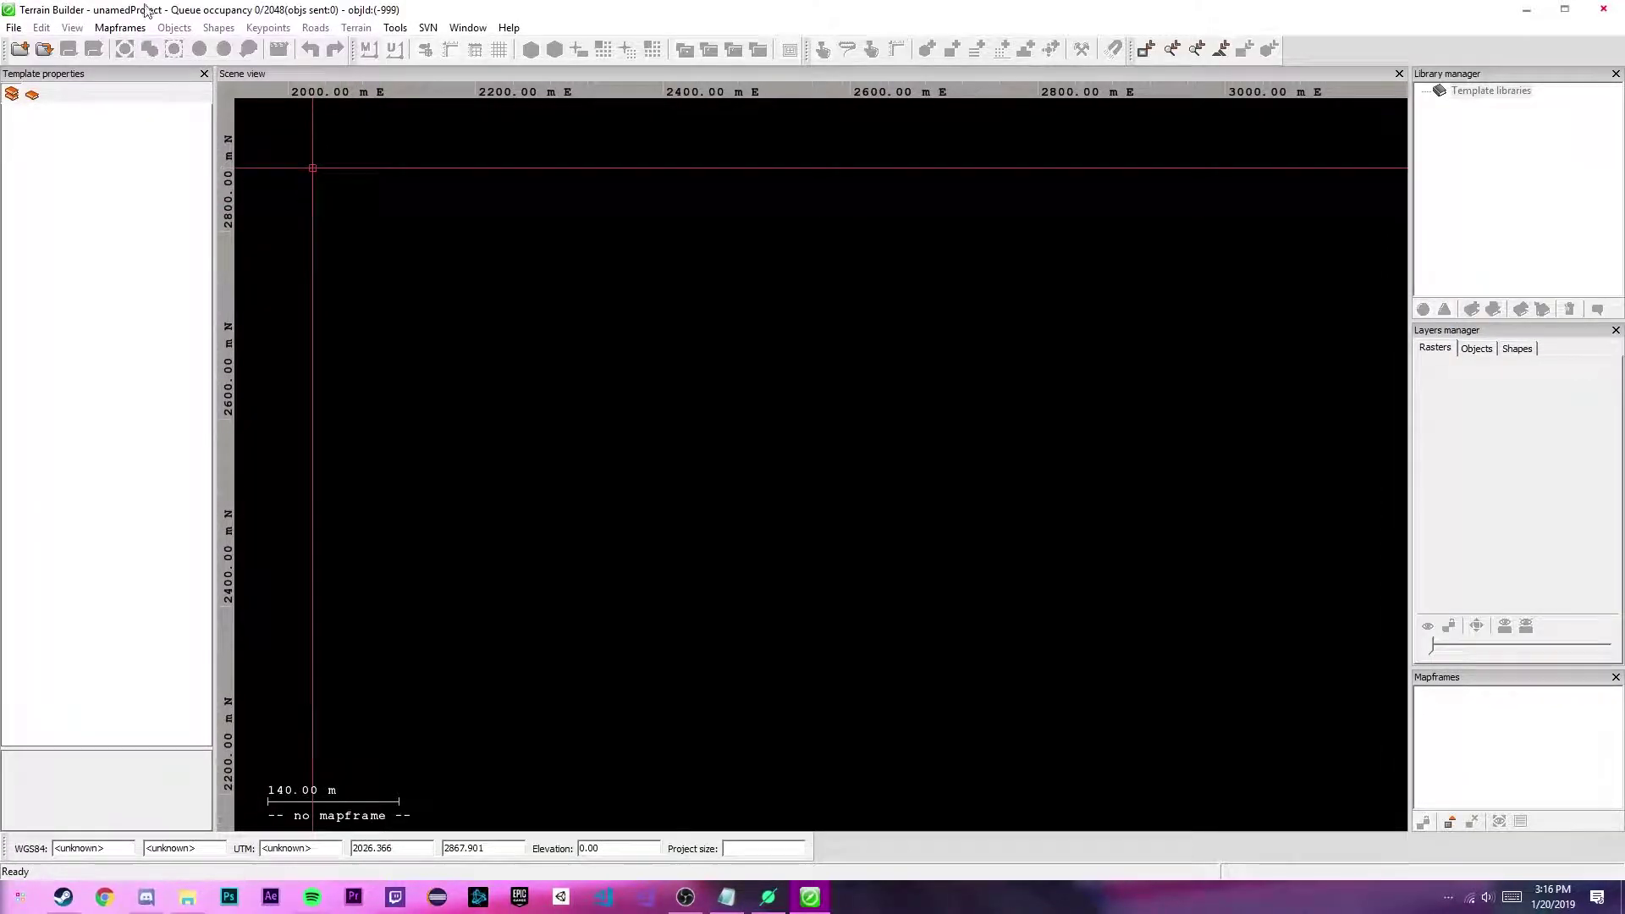
Load the recent project p:\rus\rus_valleymap\rus_valleymap.tv4p and bring its terrain into view.
{"action": "left_click", "coordinate": [13, 28]}
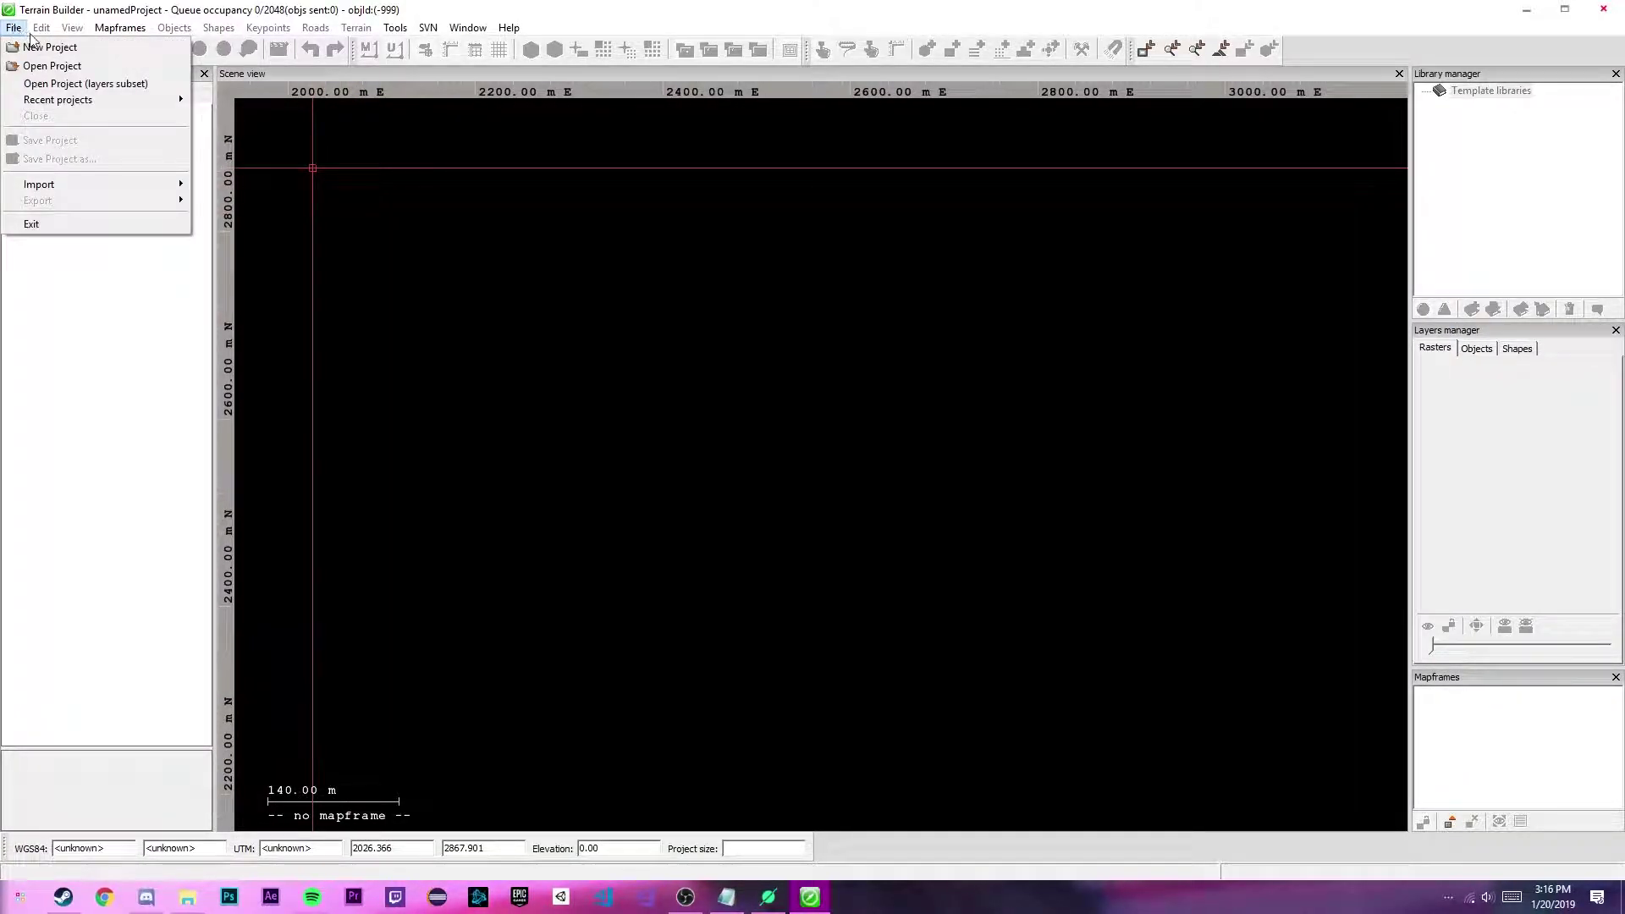
{"action": "mouse_move", "coordinate": [71, 103]}
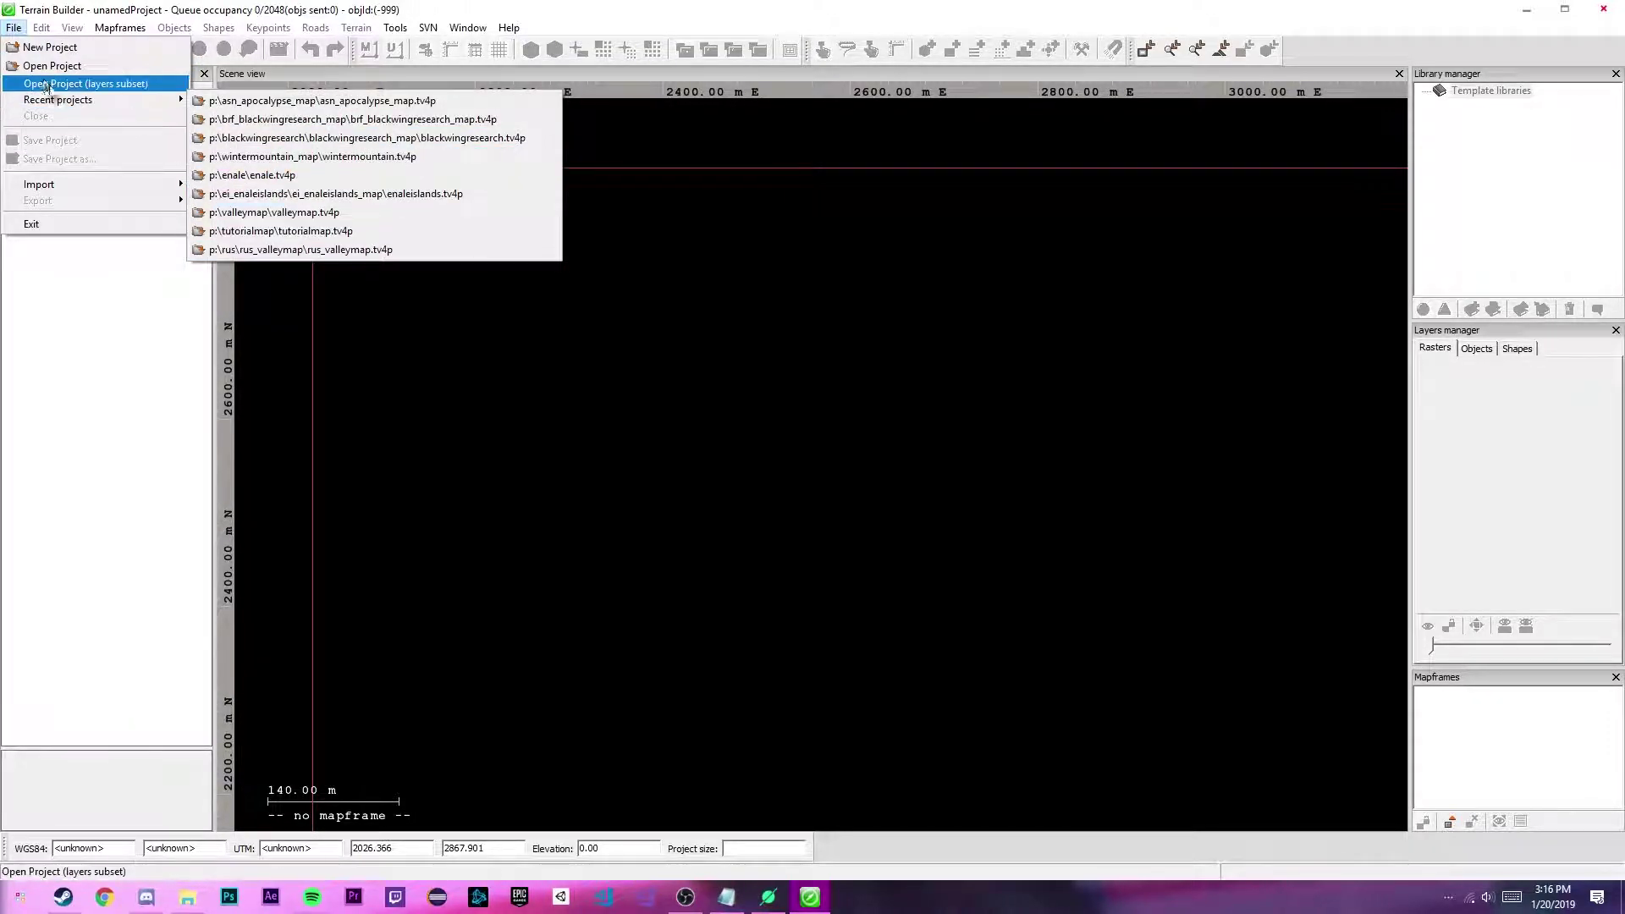
{"action": "left_click", "coordinate": [269, 250]}
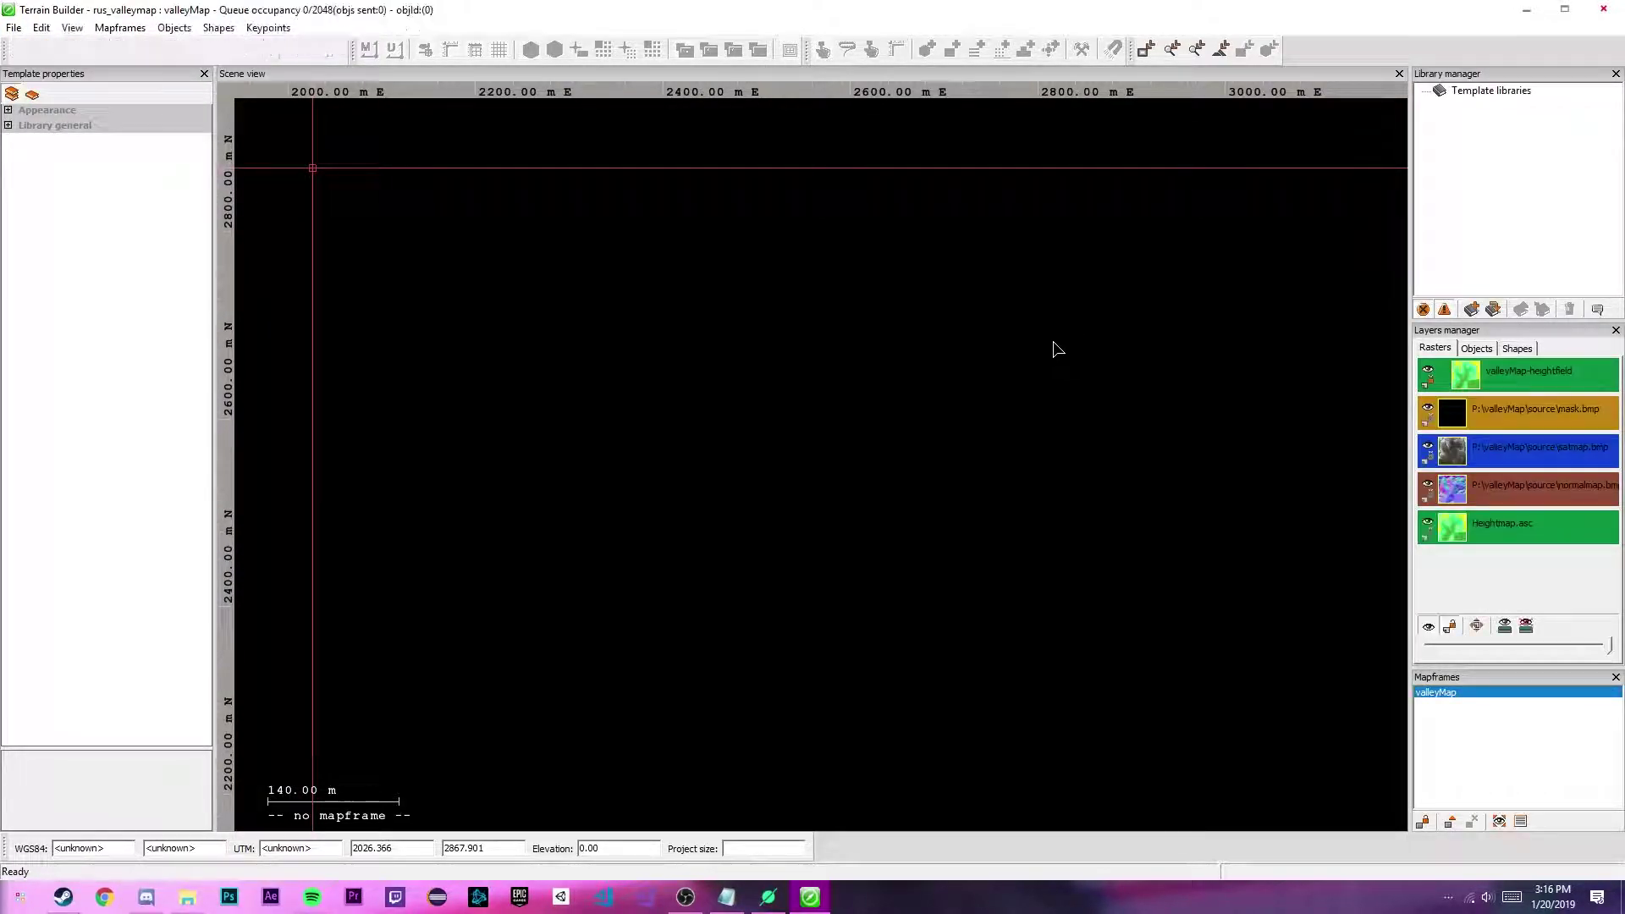
{"action": "left_click_drag", "start_coordinate": [827, 432], "coordinate": [813, 392]}
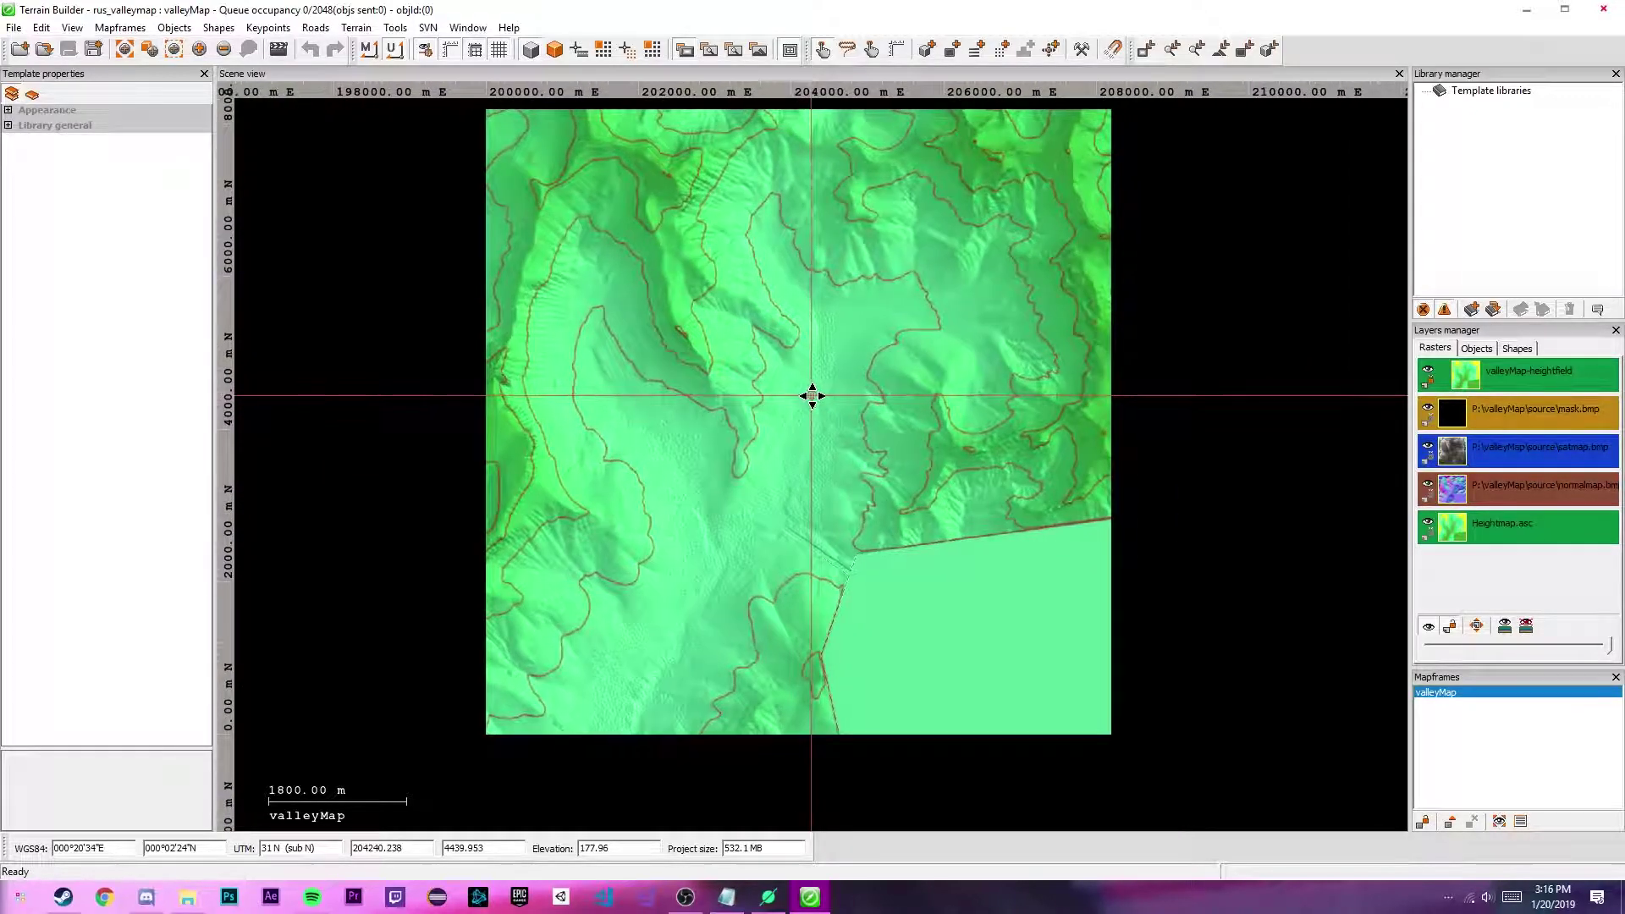
Refresh the mask raster layer from its source, using mask.bmp in P:\rus\rus_valleyMap\source.
{"action": "right_click", "coordinate": [1531, 408]}
{"action": "left_click", "coordinate": [1531, 411]}
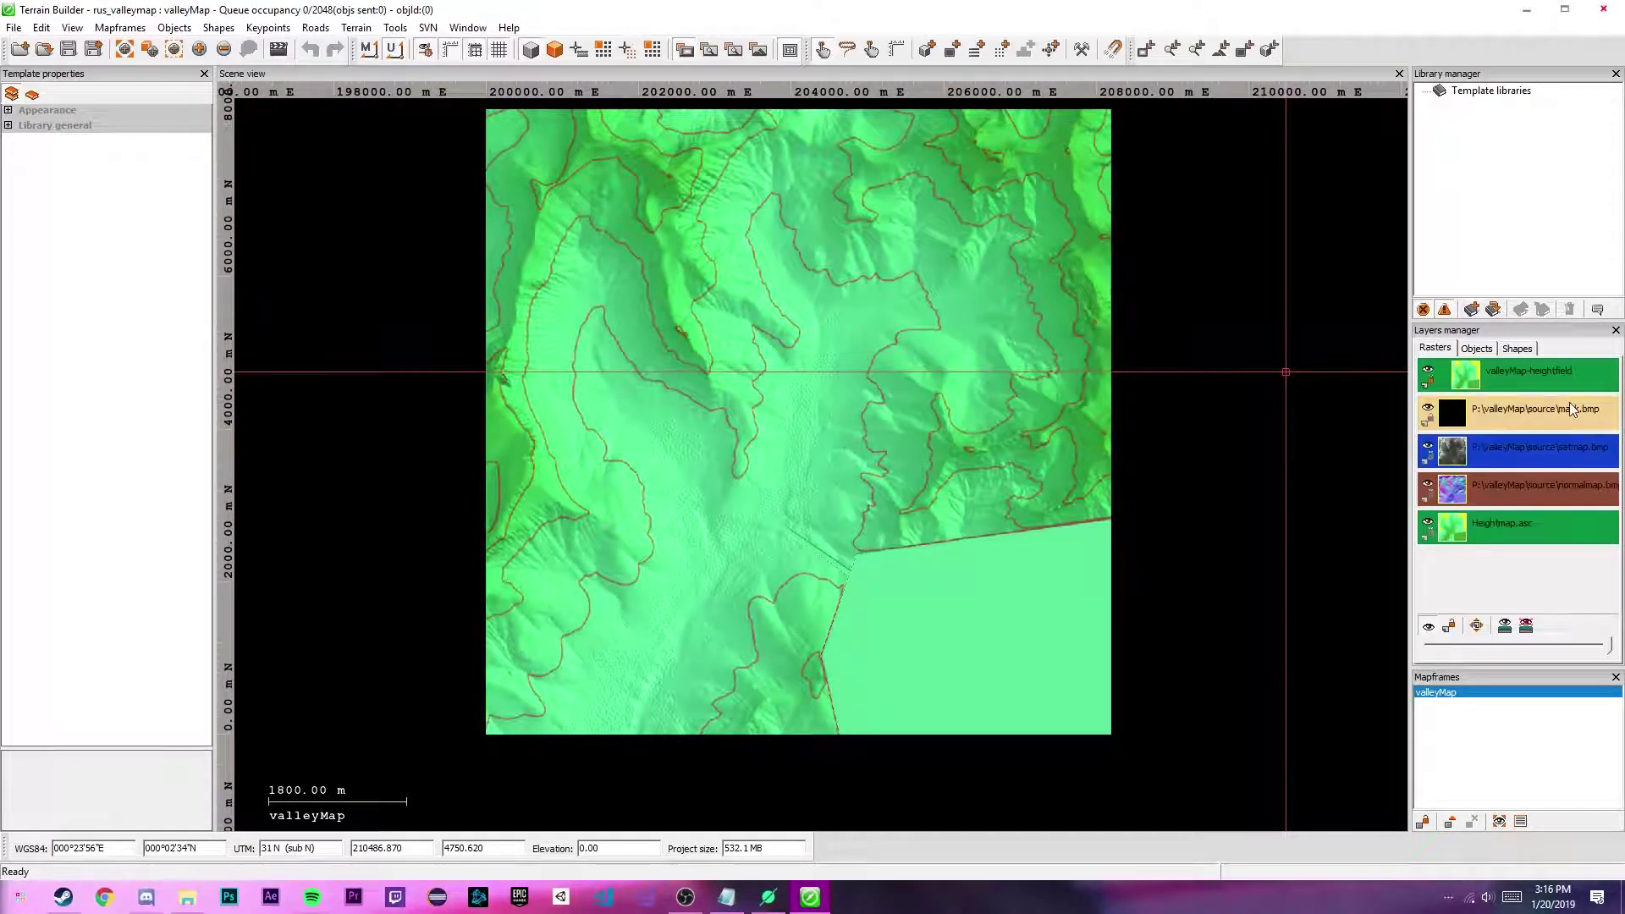
{"action": "right_click", "coordinate": [1557, 413]}
{"action": "left_click", "coordinate": [1534, 473]}
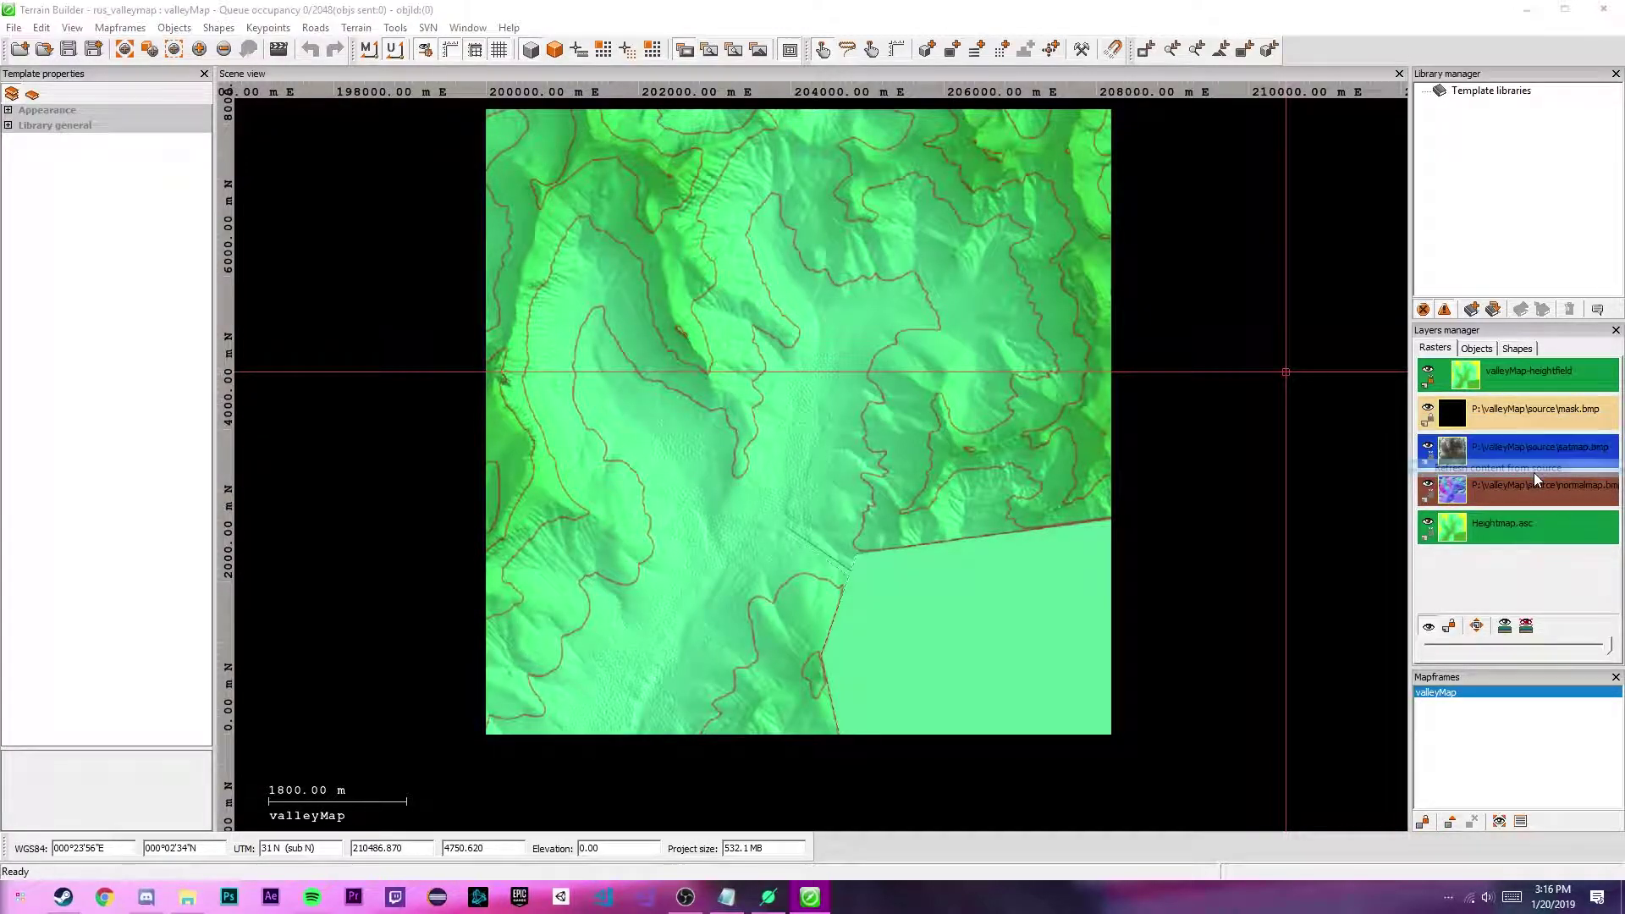
{"action": "scroll", "coordinate": [290, 147], "scroll_direction": "up", "scroll_amount": 5}
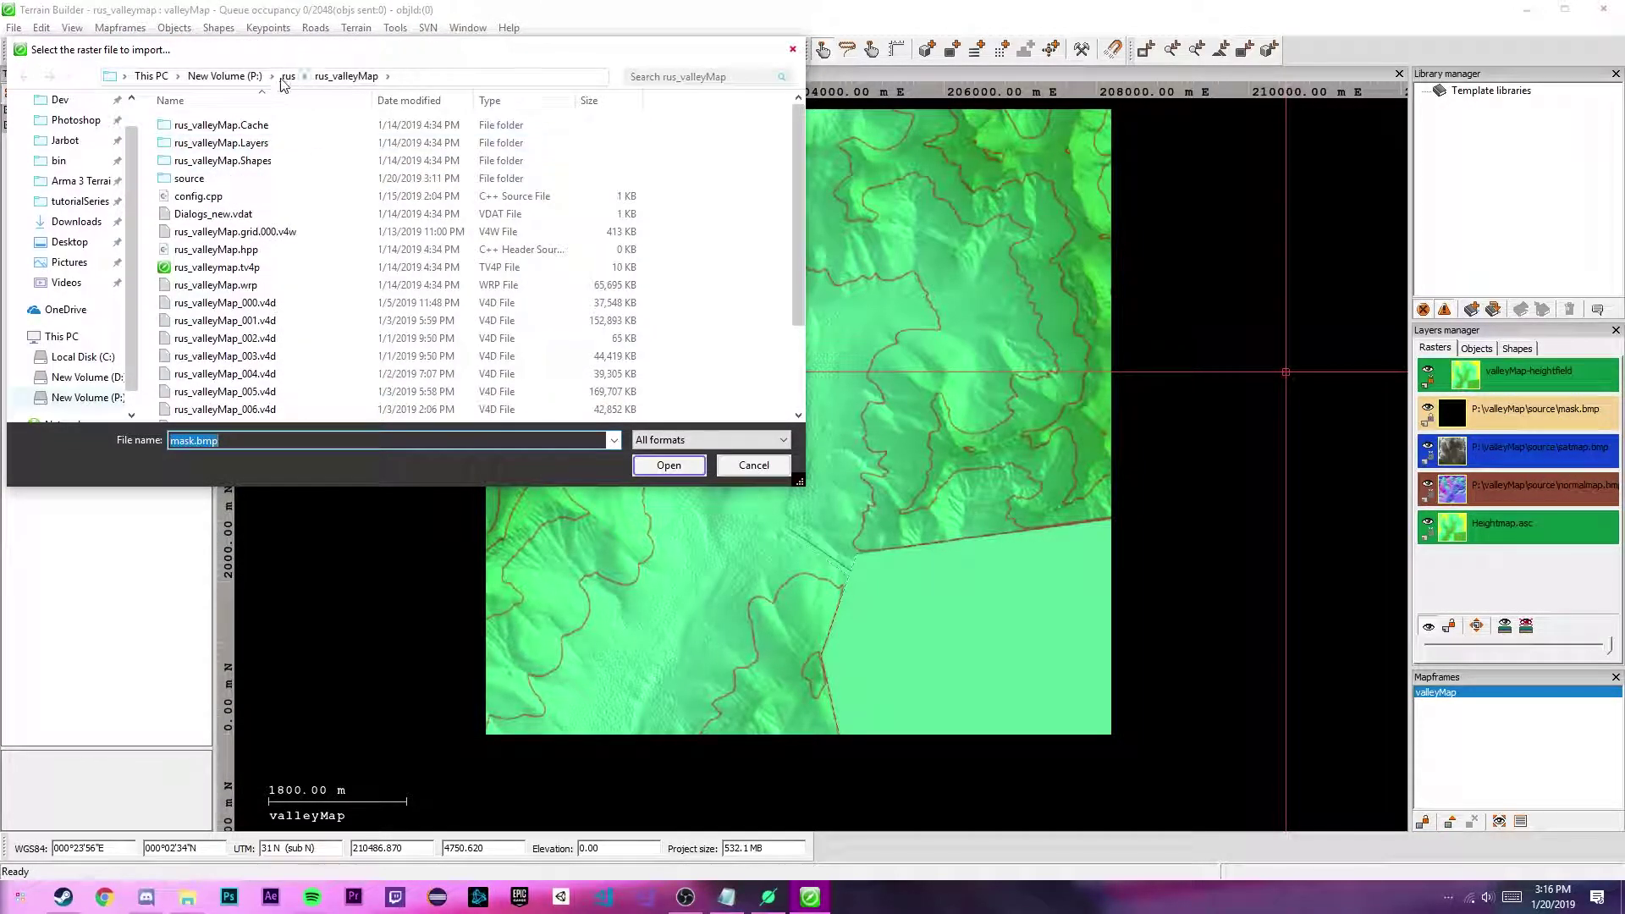
{"action": "double_click", "coordinate": [306, 181]}
{"action": "left_click", "coordinate": [262, 215]}
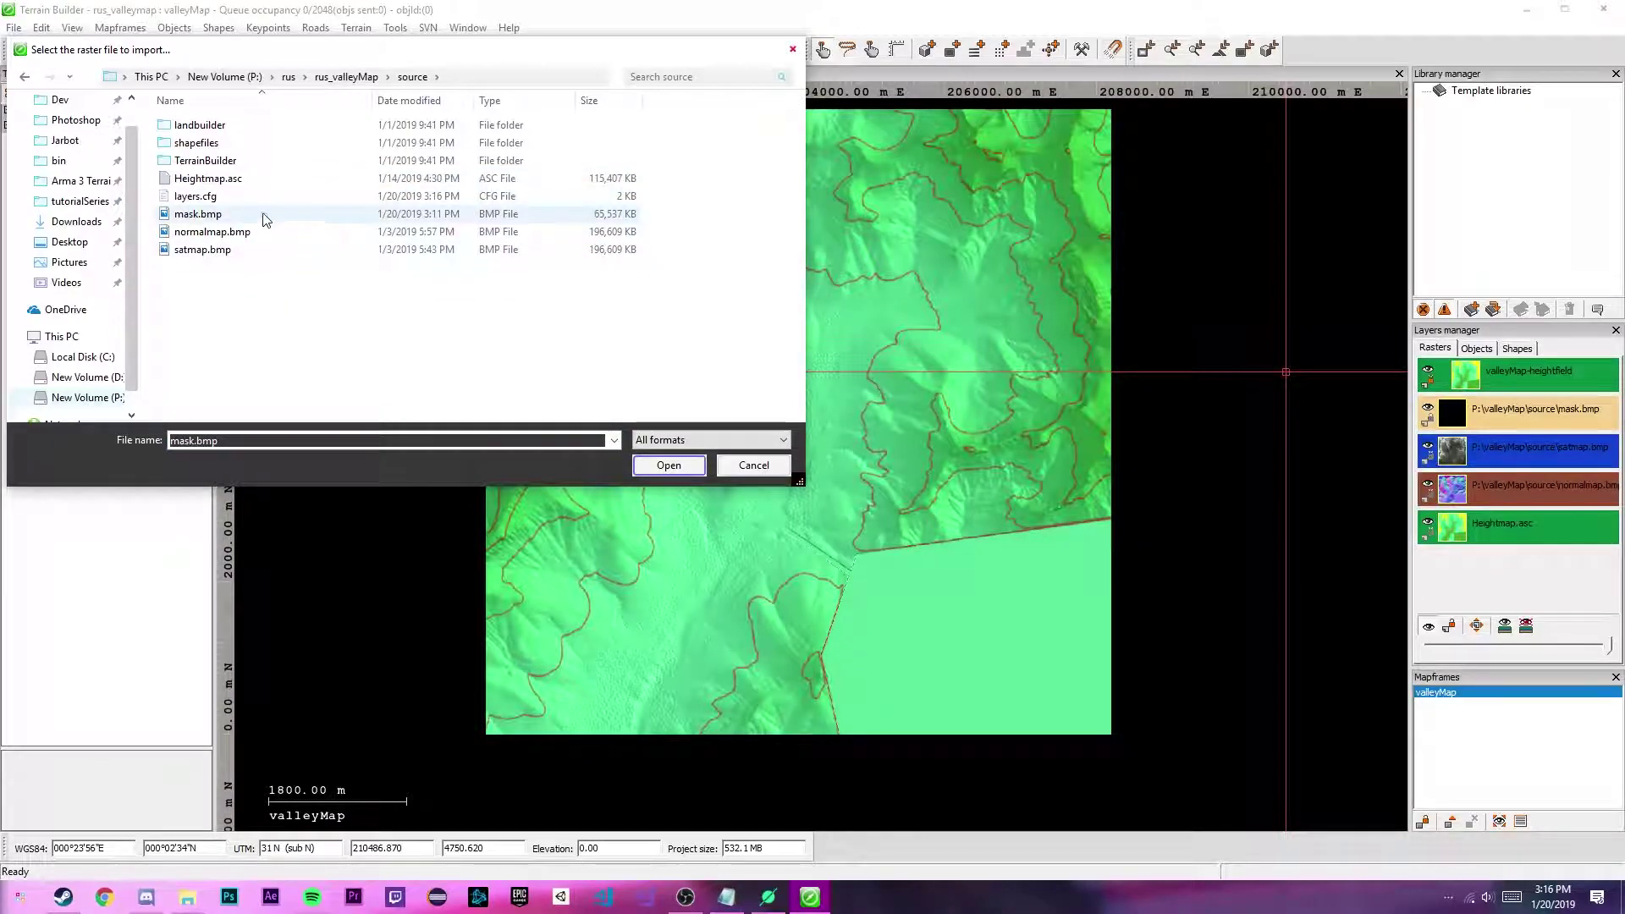
{"action": "left_click", "coordinate": [673, 465]}
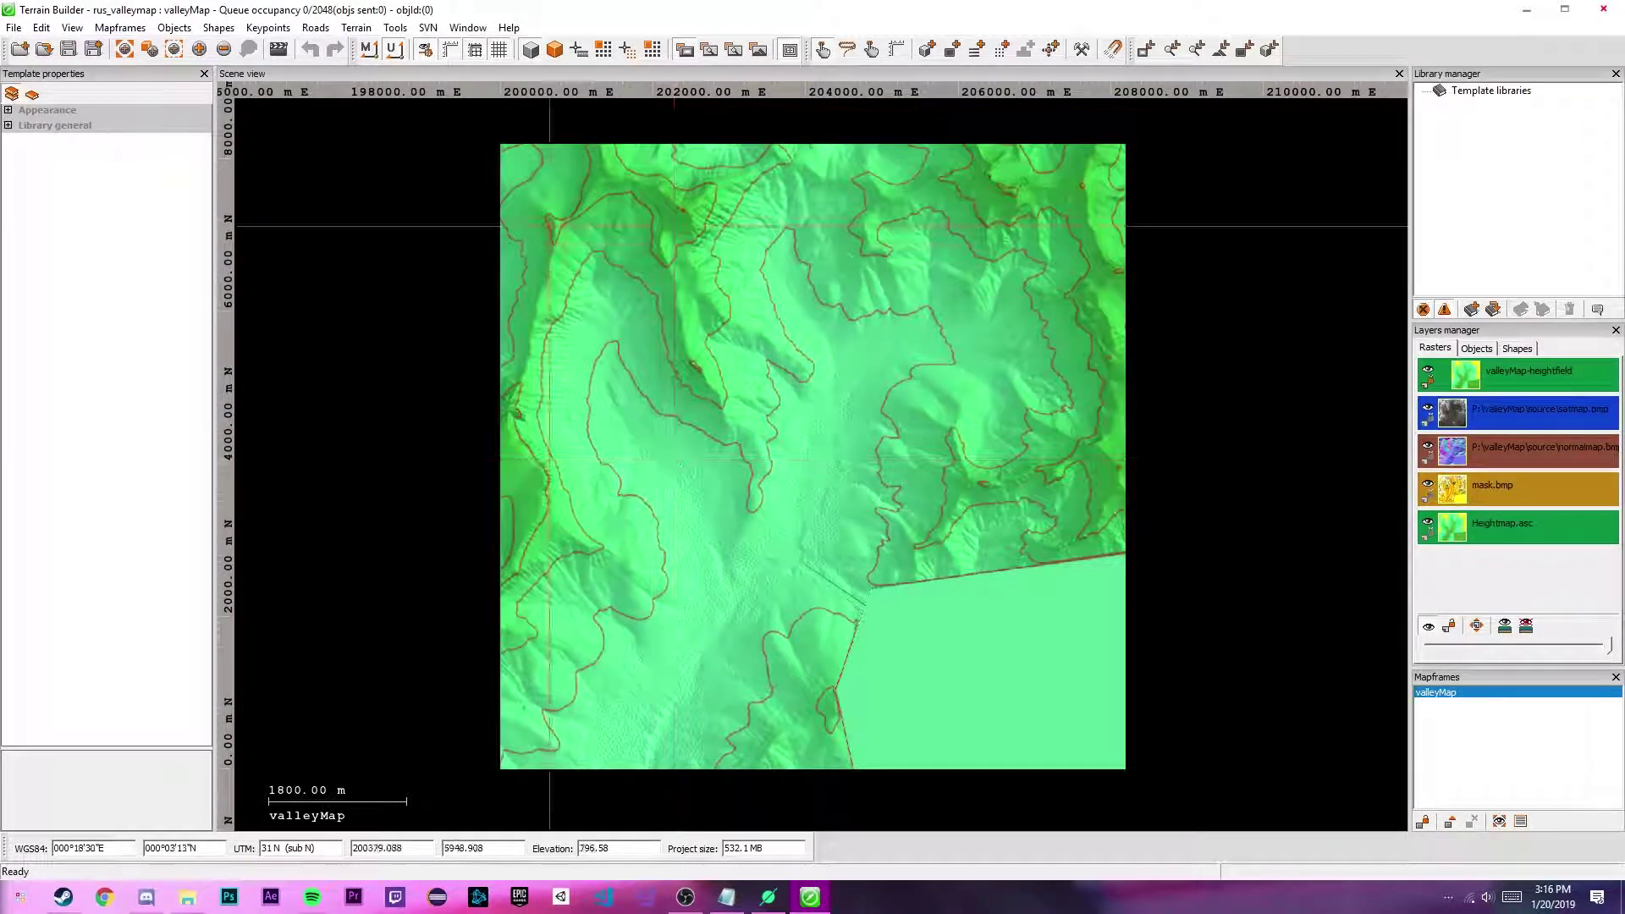
Switch the scene view from the heightfield past the satellite map to the mask raster.
{"action": "left_click", "coordinate": [685, 49]}
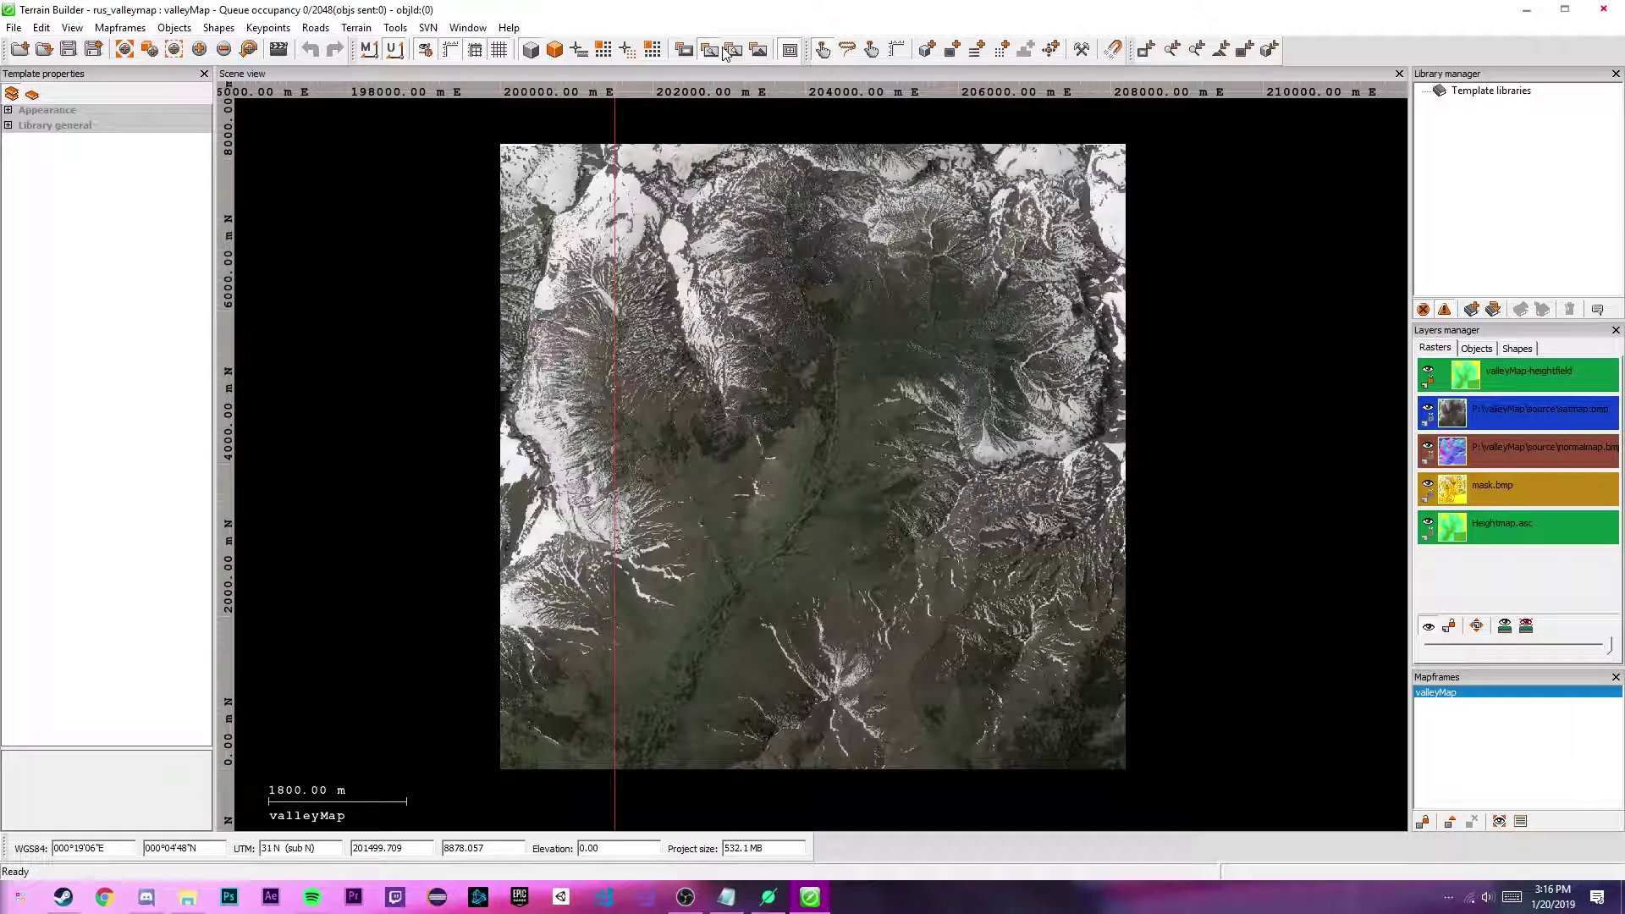
{"action": "left_click", "coordinate": [709, 51]}
{"action": "left_click", "coordinate": [737, 50]}
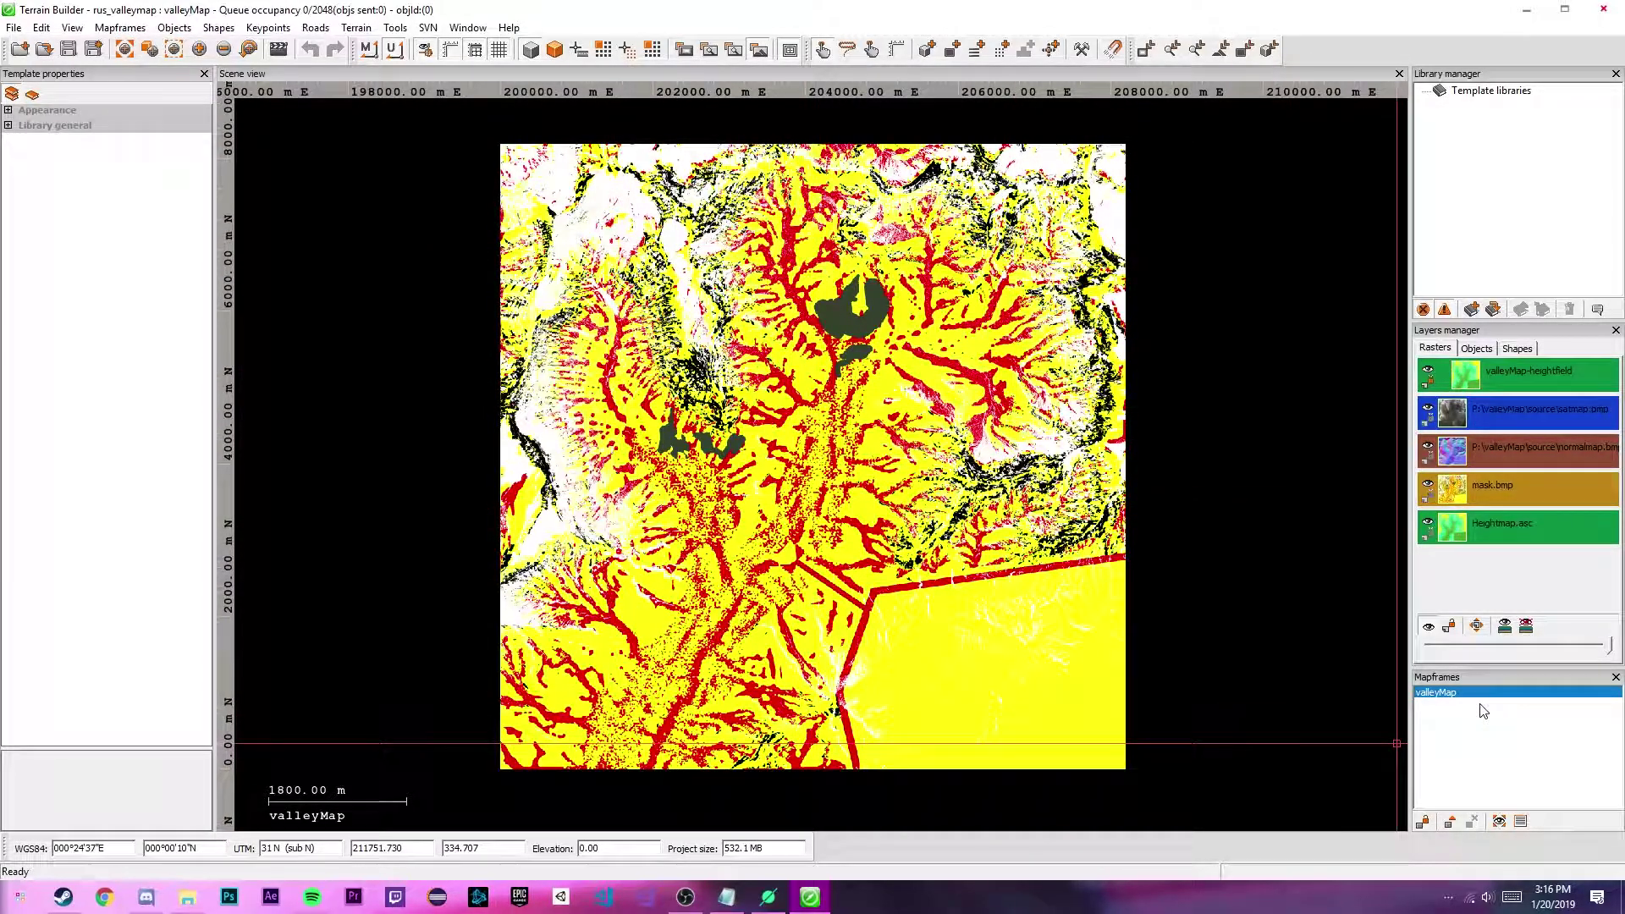
Check the terrain coordinates and size of the mask.bmp layer, leaving its properties unchanged.
{"action": "right_click", "coordinate": [1522, 372]}
{"action": "left_click", "coordinate": [1522, 474]}
{"action": "right_click", "coordinate": [1524, 415]}
{"action": "left_click", "coordinate": [1546, 438]}
{"action": "right_click", "coordinate": [1532, 487]}
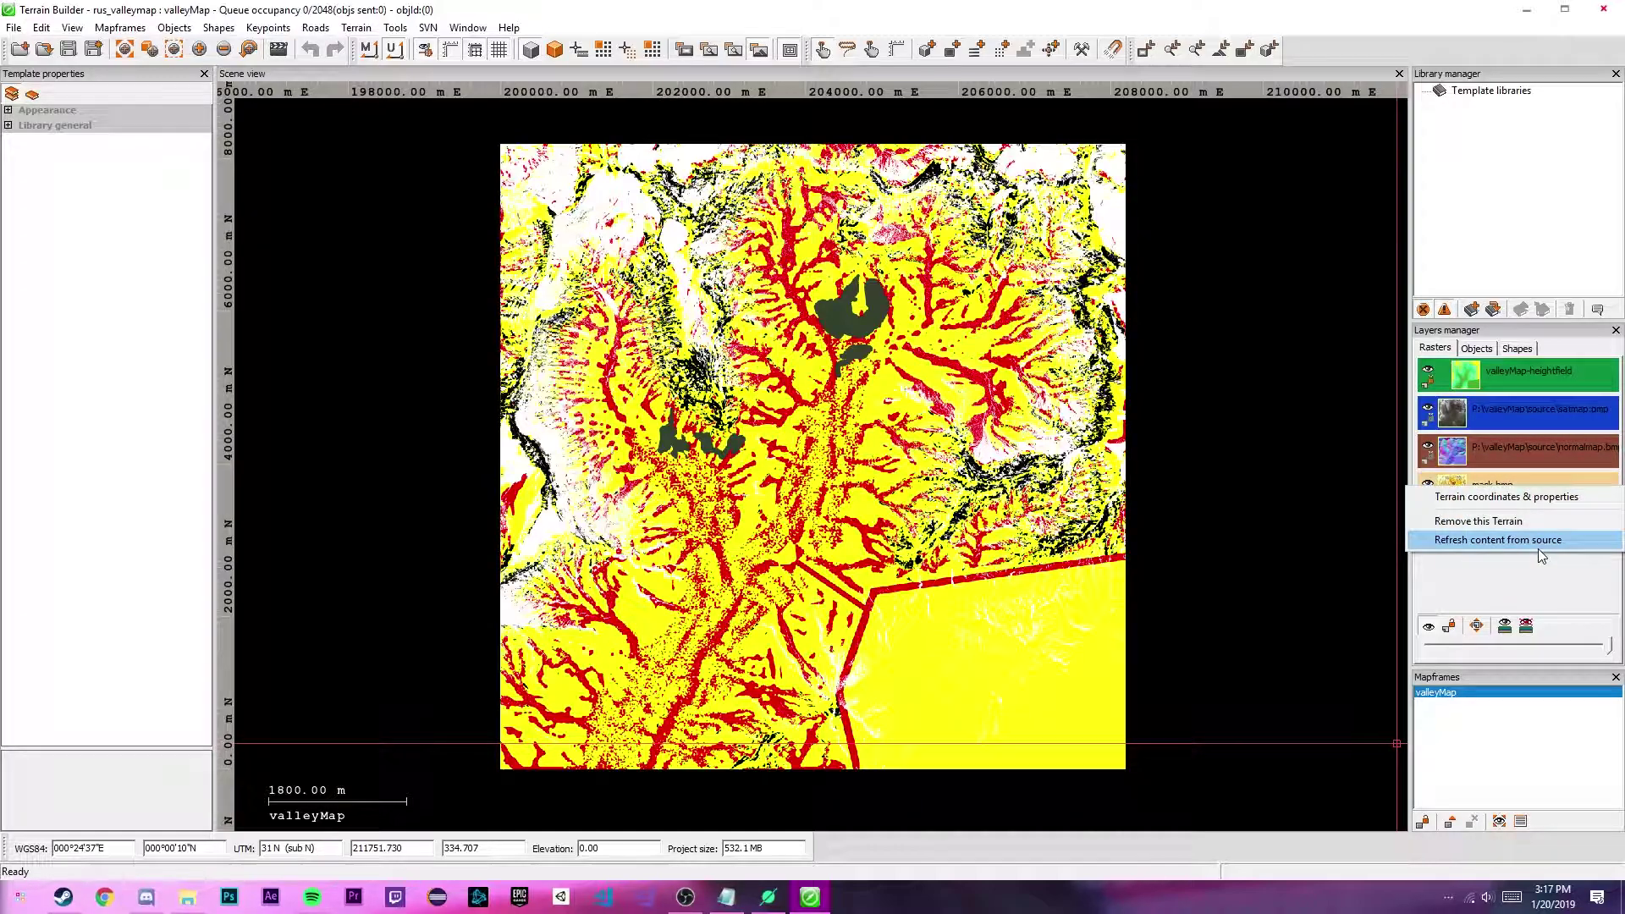
{"action": "left_click", "coordinate": [1519, 499]}
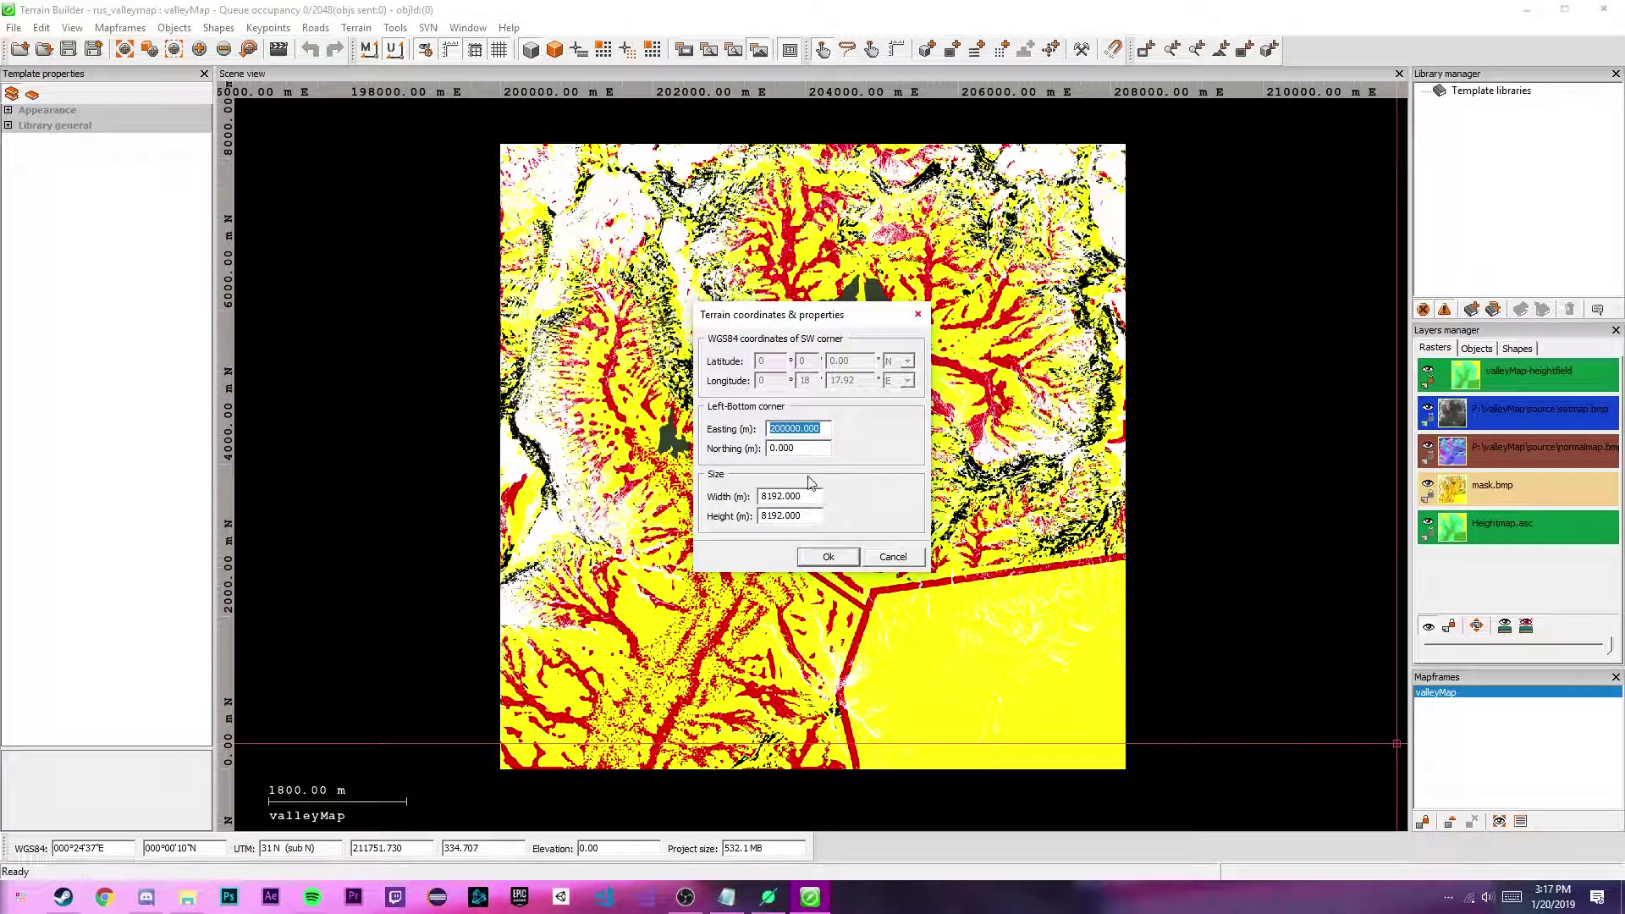
{"action": "left_click", "coordinate": [893, 556]}
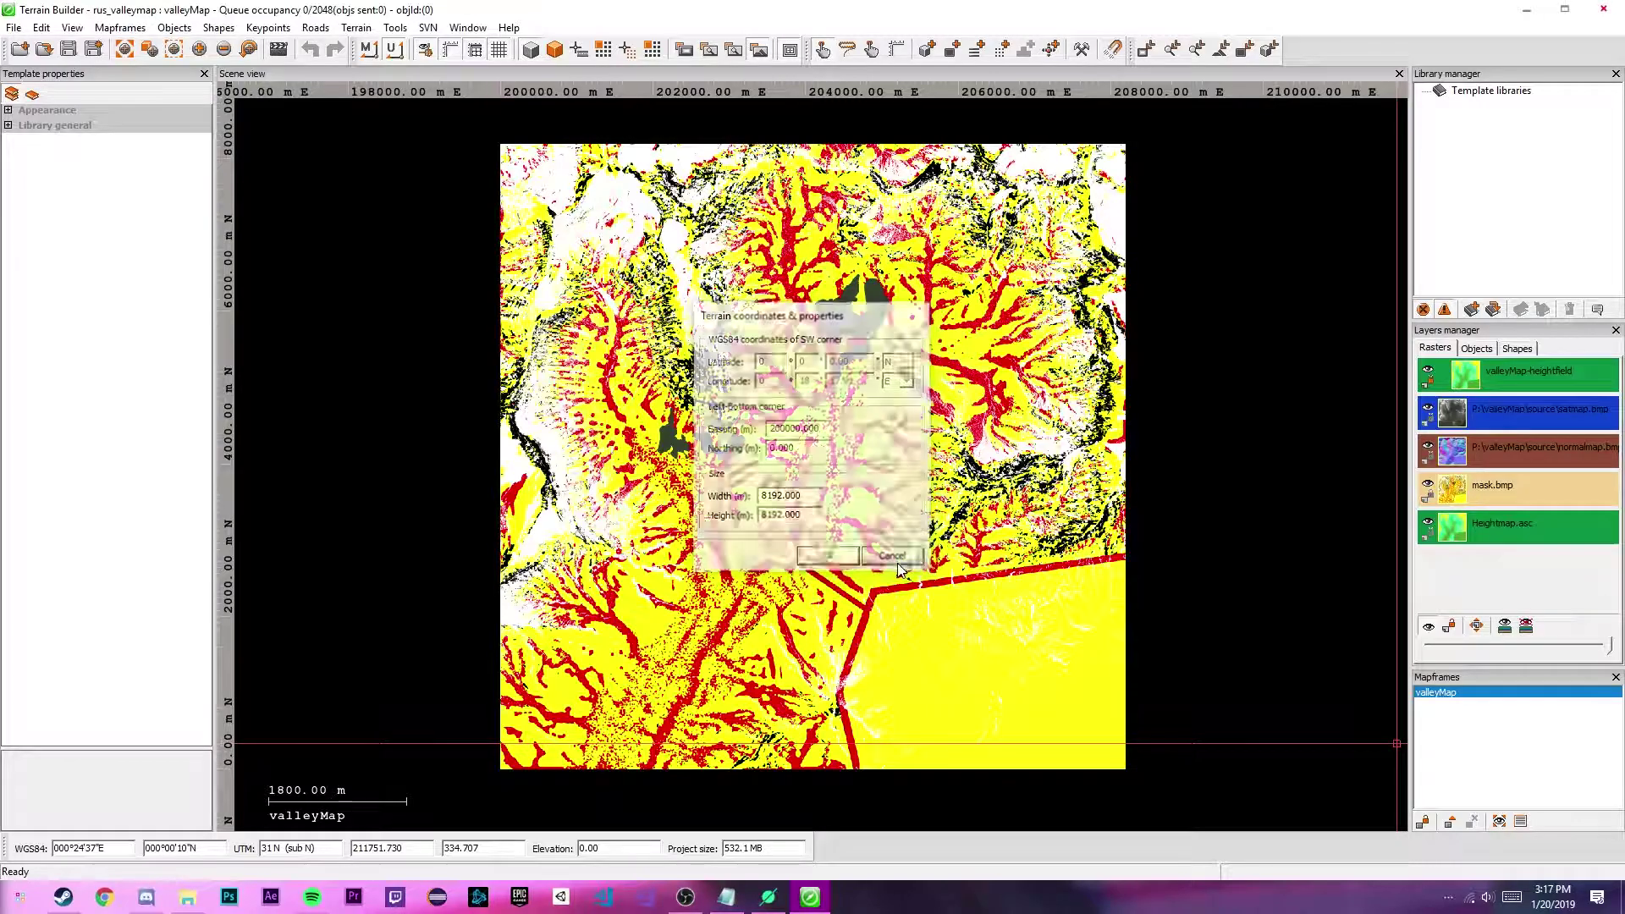
Open the properties of the valleyMap mapframe and go to its processing settings.
{"action": "double_click", "coordinate": [1439, 693]}
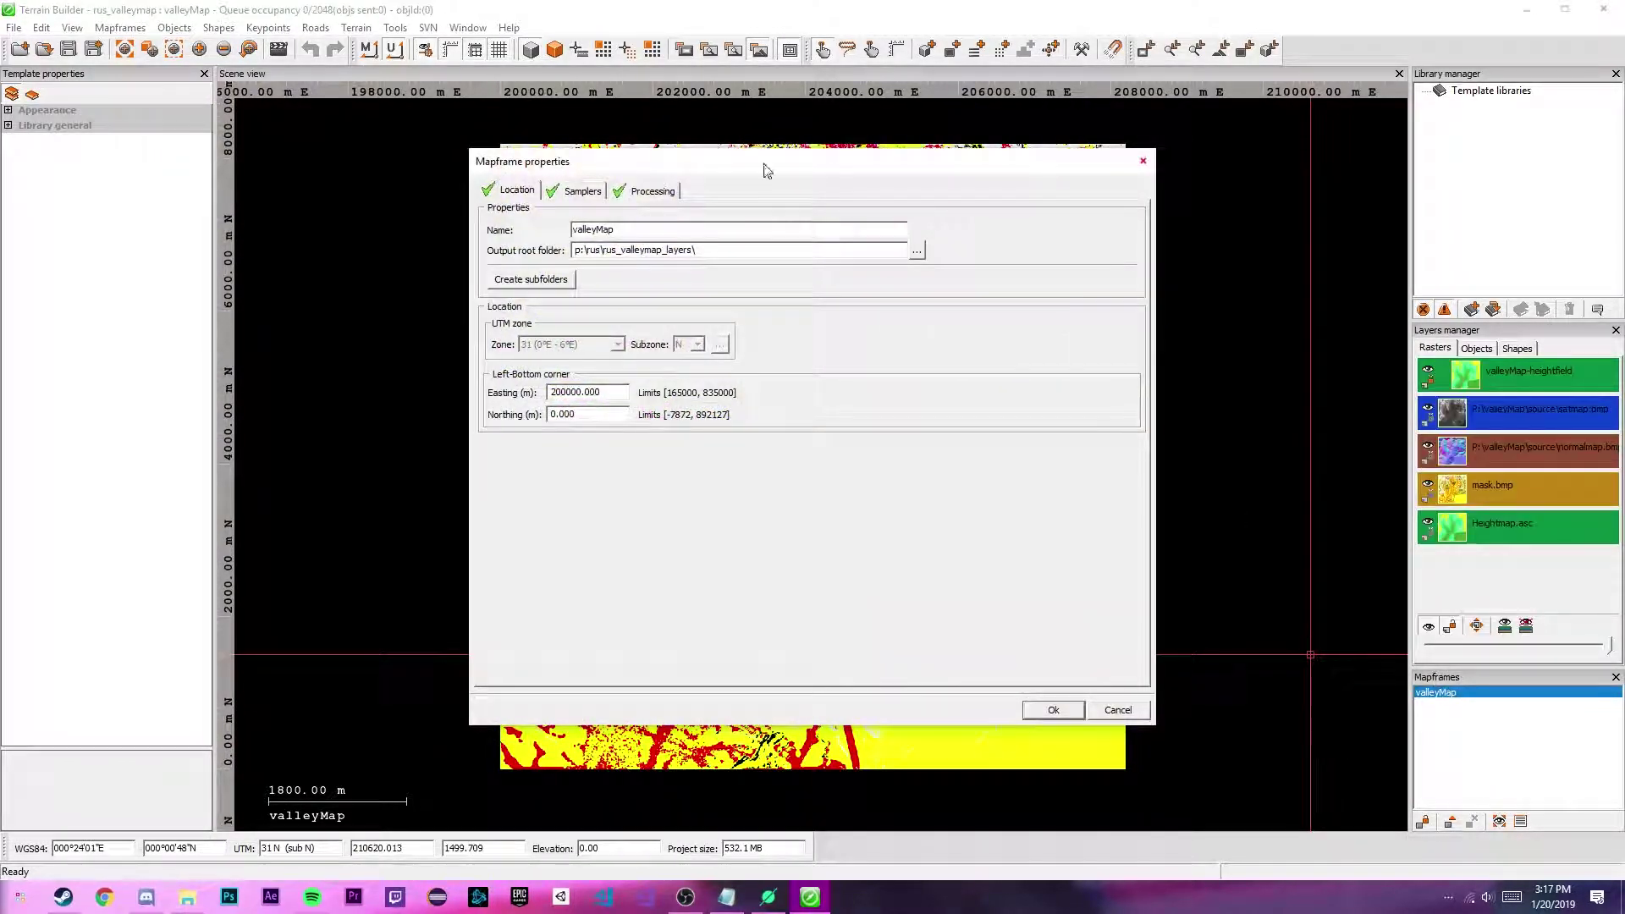
{"action": "left_click", "coordinate": [665, 193]}
{"action": "left_click", "coordinate": [718, 414]}
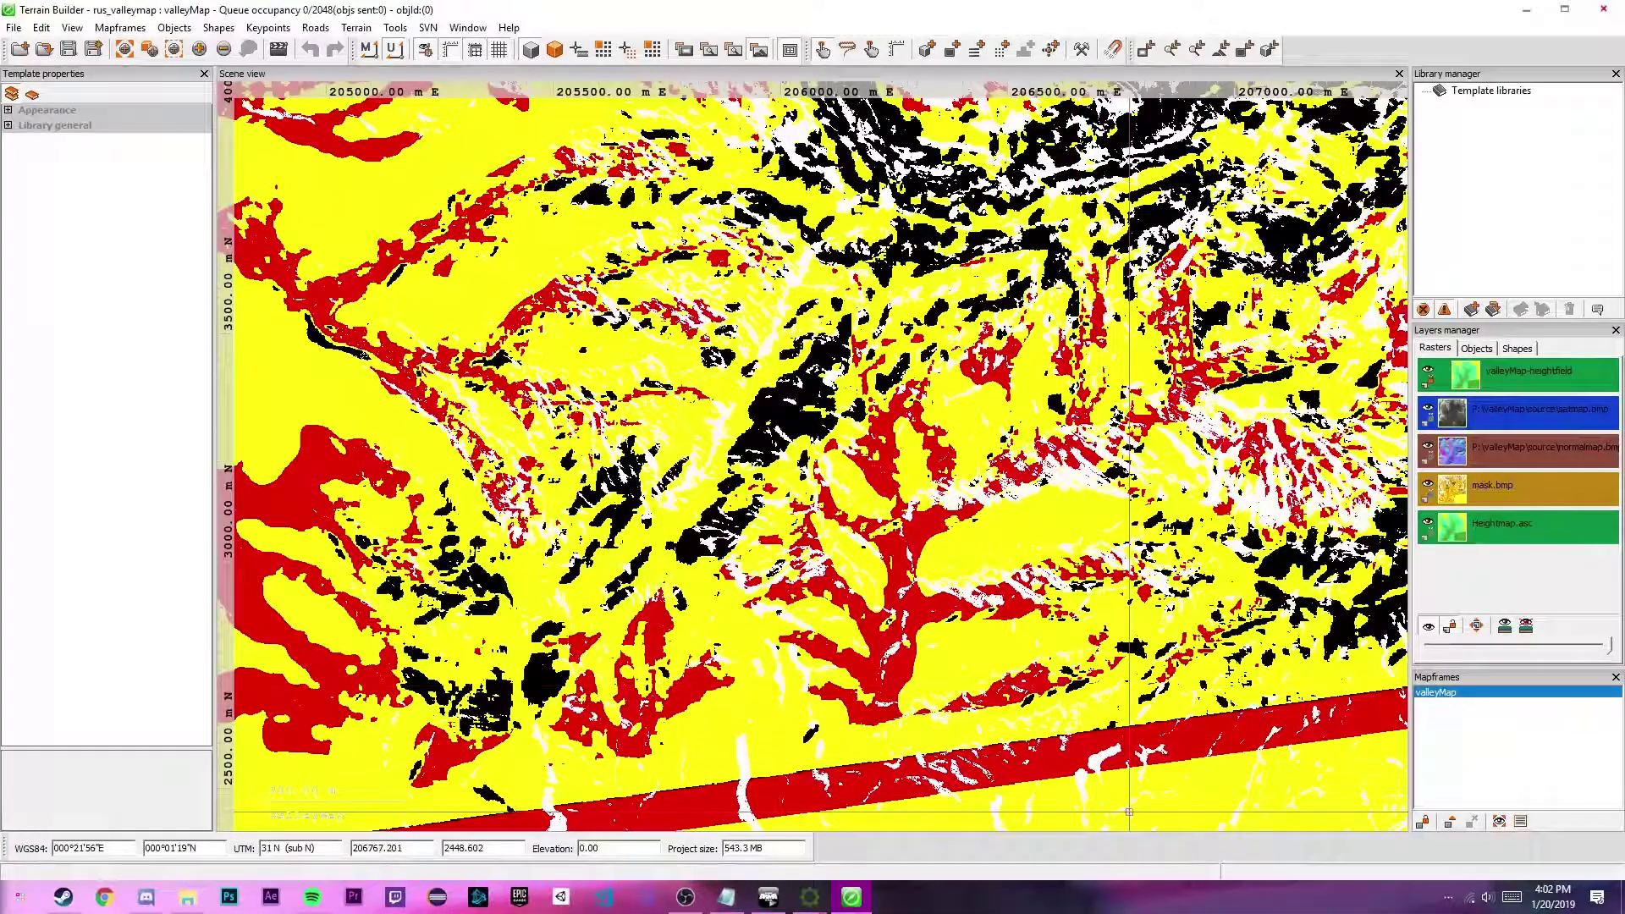
Export the map as a WRP file to P:\rus\rus_valleyMap, overwriting the existing rus_valleyMap.wrp.
{"action": "left_click", "coordinate": [12, 30]}
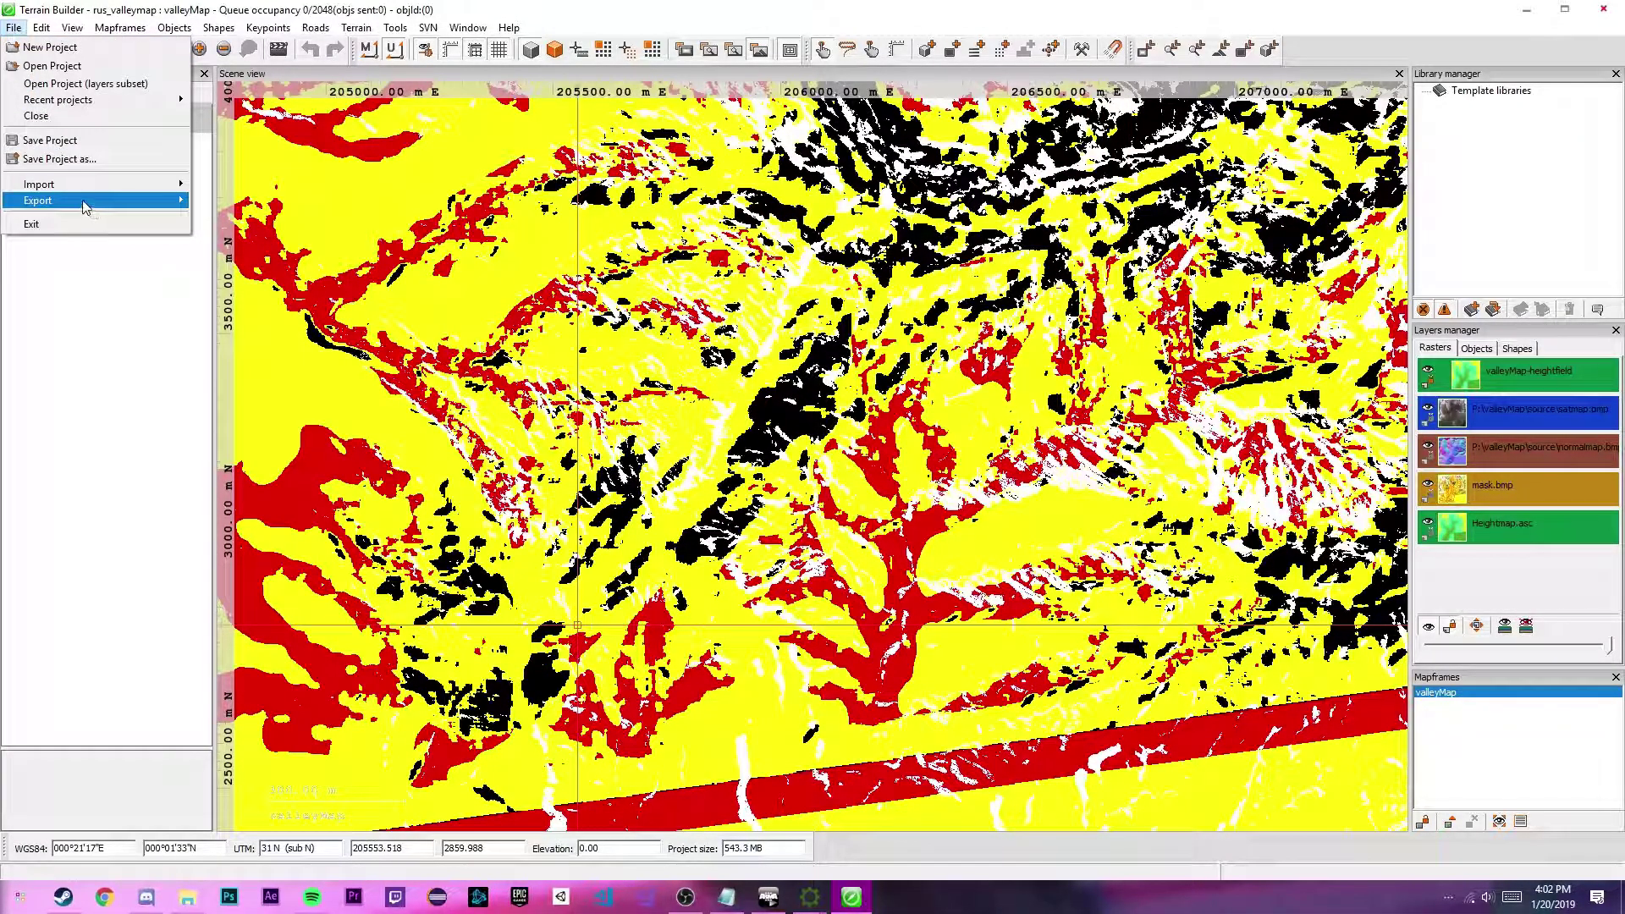
{"action": "mouse_move", "coordinate": [89, 201]}
{"action": "left_click", "coordinate": [248, 339]}
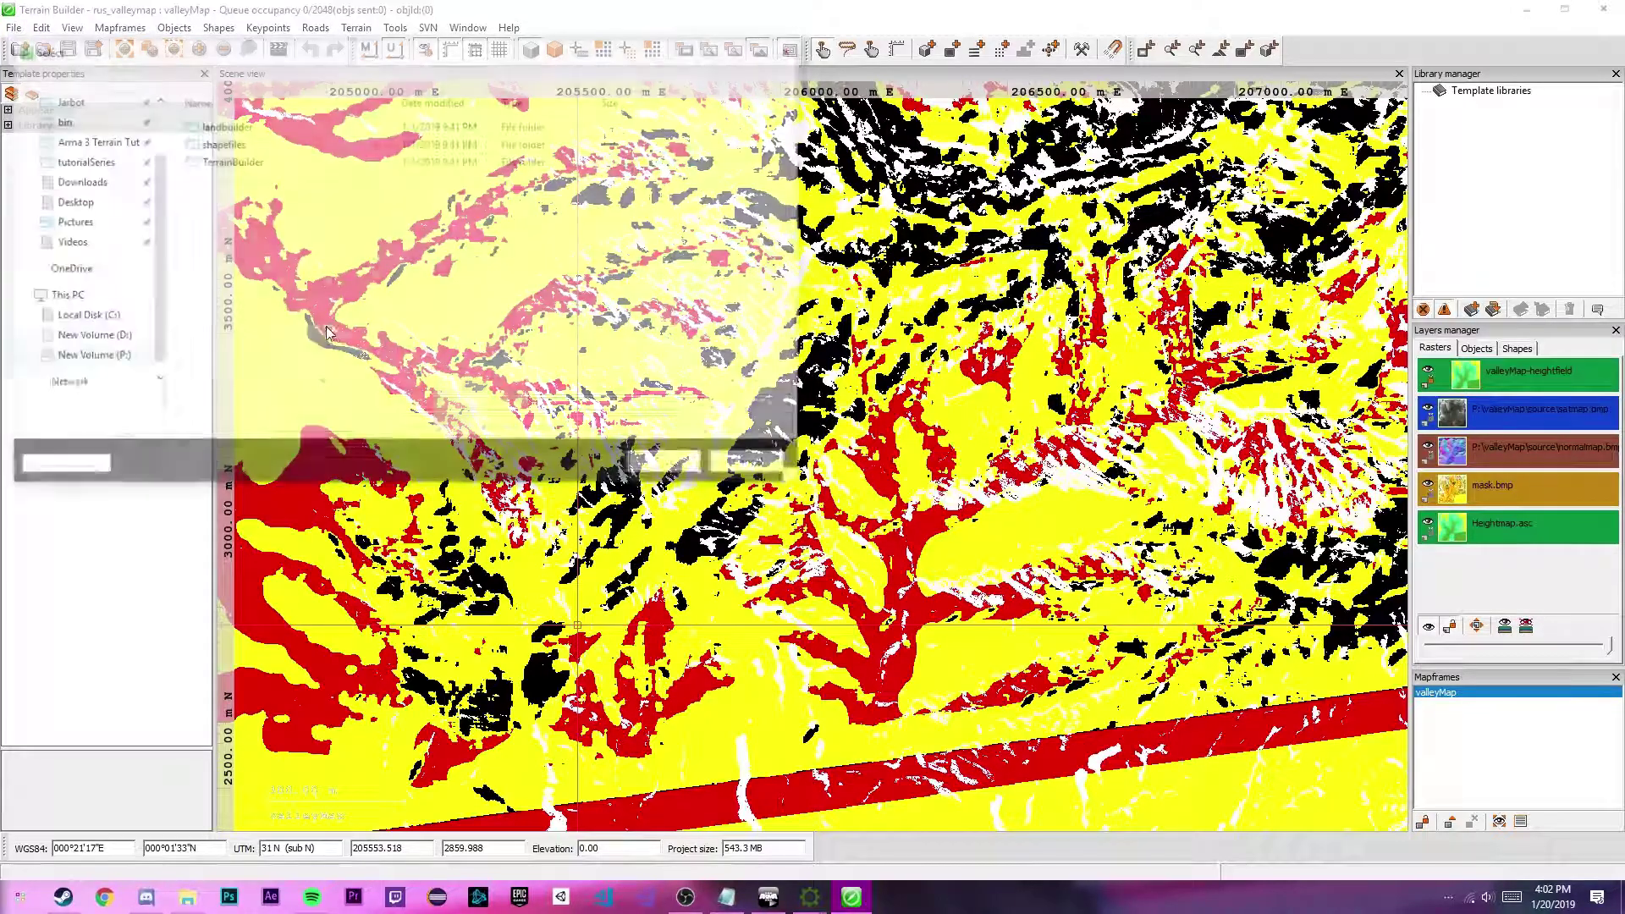
{"action": "left_click", "coordinate": [345, 76]}
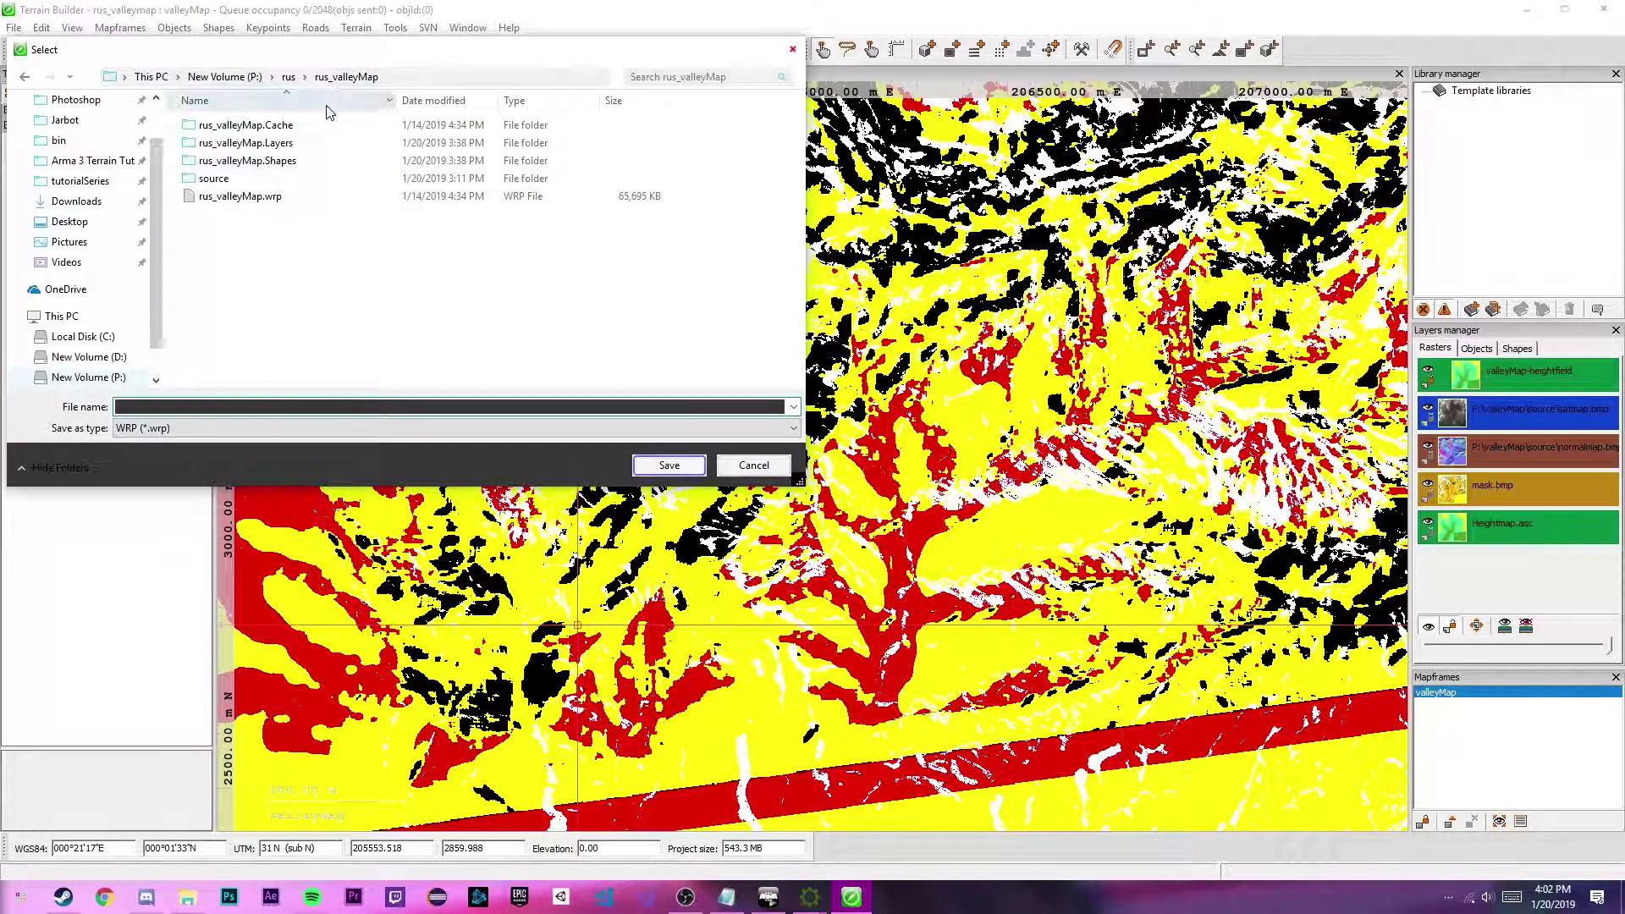
{"action": "left_click", "coordinate": [254, 197]}
{"action": "left_click", "coordinate": [669, 466]}
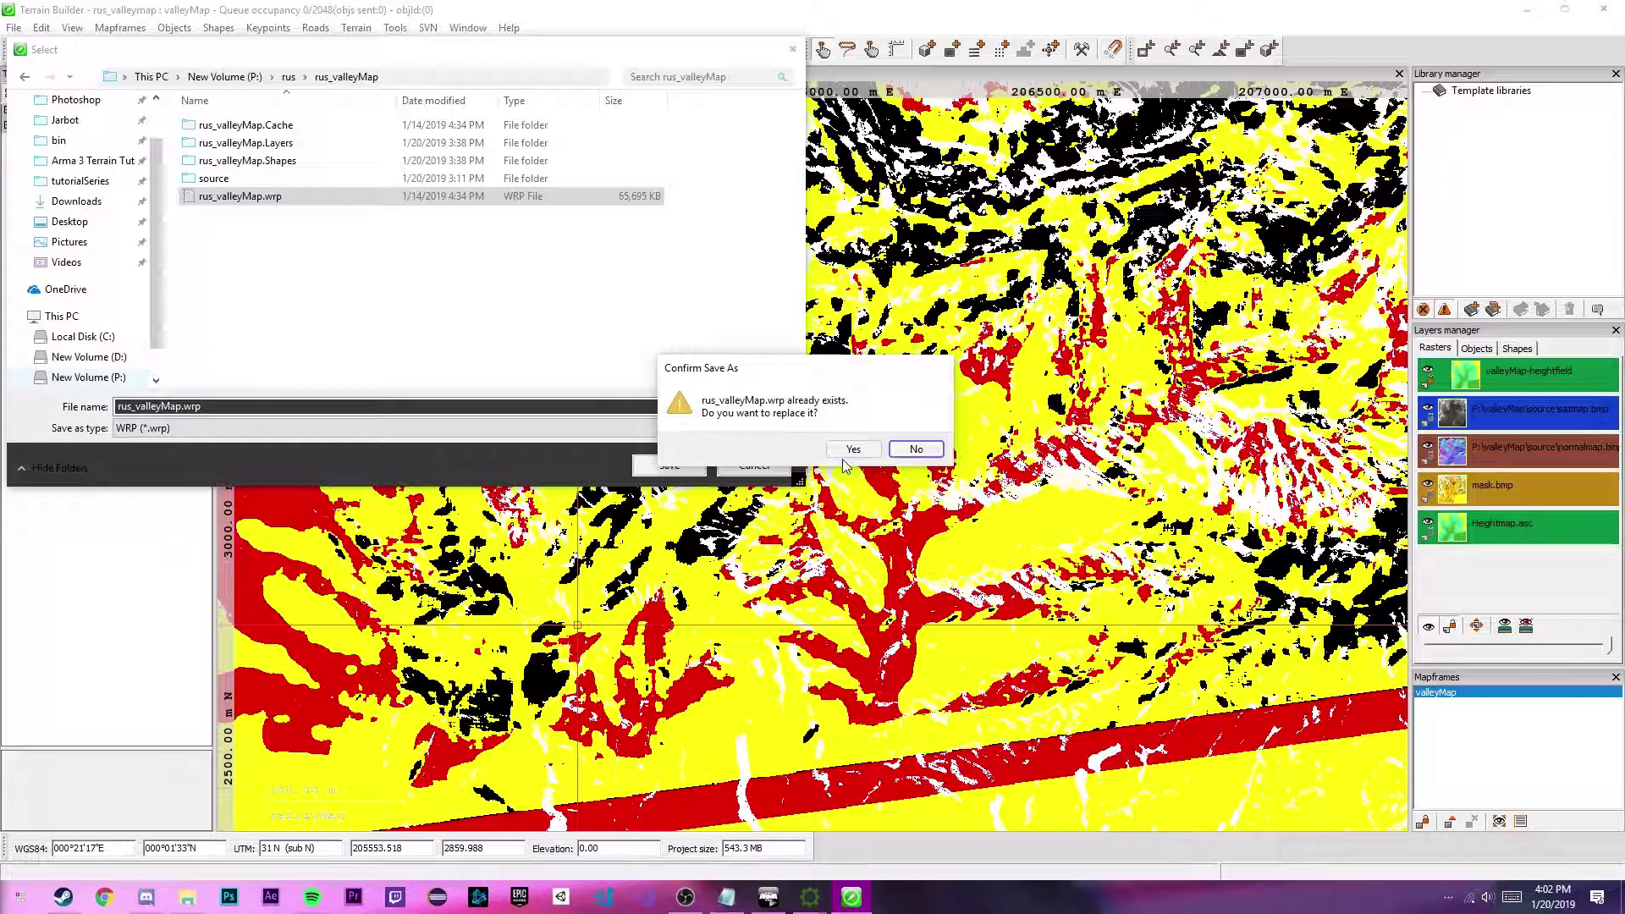
{"action": "left_click", "coordinate": [846, 449]}
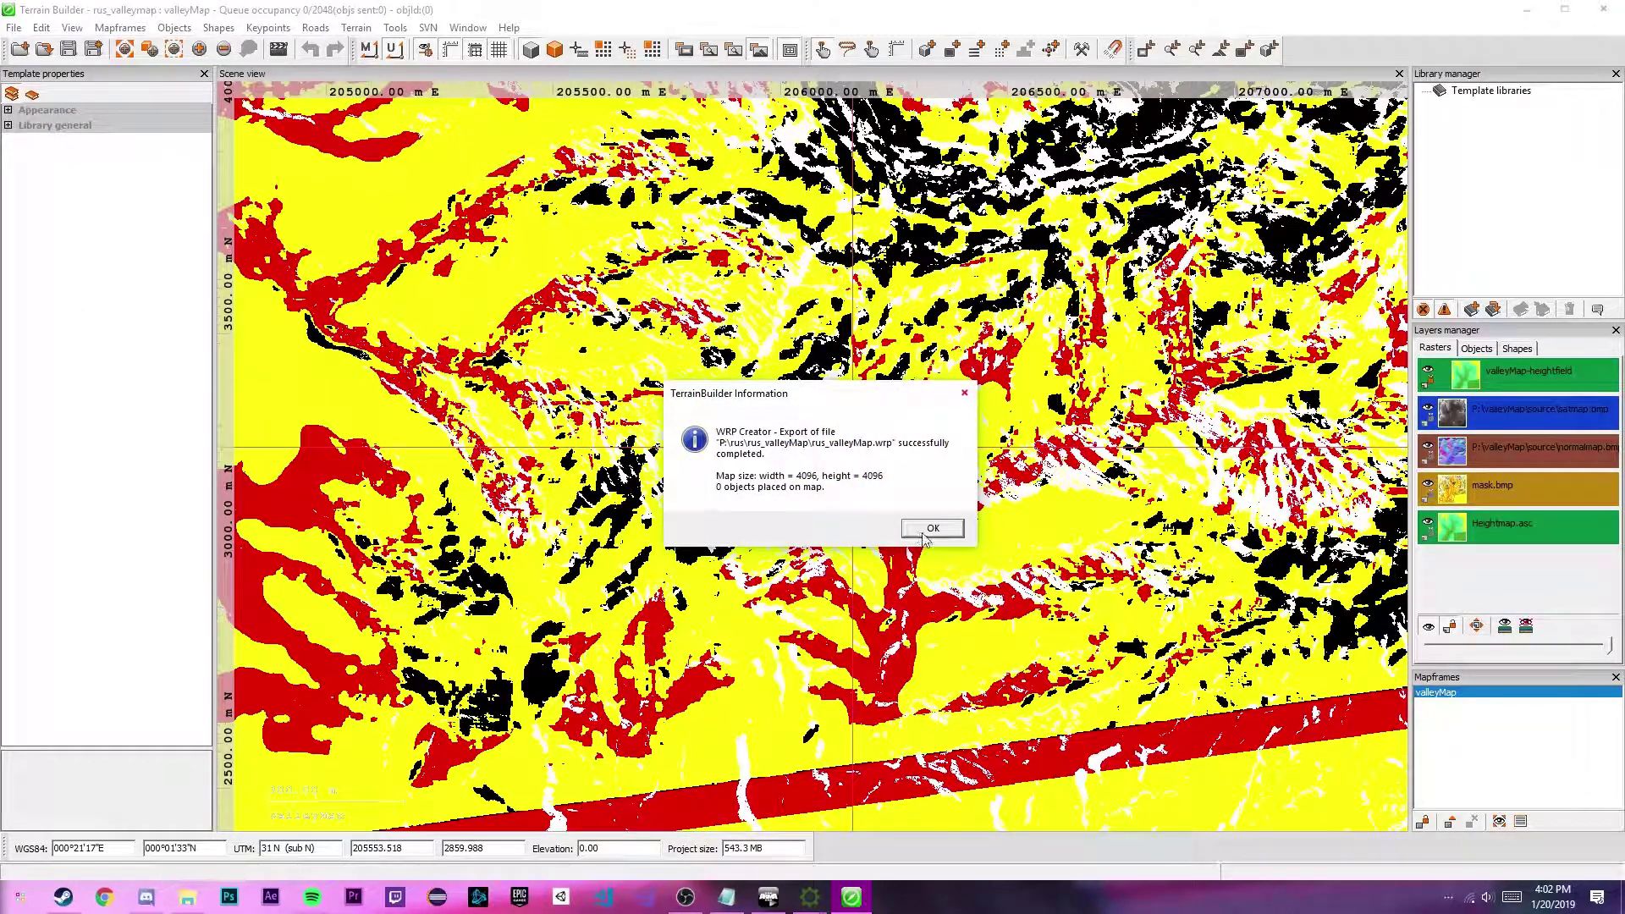
{"action": "left_click", "coordinate": [932, 530]}
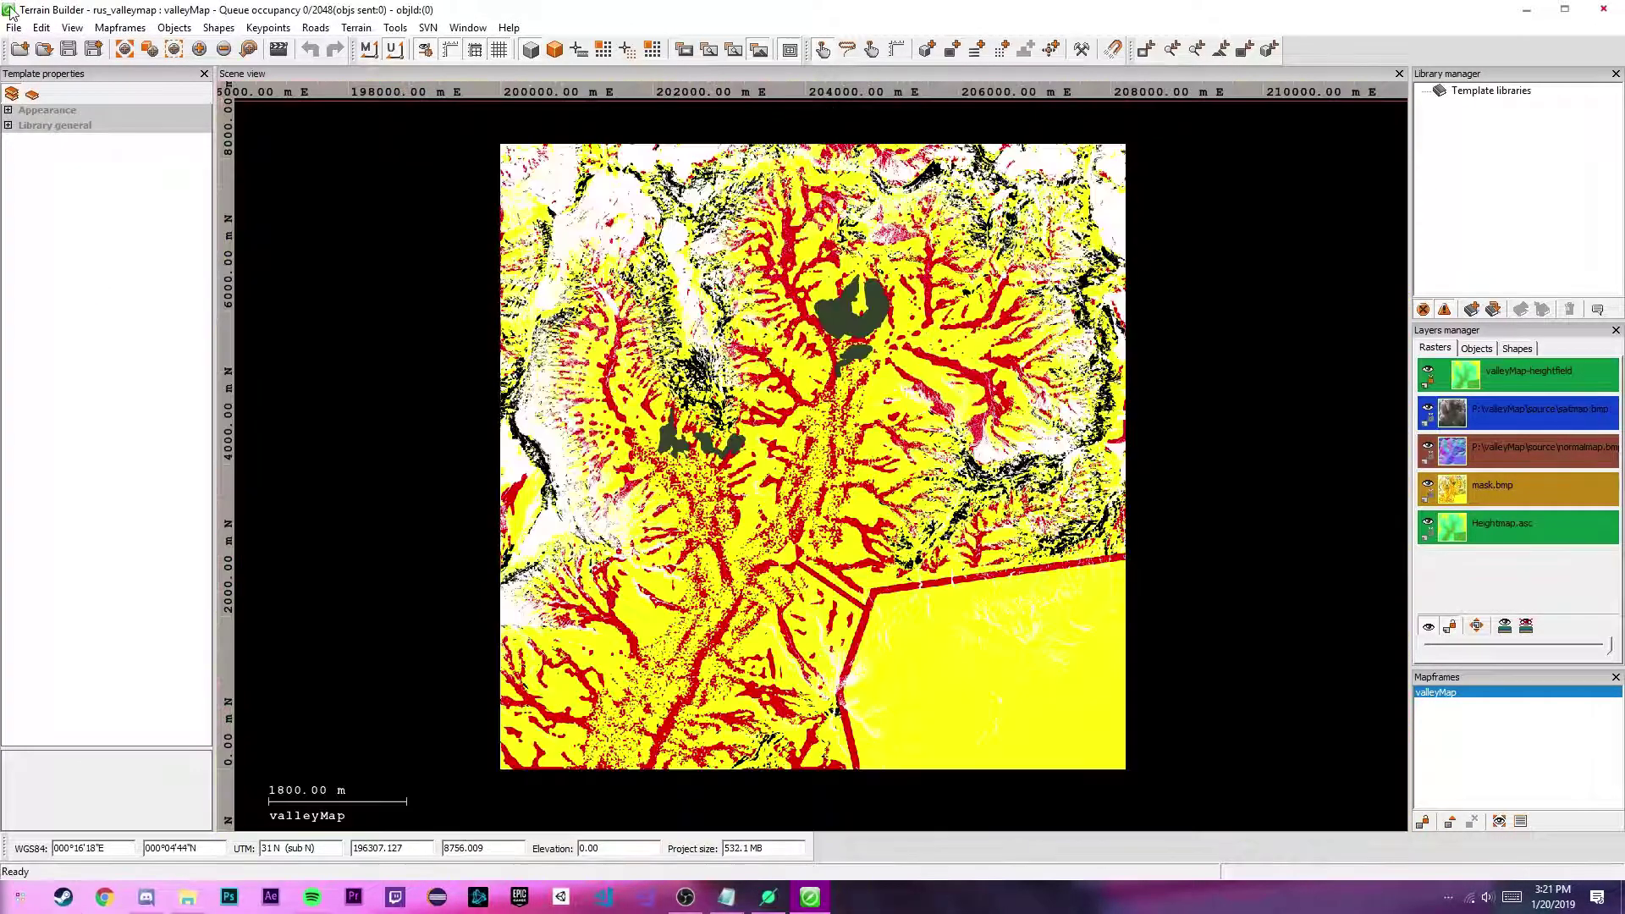
Save the rus_valleymap project and close Terrain Builder.
{"action": "left_click", "coordinate": [13, 27]}
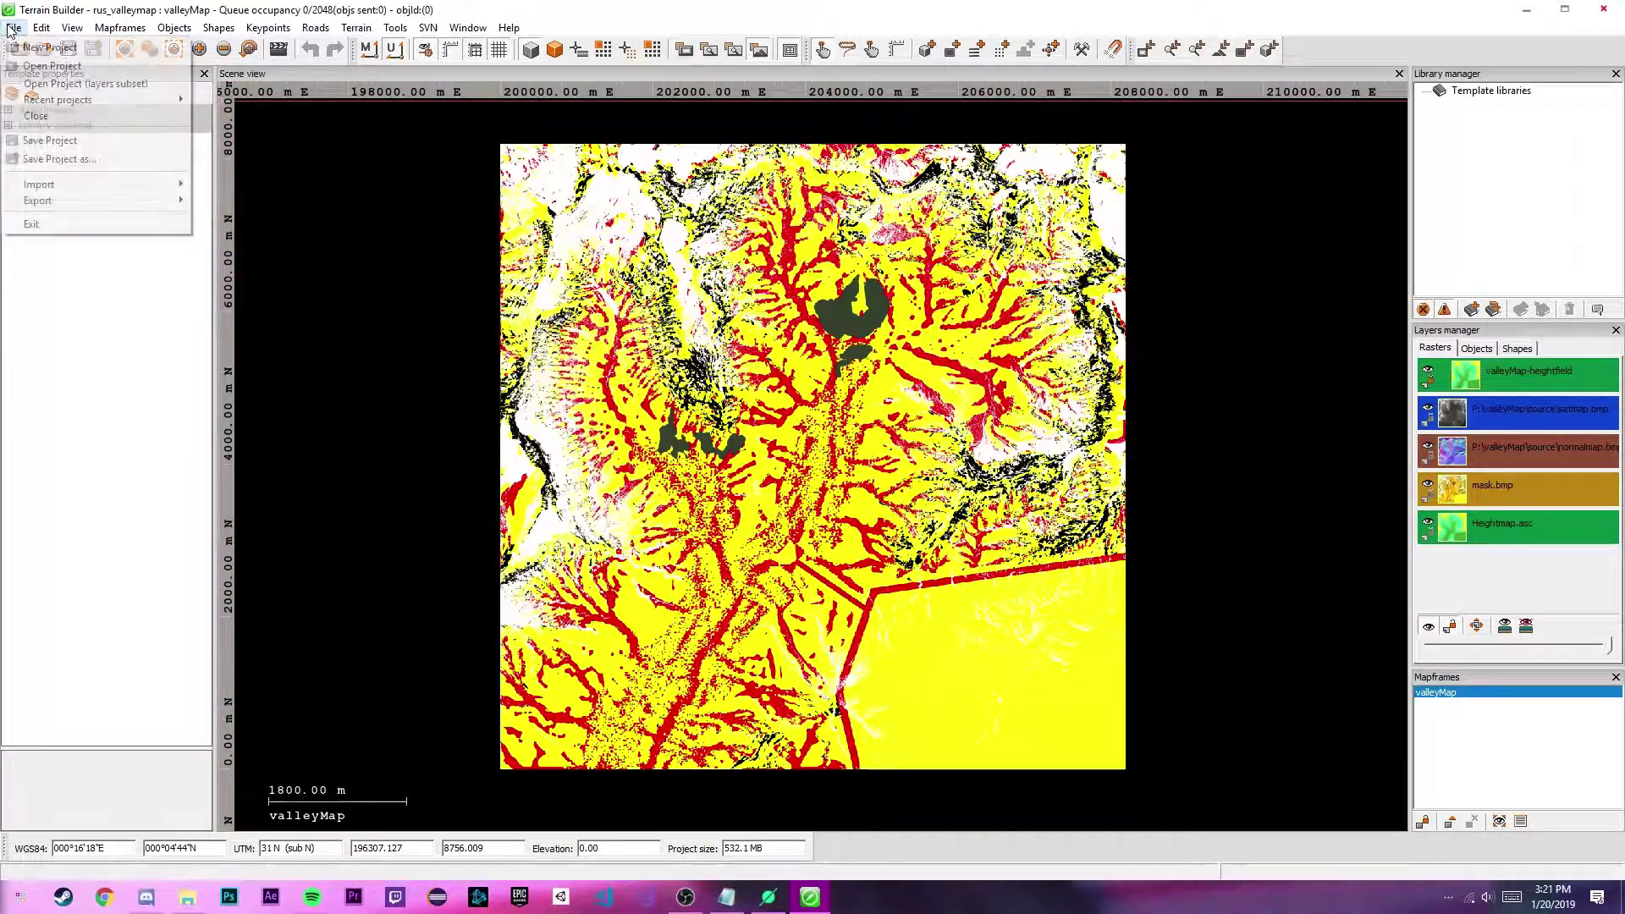
{"action": "left_click", "coordinate": [98, 143]}
{"action": "left_click", "coordinate": [1604, 8]}
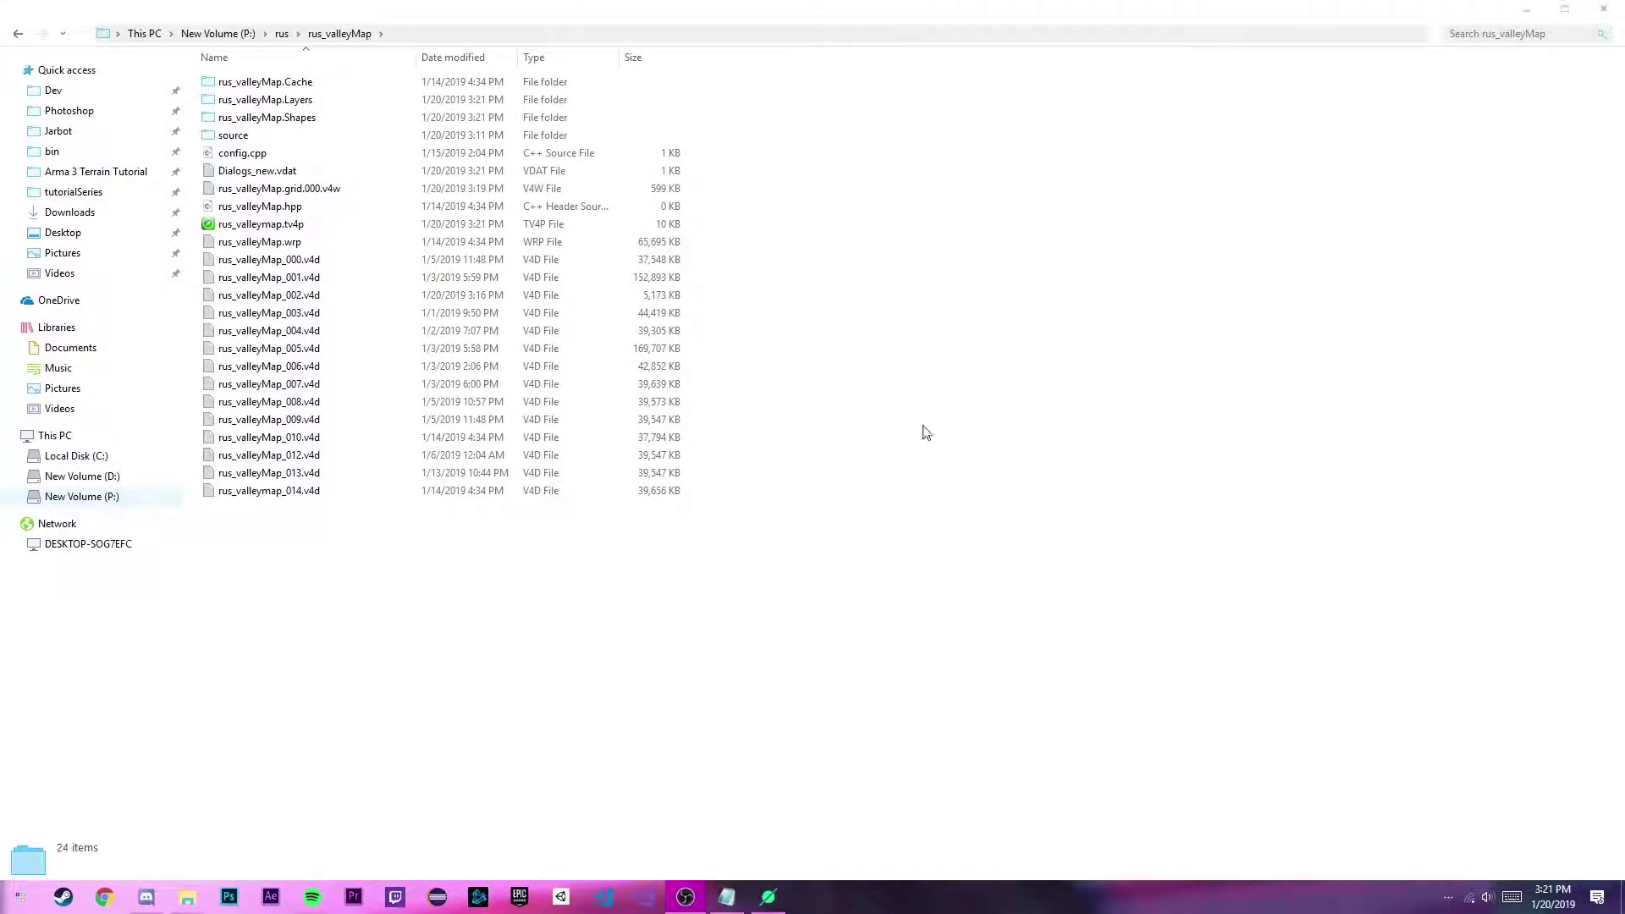
Go up to the P:\rus folder in File Explorer and launch pboProject.
{"action": "left_click", "coordinate": [694, 415]}
{"action": "key", "text": "BackSpace"}
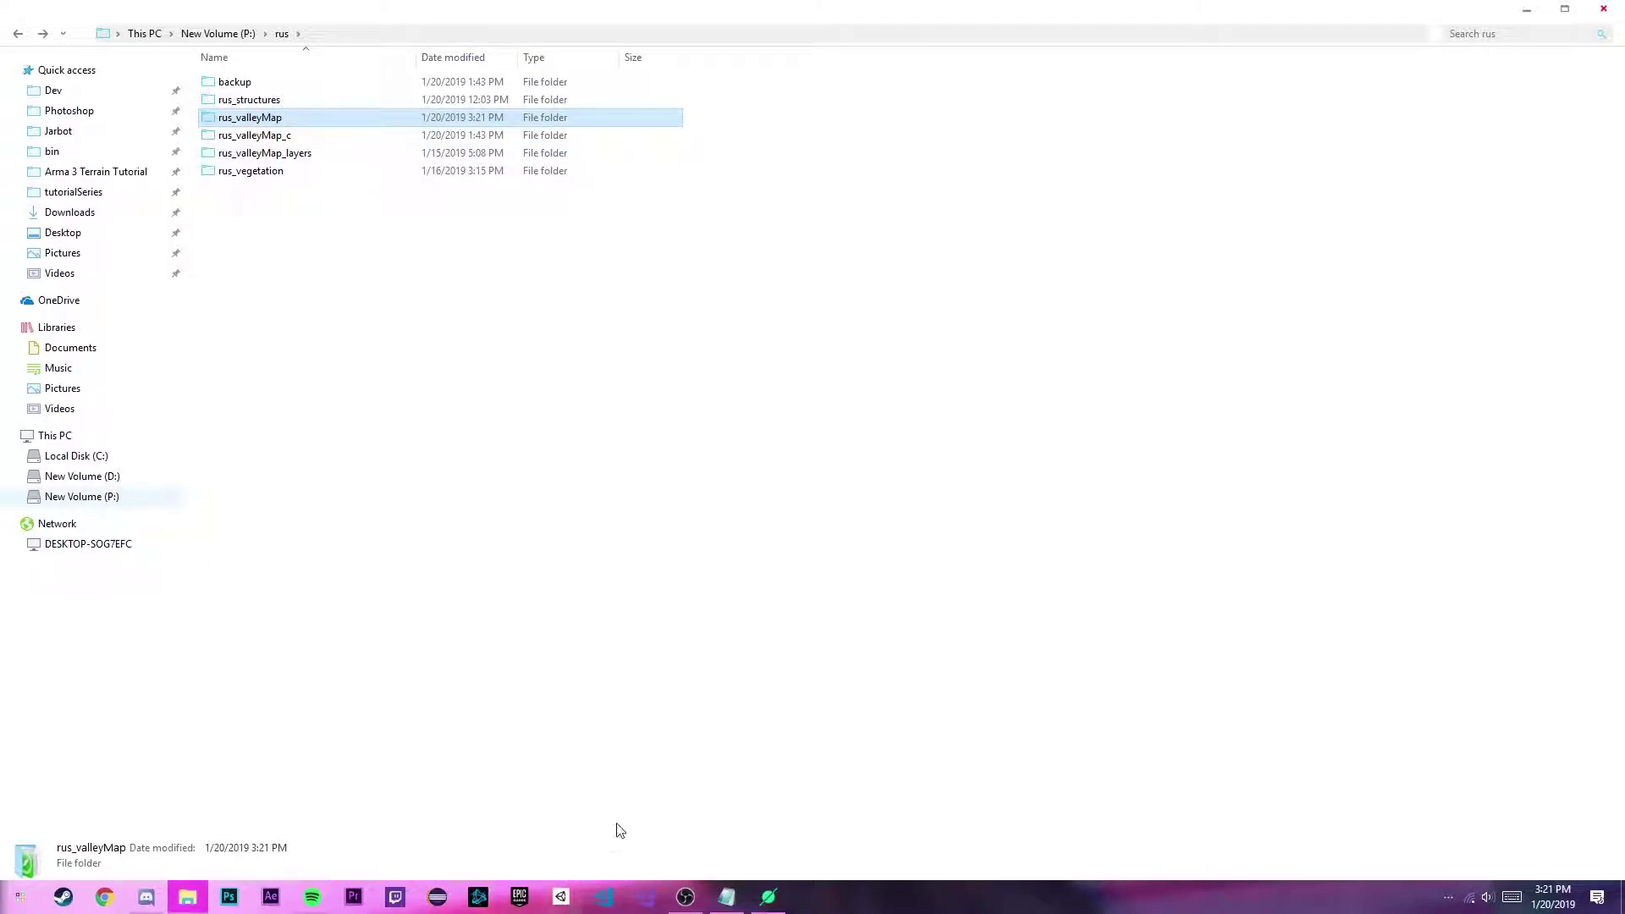
{"action": "key", "text": "super"}
{"action": "key", "text": "super"}
{"action": "key", "text": "super"}
{"action": "type", "text": "pb"}
{"action": "key", "text": "Return"}
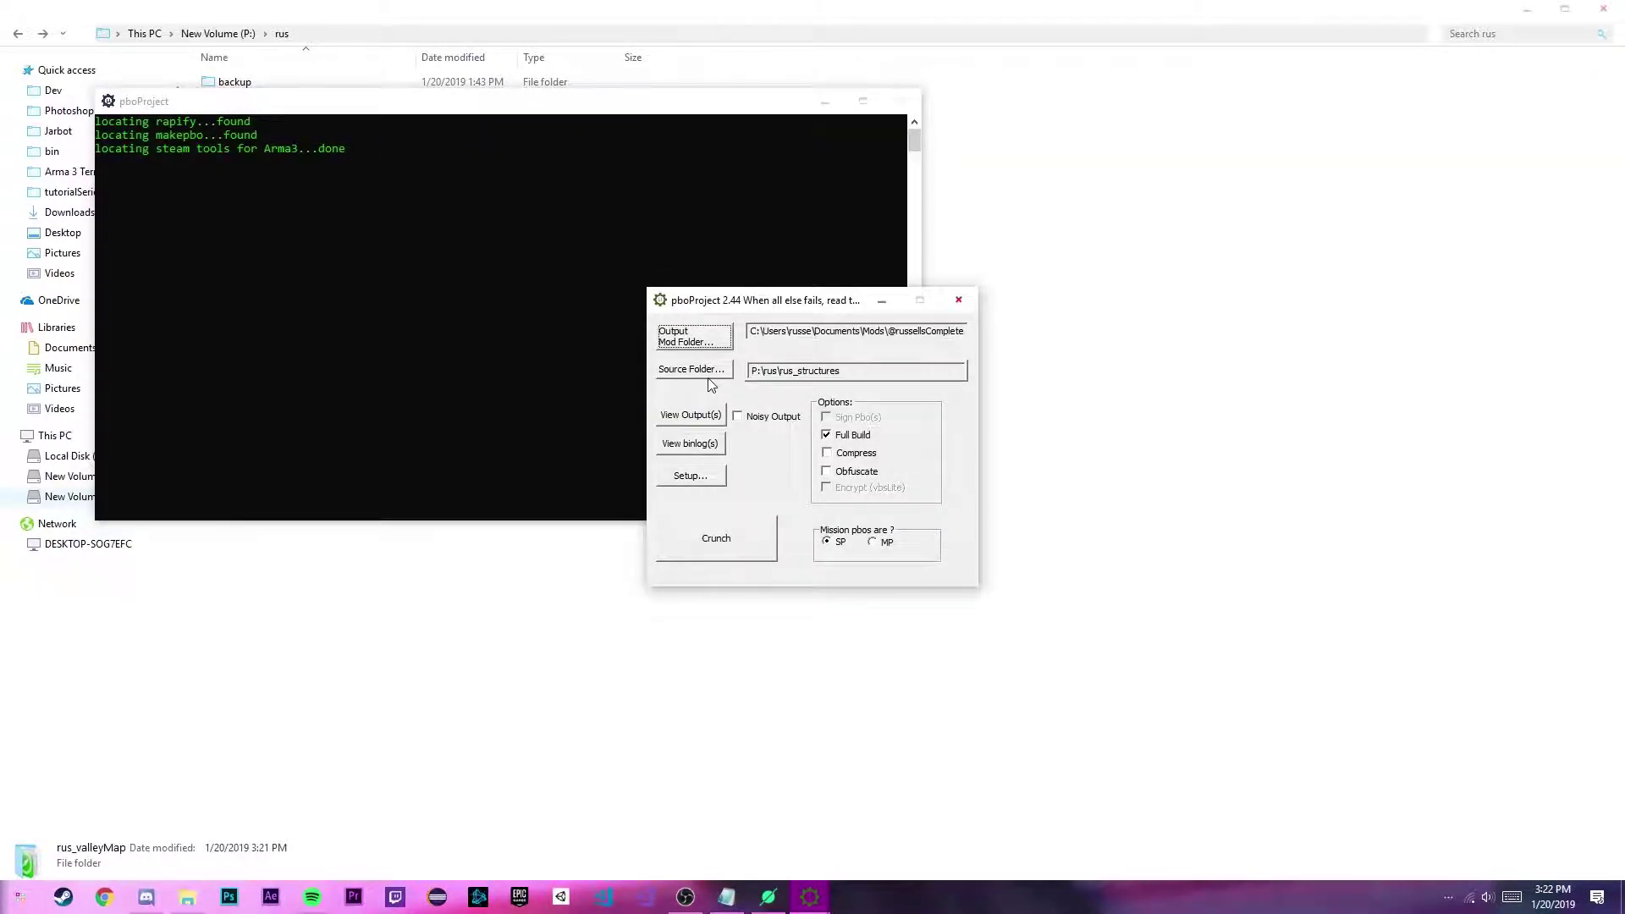
Set the pboProject source folder to P:\rus\rus_valleyMap.
{"action": "left_click", "coordinate": [708, 370]}
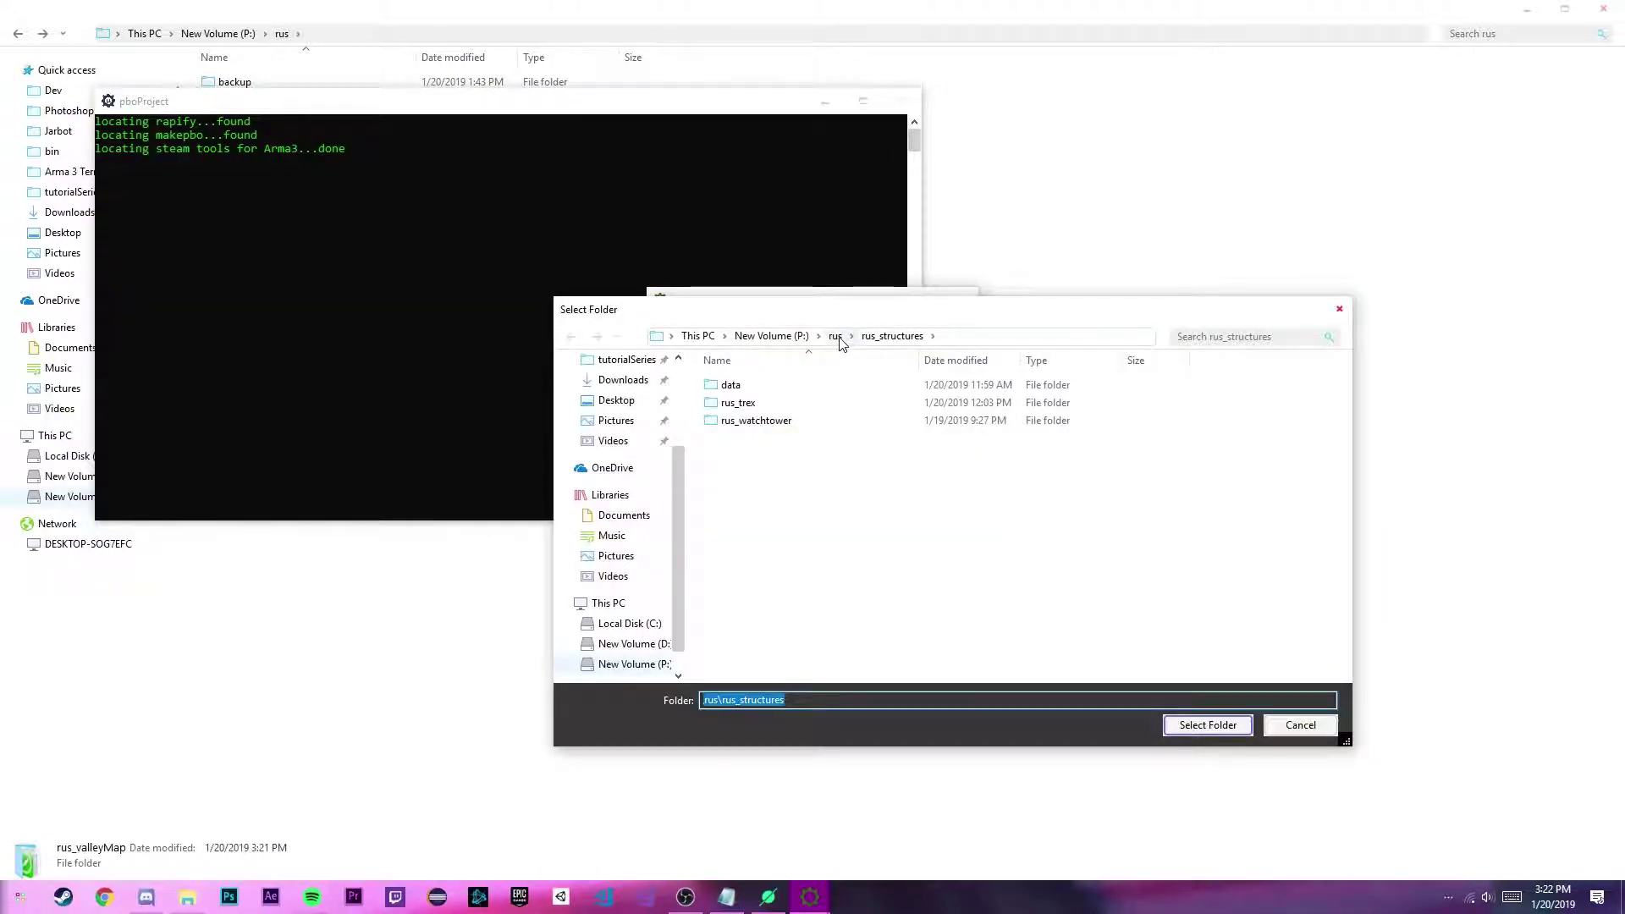
{"action": "left_click", "coordinate": [836, 337]}
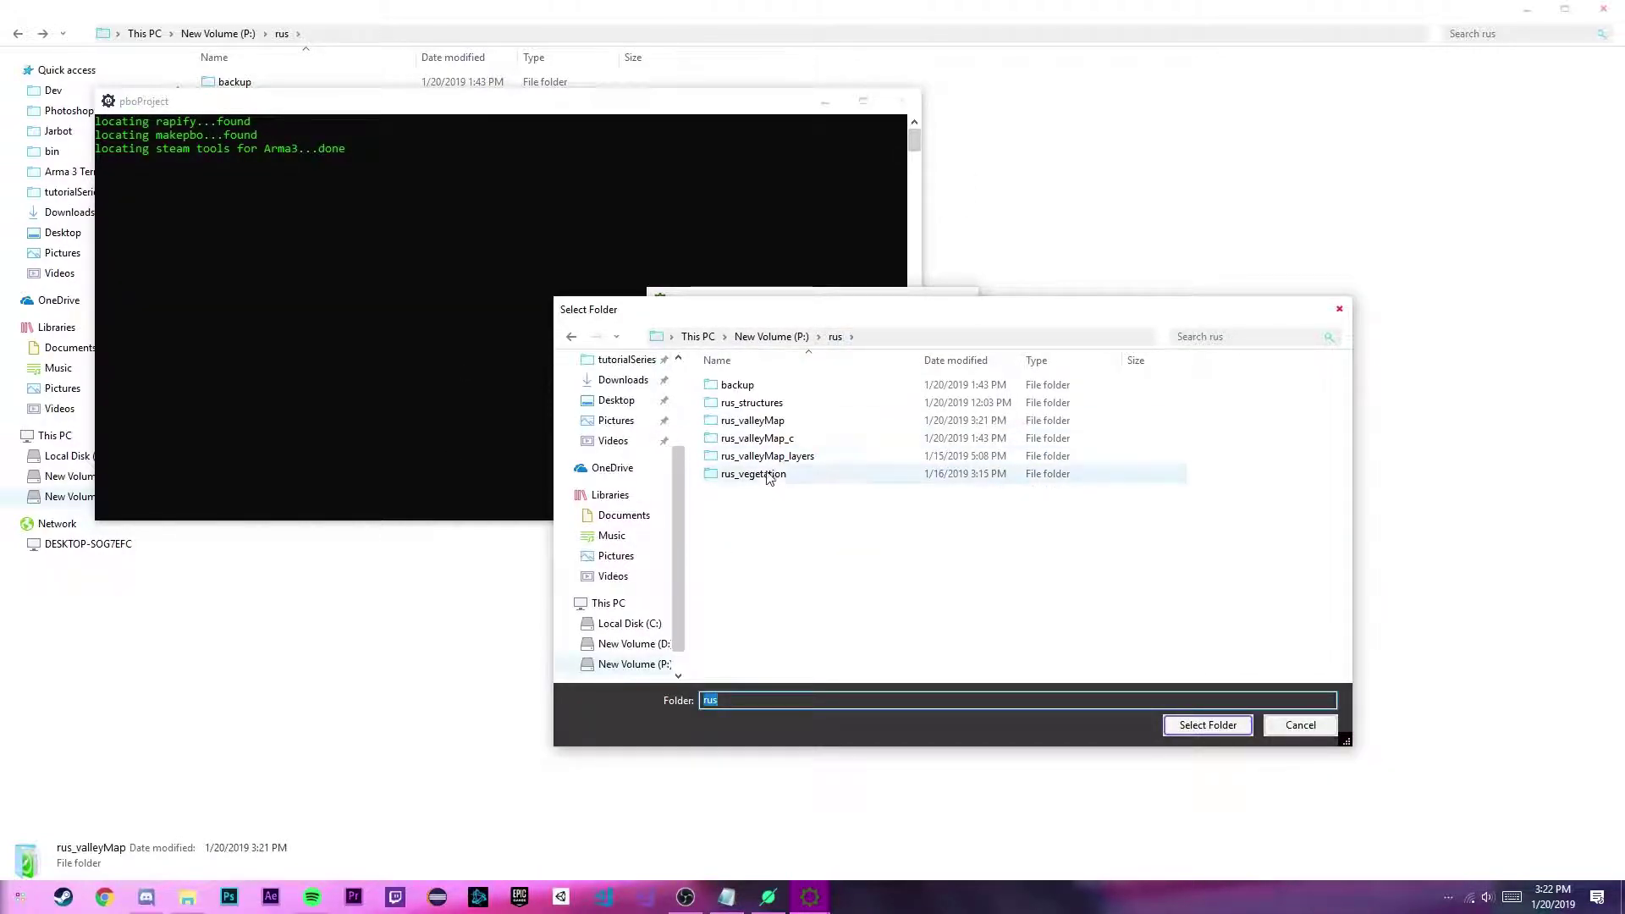
{"action": "left_click", "coordinate": [950, 424]}
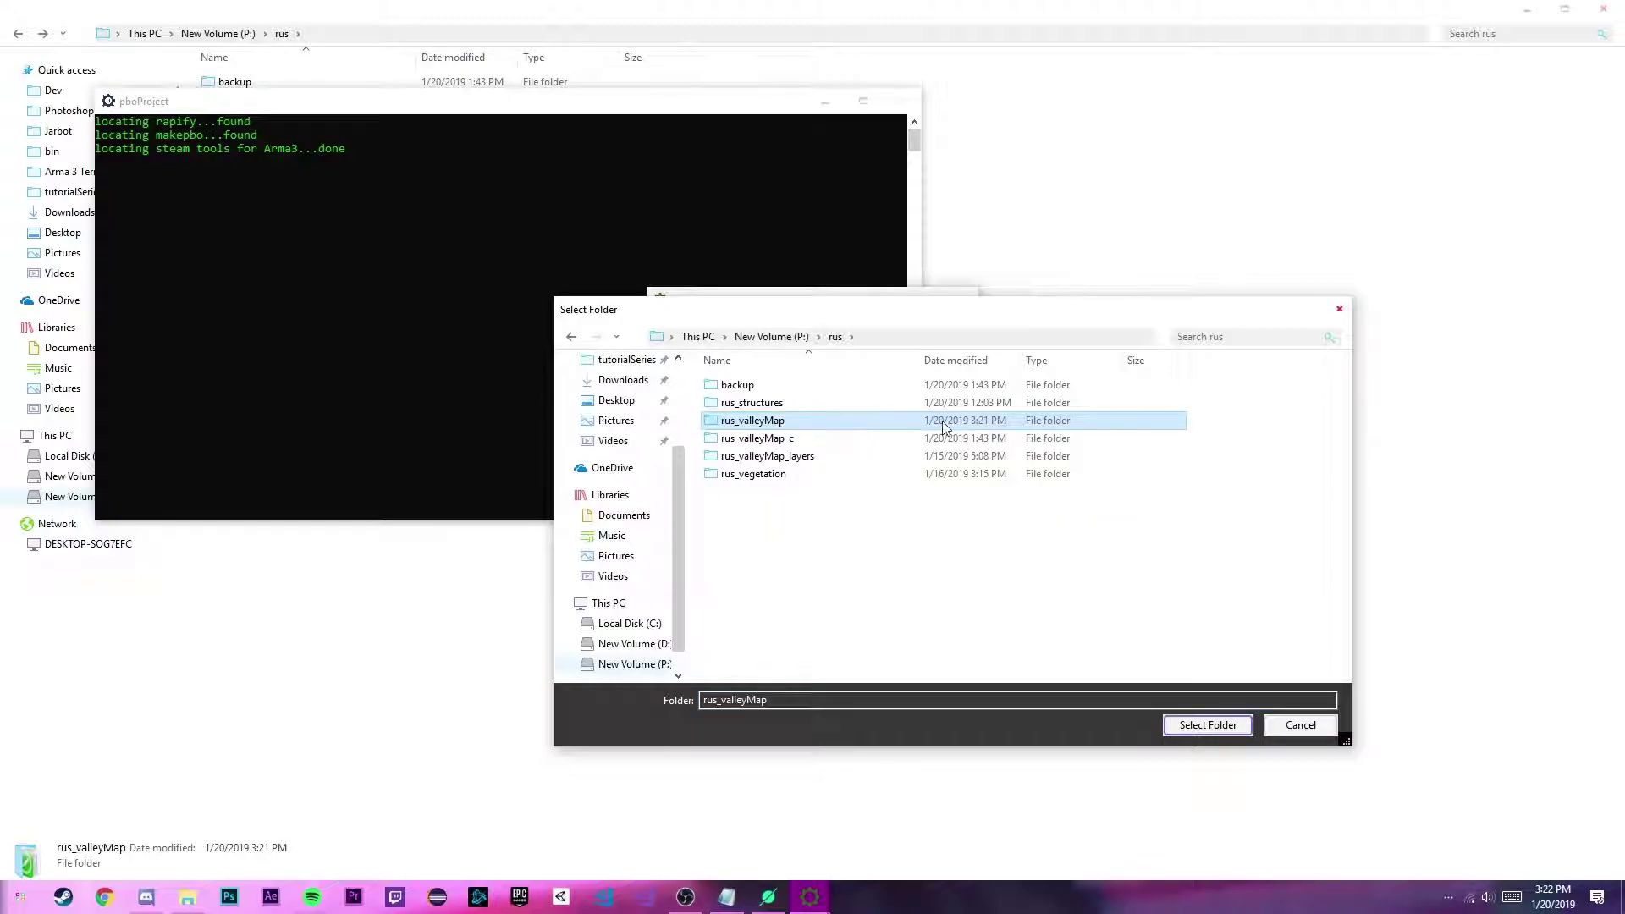
{"action": "left_click", "coordinate": [1208, 721]}
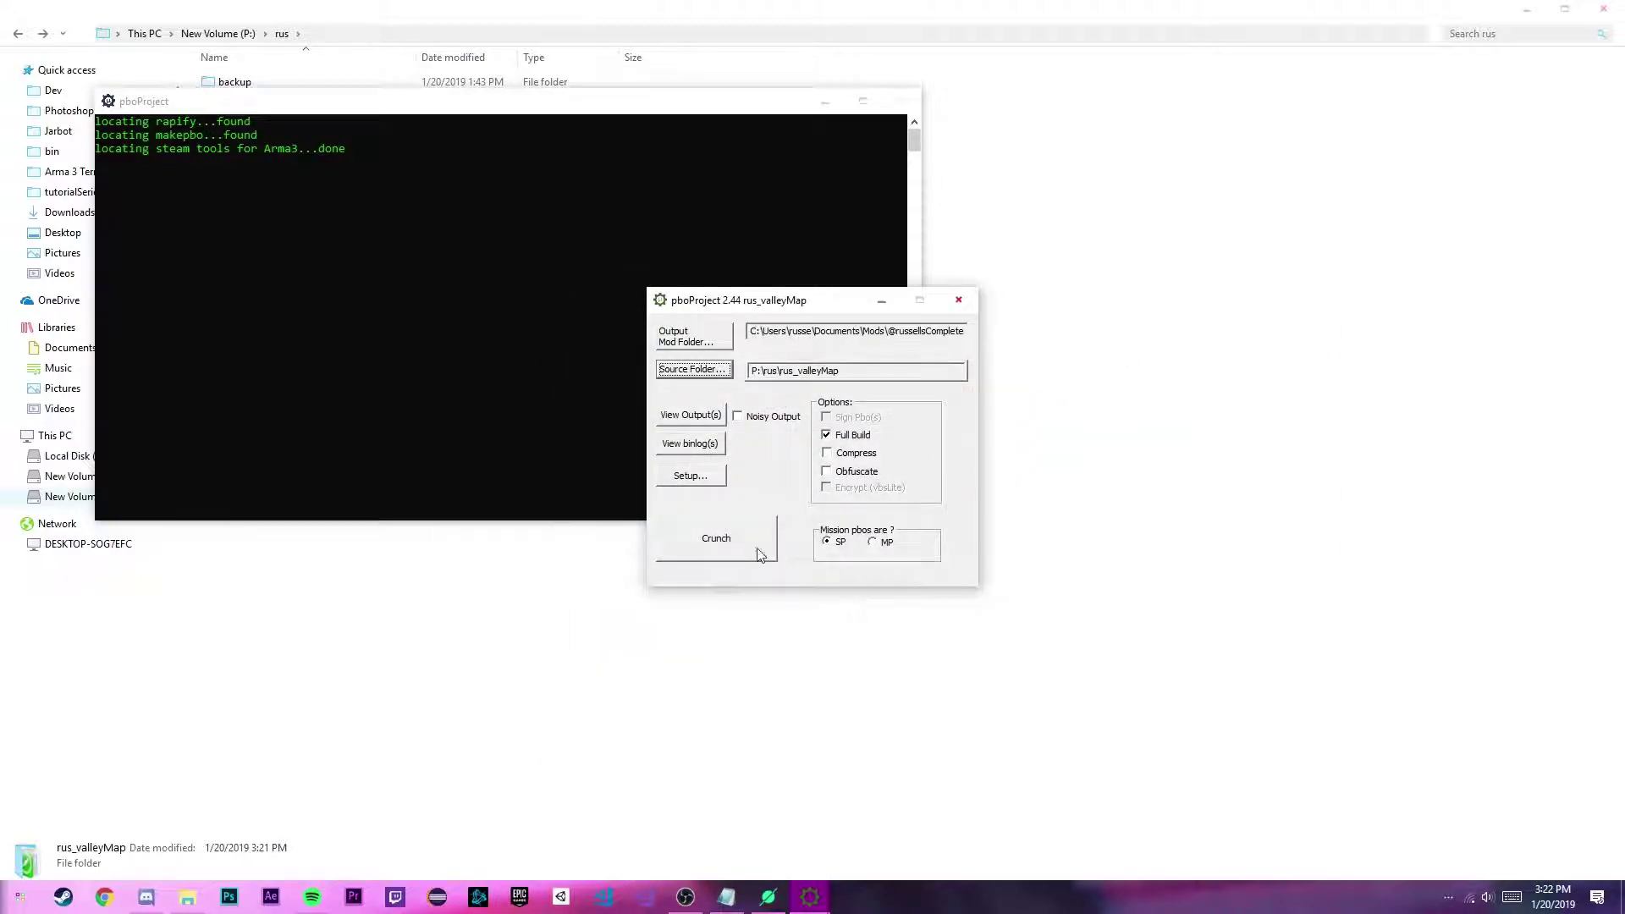
Set the source folder to P:\rus\rus_valleyMap_layers and crunch it into a PBO.
{"action": "left_click", "coordinate": [704, 372]}
{"action": "left_click", "coordinate": [835, 337]}
{"action": "left_click", "coordinate": [817, 456]}
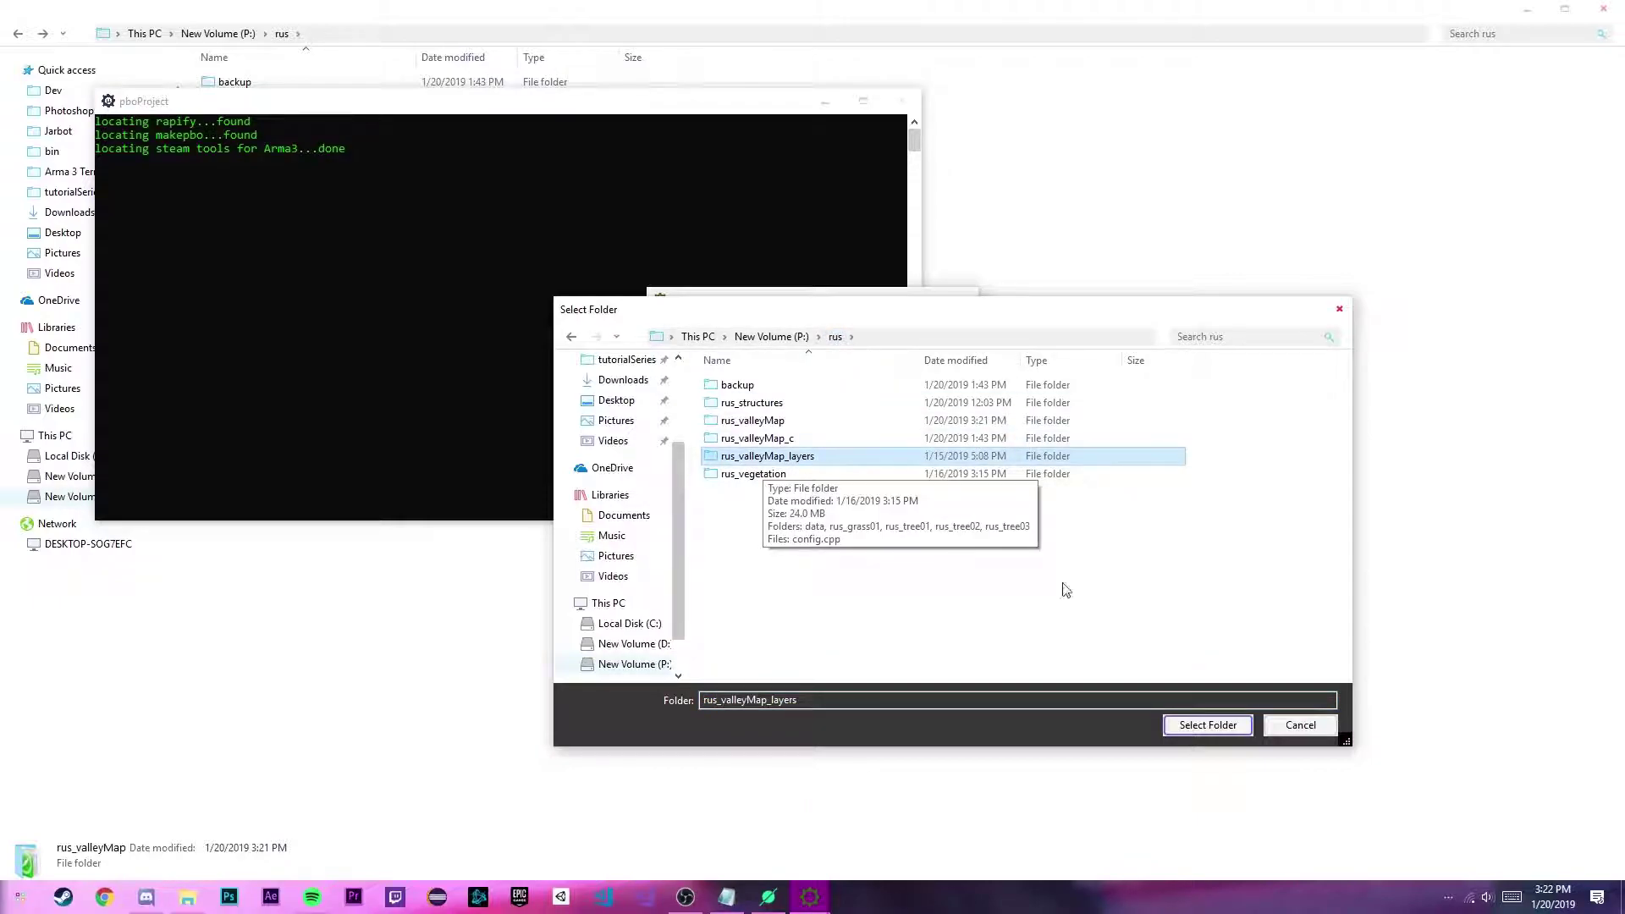
{"action": "left_click", "coordinate": [1207, 725]}
{"action": "left_click", "coordinate": [772, 548]}
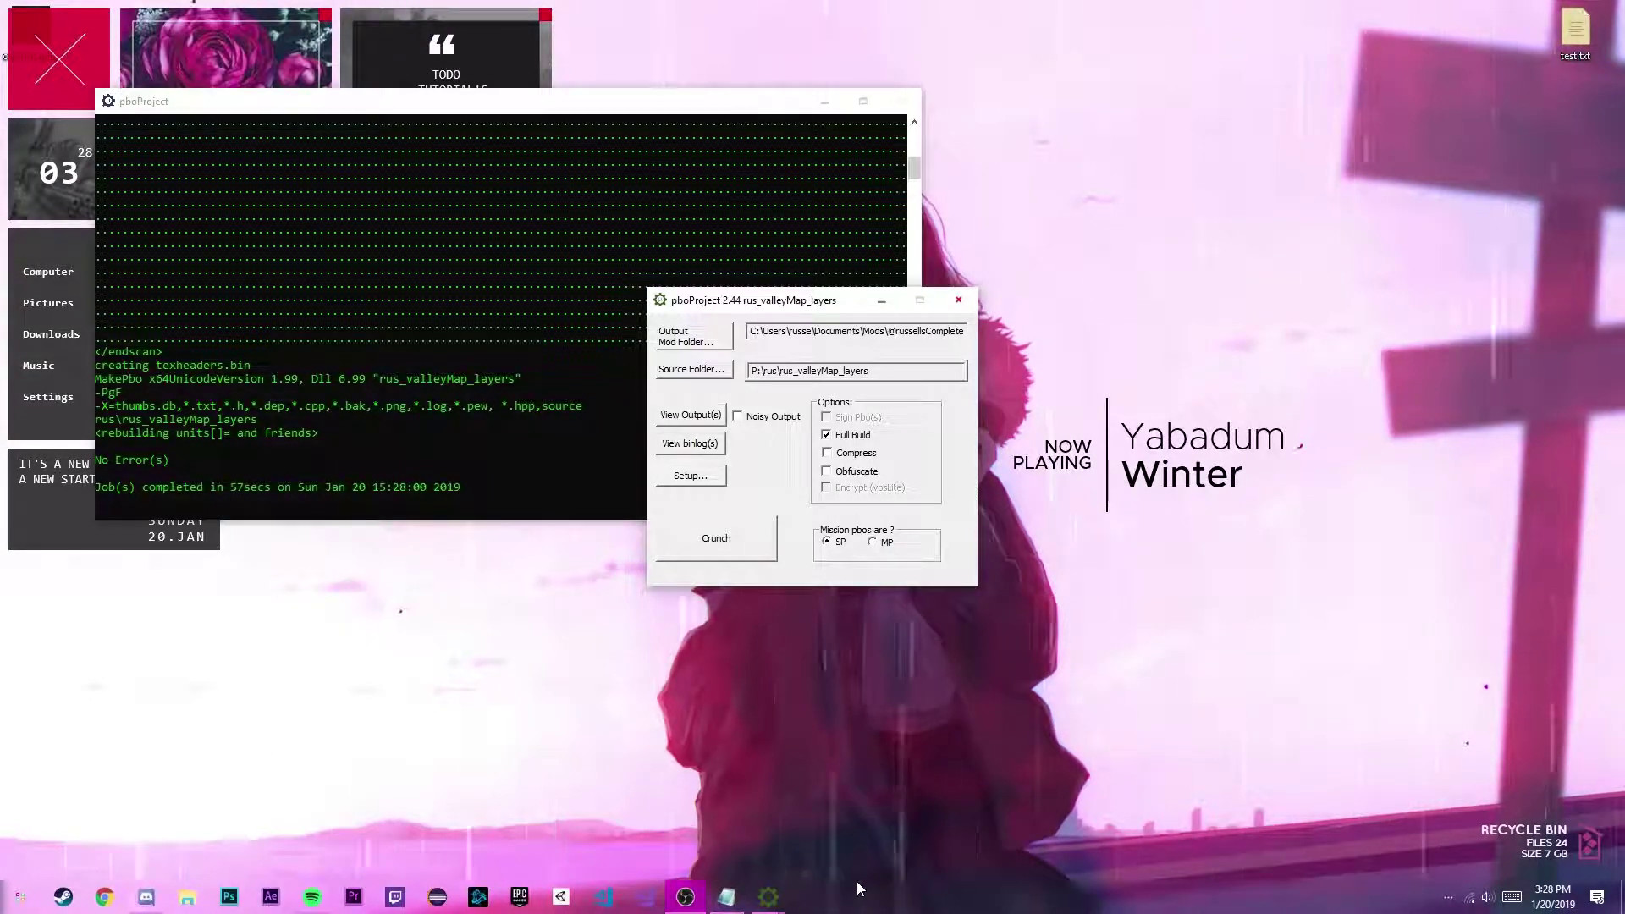
Switch to Steam and open the Arma 3 launcher from the games library.
{"action": "left_click", "coordinate": [63, 896]}
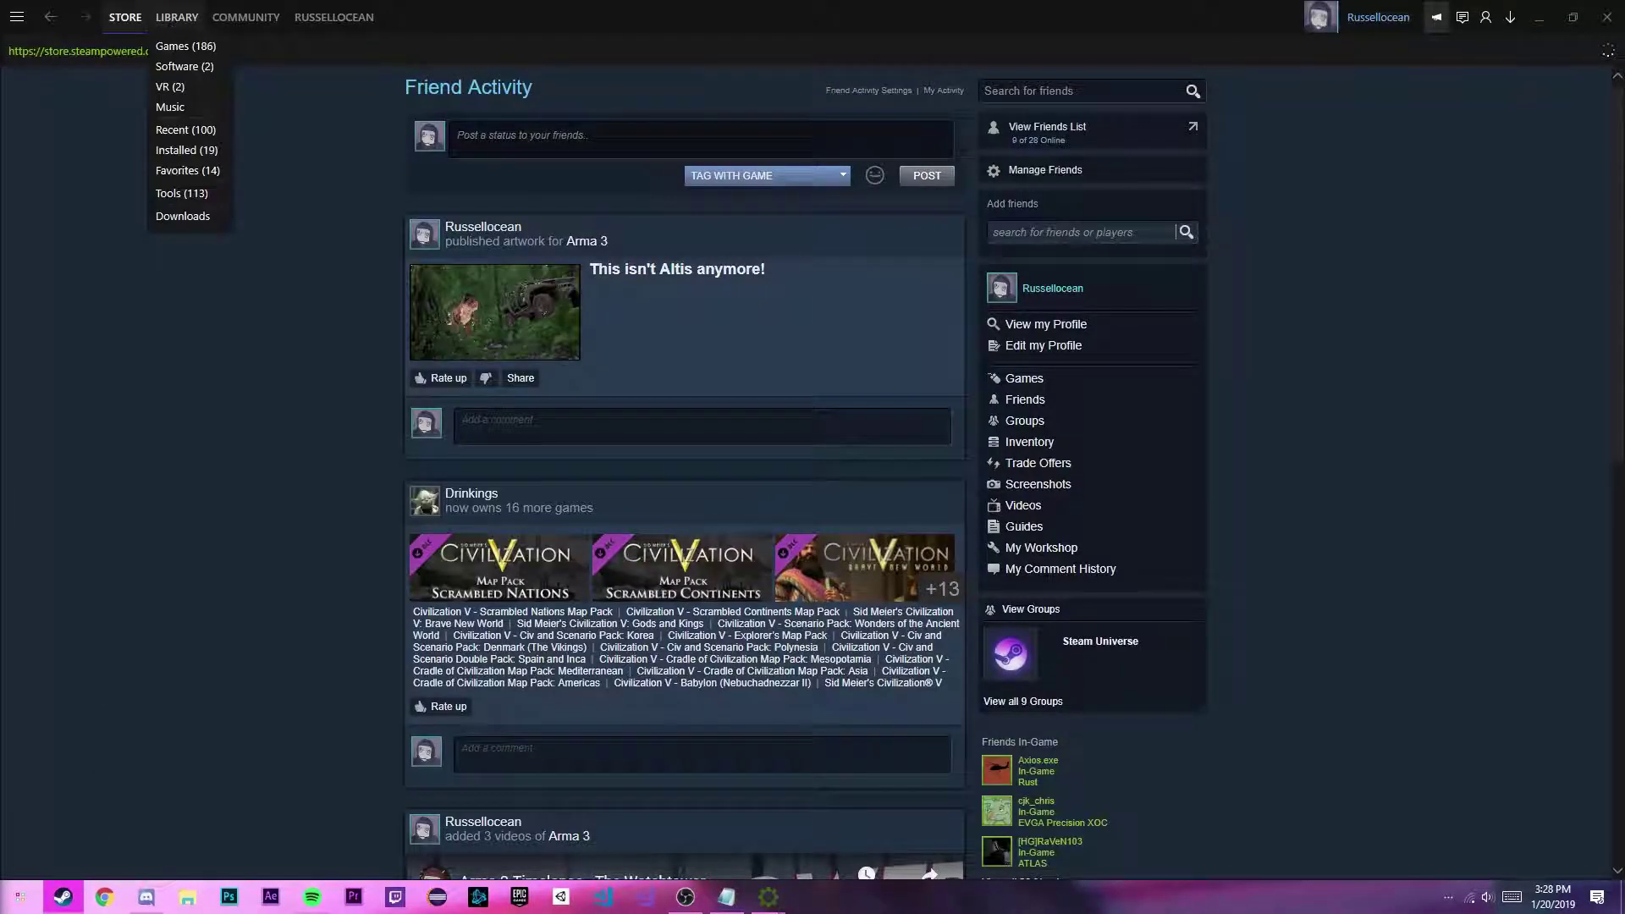
{"action": "left_click", "coordinate": [182, 43]}
{"action": "left_click", "coordinate": [259, 226]}
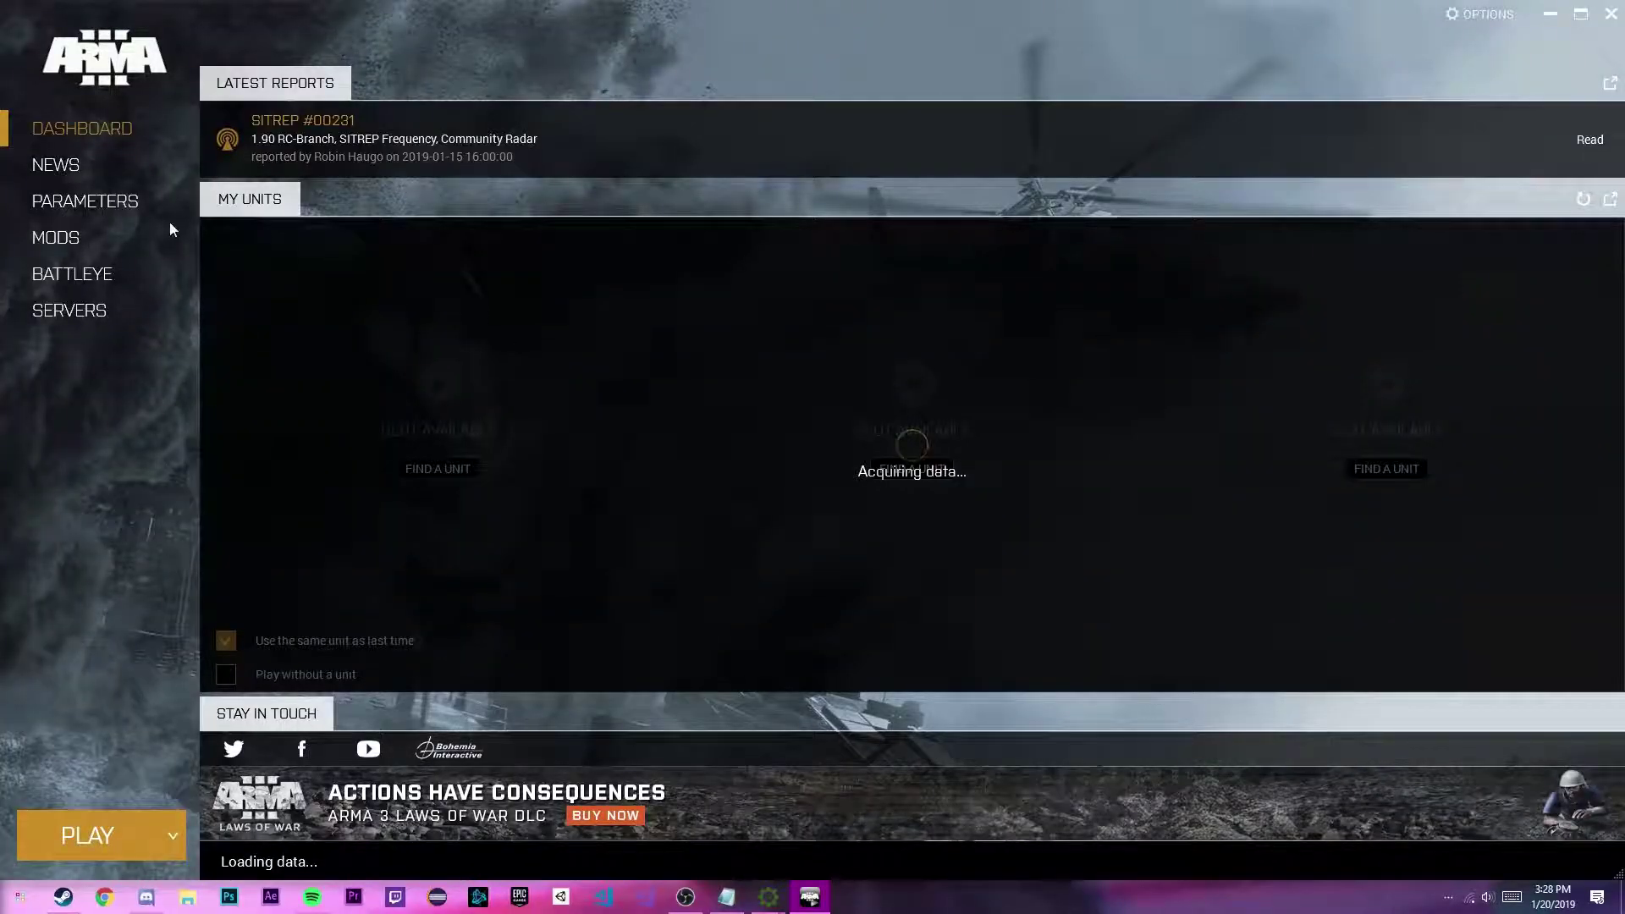
Browse the local mod folders in Documents\Mods without adding one, and start Arma 3 with the mods already loaded.
{"action": "left_click", "coordinate": [169, 230]}
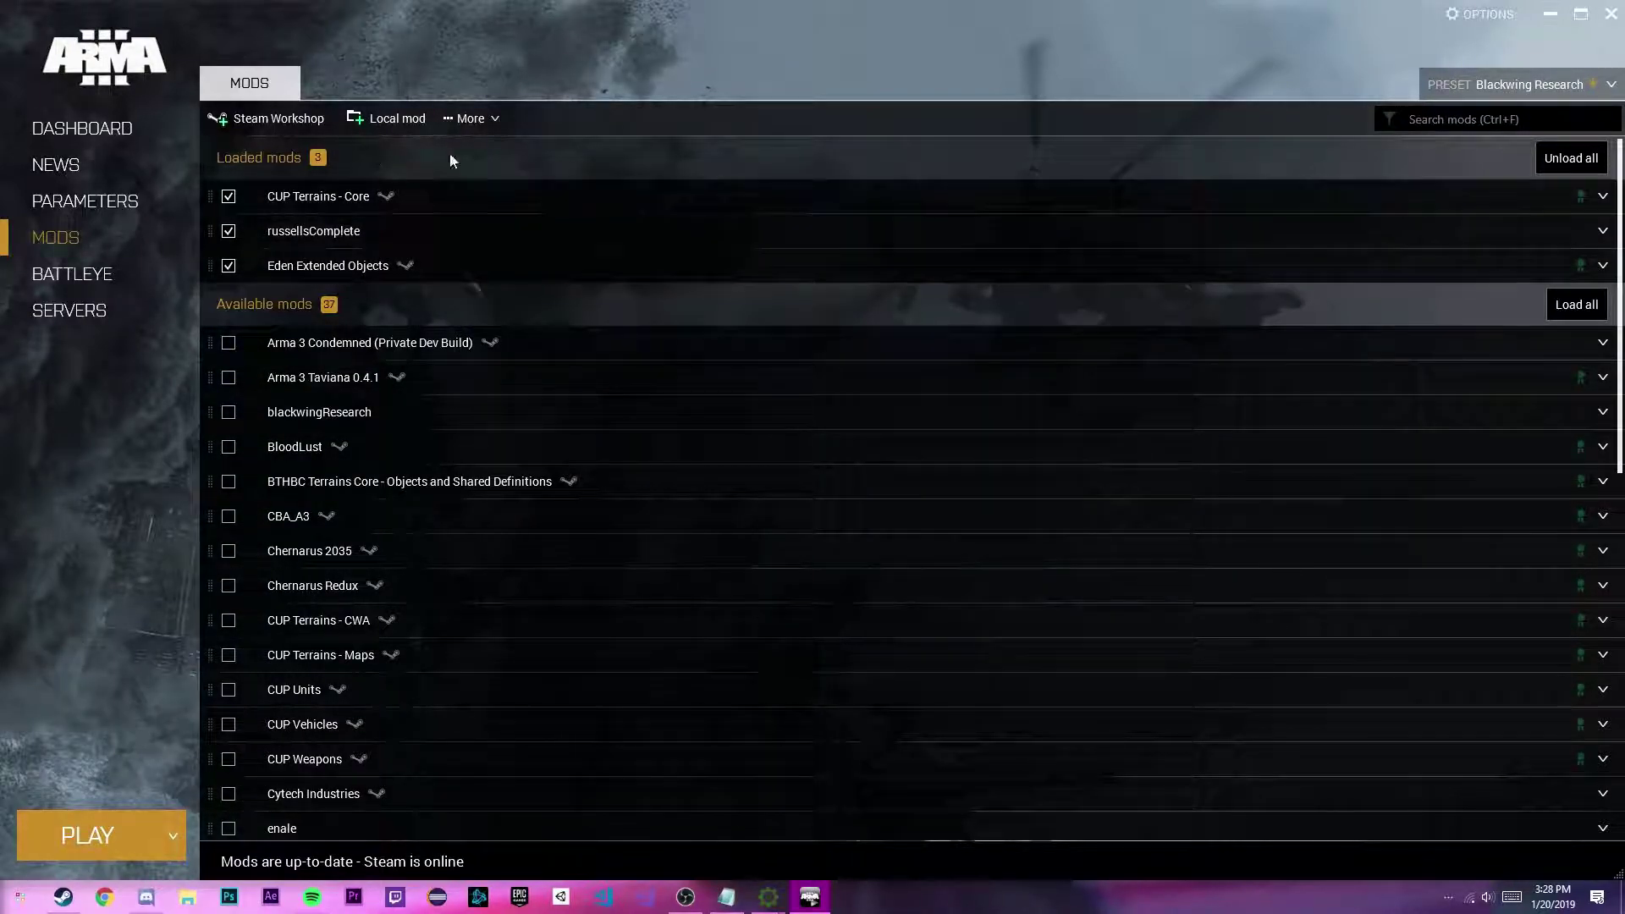
{"action": "left_click", "coordinate": [391, 119]}
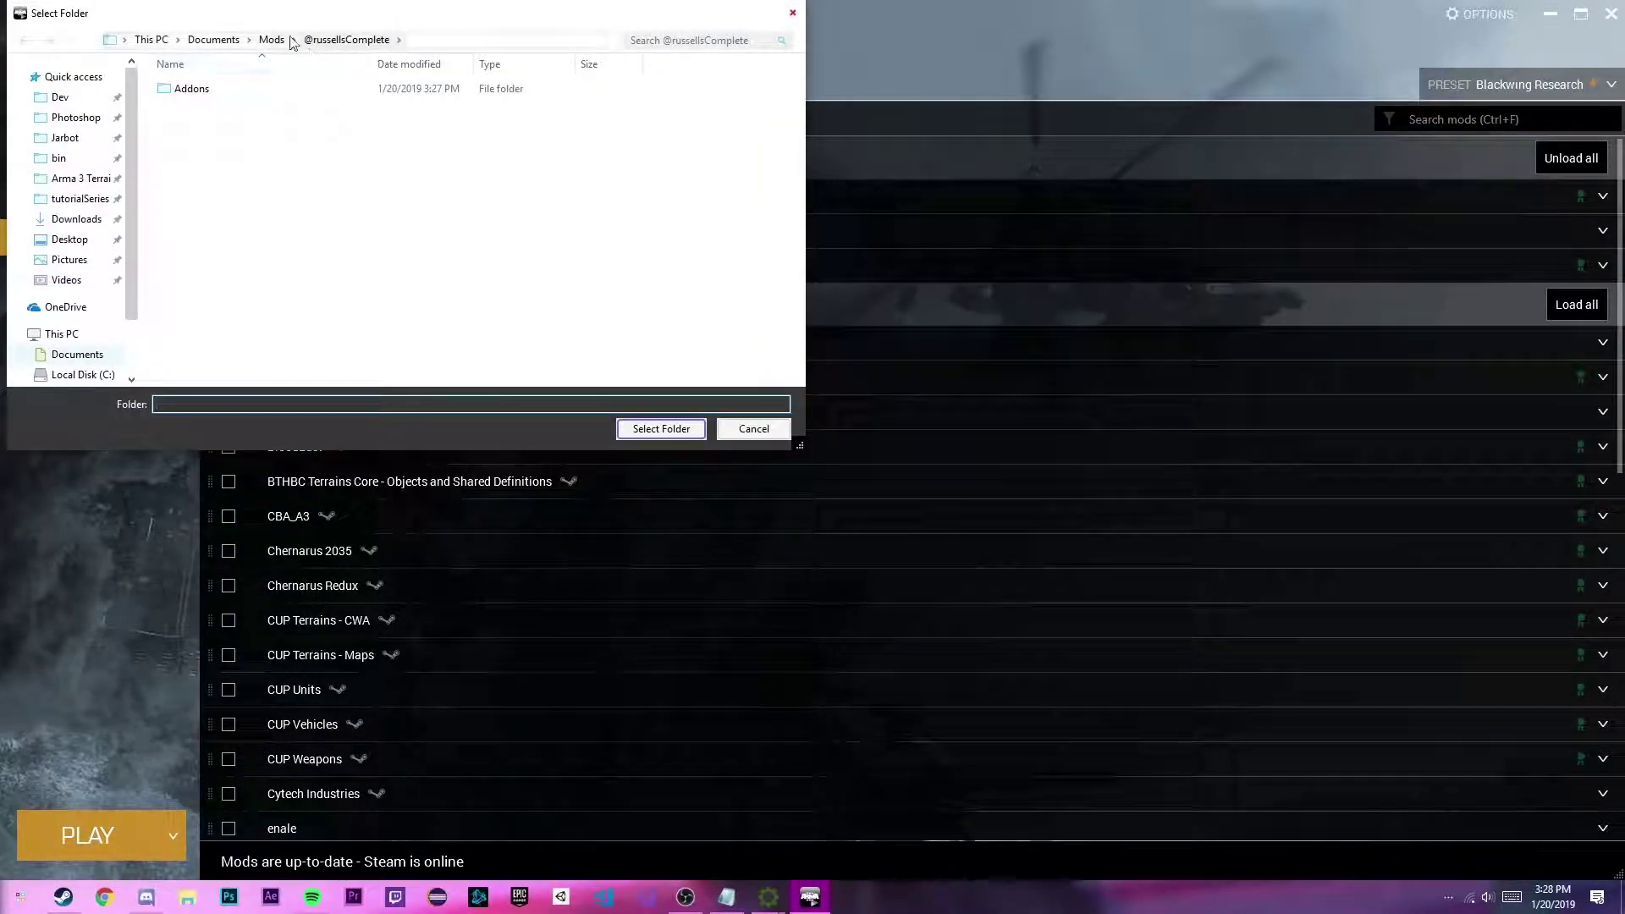
{"action": "left_click", "coordinate": [271, 42]}
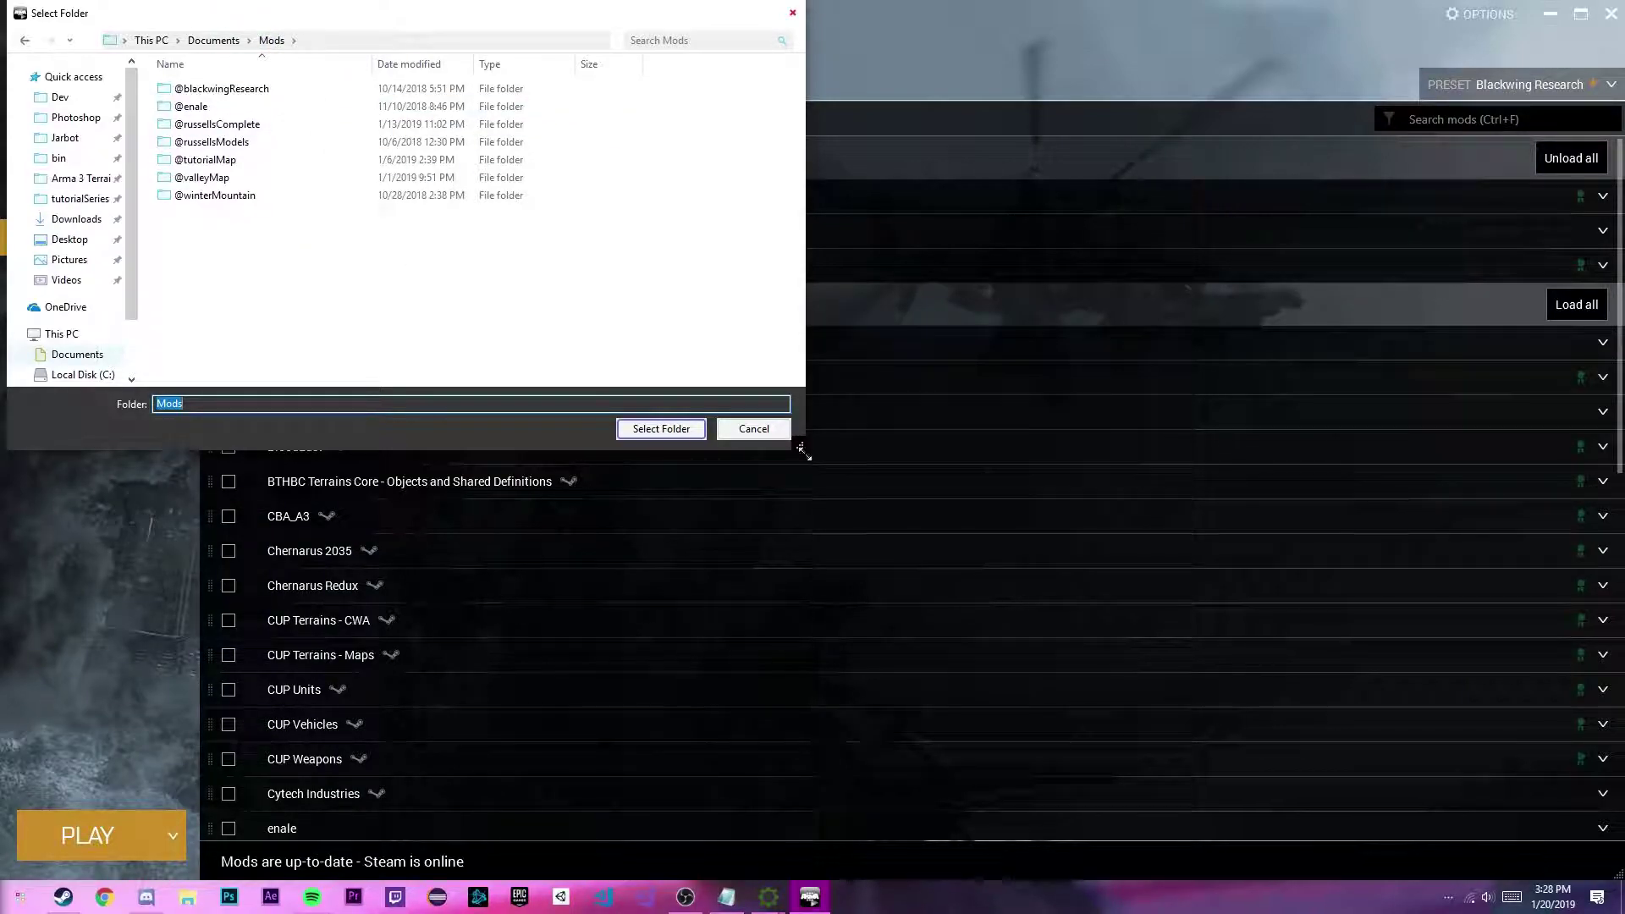
{"action": "left_click", "coordinate": [767, 435]}
{"action": "left_click", "coordinate": [126, 831]}
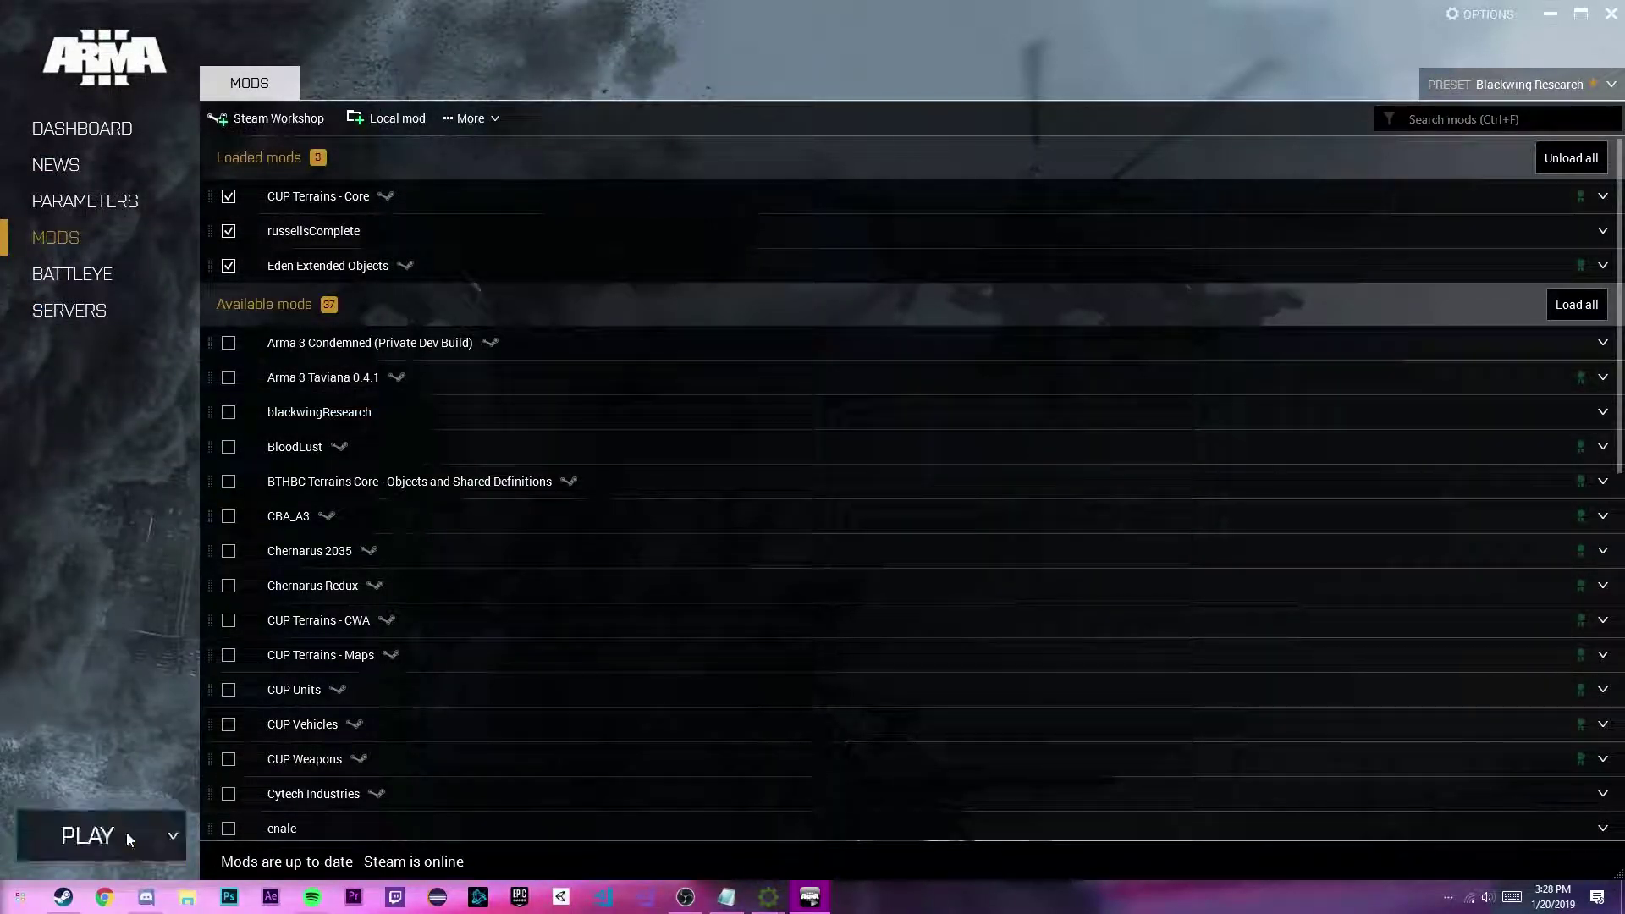